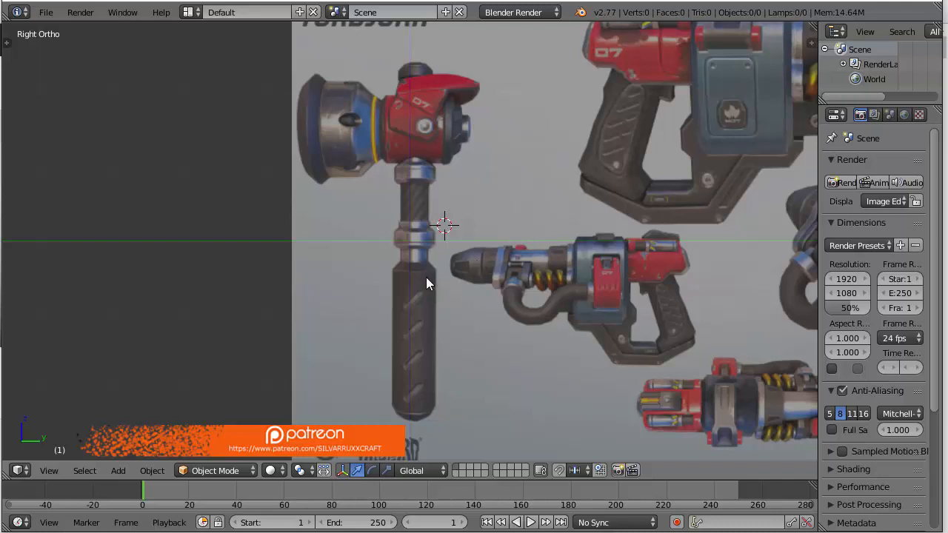
{"action": "scroll", "coordinate": [485, 282], "scroll_direction": "up", "scroll_amount": 1}
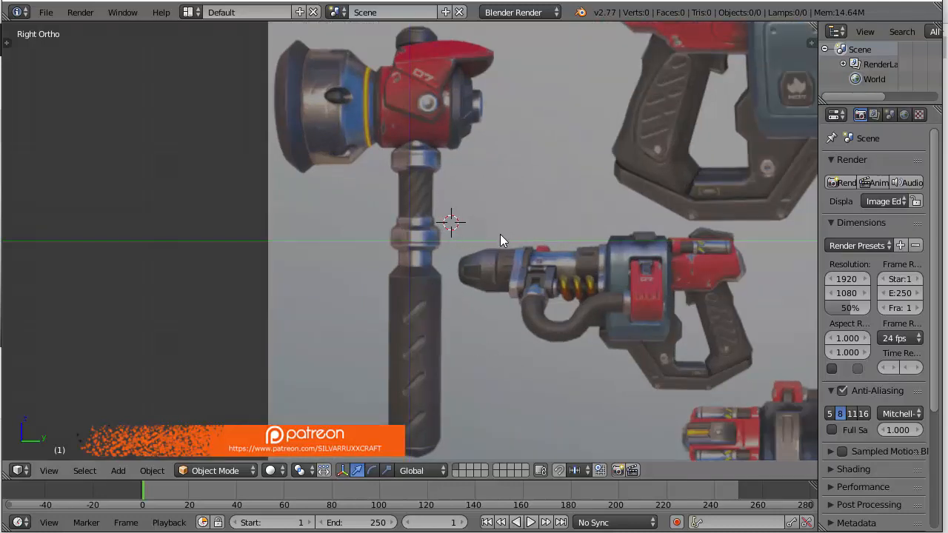
{"action": "middle_click_drag", "start_coordinate": [467, 230], "coordinate": [518, 231], "text": "shift"}
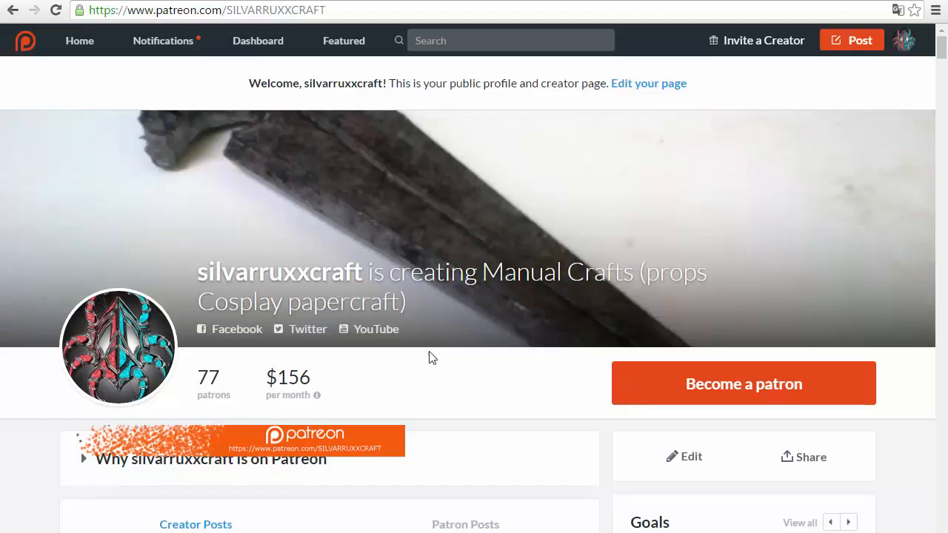
{"action": "scroll", "coordinate": [345, 318], "scroll_direction": "down", "scroll_amount": 1}
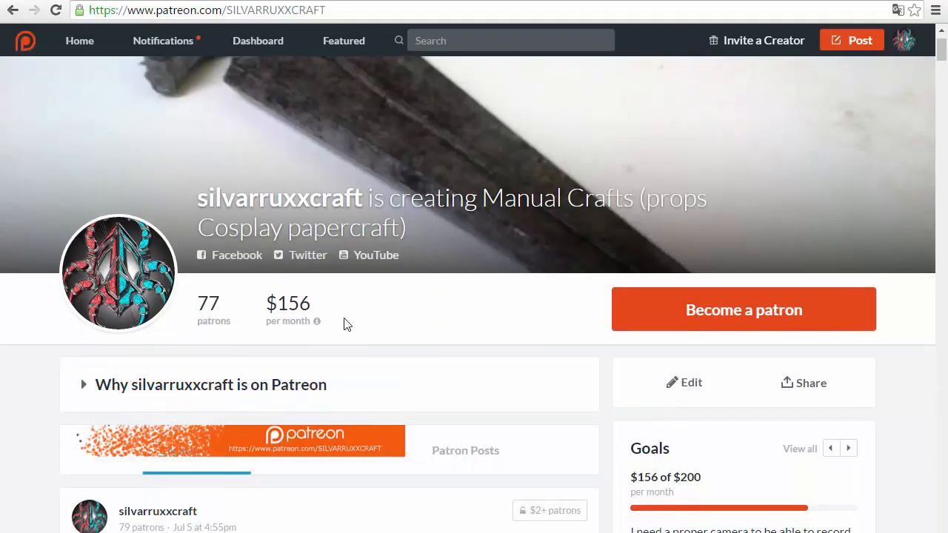
Switch to the silvarruxxcraft Patreon page in the browser and look through its papercraft model posts
{"action": "scroll", "coordinate": [344, 325], "scroll_direction": "down", "scroll_amount": 5}
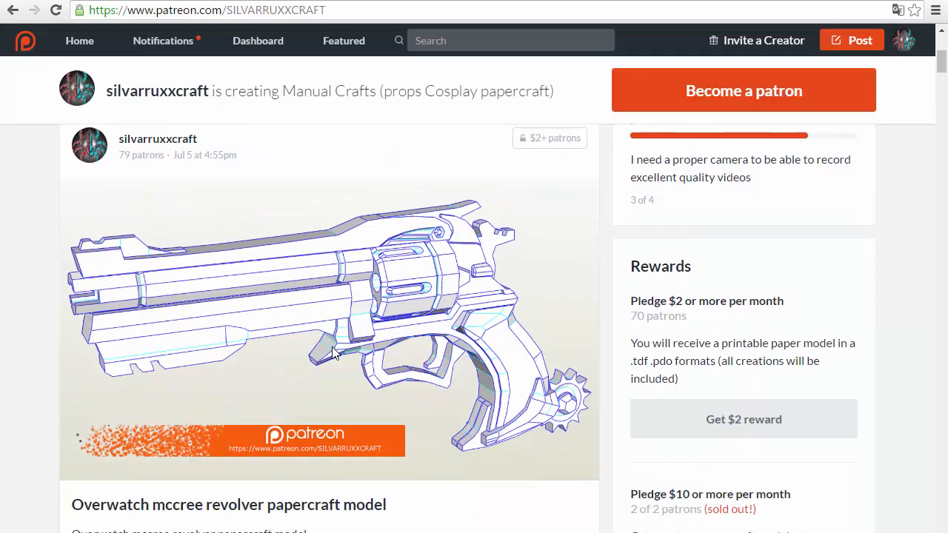
{"action": "scroll", "coordinate": [331, 354], "scroll_direction": "down", "scroll_amount": 15}
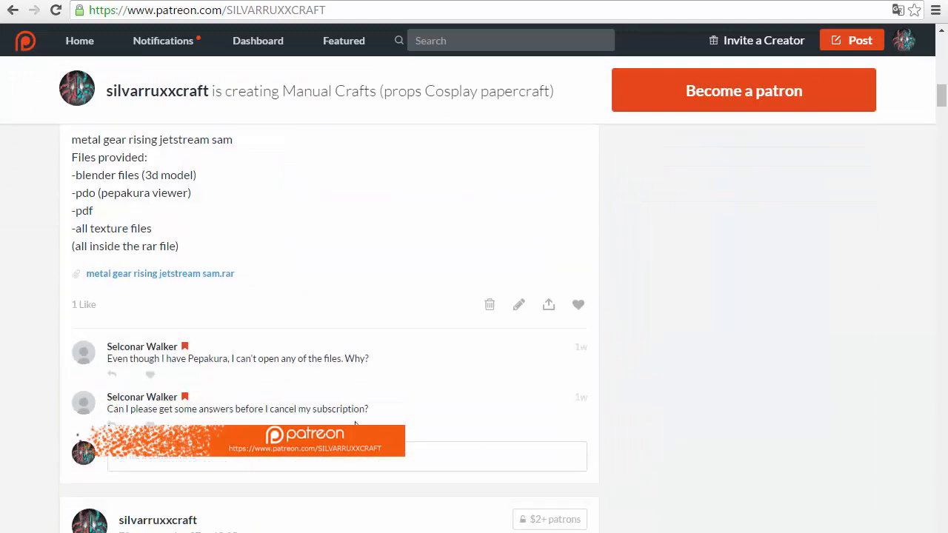
{"action": "scroll", "coordinate": [355, 424], "scroll_direction": "down", "scroll_amount": 15}
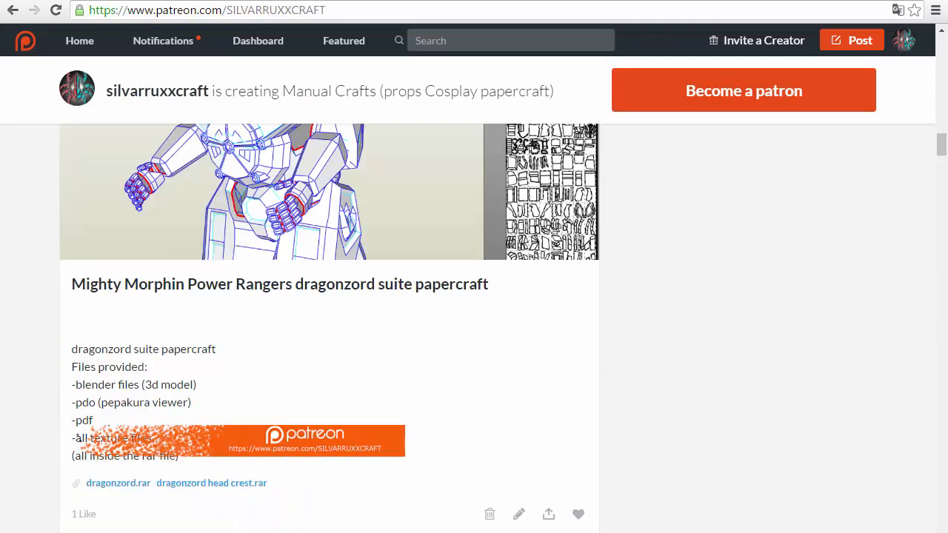
{"action": "scroll", "coordinate": [358, 466], "scroll_direction": "down", "scroll_amount": 7}
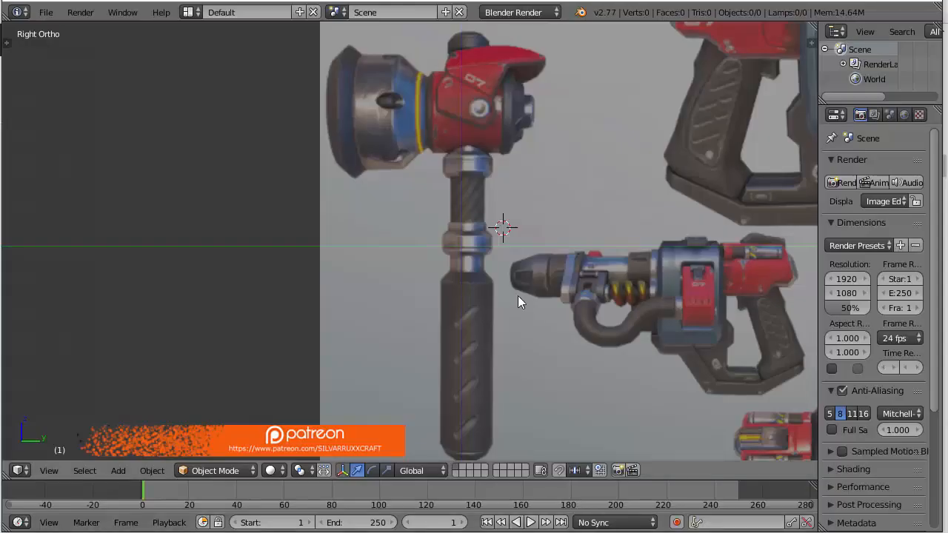
{"action": "scroll", "coordinate": [505, 239], "scroll_direction": "down", "scroll_amount": 2}
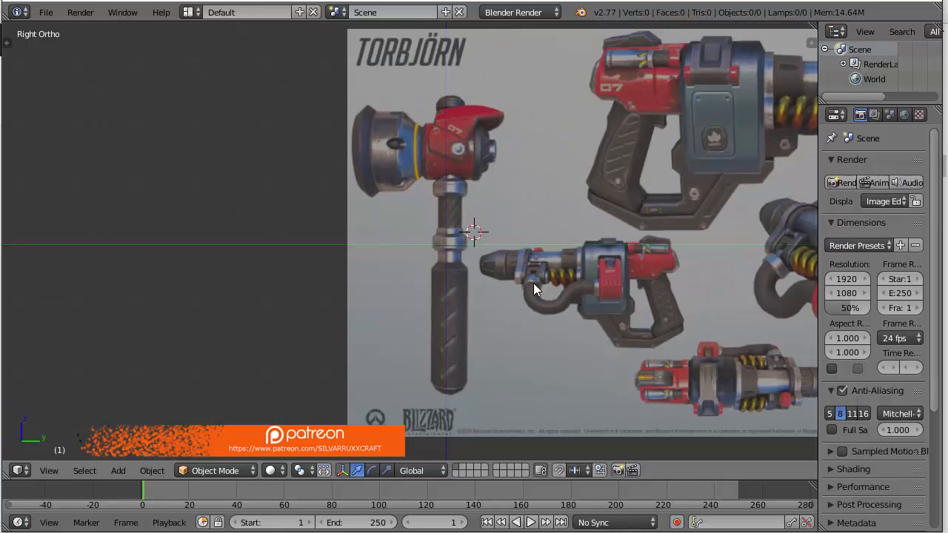
{"action": "scroll", "coordinate": [529, 208], "scroll_direction": "up", "scroll_amount": 3}
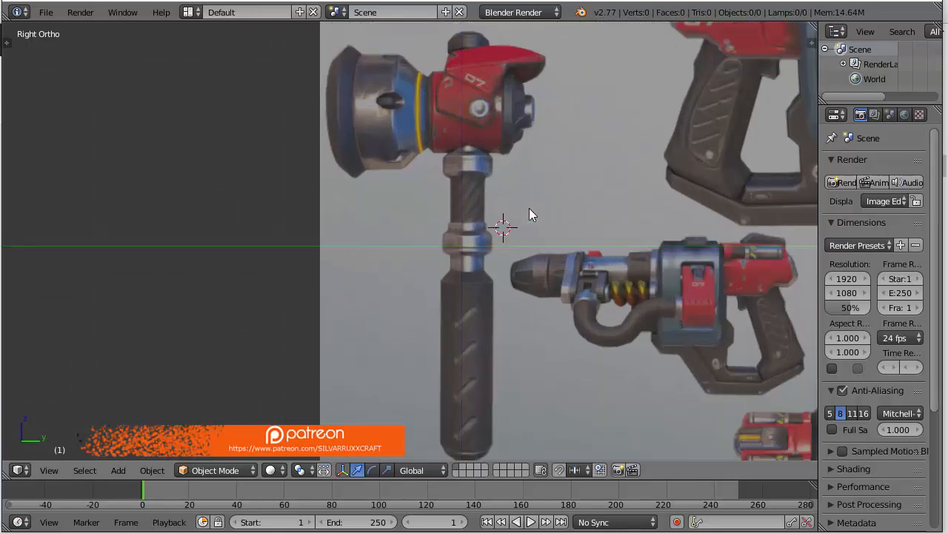
{"action": "middle_click_drag", "start_coordinate": [534, 167], "coordinate": [521, 154], "text": "shift"}
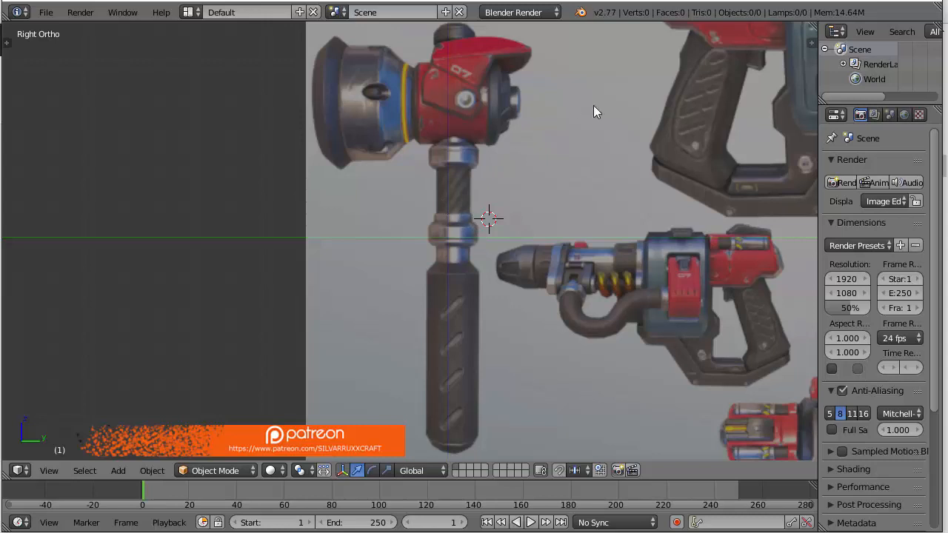
Start the Screencast Keys display in the 3D view and test it with a few keystrokes
{"action": "key", "text": "n"}
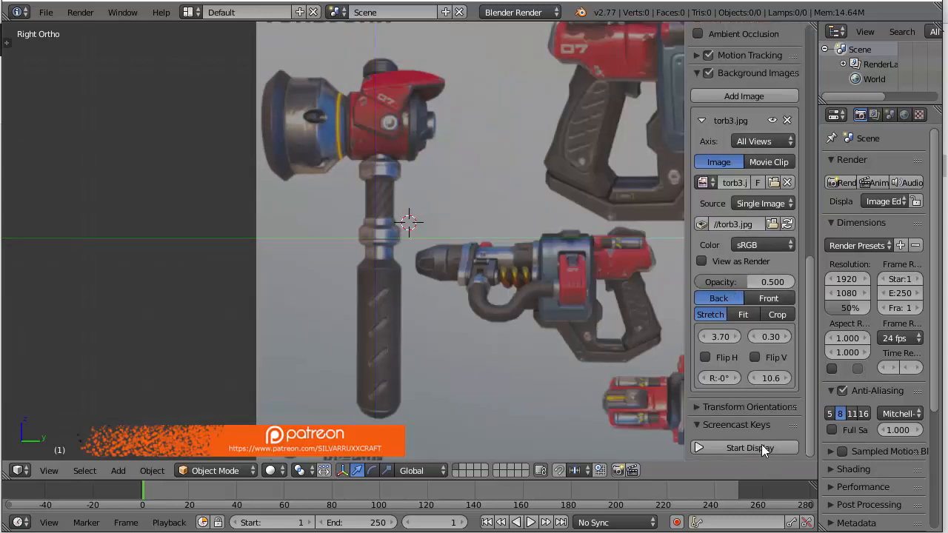
{"action": "left_click", "coordinate": [749, 447]}
{"action": "key", "text": "n"}
{"action": "key", "text": "a"}
{"action": "key", "text": "s"}
{"action": "key", "text": "d"}
{"action": "key", "text": "a"}
{"action": "key", "text": "s"}
{"action": "key", "text": "d"}
{"action": "key", "text": "a"}
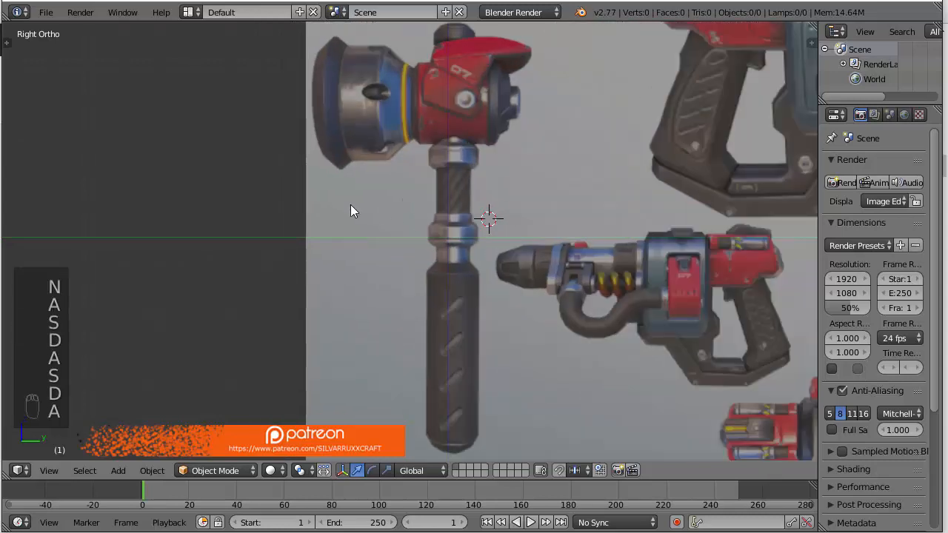
{"action": "key", "text": "s"}
{"action": "key", "text": "d"}
{"action": "key", "text": "a"}
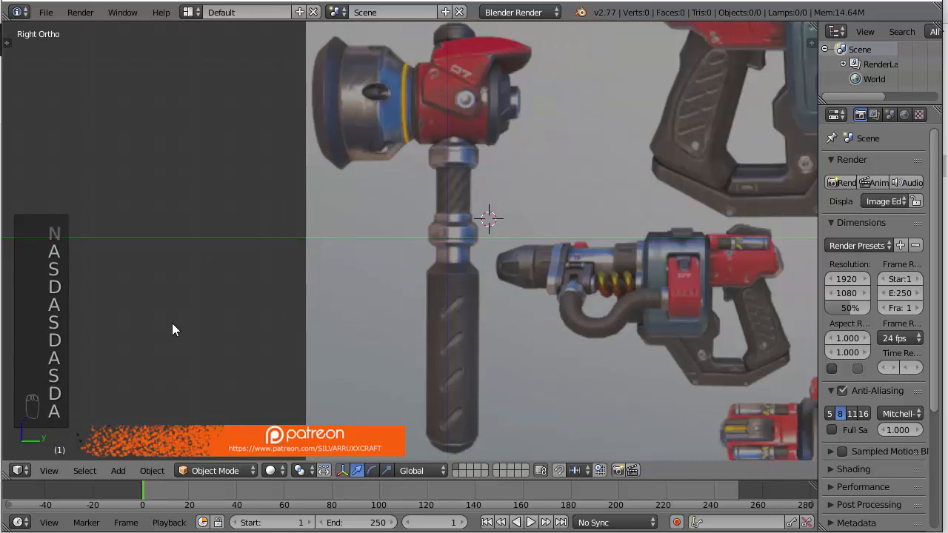
Snap the 3D cursor to the scene center and add a cube mesh there
{"action": "left_click", "coordinate": [457, 224]}
{"action": "key", "text": "shift+s"}
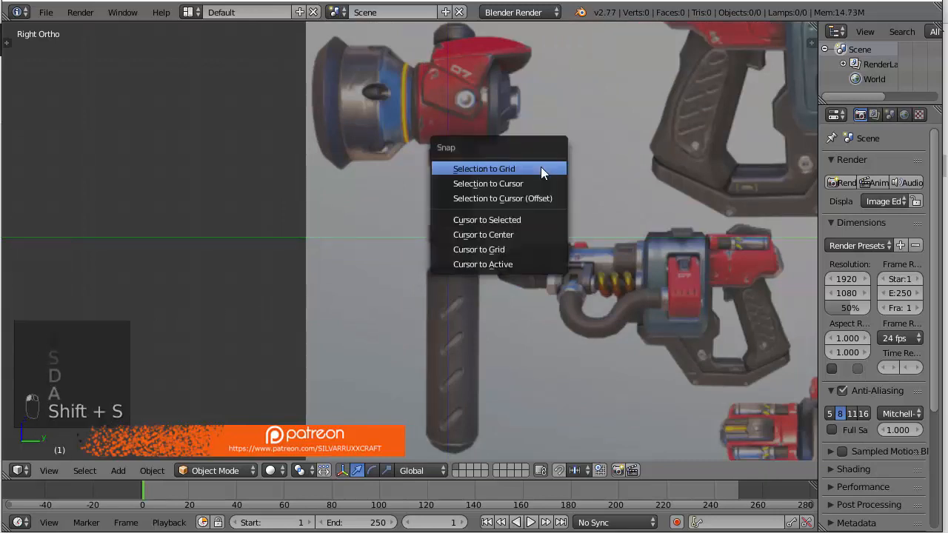
{"action": "left_click", "coordinate": [519, 229]}
{"action": "key", "text": "shift+a"}
{"action": "mouse_move", "coordinate": [415, 194]}
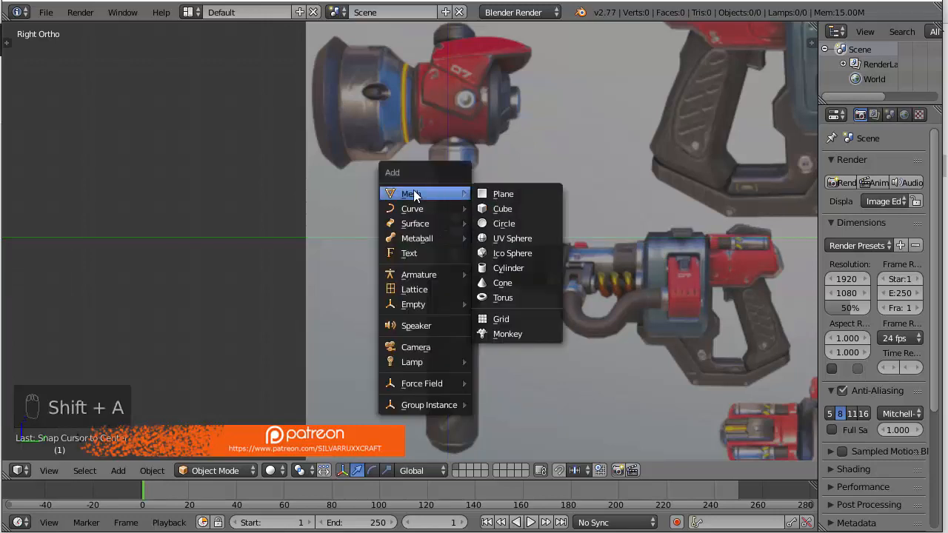
{"action": "left_click", "coordinate": [506, 211]}
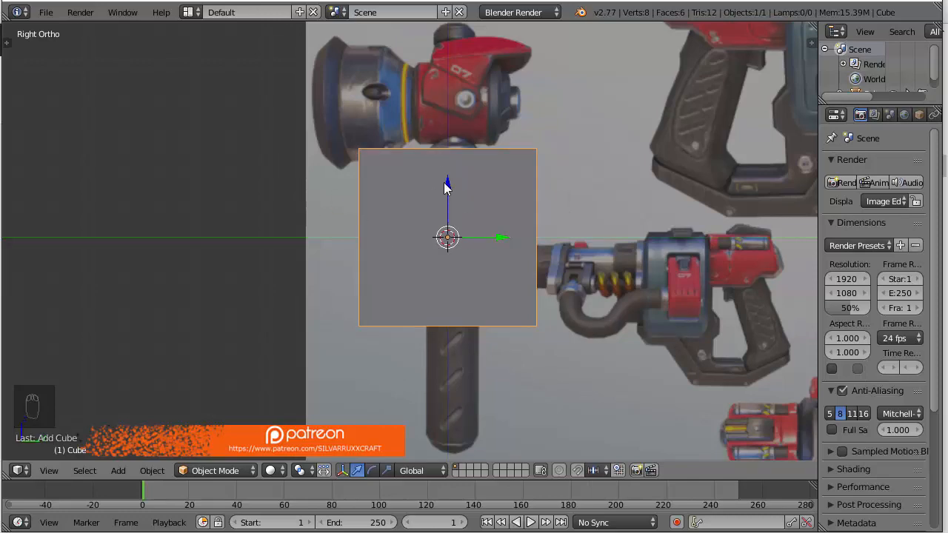
Enter Edit Mode on the cube and delete all of its vertices, leaving an empty mesh object
{"action": "middle_click_drag", "start_coordinate": [274, 226], "coordinate": [342, 262]}
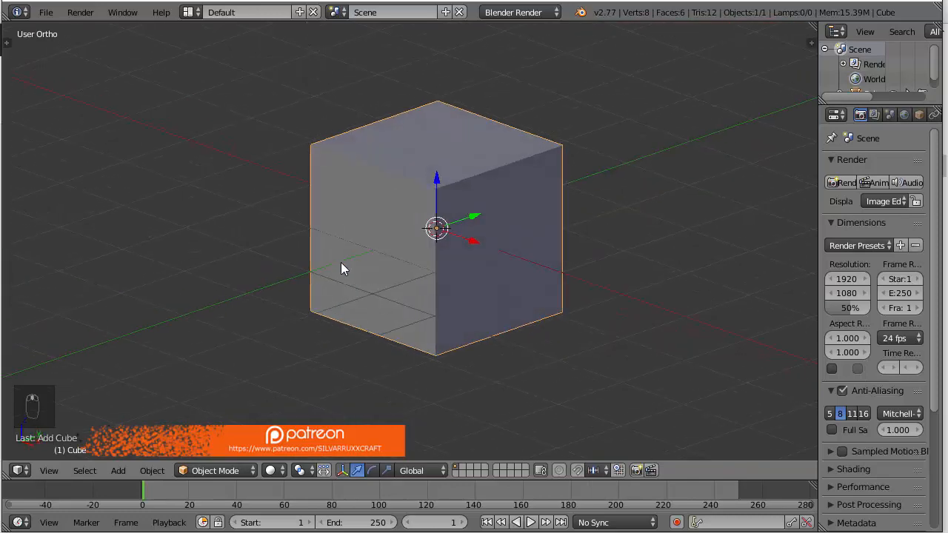
{"action": "key", "text": "Tab"}
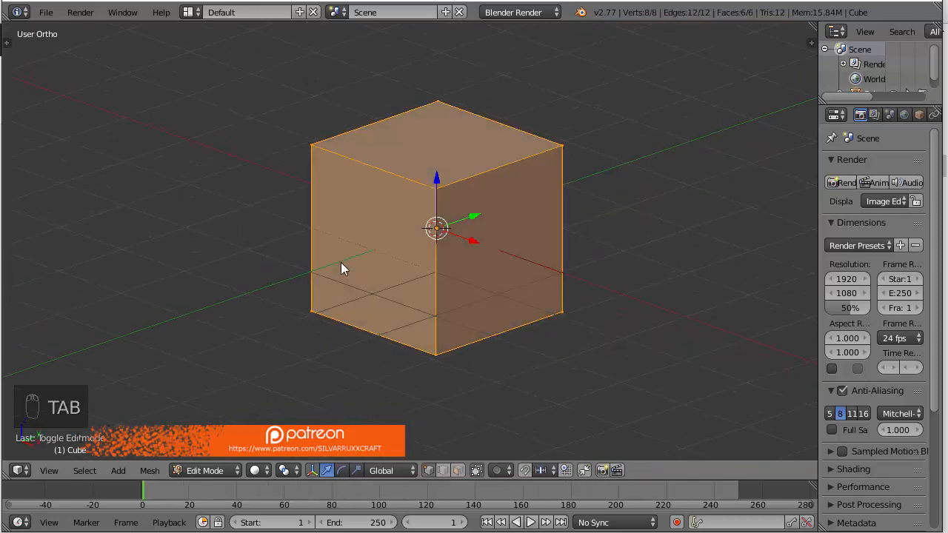
{"action": "key", "text": "KP_3"}
{"action": "key", "text": "a"}
{"action": "key", "text": "a"}
{"action": "key", "text": "a"}
{"action": "key", "text": "a"}
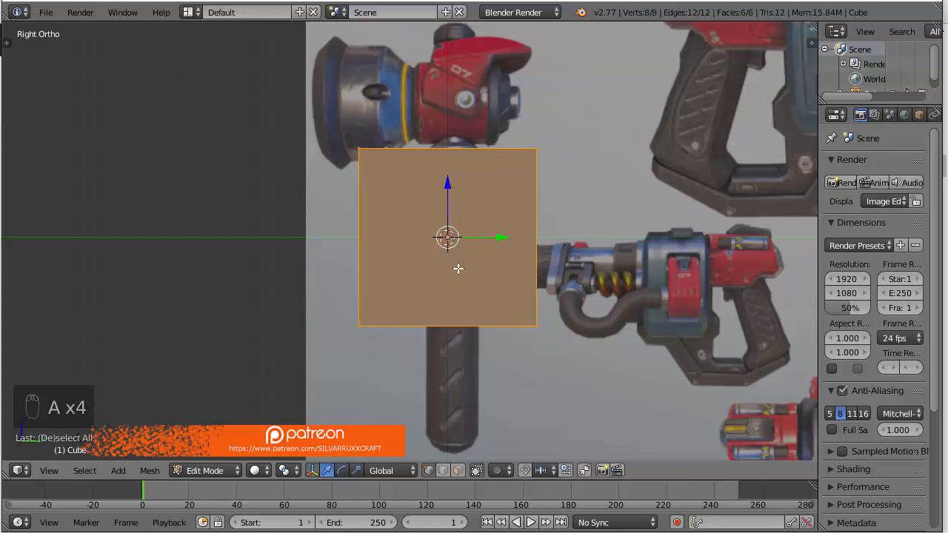
{"action": "key", "text": "Delete"}
{"action": "left_click", "coordinate": [520, 265]}
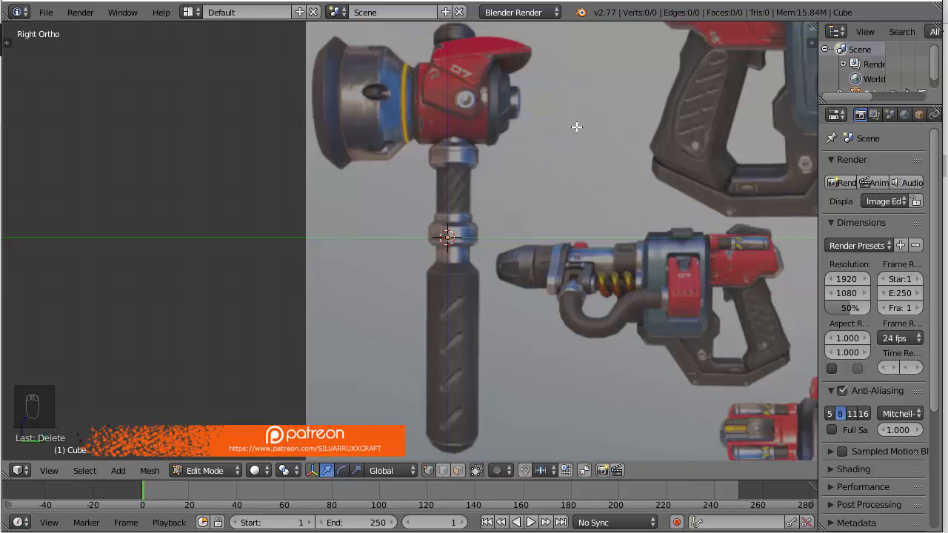
Add a 32-vertex circle of radius 1.000 inside the empty mesh and align it to the right view
{"action": "middle_click_drag", "start_coordinate": [458, 107], "coordinate": [465, 156], "text": "shift"}
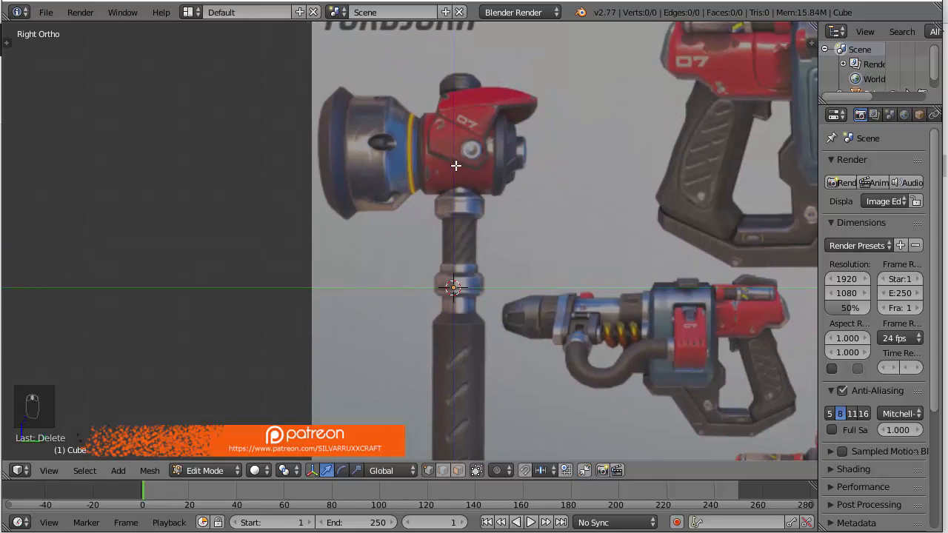
{"action": "key", "text": "shift+a"}
{"action": "left_click", "coordinate": [403, 111]}
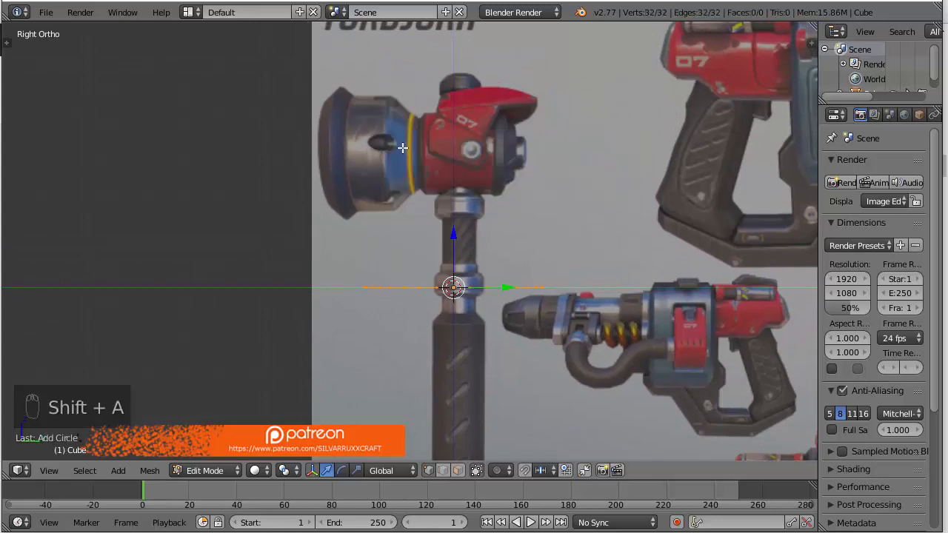
{"action": "key", "text": "F6"}
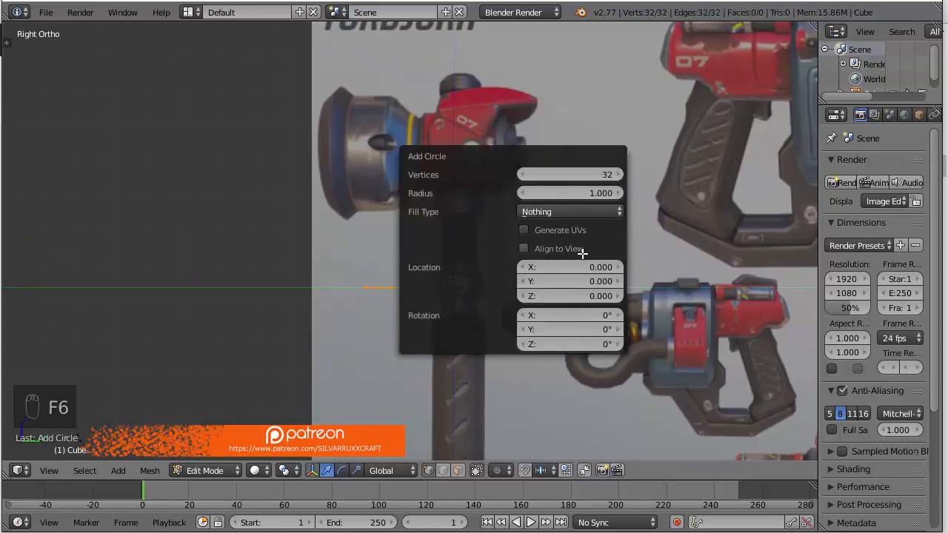
{"action": "left_click", "coordinate": [525, 248]}
{"action": "scroll", "coordinate": [617, 256], "scroll_direction": "up", "scroll_amount": 3}
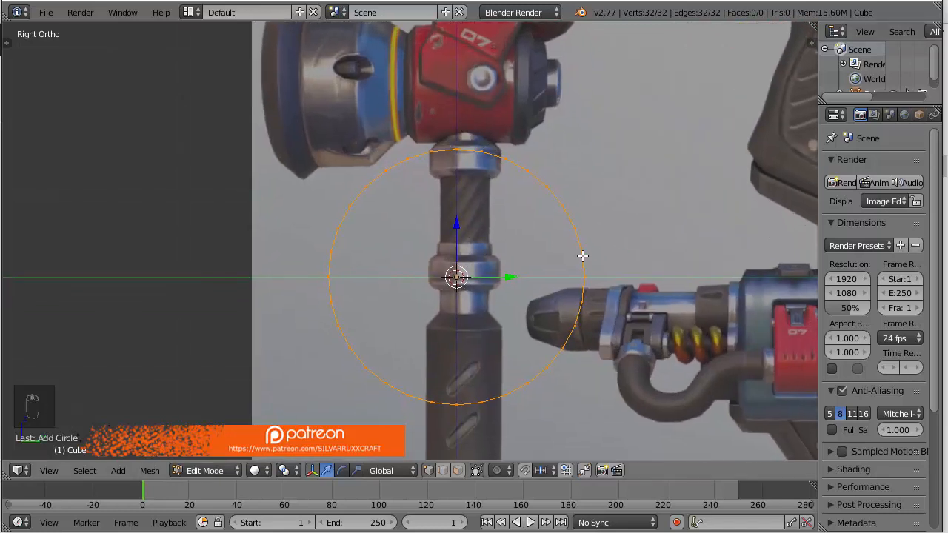
Extrude the whole circle along the X axis in the front view to form an open cylinder
{"action": "key", "text": "F6"}
{"action": "key", "text": "KP_1"}
{"action": "key", "text": "a"}
{"action": "key", "text": "a"}
{"action": "key", "text": "a"}
{"action": "key", "text": "a"}
{"action": "key", "text": "e"}
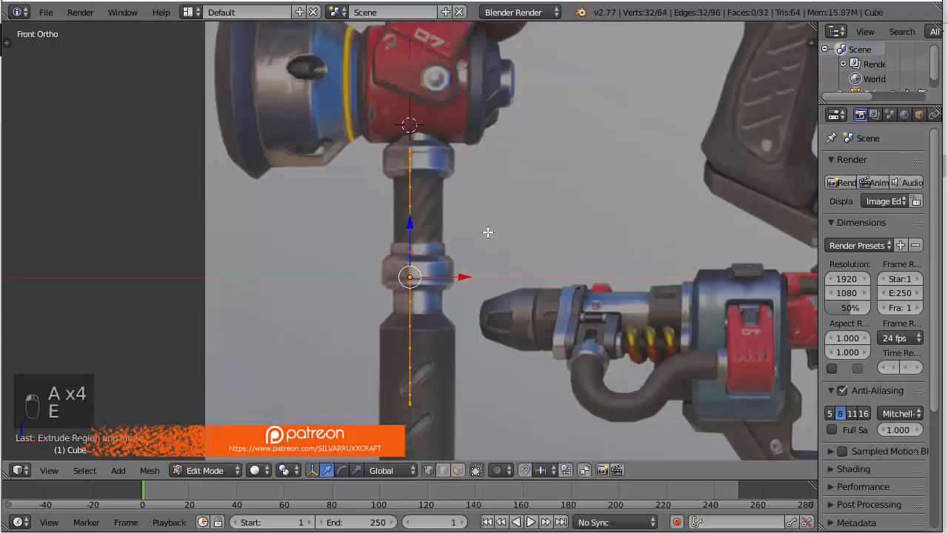
{"action": "left_click", "coordinate": [561, 230]}
{"action": "middle_click_drag", "start_coordinate": [561, 230], "coordinate": [560, 262]}
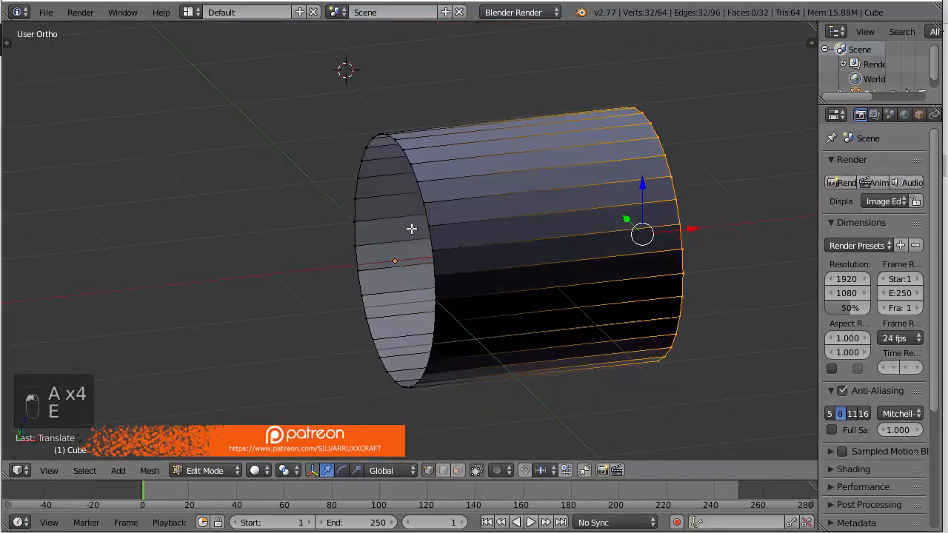
{"action": "left_click", "coordinate": [704, 193]}
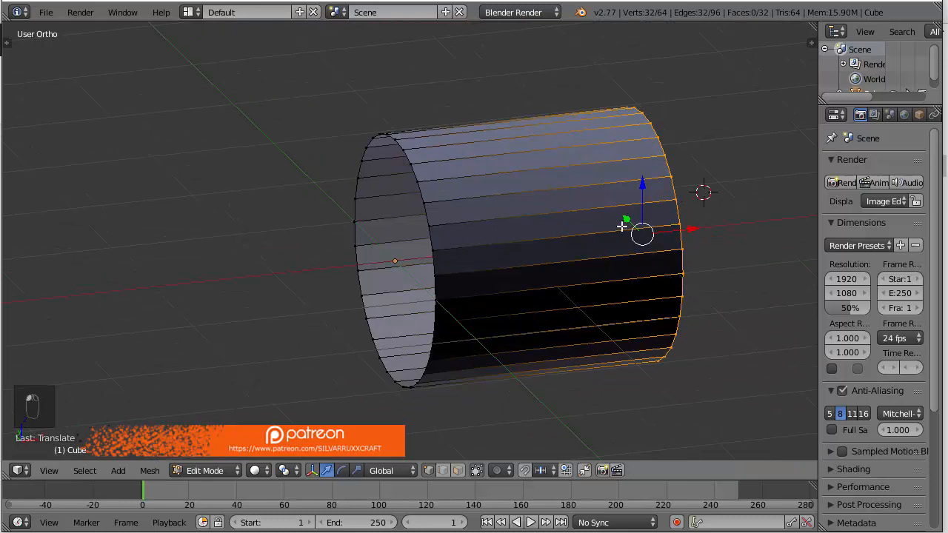
Try a loop cut around the middle of the cylinder and undo it
{"action": "key", "text": "a"}
{"action": "middle_click_drag", "start_coordinate": [567, 214], "coordinate": [567, 206]}
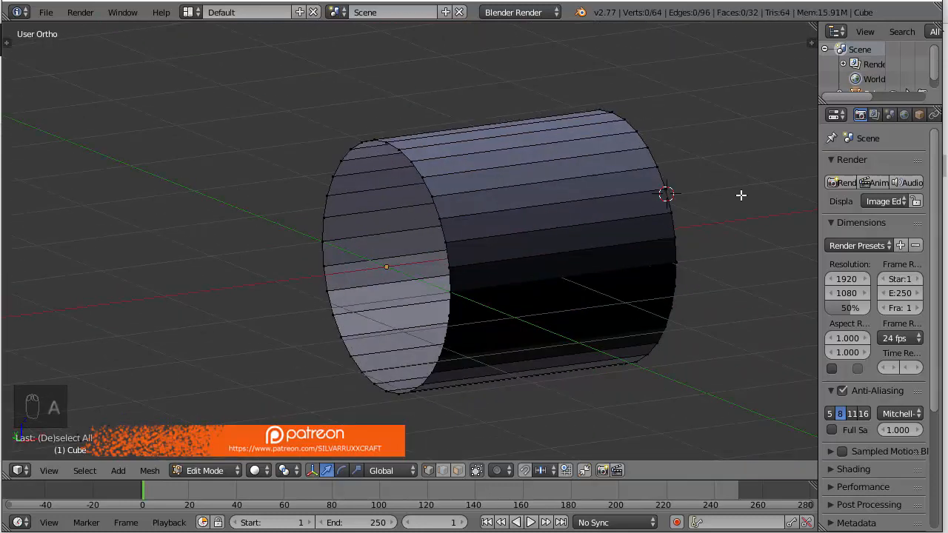
{"action": "key", "text": "ctrl+r"}
{"action": "left_click", "coordinate": [548, 201]}
{"action": "right_click", "coordinate": [549, 201]}
{"action": "key", "text": "ctrl+z"}
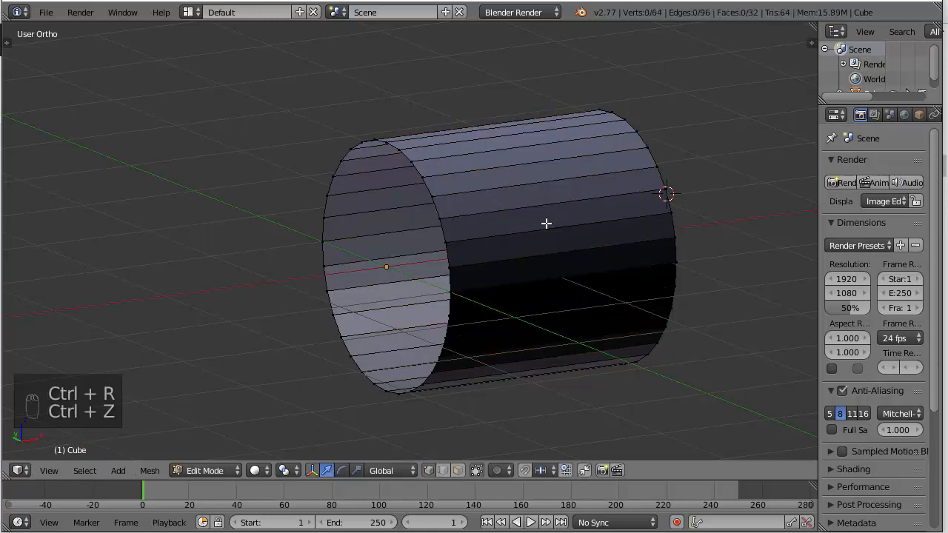
Return to the right view and delete all vertices of the trial cylinder
{"action": "key", "text": "KP_3"}
{"action": "key", "text": "a"}
{"action": "key", "text": "a"}
{"action": "key", "text": "a"}
{"action": "key", "text": "a"}
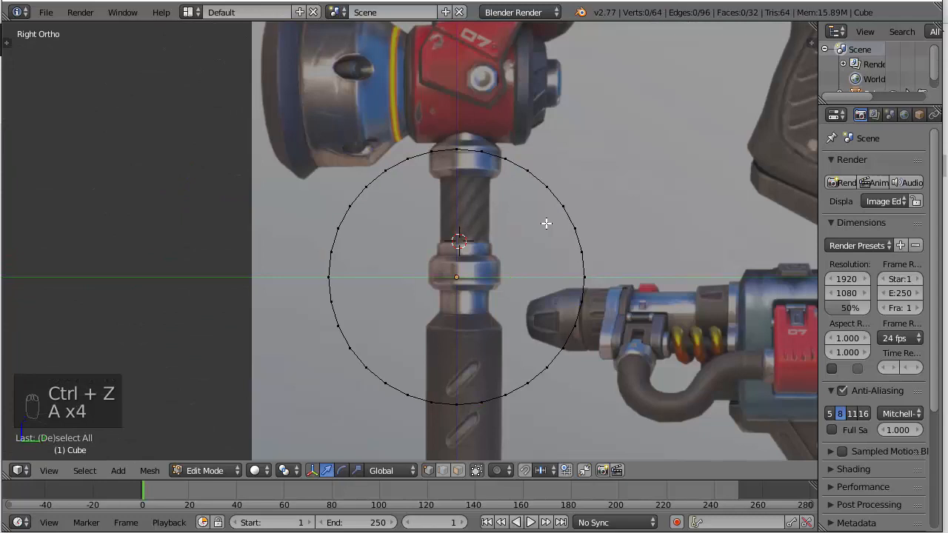
{"action": "key", "text": "a"}
{"action": "key", "text": "Delete"}
{"action": "left_click", "coordinate": [546, 219]}
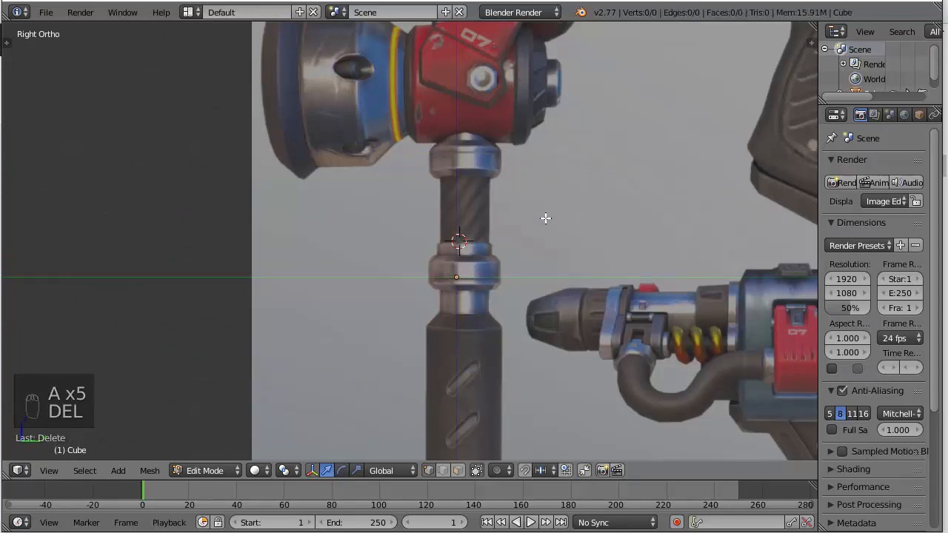
Snap the 3D cursor back to the scene center
{"action": "key", "text": "shift+a"}
{"action": "key", "text": "shift+s"}
{"action": "key", "text": "shift+s"}
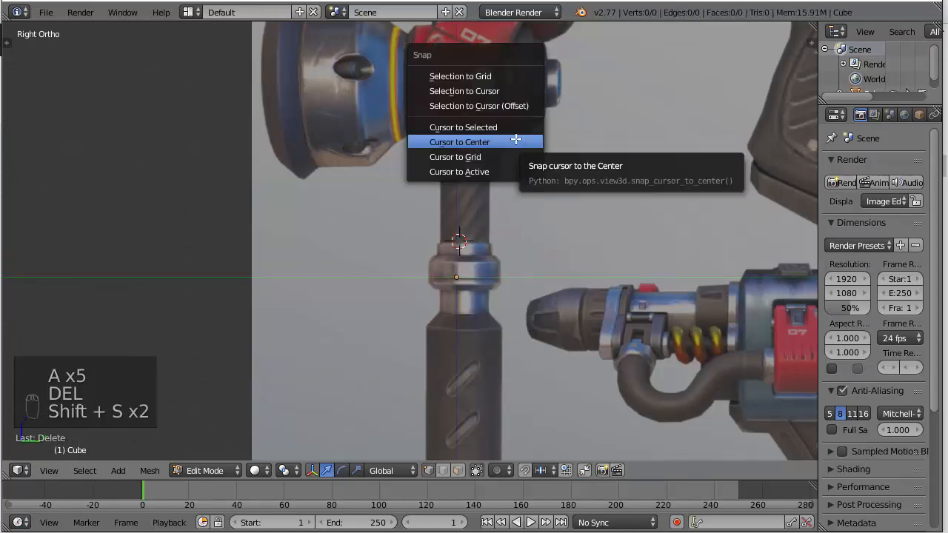
{"action": "left_click", "coordinate": [489, 142]}
Add a mesh circle at the scene center and align it to the right view
{"action": "key", "text": "shift+a"}
{"action": "left_click", "coordinate": [505, 138]}
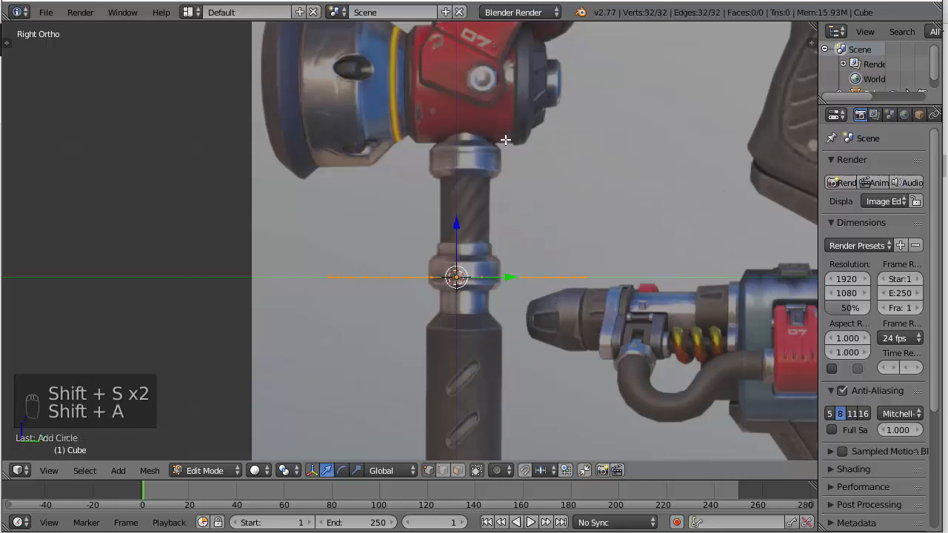
{"action": "key", "text": "F6"}
{"action": "left_click", "coordinate": [627, 239]}
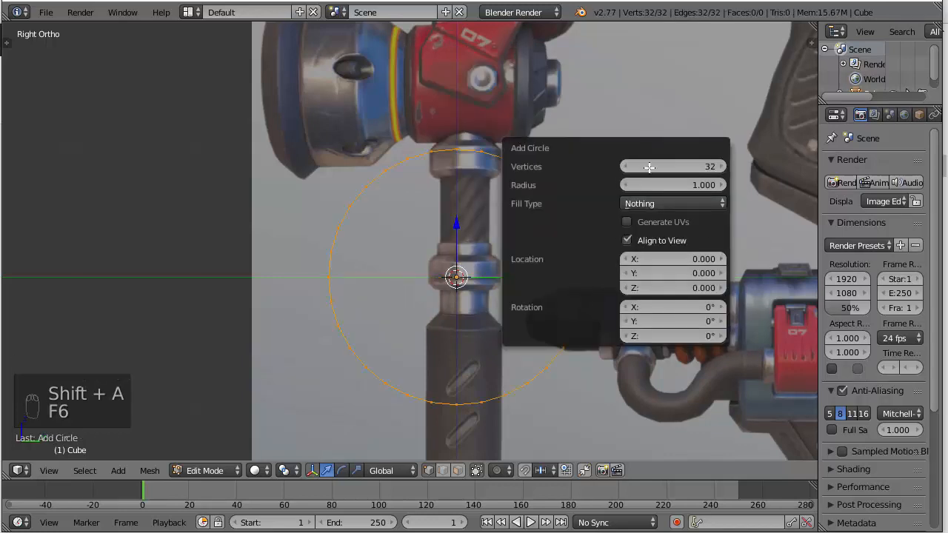
Reduce the new circle's vertex count to 14
{"action": "left_click", "coordinate": [672, 166]}
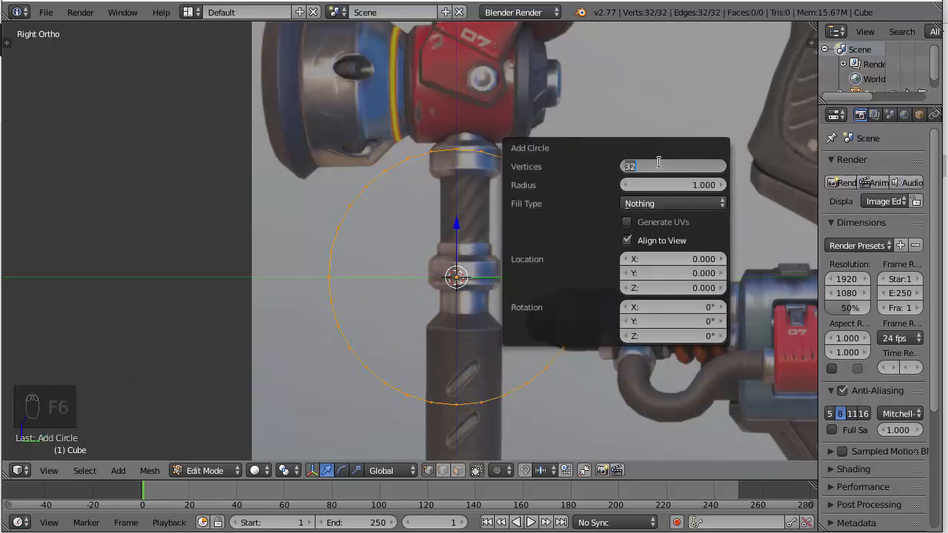
{"action": "type", "text": "16"}
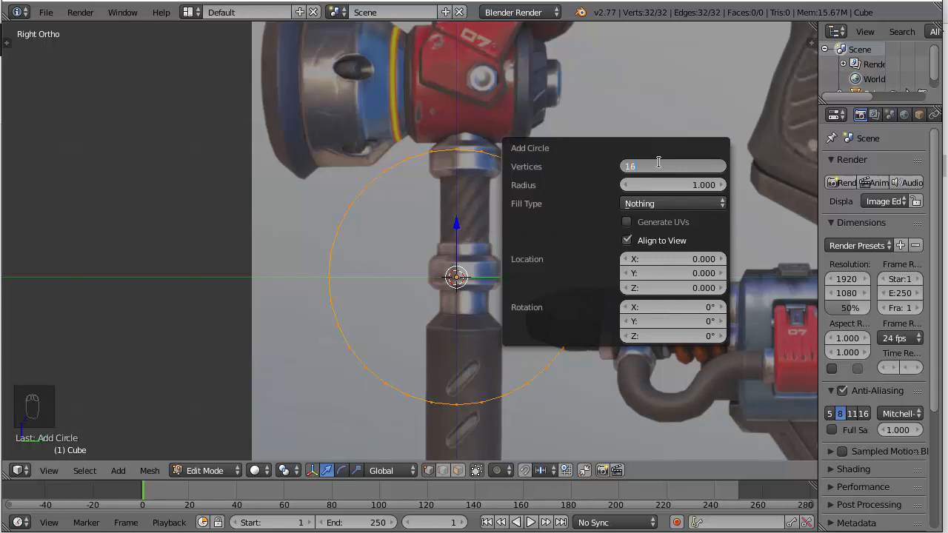
{"action": "key", "text": "Return"}
{"action": "left_click", "coordinate": [658, 166]}
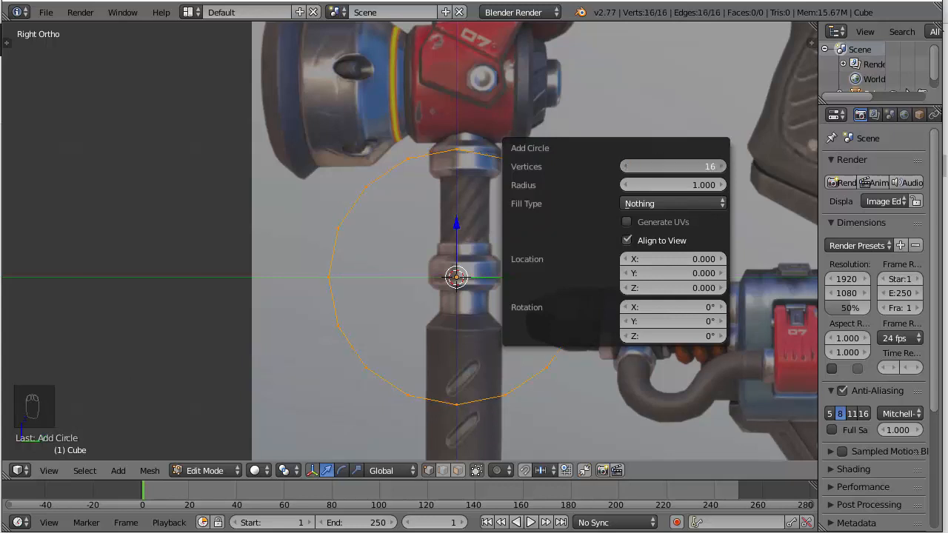
{"action": "type", "text": "14"}
{"action": "key", "text": "Return"}
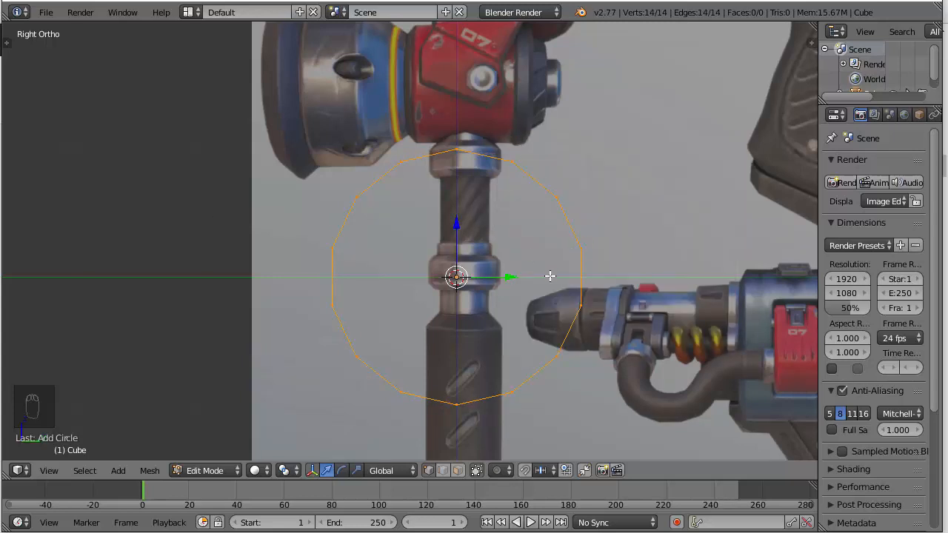
{"action": "key", "text": "F6"}
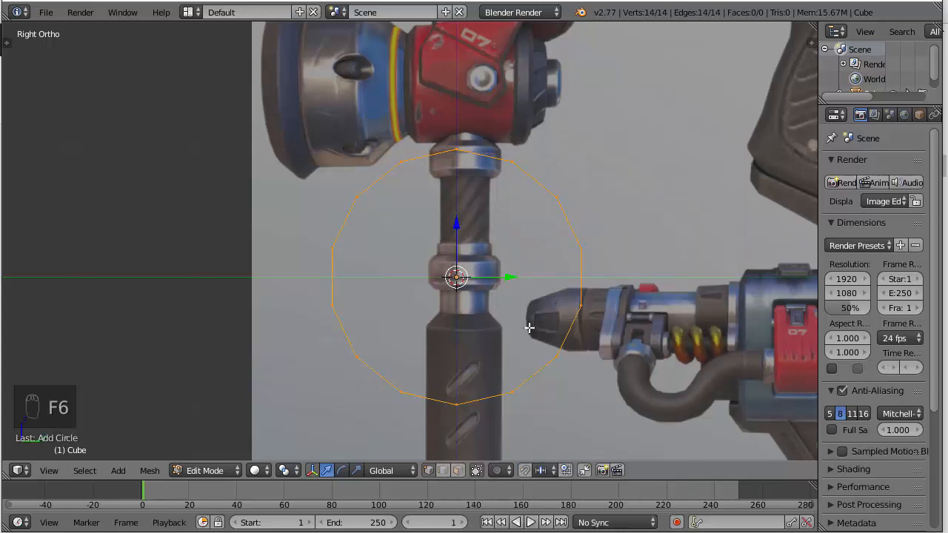
{"action": "key", "text": "F6"}
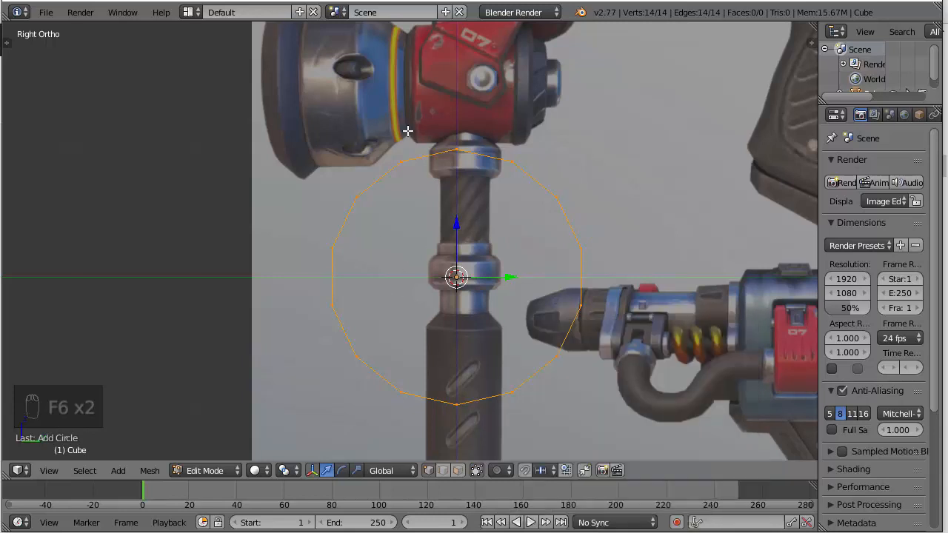
Try a loop cut on the circle's lowest edge and undo it
{"action": "key", "text": "a"}
{"action": "key", "text": "a"}
{"action": "key", "text": "a"}
{"action": "key", "text": "a"}
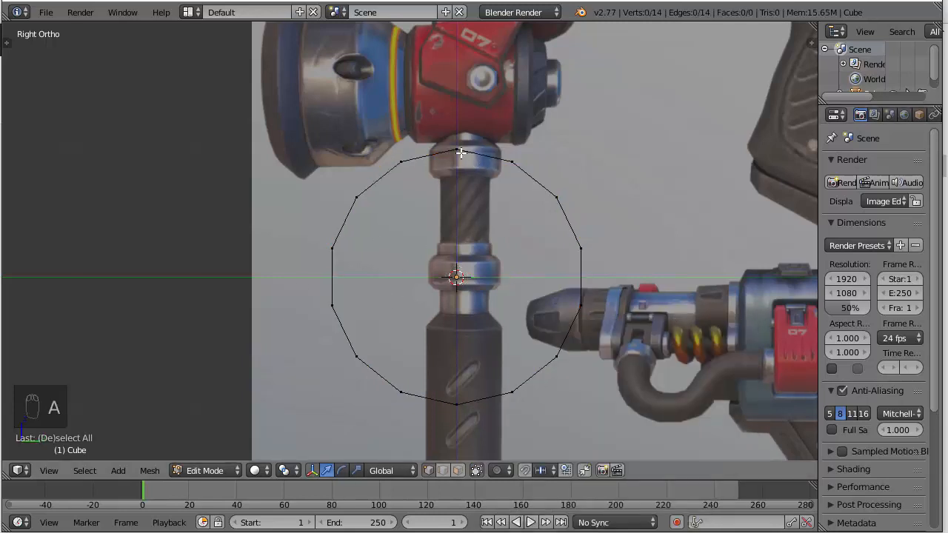
{"action": "key", "text": "ctrl+r"}
{"action": "left_click", "coordinate": [483, 399], "text": "ctrl"}
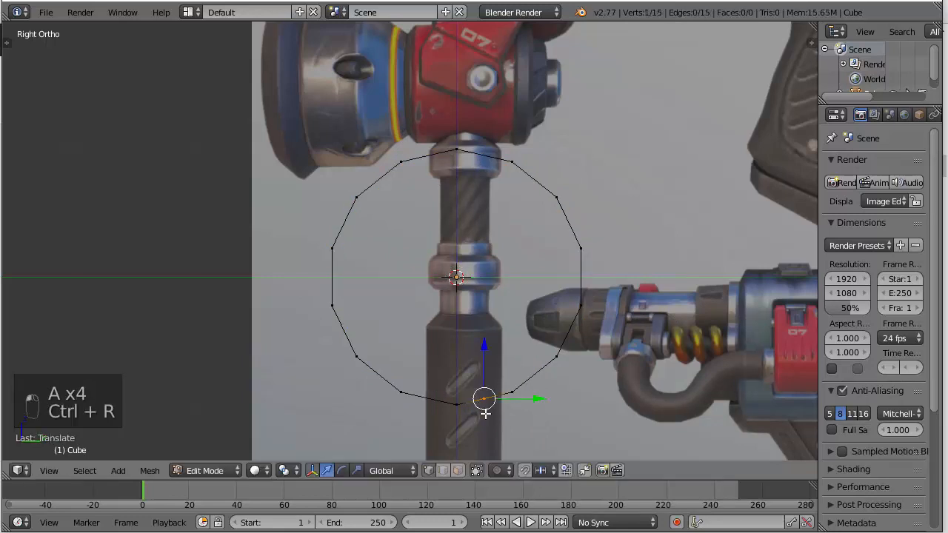
{"action": "key", "text": "ctrl+z"}
{"action": "key", "text": "a"}
{"action": "key", "text": "a"}
{"action": "key", "text": "a"}
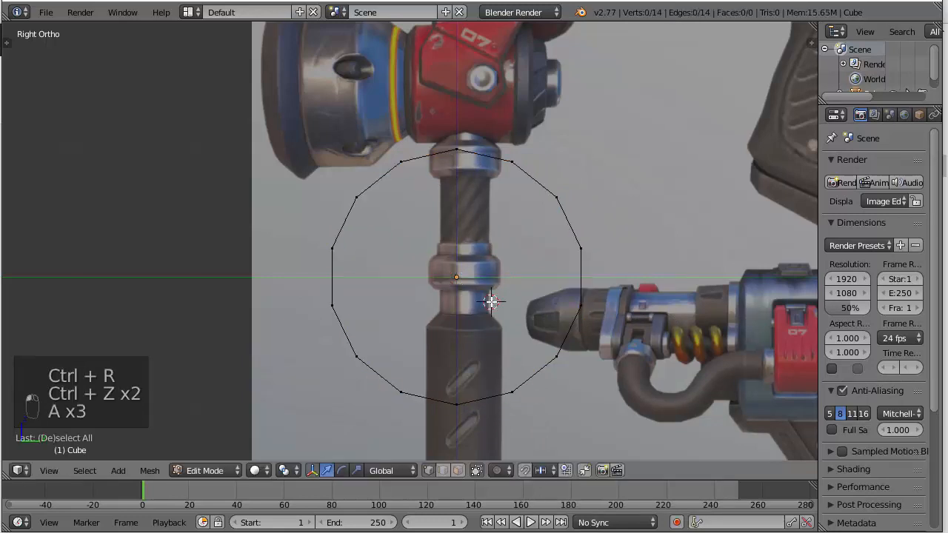
Rotate the whole circle 90° around the Z axis so that it is edge-on in the right view
{"action": "key", "text": "a"}
{"action": "key", "text": "KP_3"}
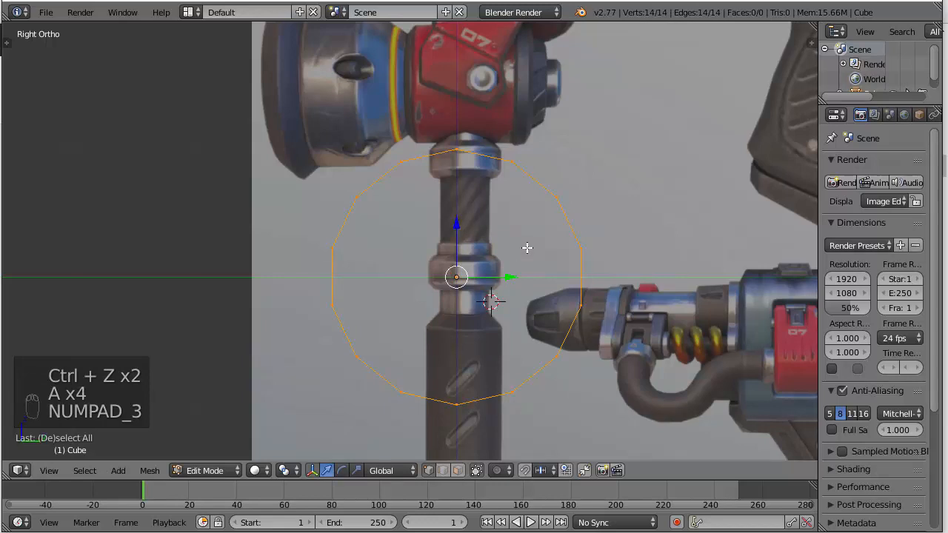
{"action": "key", "text": "KP_1"}
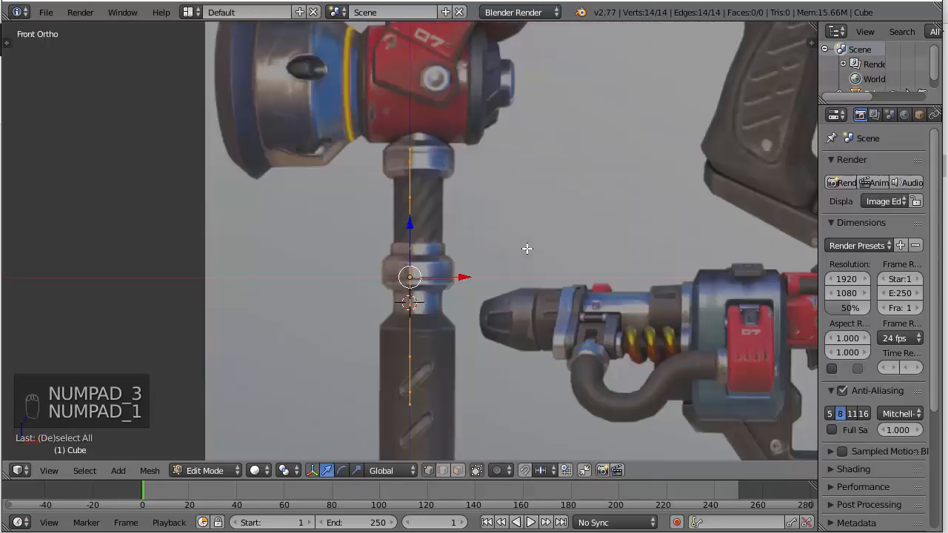
{"action": "key", "text": "KP_3"}
{"action": "key", "text": "a"}
{"action": "key", "text": "a"}
{"action": "key", "text": "a"}
{"action": "key", "text": "a"}
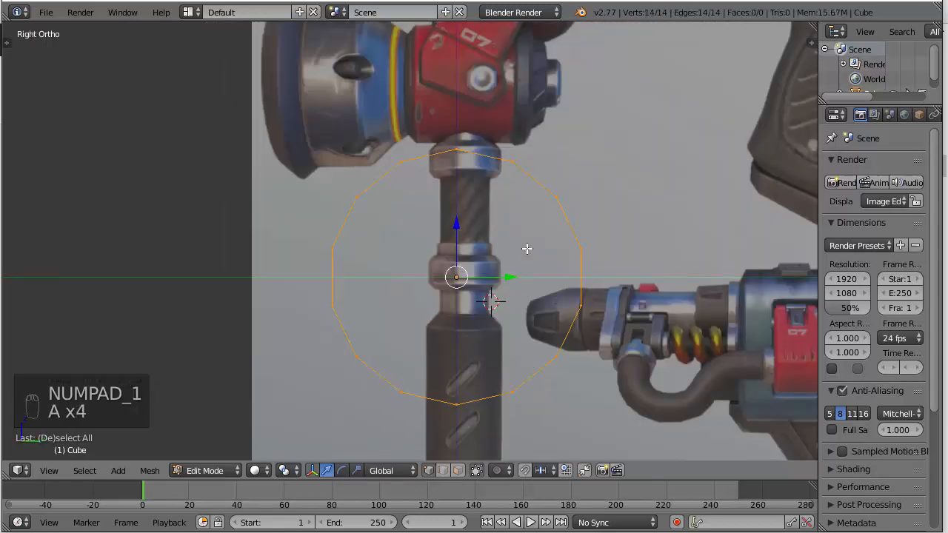
{"action": "key", "text": "r"}
{"action": "key", "text": "z"}
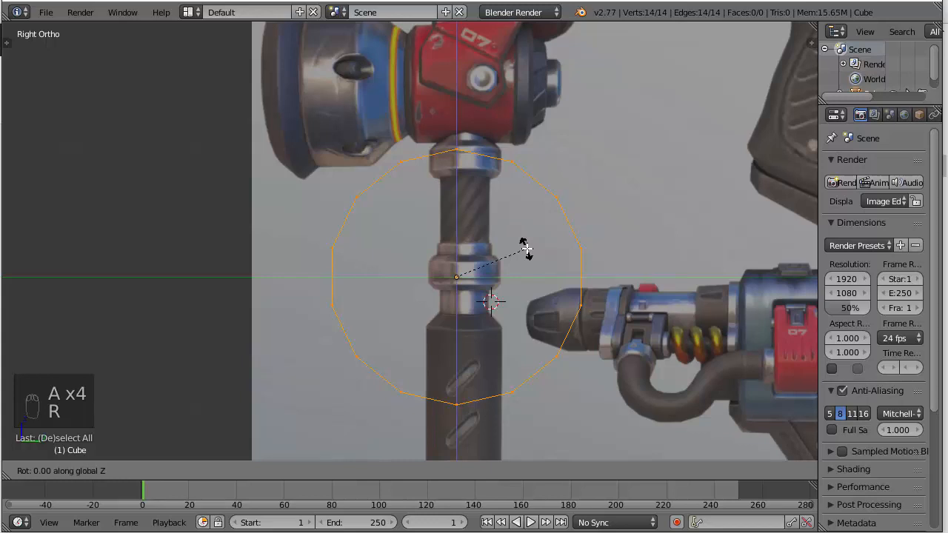
{"action": "type", "text": "90"}
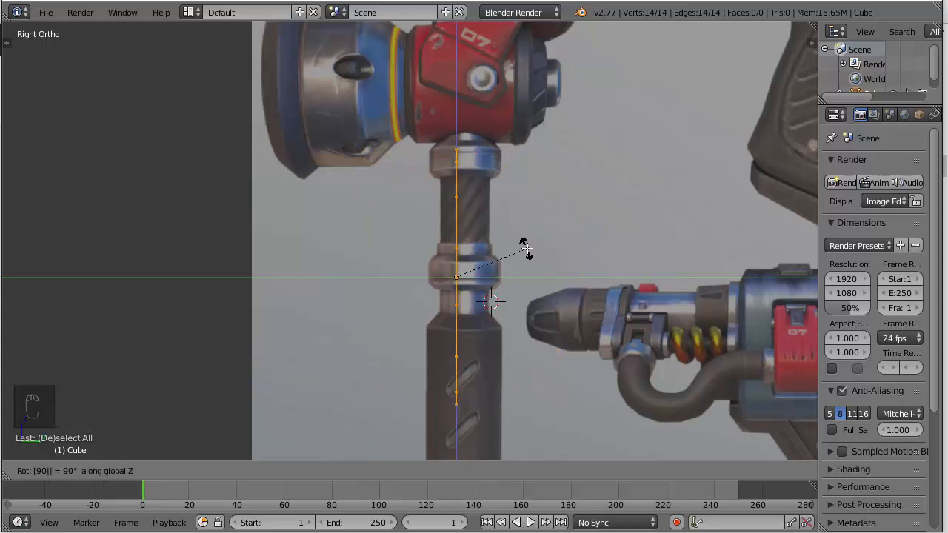
{"action": "key", "text": "Return"}
Move the circle onto the widest edge of the hammer head's dark front rim and scale it down to the rim's height
{"action": "key", "text": "g"}
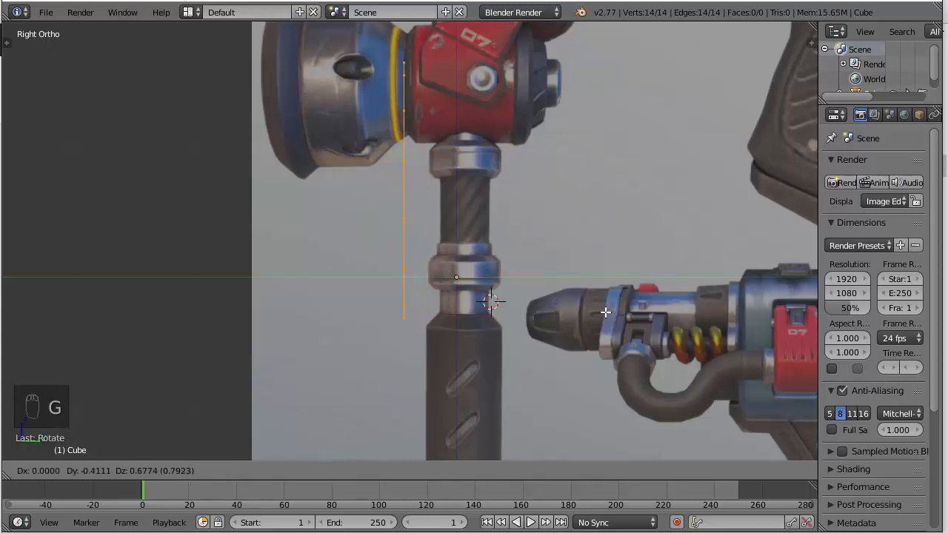
{"action": "left_click", "coordinate": [543, 224]}
{"action": "middle_click_drag", "start_coordinate": [529, 164], "coordinate": [638, 301], "text": "shift"}
{"action": "scroll", "coordinate": [638, 301], "scroll_direction": "up", "scroll_amount": 3}
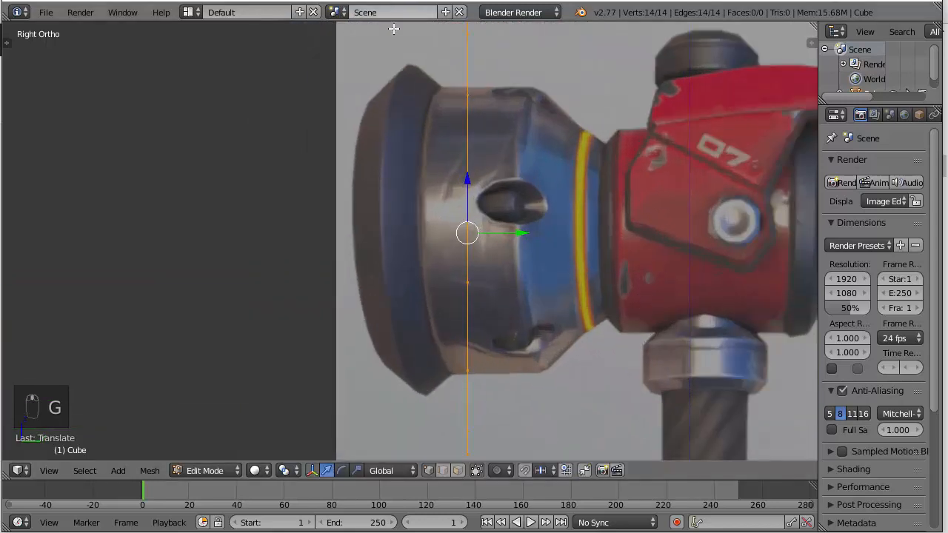
{"action": "scroll", "coordinate": [395, 372], "scroll_direction": "down", "scroll_amount": 1}
{"action": "key", "text": "g"}
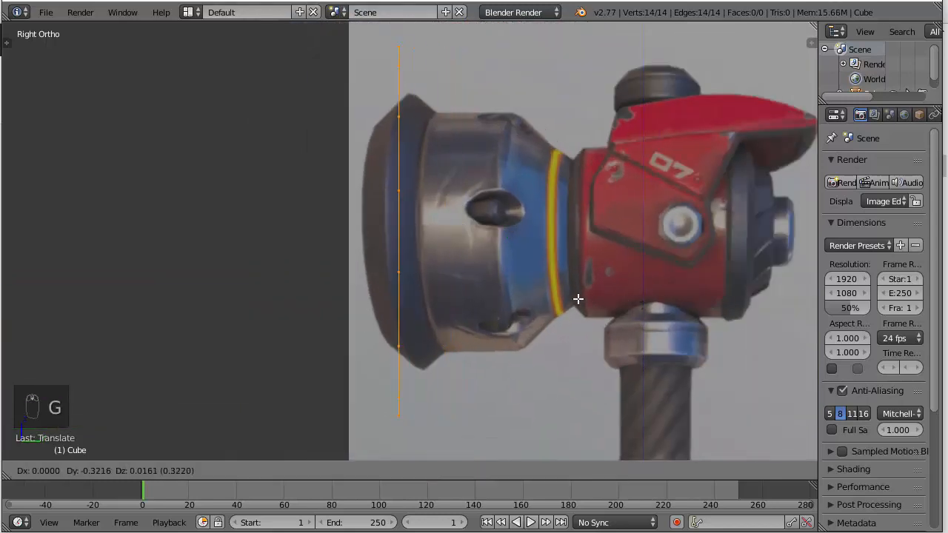
{"action": "key", "text": "s"}
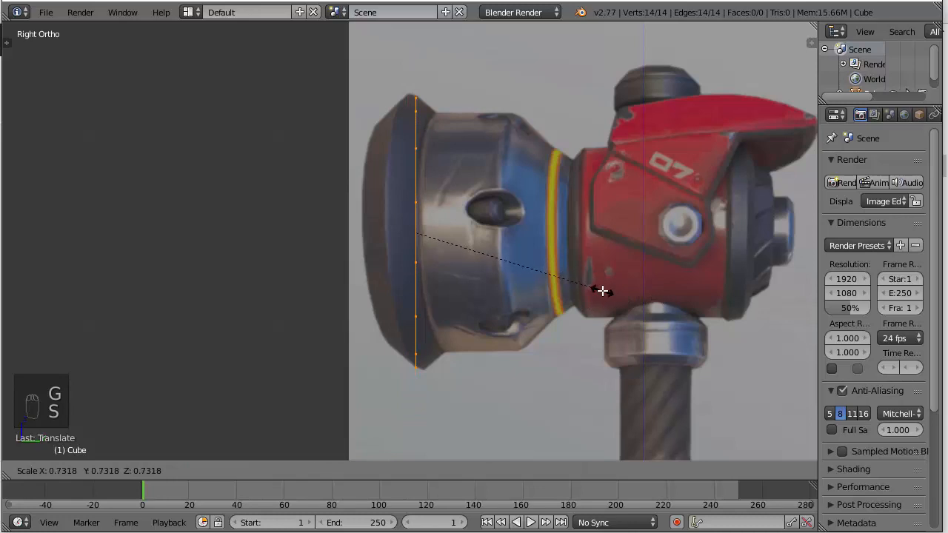
{"action": "left_click", "coordinate": [607, 287]}
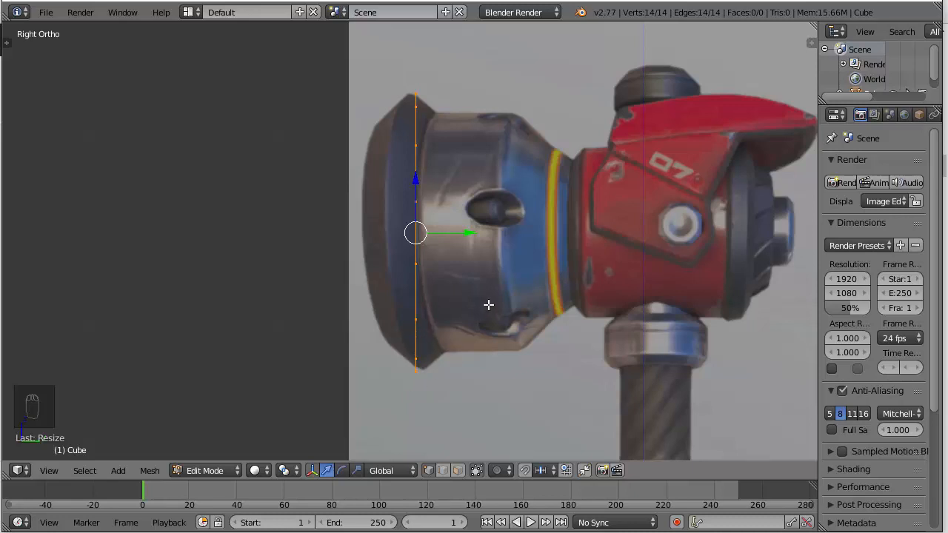
Extrude the circle about 0.28 along Y toward the hammer head's front face
{"action": "key", "text": "e"}
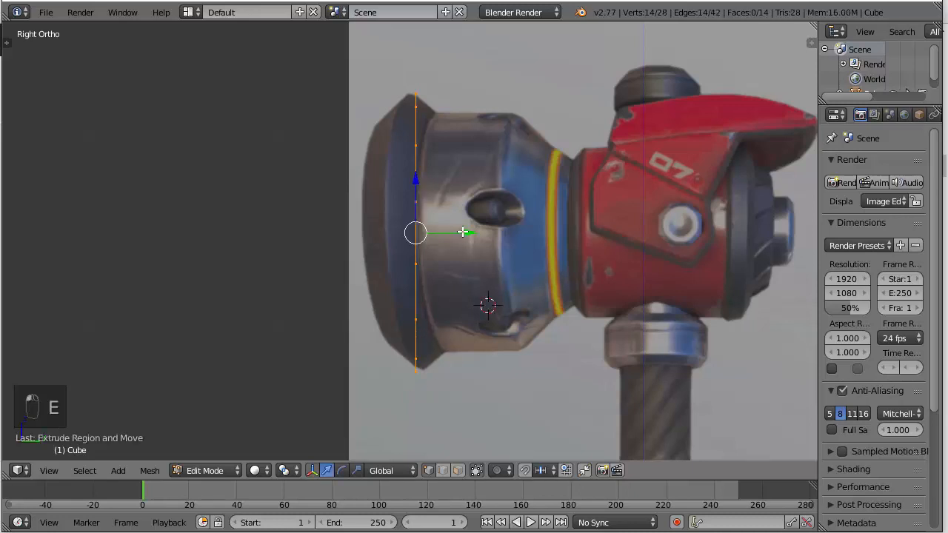
{"action": "left_click", "coordinate": [415, 235]}
Try tapering the extruded front ring by scaling it down, shifting it back along Y and rescaling it to the rim outline
{"action": "key", "text": "s"}
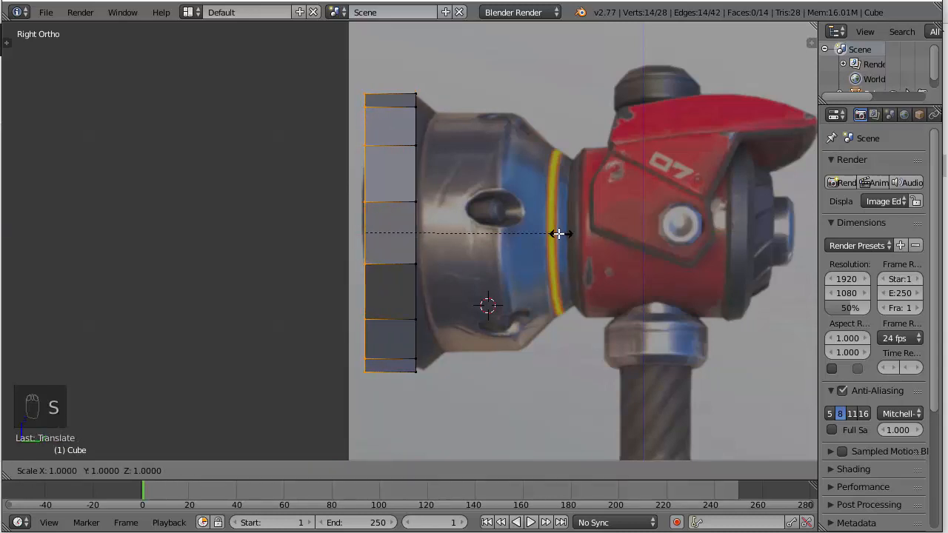
{"action": "key", "text": "z"}
{"action": "left_click", "coordinate": [500, 230]}
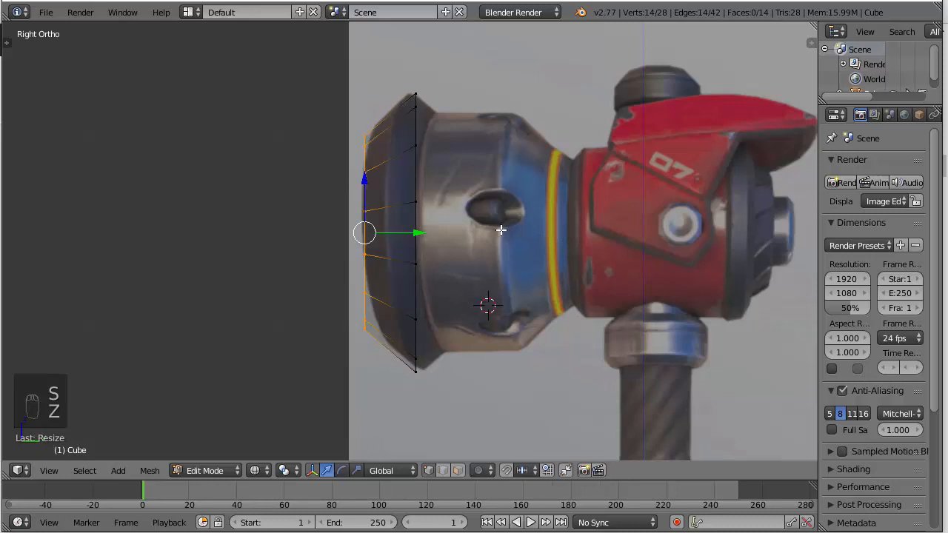
{"action": "key", "text": "g"}
{"action": "key", "text": "y"}
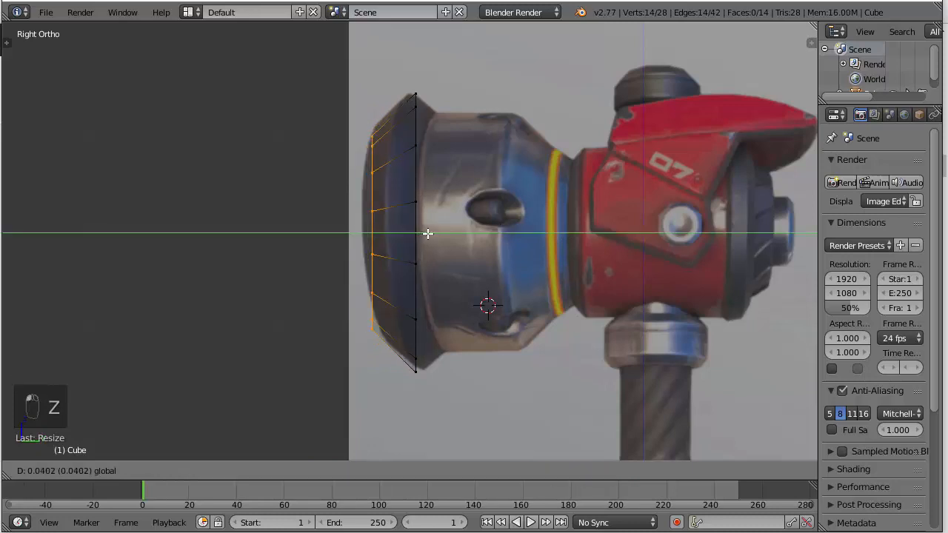
{"action": "left_click", "coordinate": [431, 229]}
{"action": "key", "text": "s"}
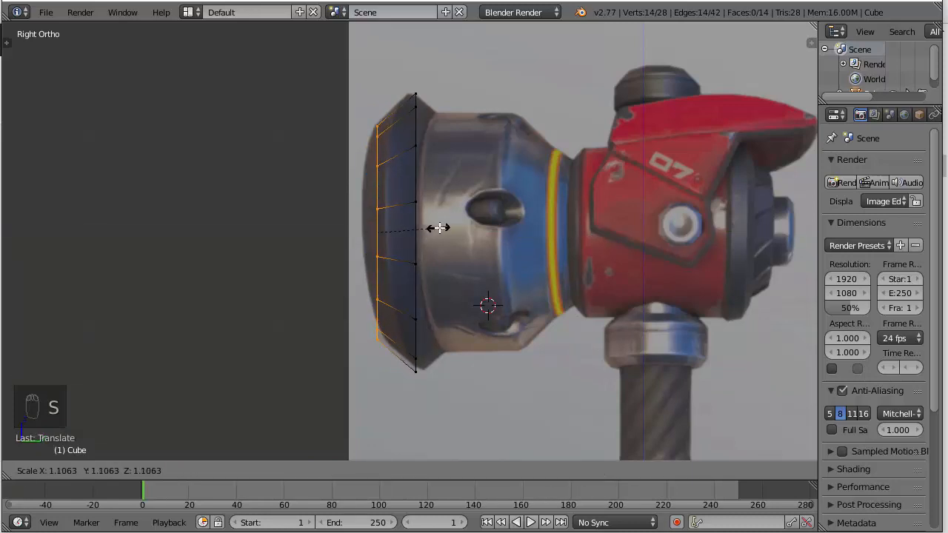
{"action": "left_click", "coordinate": [439, 228]}
{"action": "key", "text": "z"}
{"action": "middle_click_drag", "start_coordinate": [439, 228], "coordinate": [576, 240]}
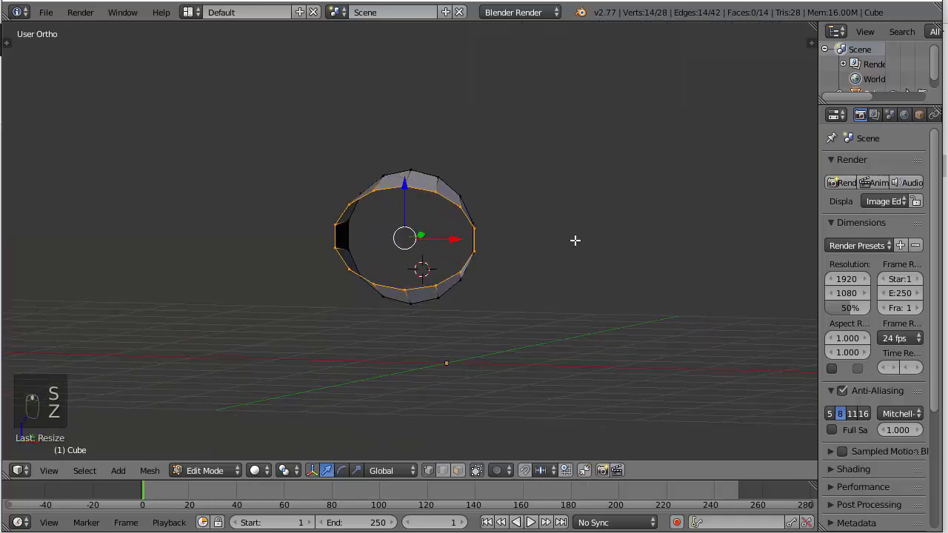
Undo the trial taper of the front ring and return to the right view
{"action": "key", "text": "ctrl+z"}
{"action": "key", "text": "ctrl+z"}
{"action": "key", "text": "ctrl+z"}
{"action": "key", "text": "ctrl+z"}
{"action": "key", "text": "KP_3"}
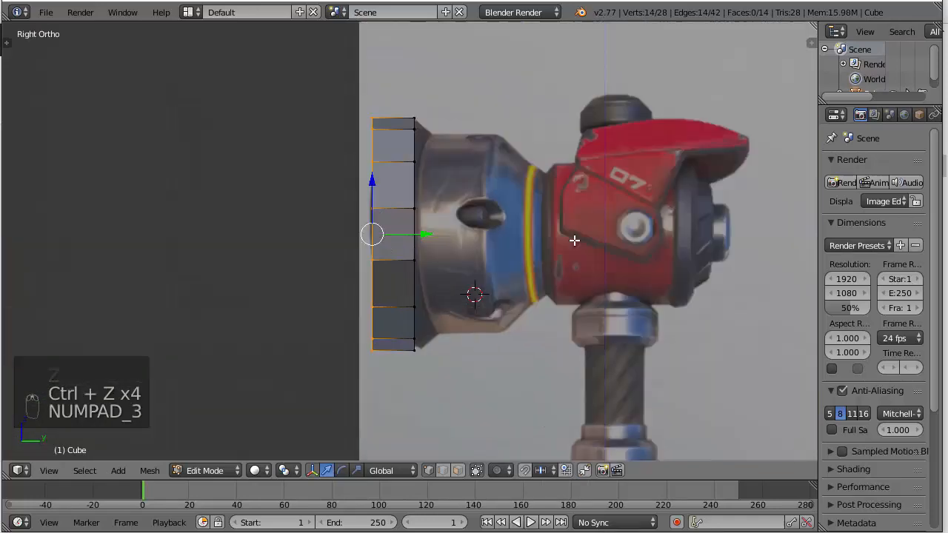
Scale the extruded front ring down uniformly and shift it slightly back along Y to follow the rim's bevel in the reference
{"action": "scroll", "coordinate": [574, 240], "scroll_direction": "up", "scroll_amount": 2}
{"action": "key", "text": "s"}
{"action": "left_click", "coordinate": [566, 229]}
{"action": "left_click_drag", "start_coordinate": [408, 228], "coordinate": [423, 229]}
{"action": "key", "text": "z"}
{"action": "middle_click_drag", "start_coordinate": [541, 247], "coordinate": [655, 259]}
{"action": "key", "text": "z"}
Try scaling the front ring along the X axis only and undo it
{"action": "key", "text": "s"}
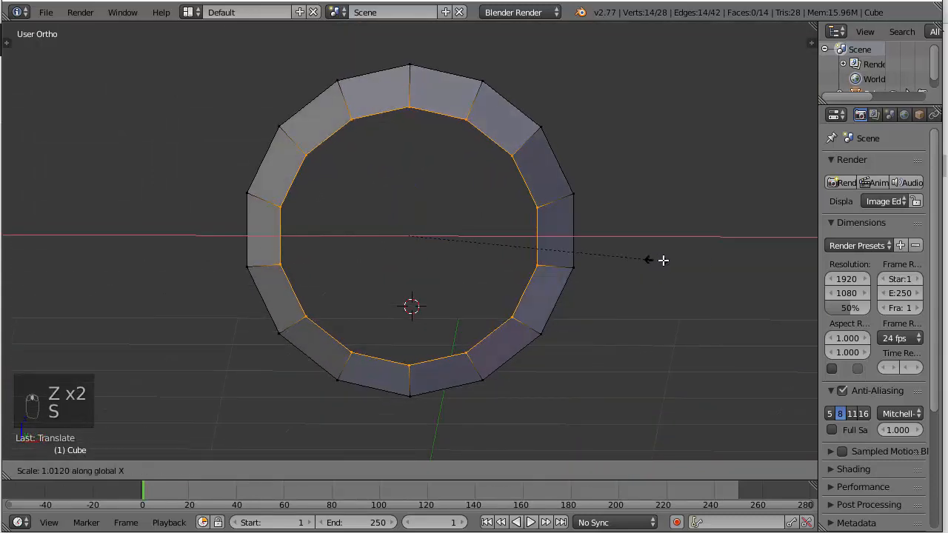
{"action": "left_click", "coordinate": [803, 256]}
{"action": "key", "text": "ctrl+z"}
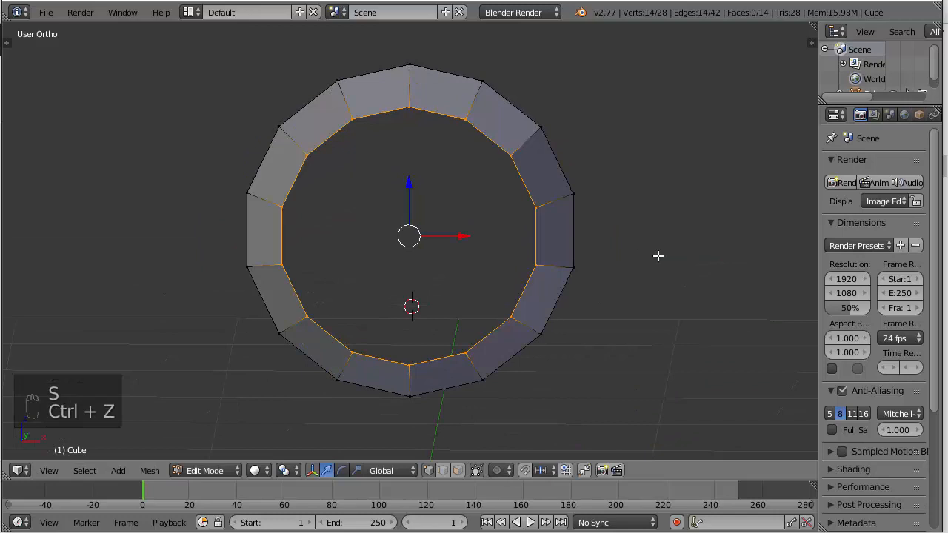
Try scaling the front ring with the resize constrained to the Z, X and Y axes in turn
{"action": "middle_click_drag", "start_coordinate": [658, 256], "coordinate": [590, 232]}
{"action": "key", "text": "s"}
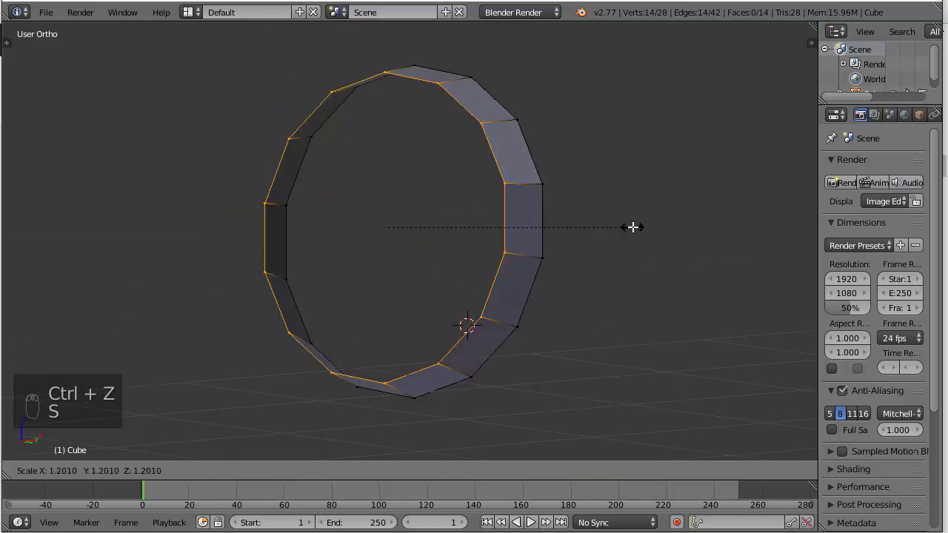
{"action": "key", "text": "z"}
{"action": "key", "text": "x"}
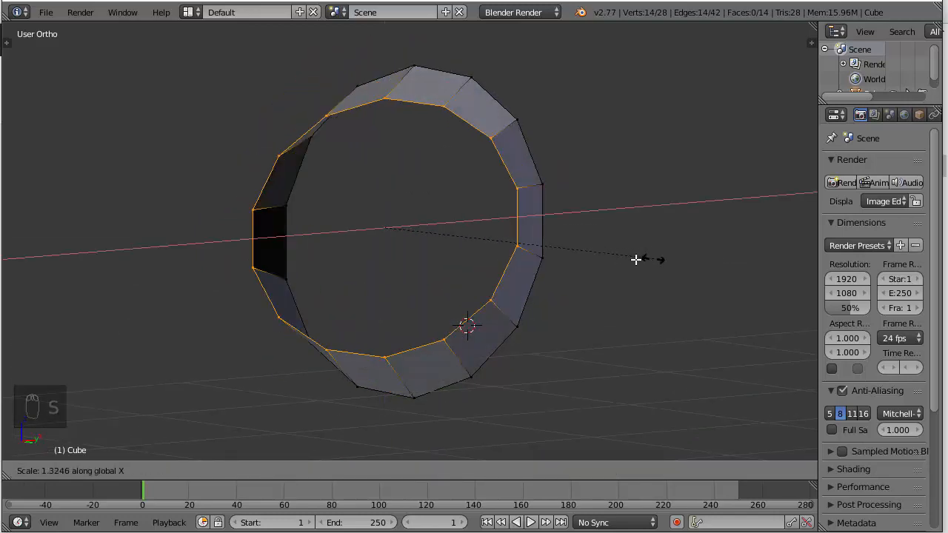
{"action": "key", "text": "y"}
{"action": "left_click", "coordinate": [666, 281]}
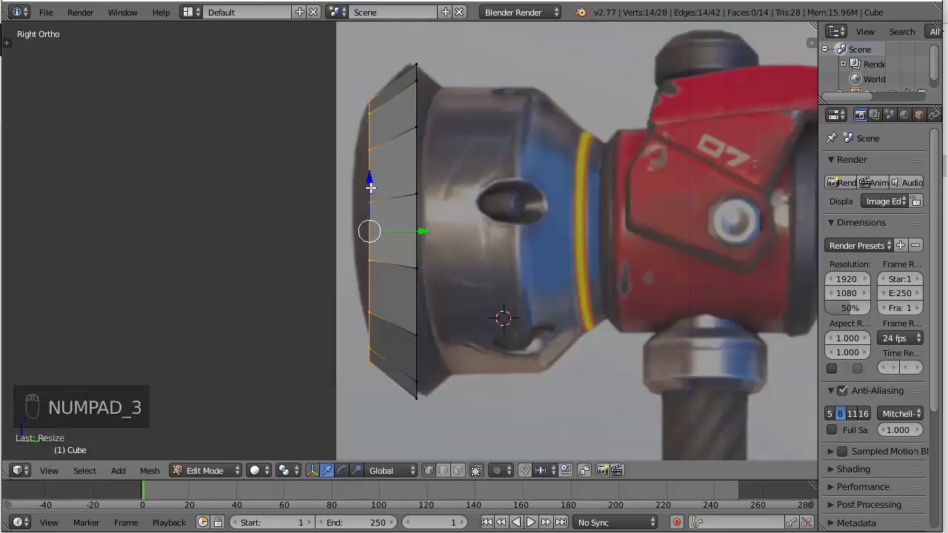
Frame the hammer head in the right view and deselect all vertices
{"action": "scroll", "coordinate": [518, 222], "scroll_direction": "down", "scroll_amount": 2}
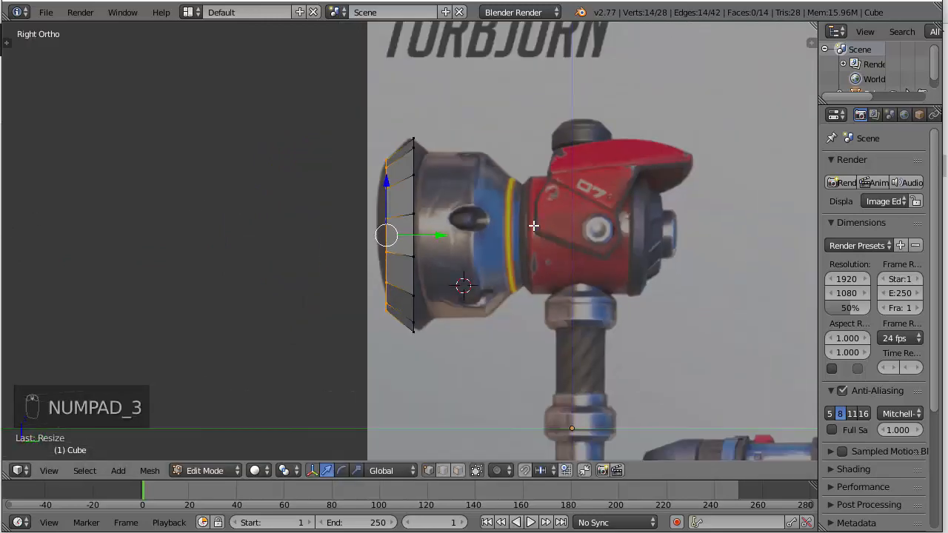
{"action": "middle_click_drag", "start_coordinate": [535, 224], "coordinate": [462, 214], "text": "shift"}
{"action": "key", "text": "a"}
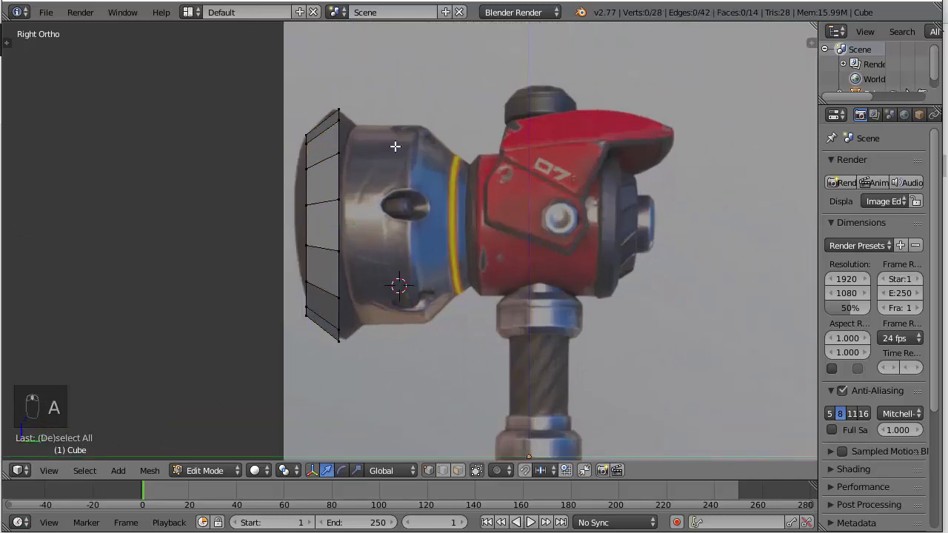
{"action": "right_click", "coordinate": [339, 111]}
{"action": "right_click", "coordinate": [341, 217]}
{"action": "middle_click_drag", "start_coordinate": [348, 200], "coordinate": [330, 193]}
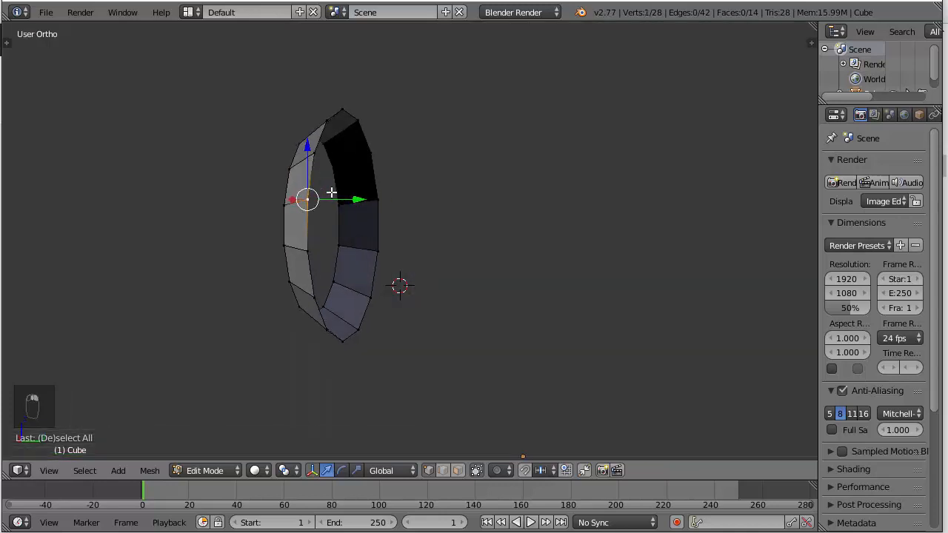
{"action": "key", "text": "KP_6"}
{"action": "key", "text": "KP_3"}
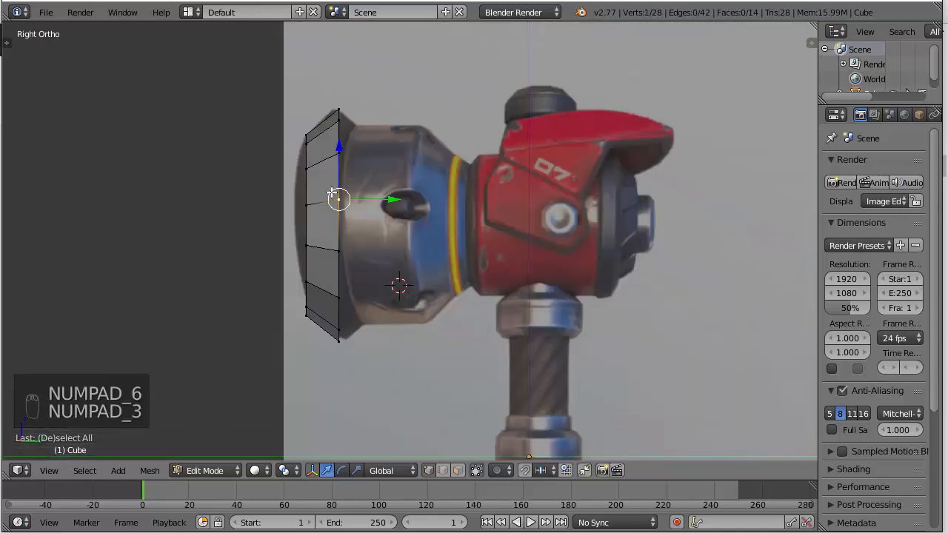
{"action": "key", "text": "z"}
{"action": "key", "text": "a"}
{"action": "key", "text": "b"}
{"action": "left_click_drag", "start_coordinate": [326, 91], "coordinate": [351, 351]}
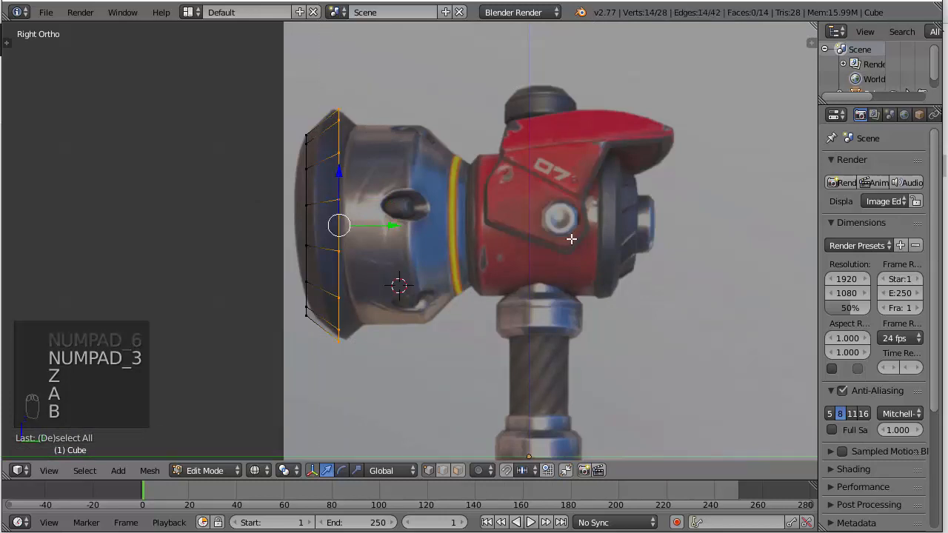
{"action": "key", "text": "z"}
{"action": "key", "text": "a"}
Extrude the rim's 14-vertex rear edge loop back along Y and scale it to about 0.87, following the bevel in the reference
{"action": "middle_click_drag", "start_coordinate": [400, 184], "coordinate": [322, 164]}
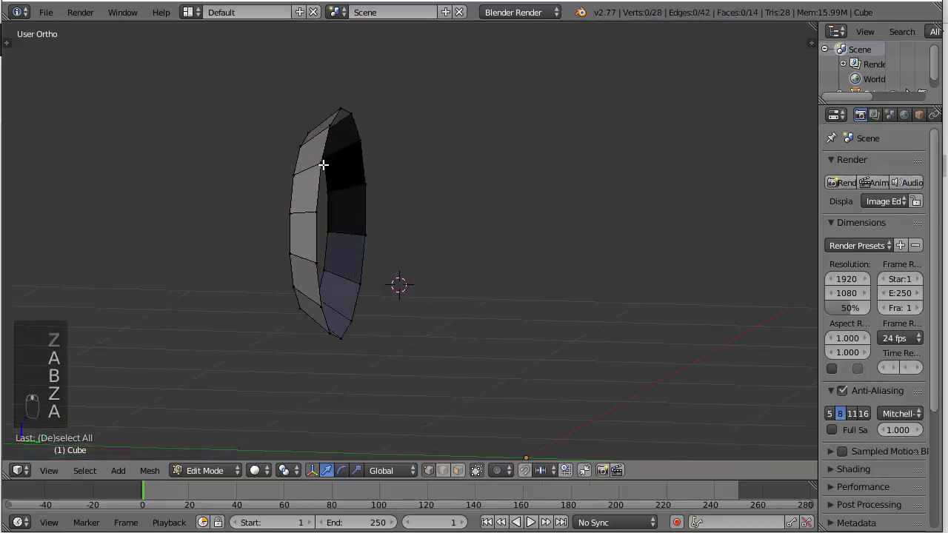
{"action": "right_click", "coordinate": [322, 171], "text": "alt"}
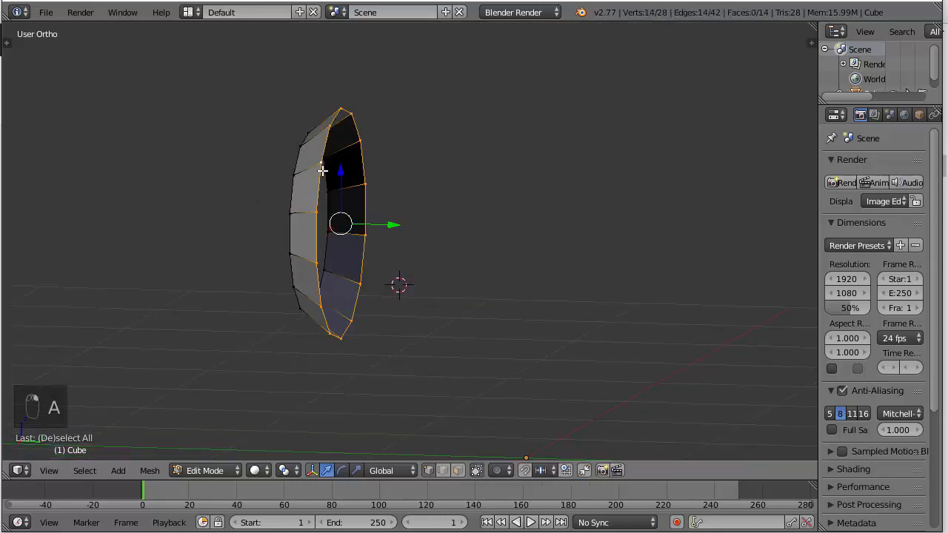
{"action": "key", "text": "KP_3"}
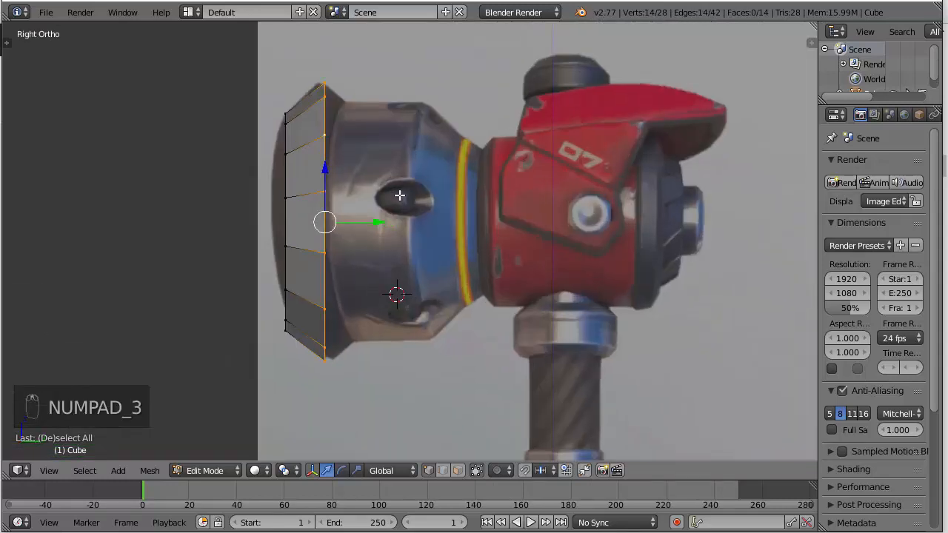
{"action": "key", "text": "e"}
{"action": "left_click", "coordinate": [400, 195]}
{"action": "left_click_drag", "start_coordinate": [381, 222], "coordinate": [404, 219]}
{"action": "key", "text": "z"}
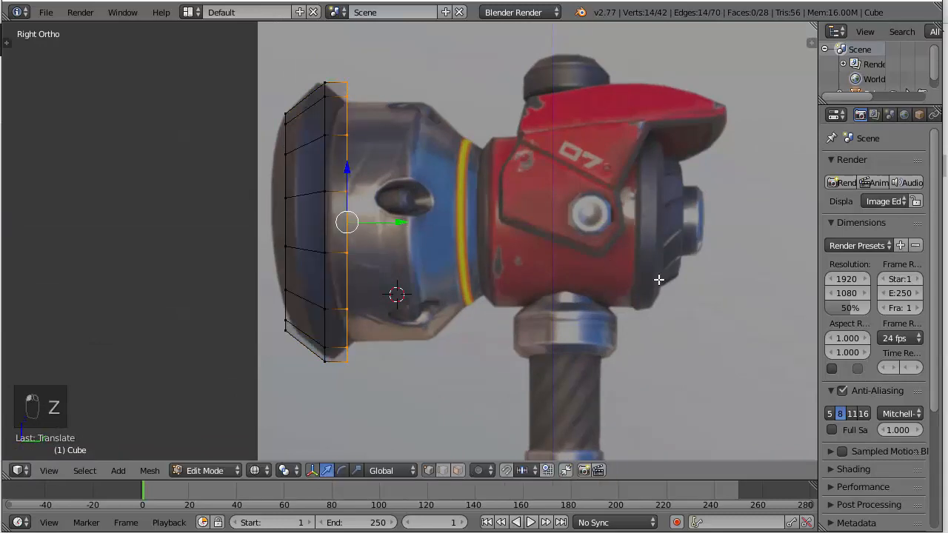
{"action": "key", "text": "s"}
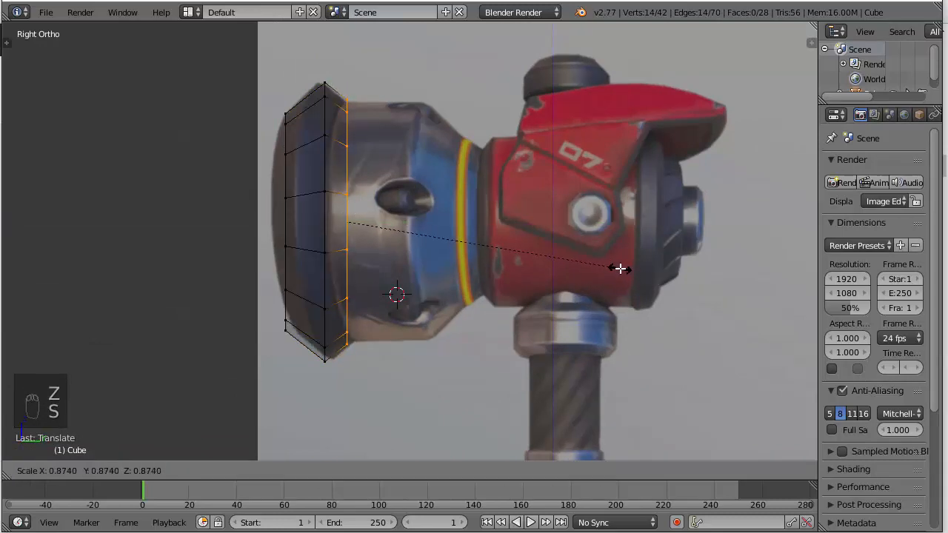
{"action": "left_click", "coordinate": [620, 268]}
Close the rim's front opening with a row of faces, starting from the two outermost vertices on one side
{"action": "key", "text": "z"}
{"action": "middle_click_drag", "start_coordinate": [620, 268], "coordinate": [597, 209]}
{"action": "scroll", "coordinate": [597, 210], "scroll_direction": "up", "scroll_amount": 4}
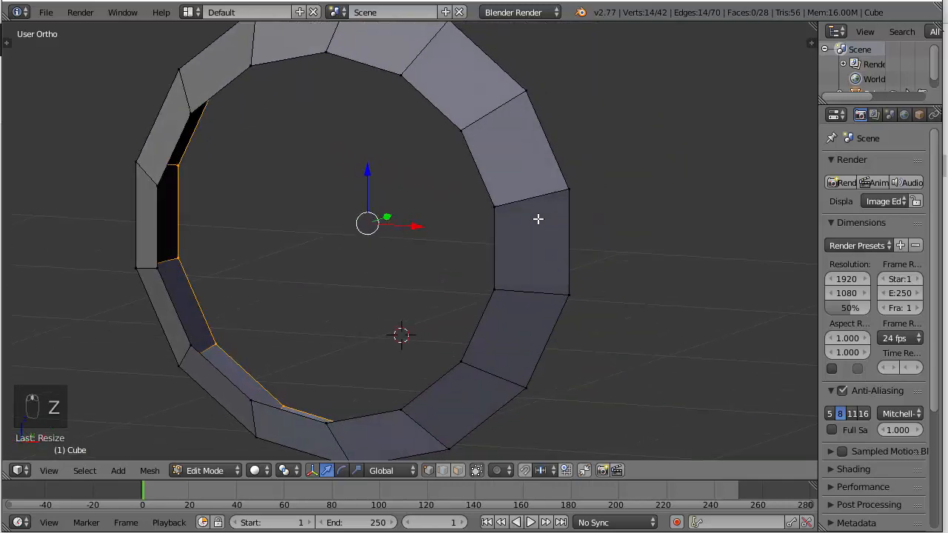
{"action": "right_click", "coordinate": [496, 208]}
{"action": "right_click", "coordinate": [496, 288], "text": "shift"}
{"action": "key", "text": "f"}
{"action": "key", "text": "f"}
{"action": "key", "text": "f"}
{"action": "key", "text": "f"}
{"action": "key", "text": "f"}
{"action": "key", "text": "f"}
{"action": "key", "text": "f"}
{"action": "key", "text": "f"}
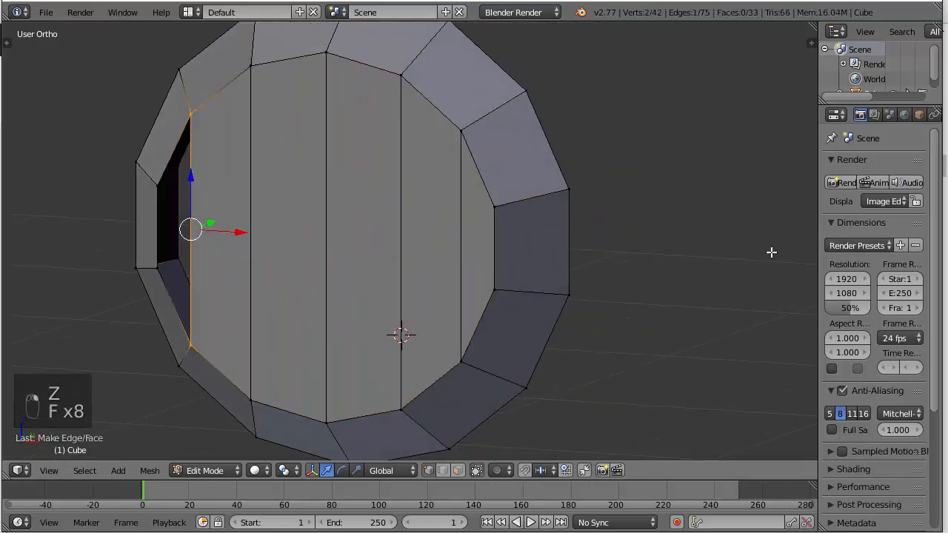
{"action": "key", "text": "f"}
Close the rim's rear opening with a row of faces in the same way, starting from two outermost vertices
{"action": "middle_click_drag", "start_coordinate": [736, 227], "coordinate": [497, 244]}
{"action": "right_click", "coordinate": [178, 143]}
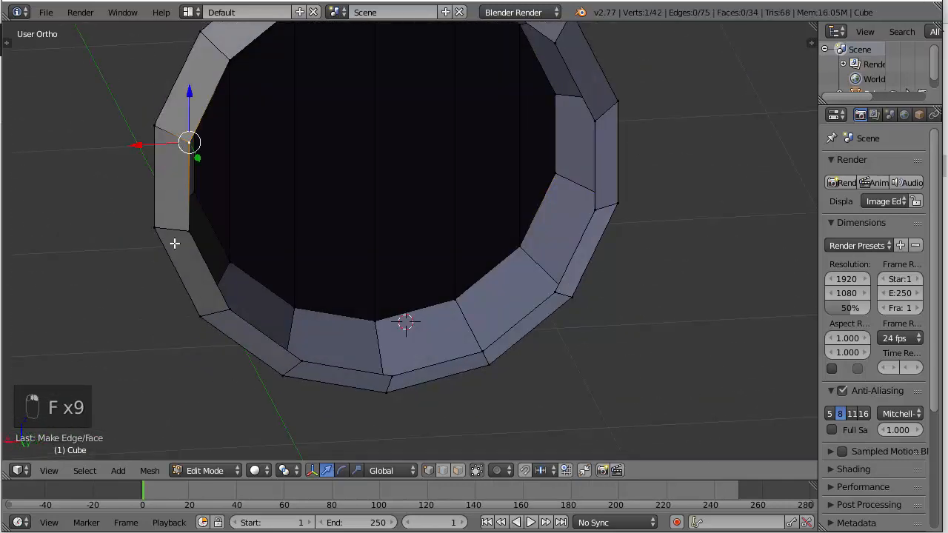
{"action": "right_click", "coordinate": [176, 243], "text": "shift"}
{"action": "key", "text": "f"}
{"action": "key", "text": "f"}
{"action": "key", "text": "f"}
{"action": "key", "text": "f"}
{"action": "key", "text": "f"}
{"action": "key", "text": "f"}
{"action": "key", "text": "f"}
{"action": "key", "text": "f"}
{"action": "key", "text": "f"}
{"action": "scroll", "coordinate": [181, 245], "scroll_direction": "down", "scroll_amount": 5}
{"action": "middle_click_drag", "start_coordinate": [180, 246], "coordinate": [279, 214]}
{"action": "key", "text": "KP_3"}
{"action": "scroll", "coordinate": [341, 188], "scroll_direction": "up", "scroll_amount": 3}
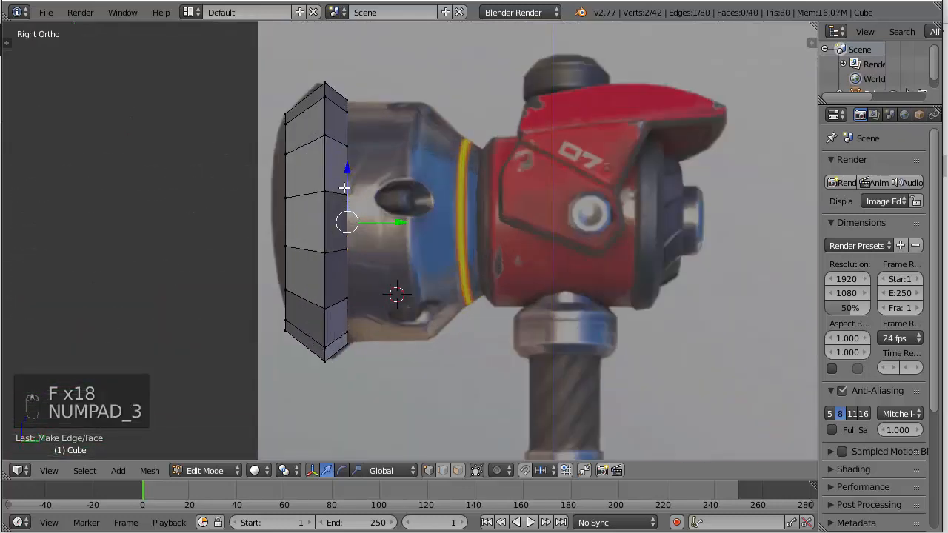
Select all vertices of the rear cap and duplicate them with a slight offset back along Y
{"action": "key", "text": "z"}
{"action": "key", "text": "a"}
{"action": "key", "text": "b"}
{"action": "key", "text": "b"}
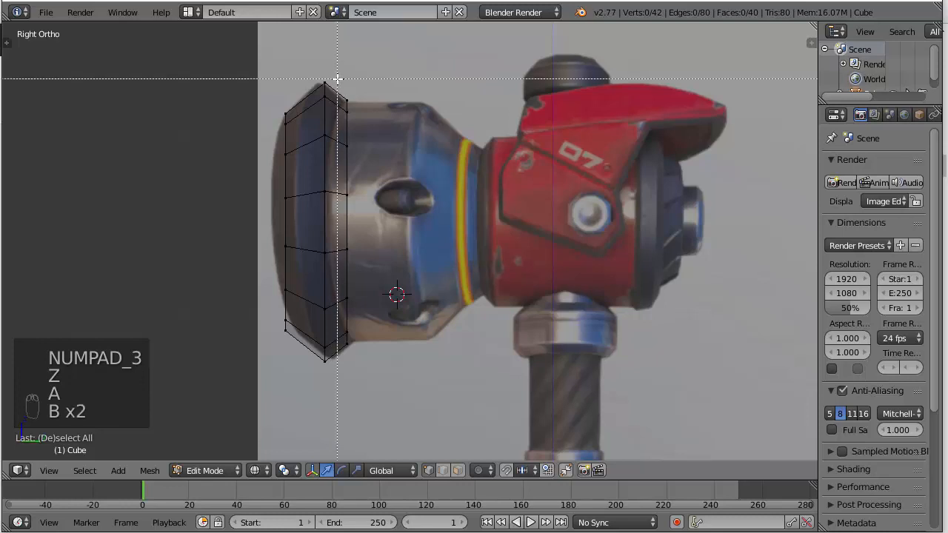
{"action": "left_click_drag", "start_coordinate": [337, 78], "coordinate": [412, 381]}
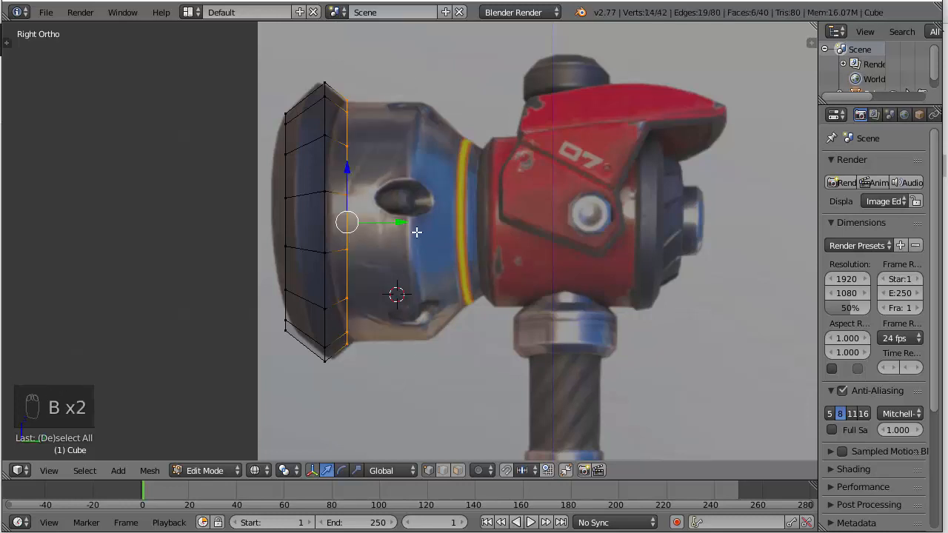
{"action": "key", "text": "shift+d"}
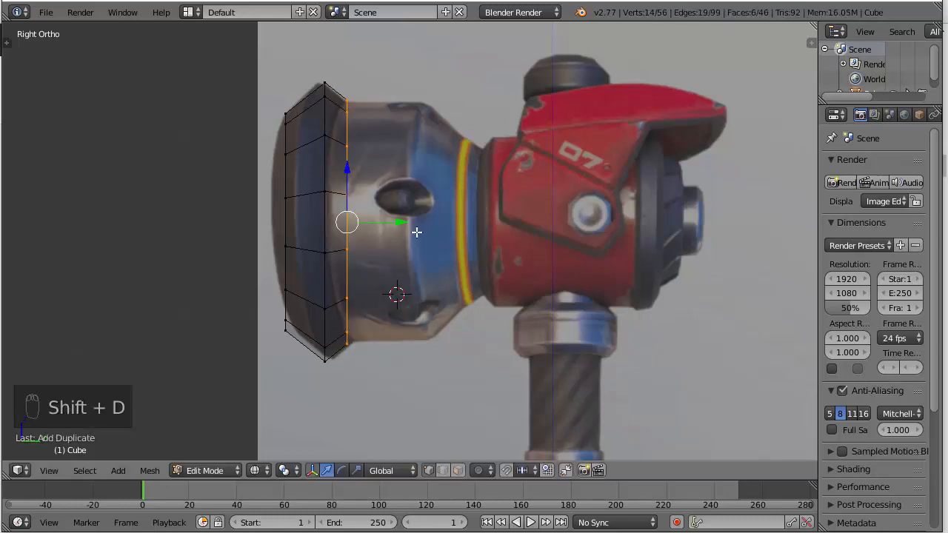
{"action": "key", "text": "y"}
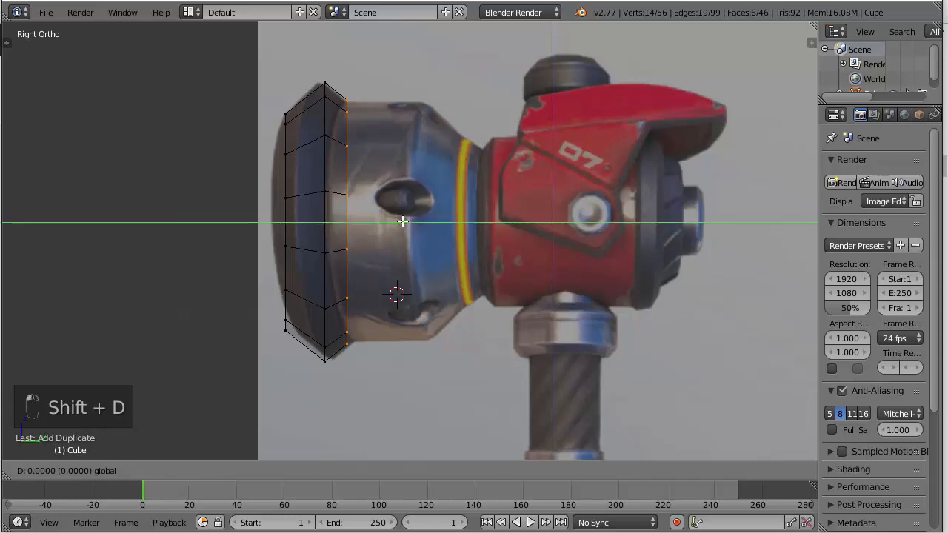
{"action": "left_click", "coordinate": [403, 221]}
Examine the narrow gap between the duplicated cap and the rim up close in the right view
{"action": "scroll", "coordinate": [403, 220], "scroll_direction": "up", "scroll_amount": 1}
{"action": "scroll", "coordinate": [404, 220], "scroll_direction": "up", "scroll_amount": 4}
{"action": "middle_click_drag", "start_coordinate": [336, 127], "coordinate": [474, 319], "text": "shift"}
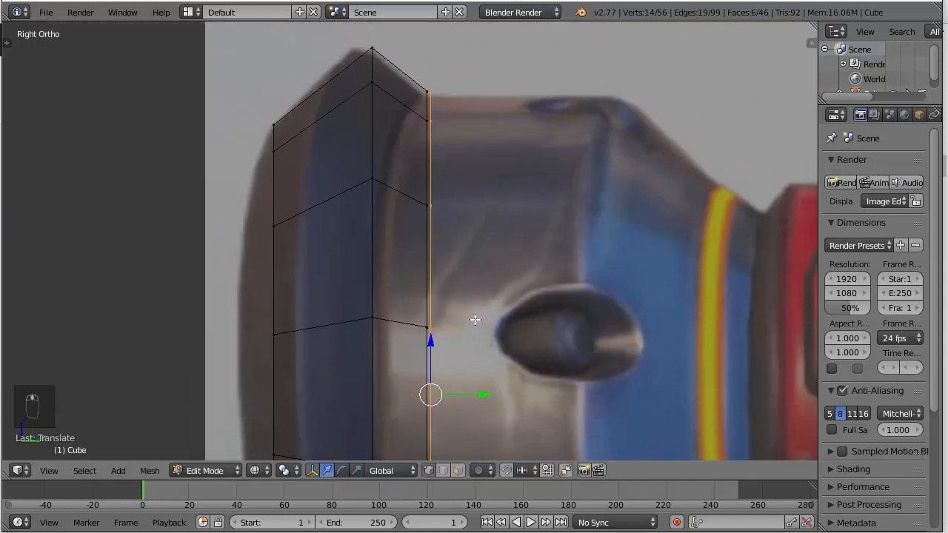
{"action": "scroll", "coordinate": [474, 320], "scroll_direction": "up", "scroll_amount": 3}
{"action": "scroll", "coordinate": [474, 321], "scroll_direction": "down", "scroll_amount": 4}
{"action": "middle_click_drag", "start_coordinate": [544, 375], "coordinate": [529, 260], "text": "shift"}
{"action": "scroll", "coordinate": [530, 259], "scroll_direction": "up", "scroll_amount": 4}
{"action": "key", "text": "z"}
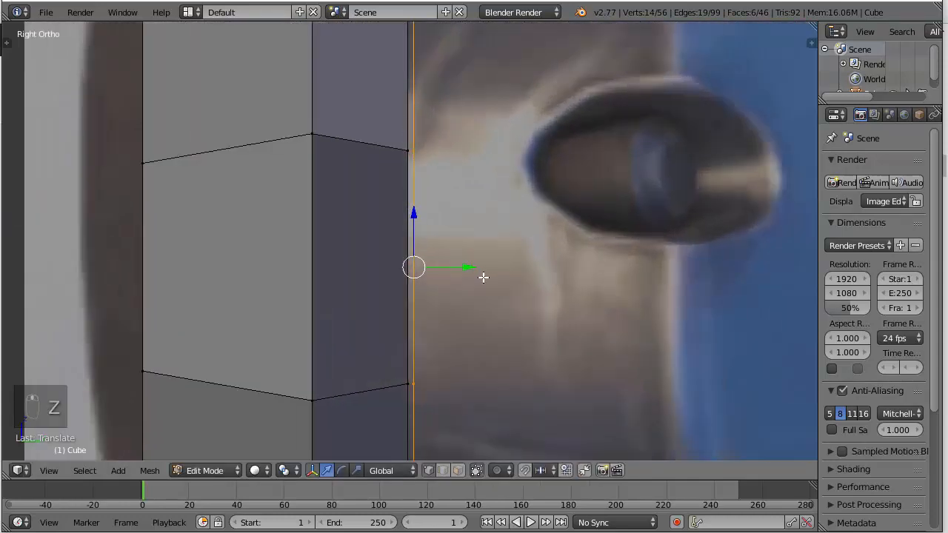
Undo the duplicated cap's offset, check the cap from behind, and shift it slightly back along Y again in the right view
{"action": "key", "text": "ctrl+z"}
{"action": "middle_click_drag", "start_coordinate": [516, 209], "coordinate": [288, 193]}
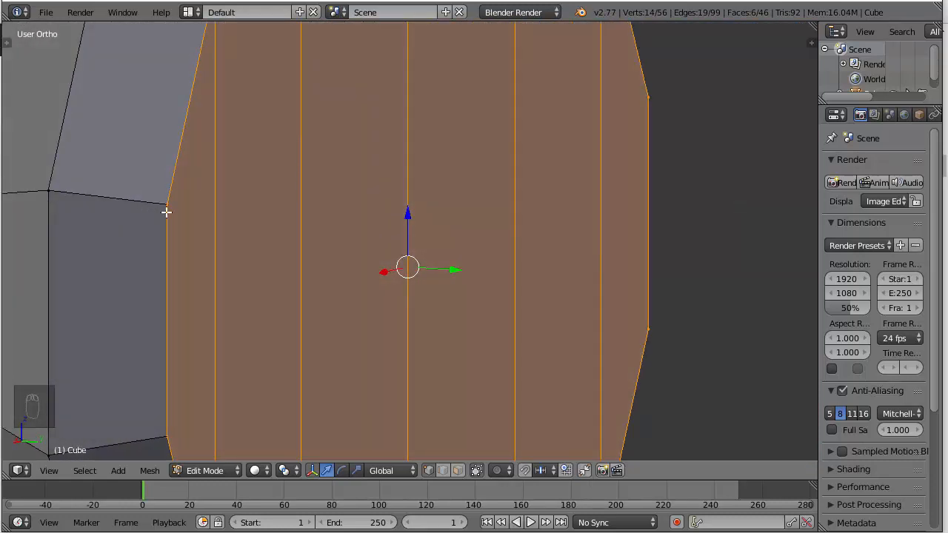
{"action": "scroll", "coordinate": [215, 221], "scroll_direction": "down", "scroll_amount": 5}
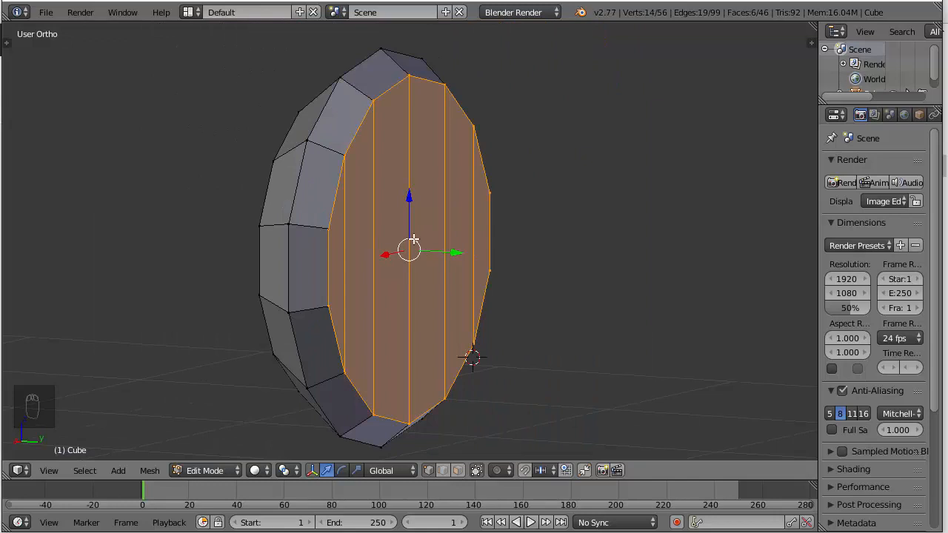
{"action": "scroll", "coordinate": [325, 227], "scroll_direction": "up", "scroll_amount": 1}
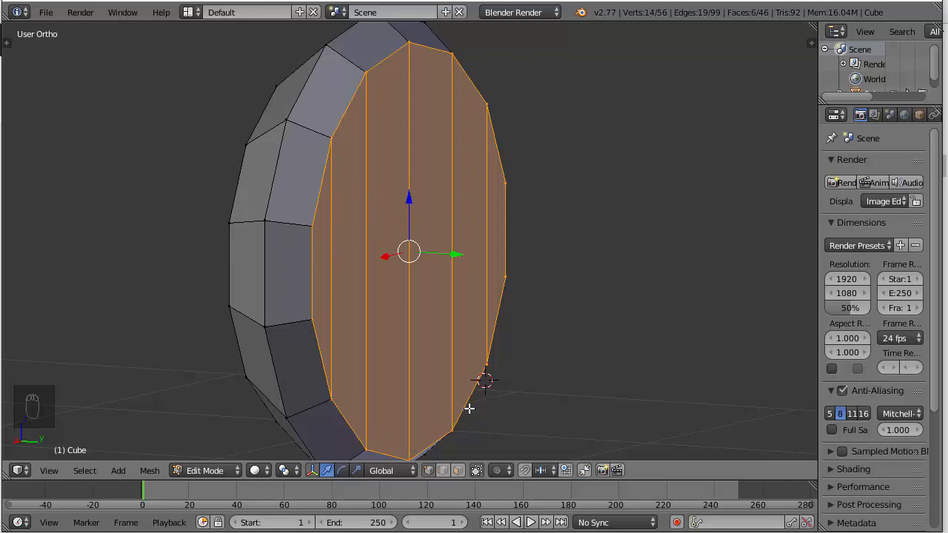
{"action": "scroll", "coordinate": [465, 392], "scroll_direction": "down", "scroll_amount": 2}
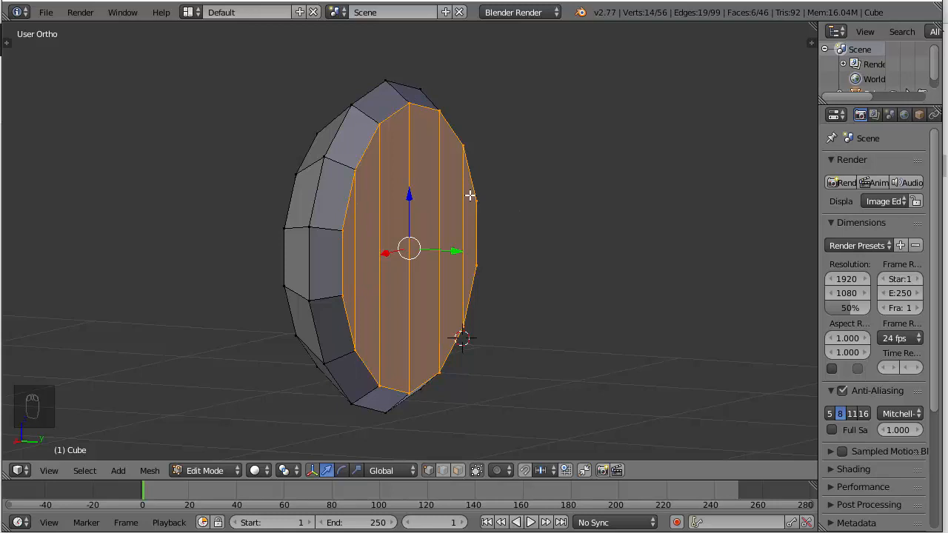
{"action": "key", "text": "KP_3"}
{"action": "left_click_drag", "start_coordinate": [451, 245], "coordinate": [462, 251]}
{"action": "scroll", "coordinate": [444, 248], "scroll_direction": "up", "scroll_amount": 6}
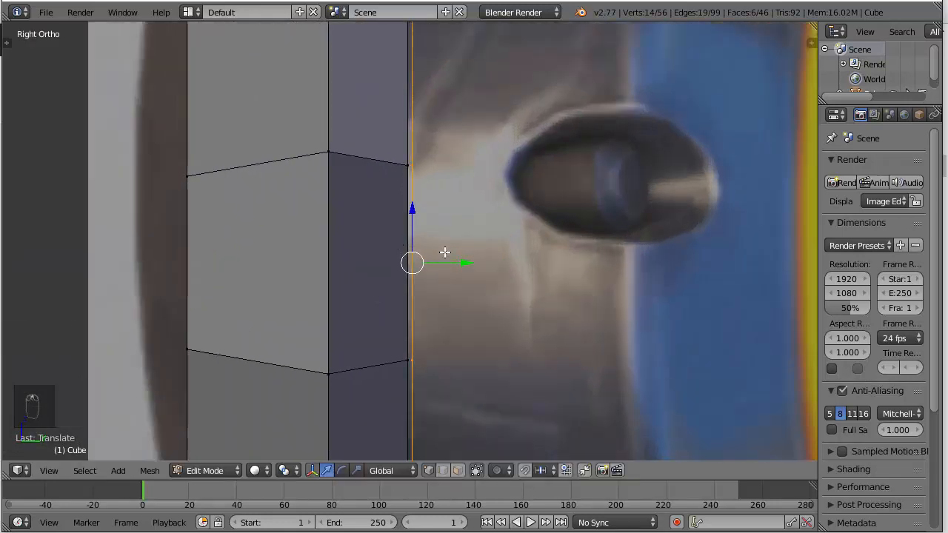
Extrude the duplicated cap back along Y by about 0.41 to form the hammer head's straight metal section
{"action": "scroll", "coordinate": [481, 264], "scroll_direction": "down", "scroll_amount": 10}
{"action": "scroll", "coordinate": [443, 248], "scroll_direction": "up", "scroll_amount": 3}
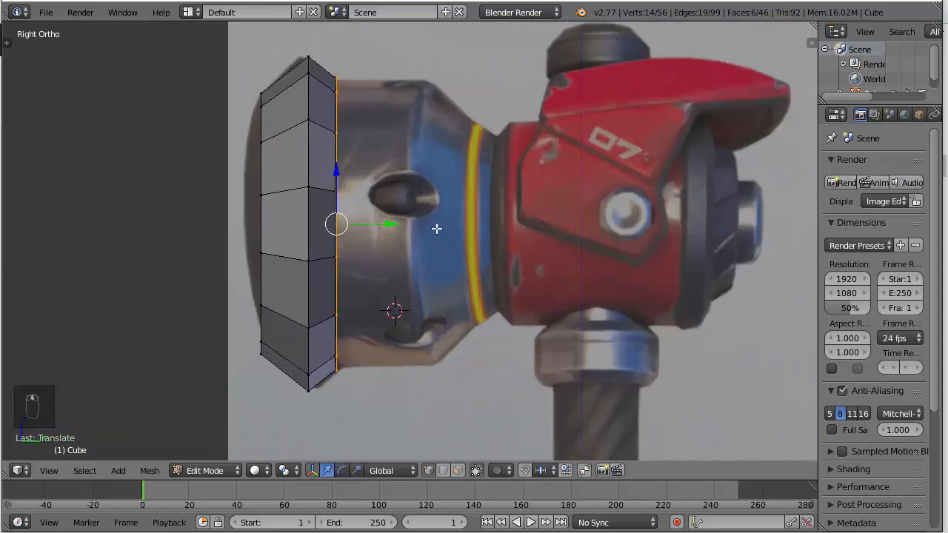
{"action": "key", "text": "e"}
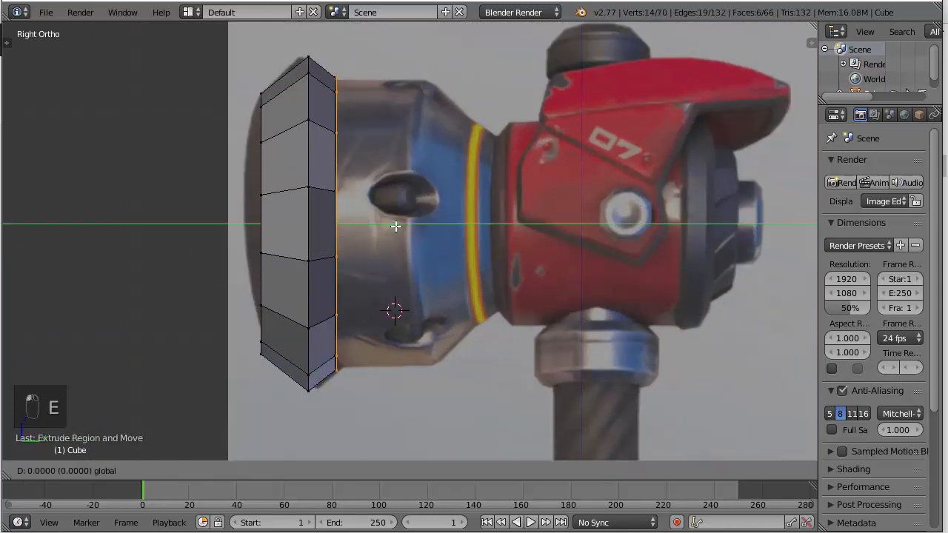
{"action": "left_click", "coordinate": [486, 228]}
Extrude the cap again along Y up to the dark collar and scale it down to form the tapered section
{"action": "key", "text": "e"}
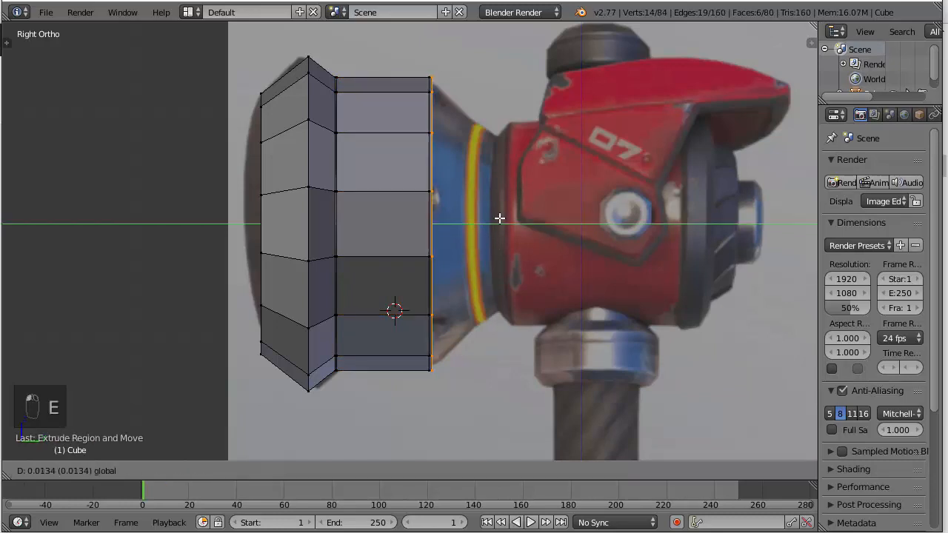
{"action": "left_click", "coordinate": [556, 216]}
{"action": "key", "text": "s"}
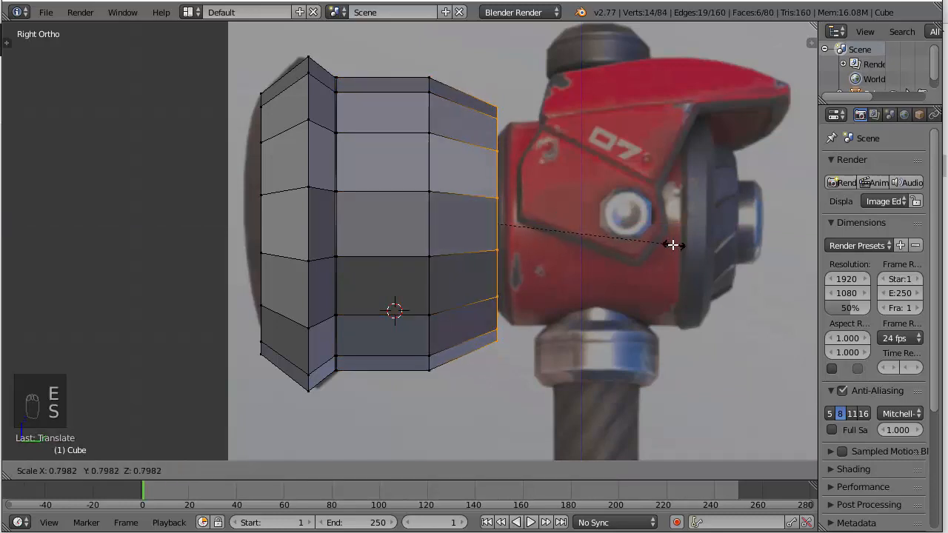
{"action": "left_click", "coordinate": [636, 240]}
Examine the tapered hammer head from behind and compare it with the reference in the right view
{"action": "key", "text": "z"}
{"action": "middle_click_drag", "start_coordinate": [573, 196], "coordinate": [334, 240]}
{"action": "key", "text": "z"}
{"action": "scroll", "coordinate": [546, 200], "scroll_direction": "down", "scroll_amount": 4}
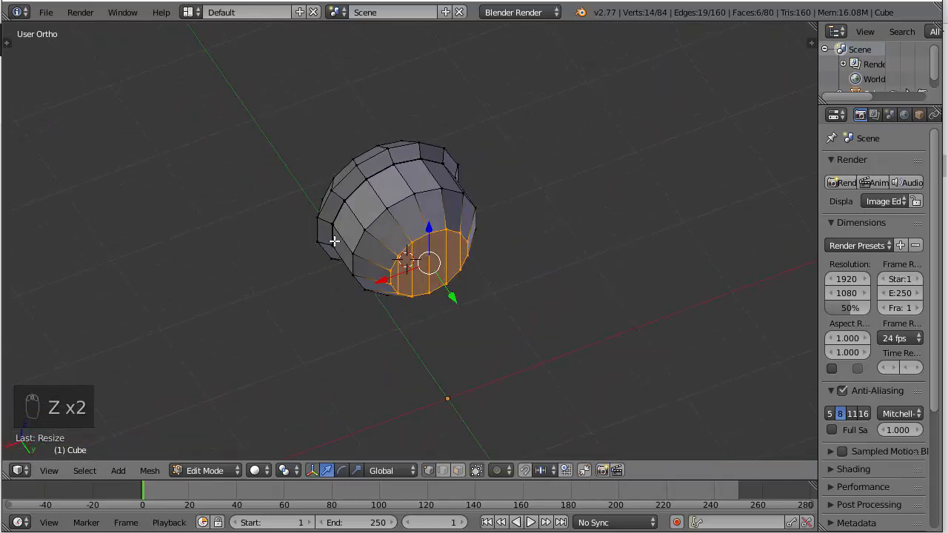
{"action": "key", "text": "KP_3"}
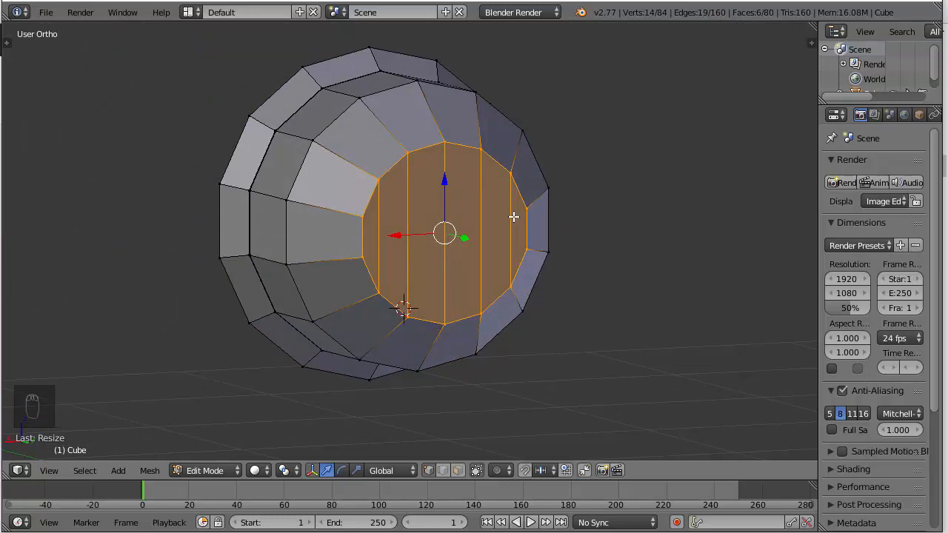
{"action": "key", "text": "KP_3"}
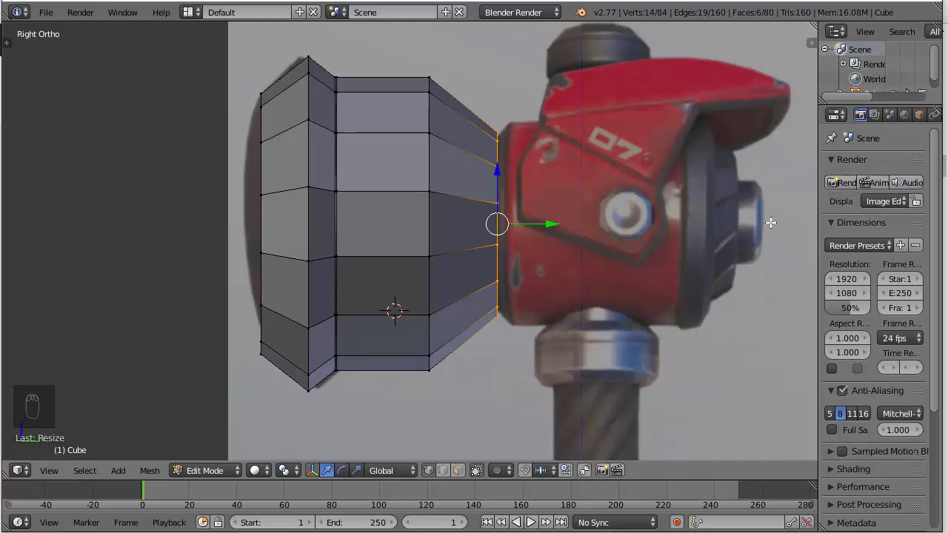
{"action": "middle_click_drag", "start_coordinate": [567, 202], "coordinate": [456, 236]}
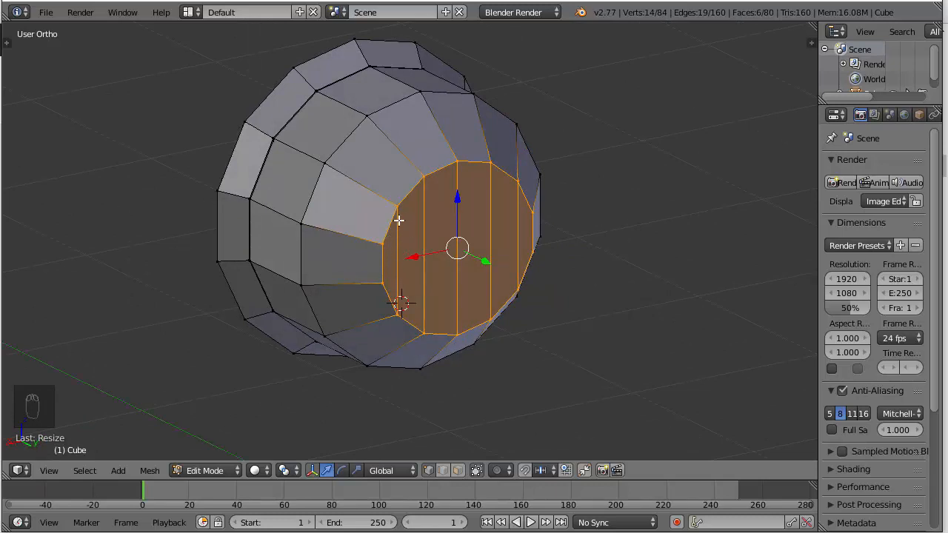
{"action": "key", "text": "KP_3"}
Duplicate the tapered section's end cap, extrude it about 0.05 along Y, and scale it up by about 1.10 for the flared collar
{"action": "scroll", "coordinate": [599, 200], "scroll_direction": "up", "scroll_amount": 2}
{"action": "mouse_move", "coordinate": [619, 197]}
{"action": "middle_mouse_down", "text": "shift"}
{"action": "mouse_move", "coordinate": [539, 185]}
{"action": "mouse_move", "coordinate": [464, 222]}
{"action": "middle_mouse_up", "text": "shift"}
{"action": "key", "text": "z"}
{"action": "key", "text": "z"}
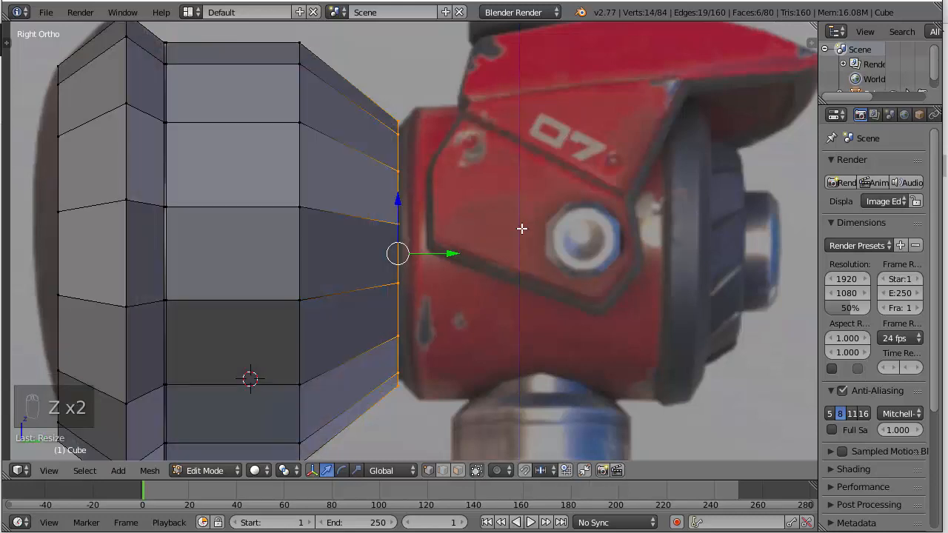
{"action": "key", "text": "shift+d"}
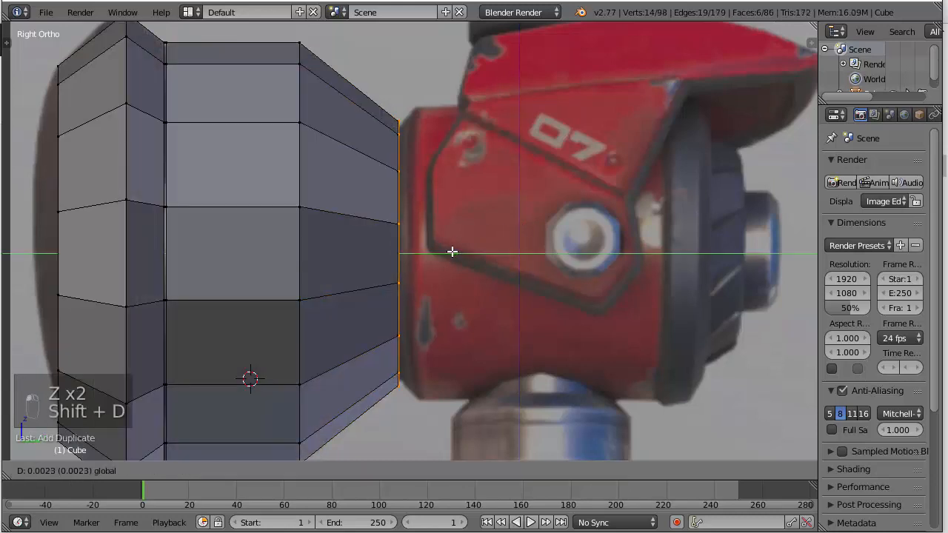
{"action": "key", "text": "z"}
{"action": "key", "text": "e"}
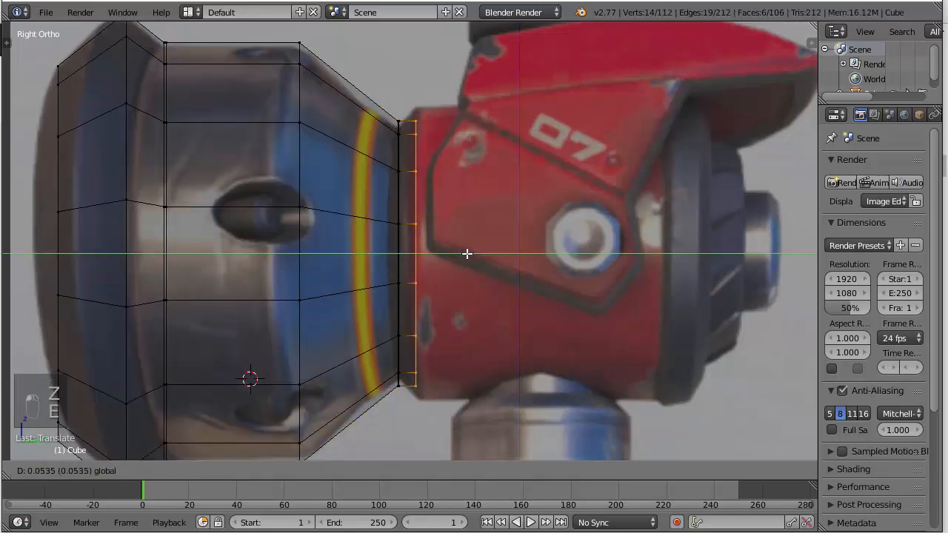
{"action": "left_click", "coordinate": [465, 252]}
{"action": "key", "text": "s"}
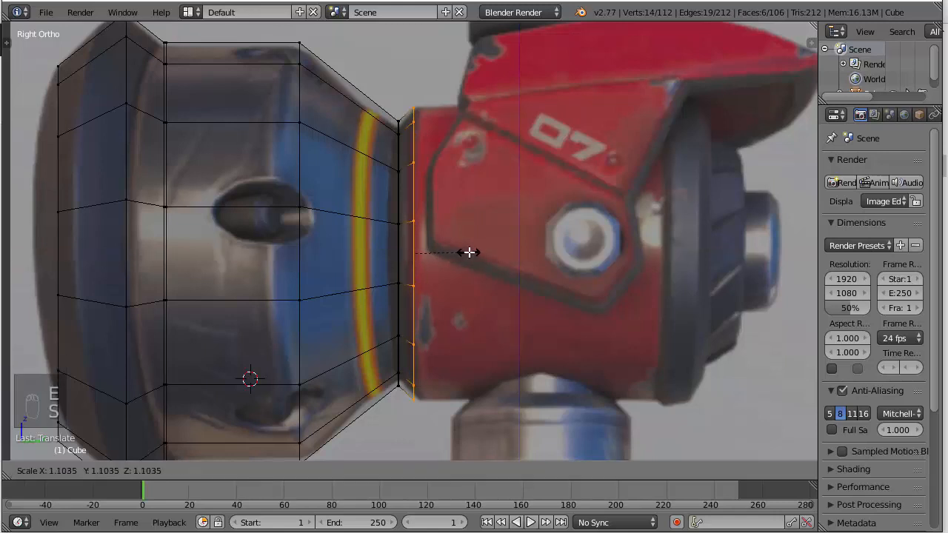
{"action": "left_click", "coordinate": [469, 252]}
Extrude the collar's cap about 0.77 along Y to form the straight red section of the hammer head
{"action": "middle_click_drag", "start_coordinate": [542, 239], "coordinate": [424, 229], "text": "shift"}
{"action": "key", "text": "e"}
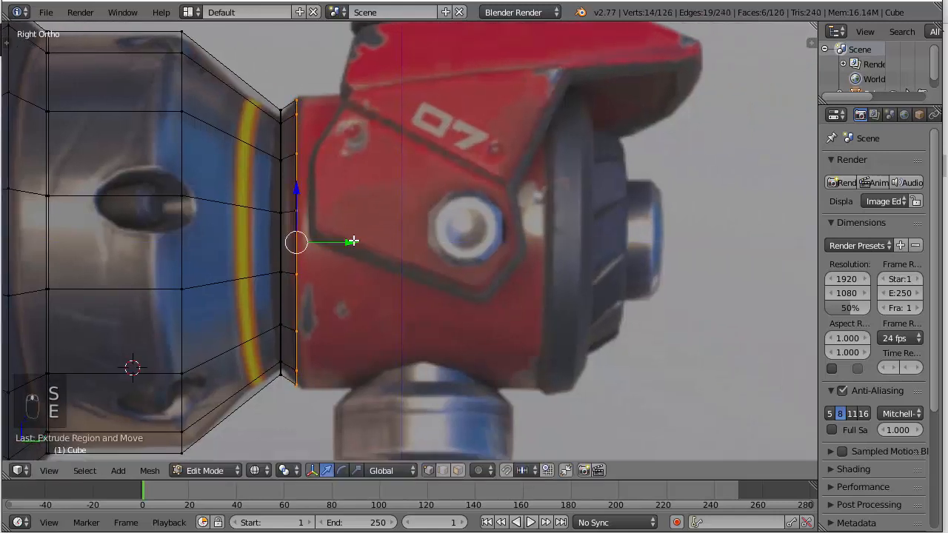
{"action": "key", "text": "ctrl+z"}
{"action": "key", "text": "e"}
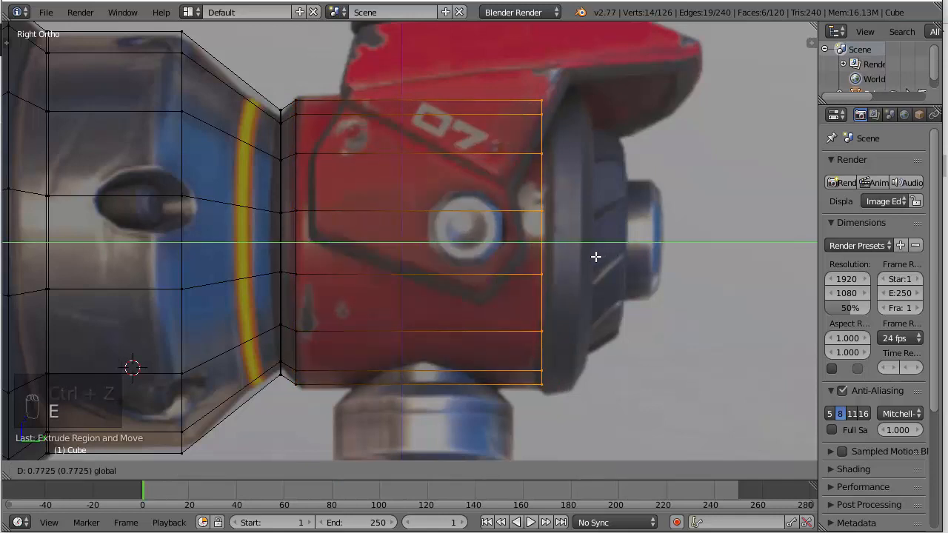
{"action": "left_click", "coordinate": [594, 256]}
Duplicate the red section's end cap slightly back along Y, extrude it a short way, and scale it up by about 1.04
{"action": "middle_click_drag", "start_coordinate": [594, 256], "coordinate": [502, 251], "text": "shift"}
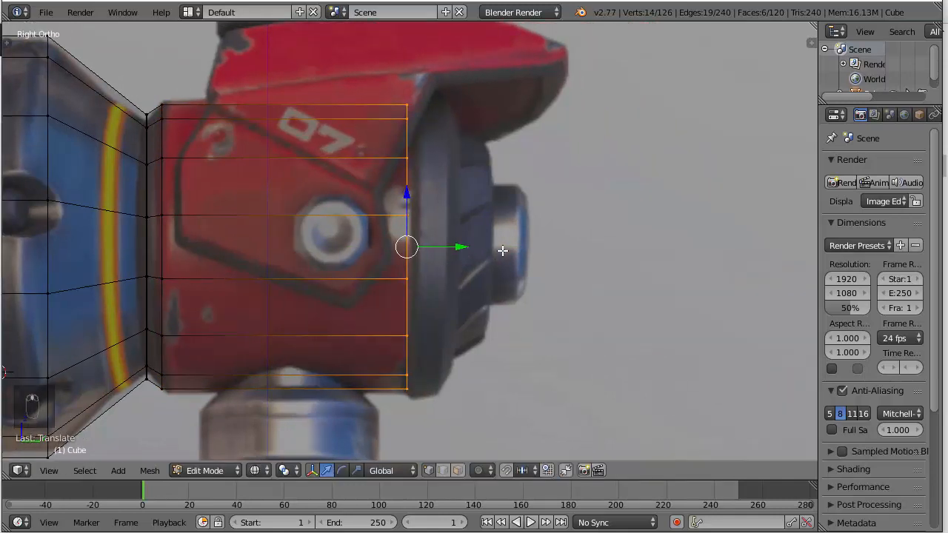
{"action": "key", "text": "shift+d"}
{"action": "left_click", "coordinate": [470, 247]}
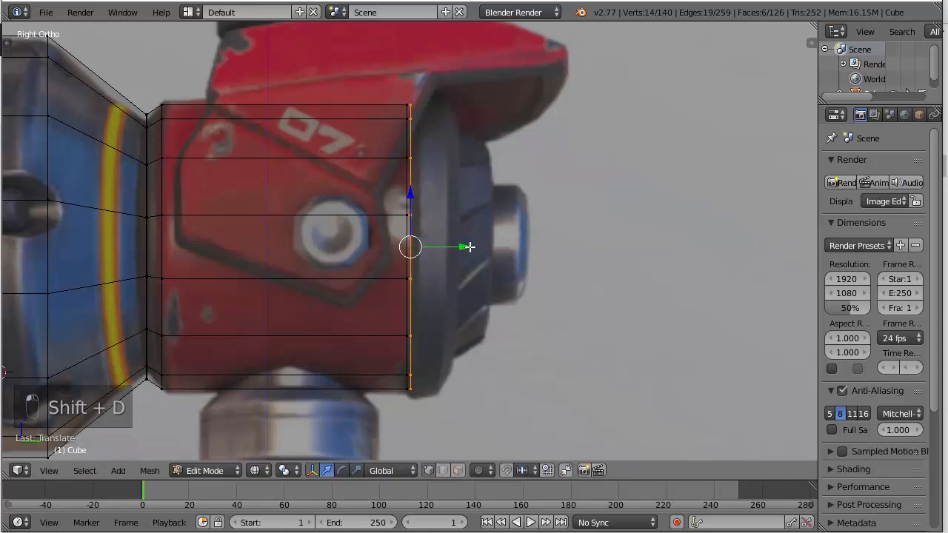
{"action": "key", "text": "e"}
{"action": "left_click", "coordinate": [479, 246]}
{"action": "key", "text": "s"}
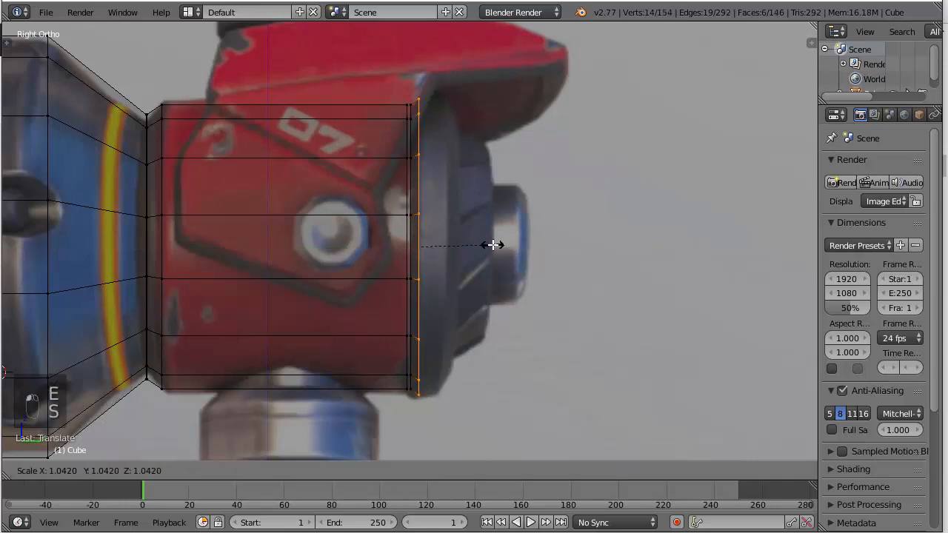
{"action": "left_click", "coordinate": [494, 245]}
Extrude the dark ring about 0.06 along Y, then extrude its cap once more and scale it down to bevel the rear edge
{"action": "key", "text": "e"}
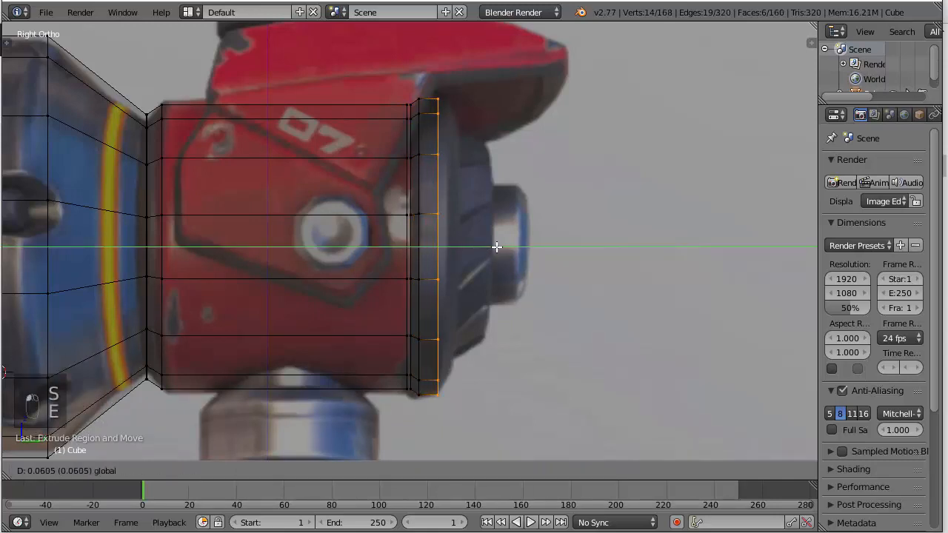
{"action": "left_click", "coordinate": [497, 246]}
{"action": "mouse_move", "coordinate": [497, 246]}
{"action": "left_mouse_down"}
{"action": "mouse_move", "coordinate": [489, 250]}
{"action": "mouse_move", "coordinate": [504, 248]}
{"action": "left_mouse_up"}
{"action": "key", "text": "e"}
{"action": "left_click", "coordinate": [497, 247]}
{"action": "key", "text": "s"}
{"action": "left_click", "coordinate": [559, 272]}
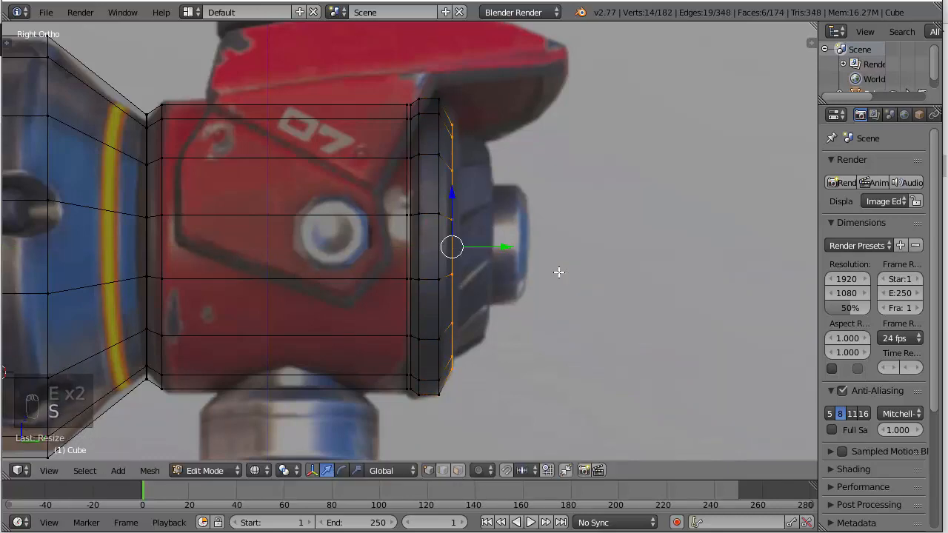
Examine the hammer head in solid and wireframe shading and compare its proportions with the reference images
{"action": "scroll", "coordinate": [559, 272], "scroll_direction": "down", "scroll_amount": 3}
{"action": "mouse_move", "coordinate": [559, 272]}
{"action": "middle_mouse_down"}
{"action": "mouse_move", "coordinate": [518, 275]}
{"action": "mouse_move", "coordinate": [551, 279]}
{"action": "middle_mouse_up"}
{"action": "key", "text": "z"}
{"action": "scroll", "coordinate": [481, 254], "scroll_direction": "up", "scroll_amount": 4}
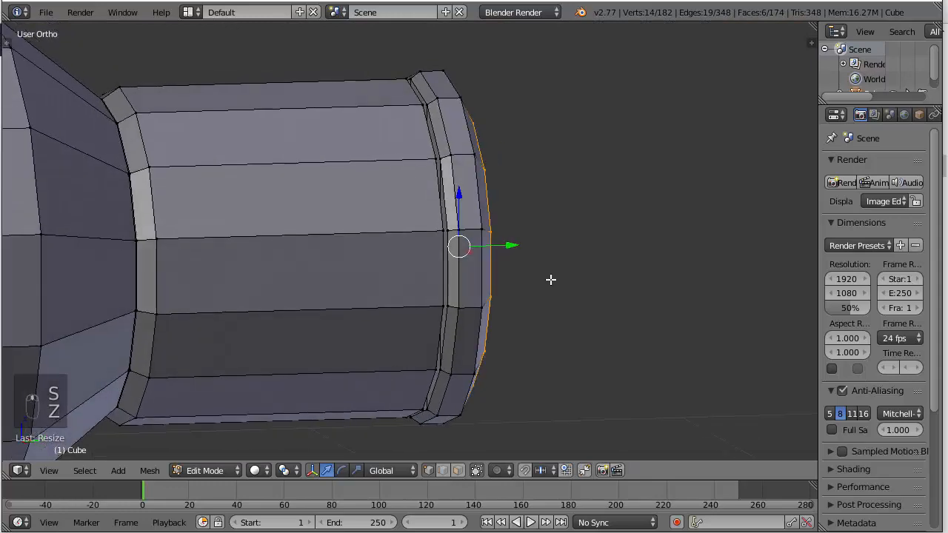
{"action": "scroll", "coordinate": [551, 280], "scroll_direction": "down", "scroll_amount": 2}
{"action": "key", "text": "a"}
{"action": "scroll", "coordinate": [446, 277], "scroll_direction": "down", "scroll_amount": 3}
{"action": "key", "text": "KP_3"}
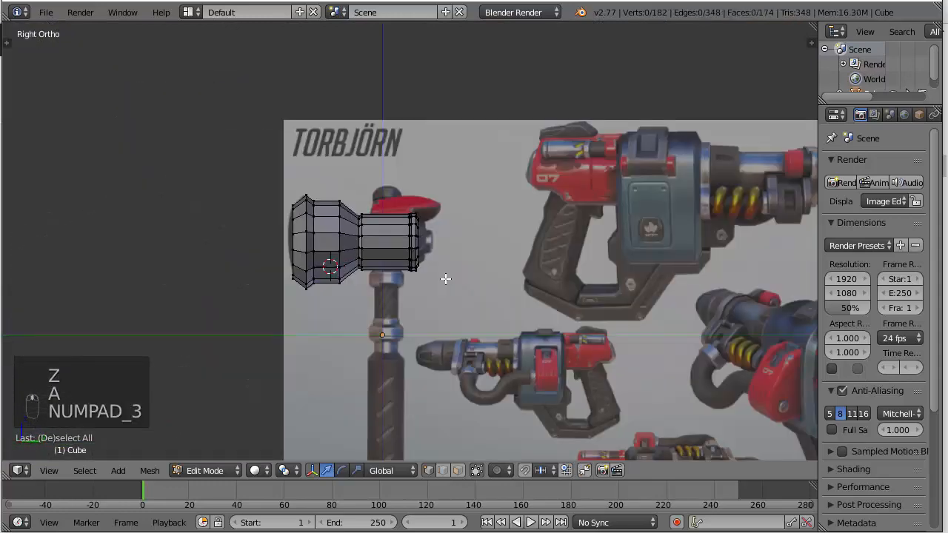
{"action": "scroll", "coordinate": [355, 254], "scroll_direction": "up", "scroll_amount": 4}
{"action": "mouse_move", "coordinate": [355, 253]}
{"action": "middle_mouse_down"}
{"action": "mouse_move", "coordinate": [461, 277]}
{"action": "mouse_move", "coordinate": [277, 256]}
{"action": "mouse_move", "coordinate": [342, 257]}
{"action": "middle_mouse_up"}
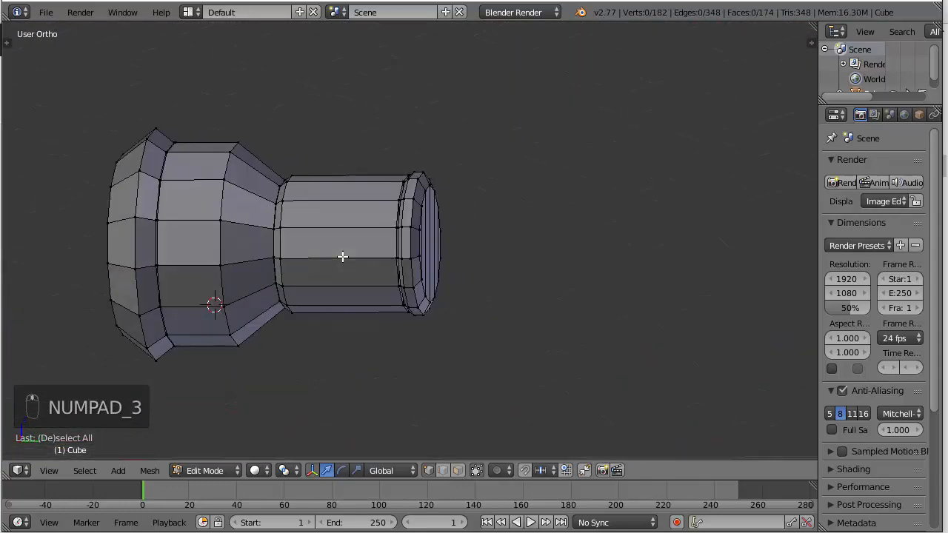
{"action": "key", "text": "KP_3"}
{"action": "key", "text": "z"}
{"action": "scroll", "coordinate": [400, 244], "scroll_direction": "down", "scroll_amount": 4}
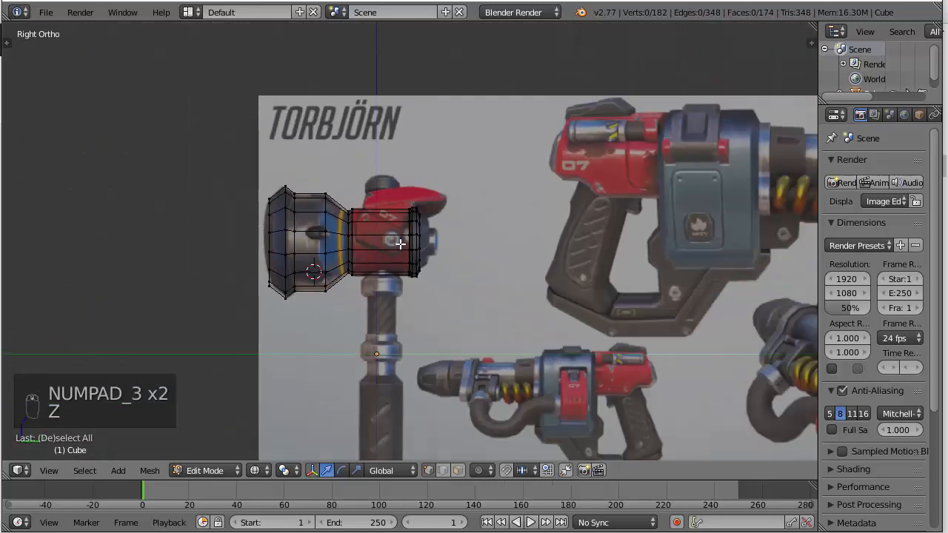
{"action": "scroll", "coordinate": [438, 246], "scroll_direction": "up", "scroll_amount": 5}
{"action": "scroll", "coordinate": [452, 221], "scroll_direction": "down", "scroll_amount": 2}
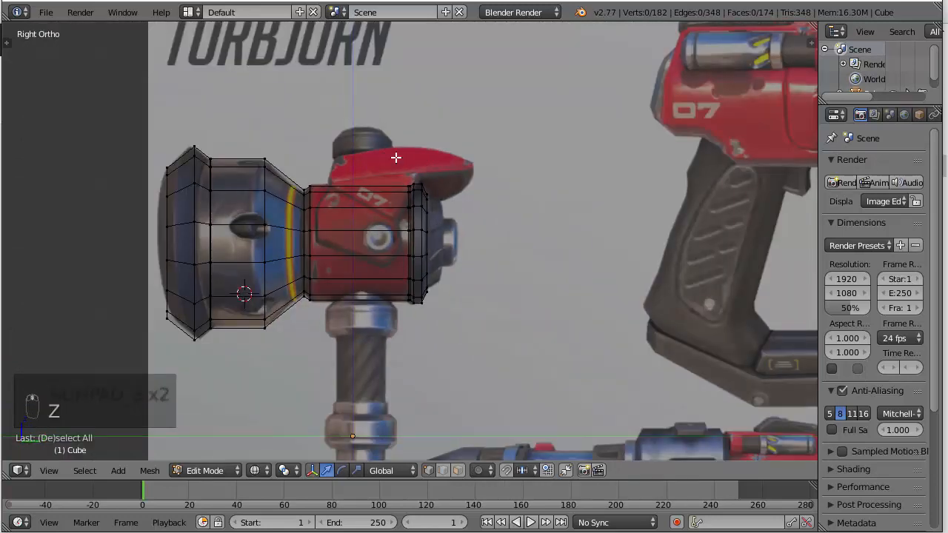
{"action": "left_click", "coordinate": [732, 416]}
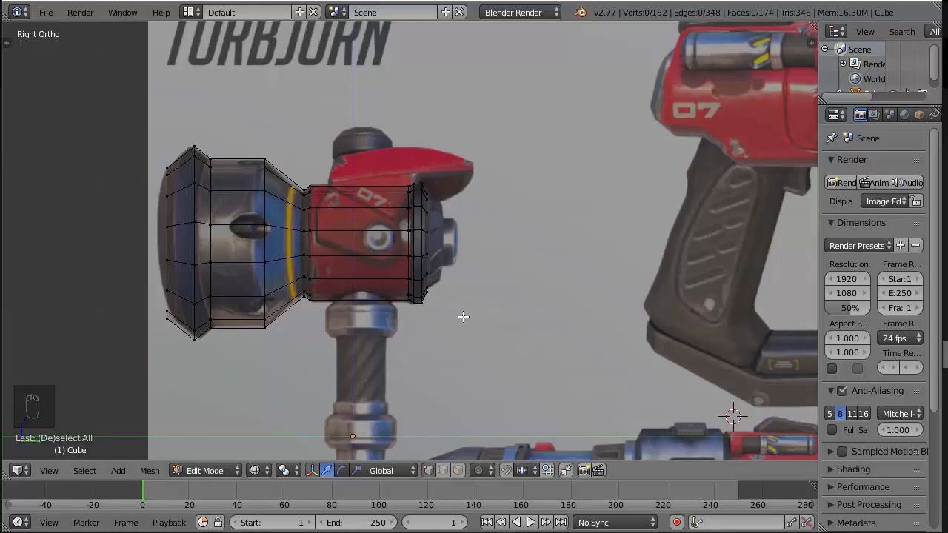
Select the end cap of the dark ring, duplicate it, and shift the copy slightly back along Y
{"action": "scroll", "coordinate": [462, 316], "scroll_direction": "up", "scroll_amount": 4}
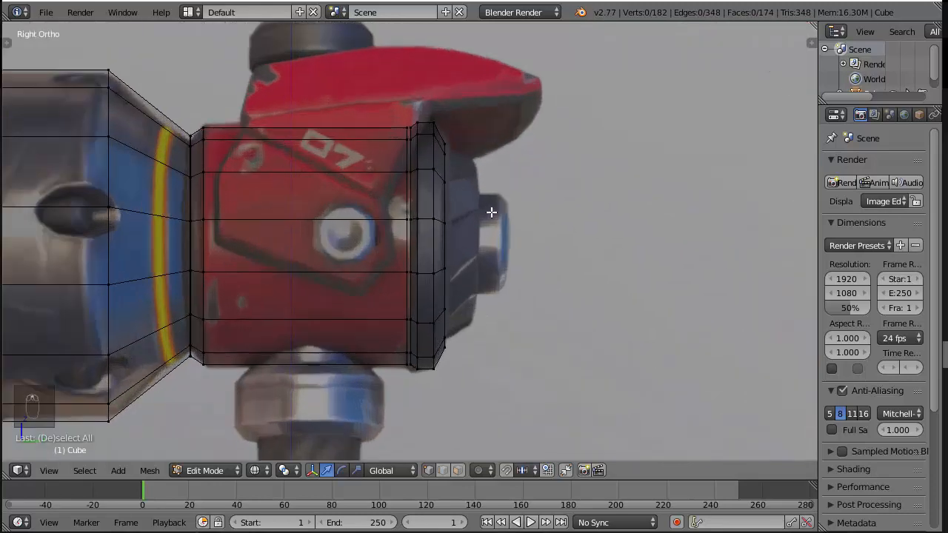
{"action": "key", "text": "z"}
{"action": "key", "text": "a"}
{"action": "key", "text": "z"}
{"action": "key", "text": "a"}
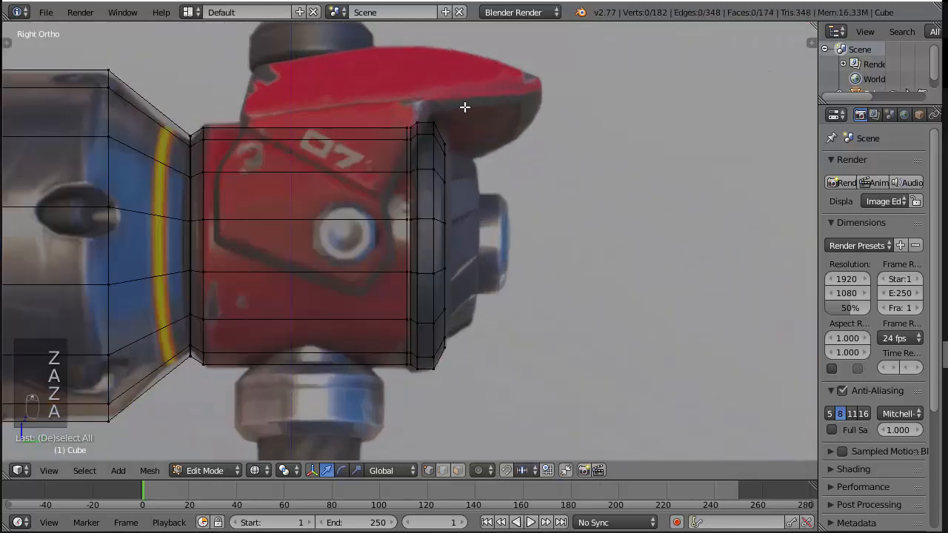
{"action": "right_click", "coordinate": [445, 140], "text": "alt"}
{"action": "key", "text": "a"}
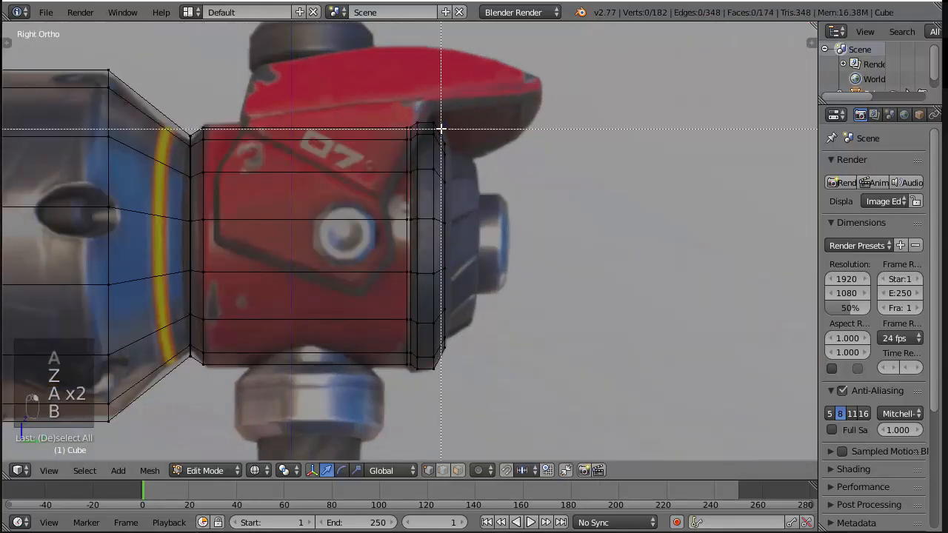
{"action": "key", "text": "b"}
{"action": "left_click_drag", "start_coordinate": [439, 127], "coordinate": [501, 391]}
{"action": "key", "text": "shift+d"}
{"action": "right_click", "coordinate": [486, 252]}
{"action": "left_click_drag", "start_coordinate": [493, 250], "coordinate": [525, 248]}
Extrude the duplicated cap to the rear edge of the dark end piece and scale it down to taper it
{"action": "key", "text": "e"}
{"action": "right_click", "coordinate": [496, 250]}
{"action": "key", "text": "s"}
{"action": "left_click", "coordinate": [577, 260]}
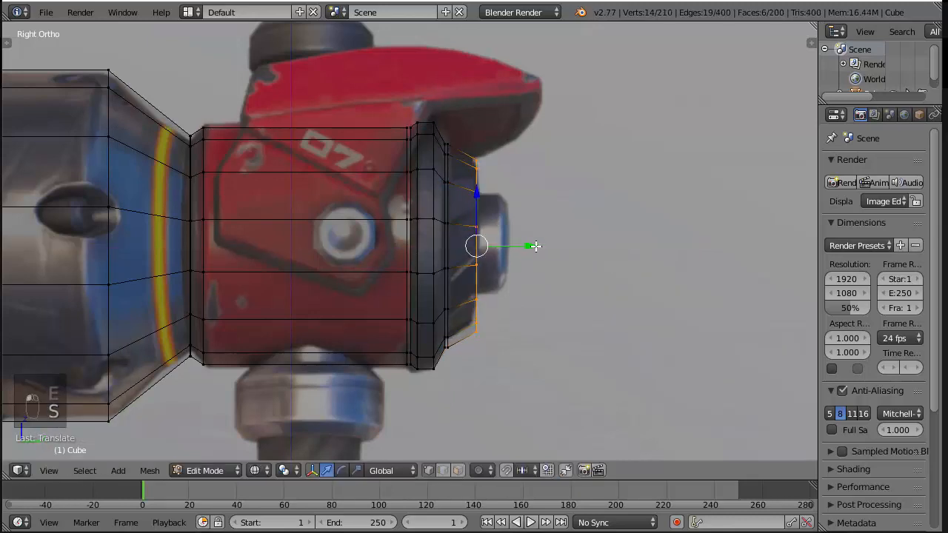
{"action": "middle_click_drag", "start_coordinate": [535, 245], "coordinate": [512, 256]}
Check the hammer renders in the photo viewer, then return to Blender and isolate the tapered end piece by hiding all other geometry
{"action": "key", "text": "alt+Tab"}
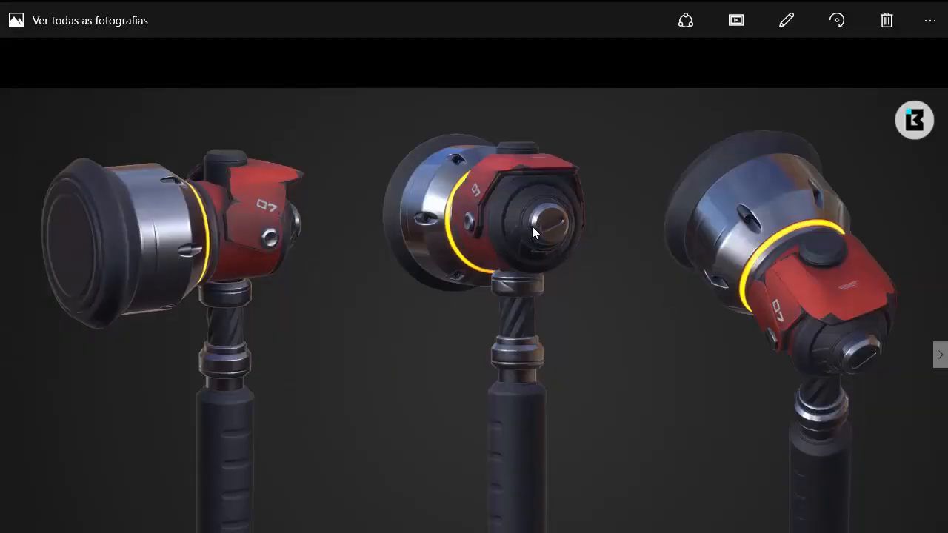
{"action": "key", "text": "alt+Tab"}
{"action": "key", "text": "z"}
{"action": "right_click", "coordinate": [374, 212], "text": "alt"}
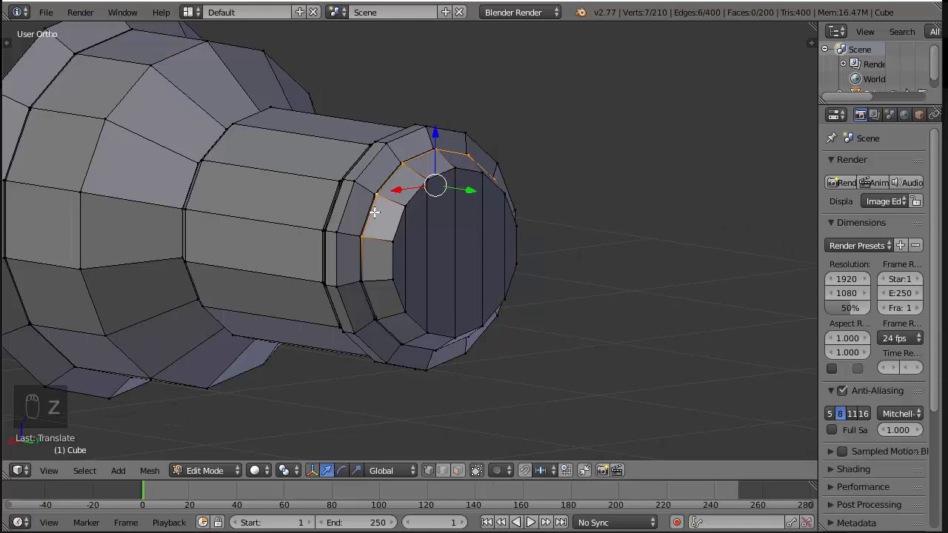
{"action": "key", "text": "ctrl+l"}
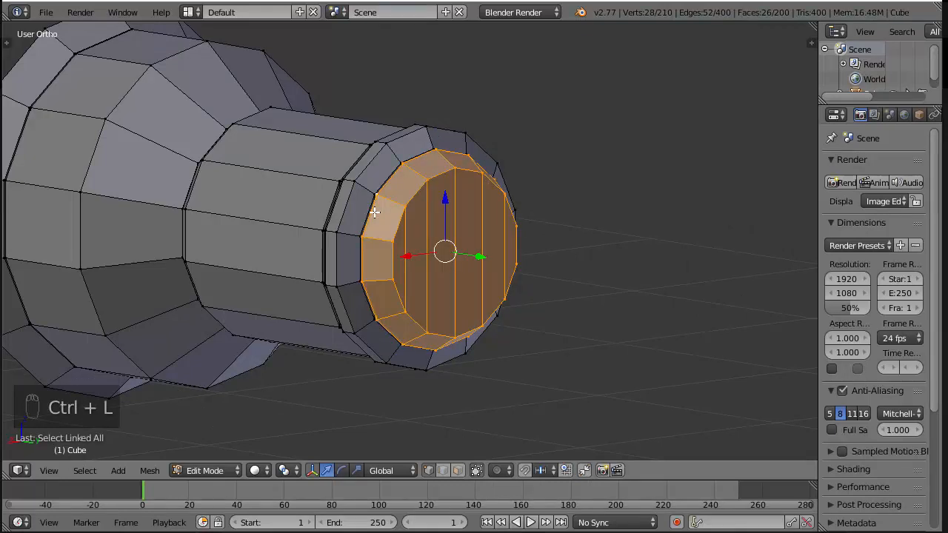
{"action": "key", "text": "shift+h"}
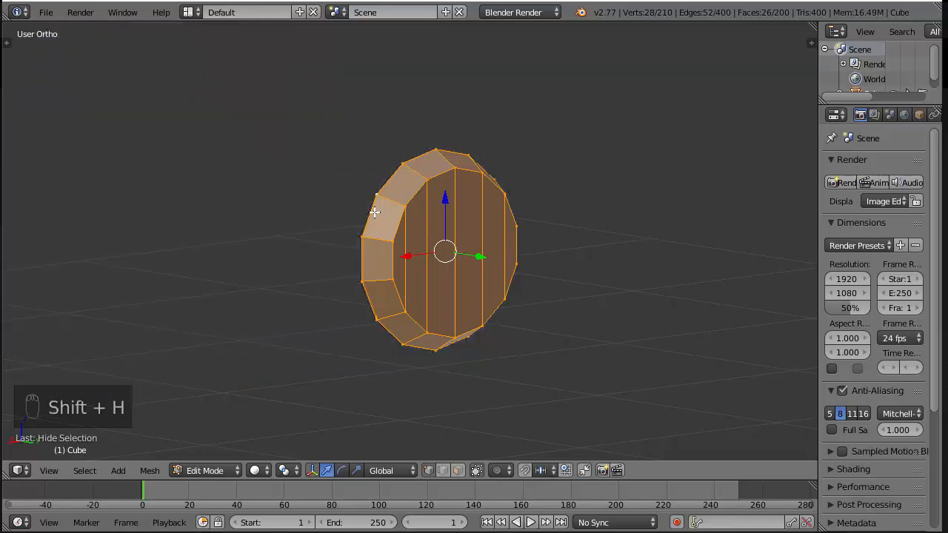
Select the isolated end piece's front ring in the right view and scale it down slightly
{"action": "key", "text": "KP_3"}
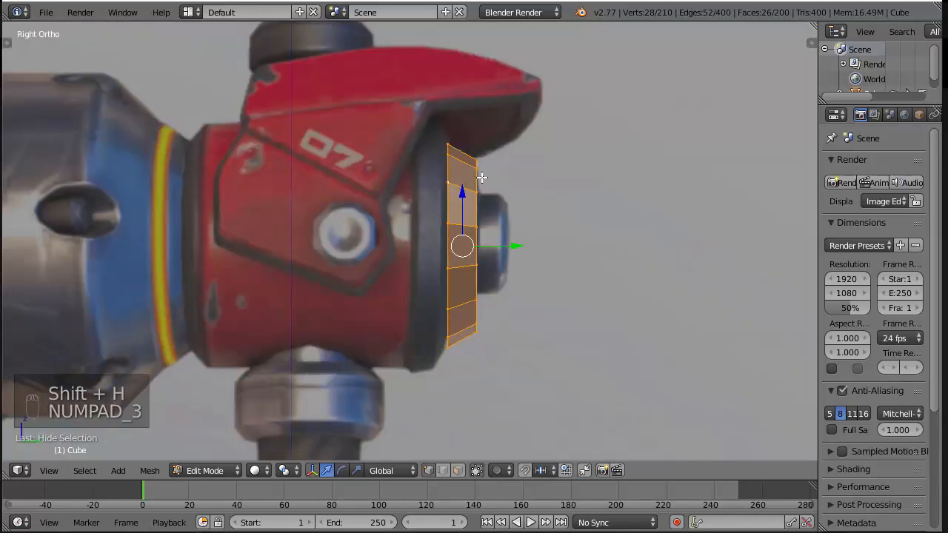
{"action": "key", "text": "z"}
{"action": "key", "text": "a"}
{"action": "key", "text": "b"}
{"action": "left_click_drag", "start_coordinate": [400, 112], "coordinate": [459, 374]}
{"action": "key", "text": "s"}
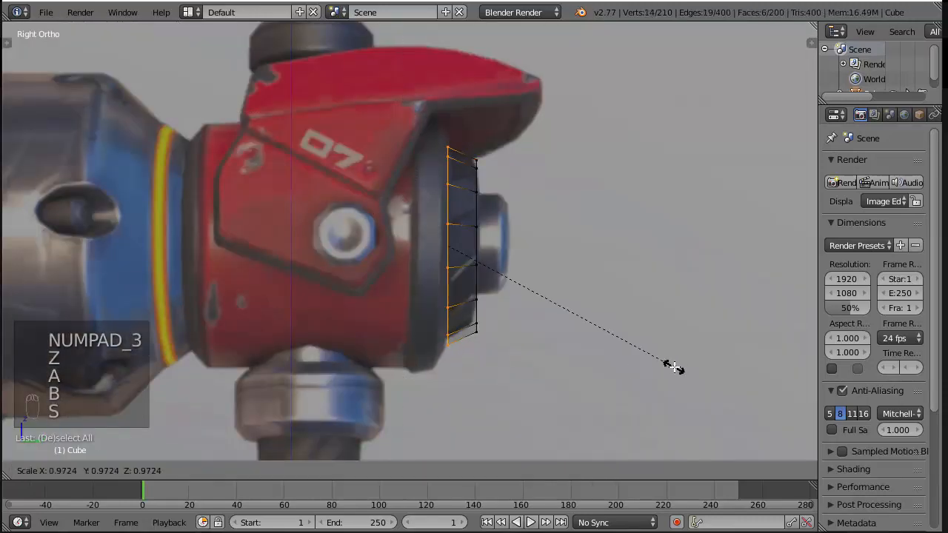
{"action": "left_click", "coordinate": [651, 364]}
Reveal the hidden hammer head geometry, clear the selection, and inspect the gap around the tapered end piece
{"action": "key", "text": "alt+h"}
{"action": "middle_click_drag", "start_coordinate": [649, 363], "coordinate": [581, 258]}
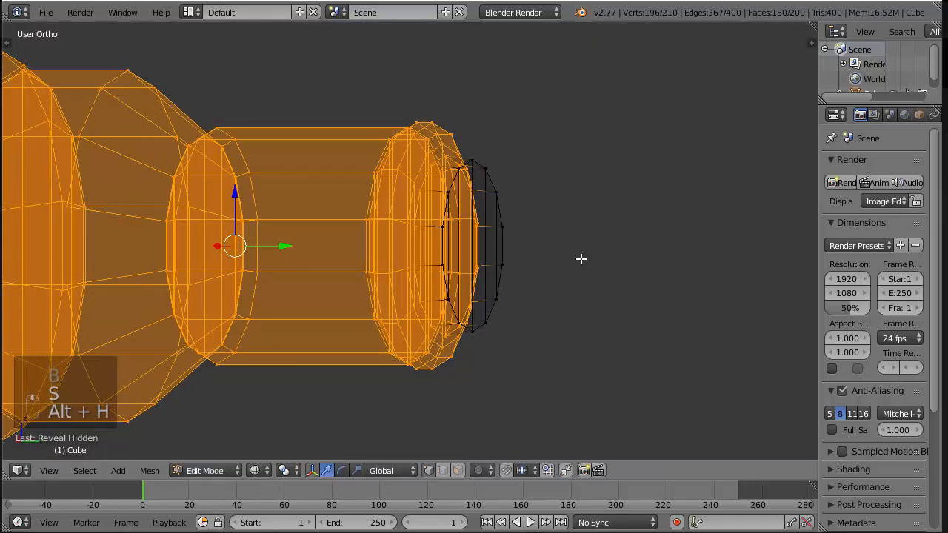
{"action": "key", "text": "z"}
{"action": "scroll", "coordinate": [643, 226], "scroll_direction": "up", "scroll_amount": 3}
{"action": "middle_click_drag", "start_coordinate": [645, 224], "coordinate": [544, 202]}
{"action": "key", "text": "a"}
{"action": "scroll", "coordinate": [503, 201], "scroll_direction": "down", "scroll_amount": 1}
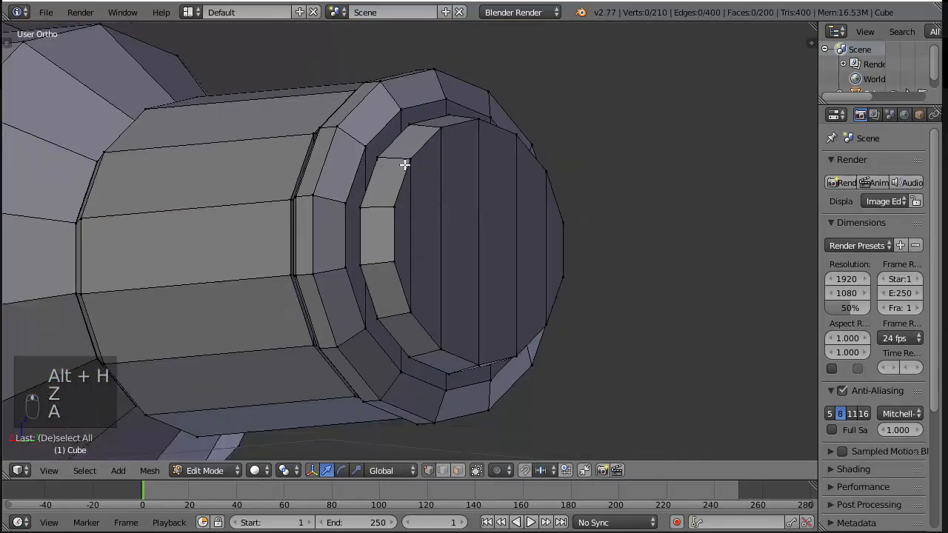
Select the end piece's rear cap, scale it down to about 0.87, and compare the taper with the reference
{"action": "right_click", "coordinate": [404, 165], "text": "alt"}
{"action": "right_click", "coordinate": [397, 245], "text": "alt+shift"}
{"action": "right_click", "coordinate": [398, 246], "text": "alt+shift"}
{"action": "right_click", "coordinate": [397, 269], "text": "alt+shift"}
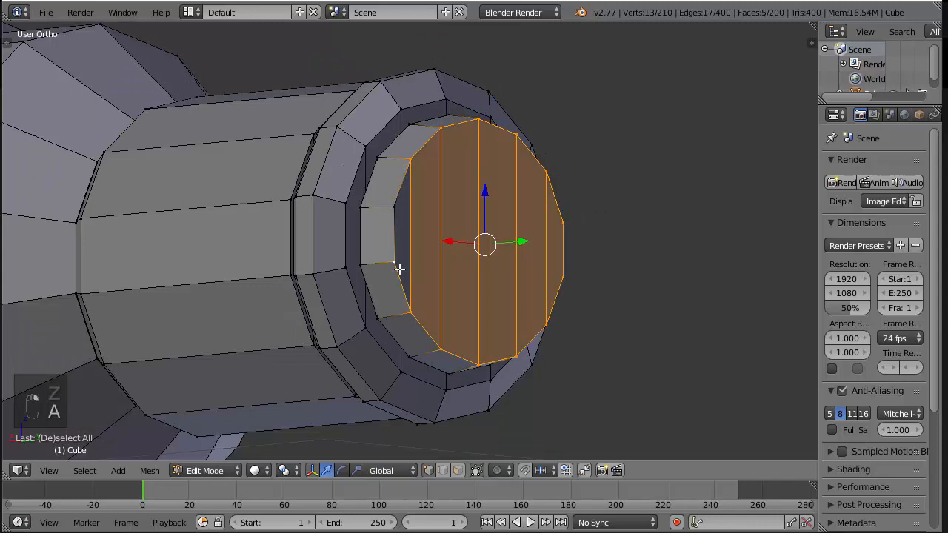
{"action": "right_click", "coordinate": [402, 207], "text": "alt+shift"}
{"action": "right_click", "coordinate": [401, 207], "text": "alt+shift"}
{"action": "key", "text": "ctrl+z"}
{"action": "key", "text": "s"}
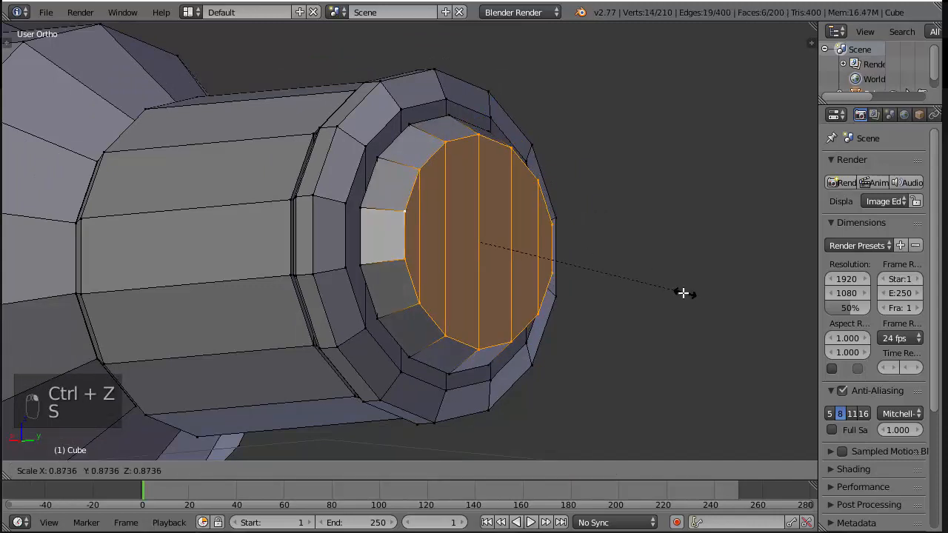
{"action": "left_click", "coordinate": [676, 292]}
{"action": "key", "text": "KP_3"}
{"action": "key", "text": "z"}
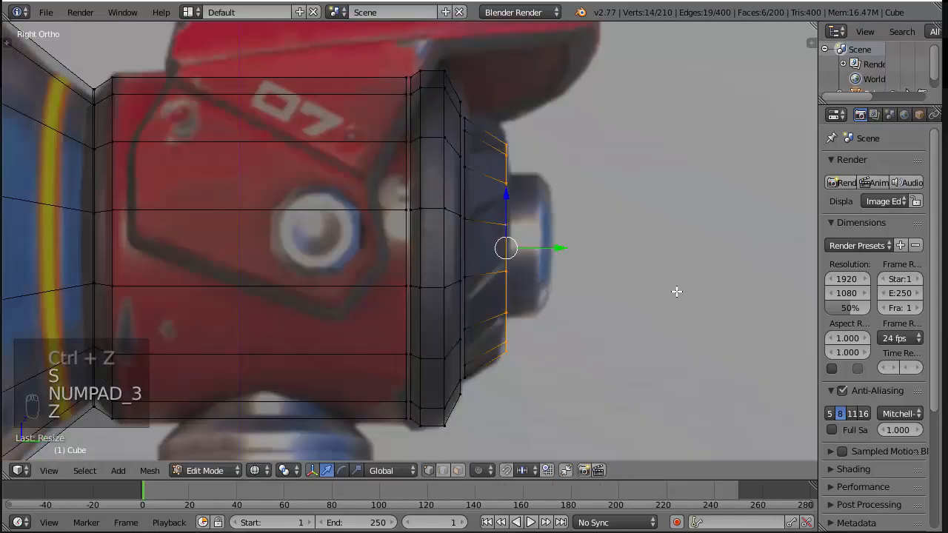
{"action": "key", "text": "z"}
{"action": "middle_click_drag", "start_coordinate": [676, 292], "coordinate": [509, 271]}
{"action": "scroll", "coordinate": [518, 267], "scroll_direction": "up", "scroll_amount": 1}
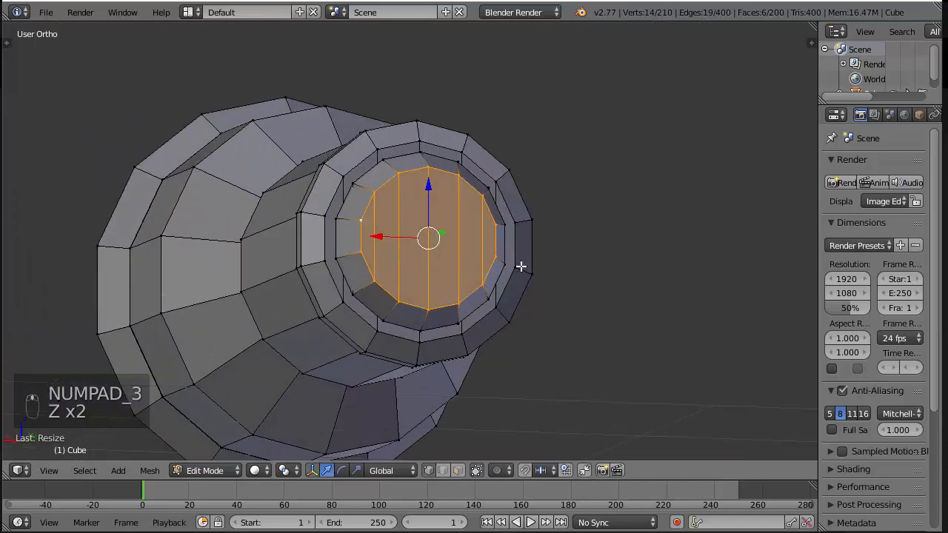
Deselect the whole mesh, save the Blender file, and compare the hammer head with the full reference sheet
{"action": "key", "text": "a"}
{"action": "scroll", "coordinate": [511, 264], "scroll_direction": "down", "scroll_amount": 5}
{"action": "middle_click_drag", "start_coordinate": [467, 247], "coordinate": [540, 282]}
{"action": "key", "text": "ctrl+s"}
{"action": "left_click", "coordinate": [540, 281]}
{"action": "key", "text": "KP_3"}
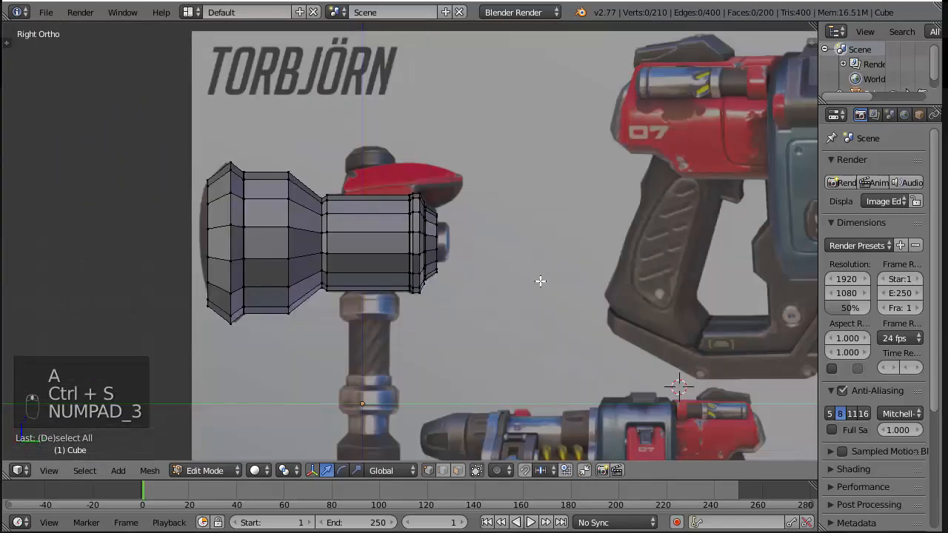
{"action": "key", "text": "z"}
{"action": "scroll", "coordinate": [384, 322], "scroll_direction": "down", "scroll_amount": 5}
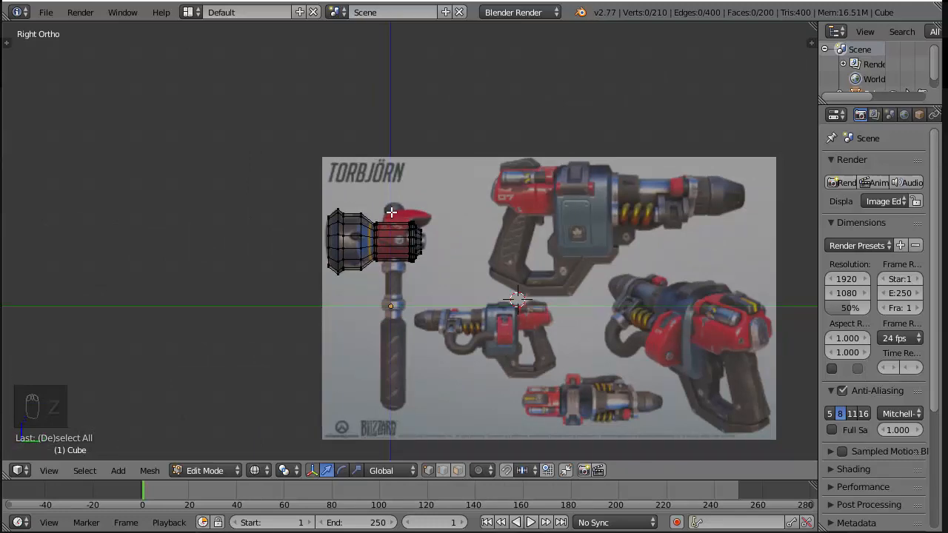
Snap the 3D cursor to the scene center and add a mesh circle there
{"action": "scroll", "coordinate": [390, 213], "scroll_direction": "up", "scroll_amount": 6}
{"action": "scroll", "coordinate": [391, 215], "scroll_direction": "down", "scroll_amount": 2}
{"action": "middle_click_drag", "start_coordinate": [491, 244], "coordinate": [558, 160], "text": "shift"}
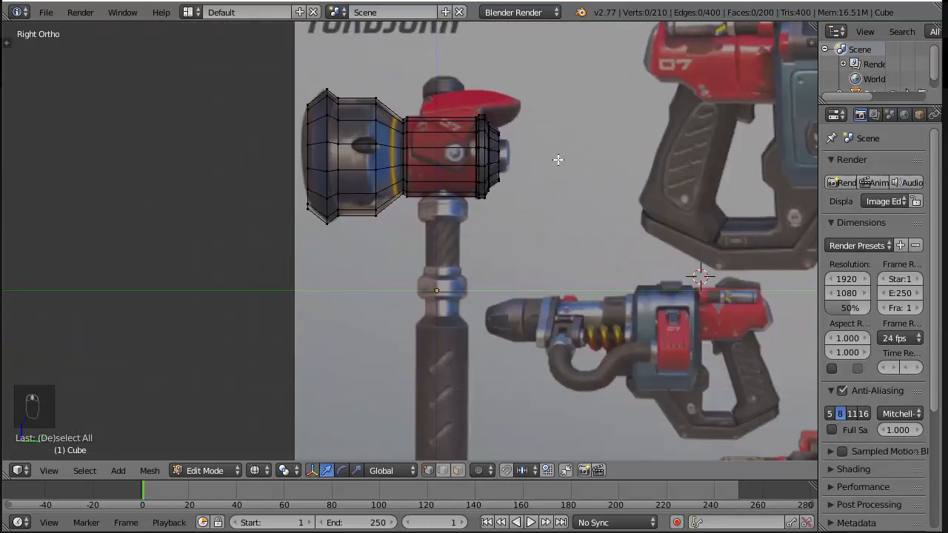
{"action": "key", "text": "shift+s"}
{"action": "left_click", "coordinate": [620, 143]}
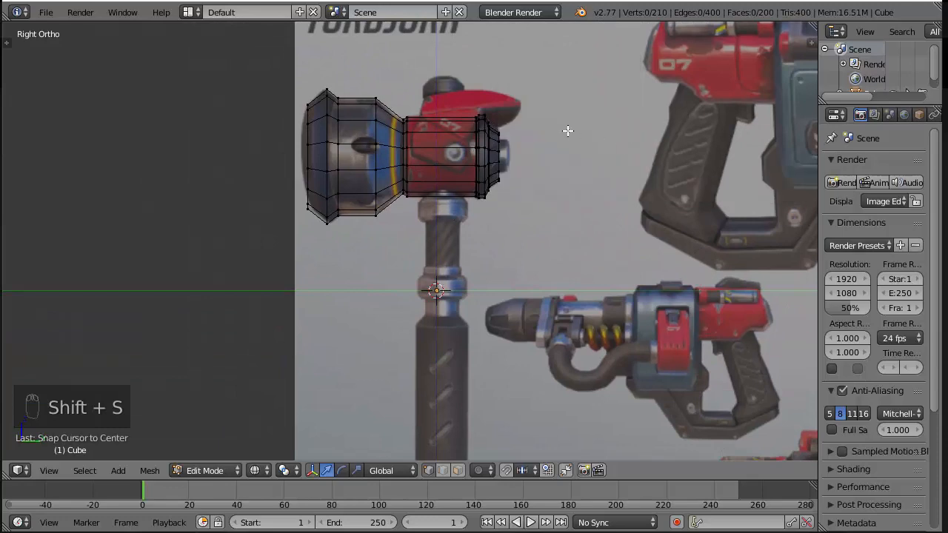
{"action": "key", "text": "shift+a"}
{"action": "left_click", "coordinate": [560, 128]}
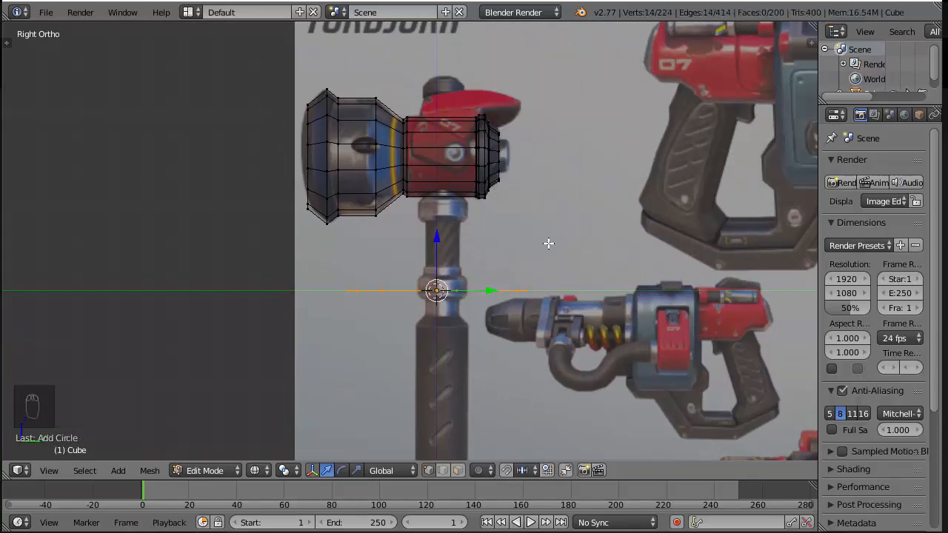
Align the new circle to the front view and set its vertex count to 10
{"action": "key", "text": "KP_1"}
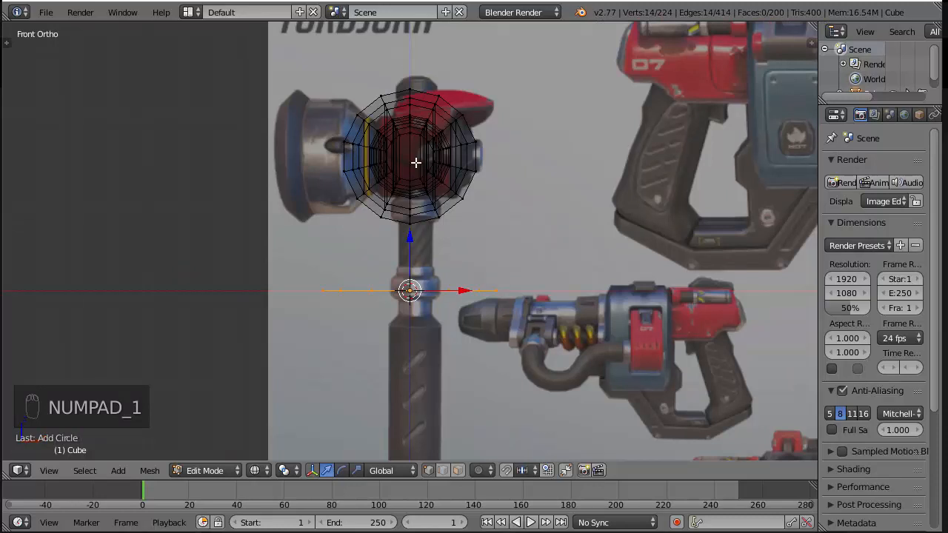
{"action": "key", "text": "F6"}
{"action": "left_click", "coordinate": [542, 261]}
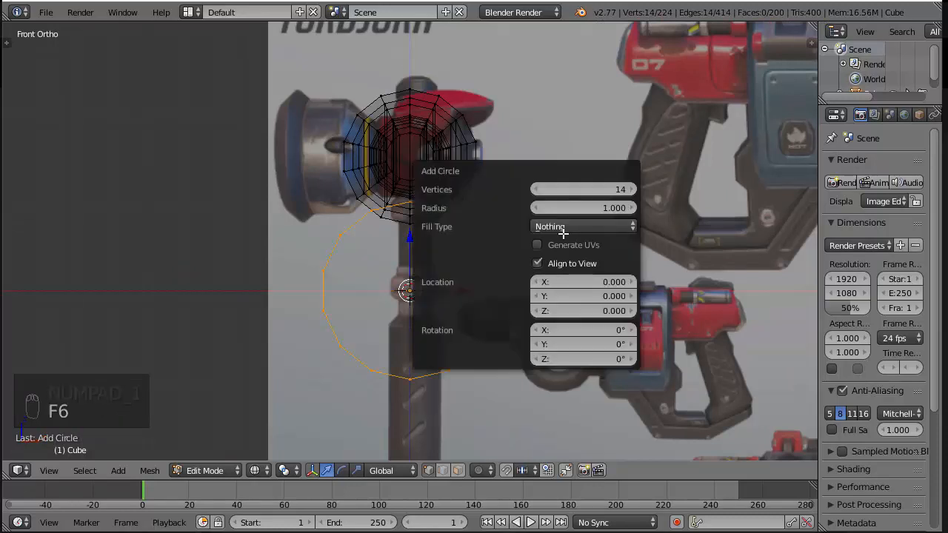
{"action": "scroll", "coordinate": [494, 244], "scroll_direction": "up", "scroll_amount": 1}
{"action": "key", "text": "F6"}
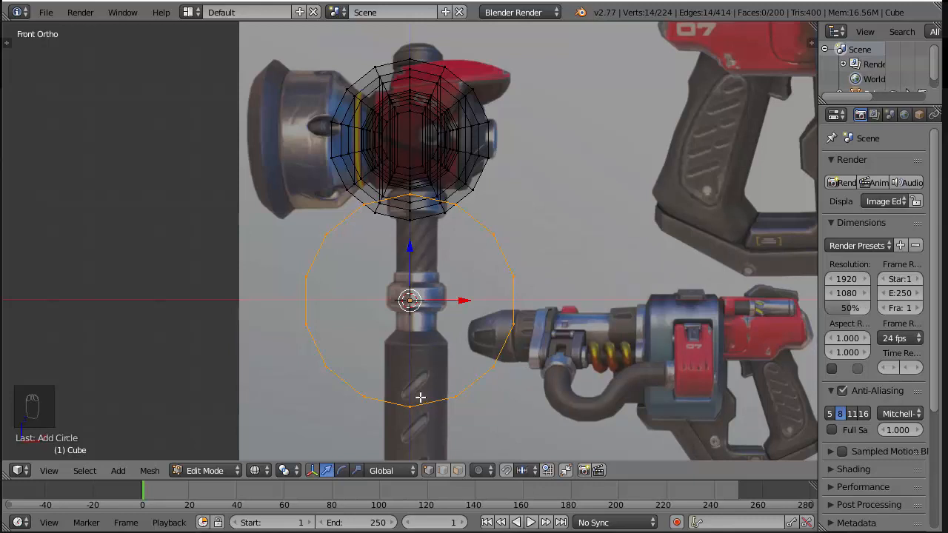
{"action": "key", "text": "F6"}
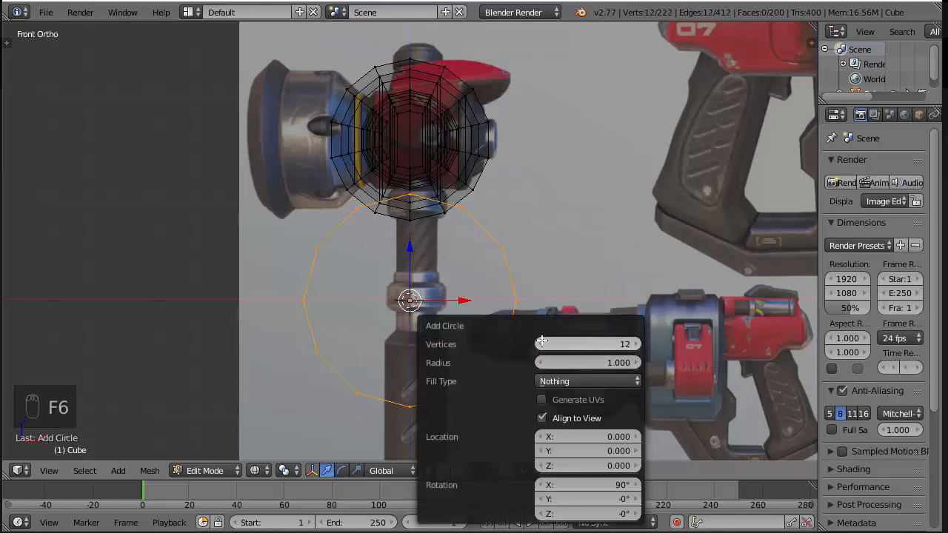
{"action": "left_click", "coordinate": [541, 344]}
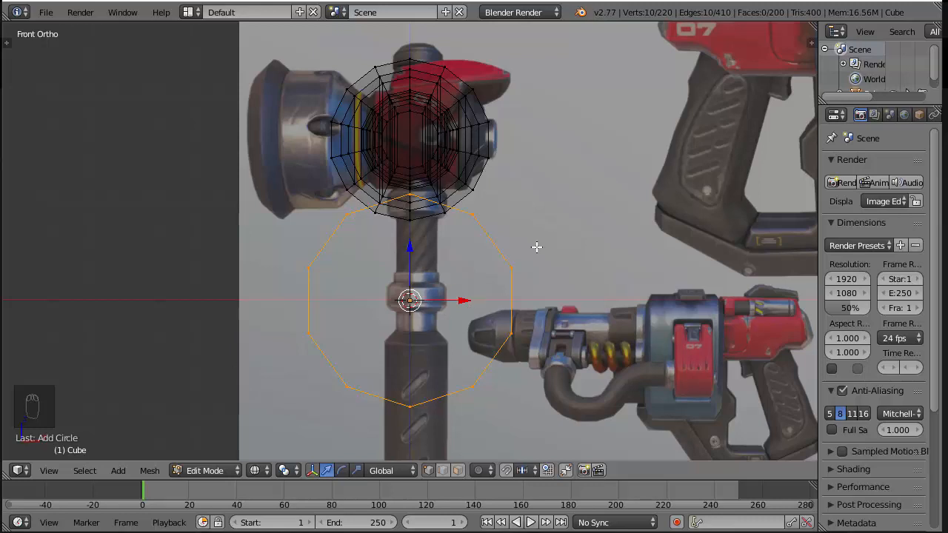
Rotate the circle 90 degrees in the right view so that it lies flat
{"action": "key", "text": "KP_3"}
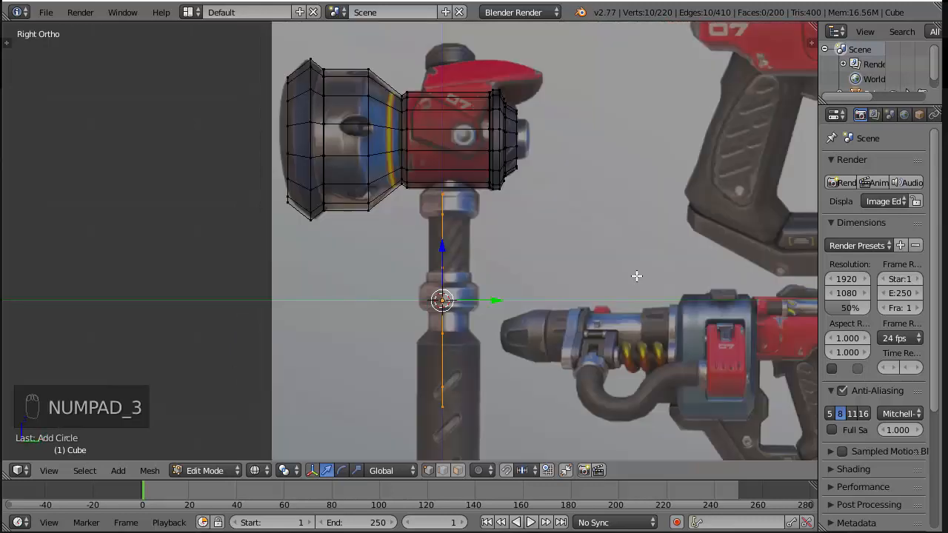
{"action": "type", "text": "r90"}
{"action": "key", "text": "Return"}
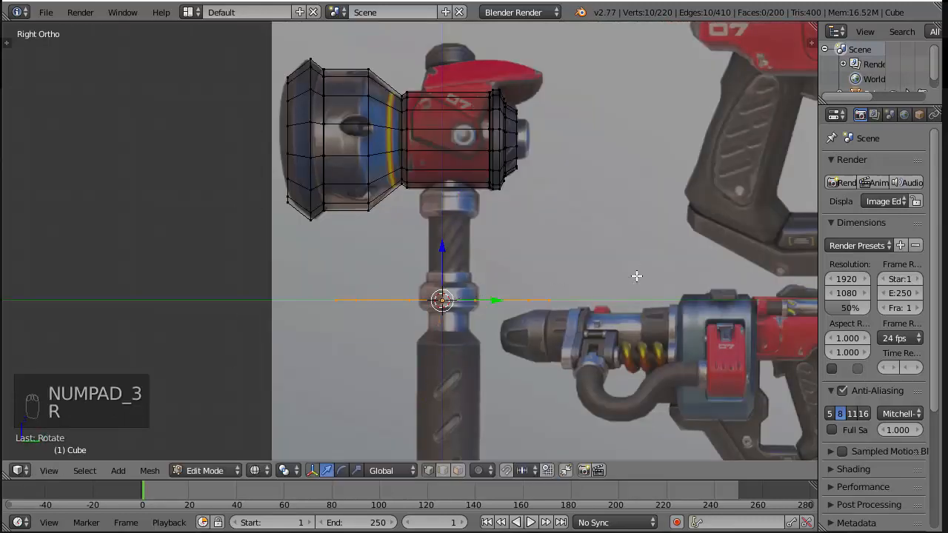
Scale the circle down and move it up onto the dark knob above the hammer head in the reference
{"action": "scroll", "coordinate": [647, 285], "scroll_direction": "up", "scroll_amount": 1}
{"action": "key", "text": "s"}
{"action": "left_click", "coordinate": [588, 324]}
{"action": "key", "text": "g"}
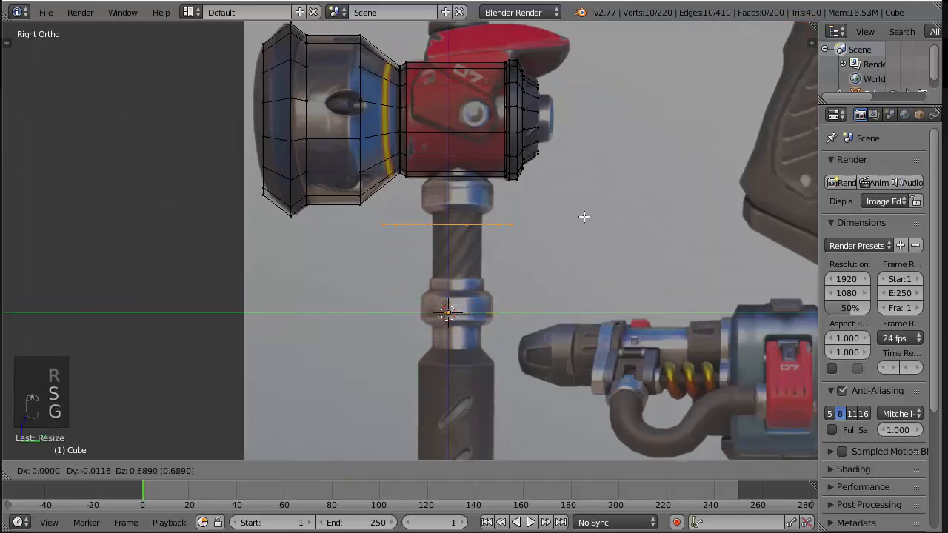
{"action": "left_click", "coordinate": [603, 69]}
{"action": "middle_click_drag", "start_coordinate": [603, 69], "coordinate": [613, 302], "text": "shift"}
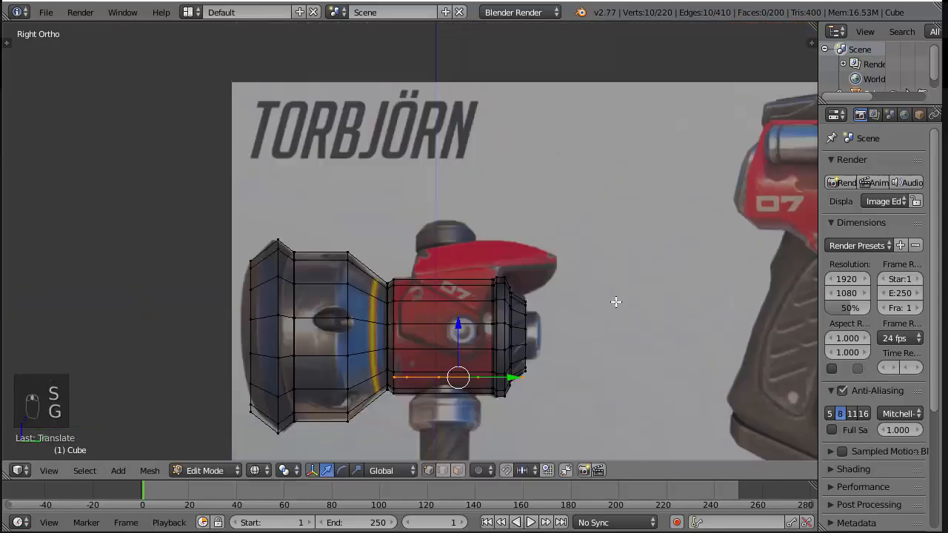
{"action": "scroll", "coordinate": [798, 407], "scroll_direction": "up", "scroll_amount": 2}
{"action": "key", "text": "g"}
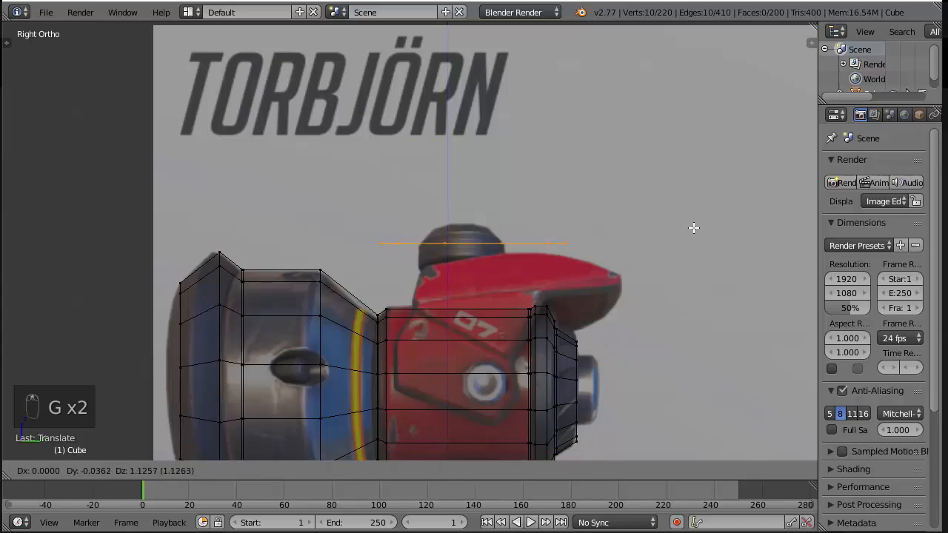
{"action": "left_click", "coordinate": [694, 228]}
Switch to the photo viewer and study the knob's shape in the hammer reference images
{"action": "key", "text": "alt+Tab"}
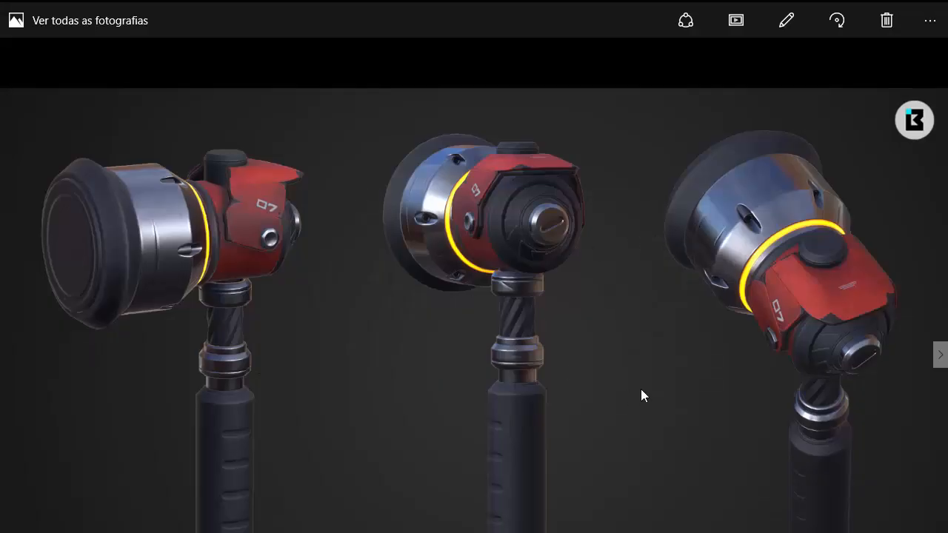
{"action": "left_click", "coordinate": [939, 357]}
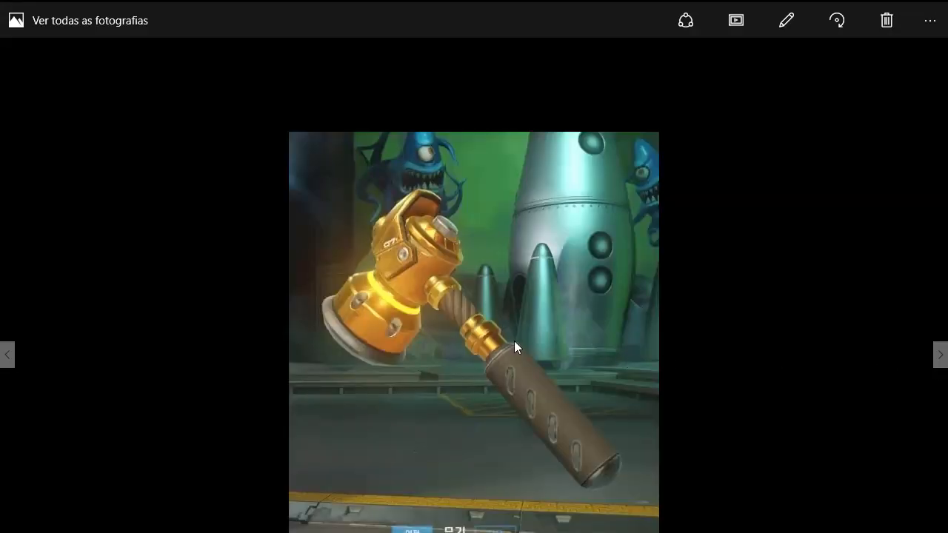
{"action": "left_click", "coordinate": [7, 354]}
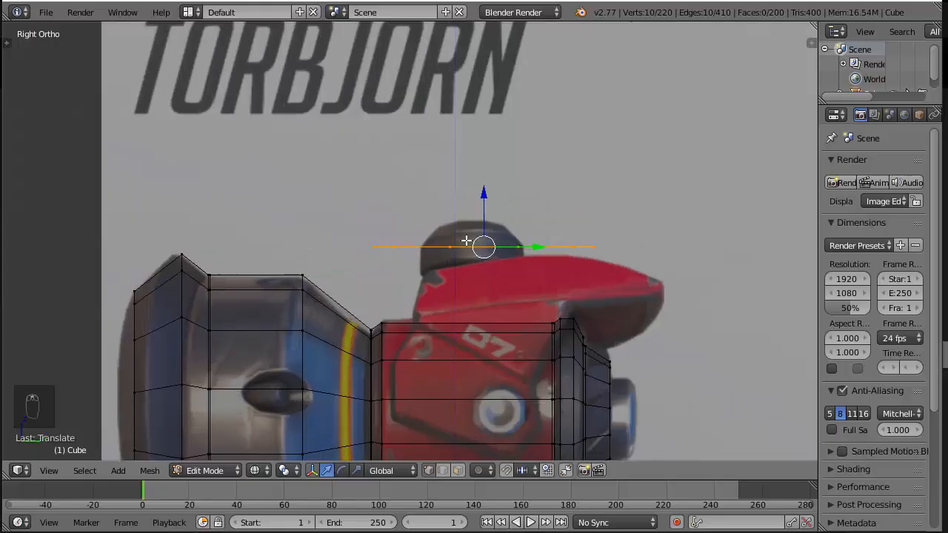
In Blender, scale the circle to the knob's width and shift it along Y to center it on the reference knob
{"action": "key", "text": "s"}
{"action": "left_click", "coordinate": [570, 253]}
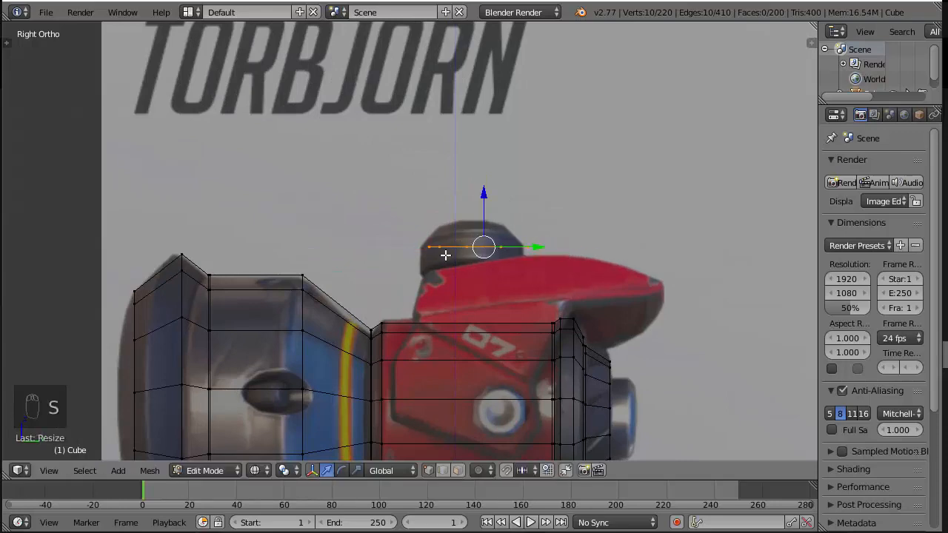
{"action": "key", "text": "z"}
{"action": "mouse_move", "coordinate": [524, 205]}
{"action": "middle_mouse_down"}
{"action": "mouse_move", "coordinate": [556, 259]}
{"action": "mouse_move", "coordinate": [553, 278]}
{"action": "middle_mouse_up"}
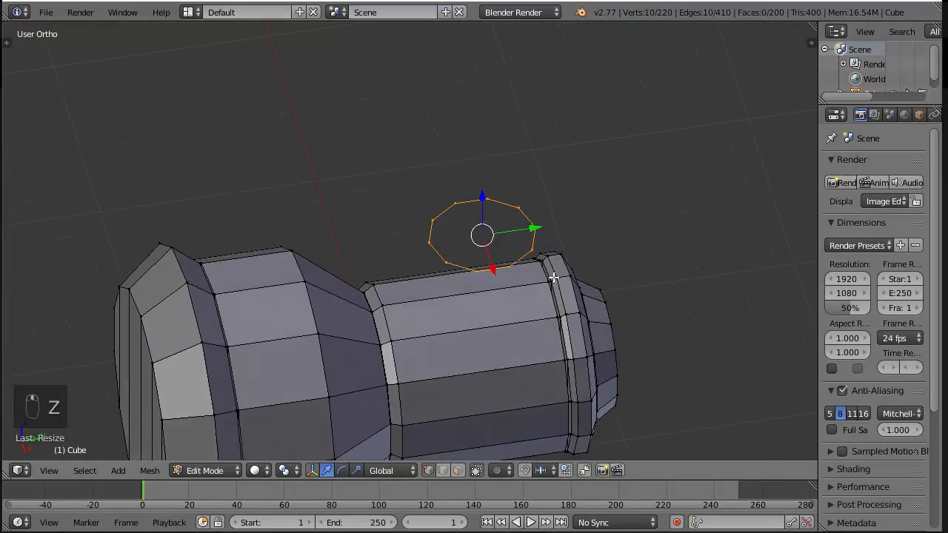
{"action": "key", "text": "KP_3"}
{"action": "left_click_drag", "start_coordinate": [538, 245], "coordinate": [526, 249]}
{"action": "key", "text": "s"}
{"action": "left_click", "coordinate": [612, 233]}
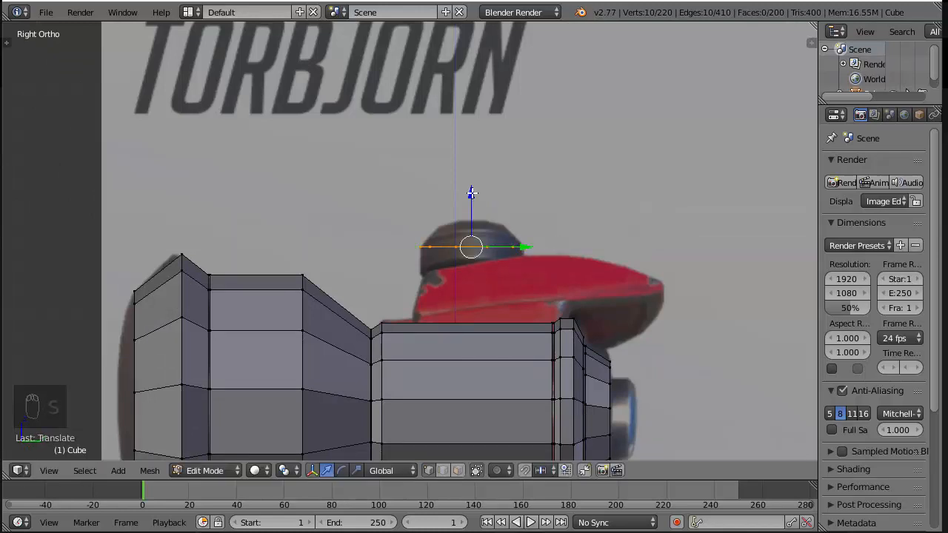
Extrude the circle down about 0.335 toward the hammer head to form the knob's wall, and fine-tune the lower ring's height
{"action": "key", "text": "e"}
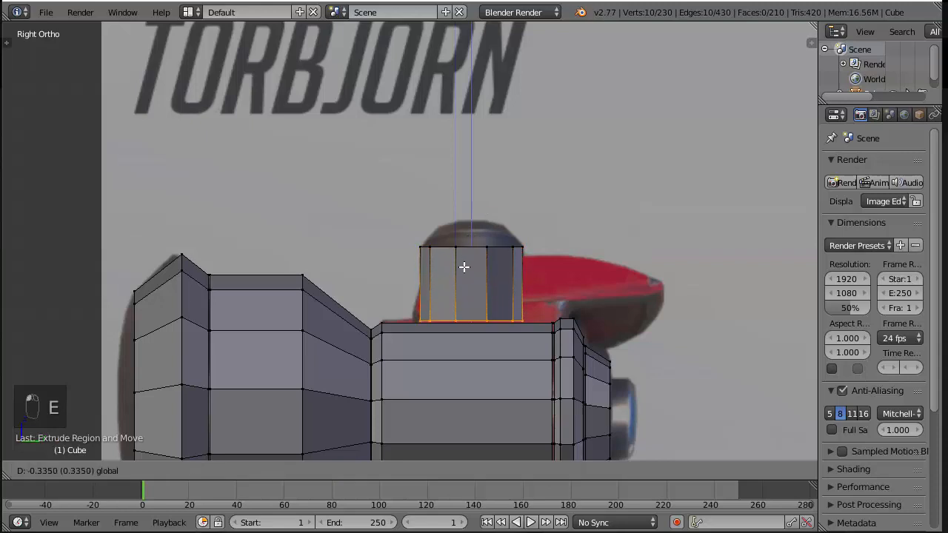
{"action": "left_click", "coordinate": [463, 267]}
{"action": "middle_click_drag", "start_coordinate": [463, 267], "coordinate": [532, 328]}
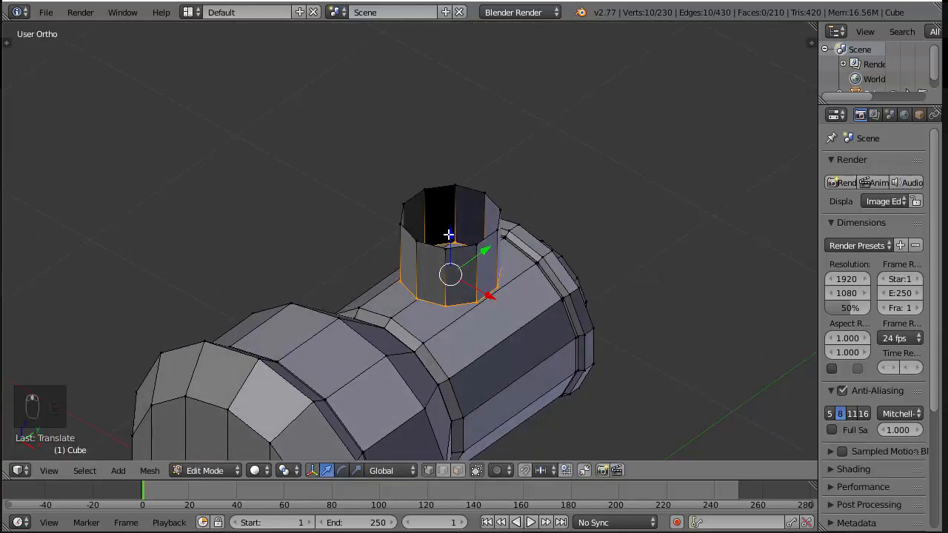
{"action": "key", "text": "g"}
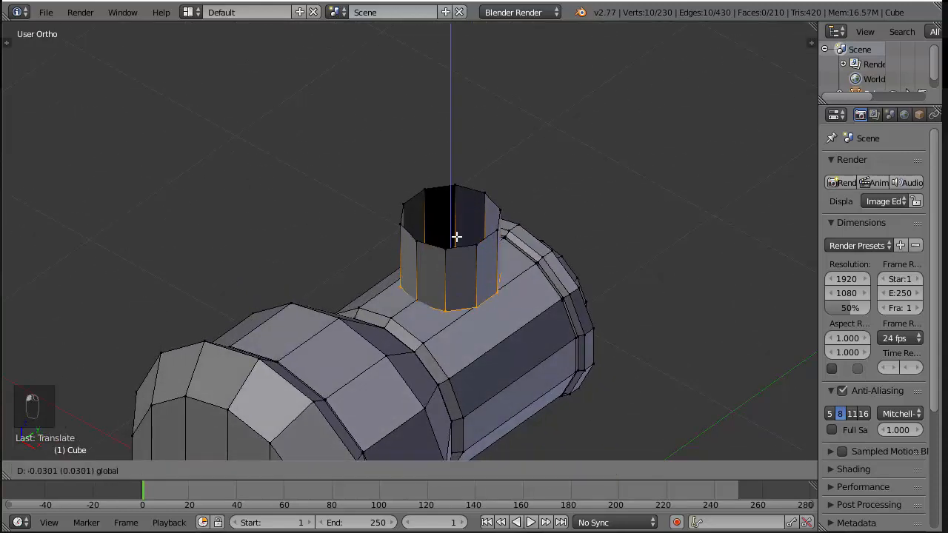
{"action": "left_click", "coordinate": [471, 252]}
{"action": "scroll", "coordinate": [469, 337], "scroll_direction": "up", "scroll_amount": 2}
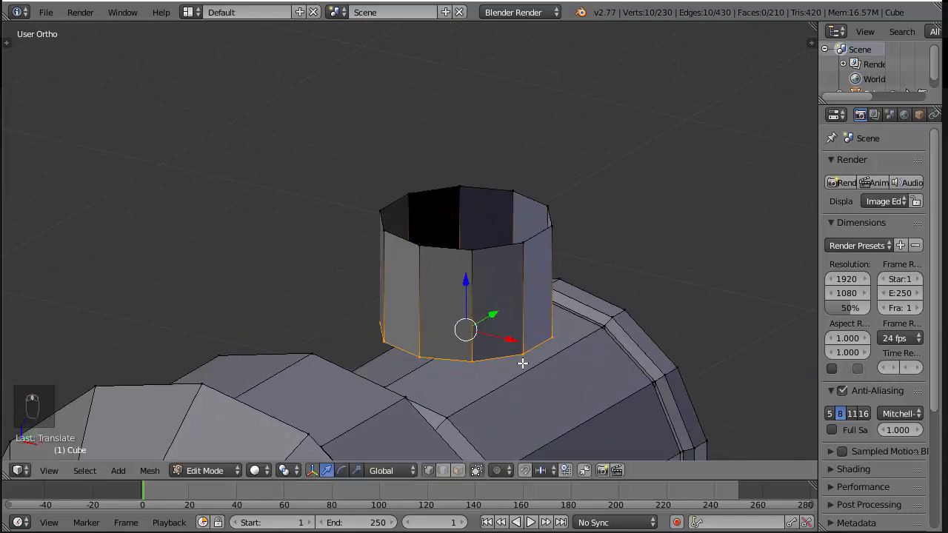
Extrude the knob's upper ring up to the reference's top edge and scale it down to form the beveled rim
{"action": "right_click", "coordinate": [522, 241]}
{"action": "right_click", "coordinate": [492, 250], "text": "alt"}
{"action": "key", "text": "KP_3"}
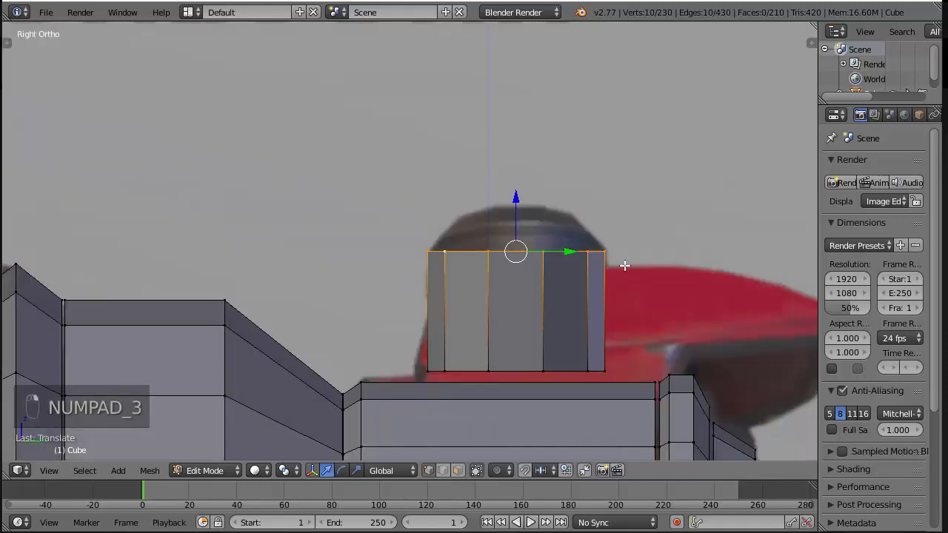
{"action": "key", "text": "e"}
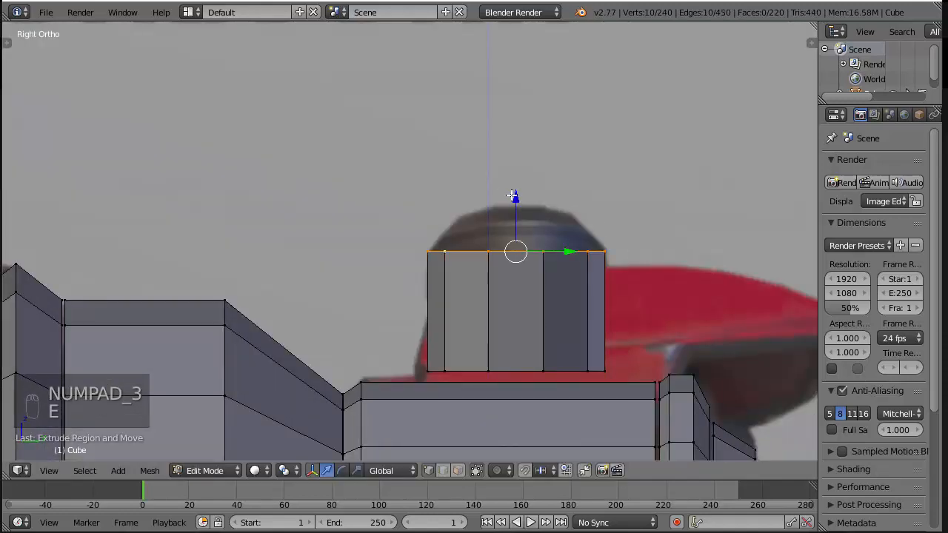
{"action": "left_click", "coordinate": [533, 148]}
{"action": "key", "text": "z"}
{"action": "key", "text": "s"}
{"action": "left_click", "coordinate": [599, 192]}
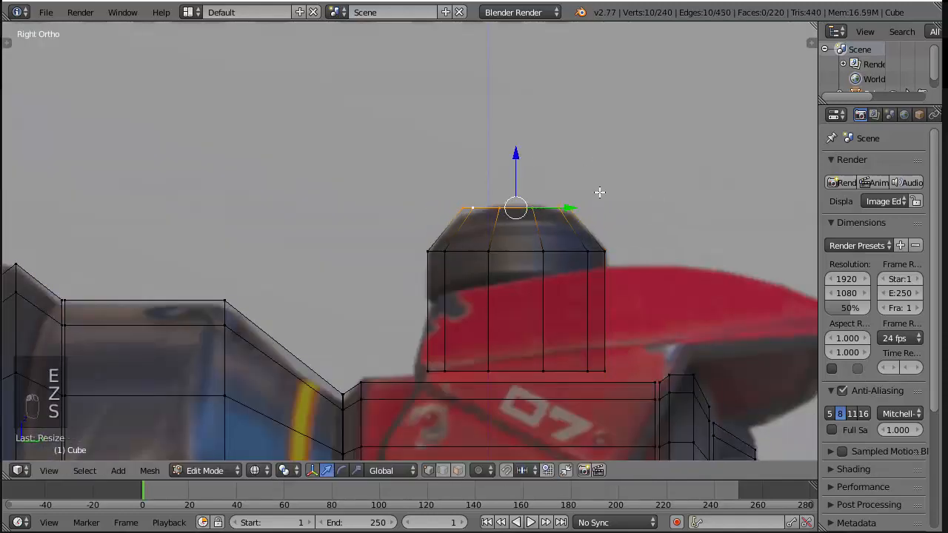
Fill the opening at the top of the knob with a row of faces
{"action": "key", "text": "z"}
{"action": "middle_click_drag", "start_coordinate": [599, 192], "coordinate": [545, 258]}
{"action": "key", "text": "f"}
{"action": "key", "text": "f"}
{"action": "key", "text": "f"}
{"action": "key", "text": "f"}
{"action": "key", "text": "f"}
{"action": "key", "text": "f"}
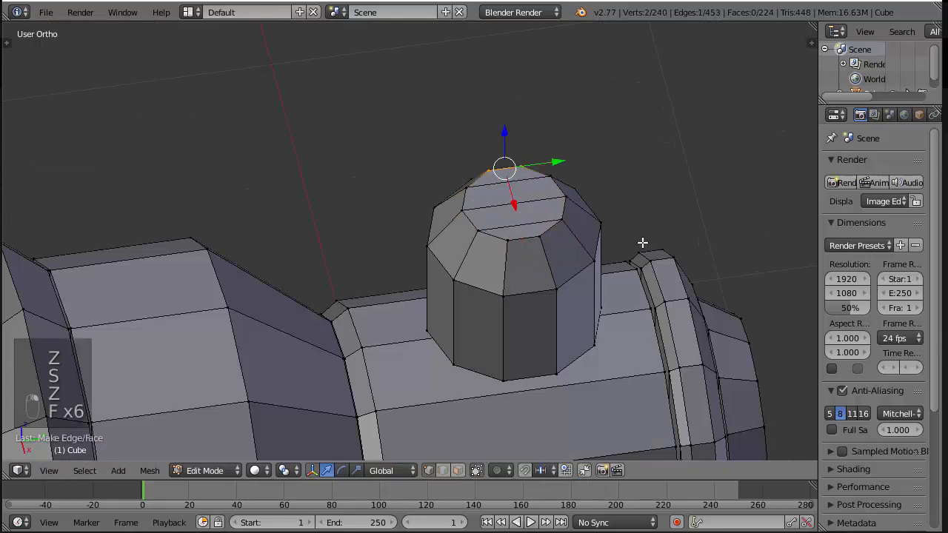
Select the front edge of the knob's bottom ring and fill the underside with faces
{"action": "right_click", "coordinate": [504, 379]}
{"action": "key", "text": "ctrl+z"}
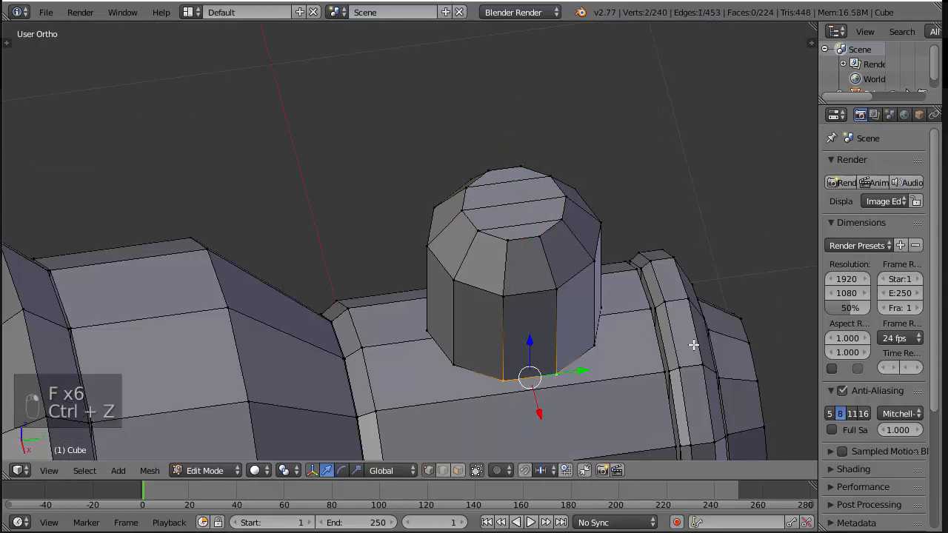
{"action": "key", "text": "z"}
{"action": "key", "text": "f"}
{"action": "key", "text": "f"}
{"action": "key", "text": "f"}
{"action": "key", "text": "f"}
{"action": "key", "text": "f"}
{"action": "key", "text": "f"}
{"action": "key", "text": "z"}
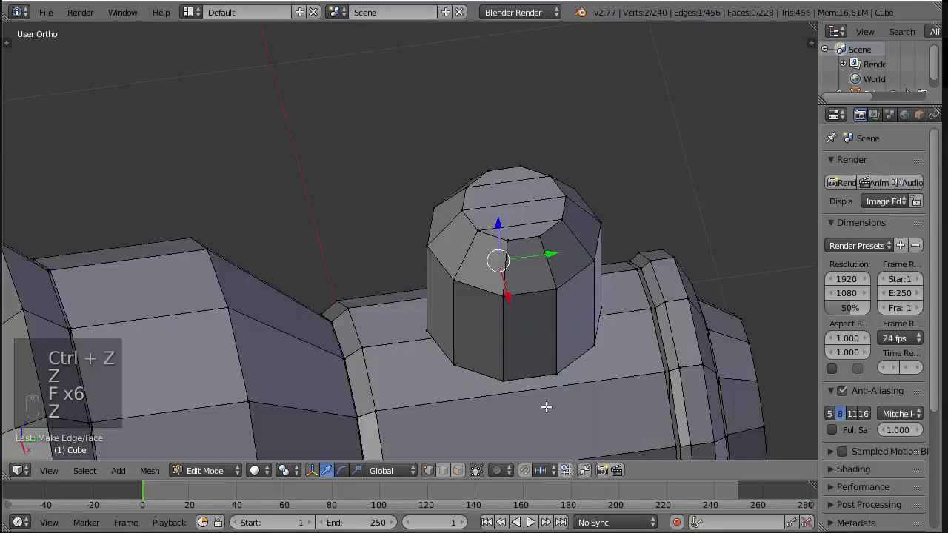
Inspect the capped knob on the hammer head and compare it with the reference in the front view
{"action": "middle_click_drag", "start_coordinate": [545, 406], "coordinate": [550, 328]}
{"action": "key", "text": "a"}
{"action": "key", "text": "a"}
{"action": "key", "text": "a"}
{"action": "scroll", "coordinate": [550, 328], "scroll_direction": "down", "scroll_amount": 5}
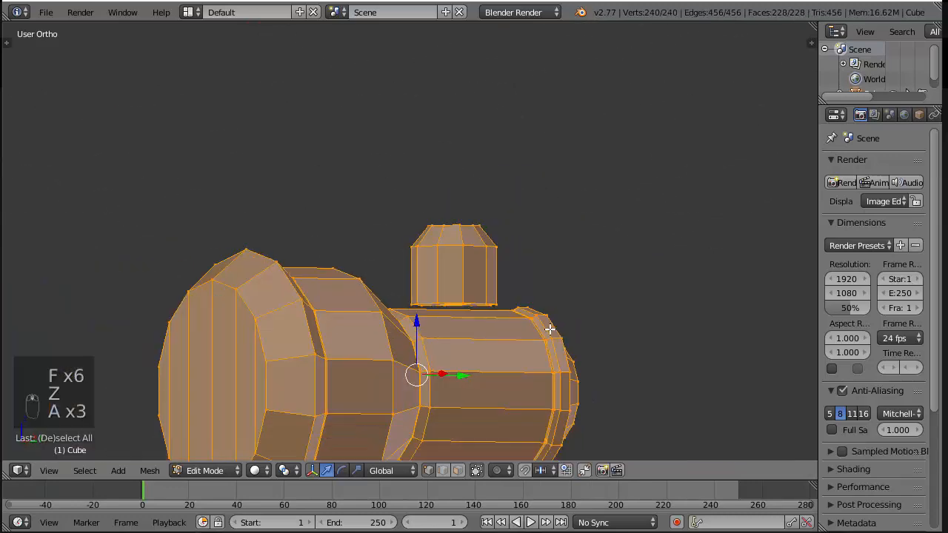
{"action": "key", "text": "KP_1"}
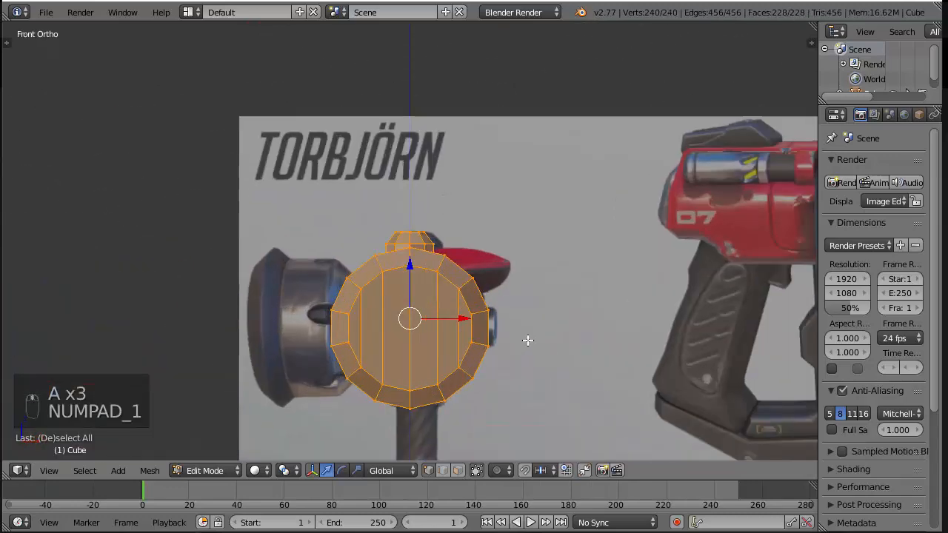
{"action": "middle_click_drag", "start_coordinate": [528, 341], "coordinate": [529, 289], "text": "shift"}
{"action": "key", "text": "z"}
Duplicate the knob's 10-vertex ring straight down by about 1.54 to the lower edge of the reference's handle collar
{"action": "right_click", "coordinate": [407, 160]}
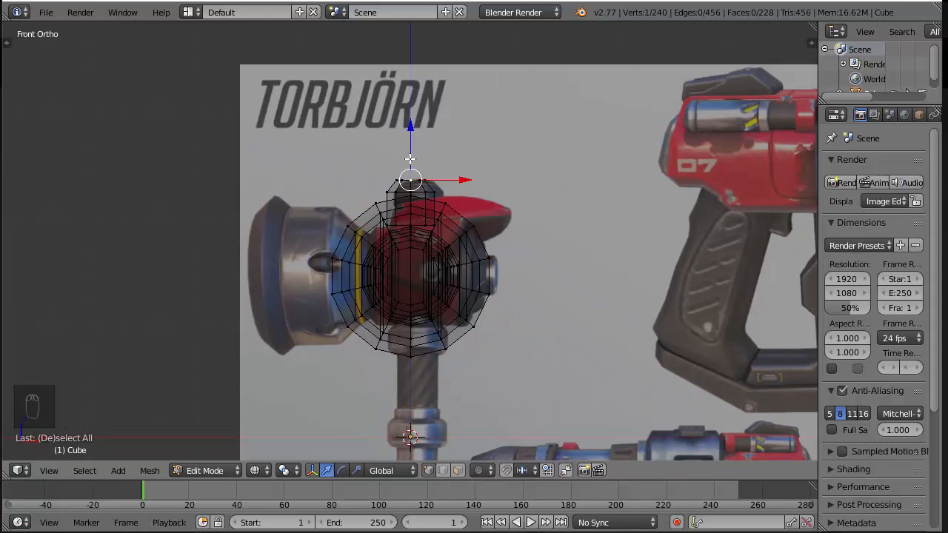
{"action": "key", "text": "KP_3"}
{"action": "right_click", "coordinate": [446, 198]}
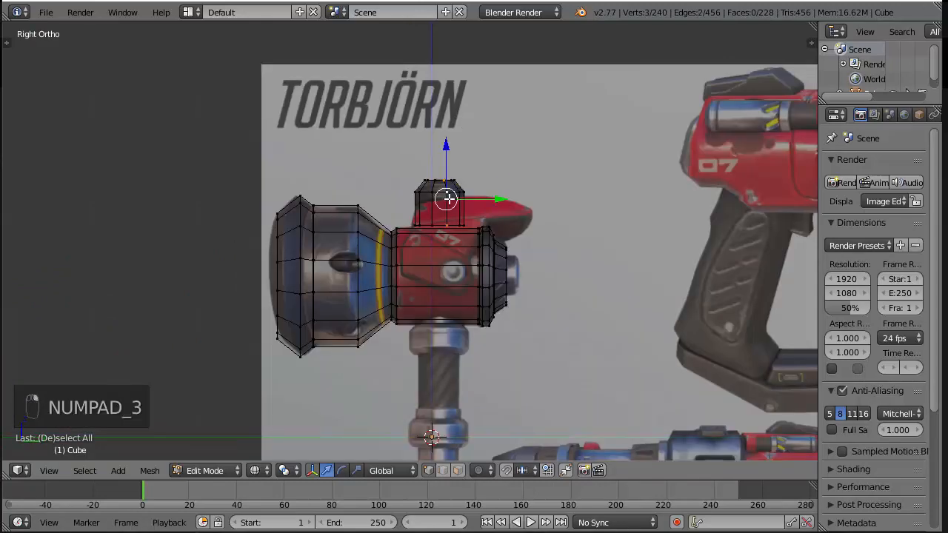
{"action": "right_click", "coordinate": [450, 192], "text": "alt"}
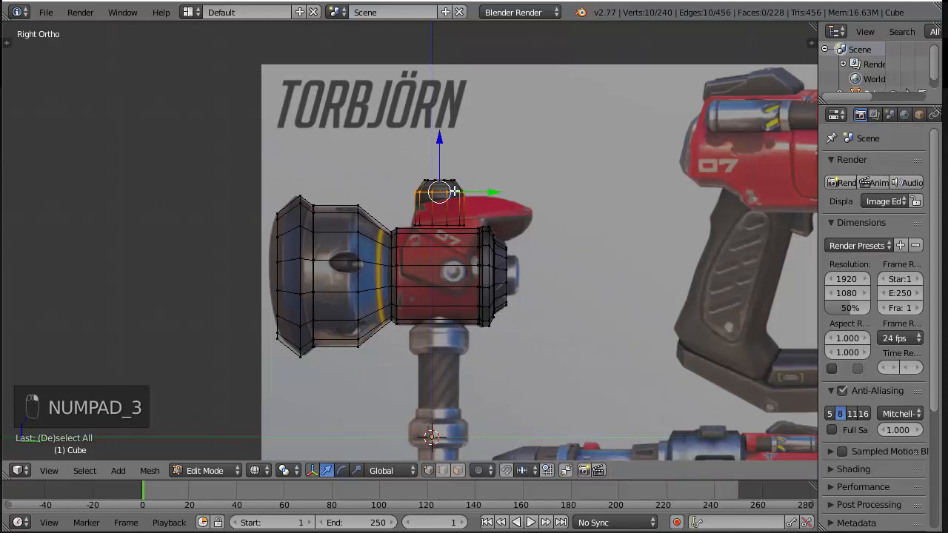
{"action": "key", "text": "shift+d"}
{"action": "key", "text": "z"}
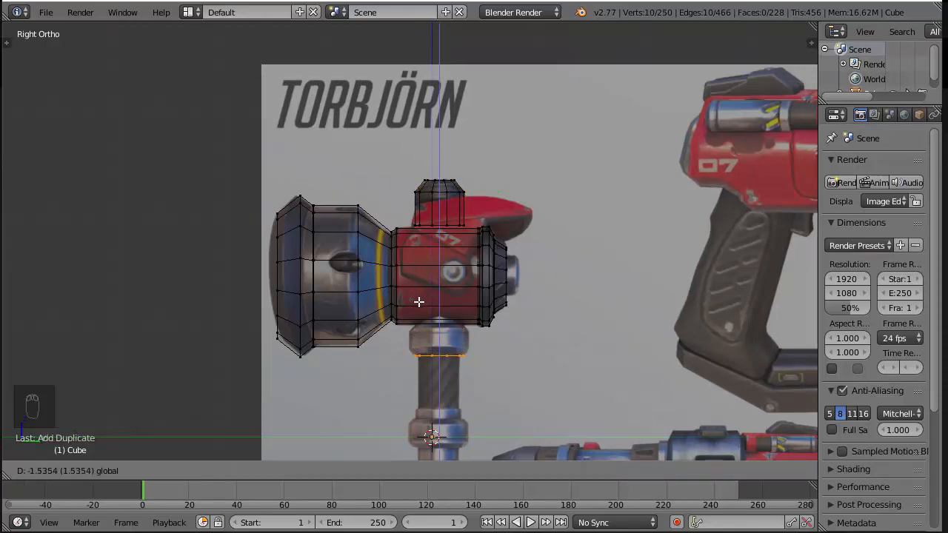
{"action": "left_click", "coordinate": [418, 301]}
{"action": "key", "text": "z"}
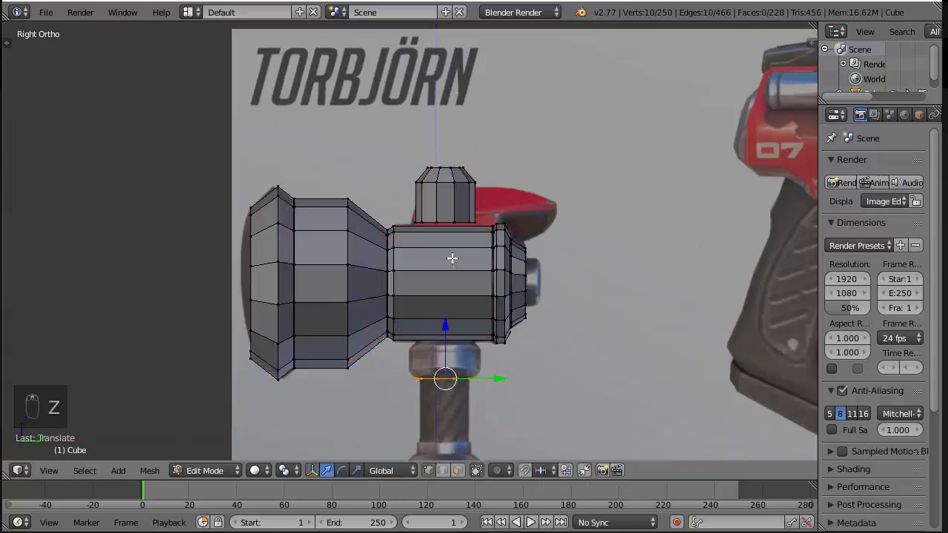
{"action": "middle_click_drag", "start_coordinate": [451, 257], "coordinate": [514, 242]}
{"action": "right_click", "coordinate": [454, 214]}
{"action": "mouse_move", "coordinate": [453, 214]}
{"action": "middle_mouse_down"}
{"action": "mouse_move", "coordinate": [464, 200]}
{"action": "mouse_move", "coordinate": [467, 258]}
{"action": "mouse_move", "coordinate": [540, 266]}
{"action": "mouse_move", "coordinate": [567, 256]}
{"action": "middle_mouse_up"}
{"action": "key", "text": "KP_1"}
{"action": "key", "text": "x"}
{"action": "key", "text": "z"}
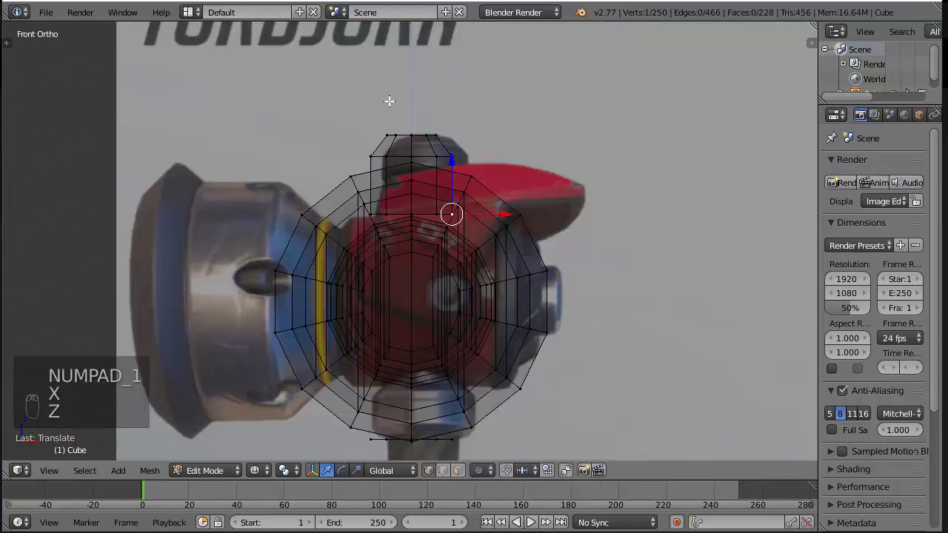
{"action": "key", "text": "b"}
{"action": "left_click_drag", "start_coordinate": [199, 84], "coordinate": [397, 447]}
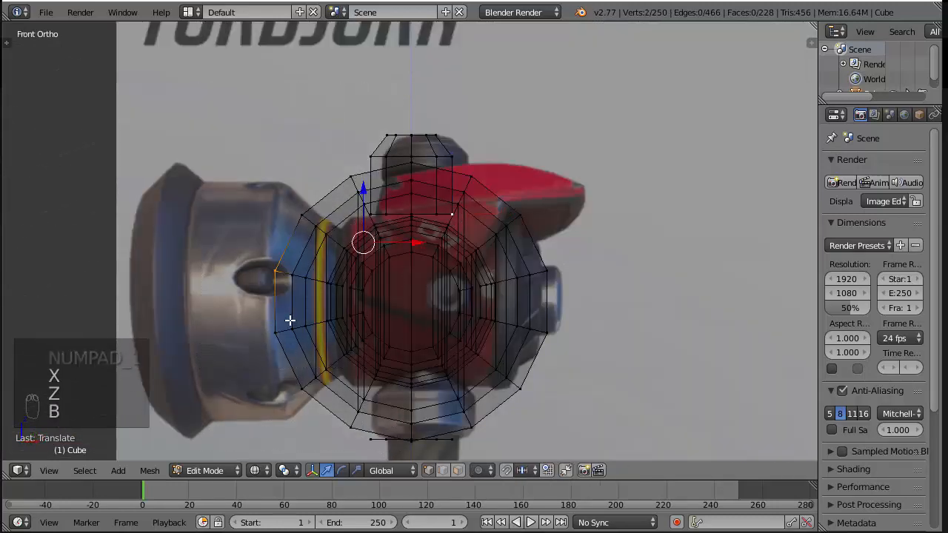
{"action": "key", "text": "z"}
{"action": "key", "text": "KP_3"}
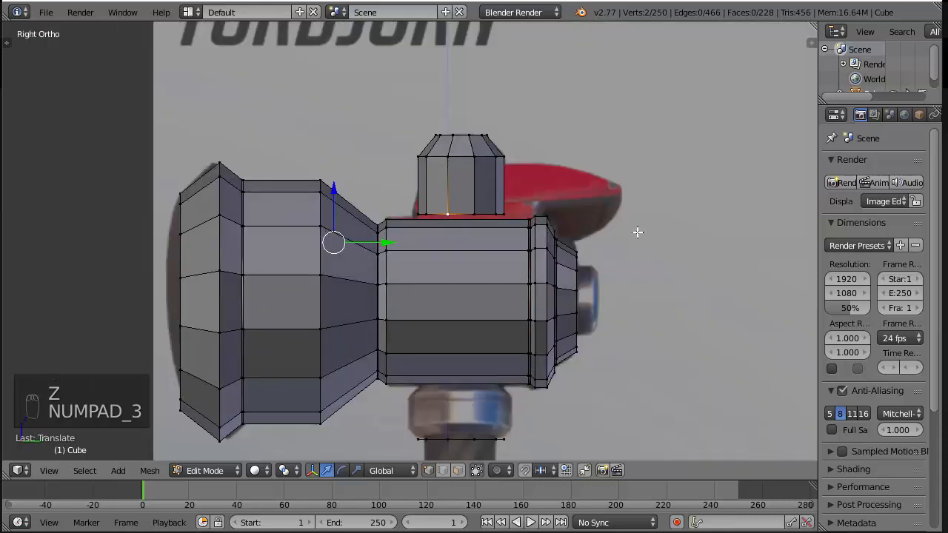
{"action": "scroll", "coordinate": [555, 289], "scroll_direction": "down", "scroll_amount": 4}
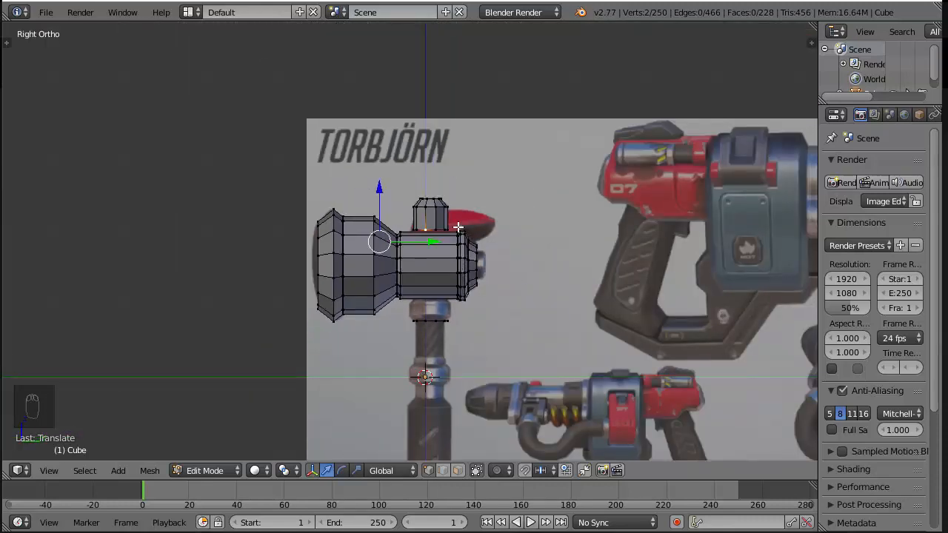
{"action": "scroll", "coordinate": [464, 266], "scroll_direction": "up", "scroll_amount": 3}
Scale the duplicated ring below the head down to the handle shaft's width and align it with the shaft
{"action": "right_click", "coordinate": [494, 295], "text": "alt"}
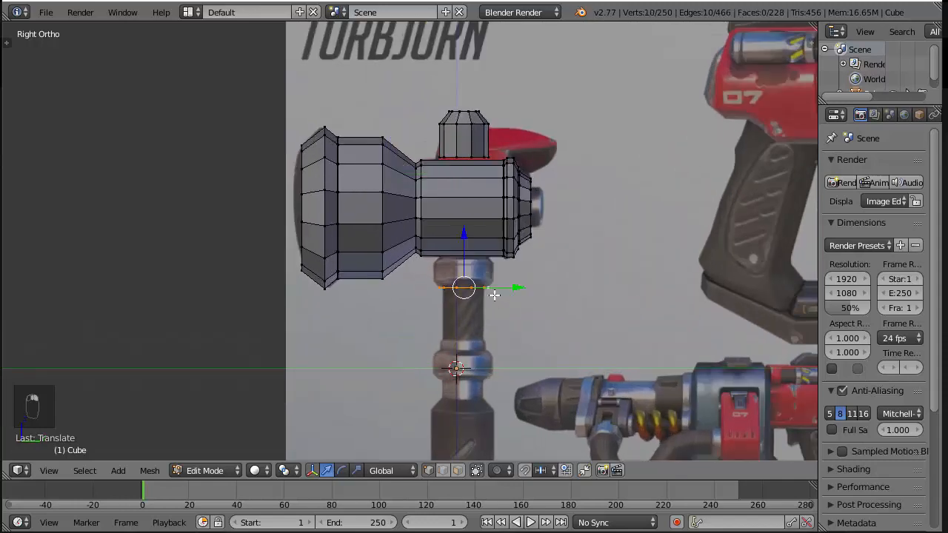
{"action": "scroll", "coordinate": [659, 322], "scroll_direction": "up", "scroll_amount": 4}
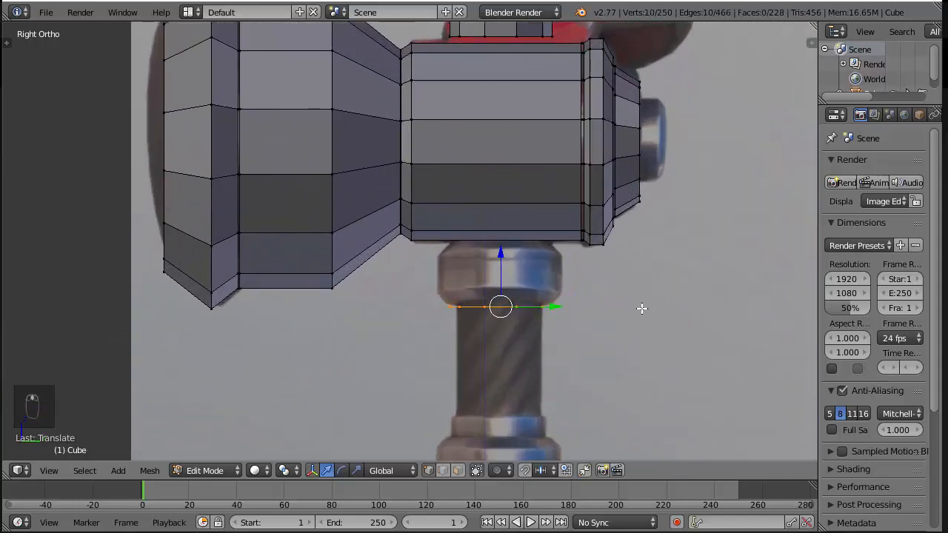
{"action": "key", "text": "s"}
{"action": "left_click", "coordinate": [531, 303]}
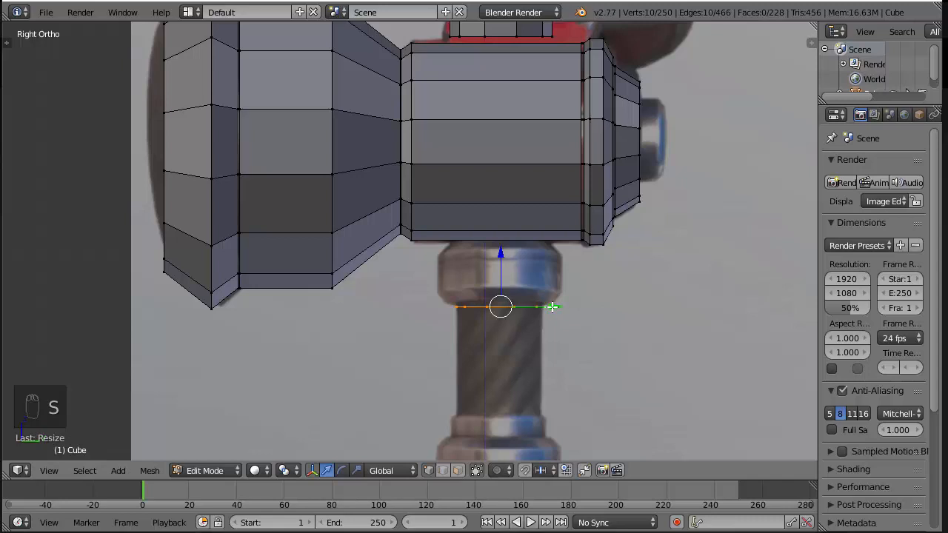
{"action": "left_click_drag", "start_coordinate": [551, 307], "coordinate": [549, 307]}
{"action": "key", "text": "s"}
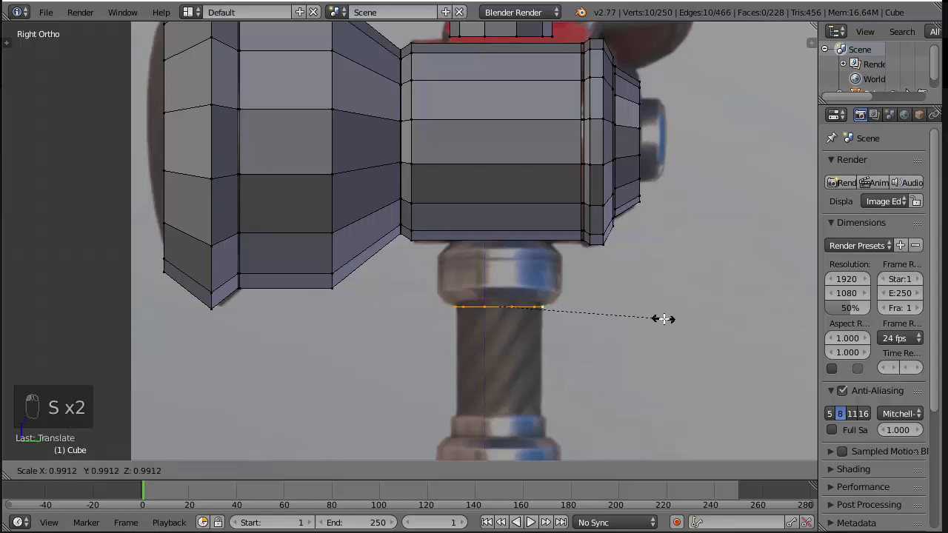
{"action": "left_click", "coordinate": [662, 320]}
Extrude the ring straight down to the top of the reference's grip to form the handle shaft
{"action": "middle_click_drag", "start_coordinate": [554, 323], "coordinate": [535, 247], "text": "shift"}
{"action": "scroll", "coordinate": [535, 248], "scroll_direction": "down", "scroll_amount": 3}
{"action": "key", "text": "e"}
{"action": "left_click", "coordinate": [535, 248]}
{"action": "scroll", "coordinate": [583, 291], "scroll_direction": "down", "scroll_amount": 5}
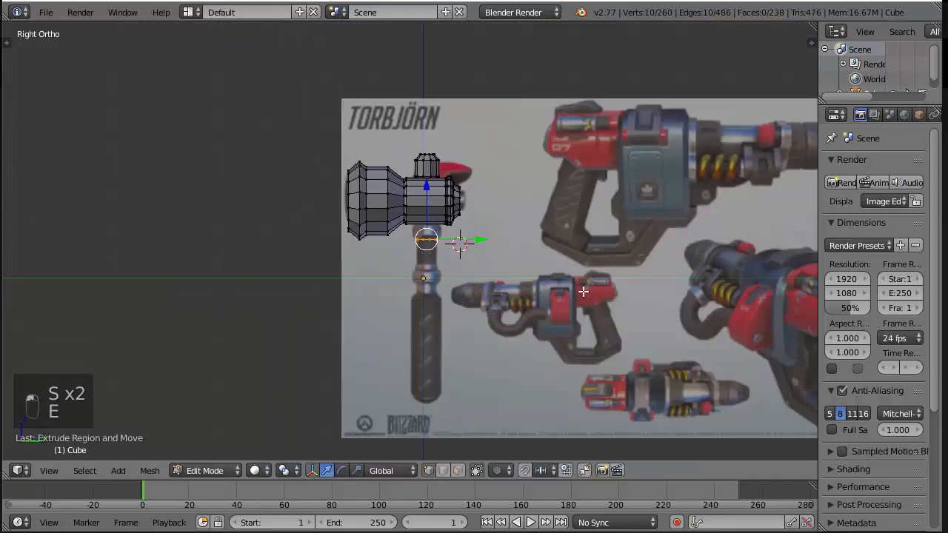
{"action": "middle_click_drag", "start_coordinate": [583, 290], "coordinate": [562, 219], "text": "shift"}
{"action": "key", "text": "e"}
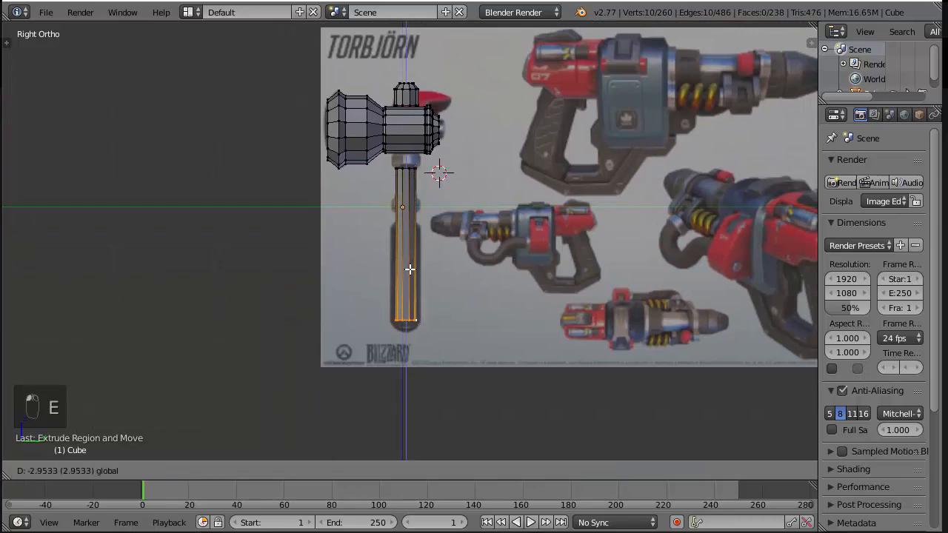
{"action": "left_click", "coordinate": [415, 169]}
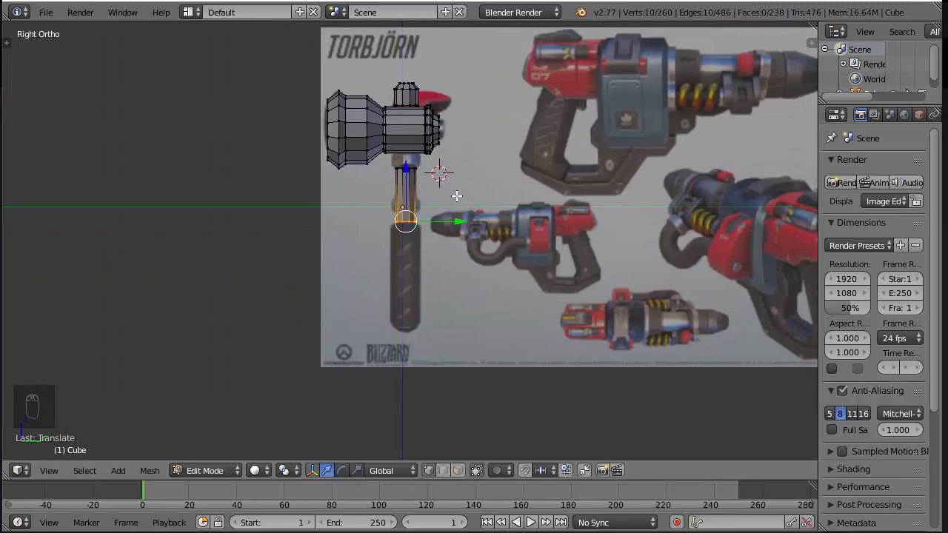
{"action": "scroll", "coordinate": [456, 196], "scroll_direction": "up", "scroll_amount": 8}
{"action": "middle_click_drag", "start_coordinate": [499, 131], "coordinate": [465, 258], "text": "shift"}
{"action": "key", "text": "z"}
{"action": "middle_click_drag", "start_coordinate": [547, 139], "coordinate": [550, 230], "text": "shift"}
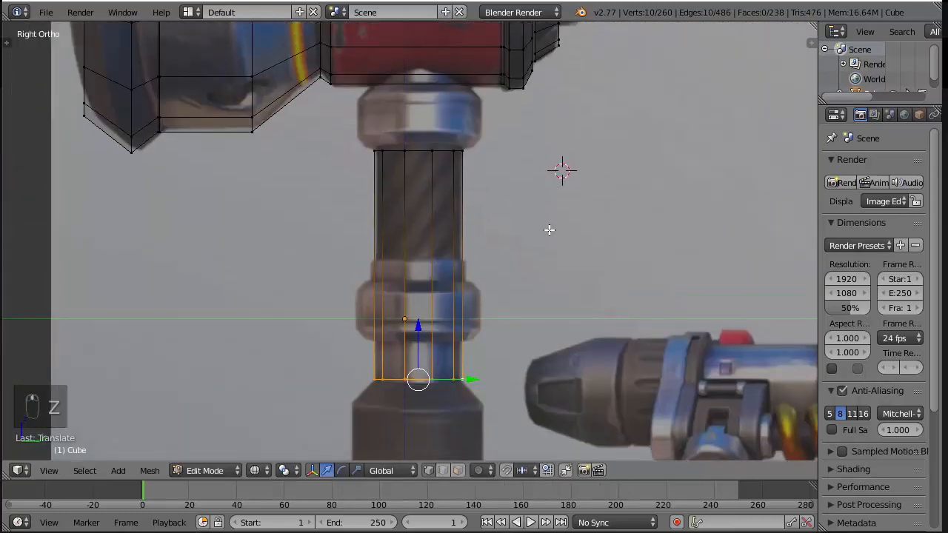
Extrude the shaft's top ring slightly upward and scale it out to the collar's width to form the lower bevel
{"action": "key", "text": "a"}
{"action": "key", "text": "b"}
{"action": "left_click_drag", "start_coordinate": [324, 131], "coordinate": [478, 158]}
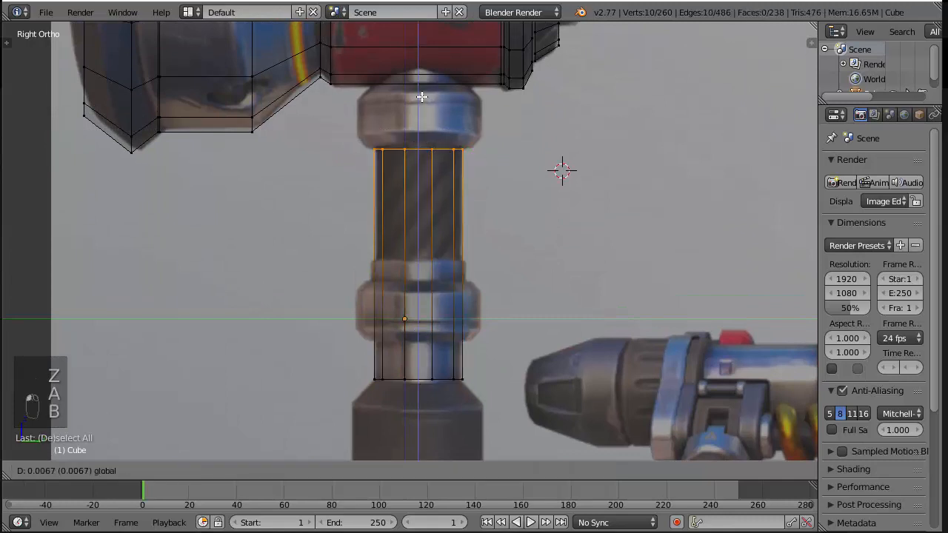
{"action": "key", "text": "e"}
{"action": "left_click", "coordinate": [419, 81]}
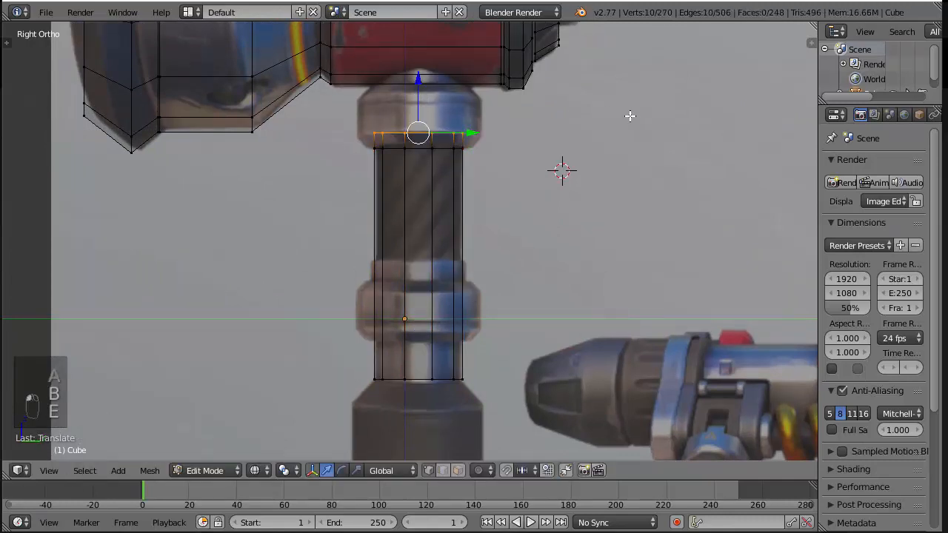
{"action": "key", "text": "s"}
{"action": "left_click", "coordinate": [622, 130]}
Extrude the widened ring straight up to form the collar's side wall
{"action": "key", "text": "e"}
{"action": "right_click", "coordinate": [600, 133]}
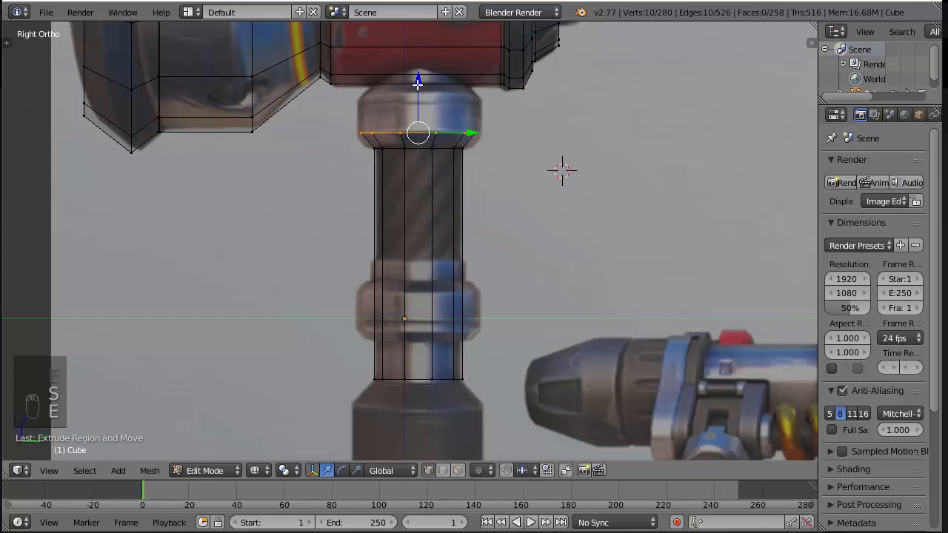
{"action": "left_click_drag", "start_coordinate": [417, 83], "coordinate": [422, 28]}
Extrude the collar's upper ring up into the hammer head and scale it down to form the top bevel
{"action": "key", "text": "e"}
{"action": "right_click", "coordinate": [664, 159]}
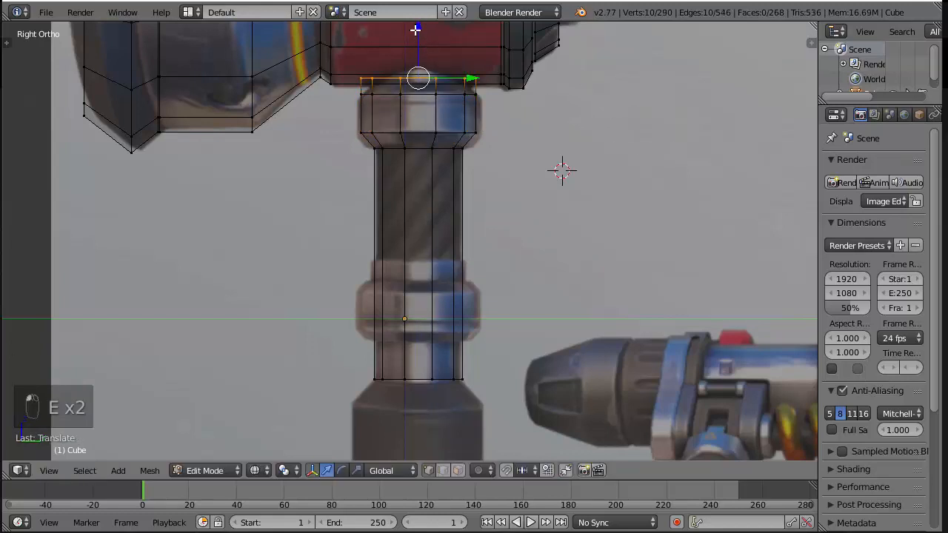
{"action": "key", "text": "s"}
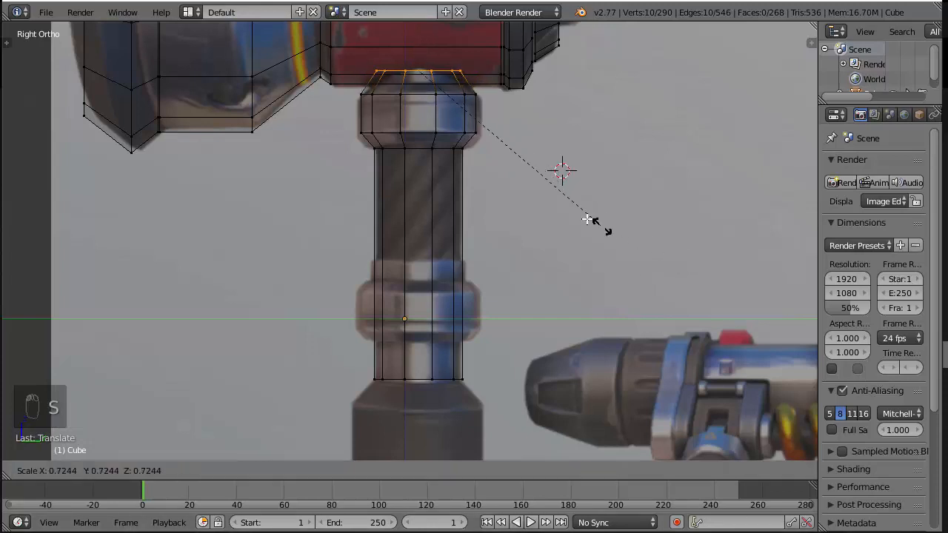
{"action": "left_click", "coordinate": [563, 208]}
{"action": "key", "text": "a"}
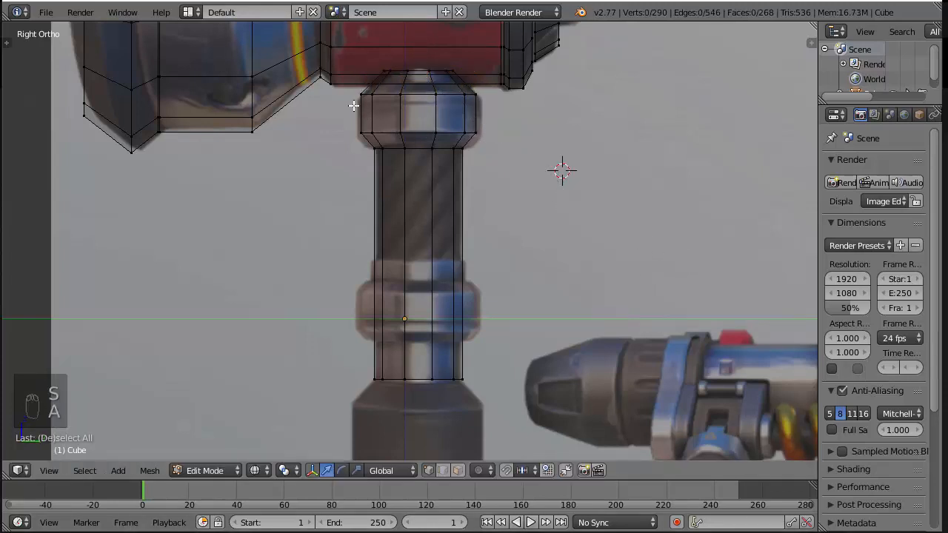
{"action": "key", "text": "z"}
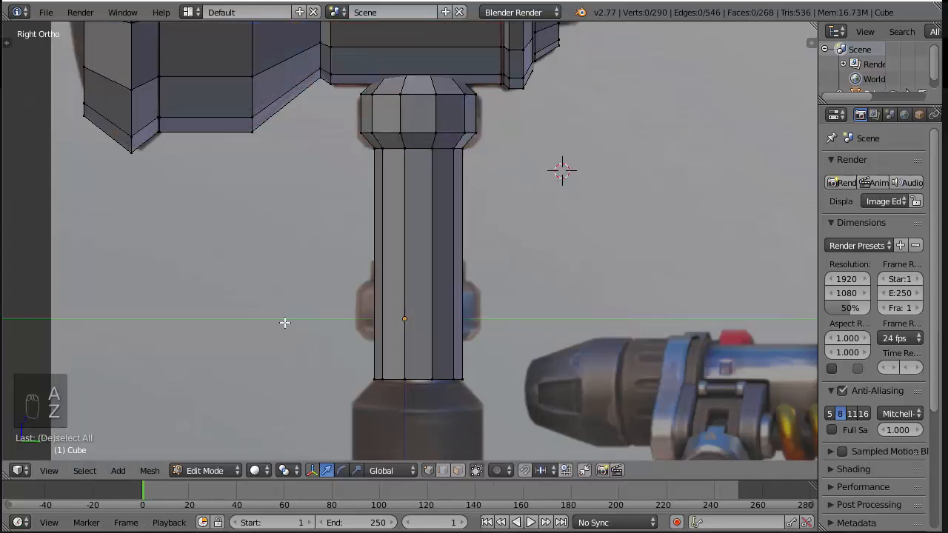
Delete the shaft's bottom ring of vertices, leaving only the collar on the handle
{"action": "key", "text": "z"}
{"action": "key", "text": "b"}
{"action": "left_click_drag", "start_coordinate": [339, 318], "coordinate": [582, 408]}
{"action": "key", "text": "x"}
{"action": "left_click", "coordinate": [562, 297]}
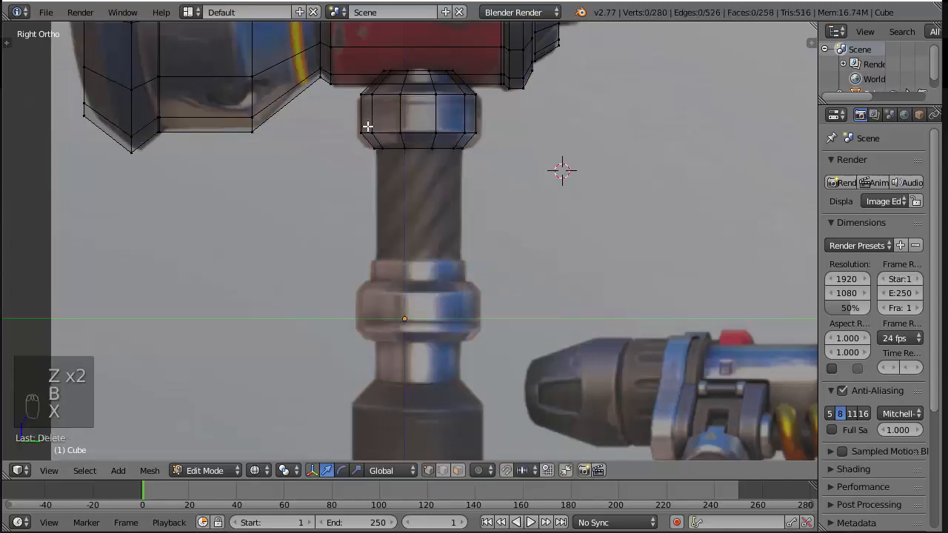
Duplicate the collar's side wall and lower bevel and move the copy down onto the reference's second collar
{"action": "key", "text": "b"}
{"action": "left_click_drag", "start_coordinate": [340, 91], "coordinate": [592, 227]}
{"action": "key", "text": "a"}
{"action": "key", "text": "b"}
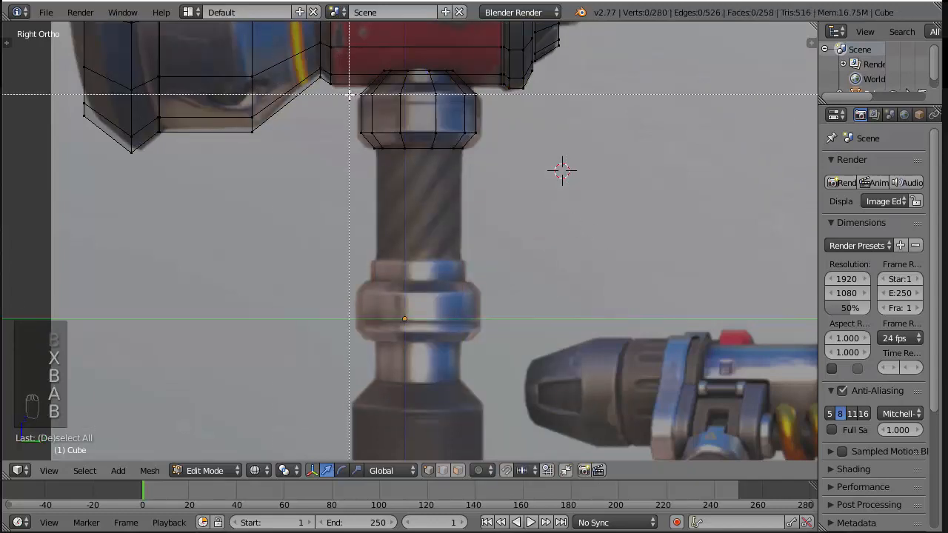
{"action": "left_click_drag", "start_coordinate": [348, 94], "coordinate": [504, 176]}
{"action": "key", "text": "shift+d"}
{"action": "right_click", "coordinate": [504, 175]}
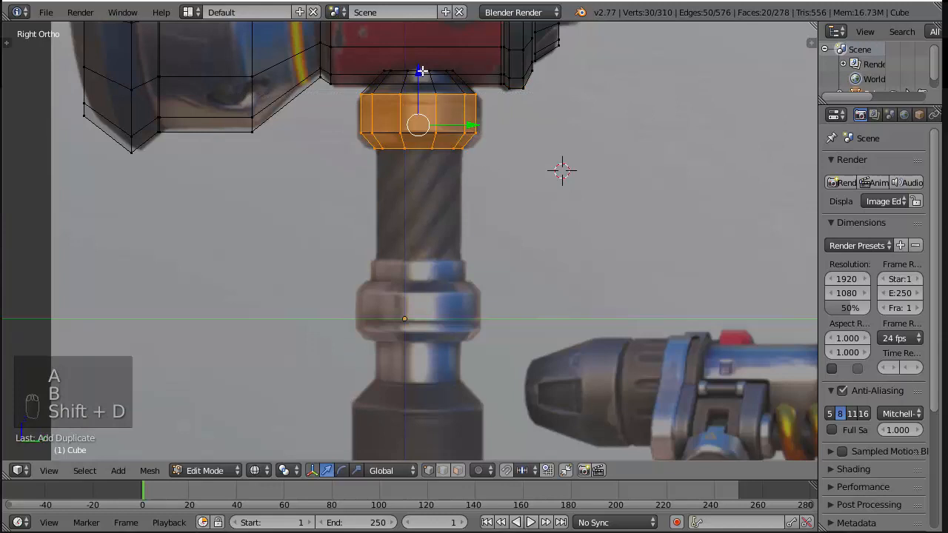
{"action": "left_click_drag", "start_coordinate": [419, 71], "coordinate": [413, 268]}
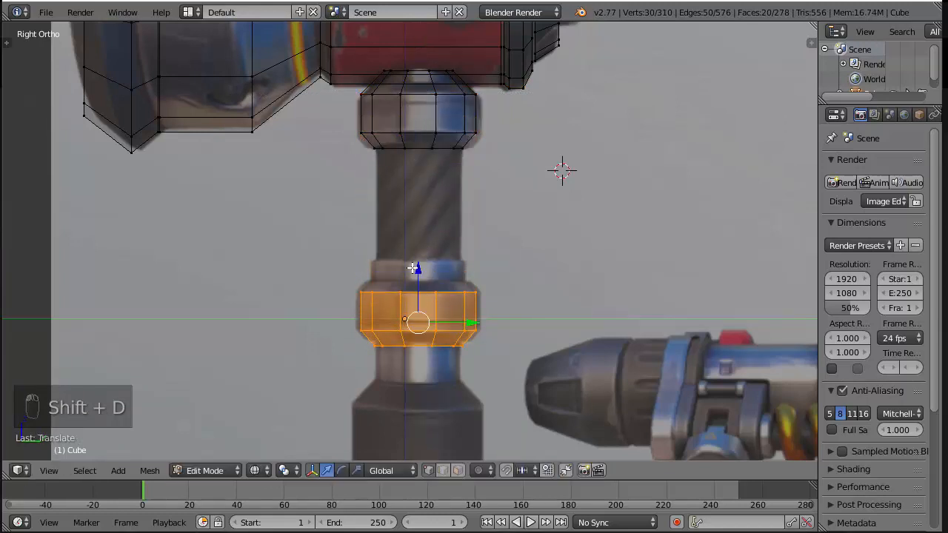
Duplicate the second collar's bottom ring and move the copy up about 0.31, just above the collar's open top
{"action": "key", "text": "a"}
{"action": "key", "text": "b"}
{"action": "left_click_drag", "start_coordinate": [338, 344], "coordinate": [533, 377]}
{"action": "key", "text": "shift+d"}
{"action": "right_click", "coordinate": [505, 361]}
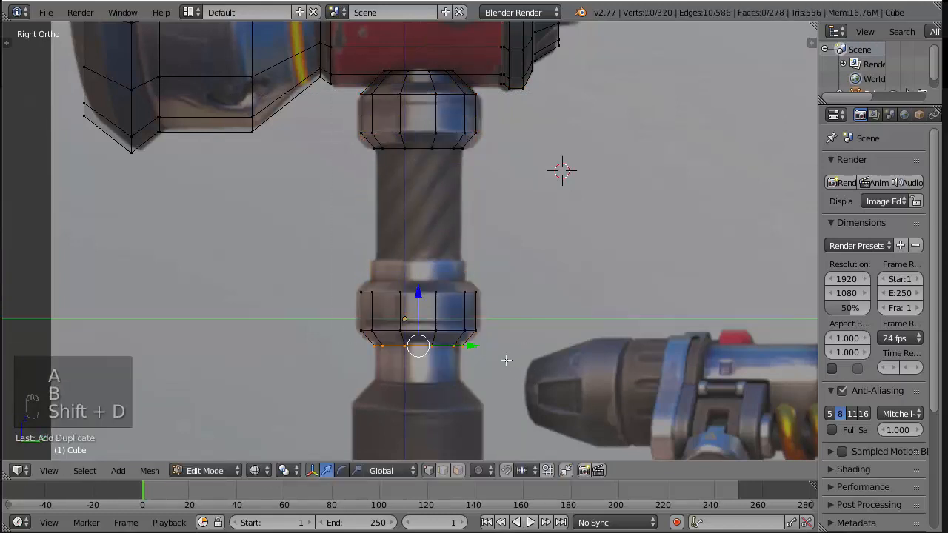
{"action": "left_click_drag", "start_coordinate": [416, 293], "coordinate": [417, 224]}
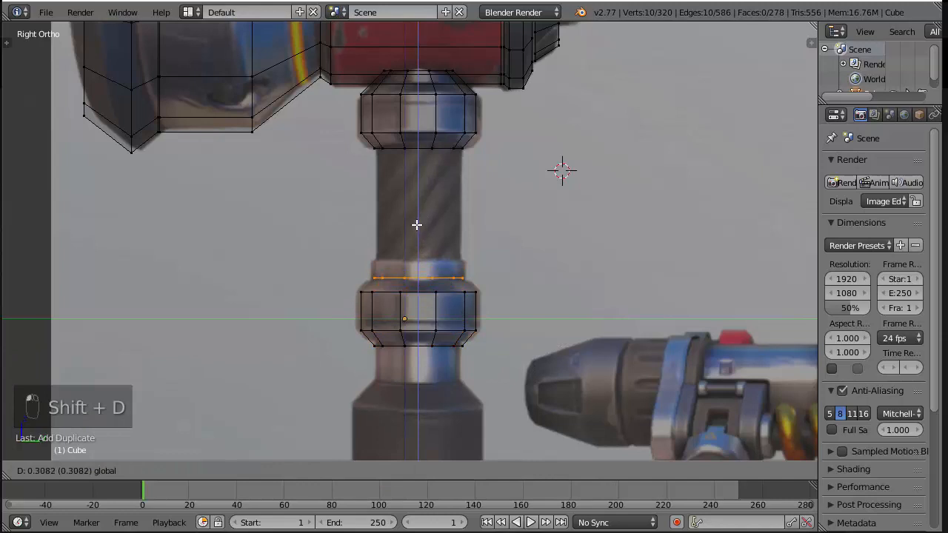
Bridge the new ring with the second collar's top edge loop to form its upper bevel, and clear the selection
{"action": "key", "text": "z"}
{"action": "middle_click_drag", "start_coordinate": [422, 285], "coordinate": [457, 333]}
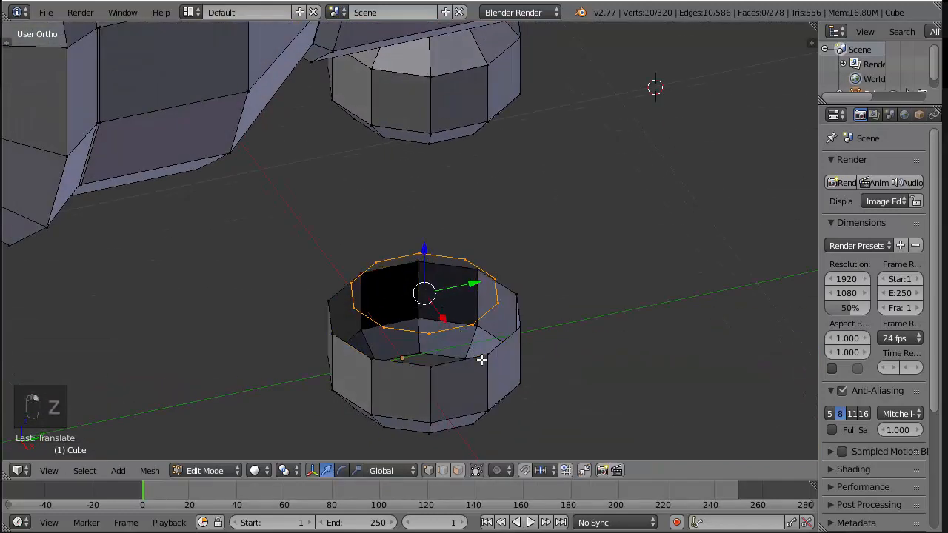
{"action": "key", "text": "ctrl+z"}
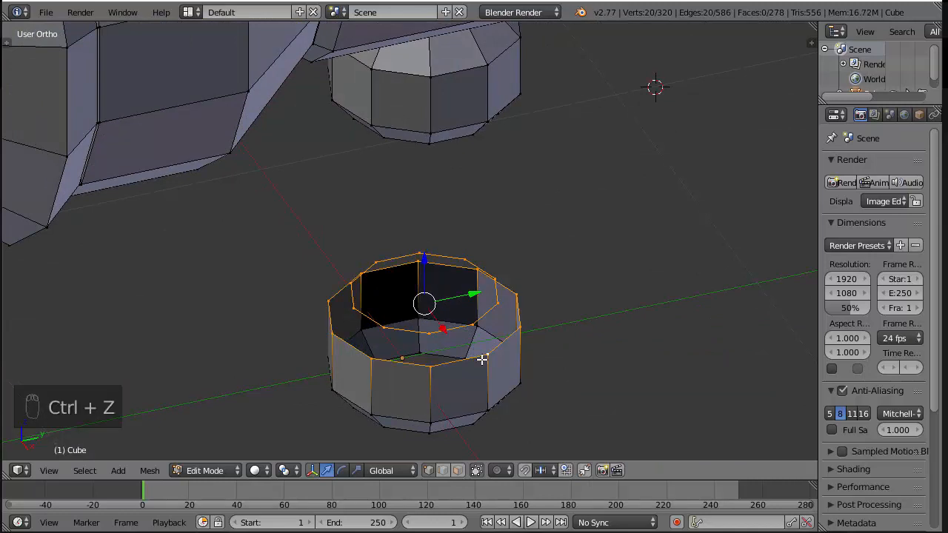
{"action": "key", "text": "space"}
{"action": "type", "text": "bridg"}
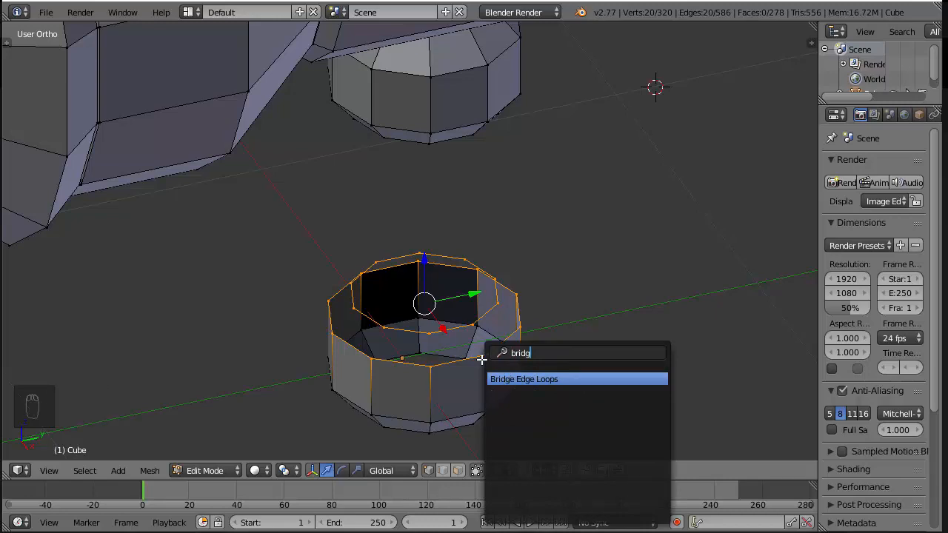
{"action": "key", "text": "Return"}
{"action": "scroll", "coordinate": [501, 304], "scroll_direction": "up", "scroll_amount": 2}
{"action": "middle_click_drag", "start_coordinate": [499, 301], "coordinate": [530, 291]}
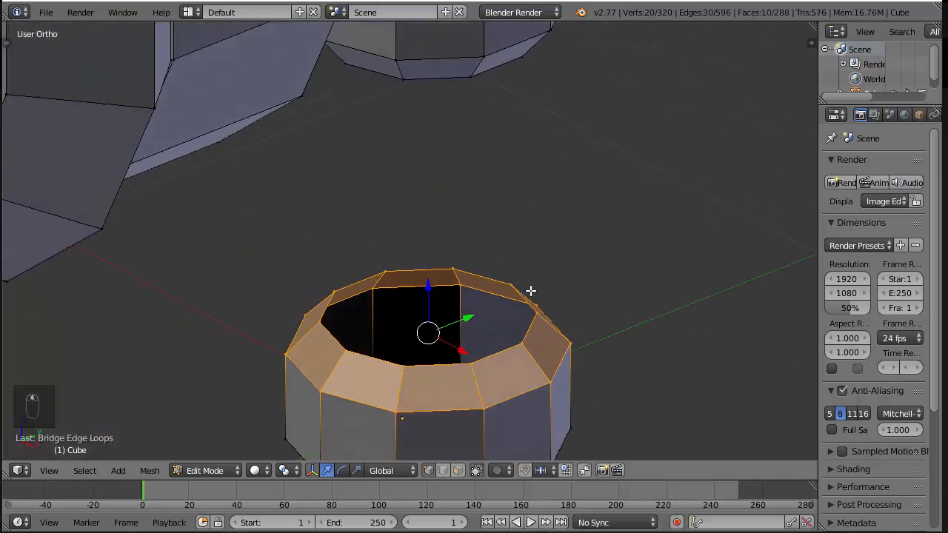
{"action": "key", "text": "KP_3"}
{"action": "scroll", "coordinate": [432, 220], "scroll_direction": "down", "scroll_amount": 2}
{"action": "key", "text": "a"}
{"action": "key", "text": "a"}
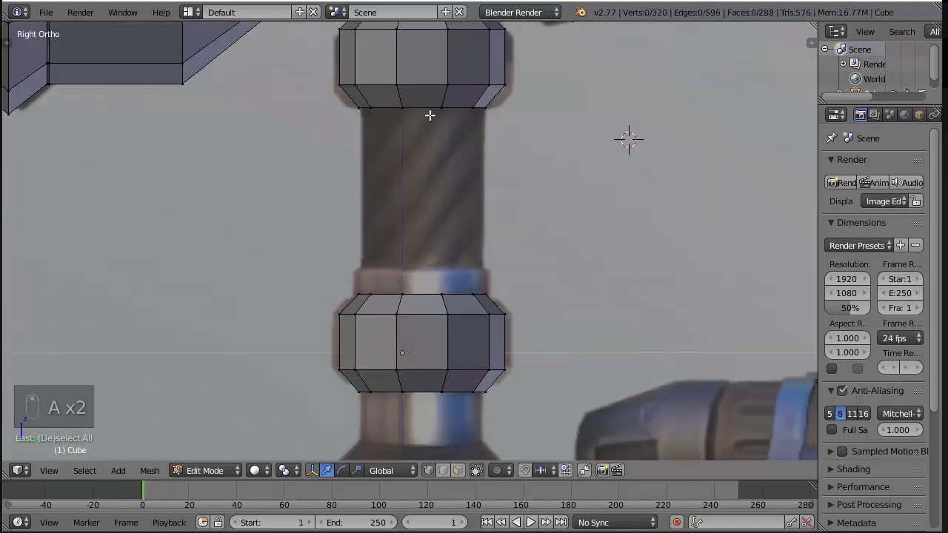
Bridge the upper collar's bottom ring with the second collar's top ring to form the shaft between them
{"action": "right_click", "coordinate": [430, 115], "text": "alt"}
{"action": "right_click", "coordinate": [459, 283], "text": "alt+shift"}
{"action": "key", "text": "space"}
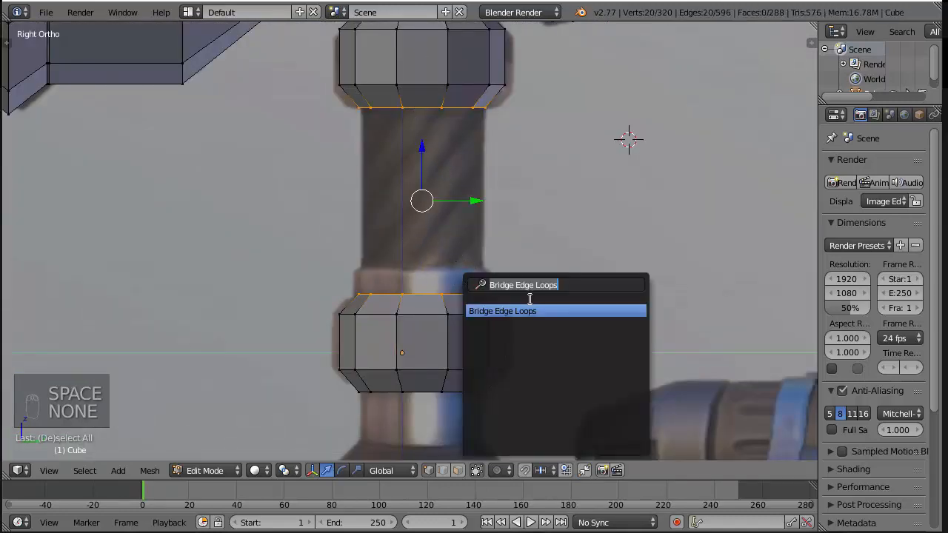
{"action": "key", "text": "Return"}
{"action": "scroll", "coordinate": [510, 326], "scroll_direction": "down", "scroll_amount": 3}
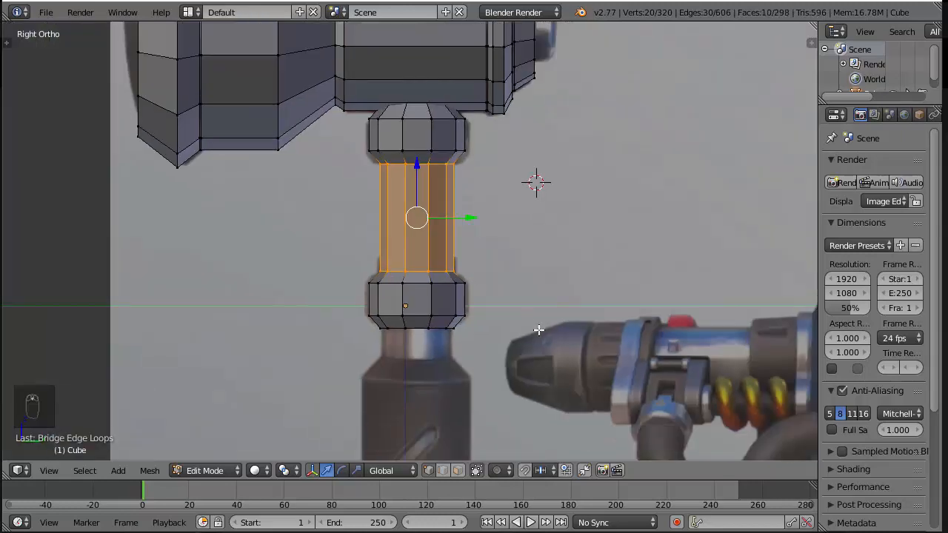
Try to extrude the second collar's bottom ring downward, and delete the extruded vertices
{"action": "scroll", "coordinate": [475, 365], "scroll_direction": "up", "scroll_amount": 2}
{"action": "middle_click_drag", "start_coordinate": [475, 365], "coordinate": [465, 282], "text": "shift"}
{"action": "key", "text": "a"}
{"action": "right_click", "coordinate": [394, 279], "text": "alt"}
{"action": "right_click", "coordinate": [457, 286], "text": "alt"}
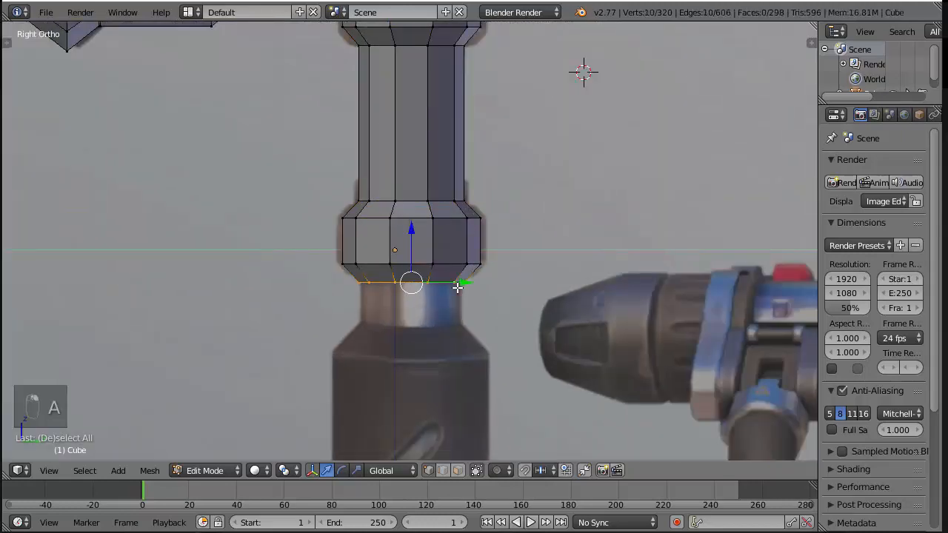
{"action": "key", "text": "e"}
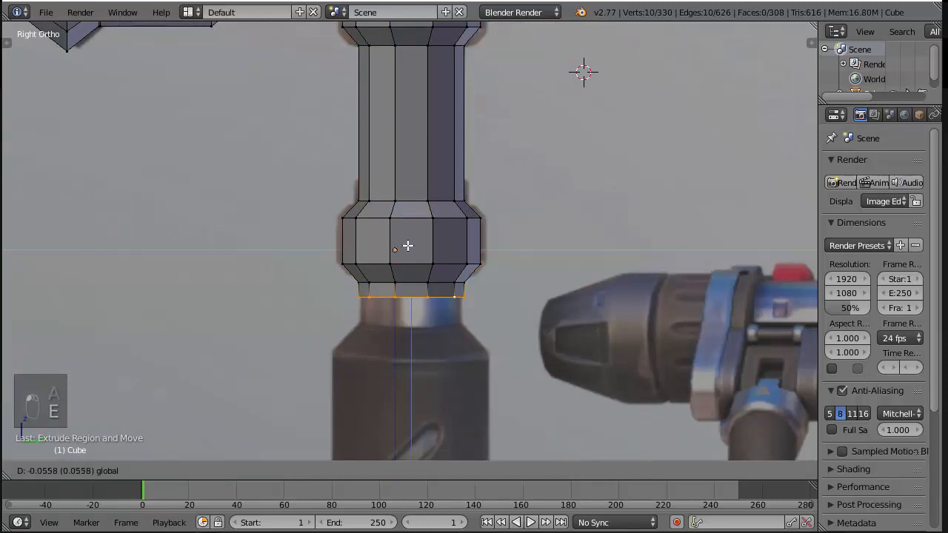
{"action": "left_click", "coordinate": [406, 260]}
{"action": "key", "text": "x"}
{"action": "left_click", "coordinate": [589, 252]}
Add a horizontal edge loop around the shaft between the two collars, near its middle
{"action": "scroll", "coordinate": [592, 260], "scroll_direction": "down", "scroll_amount": 5}
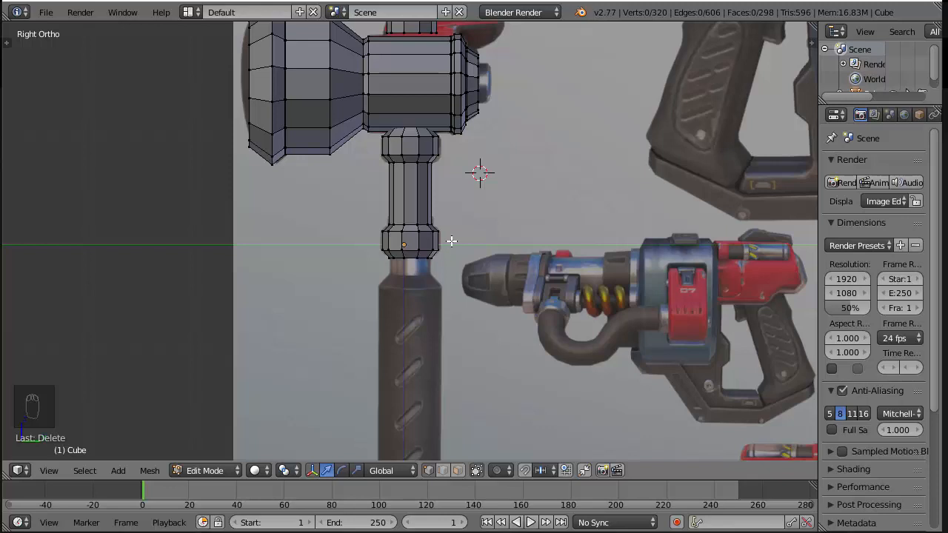
{"action": "scroll", "coordinate": [451, 241], "scroll_direction": "up", "scroll_amount": 4}
{"action": "scroll", "coordinate": [423, 164], "scroll_direction": "down", "scroll_amount": 4}
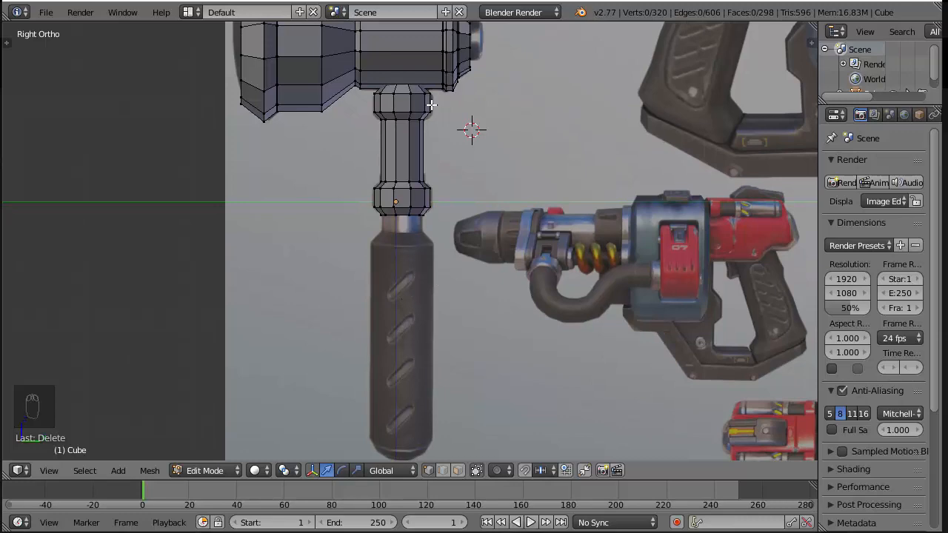
{"action": "scroll", "coordinate": [447, 130], "scroll_direction": "up", "scroll_amount": 2}
{"action": "key", "text": "z"}
{"action": "scroll", "coordinate": [428, 286], "scroll_direction": "up", "scroll_amount": 2}
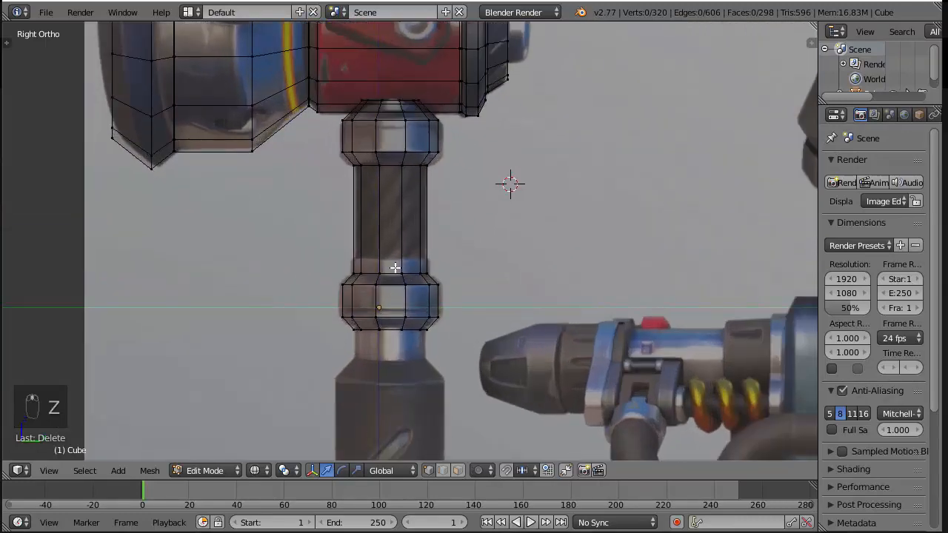
{"action": "key", "text": "ctrl+r"}
{"action": "left_click", "coordinate": [410, 215]}
Try deleting the shaft's middle loop, and undo back to the shaft with its loop cut
{"action": "key", "text": "x"}
{"action": "left_click", "coordinate": [408, 218]}
{"action": "right_click", "coordinate": [402, 167], "text": "alt"}
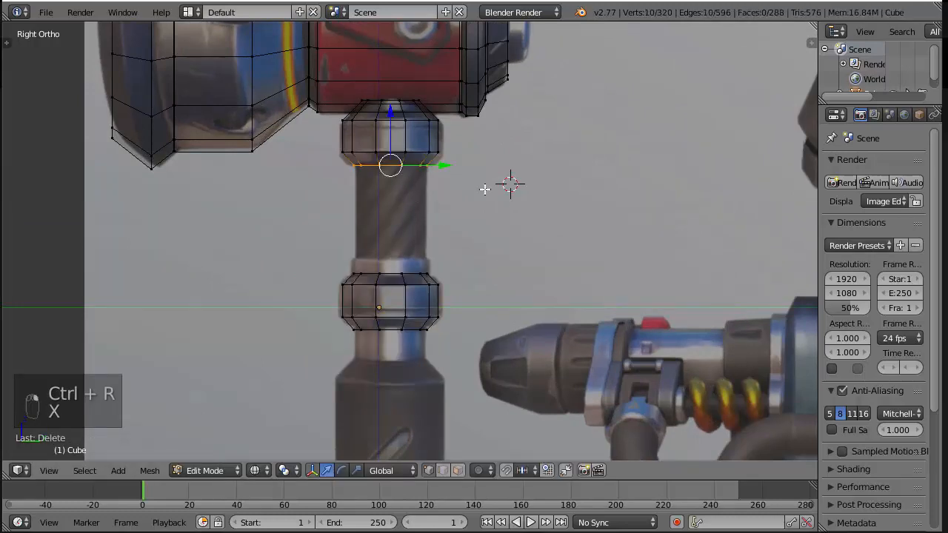
{"action": "key", "text": "z"}
{"action": "mouse_move", "coordinate": [510, 207]}
{"action": "middle_mouse_down"}
{"action": "mouse_move", "coordinate": [550, 148]}
{"action": "mouse_move", "coordinate": [423, 140]}
{"action": "middle_mouse_up"}
{"action": "key", "text": "ctrl+z"}
{"action": "key", "text": "ctrl+z"}
{"action": "key", "text": "ctrl+z"}
{"action": "key", "text": "ctrl+z"}
{"action": "key", "text": "ctrl+z"}
{"action": "key", "text": "ctrl+z"}
{"action": "key", "text": "ctrl+z"}
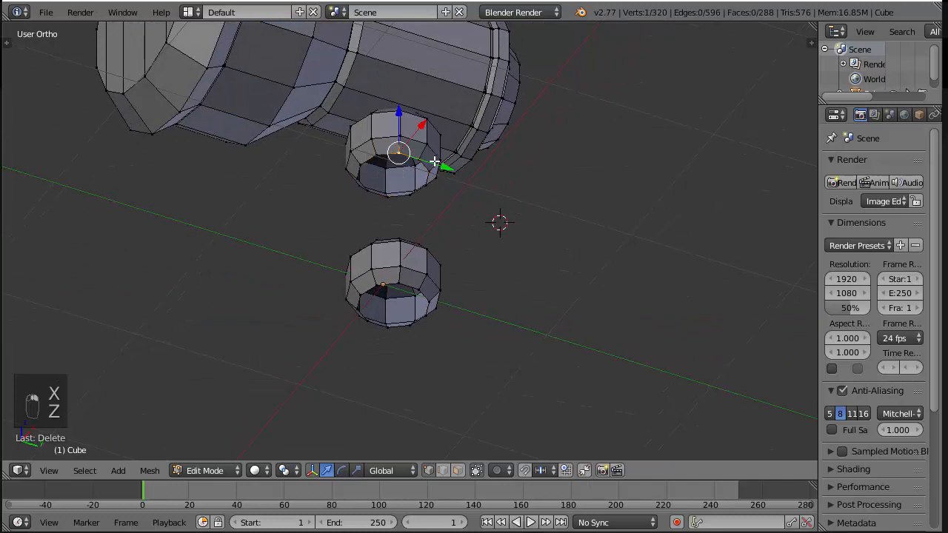
Fill the second collar's open bottom with a row of faces, starting from one edge of the hole
{"action": "right_click", "coordinate": [421, 285]}
{"action": "key", "text": "f"}
{"action": "key", "text": "f"}
{"action": "key", "text": "f"}
{"action": "key", "text": "f"}
{"action": "key", "text": "f"}
{"action": "key", "text": "f"}
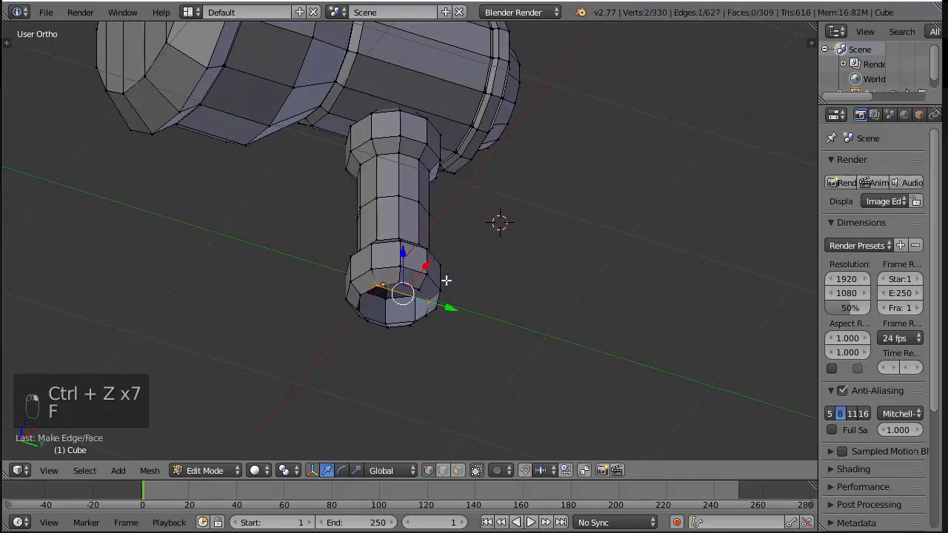
Duplicate the second collar's capped bottom ring and move the copy down slightly, just below the collar
{"action": "key", "text": "KP_3"}
{"action": "scroll", "coordinate": [453, 311], "scroll_direction": "down", "scroll_amount": 3}
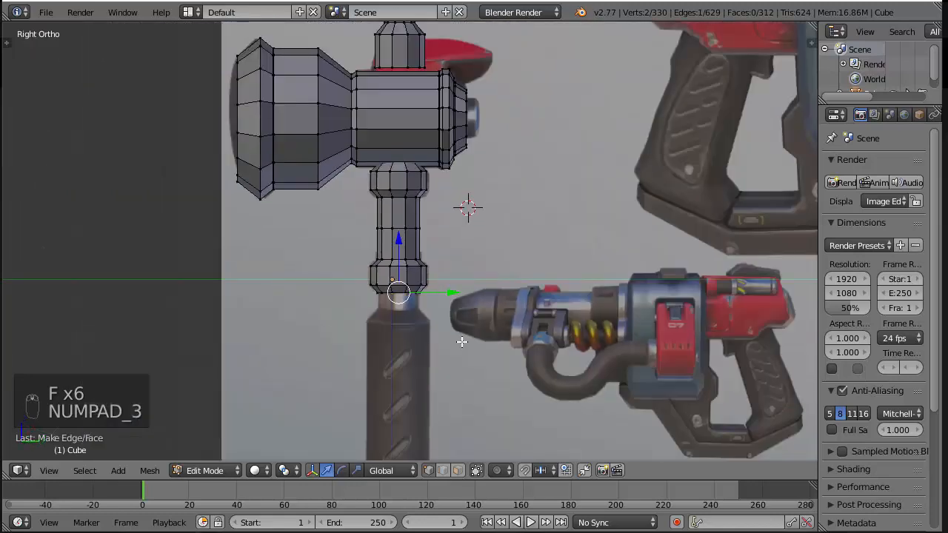
{"action": "middle_click_drag", "start_coordinate": [461, 338], "coordinate": [487, 165], "text": "shift"}
{"action": "scroll", "coordinate": [470, 161], "scroll_direction": "up", "scroll_amount": 3}
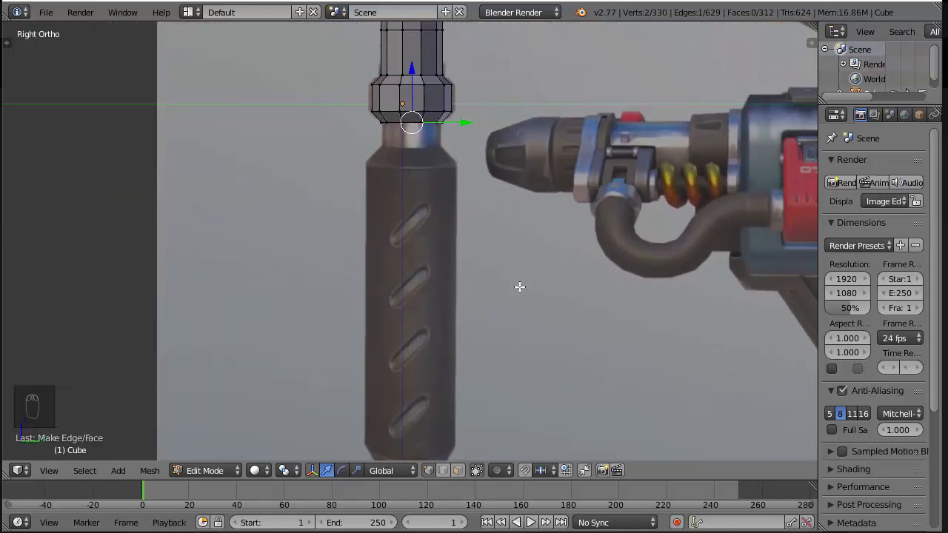
{"action": "middle_click_drag", "start_coordinate": [520, 288], "coordinate": [530, 207], "text": "shift"}
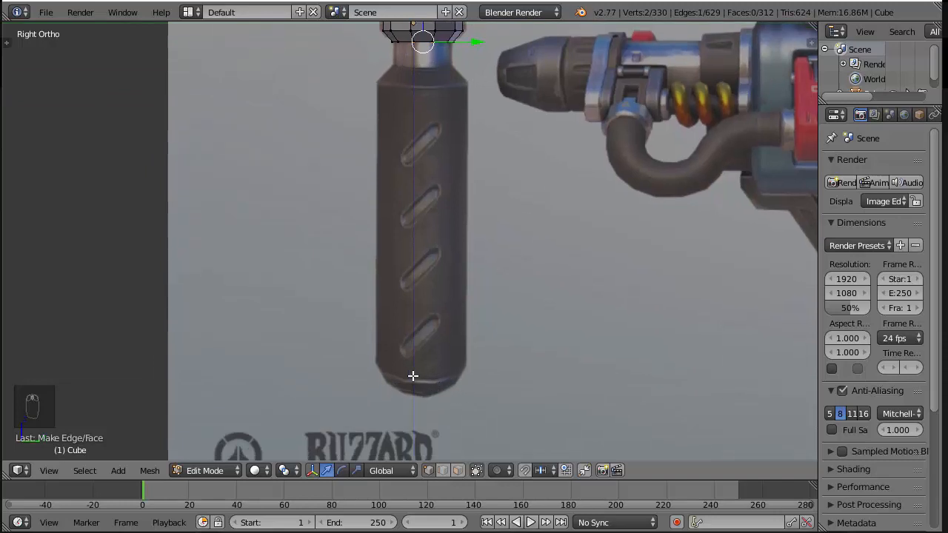
{"action": "middle_click_drag", "start_coordinate": [432, 109], "coordinate": [417, 209], "text": "shift"}
{"action": "scroll", "coordinate": [416, 210], "scroll_direction": "up", "scroll_amount": 2}
{"action": "key", "text": "z"}
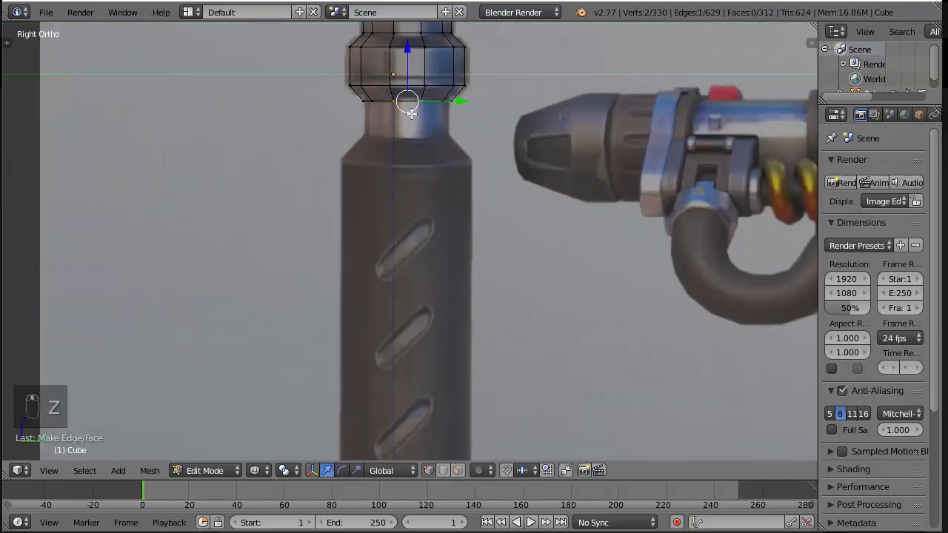
{"action": "right_click", "coordinate": [408, 101], "text": "alt"}
{"action": "key", "text": "z"}
{"action": "key", "text": "a"}
{"action": "key", "text": "z"}
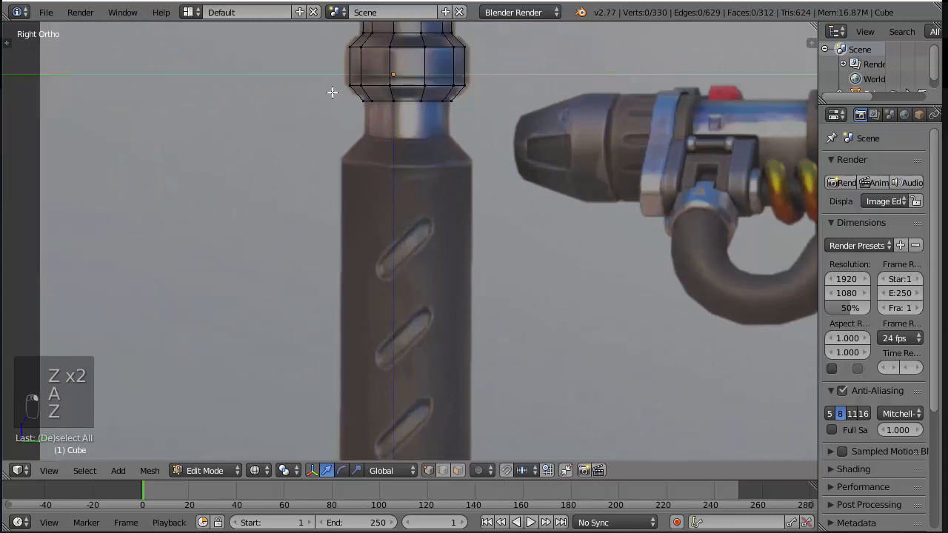
{"action": "key", "text": "b"}
{"action": "left_click_drag", "start_coordinate": [339, 89], "coordinate": [591, 157]}
{"action": "key", "text": "shift+d"}
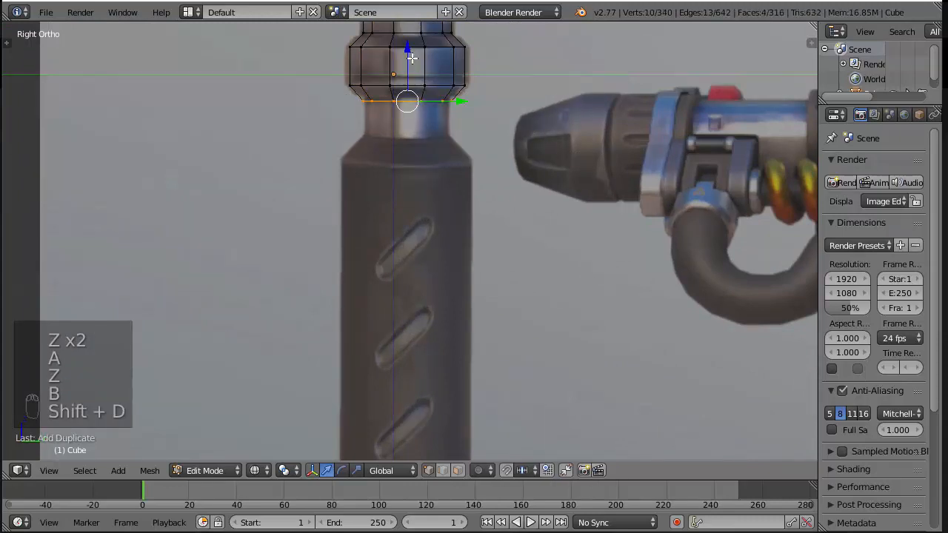
{"action": "left_click_drag", "start_coordinate": [406, 51], "coordinate": [407, 52]}
{"action": "scroll", "coordinate": [419, 54], "scroll_direction": "up", "scroll_amount": 2}
{"action": "middle_click_drag", "start_coordinate": [429, 57], "coordinate": [421, 180], "text": "shift"}
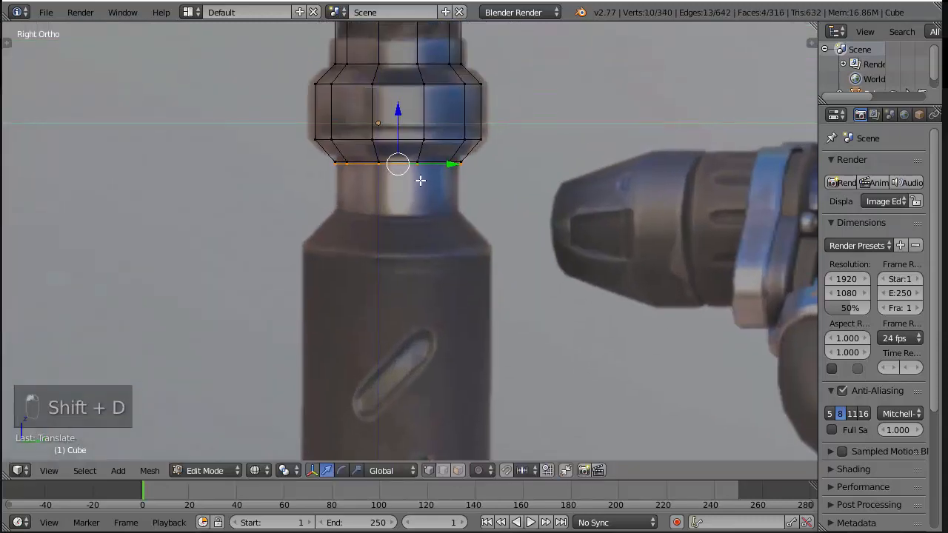
Extrude the copied ring down about 0.16 for the neck, and extrude again to the grip's shoulder, scaling it about 1.5
{"action": "key", "text": "e"}
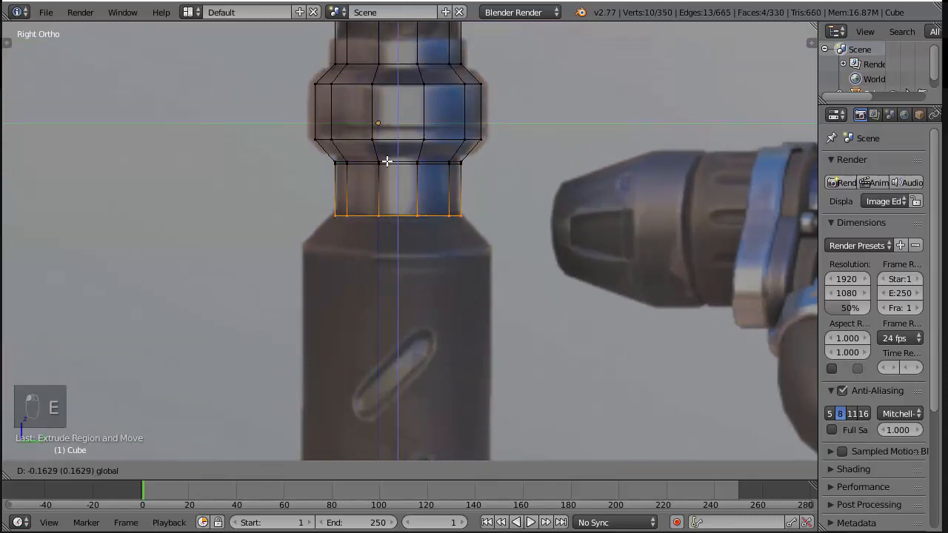
{"action": "left_click", "coordinate": [387, 158]}
{"action": "key", "text": "e"}
{"action": "right_click", "coordinate": [388, 160]}
{"action": "left_click_drag", "start_coordinate": [387, 160], "coordinate": [387, 201]}
{"action": "key", "text": "s"}
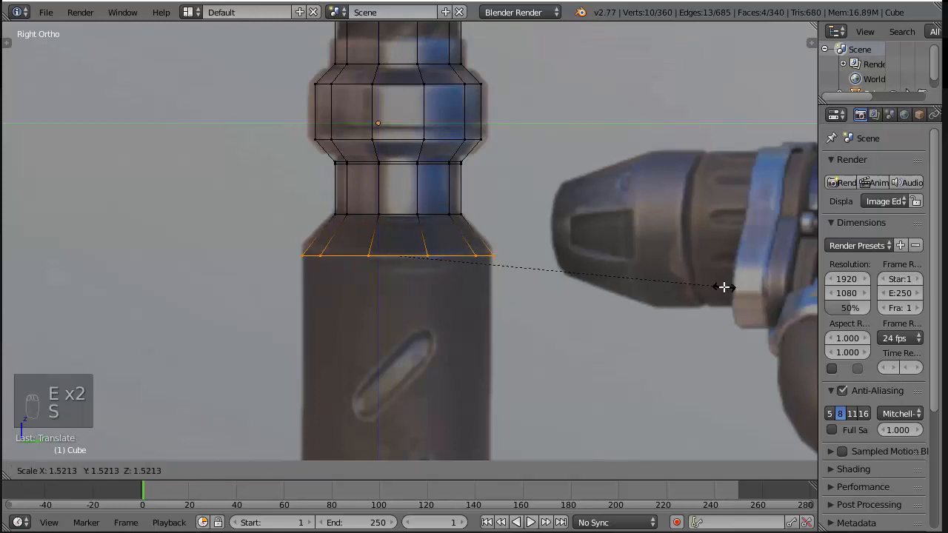
{"action": "left_click", "coordinate": [715, 284]}
Duplicate the flared bottom ring at the grip's shoulder and move the copy down slightly
{"action": "scroll", "coordinate": [553, 270], "scroll_direction": "down", "scroll_amount": 3}
{"action": "scroll", "coordinate": [552, 269], "scroll_direction": "up", "scroll_amount": 4}
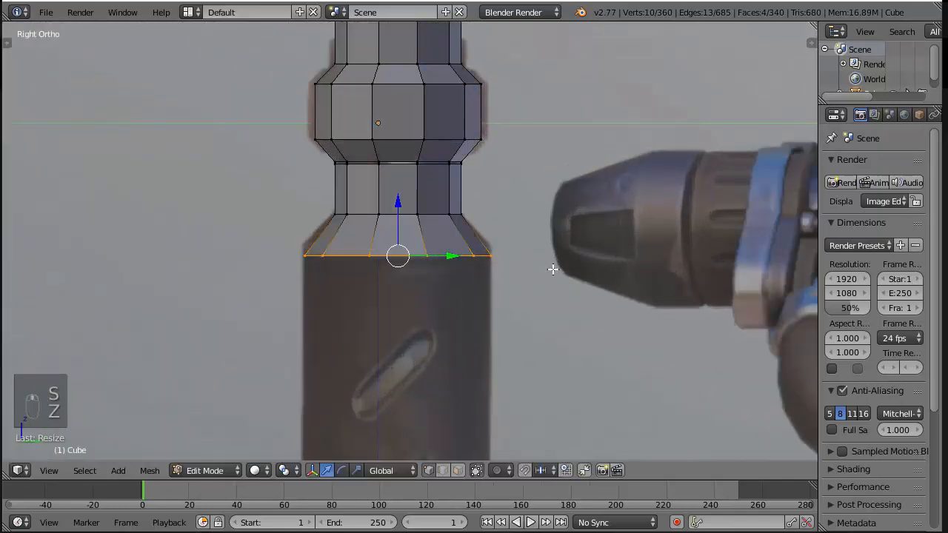
{"action": "middle_click_drag", "start_coordinate": [552, 269], "coordinate": [573, 201]}
{"action": "key", "text": "z"}
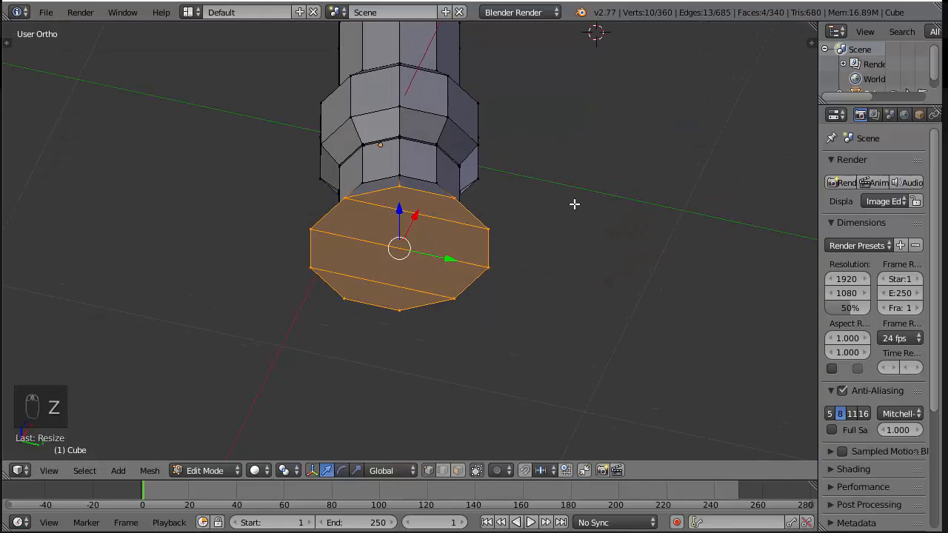
{"action": "key", "text": "KP_3"}
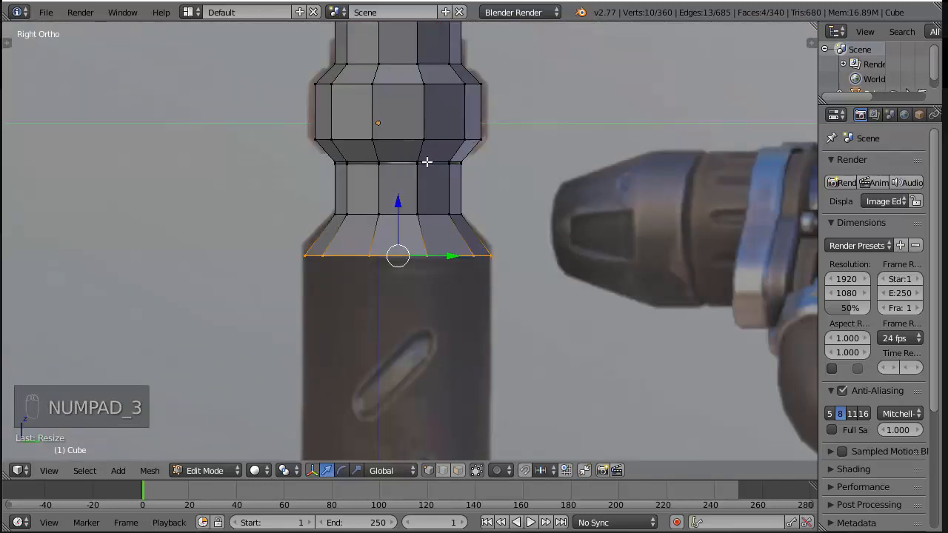
{"action": "key", "text": "z"}
{"action": "middle_click_drag", "start_coordinate": [550, 277], "coordinate": [540, 173], "text": "shift"}
{"action": "key", "text": "shift+d"}
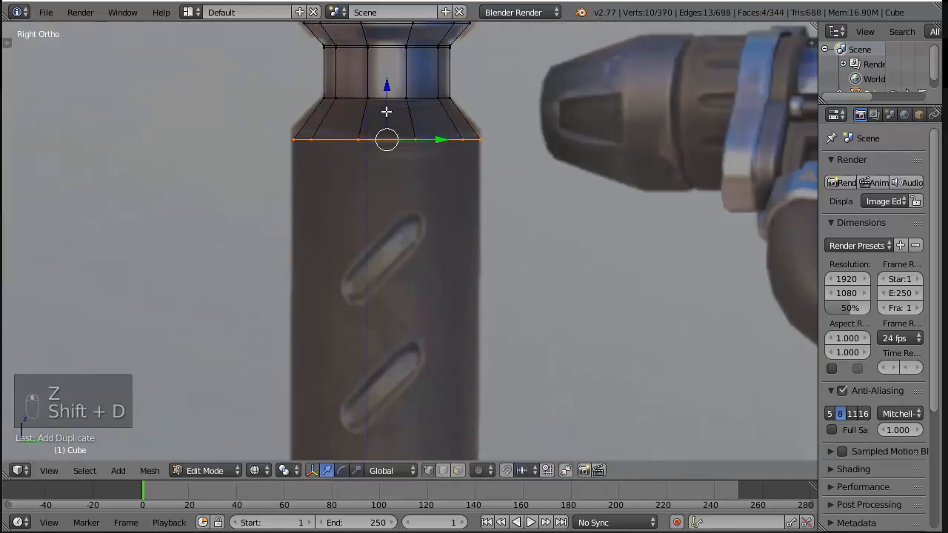
{"action": "left_click_drag", "start_coordinate": [386, 84], "coordinate": [376, 265]}
Extrude the copied ring down along the reference grip to where its lower end starts to taper
{"action": "key", "text": "e"}
{"action": "left_click", "coordinate": [387, 87]}
{"action": "scroll", "coordinate": [415, 282], "scroll_direction": "down", "scroll_amount": 4}
{"action": "middle_click_drag", "start_coordinate": [488, 296], "coordinate": [457, 108], "text": "shift"}
{"action": "left_click_drag", "start_coordinate": [396, 52], "coordinate": [399, 250]}
{"action": "scroll", "coordinate": [400, 250], "scroll_direction": "up", "scroll_amount": 6}
Duplicate the grip's bottom ring and move the copy just below it
{"action": "key", "text": "shift+d"}
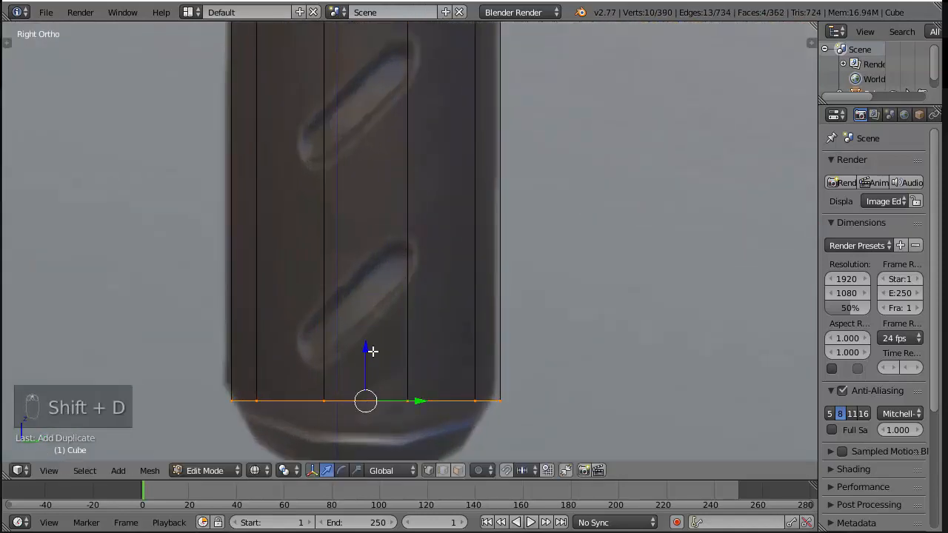
{"action": "right_click", "coordinate": [366, 353]}
{"action": "middle_click_drag", "start_coordinate": [397, 371], "coordinate": [407, 298], "text": "shift"}
Extrude the copied ring down to the reference's tip, scale it down into a tapered end cap, and save the file
{"action": "key", "text": "e"}
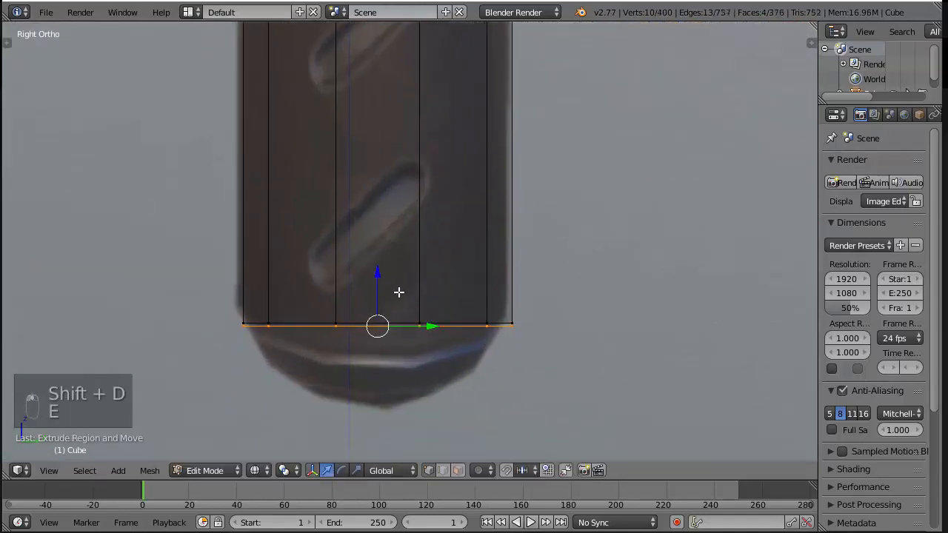
{"action": "left_click", "coordinate": [363, 362]}
{"action": "key", "text": "s"}
{"action": "key", "text": "s"}
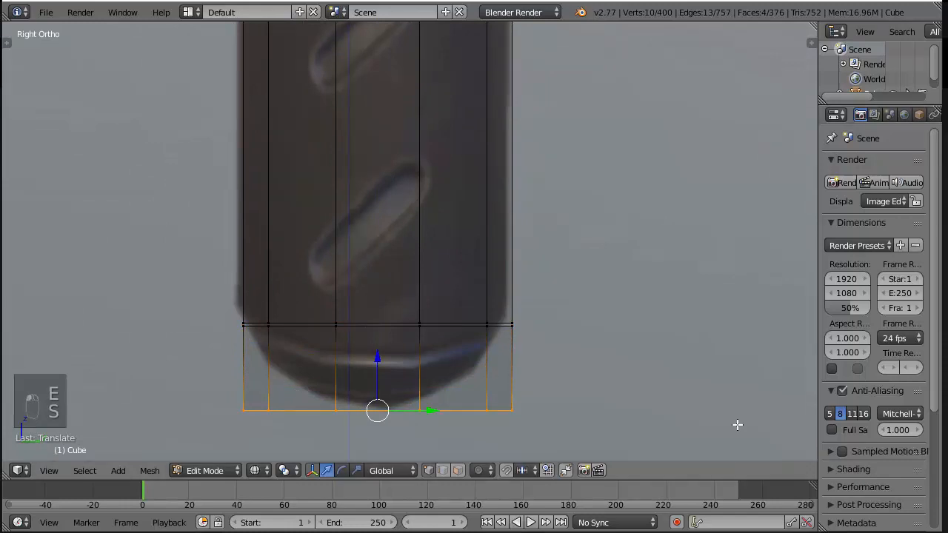
{"action": "left_click", "coordinate": [522, 379]}
{"action": "key", "text": "z"}
{"action": "mouse_move", "coordinate": [512, 379]}
{"action": "middle_mouse_down"}
{"action": "mouse_move", "coordinate": [585, 269]}
{"action": "mouse_move", "coordinate": [620, 298]}
{"action": "mouse_move", "coordinate": [594, 252]}
{"action": "mouse_move", "coordinate": [577, 330]}
{"action": "middle_mouse_up"}
{"action": "key", "text": "s"}
{"action": "left_click", "coordinate": [725, 234]}
{"action": "scroll", "coordinate": [610, 257], "scroll_direction": "down", "scroll_amount": 4}
{"action": "left_click_drag", "start_coordinate": [412, 263], "coordinate": [412, 256]}
{"action": "key", "text": "ctrl+s"}
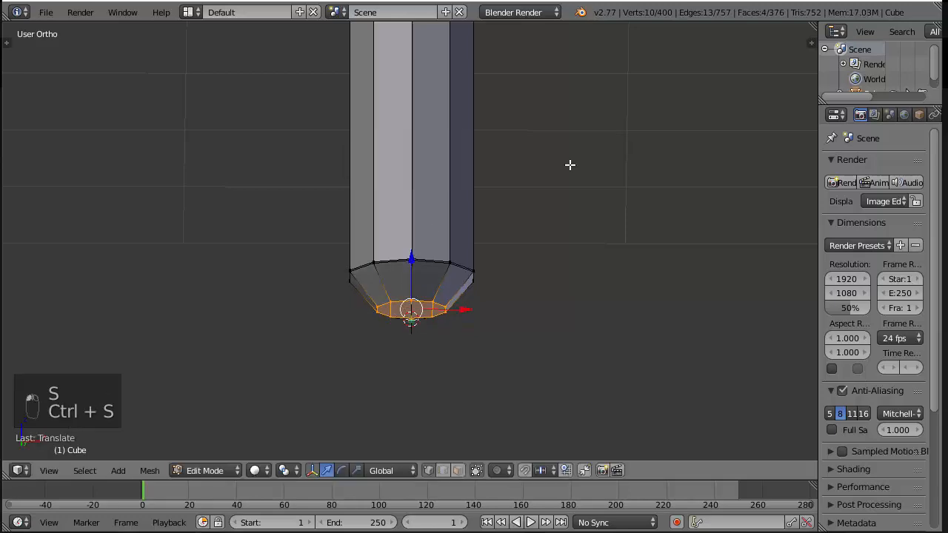
Clear the selection and check the whole hammer from several angles and against the reference in solid and wireframe shading
{"action": "key", "text": "KP_3"}
{"action": "scroll", "coordinate": [446, 160], "scroll_direction": "up", "scroll_amount": 4}
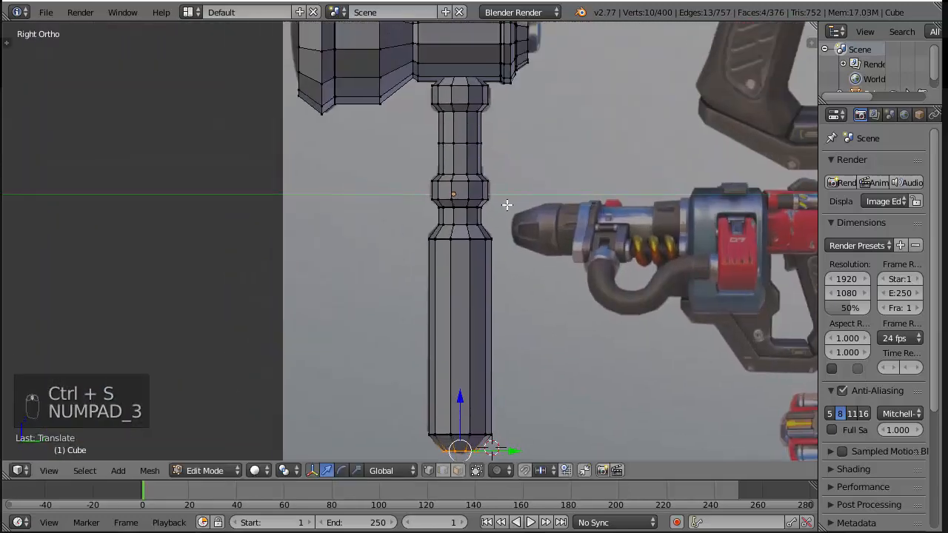
{"action": "middle_click_drag", "start_coordinate": [508, 205], "coordinate": [584, 244]}
{"action": "key", "text": "a"}
{"action": "key", "text": "a"}
{"action": "scroll", "coordinate": [534, 257], "scroll_direction": "down", "scroll_amount": 3}
{"action": "scroll", "coordinate": [534, 256], "scroll_direction": "up", "scroll_amount": 3}
{"action": "middle_click_drag", "start_coordinate": [478, 256], "coordinate": [374, 237]}
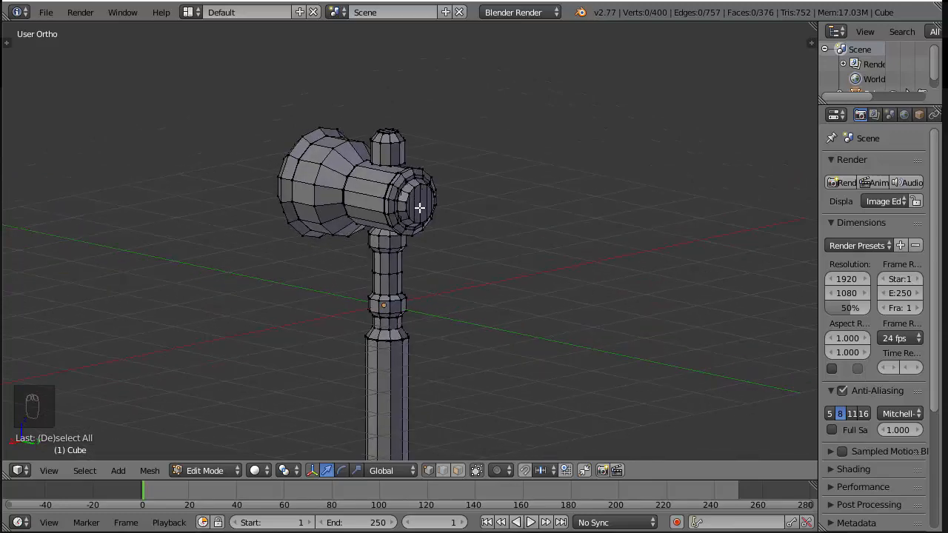
{"action": "middle_click_drag", "start_coordinate": [398, 189], "coordinate": [378, 135]}
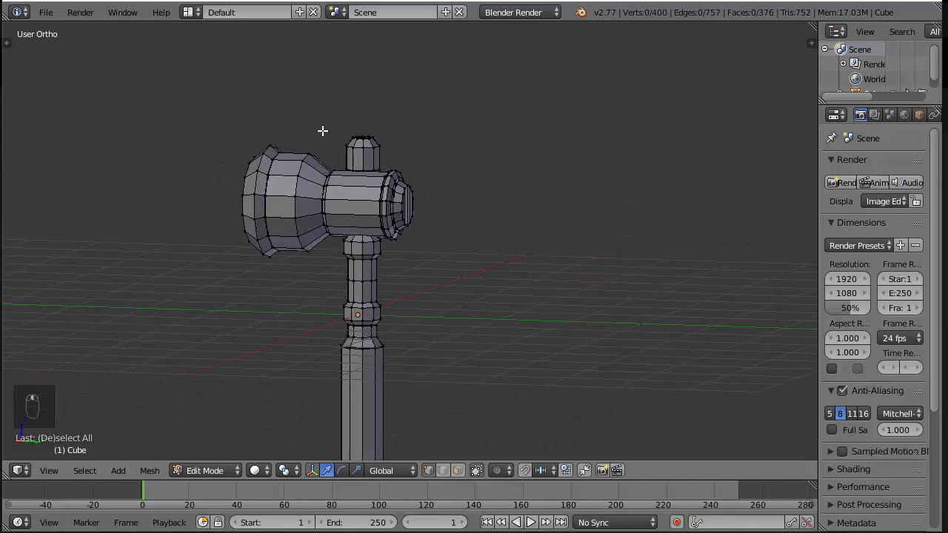
{"action": "key", "text": "KP_3"}
{"action": "key", "text": "z"}
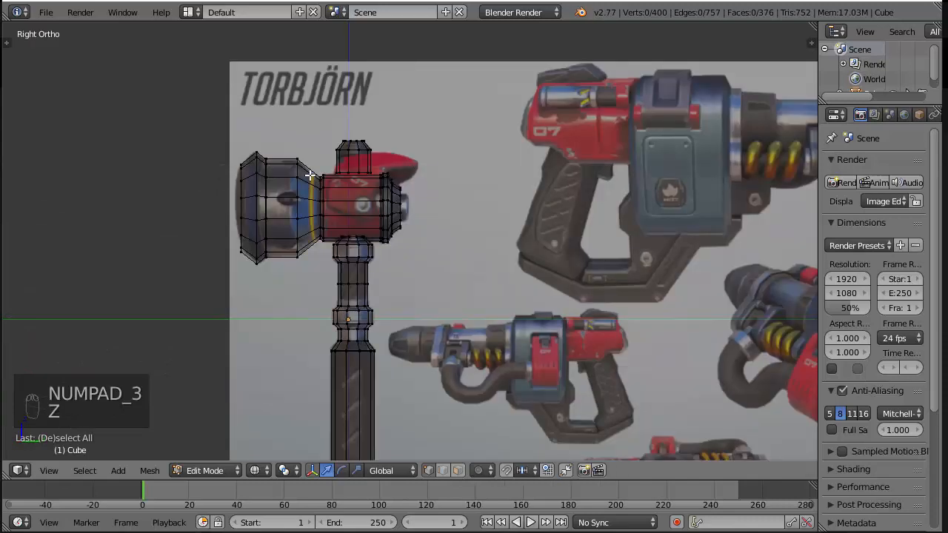
{"action": "key", "text": "z"}
{"action": "middle_click_drag", "start_coordinate": [423, 205], "coordinate": [438, 254]}
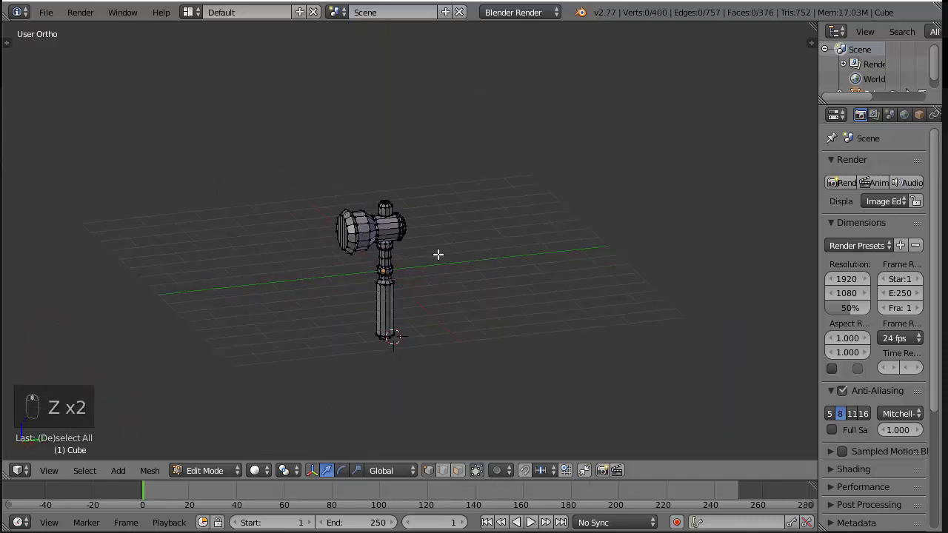
{"action": "scroll", "coordinate": [422, 253], "scroll_direction": "up", "scroll_amount": 5}
{"action": "middle_click_drag", "start_coordinate": [162, 272], "coordinate": [362, 236]}
{"action": "key", "text": "KP_3"}
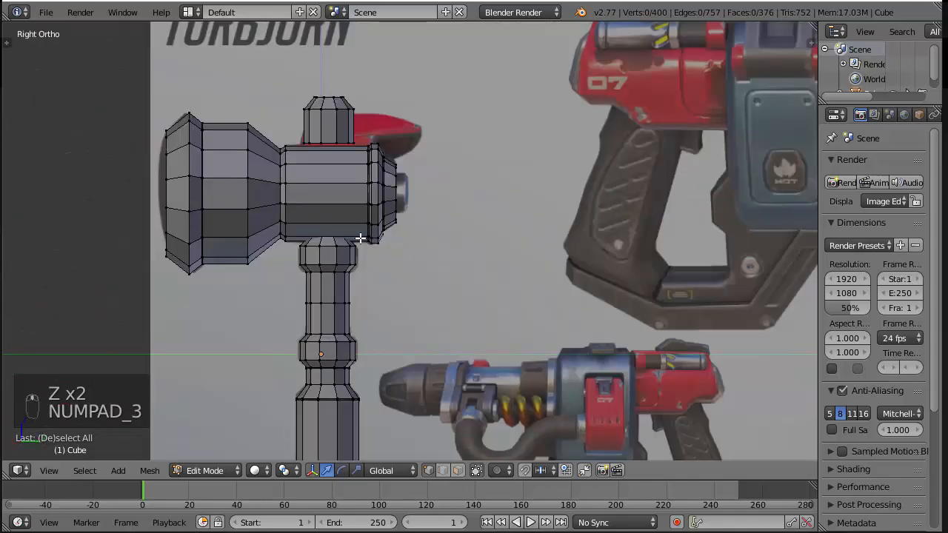
{"action": "scroll", "coordinate": [427, 259], "scroll_direction": "down", "scroll_amount": 2}
{"action": "key", "text": "z"}
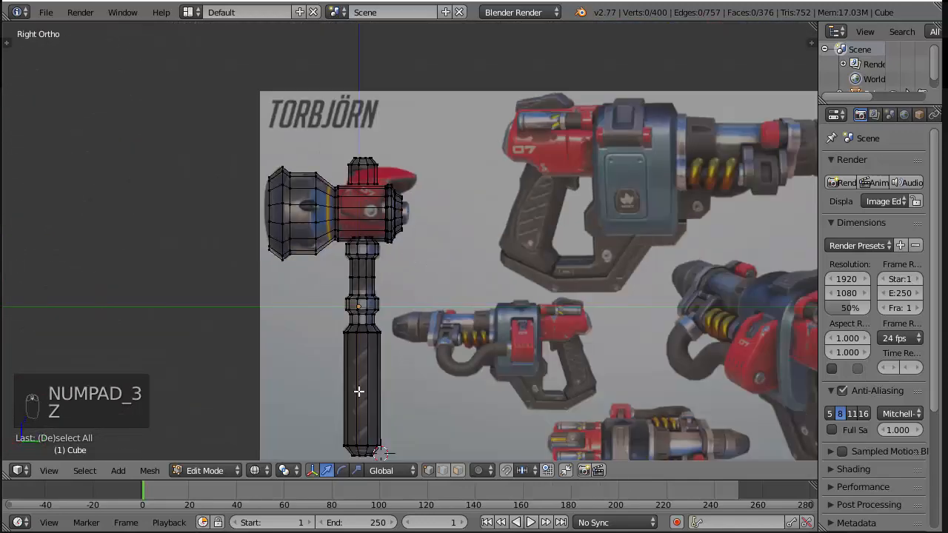
{"action": "scroll", "coordinate": [393, 356], "scroll_direction": "up", "scroll_amount": 6}
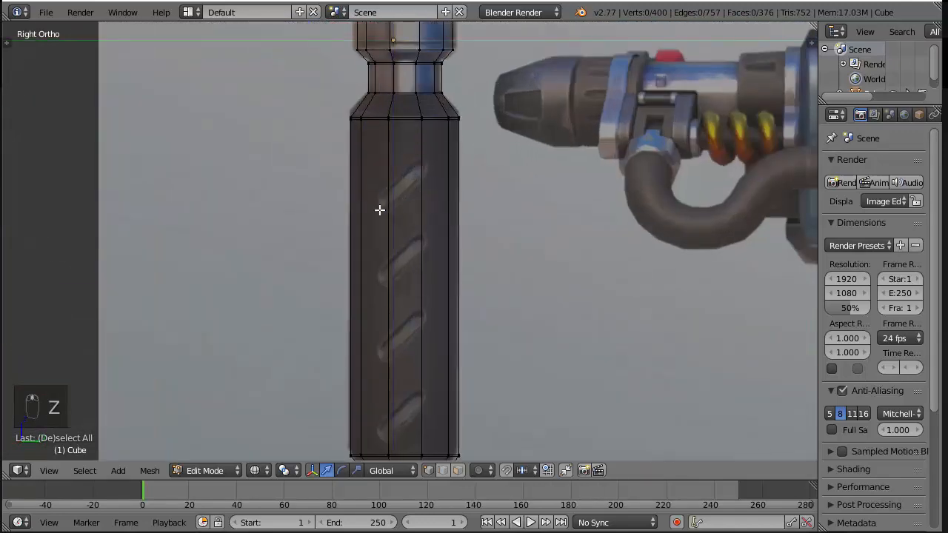
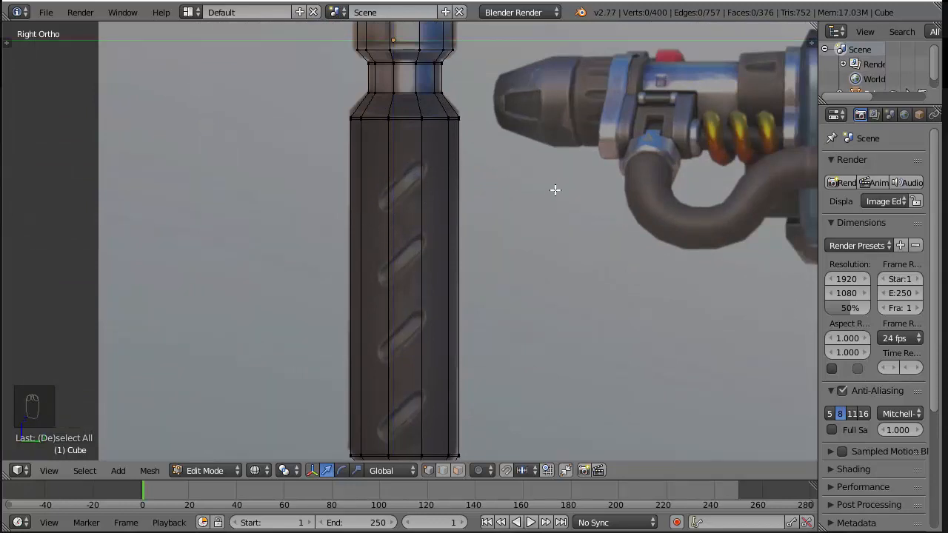
Check the hammer's head and handle against the reference from the side in wireframe and solid shading
{"action": "scroll", "coordinate": [555, 190], "scroll_direction": "down", "scroll_amount": 4}
{"action": "scroll", "coordinate": [516, 133], "scroll_direction": "up", "scroll_amount": 6}
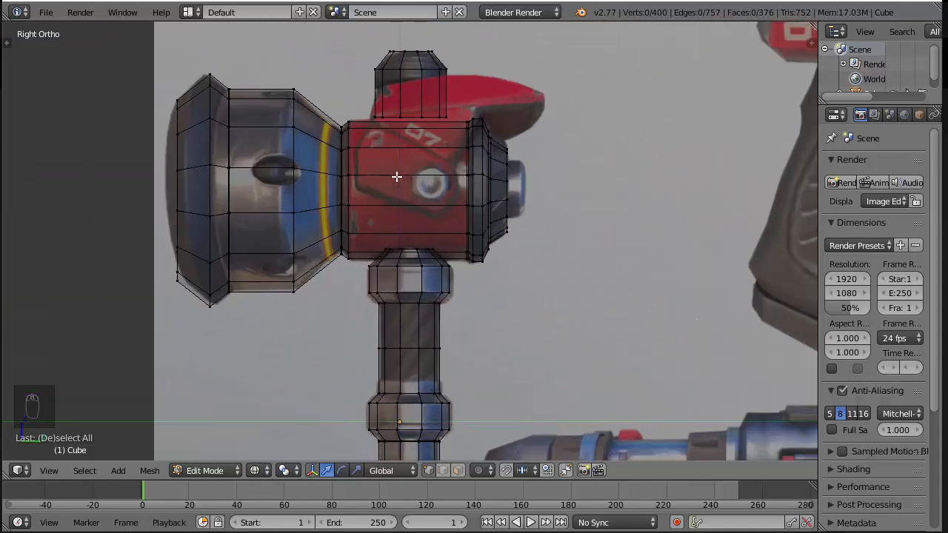
{"action": "middle_click_drag", "start_coordinate": [601, 161], "coordinate": [525, 194]}
{"action": "key", "text": "z"}
{"action": "key", "text": "KP_3"}
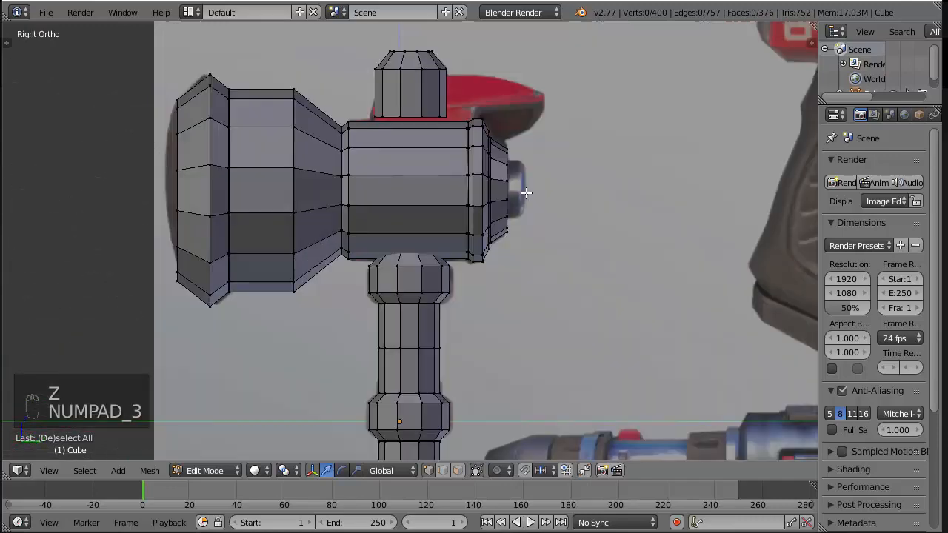
In front view, delete the vertices of the hammer's negative-X half, keeping those on the centre line
{"action": "key", "text": "KP_1"}
{"action": "scroll", "coordinate": [511, 208], "scroll_direction": "down", "scroll_amount": 7}
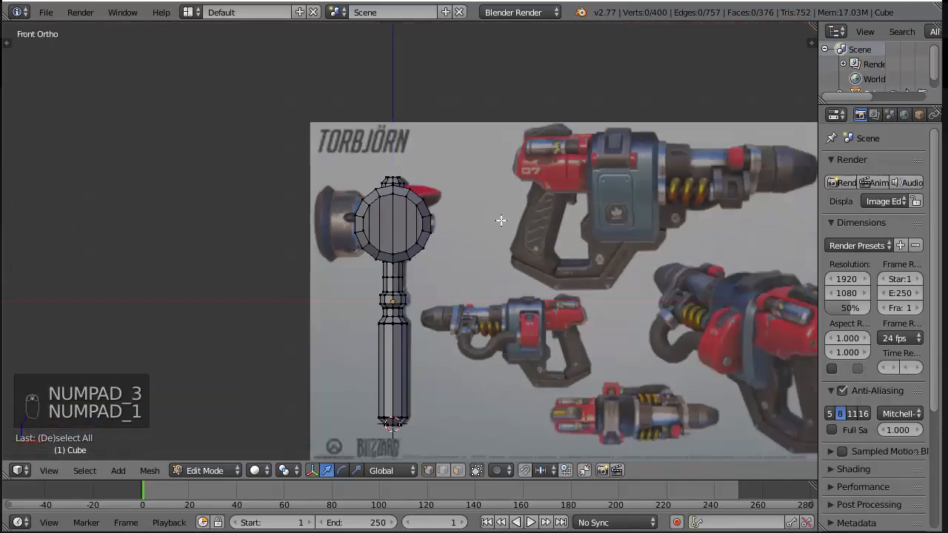
{"action": "scroll", "coordinate": [500, 221], "scroll_direction": "up", "scroll_amount": 3}
{"action": "key", "text": "z"}
{"action": "scroll", "coordinate": [500, 222], "scroll_direction": "up", "scroll_amount": 2}
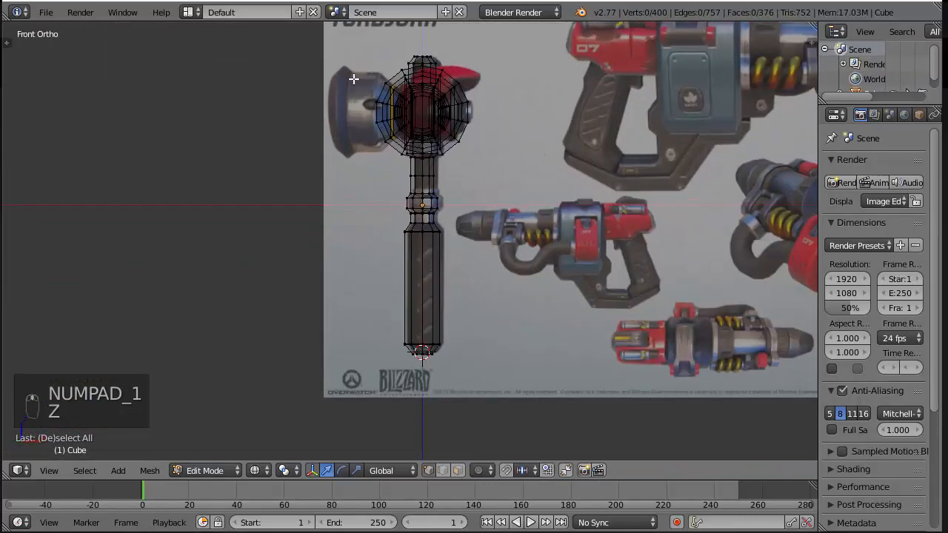
{"action": "key", "text": "b"}
{"action": "left_click_drag", "start_coordinate": [330, 35], "coordinate": [419, 364]}
{"action": "scroll", "coordinate": [481, 364], "scroll_direction": "up", "scroll_amount": 3}
{"action": "middle_click_drag", "start_coordinate": [481, 363], "coordinate": [467, 435], "text": "shift"}
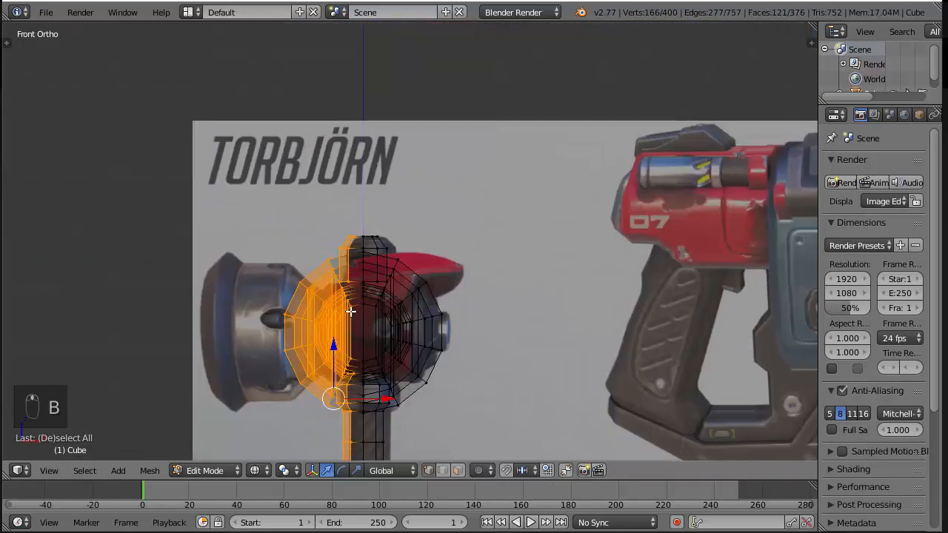
{"action": "scroll", "coordinate": [350, 311], "scroll_direction": "up", "scroll_amount": 4}
{"action": "key", "text": "x"}
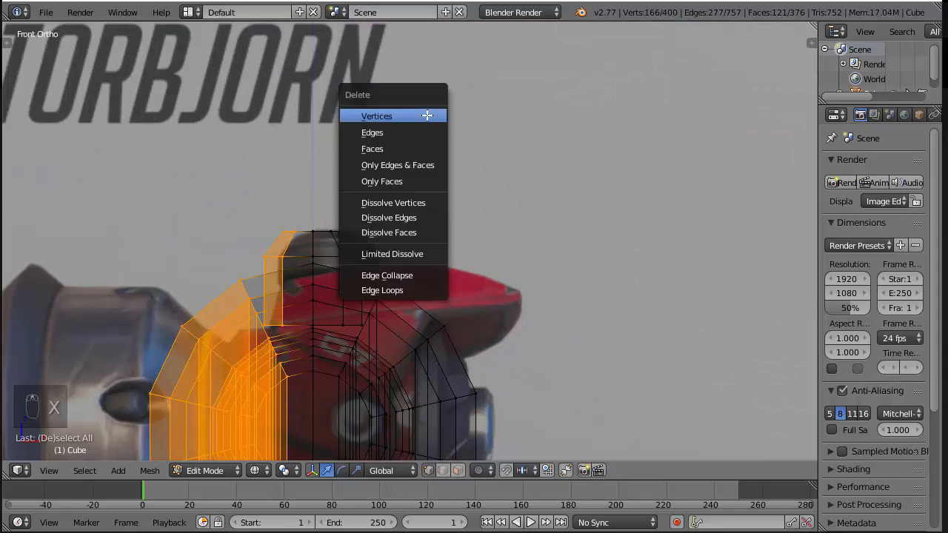
{"action": "left_click", "coordinate": [427, 115]}
{"action": "scroll", "coordinate": [440, 153], "scroll_direction": "down", "scroll_amount": 5}
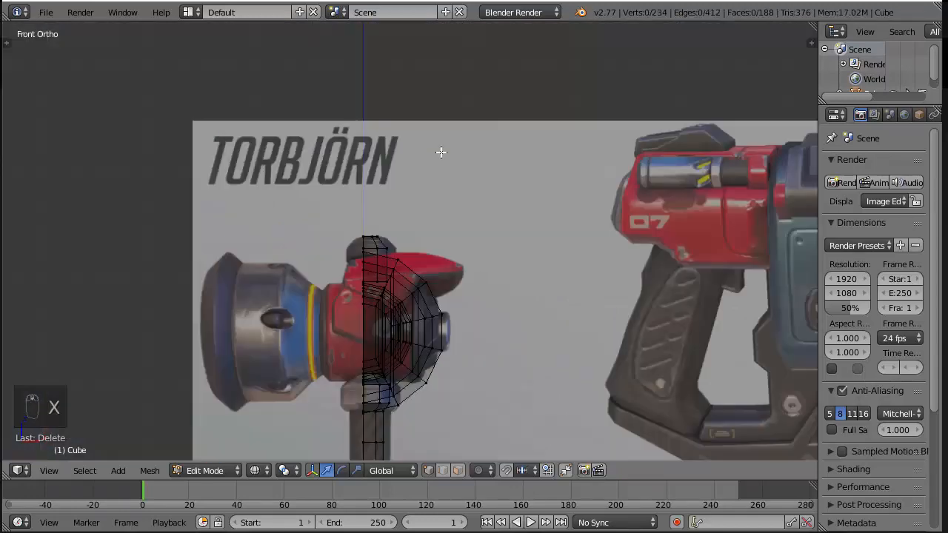
Add a Mirror modifier to the remaining half of the hammer
{"action": "middle_click_drag", "start_coordinate": [553, 192], "coordinate": [565, 220]}
{"action": "key", "text": "z"}
{"action": "middle_click_drag", "start_coordinate": [624, 166], "coordinate": [638, 251]}
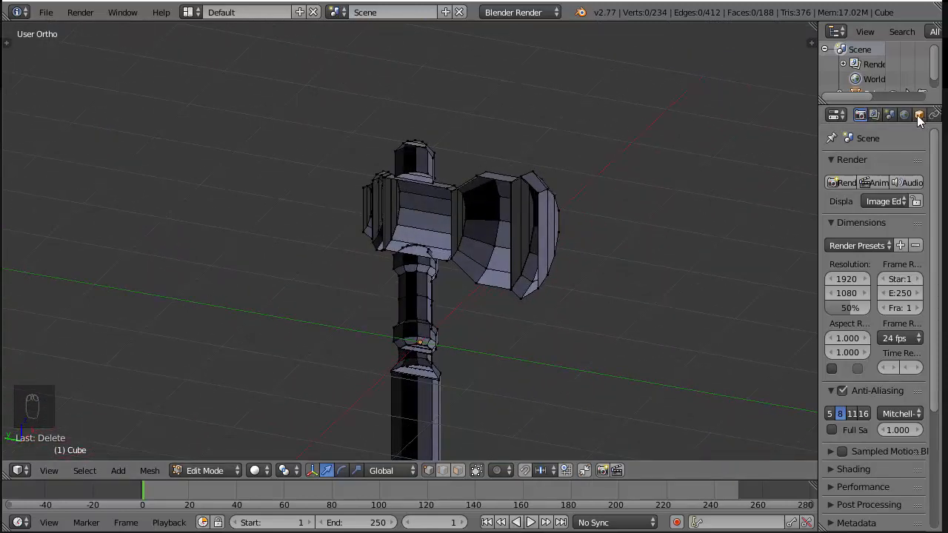
{"action": "scroll", "coordinate": [918, 119], "scroll_direction": "down", "scroll_amount": 3}
{"action": "left_click", "coordinate": [875, 117]}
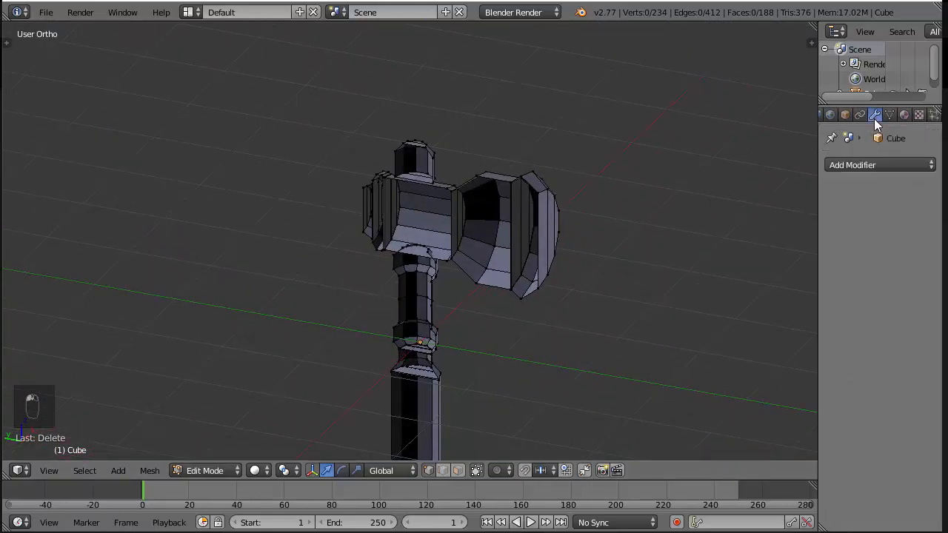
{"action": "middle_click_drag", "start_coordinate": [641, 195], "coordinate": [459, 210]}
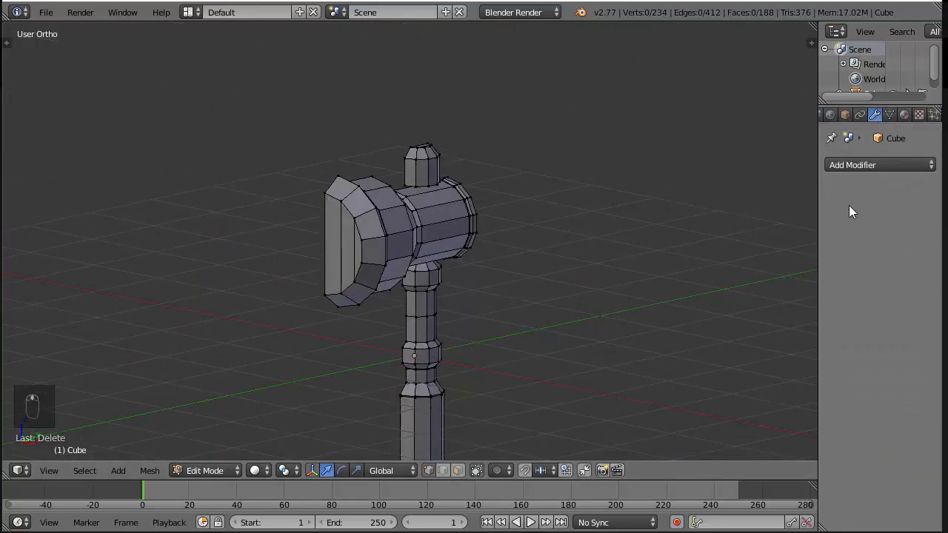
{"action": "left_click", "coordinate": [856, 161]}
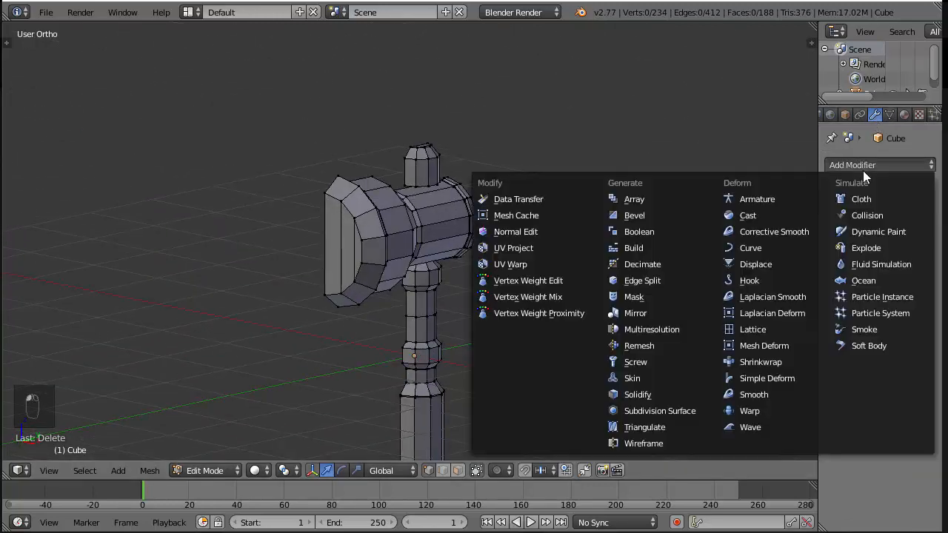
{"action": "left_click", "coordinate": [670, 312]}
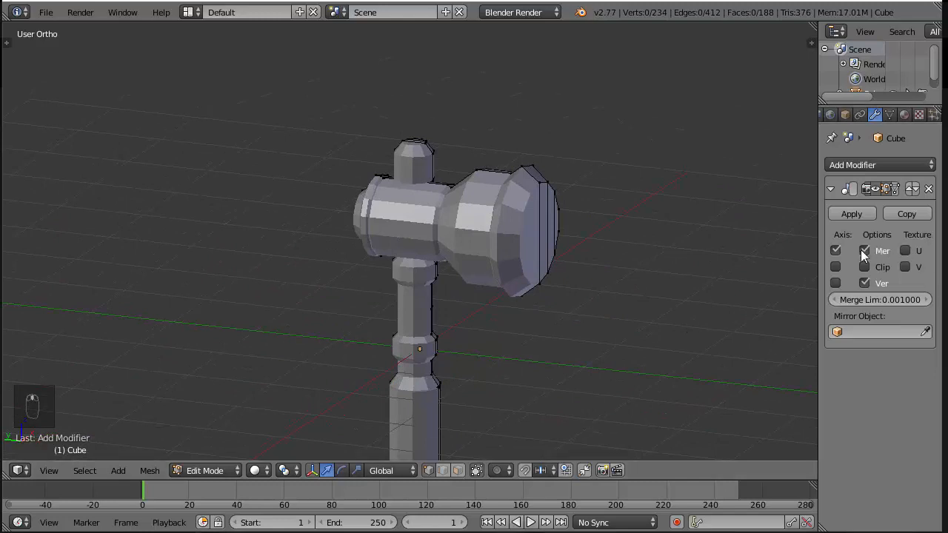
Widen the modifier settings area and look over the mirrored hammer from several sides
{"action": "left_click_drag", "start_coordinate": [817, 254], "coordinate": [802, 257]}
{"action": "middle_click_drag", "start_coordinate": [566, 274], "coordinate": [536, 269]}
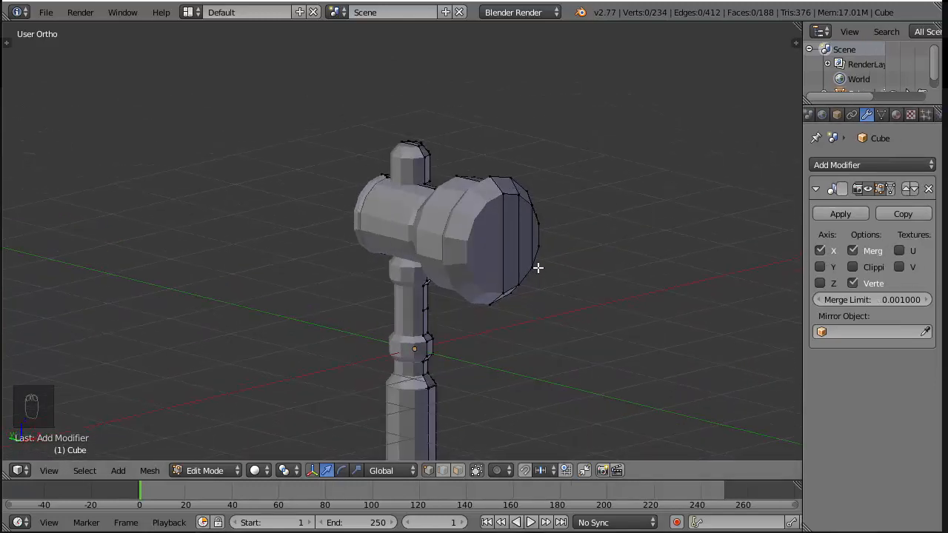
{"action": "middle_click_drag", "start_coordinate": [660, 237], "coordinate": [432, 257]}
{"action": "middle_click_drag", "start_coordinate": [536, 213], "coordinate": [624, 215]}
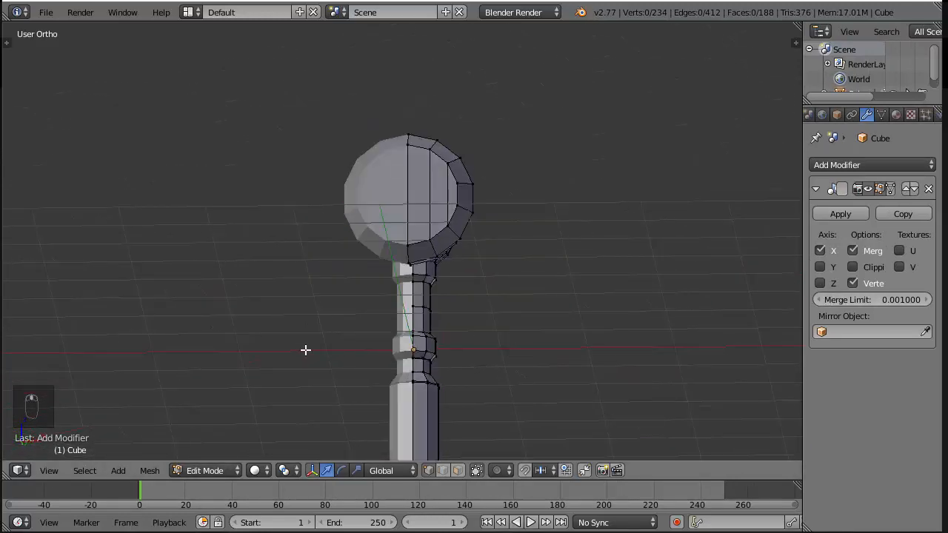
{"action": "middle_click_drag", "start_coordinate": [655, 303], "coordinate": [742, 286]}
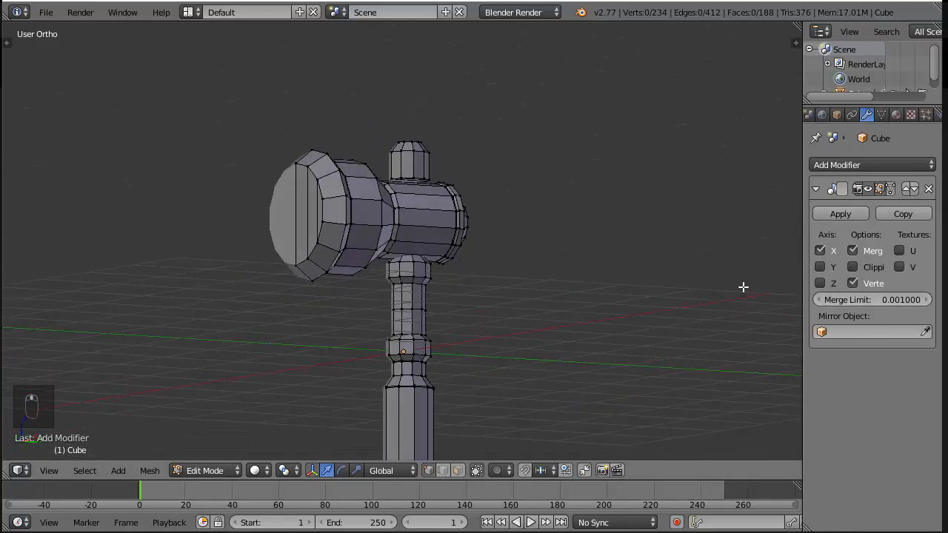
Try mirroring the hammer along the Y and Z axes as well
{"action": "left_click", "coordinate": [819, 266]}
{"action": "left_click", "coordinate": [820, 283]}
{"action": "scroll", "coordinate": [497, 273], "scroll_direction": "down", "scroll_amount": 5}
{"action": "middle_click_drag", "start_coordinate": [498, 273], "coordinate": [446, 312]}
{"action": "left_click", "coordinate": [820, 283]}
{"action": "left_click", "coordinate": [820, 268]}
{"action": "scroll", "coordinate": [480, 257], "scroll_direction": "up", "scroll_amount": 4}
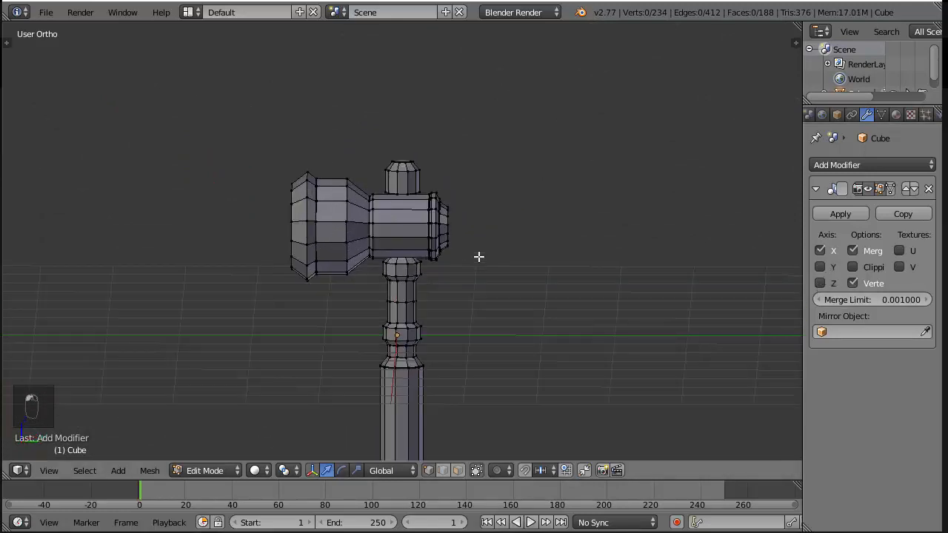
Lower the two centre-line vertices at the base of the top knob onto the head's barrel
{"action": "key", "text": "KP_3"}
{"action": "scroll", "coordinate": [479, 257], "scroll_direction": "up", "scroll_amount": 4}
{"action": "middle_click_drag", "start_coordinate": [378, 148], "coordinate": [466, 184]}
{"action": "scroll", "coordinate": [455, 106], "scroll_direction": "up", "scroll_amount": 4}
{"action": "middle_click_drag", "start_coordinate": [435, 150], "coordinate": [390, 257], "text": "shift"}
{"action": "middle_click_drag", "start_coordinate": [392, 168], "coordinate": [406, 254], "text": "shift"}
{"action": "key", "text": "z"}
{"action": "scroll", "coordinate": [338, 265], "scroll_direction": "up", "scroll_amount": 3}
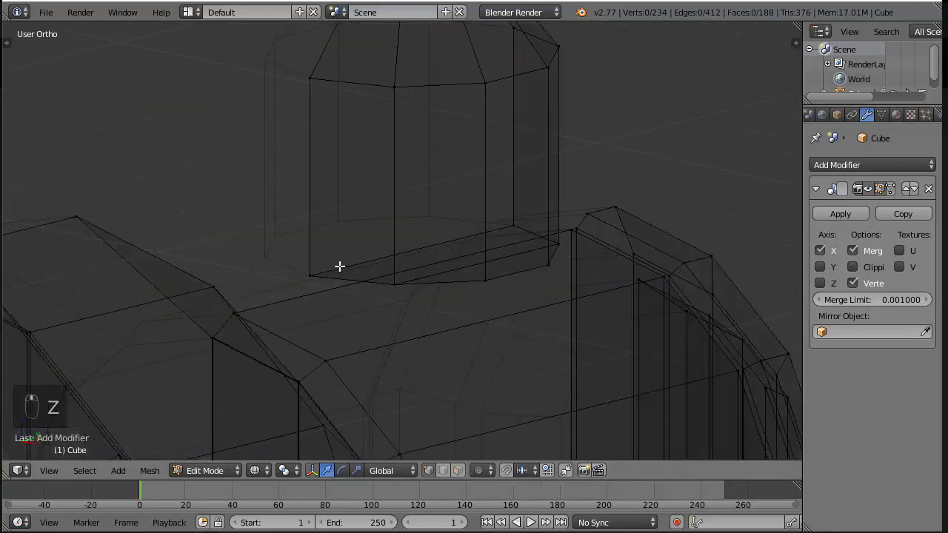
{"action": "key", "text": "a"}
{"action": "key", "text": "a"}
{"action": "right_click", "coordinate": [311, 276]}
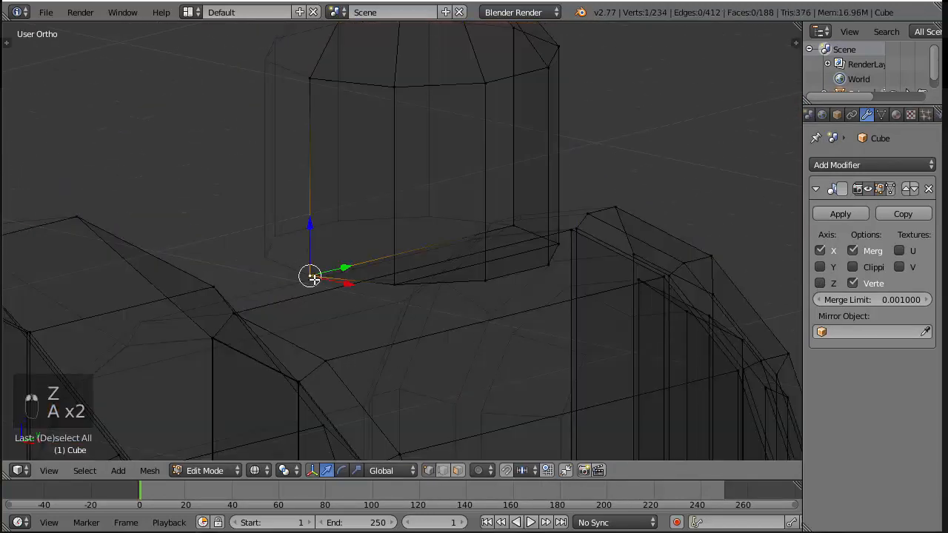
{"action": "right_click", "coordinate": [515, 226], "text": "shift"}
{"action": "key", "text": "z"}
{"action": "mouse_move", "coordinate": [413, 205]}
{"action": "left_mouse_down"}
{"action": "mouse_move", "coordinate": [414, 231]}
{"action": "mouse_move", "coordinate": [417, 221]}
{"action": "left_mouse_up"}
{"action": "middle_click_drag", "start_coordinate": [357, 330], "coordinate": [363, 313]}
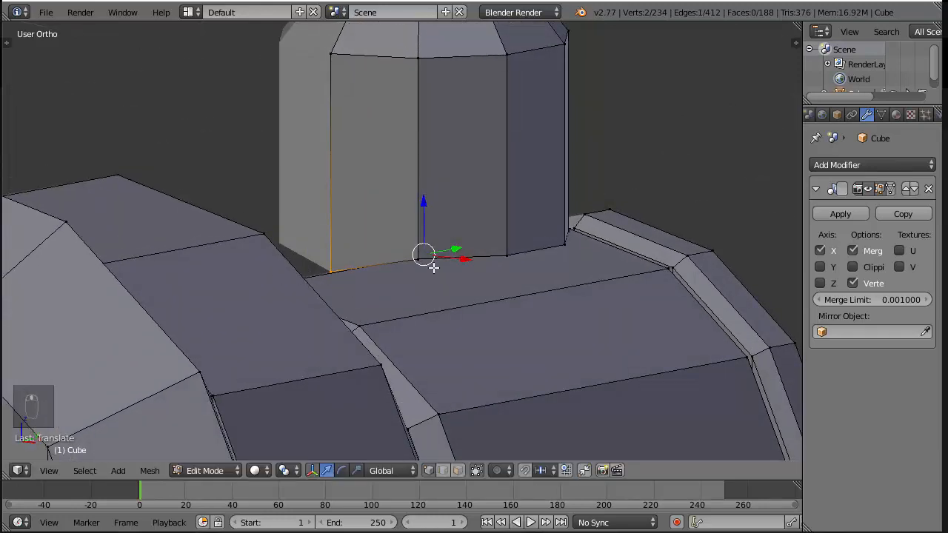
Lower the pair of knob base vertices next to the centre line to follow the barrel's surface
{"action": "key", "text": "z"}
{"action": "mouse_move", "coordinate": [482, 249]}
{"action": "middle_mouse_down"}
{"action": "mouse_move", "coordinate": [560, 251]}
{"action": "mouse_move", "coordinate": [548, 262]}
{"action": "mouse_move", "coordinate": [531, 242]}
{"action": "middle_mouse_up"}
{"action": "key", "text": "z"}
{"action": "left_click_drag", "start_coordinate": [463, 235], "coordinate": [461, 279]}
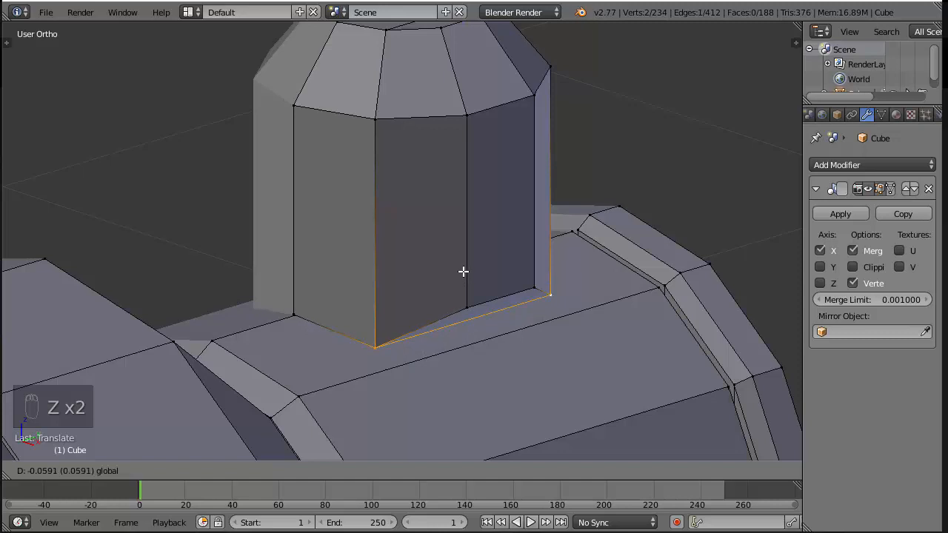
{"action": "left_click", "coordinate": [461, 275]}
Lower the outermost pair of vertices at the knob's base to the barrel's surface
{"action": "right_click", "coordinate": [539, 289]}
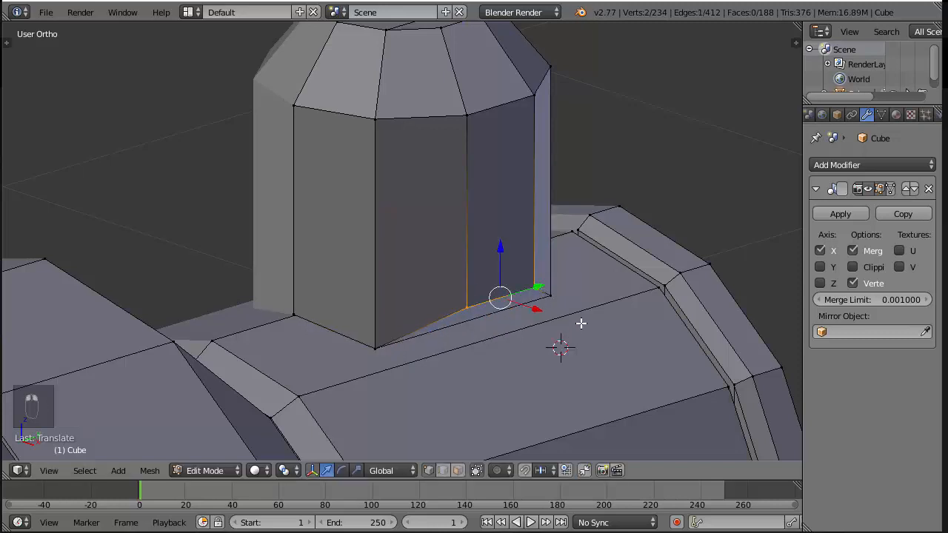
{"action": "middle_click_drag", "start_coordinate": [580, 323], "coordinate": [571, 264]}
{"action": "left_click_drag", "start_coordinate": [523, 215], "coordinate": [522, 248]}
Isolate the top knob and the head's barrel by selecting their linked geometry and hiding everything else
{"action": "middle_click_drag", "start_coordinate": [522, 274], "coordinate": [404, 292]}
{"action": "key", "text": "a"}
{"action": "right_click", "coordinate": [404, 288]}
{"action": "right_click", "coordinate": [401, 150], "text": "shift"}
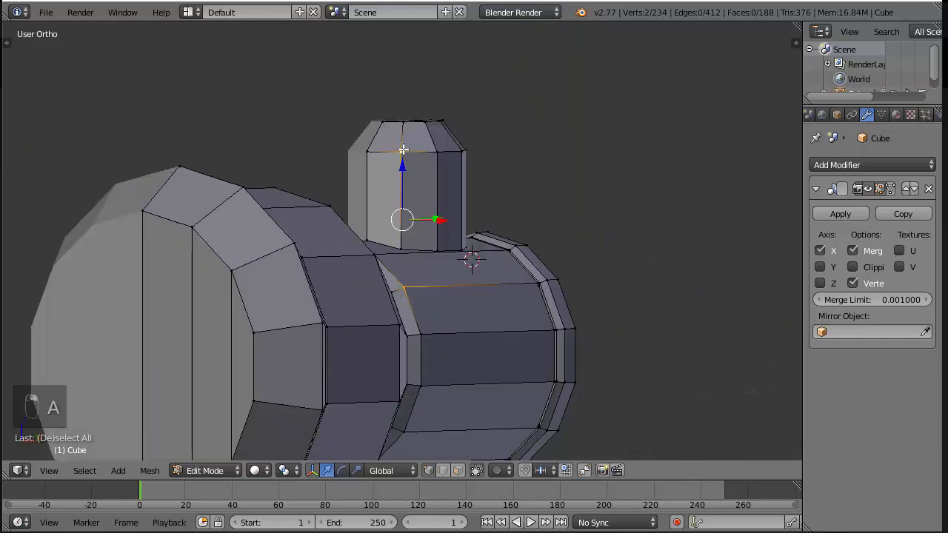
{"action": "key", "text": "ctrl+l"}
{"action": "key", "text": "shift+h"}
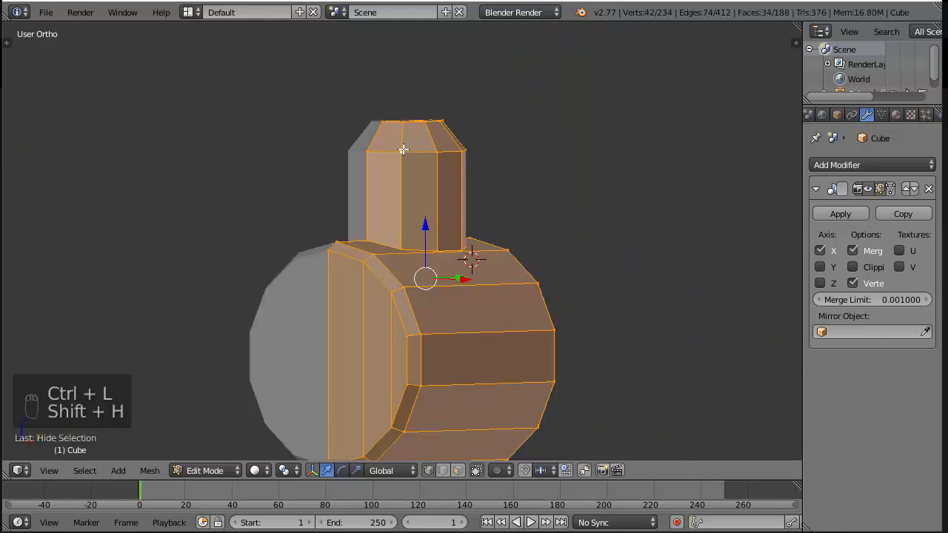
In front view, nudge the knob base vertices beside the centre line up to align with the barrel's top edge
{"action": "key", "text": "KP_1"}
{"action": "scroll", "coordinate": [422, 133], "scroll_direction": "up", "scroll_amount": 5}
{"action": "key", "text": "z"}
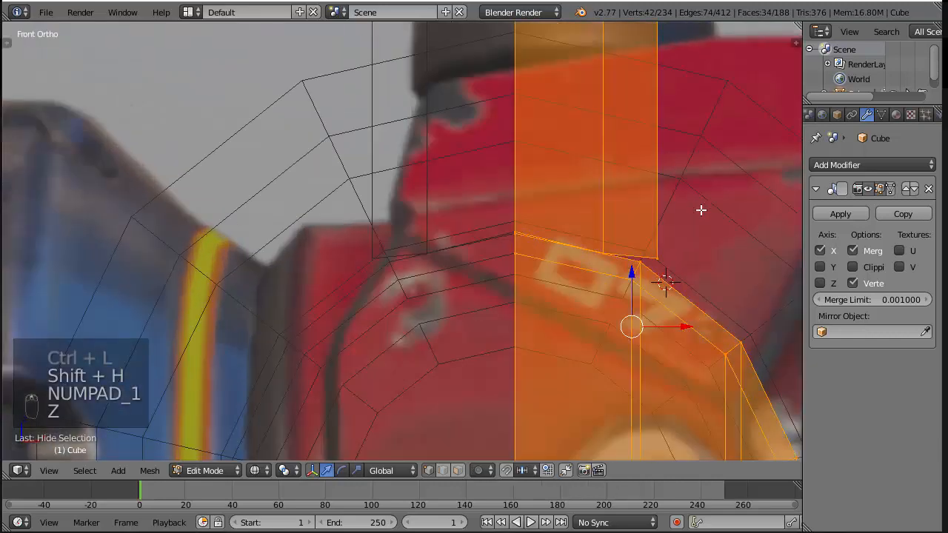
{"action": "scroll", "coordinate": [667, 213], "scroll_direction": "up", "scroll_amount": 2}
{"action": "key", "text": "z"}
{"action": "key", "text": "a"}
{"action": "key", "text": "b"}
{"action": "left_click_drag", "start_coordinate": [485, 227], "coordinate": [544, 278]}
{"action": "key", "text": "z"}
{"action": "key", "text": "b"}
{"action": "left_click_drag", "start_coordinate": [510, 235], "coordinate": [557, 284]}
{"action": "key", "text": "z"}
{"action": "left_click_drag", "start_coordinate": [531, 205], "coordinate": [531, 202]}
Select the outermost vertex of the knob's base and check how the base fits the barrel in both shading modes
{"action": "key", "text": "a"}
{"action": "key", "text": "b"}
{"action": "left_click_drag", "start_coordinate": [594, 249], "coordinate": [607, 220]}
{"action": "scroll", "coordinate": [561, 261], "scroll_direction": "up", "scroll_amount": 2}
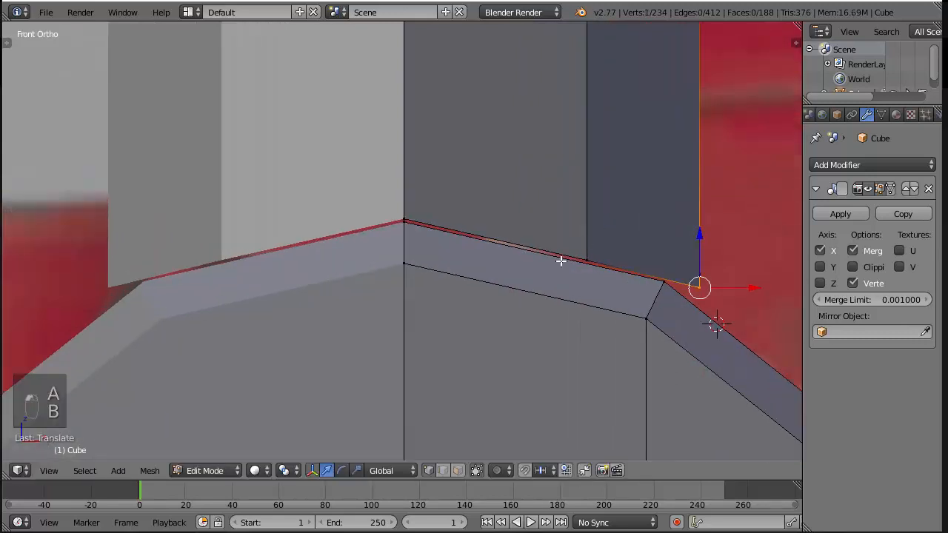
{"action": "key", "text": "z"}
{"action": "scroll", "coordinate": [632, 258], "scroll_direction": "down", "scroll_amount": 8}
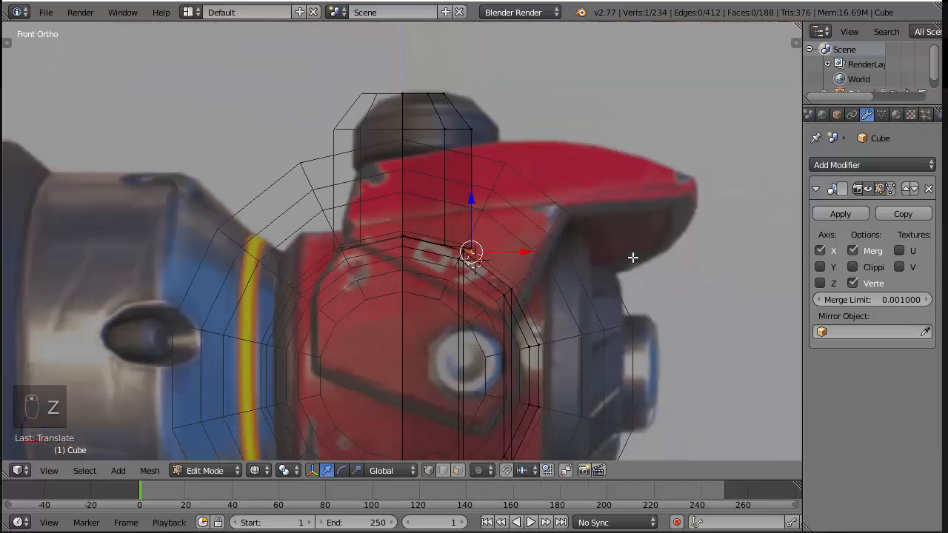
{"action": "key", "text": "z"}
{"action": "mouse_move", "coordinate": [632, 259]}
{"action": "middle_mouse_down"}
{"action": "mouse_move", "coordinate": [546, 212]}
{"action": "mouse_move", "coordinate": [370, 30]}
{"action": "middle_mouse_up"}
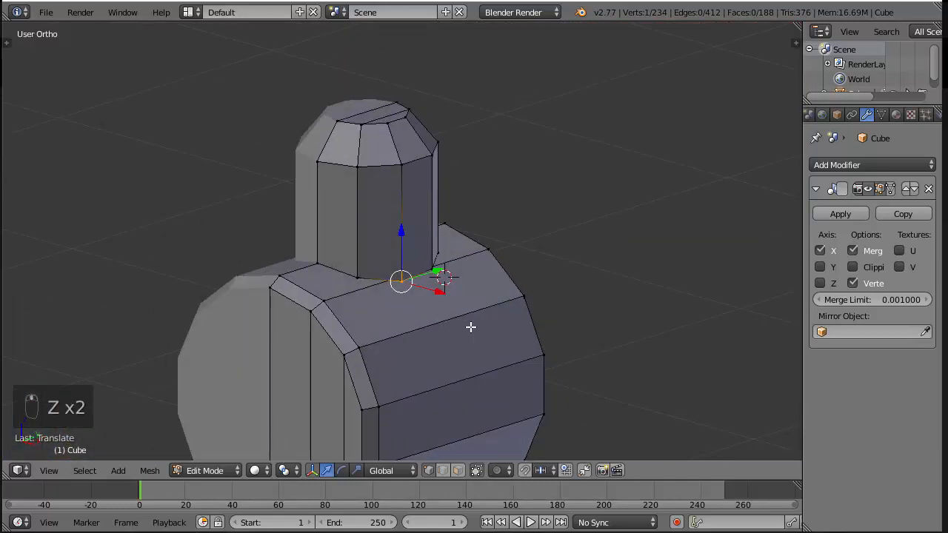
{"action": "scroll", "coordinate": [470, 326], "scroll_direction": "down", "scroll_amount": 4}
{"action": "key", "text": "KP_2"}
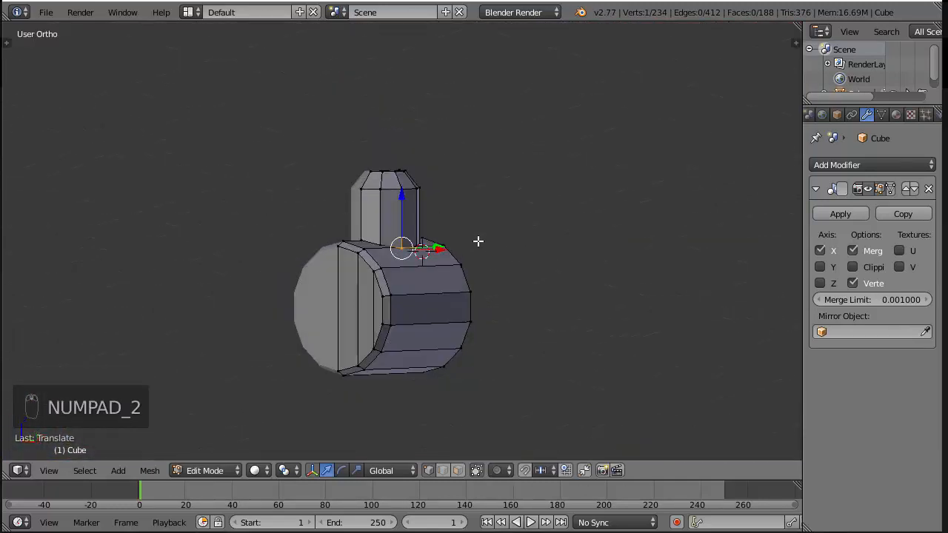
Reveal the hidden parts, and isolate the head's barrel together with the handle by hiding everything else
{"action": "key", "text": "alt+h"}
{"action": "middle_click_drag", "start_coordinate": [478, 239], "coordinate": [359, 294]}
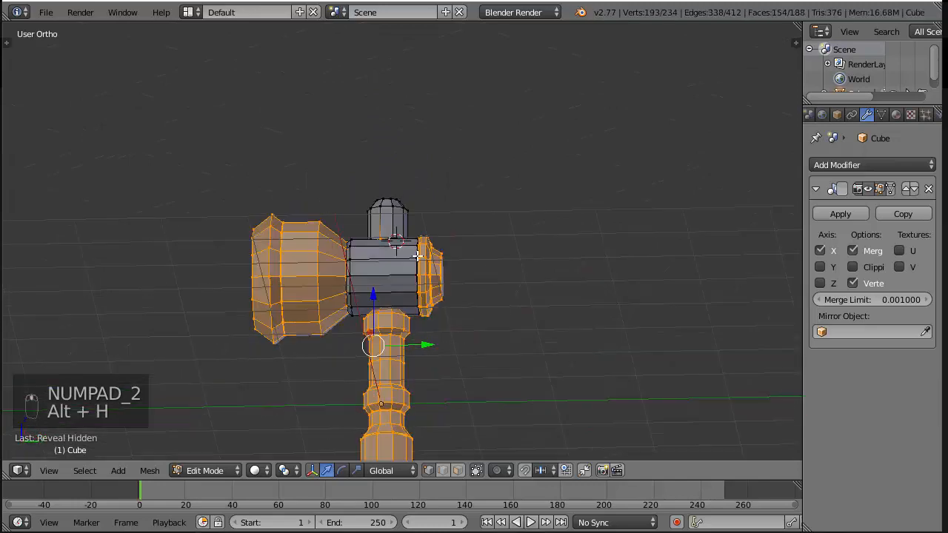
{"action": "right_click", "coordinate": [359, 294]}
{"action": "scroll", "coordinate": [402, 301], "scroll_direction": "up", "scroll_amount": 5}
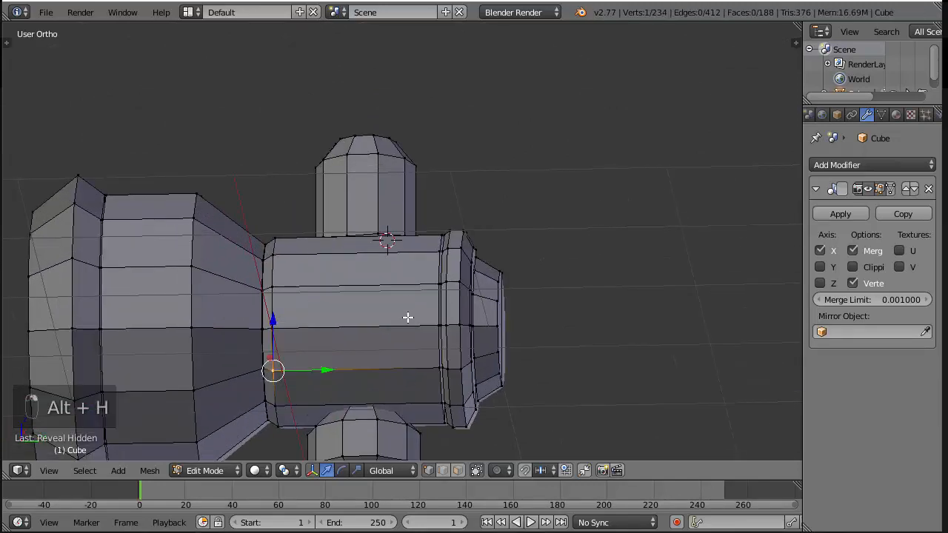
{"action": "middle_click_drag", "start_coordinate": [407, 318], "coordinate": [376, 254]}
{"action": "right_click", "coordinate": [392, 305], "text": "shift"}
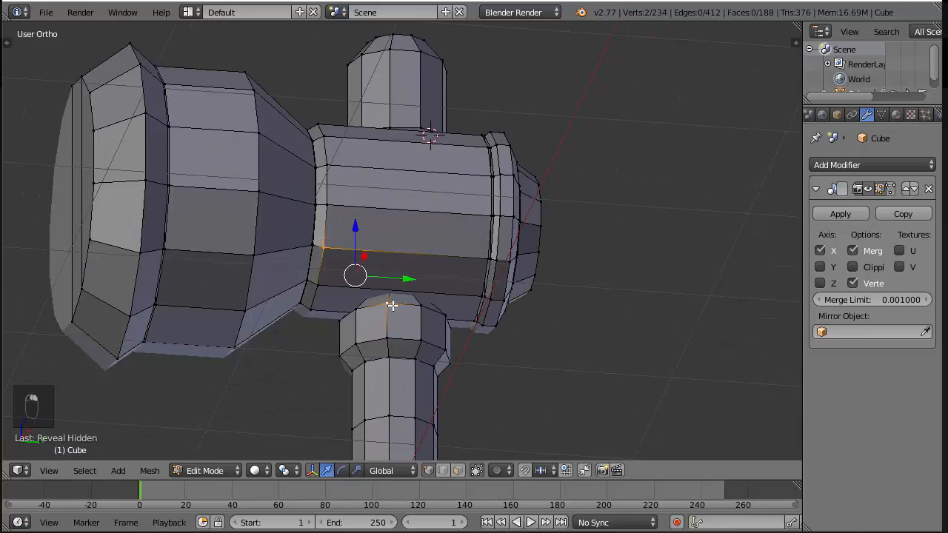
{"action": "key", "text": "ctrl+l"}
{"action": "key", "text": "shift+h"}
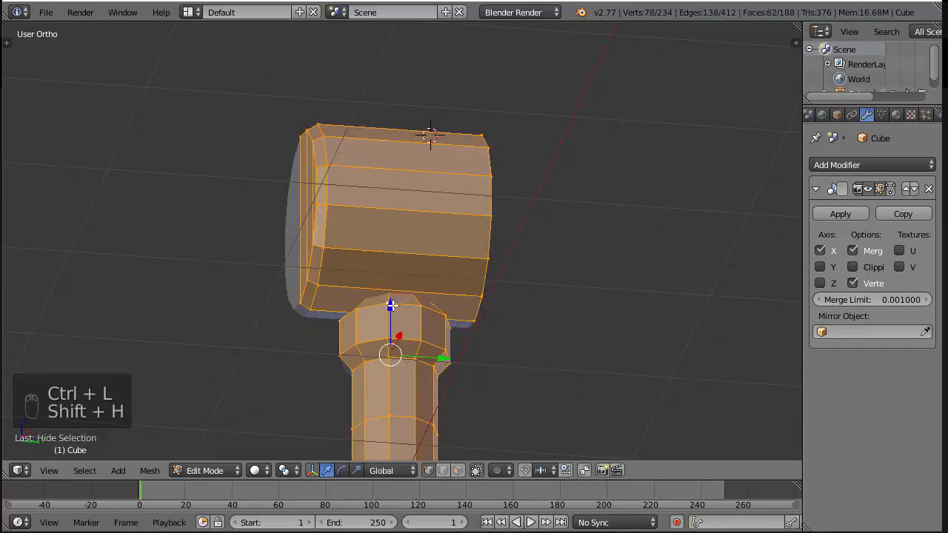
In right view, clear the selection and box-select the top ring of vertices on the handle's collar in wireframe
{"action": "key", "text": "a"}
{"action": "middle_click_drag", "start_coordinate": [466, 339], "coordinate": [559, 355]}
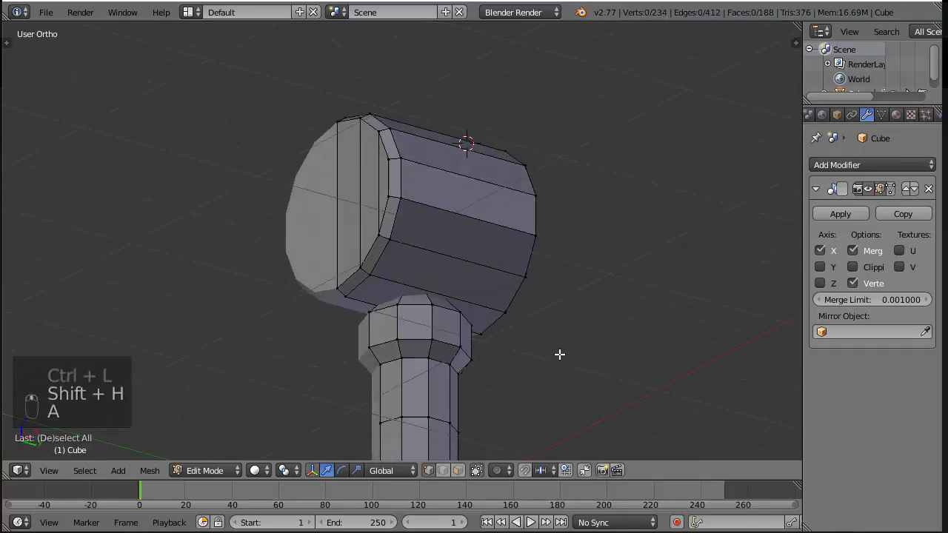
{"action": "key", "text": "KP_3"}
{"action": "scroll", "coordinate": [509, 218], "scroll_direction": "up", "scroll_amount": 2}
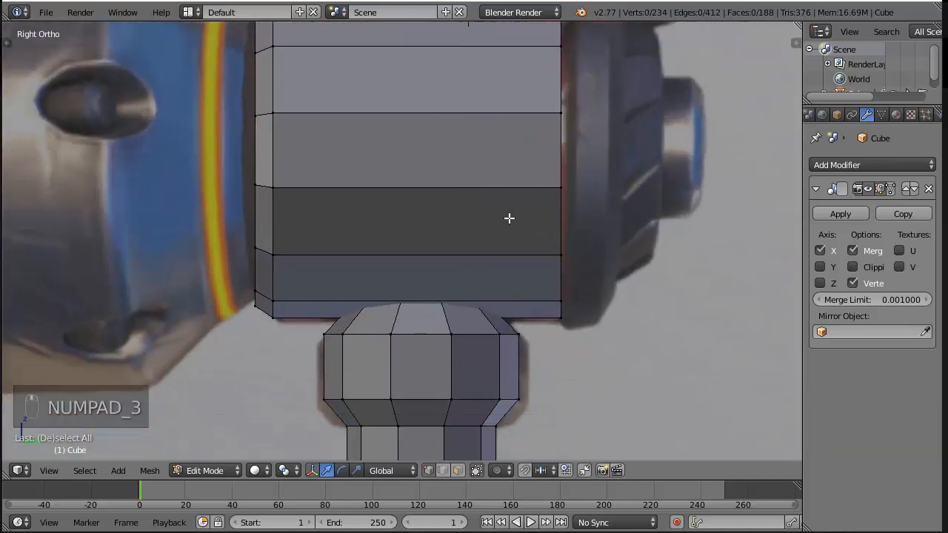
{"action": "key", "text": "z"}
{"action": "key", "text": "a"}
{"action": "key", "text": "a"}
{"action": "key", "text": "a"}
{"action": "key", "text": "b"}
{"action": "left_click_drag", "start_coordinate": [340, 235], "coordinate": [522, 288]}
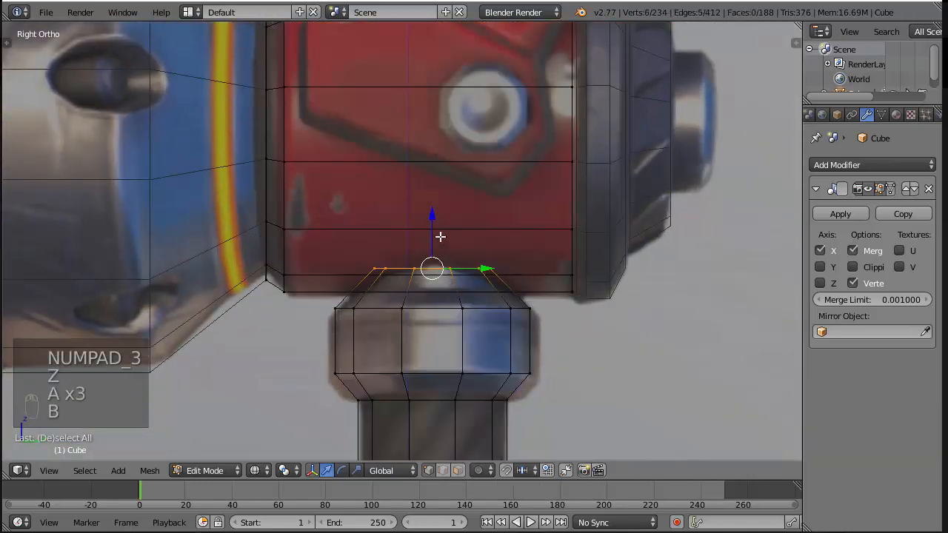
{"action": "scroll", "coordinate": [384, 271], "scroll_direction": "up", "scroll_amount": 2}
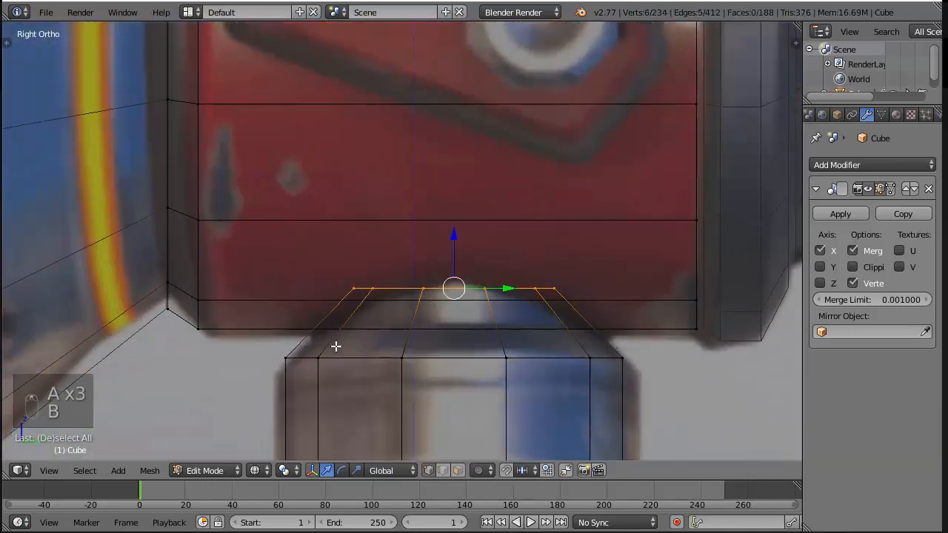
{"action": "middle_click_drag", "start_coordinate": [339, 343], "coordinate": [419, 334]}
{"action": "key", "text": "z"}
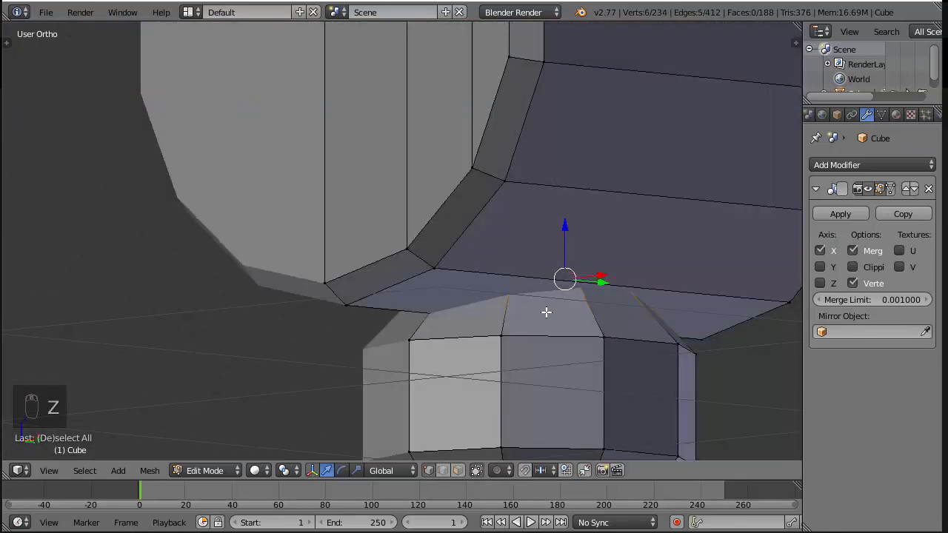
{"action": "key", "text": "k"}
{"action": "right_click", "coordinate": [592, 301]}
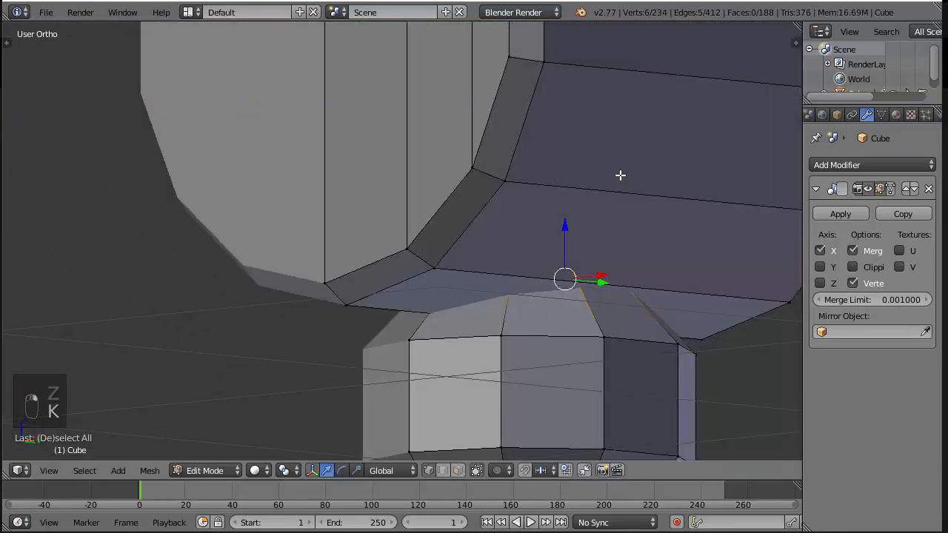
{"action": "key", "text": "l"}
{"action": "key", "text": "KP_3"}
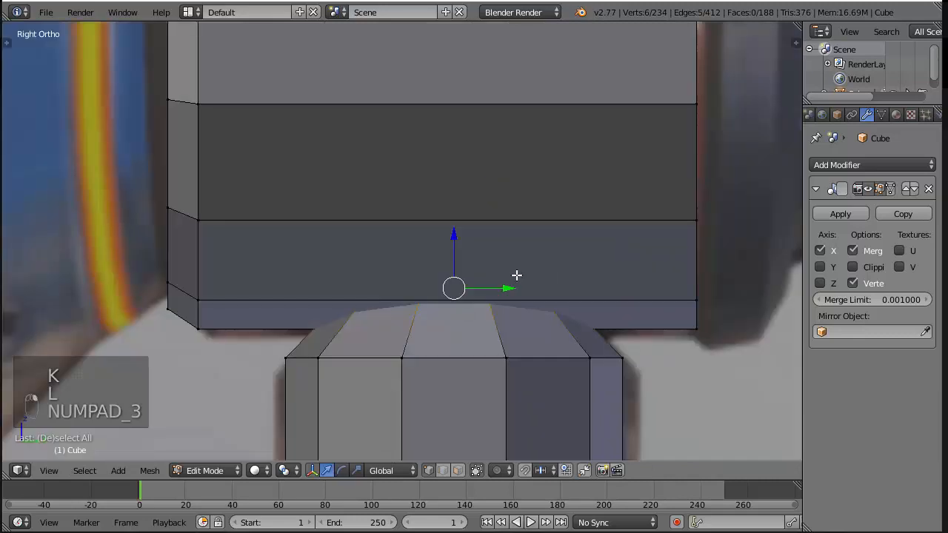
Try lowering the collar's top vertex ring to the barrel's lower edge, check the fit, and undo the move
{"action": "key", "text": "less"}
{"action": "key", "text": "z"}
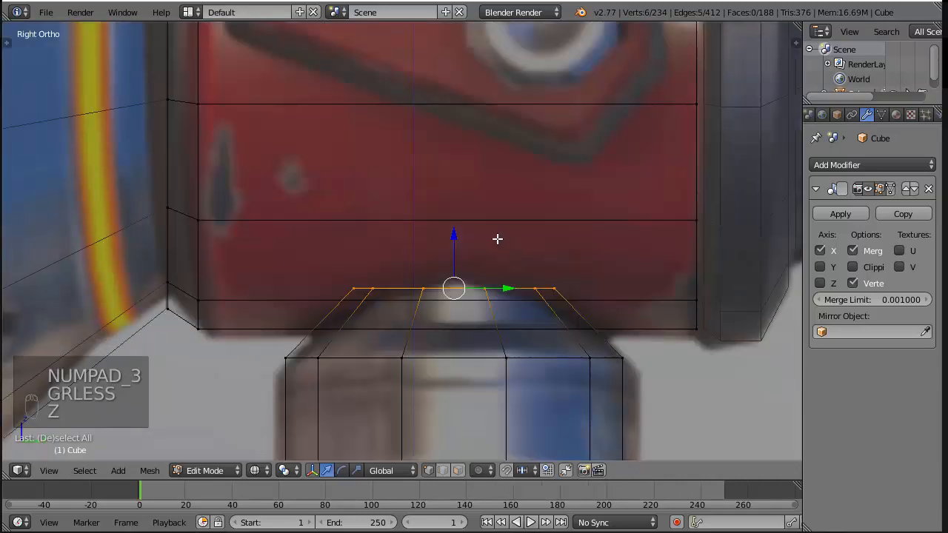
{"action": "left_click_drag", "start_coordinate": [455, 239], "coordinate": [448, 281]}
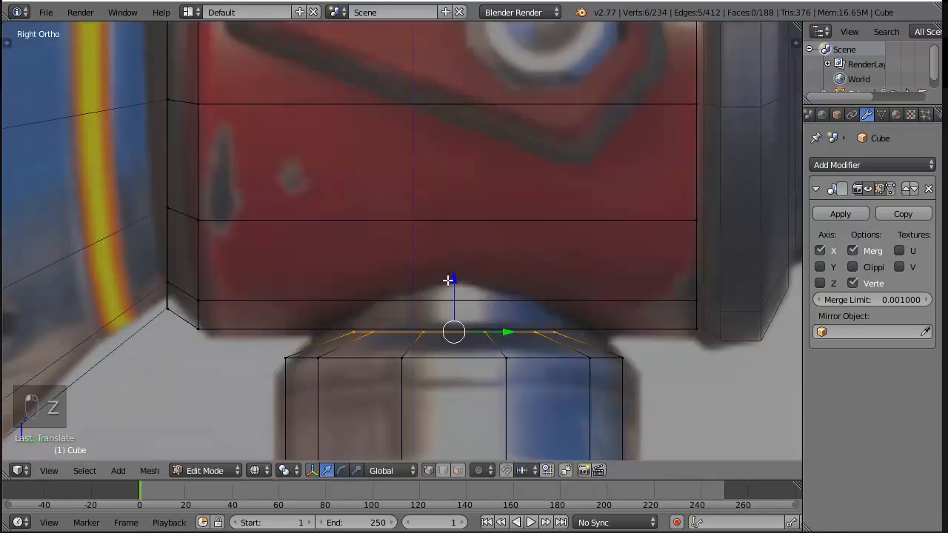
{"action": "key", "text": "z"}
{"action": "middle_click_drag", "start_coordinate": [449, 282], "coordinate": [413, 323]}
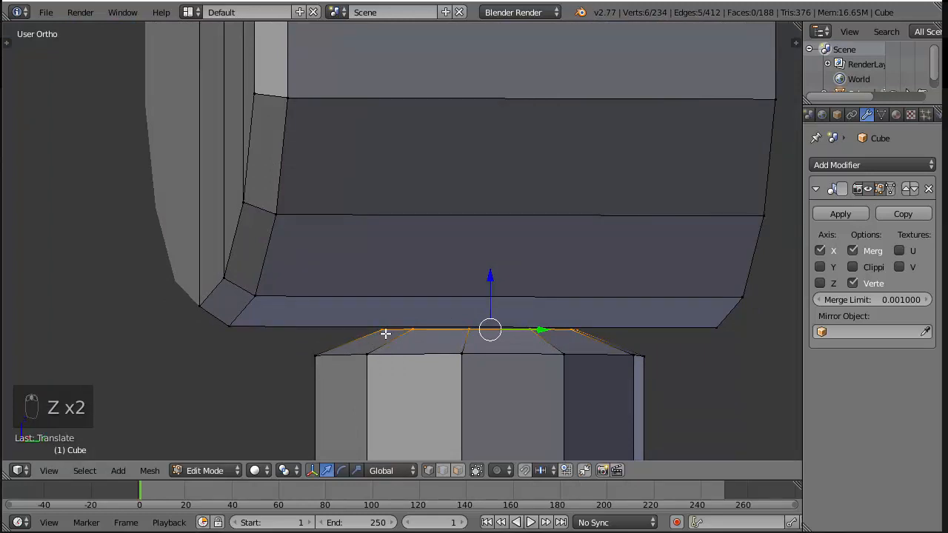
{"action": "middle_click_drag", "start_coordinate": [374, 340], "coordinate": [415, 347]}
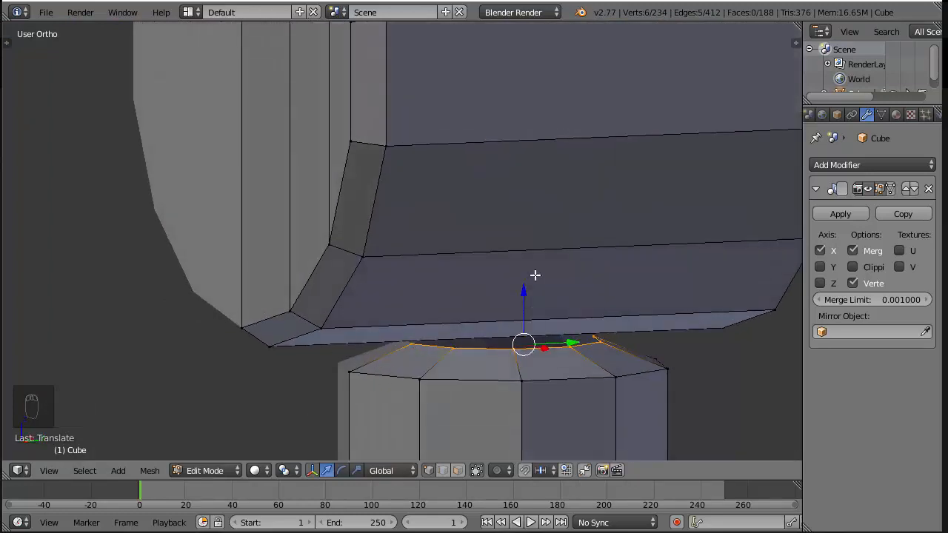
{"action": "scroll", "coordinate": [536, 295], "scroll_direction": "down", "scroll_amount": 4}
{"action": "key", "text": "ctrl+z"}
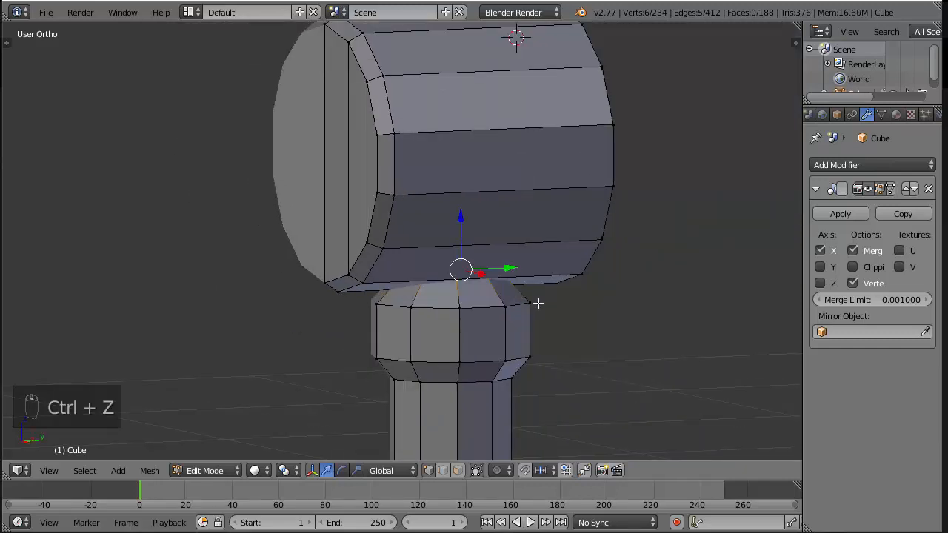
Knife-cut across the first three sloped faces of the handle's collar along the line where they meet the barrel
{"action": "key", "text": "KP_3"}
{"action": "scroll", "coordinate": [538, 300], "scroll_direction": "up", "scroll_amount": 4}
{"action": "middle_click_drag", "start_coordinate": [391, 312], "coordinate": [332, 366]}
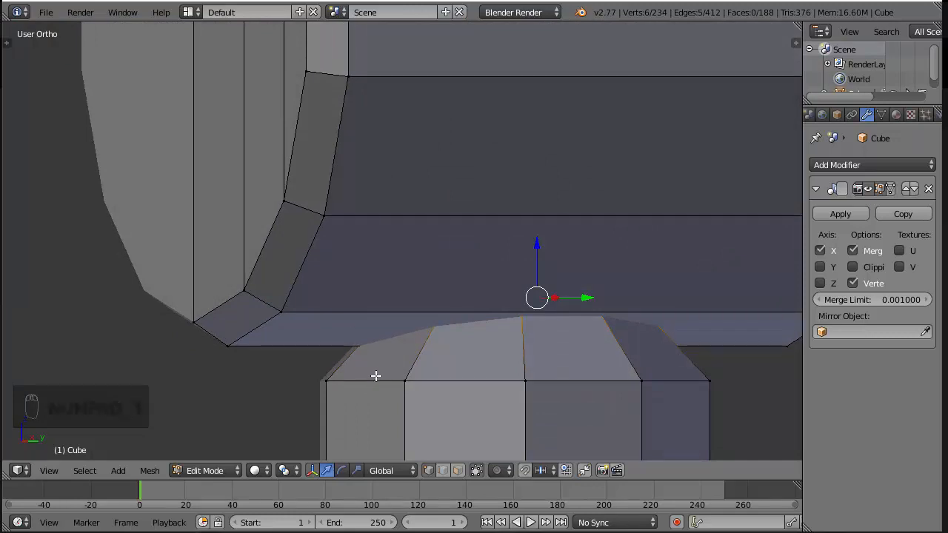
{"action": "scroll", "coordinate": [381, 375], "scroll_direction": "up", "scroll_amount": 2}
{"action": "middle_click_drag", "start_coordinate": [435, 324], "coordinate": [449, 336]}
{"action": "middle_click_drag", "start_coordinate": [536, 352], "coordinate": [470, 242], "text": "shift"}
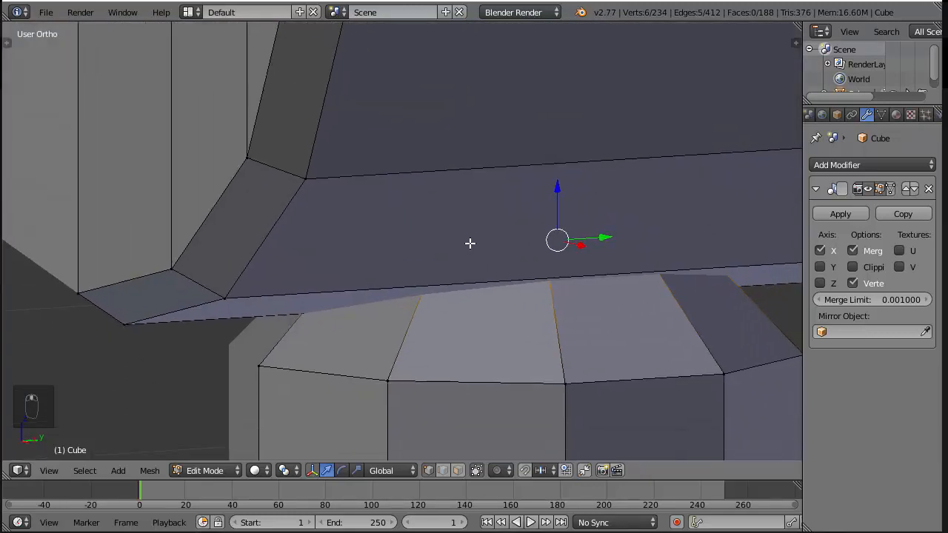
{"action": "key", "text": "k"}
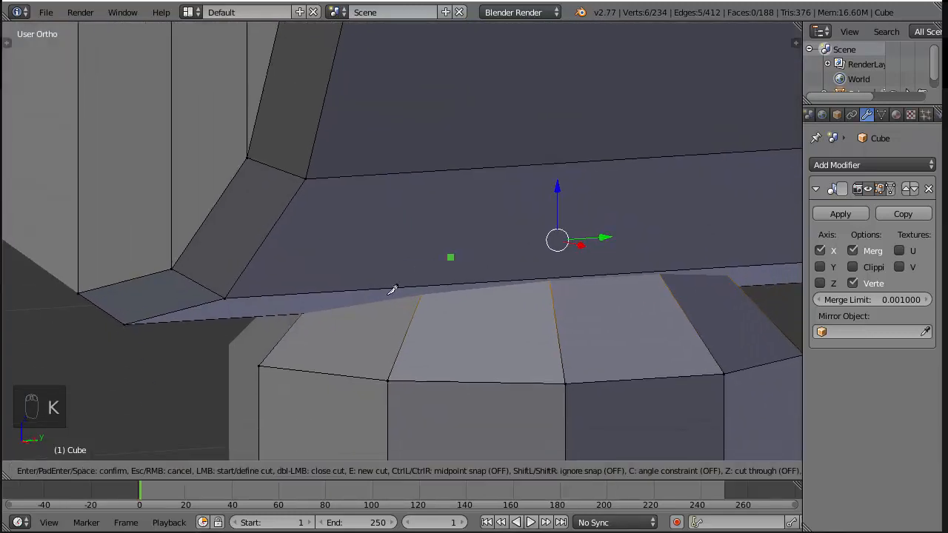
{"action": "left_click", "coordinate": [300, 315]}
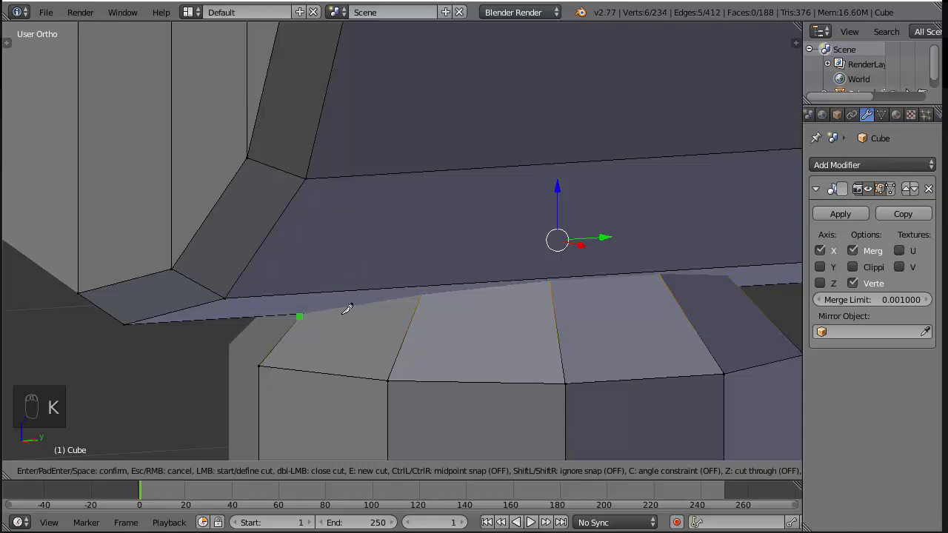
{"action": "left_click", "coordinate": [421, 296]}
{"action": "left_click", "coordinate": [549, 282]}
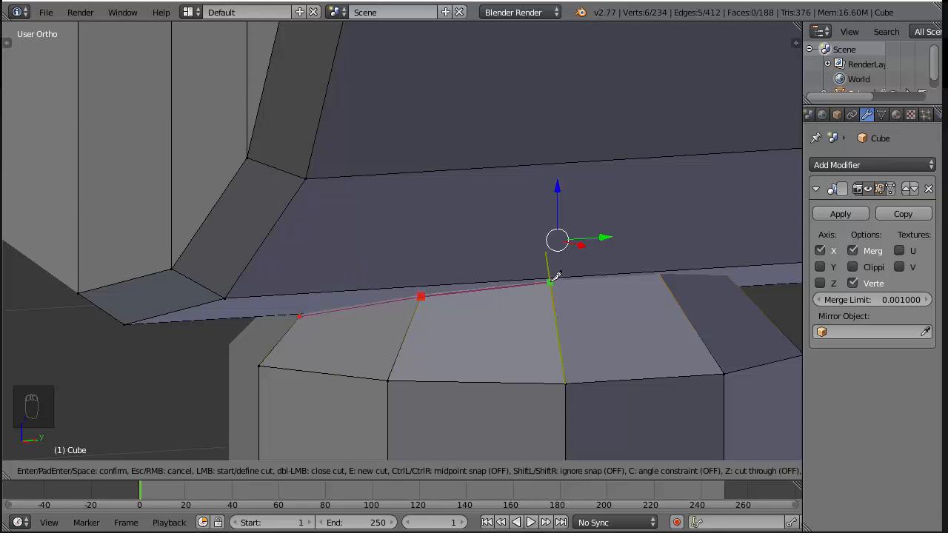
{"action": "left_click", "coordinate": [663, 274]}
{"action": "key", "text": "Return"}
Switch to face selection and select a sloped collar face below the new cut to check the split
{"action": "middle_click_drag", "start_coordinate": [316, 325], "coordinate": [308, 344]}
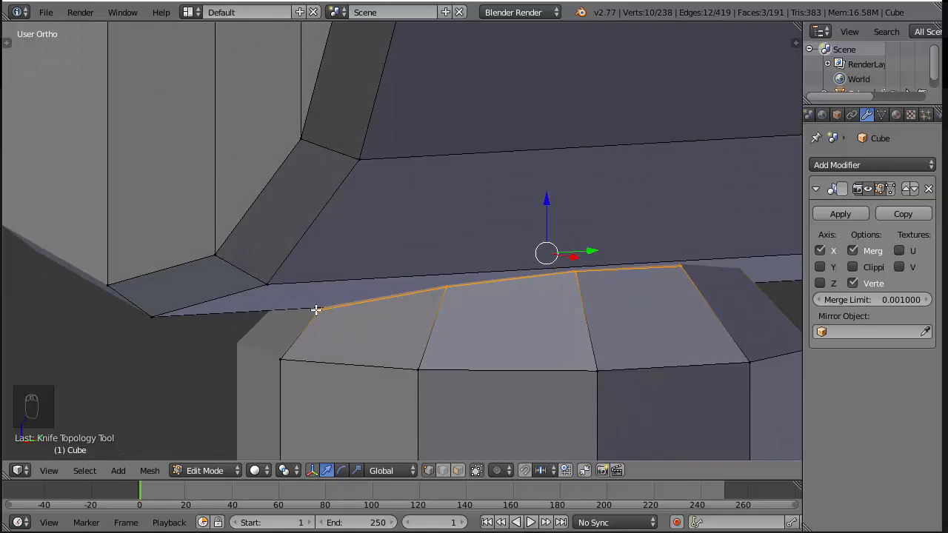
{"action": "middle_click_drag", "start_coordinate": [316, 310], "coordinate": [527, 301]}
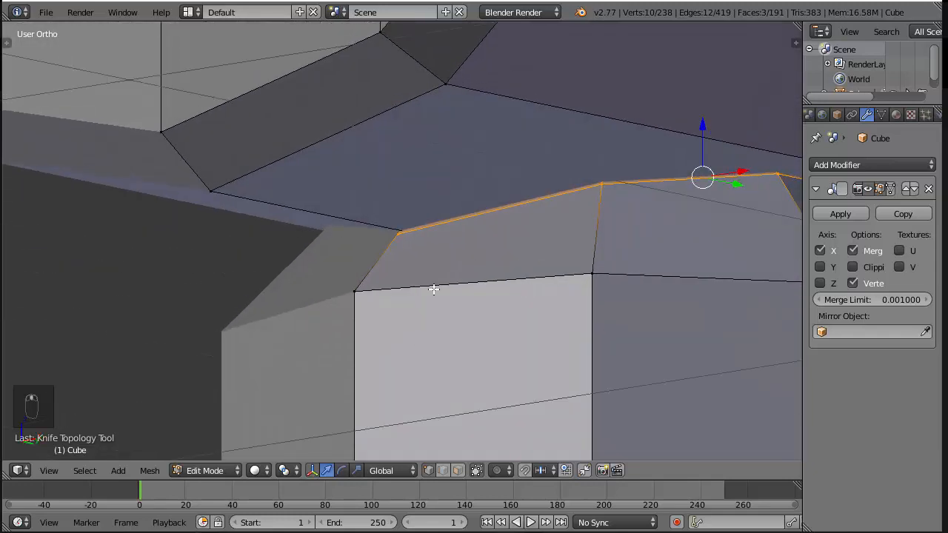
{"action": "left_click", "coordinate": [458, 470]}
{"action": "right_click", "coordinate": [493, 242]}
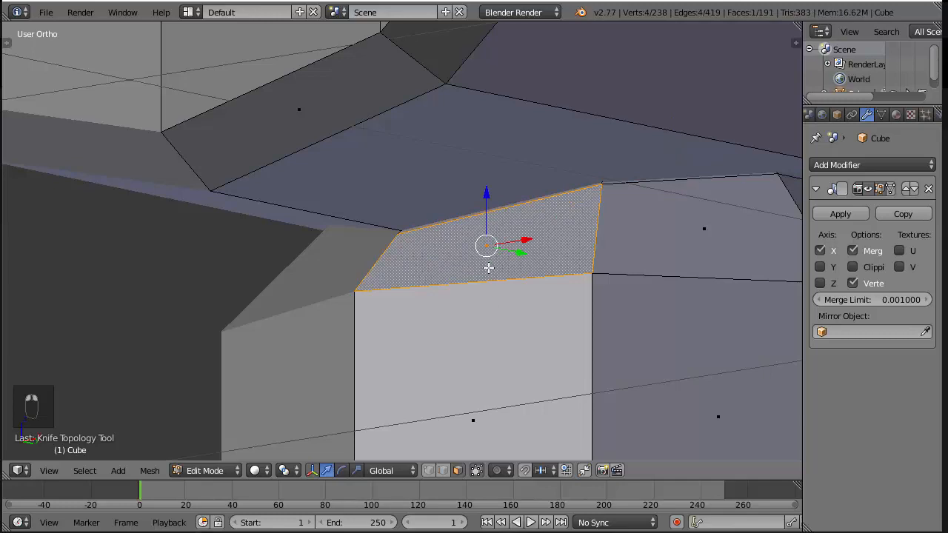
{"action": "key", "text": "z"}
{"action": "scroll", "coordinate": [488, 270], "scroll_direction": "down", "scroll_amount": 2}
{"action": "key", "text": "z"}
Continue the knife cut across the remaining sloped collar faces along the barrel's underside, and clear the selection
{"action": "mouse_move", "coordinate": [467, 277]}
{"action": "middle_mouse_down"}
{"action": "mouse_move", "coordinate": [465, 254]}
{"action": "mouse_move", "coordinate": [341, 256]}
{"action": "middle_mouse_up"}
{"action": "scroll", "coordinate": [414, 250], "scroll_direction": "up", "scroll_amount": 4}
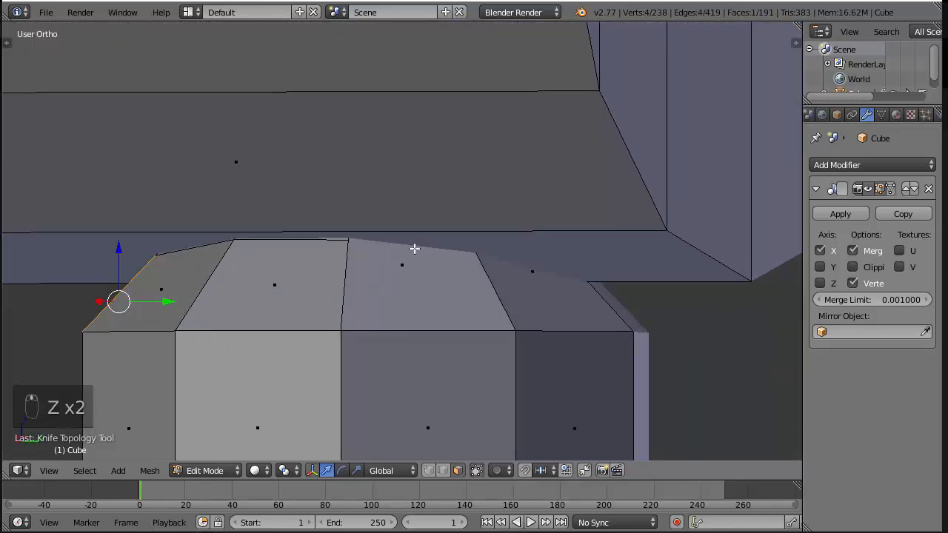
{"action": "key", "text": "k"}
{"action": "left_click", "coordinate": [337, 240]}
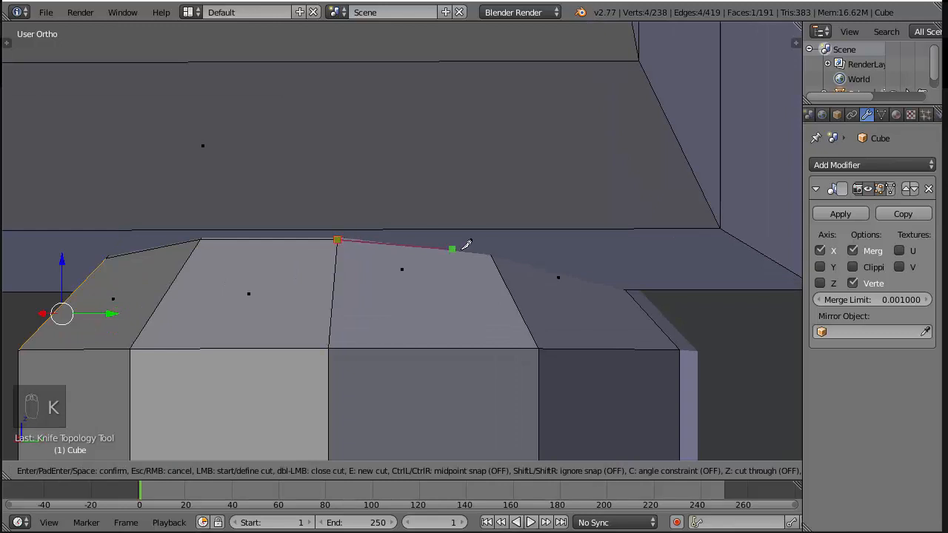
{"action": "left_click", "coordinate": [493, 257]}
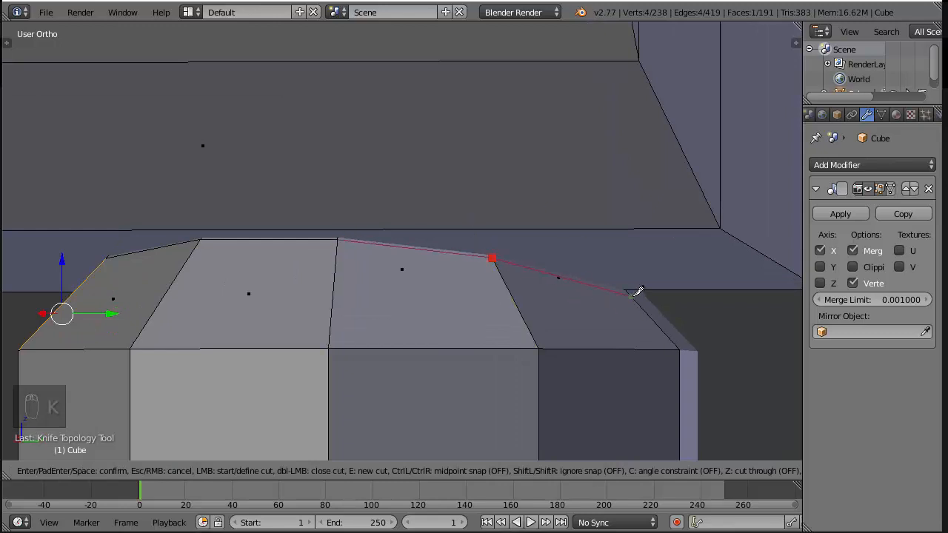
{"action": "left_click", "coordinate": [628, 293]}
{"action": "key", "text": "Return"}
{"action": "scroll", "coordinate": [627, 294], "scroll_direction": "down", "scroll_amount": 3}
{"action": "key", "text": "a"}
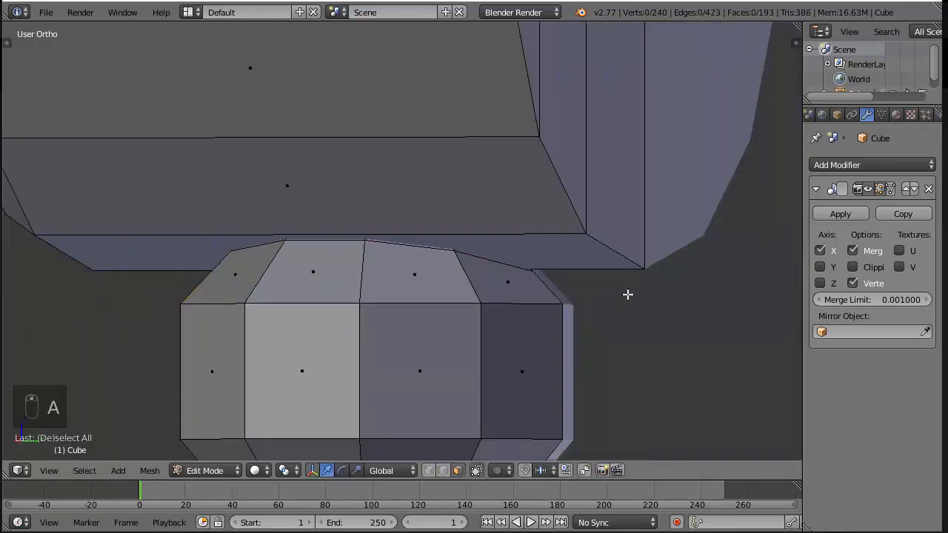
Check the finished cut around the collar in both shading modes, toggling the Mirror modifier's edit-cage option on and off
{"action": "scroll", "coordinate": [627, 294], "scroll_direction": "up", "scroll_amount": 1}
{"action": "mouse_move", "coordinate": [627, 294]}
{"action": "middle_mouse_down"}
{"action": "mouse_move", "coordinate": [601, 281]}
{"action": "mouse_move", "coordinate": [407, 274]}
{"action": "mouse_move", "coordinate": [331, 288]}
{"action": "middle_mouse_up"}
{"action": "key", "text": "z"}
{"action": "scroll", "coordinate": [570, 271], "scroll_direction": "up", "scroll_amount": 2}
{"action": "scroll", "coordinate": [509, 240], "scroll_direction": "down", "scroll_amount": 4}
{"action": "key", "text": "z"}
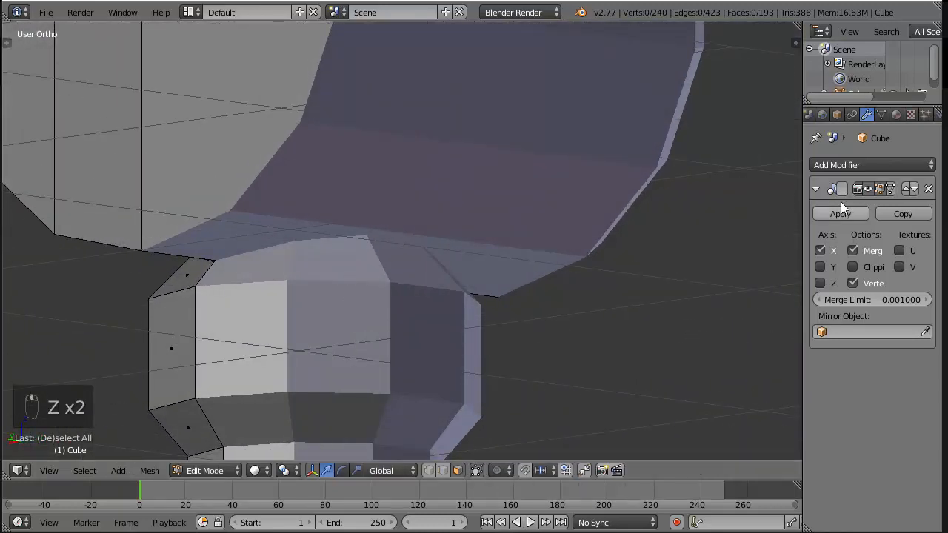
{"action": "left_click", "coordinate": [888, 189]}
{"action": "left_click", "coordinate": [888, 189]}
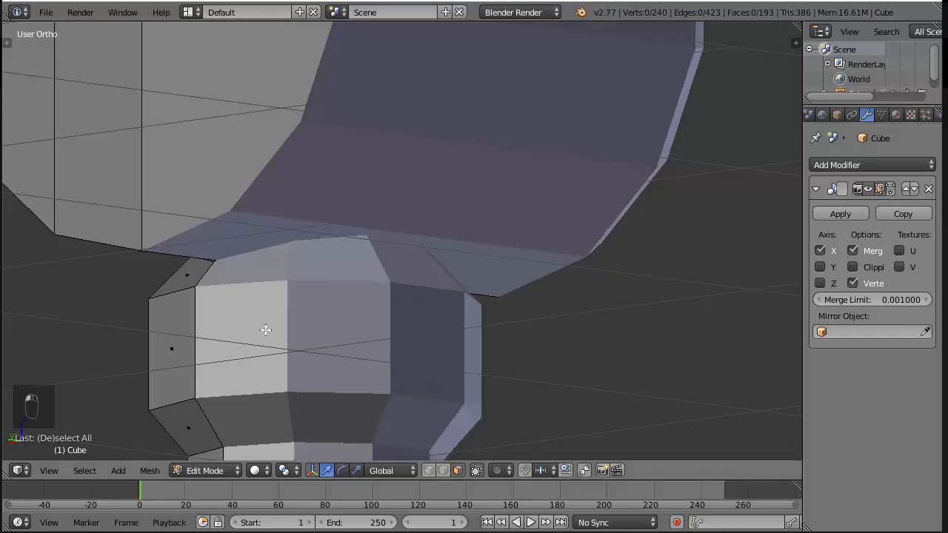
Isolate the handle by selecting its linked geometry from a collar face and hiding everything else
{"action": "middle_click_drag", "start_coordinate": [385, 281], "coordinate": [299, 285]}
{"action": "right_click", "coordinate": [298, 285]}
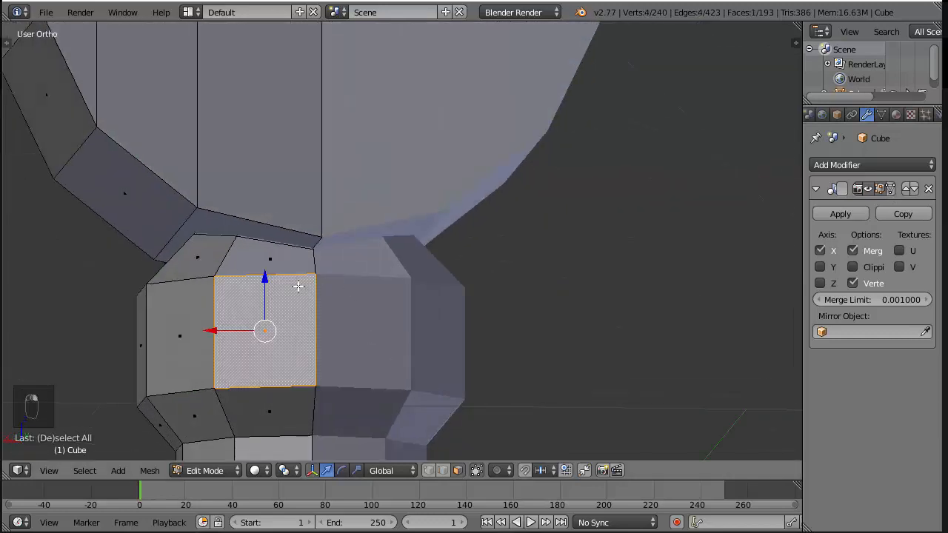
{"action": "key", "text": "ctrl+l"}
{"action": "key", "text": "shift+h"}
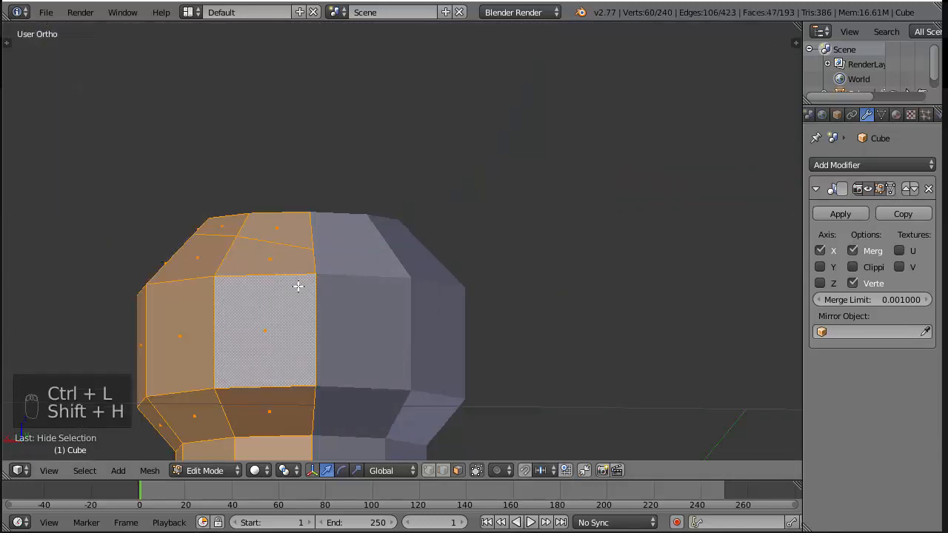
Select the strip of five faces above the knife cut on the collar's rim and delete those faces
{"action": "middle_click_drag", "start_coordinate": [298, 285], "coordinate": [327, 348]}
{"action": "right_click", "coordinate": [318, 318]}
{"action": "right_click", "coordinate": [327, 348], "text": "shift"}
{"action": "right_click", "coordinate": [327, 348], "text": "shift"}
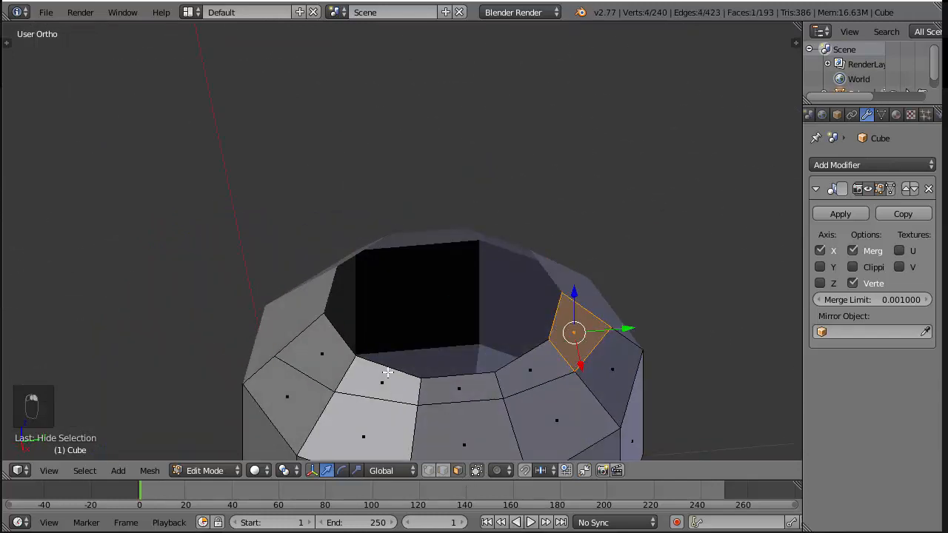
{"action": "key", "text": "ctrl+z"}
{"action": "right_click", "coordinate": [367, 368], "text": "ctrl"}
{"action": "right_click", "coordinate": [515, 372], "text": "ctrl"}
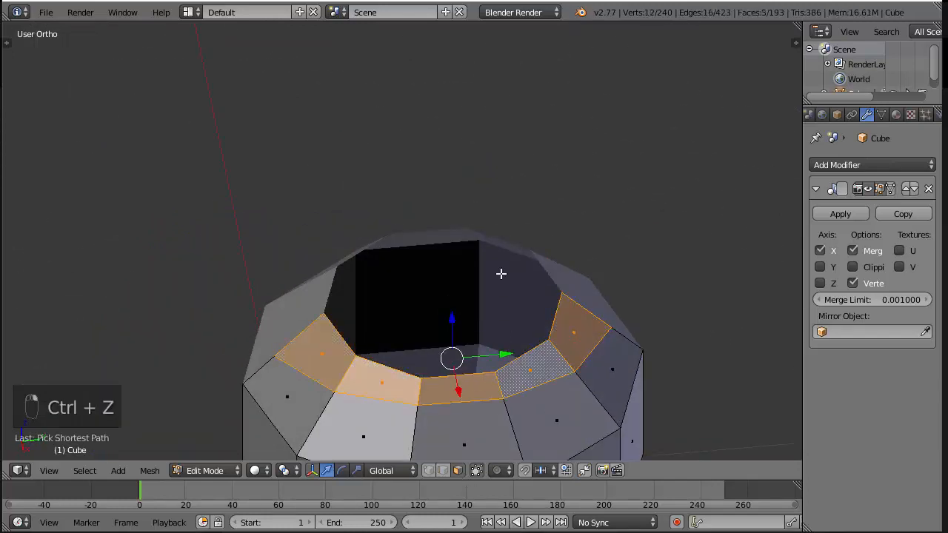
{"action": "key", "text": "x"}
{"action": "left_click", "coordinate": [489, 304]}
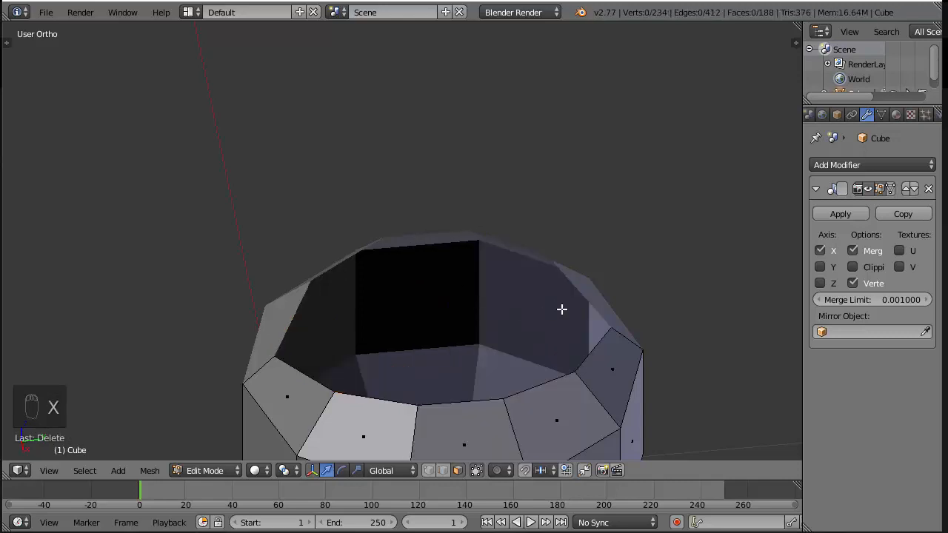
Undo the face deletion, try deleting the strip's vertices instead, undo that, and delete only the faces again
{"action": "key", "text": "ctrl+z"}
{"action": "key", "text": "x"}
{"action": "left_click", "coordinate": [491, 245]}
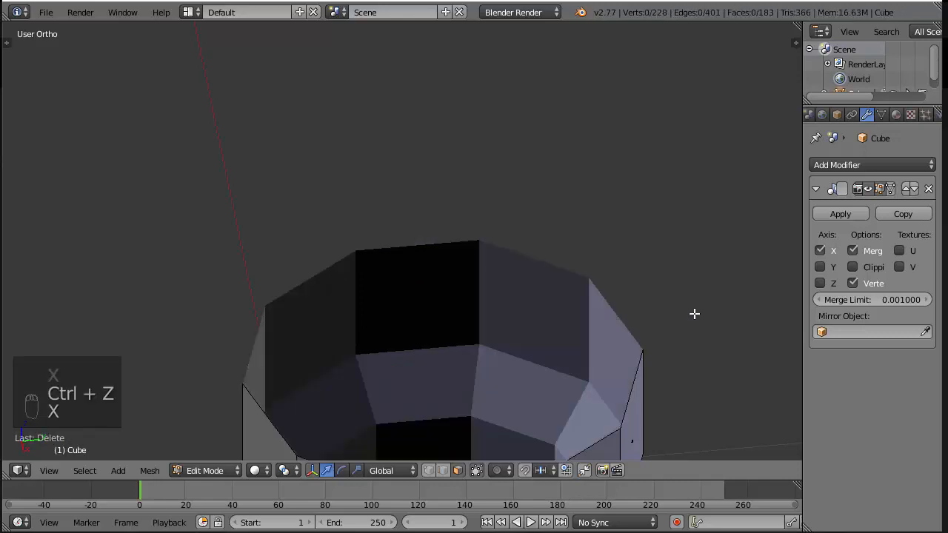
{"action": "key", "text": "ctrl+z"}
{"action": "key", "text": "x"}
{"action": "left_click", "coordinate": [538, 303]}
Join the two opposite centreline vertices of the collar's opening with an edge, working in vertex select mode
{"action": "middle_click_drag", "start_coordinate": [538, 303], "coordinate": [495, 327]}
{"action": "left_click", "coordinate": [428, 472]}
{"action": "right_click", "coordinate": [310, 348]}
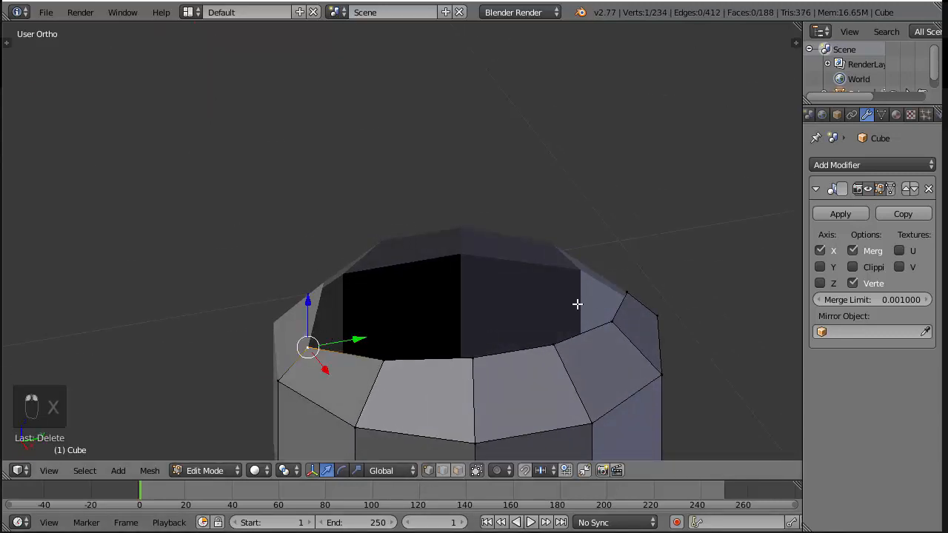
{"action": "middle_click_drag", "start_coordinate": [620, 288], "coordinate": [752, 192]}
{"action": "key", "text": "ctrl+z"}
{"action": "key", "text": "KP_1"}
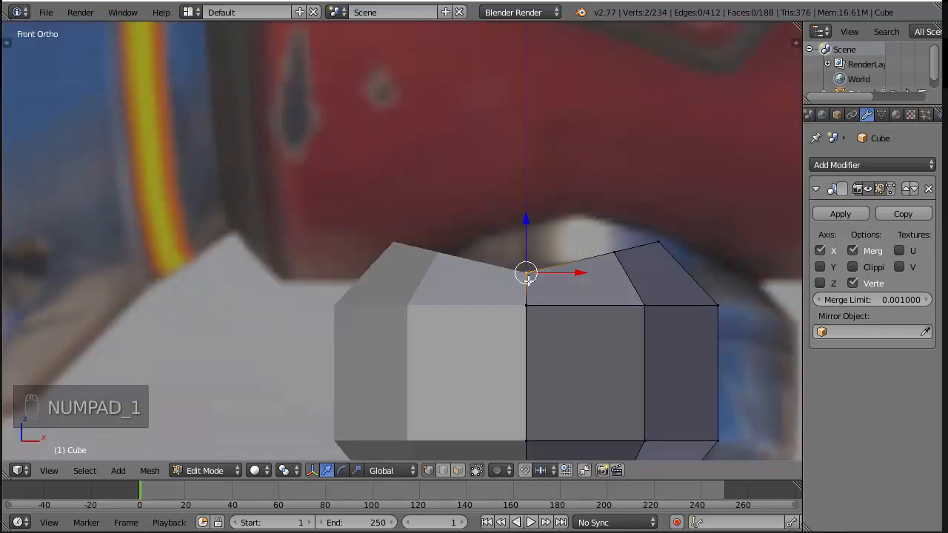
{"action": "middle_click_drag", "start_coordinate": [603, 239], "coordinate": [596, 279]}
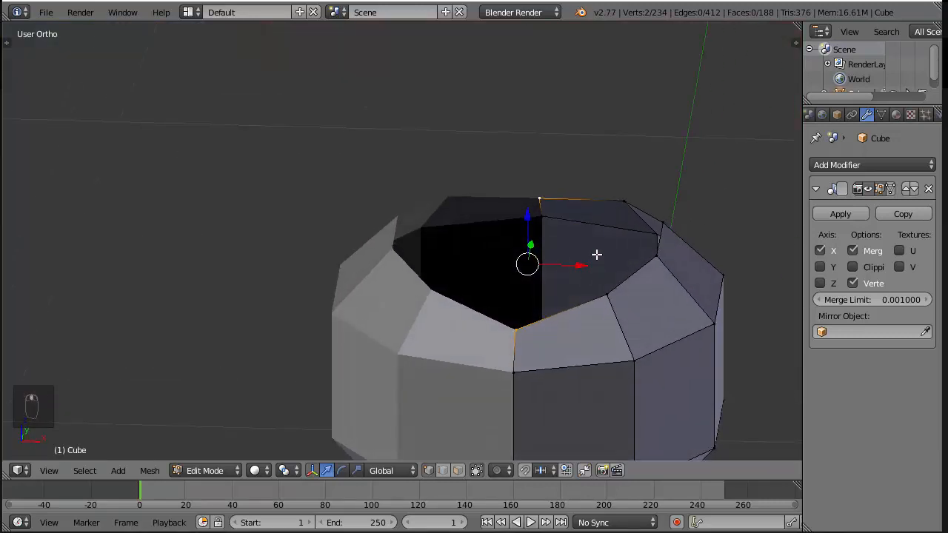
{"action": "key", "text": "f"}
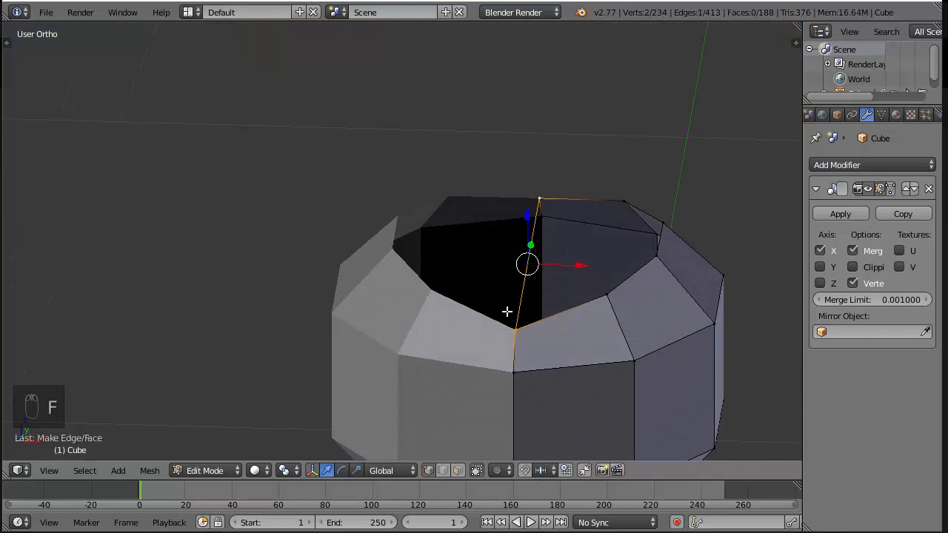
Fill the half opening on top of the collar with two faces between the centre edge and the rim vertices
{"action": "right_click", "coordinate": [604, 294], "text": "shift"}
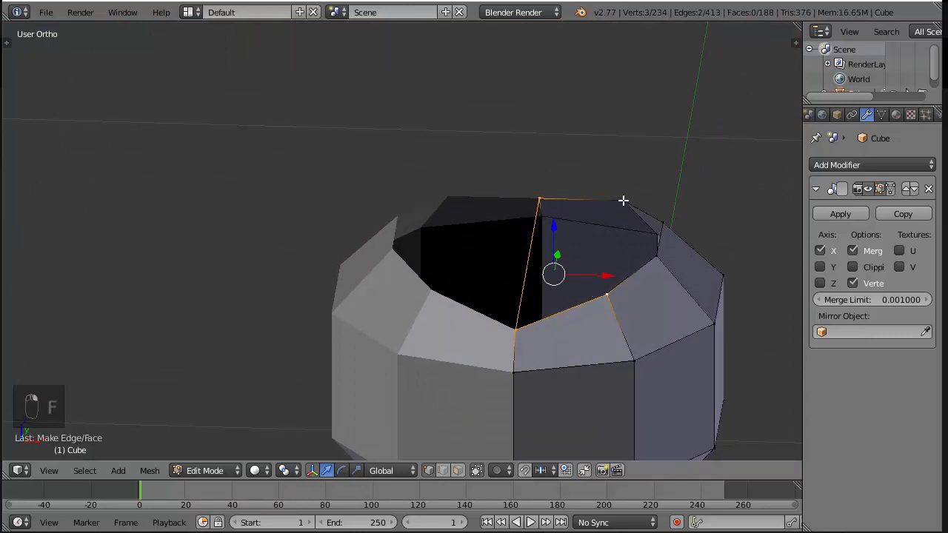
{"action": "right_click", "coordinate": [623, 200], "text": "shift"}
{"action": "key", "text": "f"}
{"action": "right_click", "coordinate": [624, 204]}
{"action": "right_click", "coordinate": [599, 301], "text": "shift"}
{"action": "key", "text": "f"}
{"action": "key", "text": "a"}
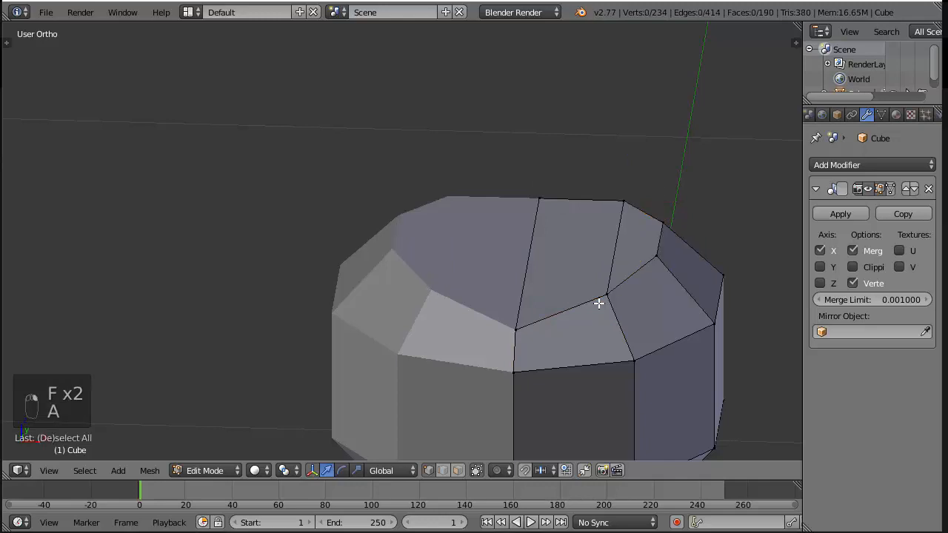
Reveal the hidden hammer geometry, deselect everything and leave the model in wireframe shading
{"action": "scroll", "coordinate": [598, 303], "scroll_direction": "down", "scroll_amount": 4}
{"action": "middle_click_drag", "start_coordinate": [598, 302], "coordinate": [621, 289]}
{"action": "key", "text": "alt+h"}
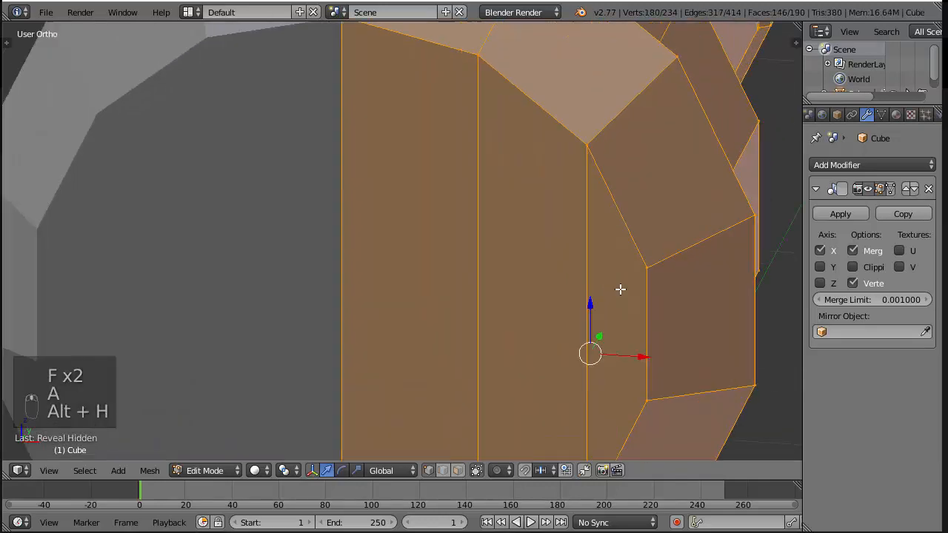
{"action": "key", "text": "z"}
{"action": "key", "text": "z"}
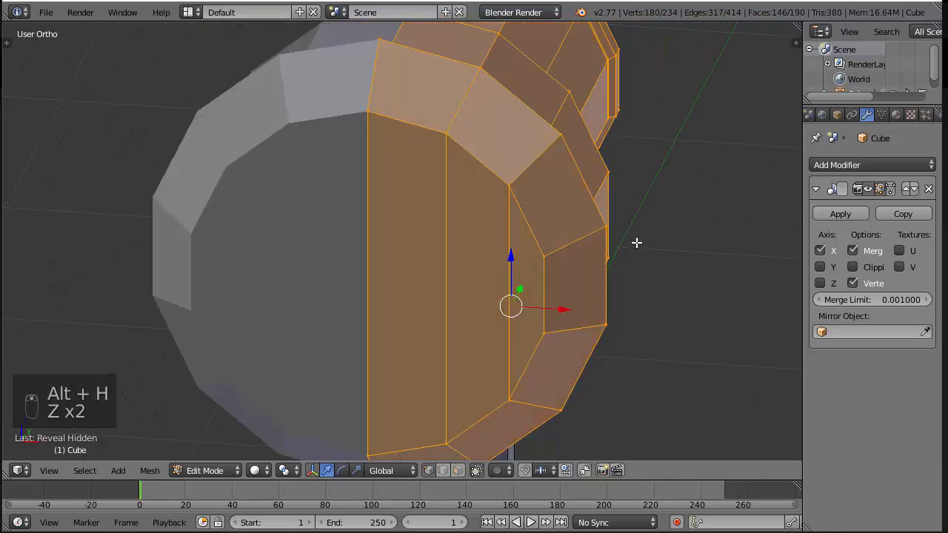
{"action": "key", "text": "z"}
{"action": "key", "text": "a"}
Compare the wireframe hammer with the background reference in right view, and examine the rendered hammer images in the photo viewer
{"action": "middle_click_drag", "start_coordinate": [649, 244], "coordinate": [595, 214]}
{"action": "scroll", "coordinate": [593, 218], "scroll_direction": "up", "scroll_amount": 3}
{"action": "middle_click_drag", "start_coordinate": [569, 244], "coordinate": [479, 247]}
{"action": "key", "text": "KP_3"}
{"action": "scroll", "coordinate": [449, 318], "scroll_direction": "down", "scroll_amount": 8}
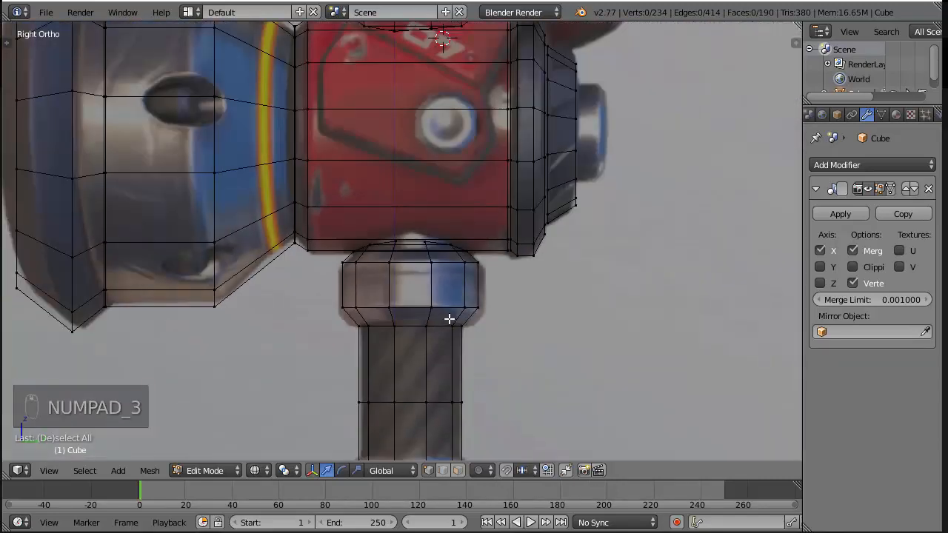
{"action": "scroll", "coordinate": [453, 318], "scroll_direction": "up", "scroll_amount": 4}
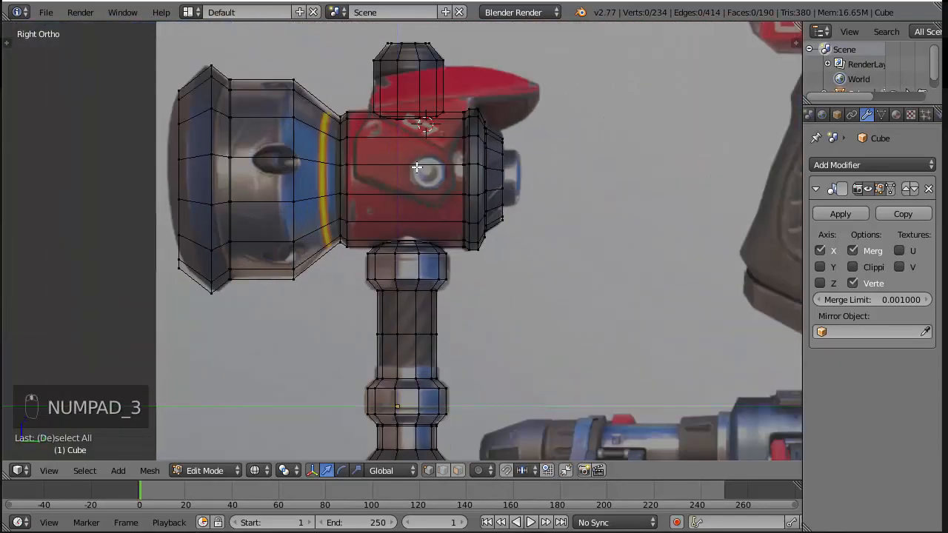
{"action": "scroll", "coordinate": [416, 168], "scroll_direction": "down", "scroll_amount": 5}
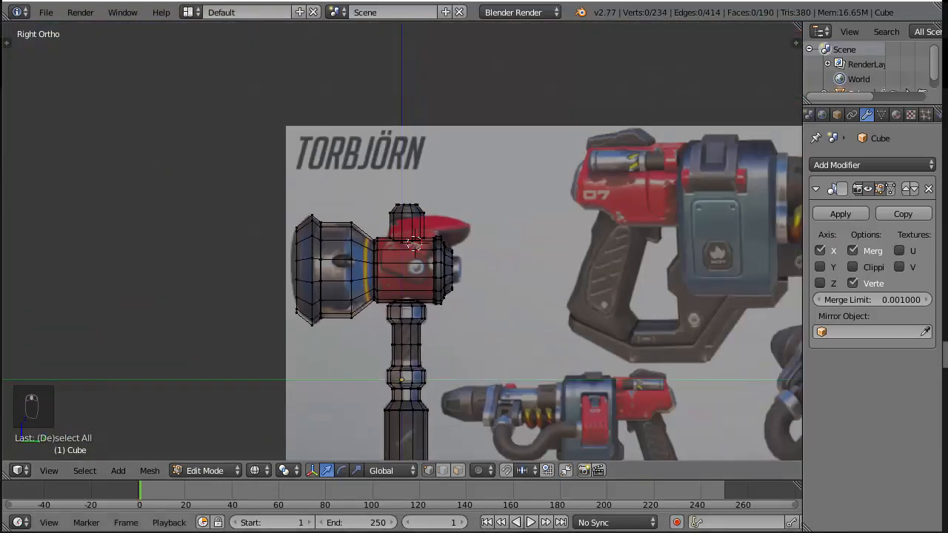
{"action": "key", "text": "alt+Tab"}
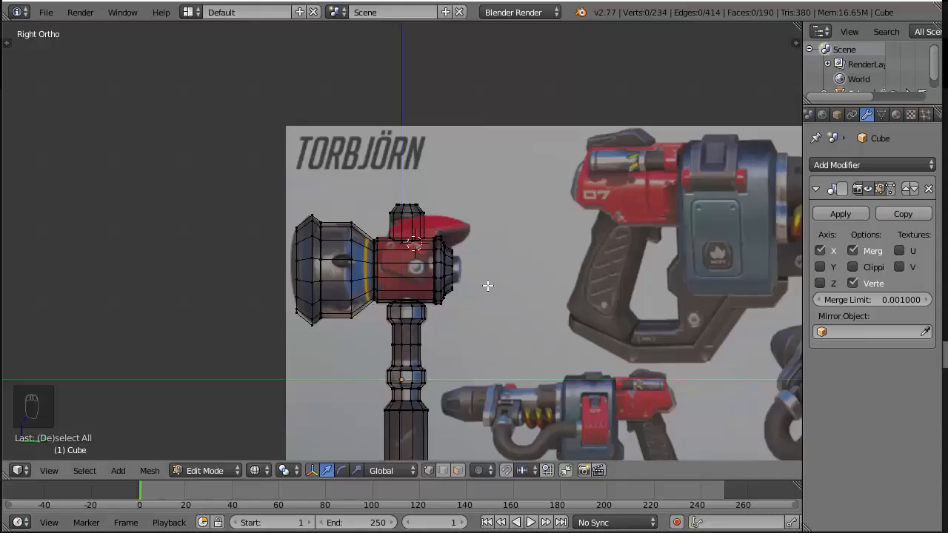
Return to Blender and, in solid-shaded top view, add a plane, scale it and move it along X to overlap the barrel's side
{"action": "key", "text": "KP_7"}
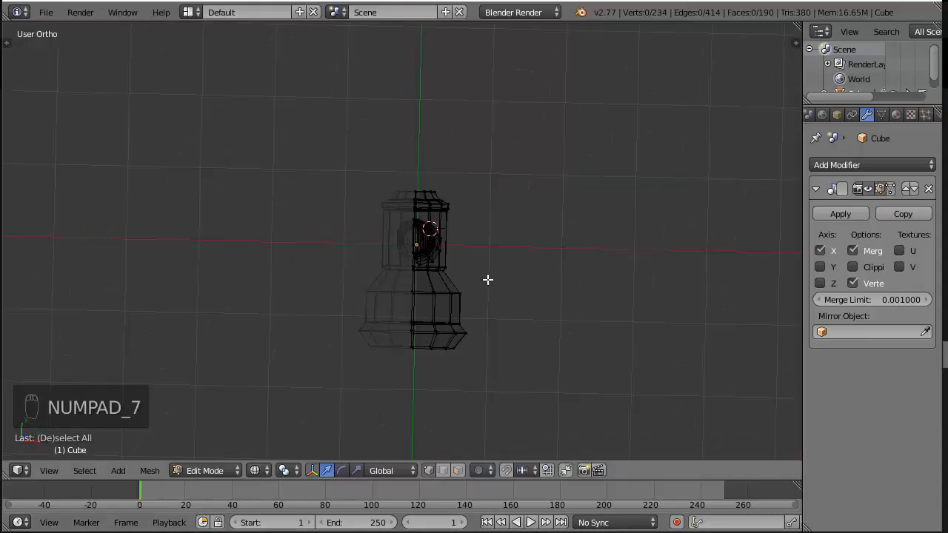
{"action": "key", "text": "a"}
{"action": "key", "text": "a"}
{"action": "key", "text": "a"}
{"action": "key", "text": "z"}
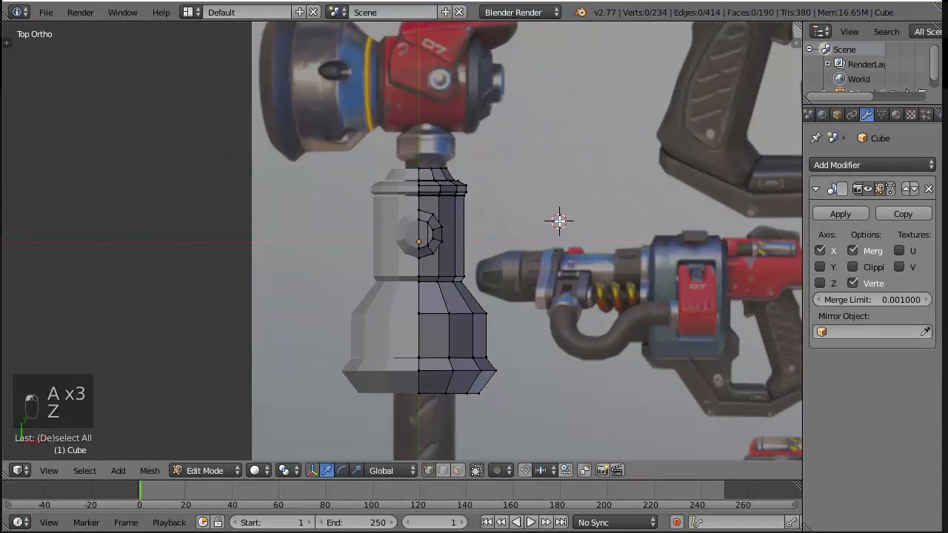
{"action": "key", "text": "shift+a"}
{"action": "left_click", "coordinate": [552, 188]}
{"action": "key", "text": "s"}
{"action": "left_click", "coordinate": [624, 248]}
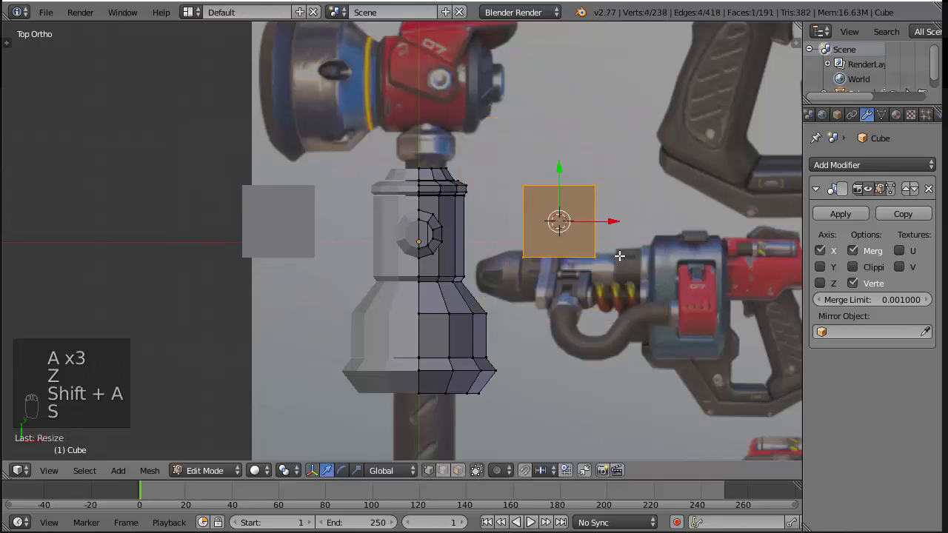
{"action": "scroll", "coordinate": [649, 247], "scroll_direction": "up", "scroll_amount": 3}
{"action": "left_click_drag", "start_coordinate": [729, 208], "coordinate": [604, 217]}
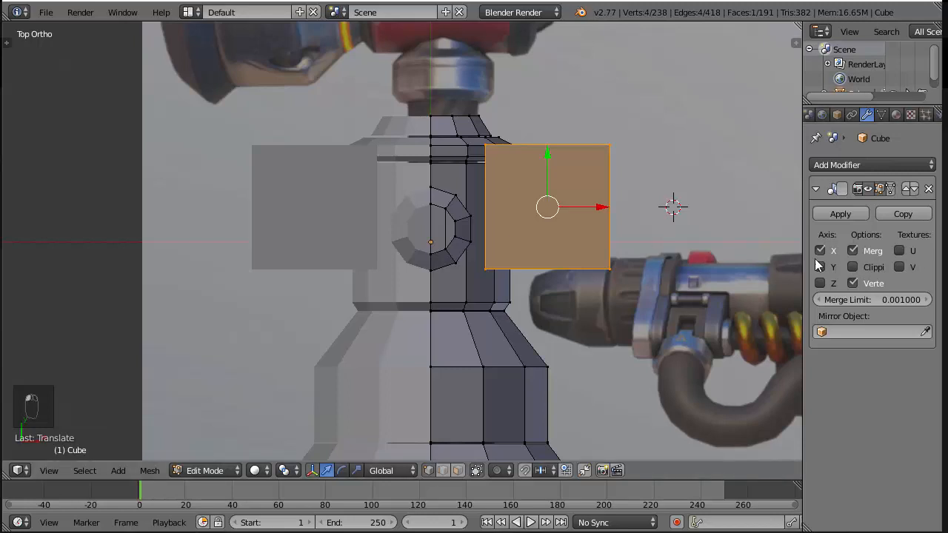
Try shifting the whole mesh along X, undo the move, and enable Clipping in the Mirror modifier
{"action": "key", "text": "a"}
{"action": "key", "text": "a"}
{"action": "key", "text": "a"}
{"action": "left_click_drag", "start_coordinate": [533, 256], "coordinate": [605, 256]}
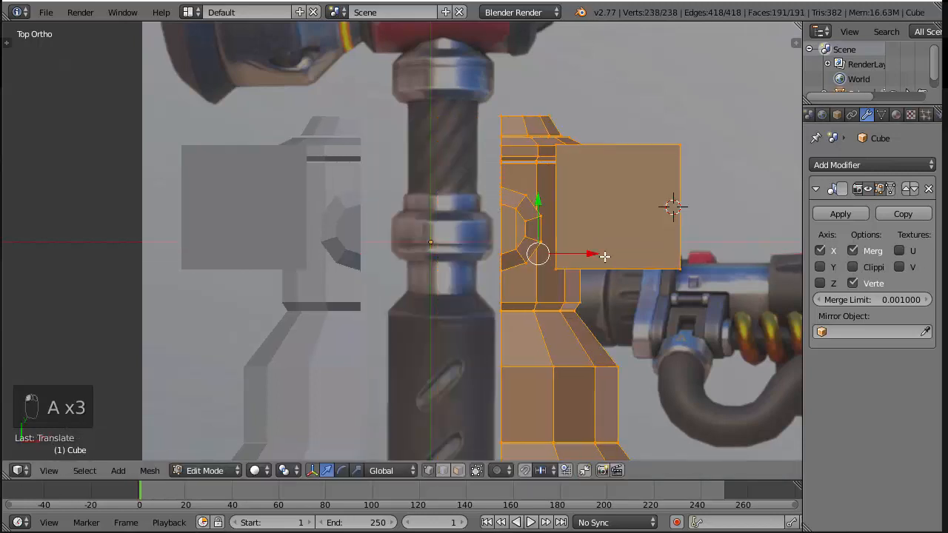
{"action": "key", "text": "ctrl+z"}
{"action": "left_click", "coordinate": [853, 267]}
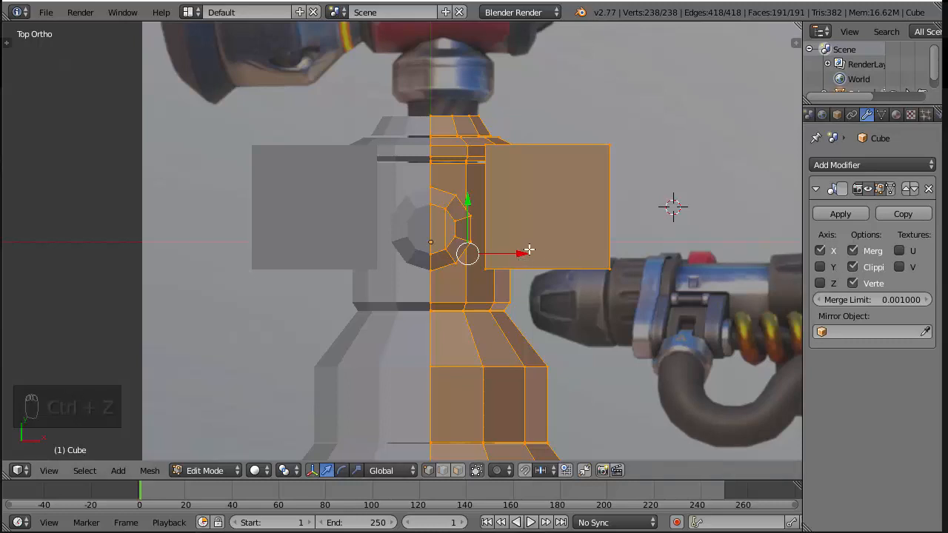
Select the linked plane, move it along X until its inner edge clips to the mirror centreline, and raise it above the head's cap
{"action": "key", "text": "a"}
{"action": "right_click", "coordinate": [624, 154]}
{"action": "key", "text": "ctrl+l"}
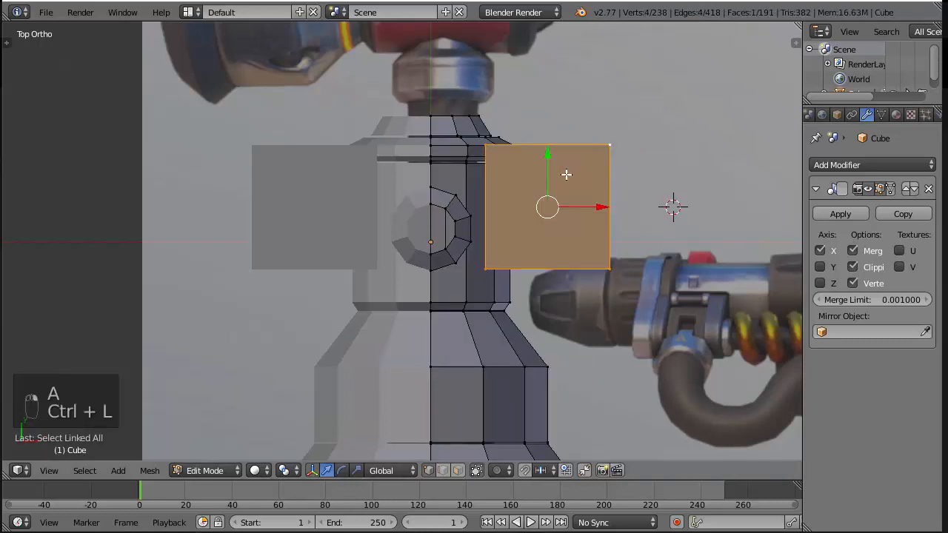
{"action": "left_click_drag", "start_coordinate": [604, 210], "coordinate": [496, 212]}
{"action": "middle_click_drag", "start_coordinate": [603, 233], "coordinate": [453, 235]}
{"action": "left_click_drag", "start_coordinate": [454, 235], "coordinate": [448, 145]}
{"action": "key", "text": "KP_7"}
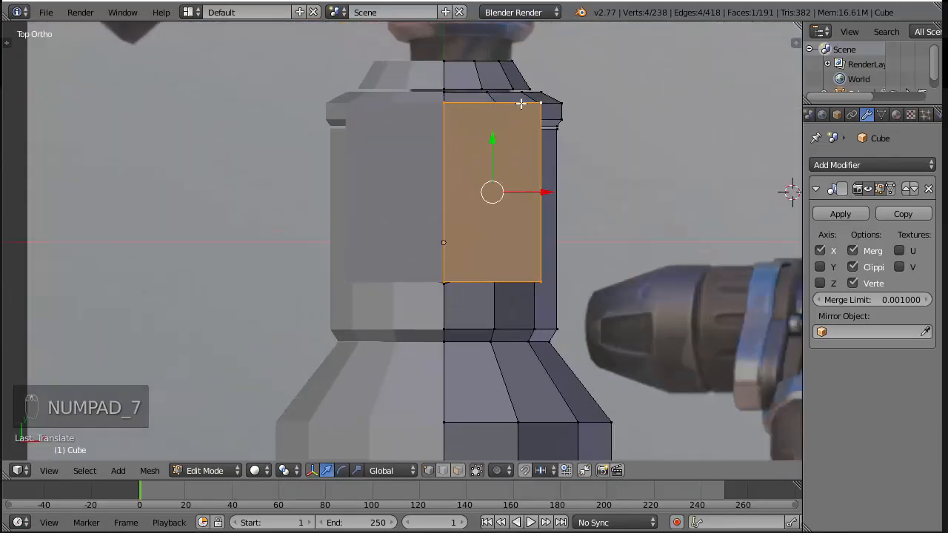
{"action": "scroll", "coordinate": [554, 125], "scroll_direction": "up", "scroll_amount": 2}
{"action": "key", "text": "a"}
{"action": "key", "text": "a"}
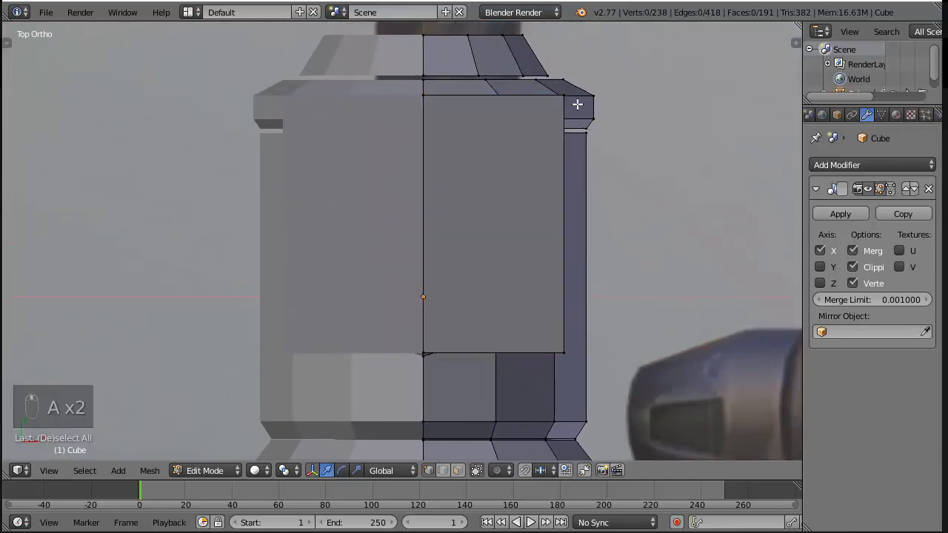
{"action": "right_click", "coordinate": [574, 92]}
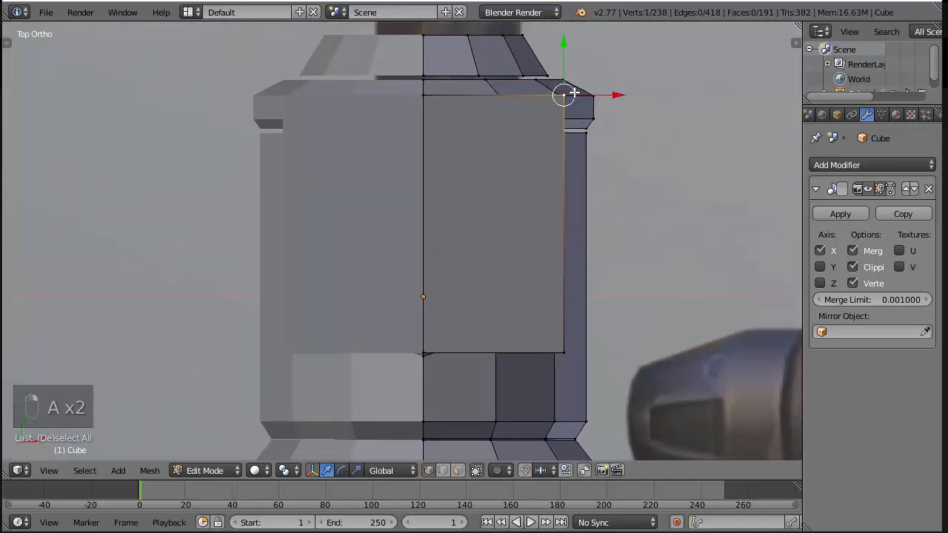
{"action": "key", "text": "w"}
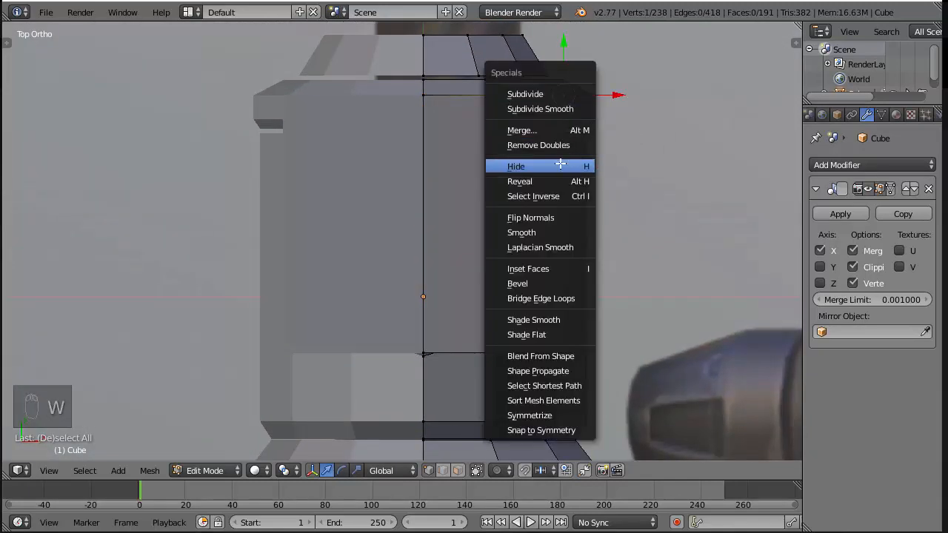
{"action": "left_click", "coordinate": [550, 279]}
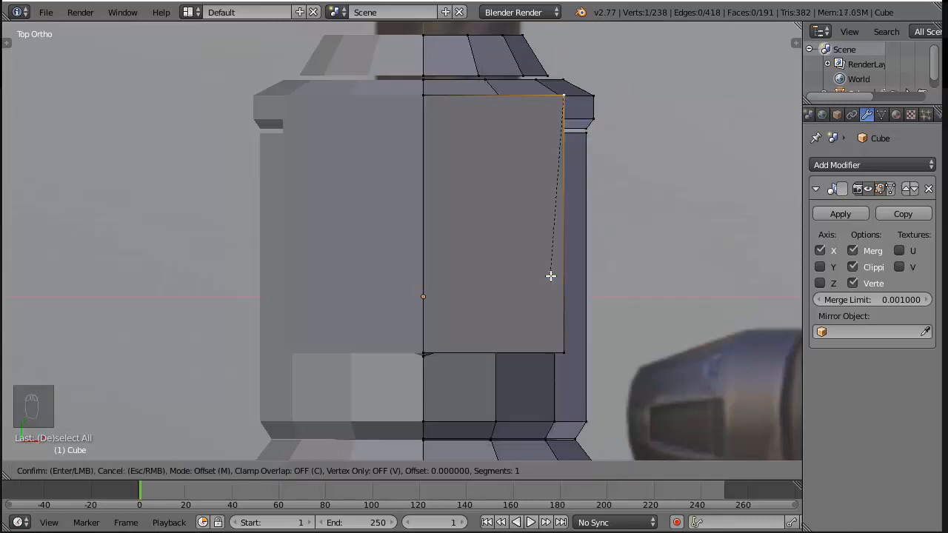
{"action": "right_click", "coordinate": [638, 54]}
{"action": "middle_click_drag", "start_coordinate": [698, 131], "coordinate": [603, 85]}
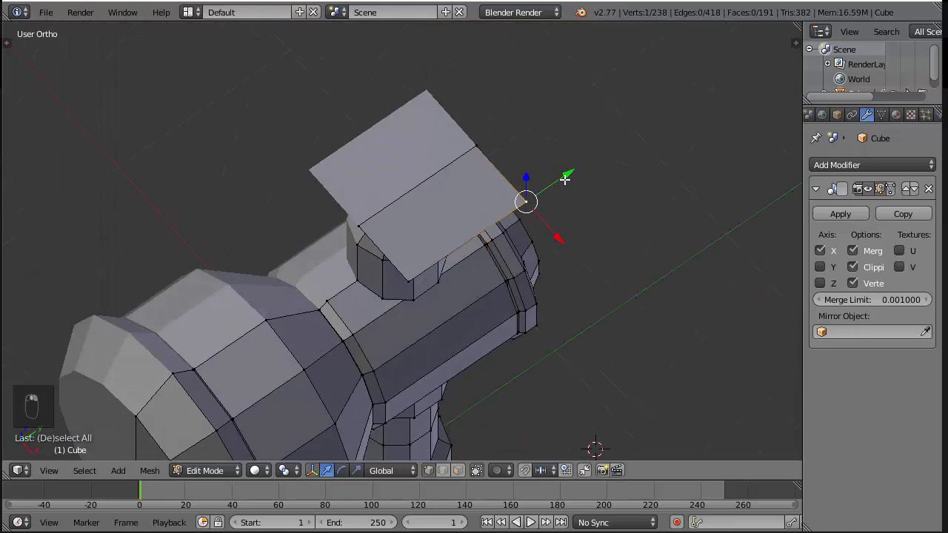
{"action": "key", "text": "KP_3"}
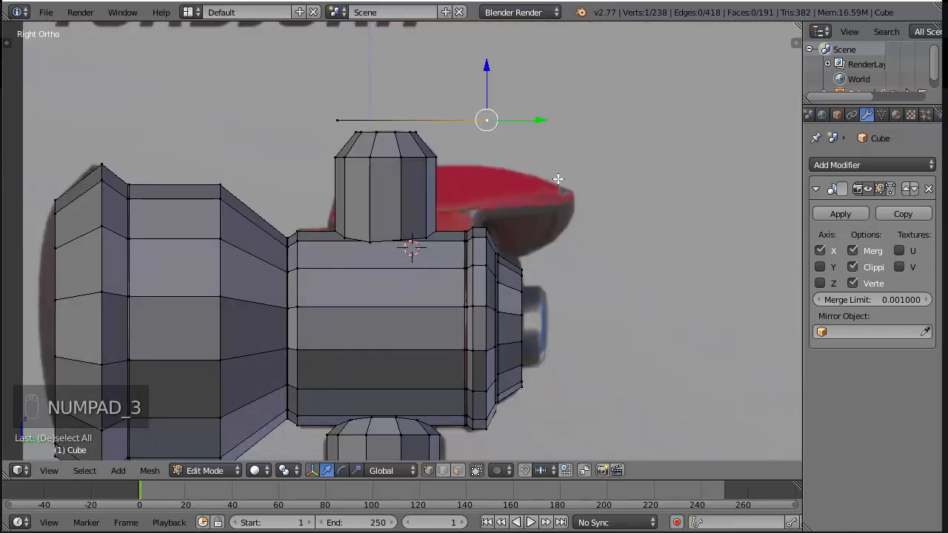
Try a centred lengthwise loop cut on the plane in top view and undo it
{"action": "key", "text": "KP_7"}
{"action": "scroll", "coordinate": [703, 229], "scroll_direction": "up", "scroll_amount": 3}
{"action": "key", "text": "a"}
{"action": "key", "text": "a"}
{"action": "key", "text": "ctrl+r"}
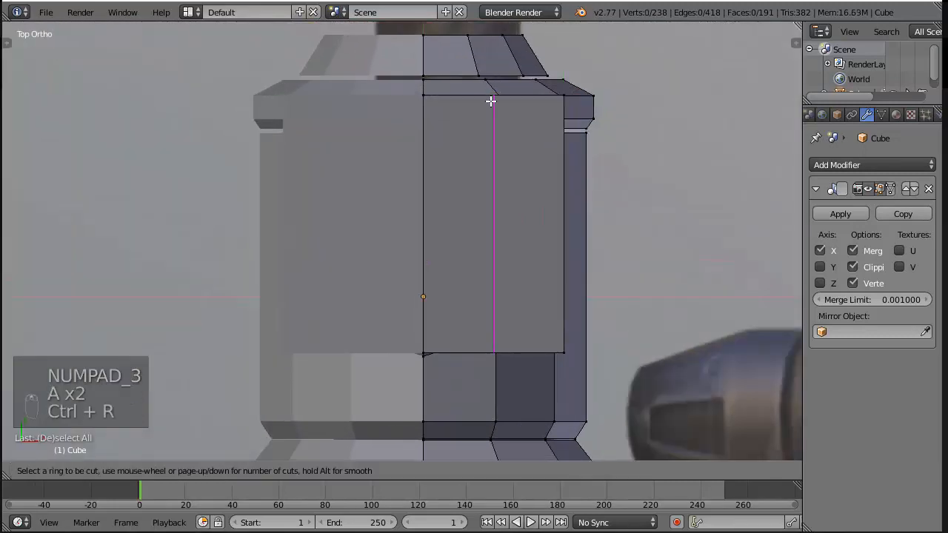
{"action": "left_click", "coordinate": [490, 101]}
{"action": "right_click", "coordinate": [538, 95]}
{"action": "key", "text": "ctrl+z"}
Add a lengthwise loop cut slid toward the plane's outer edge and a crosswise one slid toward the end away from the striking face
{"action": "key", "text": "ctrl+r"}
{"action": "left_click", "coordinate": [505, 96]}
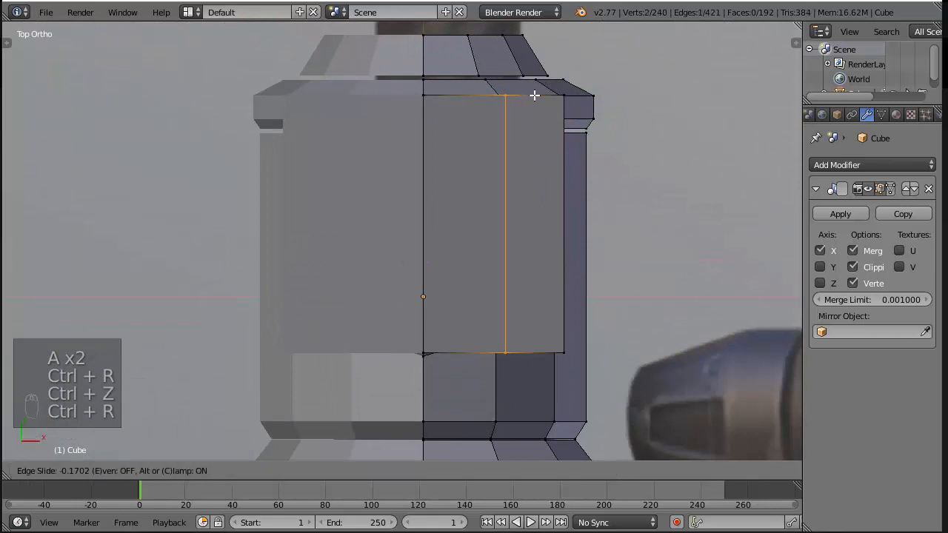
{"action": "left_click", "coordinate": [536, 94]}
{"action": "key", "text": "a"}
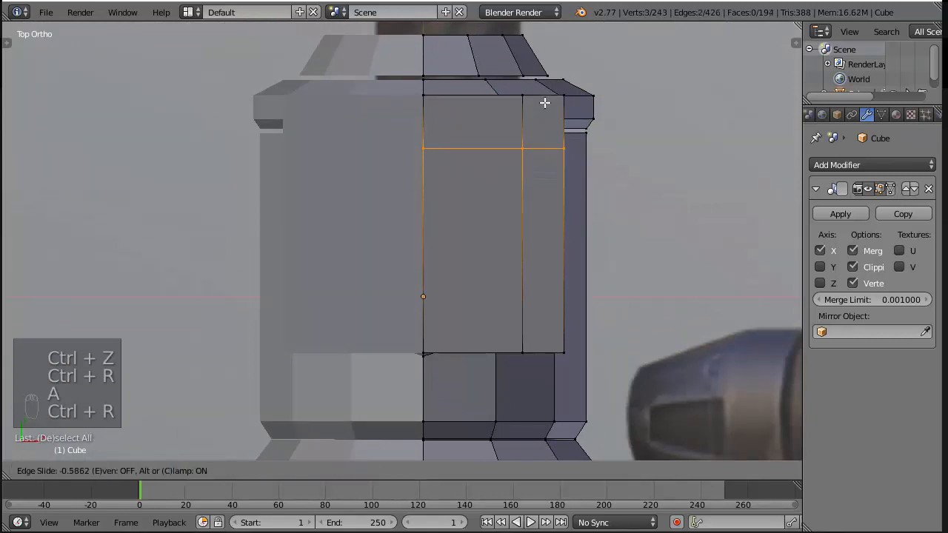
{"action": "left_click", "coordinate": [544, 102]}
Delete the plane's outer corner vertex at the end away from the striking face
{"action": "right_click", "coordinate": [564, 93]}
{"action": "key", "text": "x"}
{"action": "left_click", "coordinate": [599, 87]}
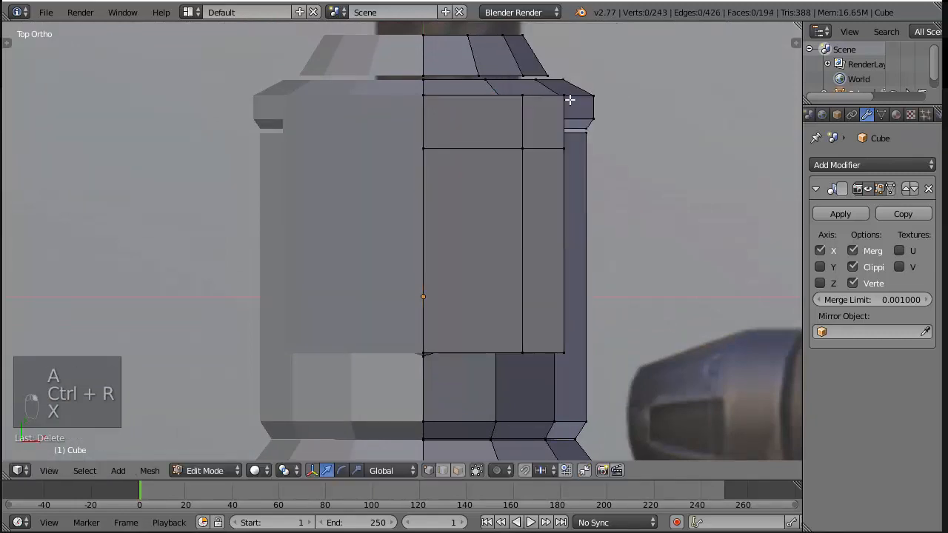
{"action": "key", "text": "ctrl+z"}
{"action": "middle_click_drag", "start_coordinate": [569, 99], "coordinate": [575, 65]}
{"action": "right_click", "coordinate": [617, 153]}
{"action": "key", "text": "x"}
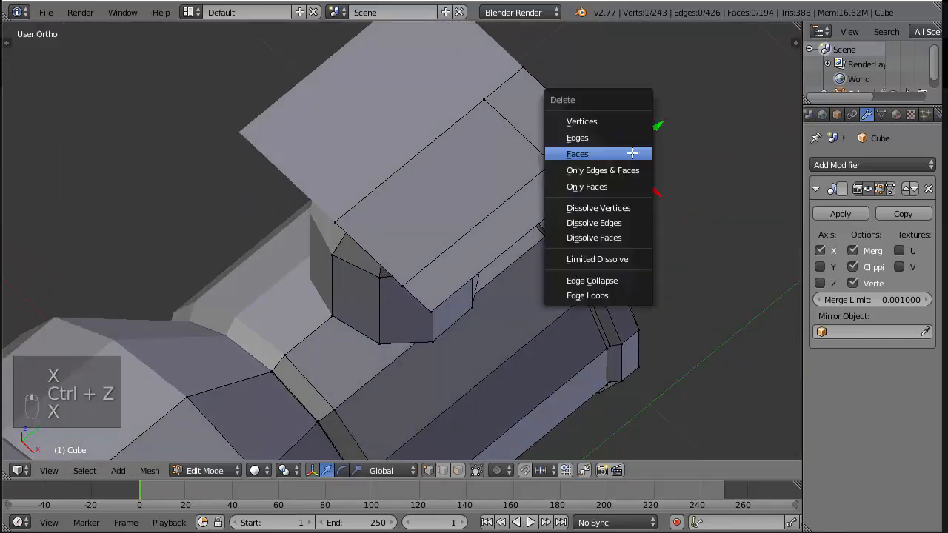
{"action": "left_click", "coordinate": [630, 121]}
Select the whole mesh and run Remove Doubles on it
{"action": "key", "text": "a"}
{"action": "key", "text": "a"}
{"action": "key", "text": "a"}
{"action": "key", "text": "a"}
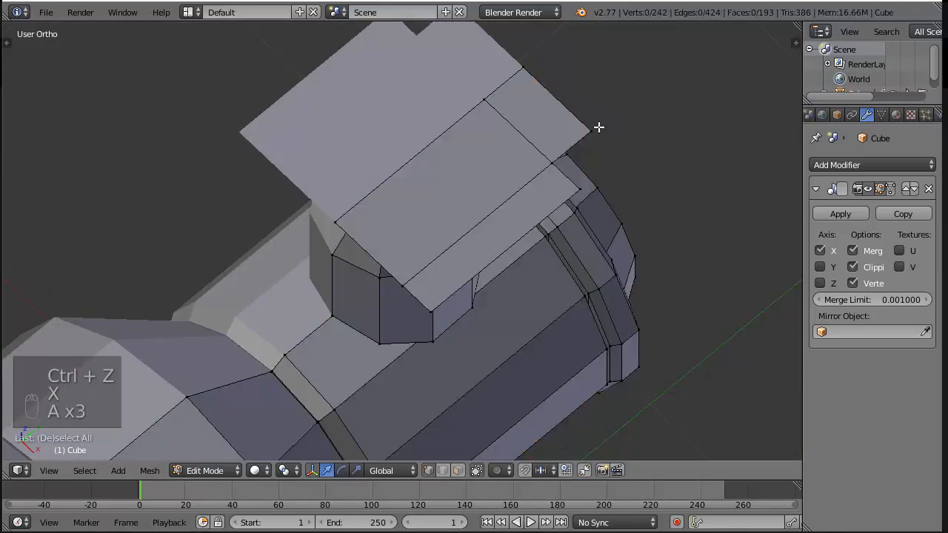
{"action": "key", "text": "w"}
{"action": "left_click", "coordinate": [567, 92]}
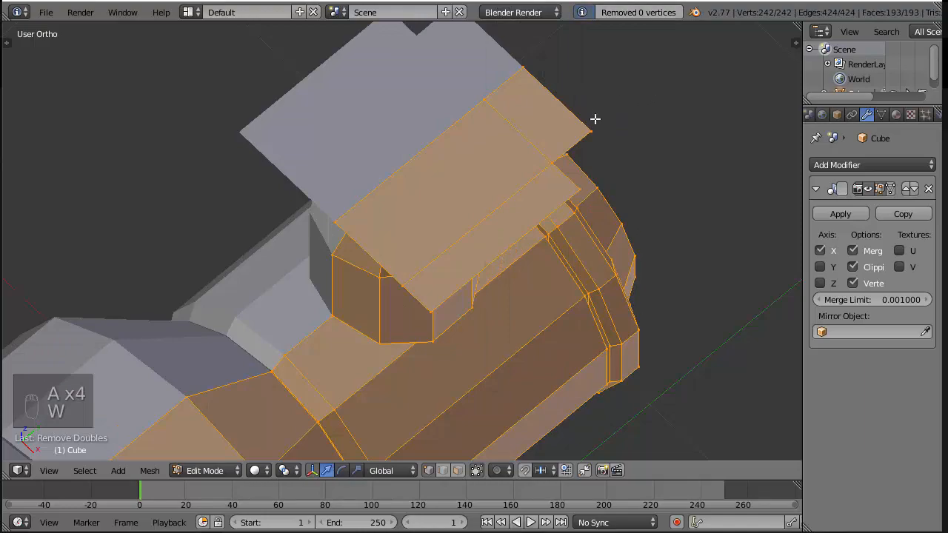
Fill the plane's missing corner with a triangular face to form a chamfer, and check the shape against the rendered reference images
{"action": "key", "text": "a"}
{"action": "right_click", "coordinate": [603, 116]}
{"action": "right_click", "coordinate": [553, 169]}
{"action": "key", "text": "f"}
{"action": "key", "text": "a"}
{"action": "middle_click_drag", "start_coordinate": [582, 213], "coordinate": [323, 200]}
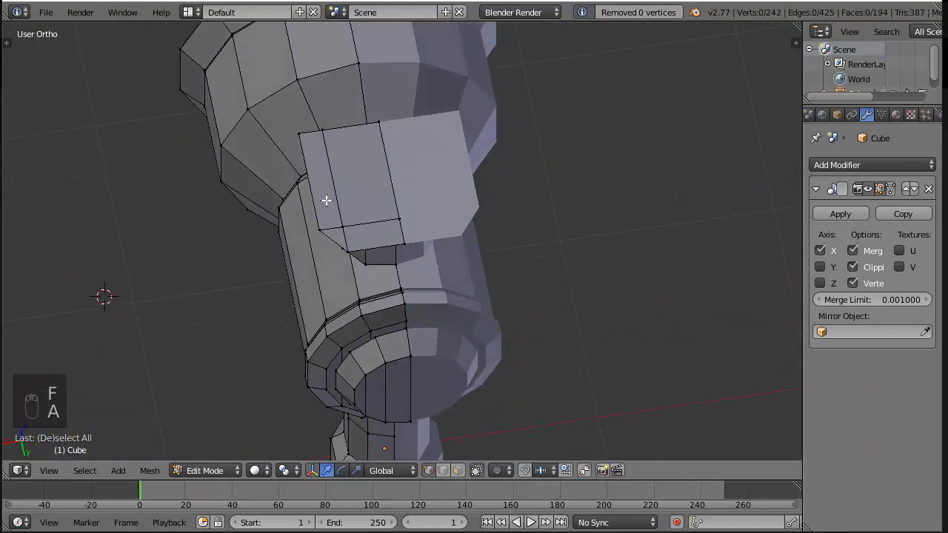
{"action": "key", "text": "alt+Tab"}
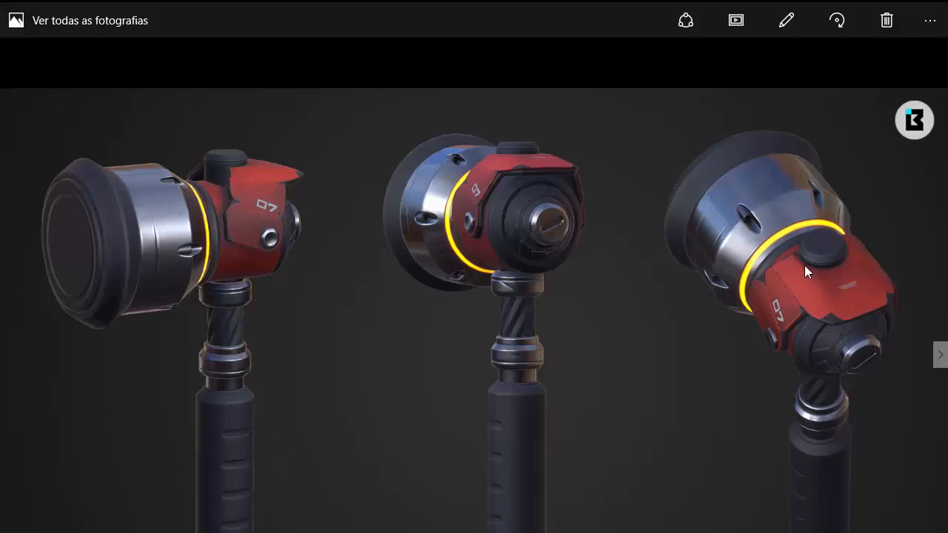
Select the whole armour plane and, in side view, move it away from the striking face and down onto the reference's red plate
{"action": "key", "text": "alt+Tab"}
{"action": "key", "text": "a"}
{"action": "key", "text": "a"}
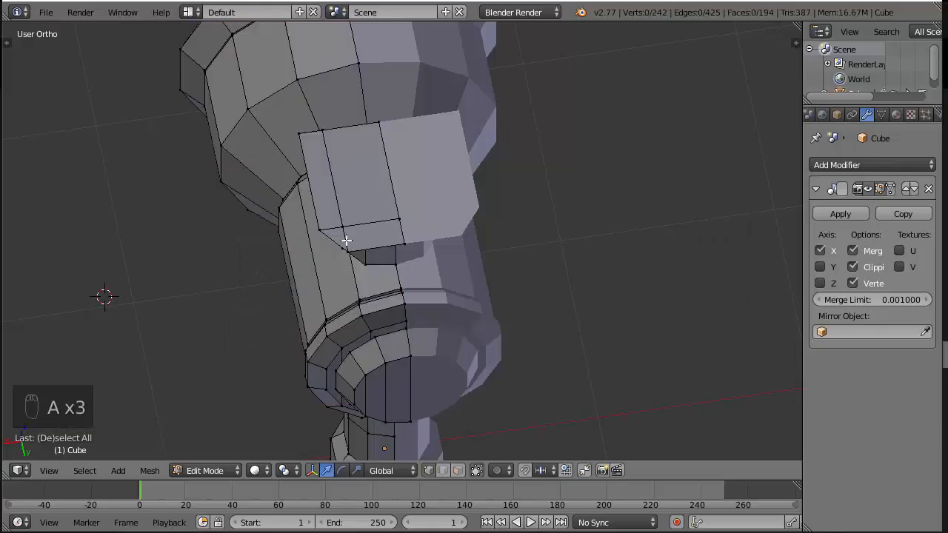
{"action": "right_click", "coordinate": [347, 229]}
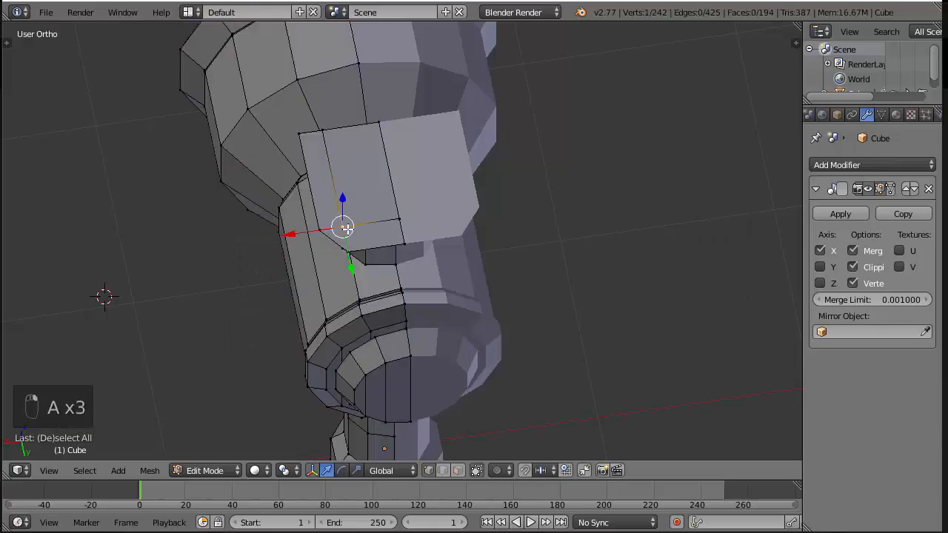
{"action": "key", "text": "ctrl+l"}
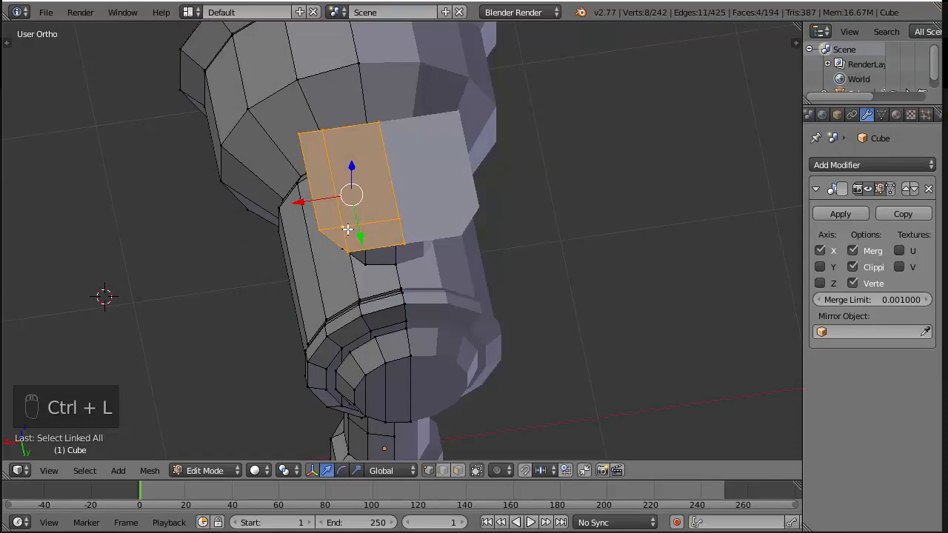
{"action": "key", "text": "KP_3"}
{"action": "key", "text": "z"}
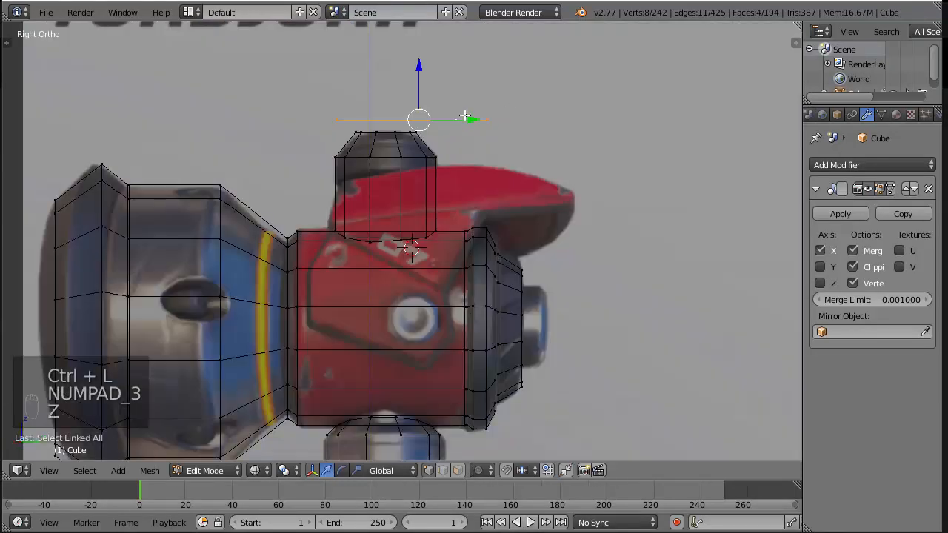
{"action": "left_click_drag", "start_coordinate": [469, 121], "coordinate": [491, 125]}
{"action": "left_click_drag", "start_coordinate": [440, 67], "coordinate": [419, 157]}
Try to scale the armour plane up uniformly to the reference plate's length, and undo it
{"action": "key", "text": "s"}
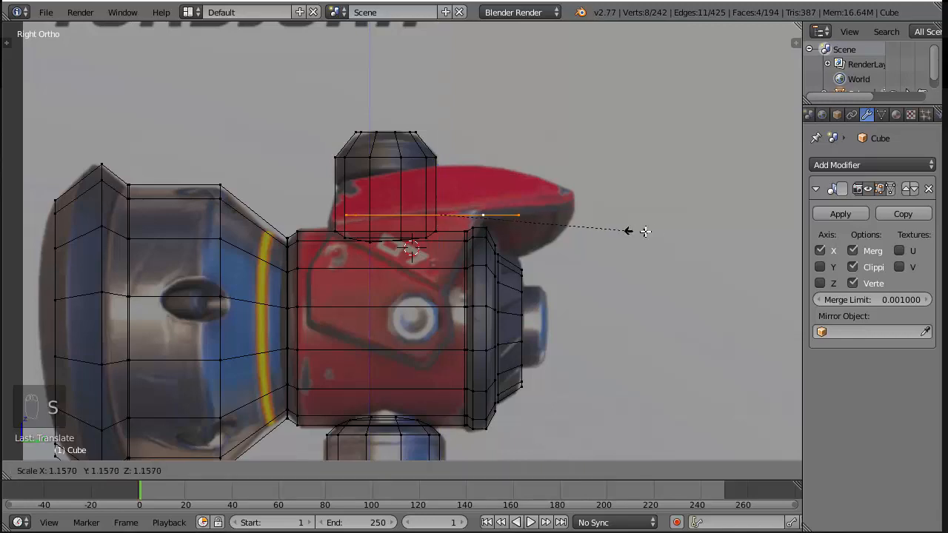
{"action": "left_click", "coordinate": [655, 232]}
{"action": "key", "text": "ctrl+z"}
Stretch the armour plane along Y and shift it along Y until its far end meets the reference plate's tip
{"action": "mouse_move", "coordinate": [655, 231]}
{"action": "middle_mouse_down"}
{"action": "mouse_move", "coordinate": [548, 227]}
{"action": "mouse_move", "coordinate": [533, 256]}
{"action": "middle_mouse_up"}
{"action": "key", "text": "z"}
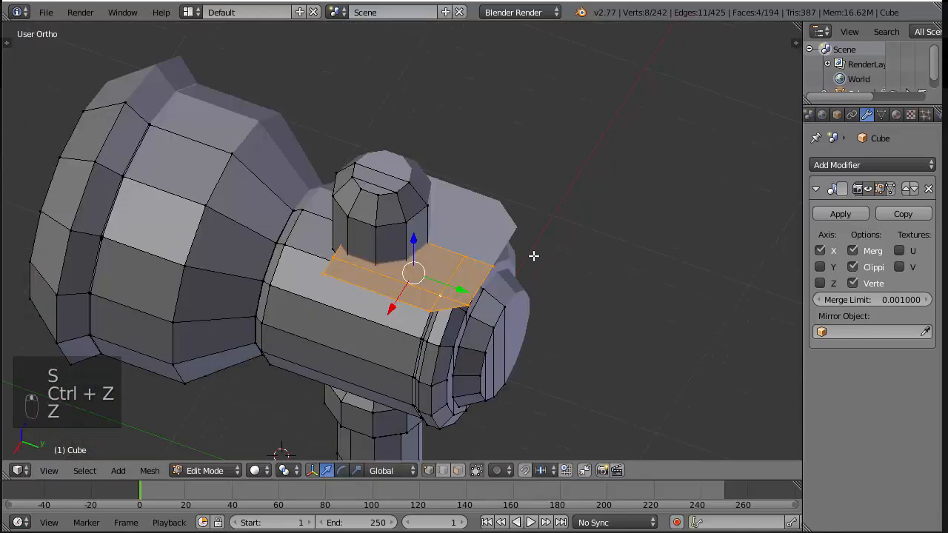
{"action": "key", "text": "z"}
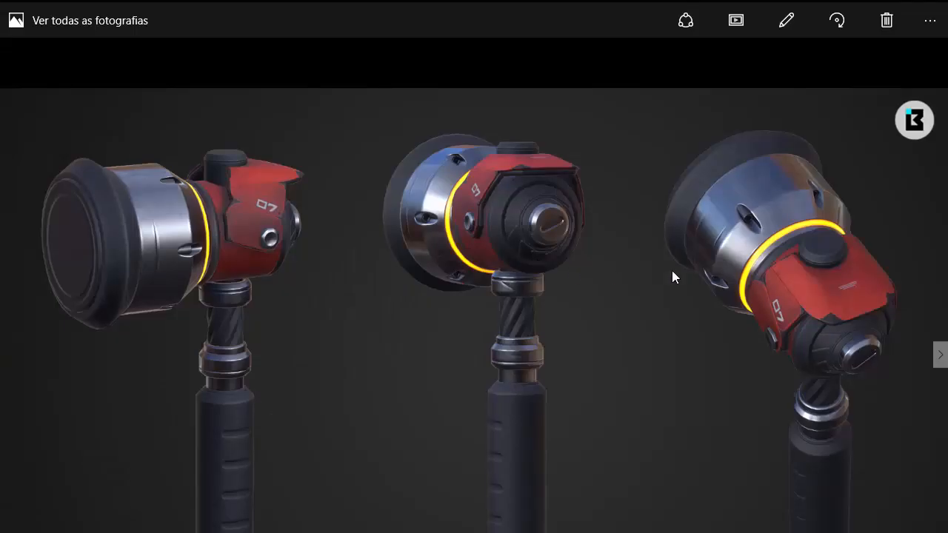
{"action": "key", "text": "alt+Tab"}
{"action": "key", "text": "KP_7"}
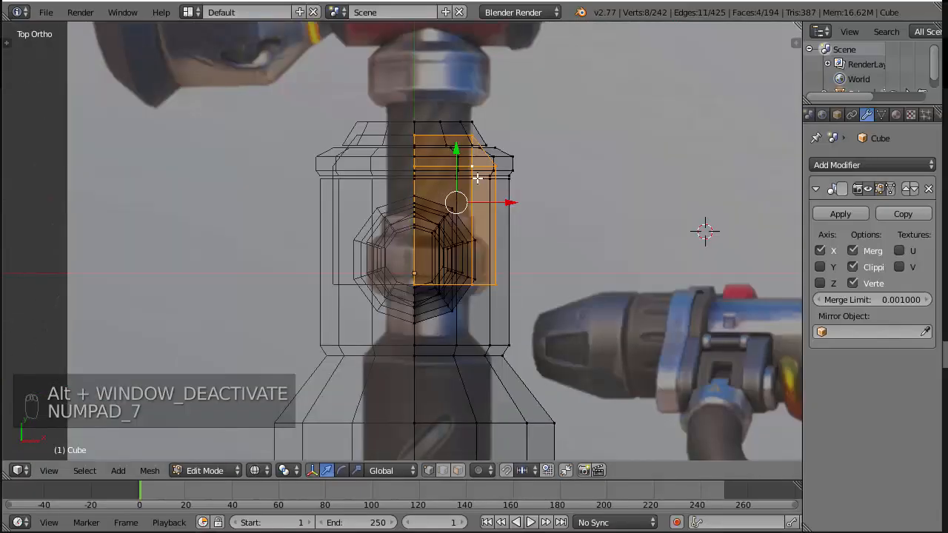
{"action": "key", "text": "KP_3"}
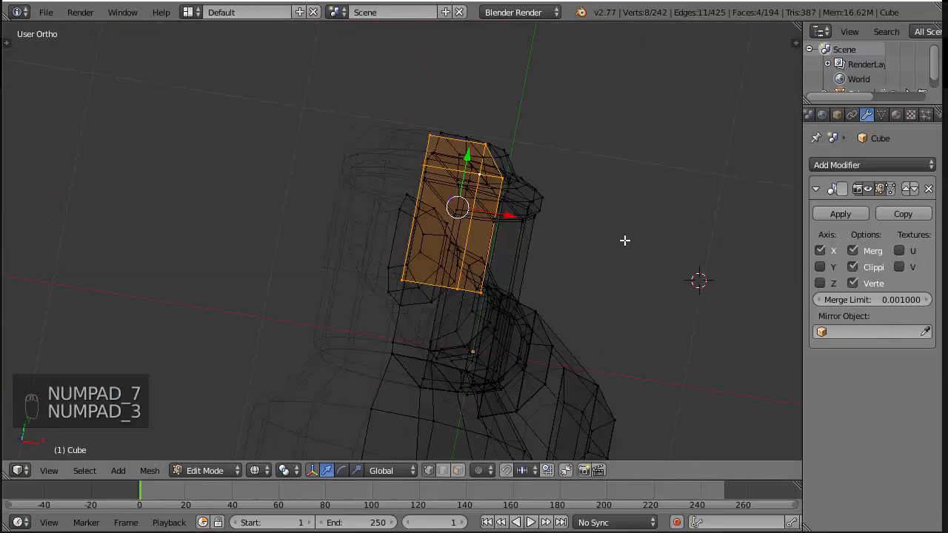
{"action": "key", "text": "s"}
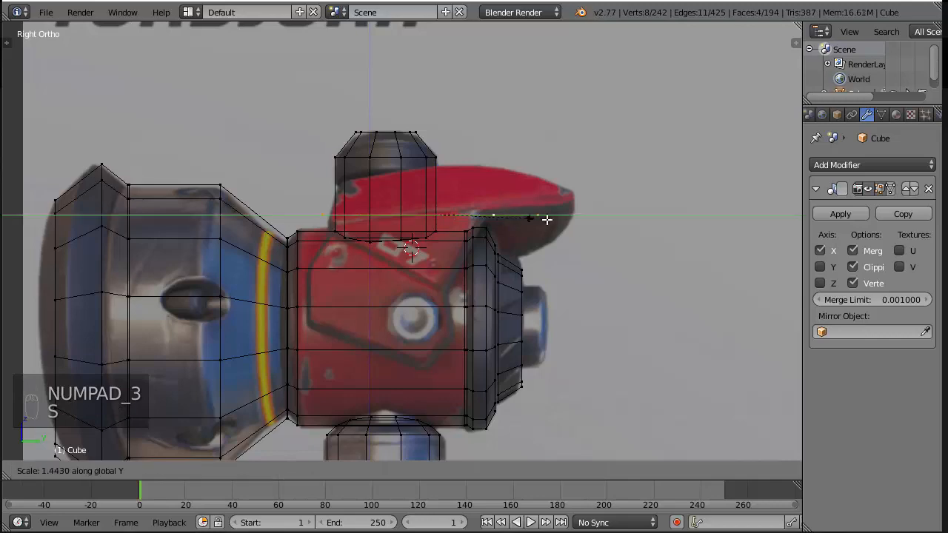
{"action": "left_click", "coordinate": [552, 219]}
{"action": "left_click_drag", "start_coordinate": [495, 215], "coordinate": [510, 214]}
{"action": "key", "text": "z"}
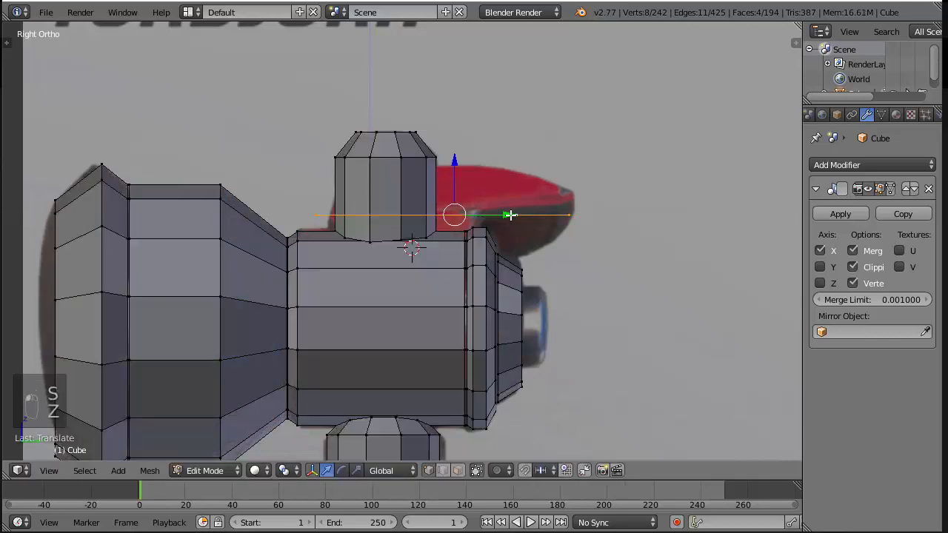
{"action": "mouse_move", "coordinate": [622, 162]}
{"action": "middle_mouse_down"}
{"action": "mouse_move", "coordinate": [561, 220]}
{"action": "mouse_move", "coordinate": [582, 234]}
{"action": "mouse_move", "coordinate": [676, 178]}
{"action": "middle_mouse_up"}
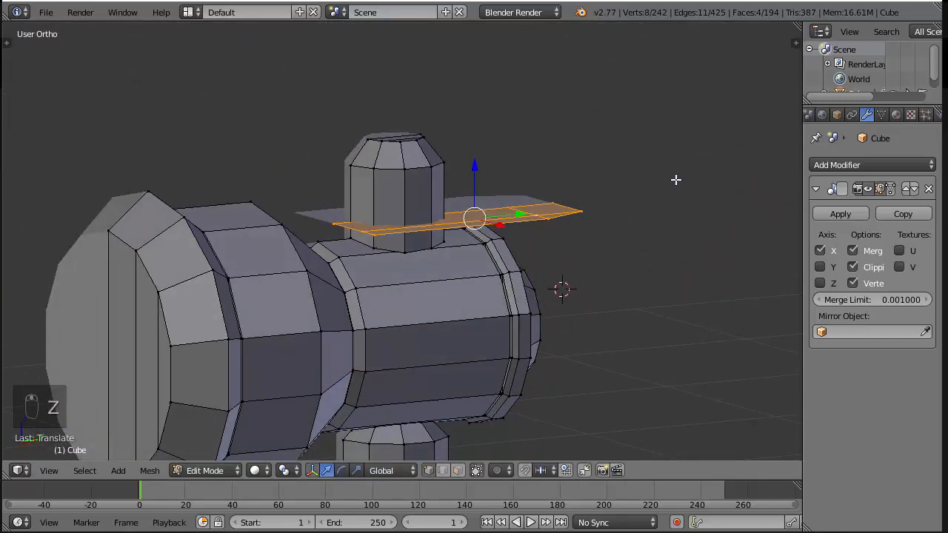
Extrude the armour plane straight up along Z to the height of the reference plate's top, forming a solid block
{"action": "key", "text": "KP_3"}
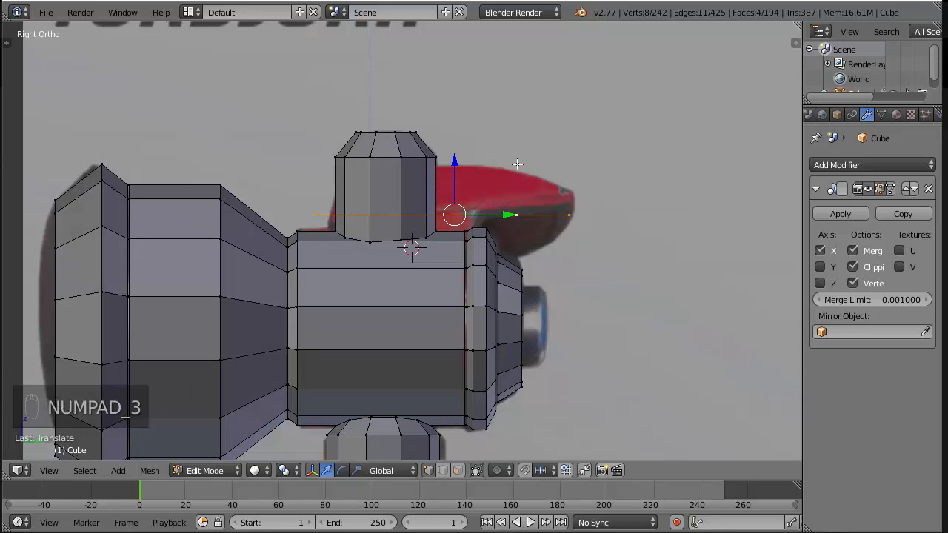
{"action": "key", "text": "e"}
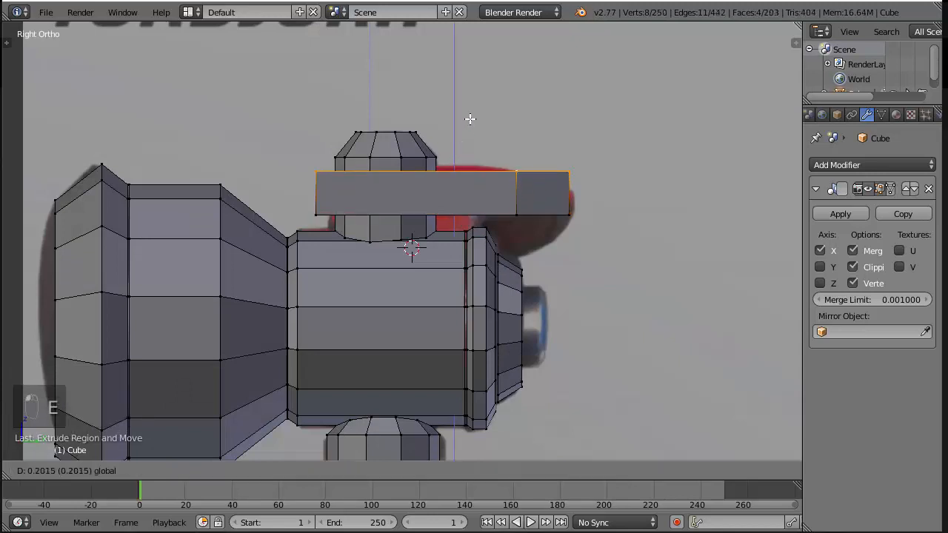
{"action": "left_click", "coordinate": [474, 108]}
{"action": "middle_click_drag", "start_coordinate": [474, 109], "coordinate": [593, 140]}
{"action": "key", "text": "z"}
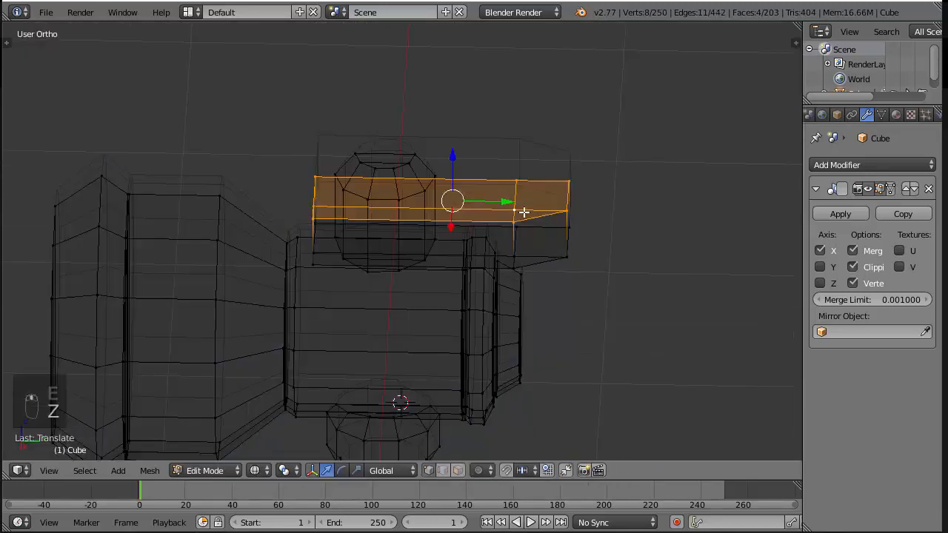
{"action": "key", "text": "z"}
{"action": "key", "text": "b"}
{"action": "key", "text": "a"}
{"action": "key", "text": "a"}
{"action": "key", "text": "a"}
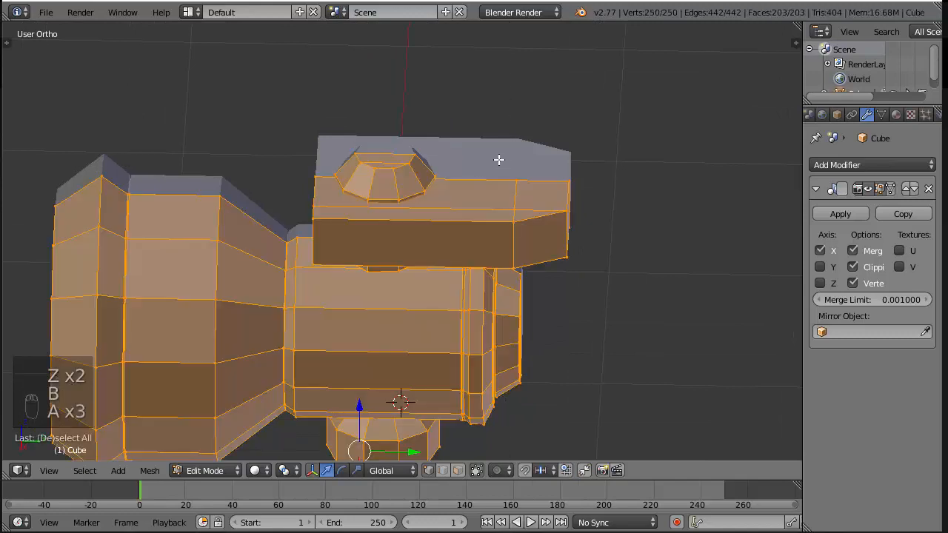
Move the block's top end vertices along Y toward the striking face to create a long slope, and compare it with the renders
{"action": "key", "text": "a"}
{"action": "key", "text": "b"}
{"action": "left_click_drag", "start_coordinate": [494, 162], "coordinate": [574, 230]}
{"action": "middle_click_drag", "start_coordinate": [640, 154], "coordinate": [561, 228]}
{"action": "key", "text": "a"}
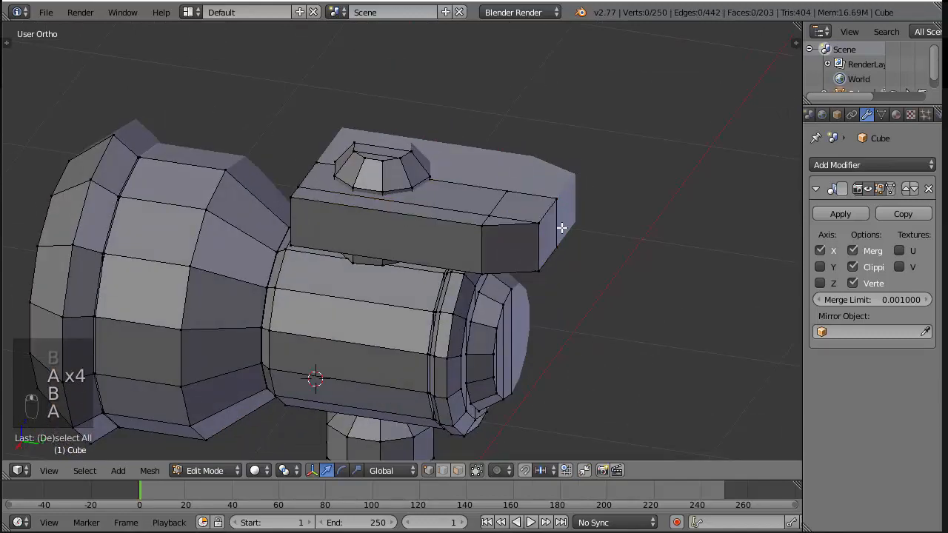
{"action": "key", "text": "b"}
{"action": "mouse_move", "coordinate": [456, 186]}
{"action": "left_mouse_down"}
{"action": "mouse_move", "coordinate": [545, 235]}
{"action": "mouse_move", "coordinate": [564, 232]}
{"action": "left_mouse_up"}
{"action": "key", "text": "g"}
{"action": "key", "text": "y"}
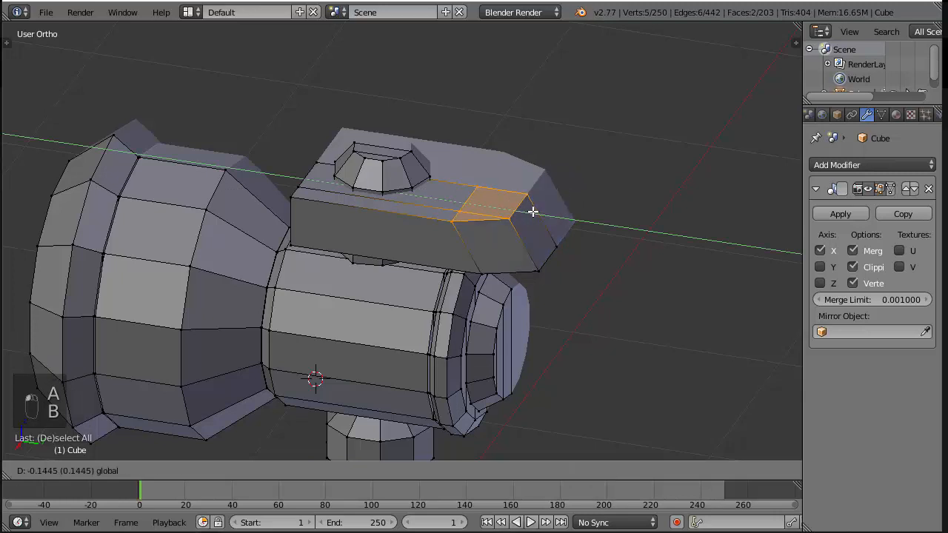
{"action": "left_click", "coordinate": [493, 201]}
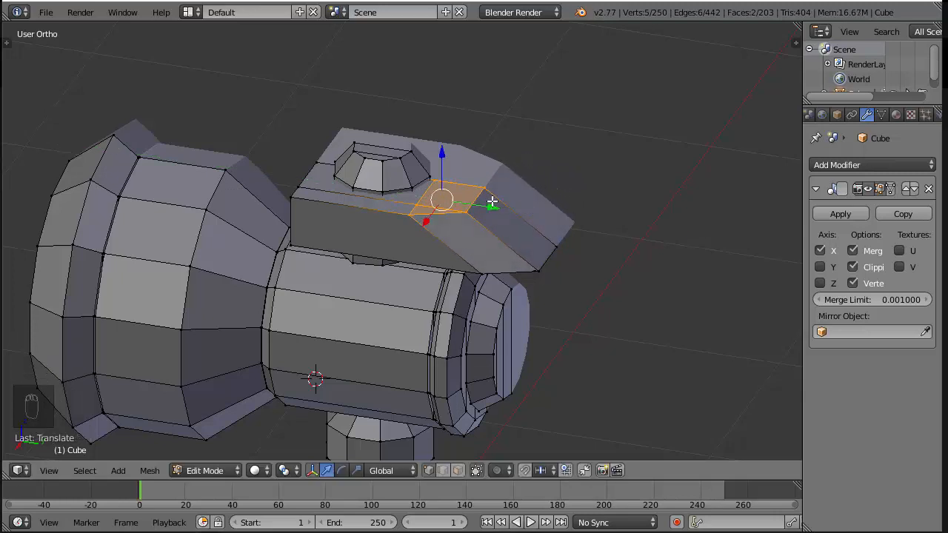
{"action": "key", "text": "g"}
{"action": "key", "text": "y"}
{"action": "key", "text": "Escape"}
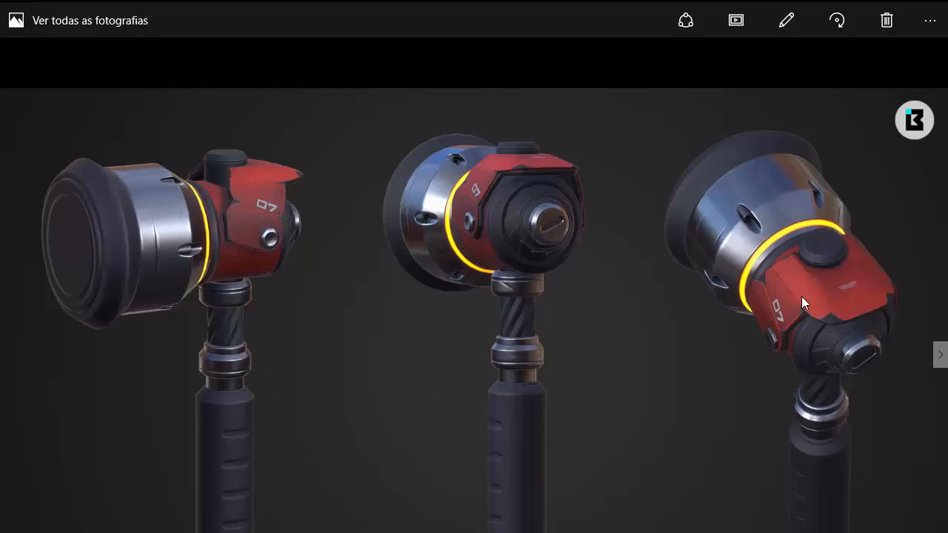
{"action": "key", "text": "alt+Tab"}
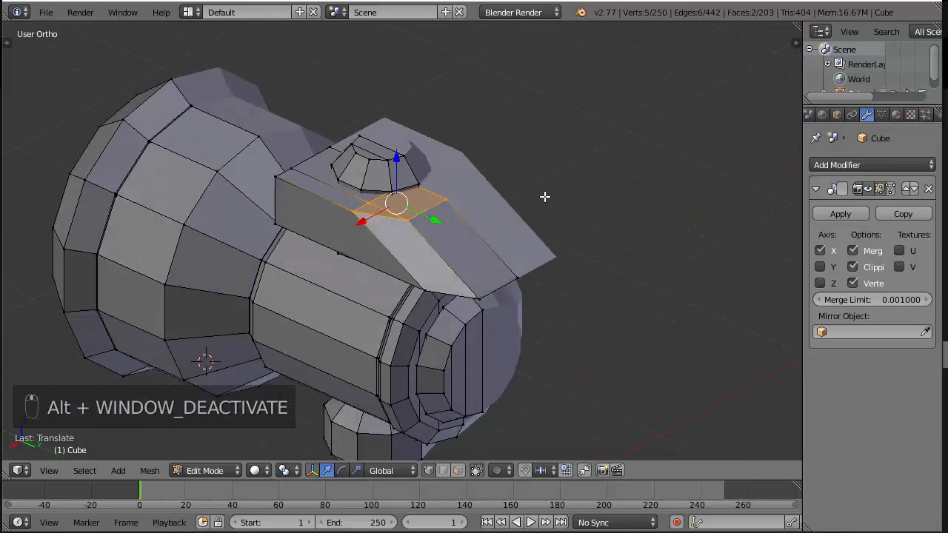
Select the vertices along the block's outer upper edge and move them inward along X so its side slants
{"action": "key", "text": "a"}
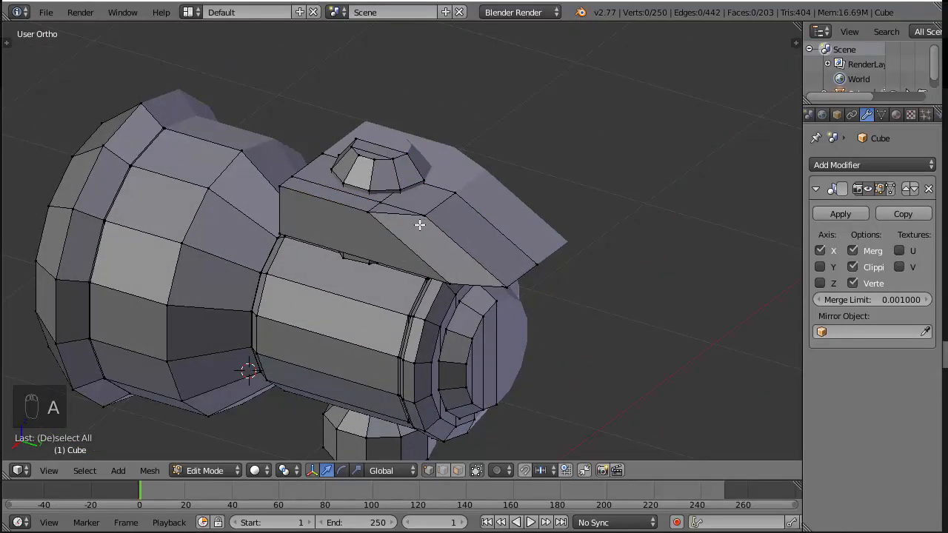
{"action": "key", "text": "c"}
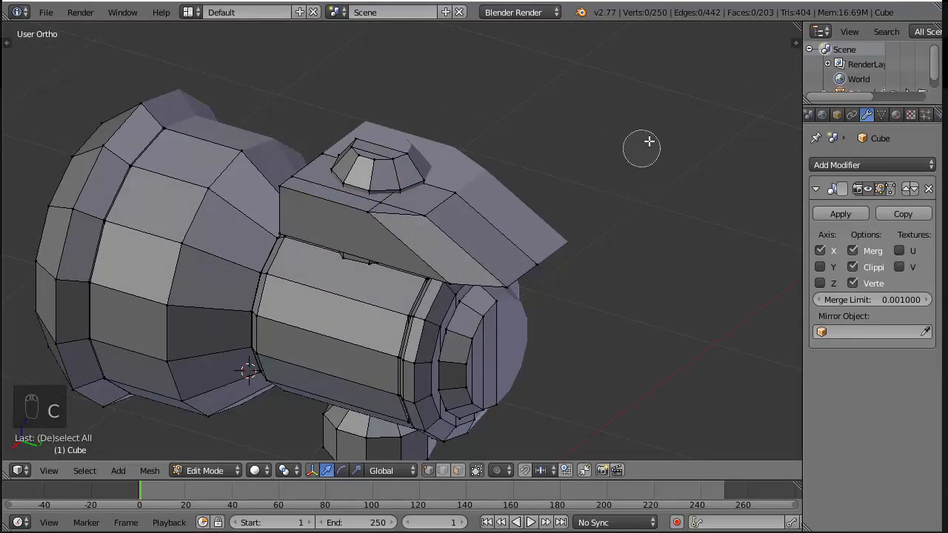
{"action": "mouse_move", "coordinate": [457, 215]}
{"action": "left_mouse_down"}
{"action": "mouse_move", "coordinate": [311, 207]}
{"action": "mouse_move", "coordinate": [295, 193]}
{"action": "left_mouse_up"}
{"action": "right_click", "coordinate": [640, 119]}
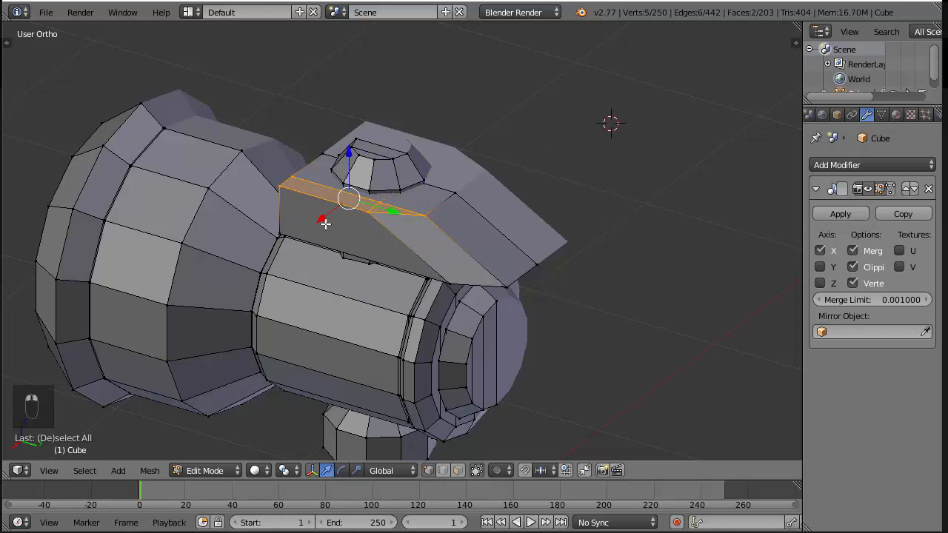
{"action": "left_click_drag", "start_coordinate": [325, 223], "coordinate": [337, 213]}
Isolate the armour plate by selecting its linked geometry and hiding everything else, and show it in side view
{"action": "key", "text": "ctrl+l"}
{"action": "key", "text": "shift+h"}
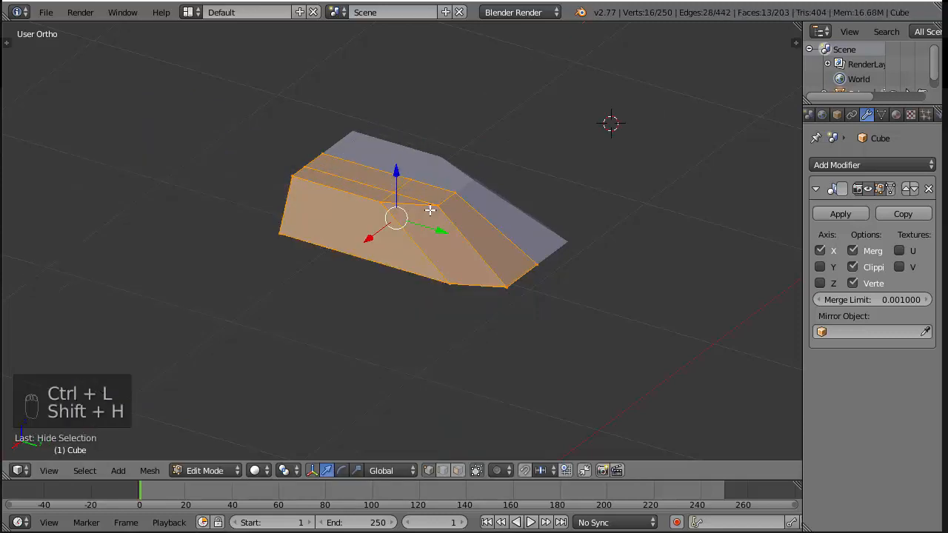
{"action": "key", "text": "KP_3"}
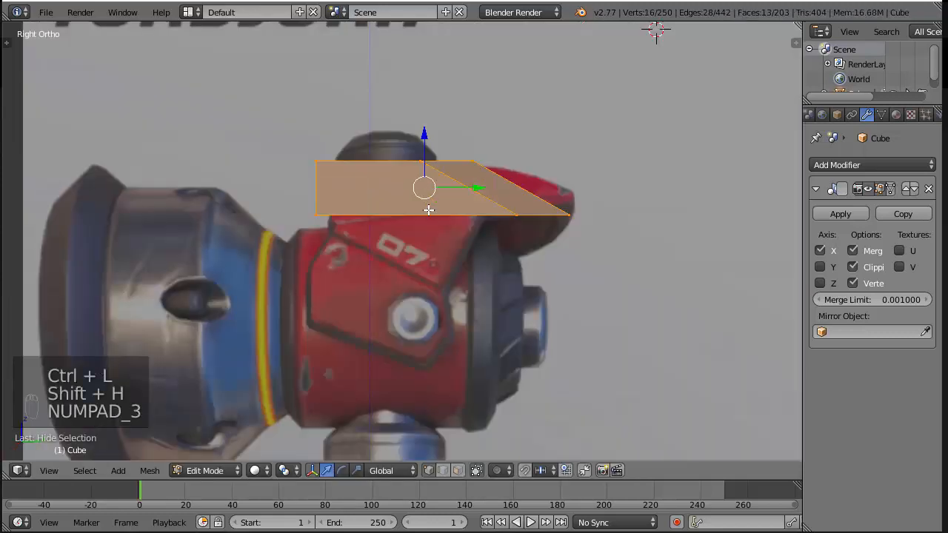
Raise the armour plate's bottom vertices along Z to the height of the reference plate's pointed tip
{"action": "key", "text": "z"}
{"action": "key", "text": "a"}
{"action": "key", "text": "b"}
{"action": "left_click_drag", "start_coordinate": [244, 209], "coordinate": [622, 235]}
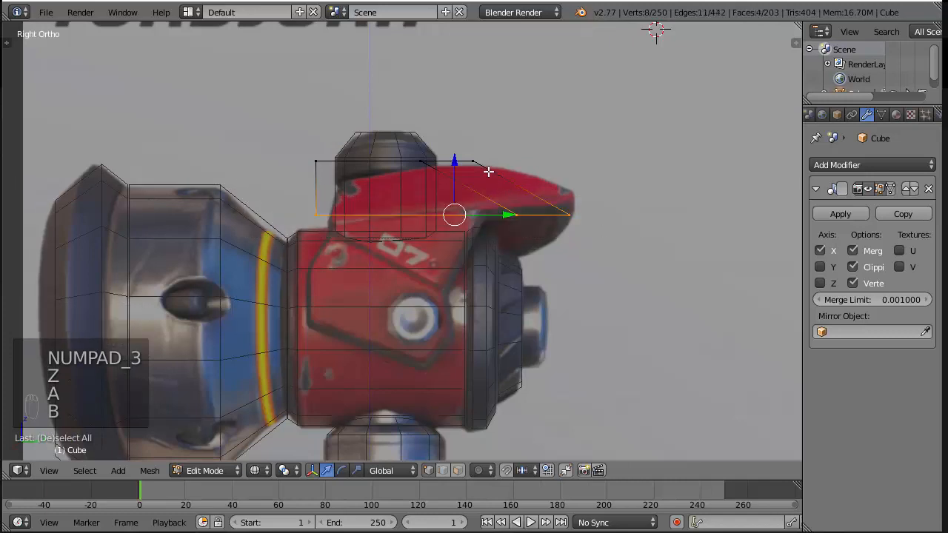
{"action": "left_click_drag", "start_coordinate": [460, 160], "coordinate": [461, 135]}
Lower the armour plate's top vertices along Z so the plate becomes thin like the reference
{"action": "key", "text": "a"}
{"action": "key", "text": "b"}
{"action": "left_click_drag", "start_coordinate": [285, 128], "coordinate": [513, 176]}
{"action": "left_click_drag", "start_coordinate": [390, 99], "coordinate": [400, 113]}
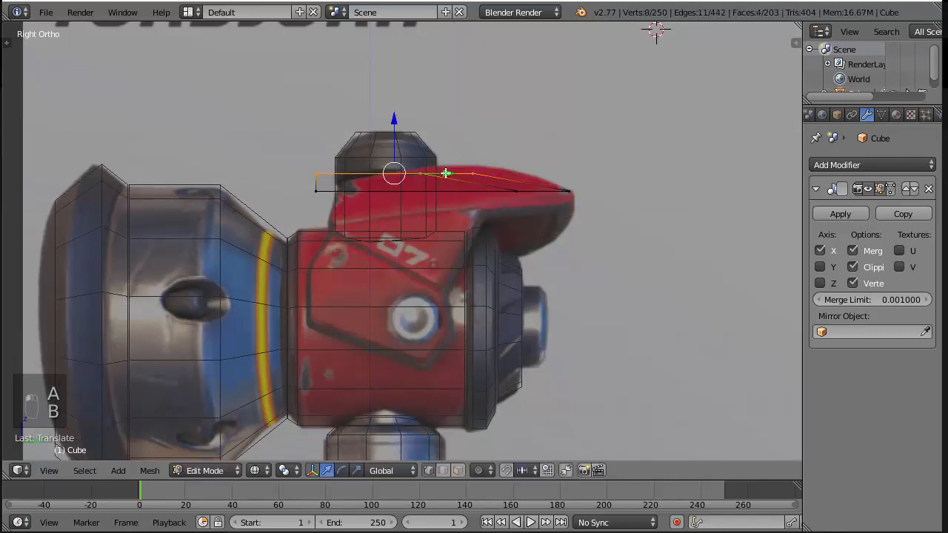
Try rotating the plate's top vertices in side view to follow the reference's sloping upper edge, and undo each rotation
{"action": "key", "text": "r"}
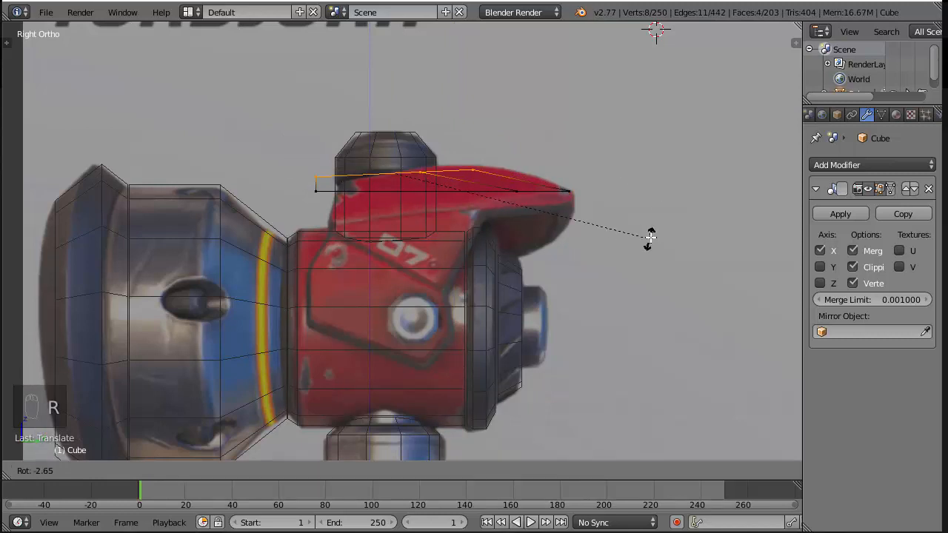
{"action": "left_click", "coordinate": [656, 227]}
{"action": "key", "text": "z"}
{"action": "middle_click_drag", "start_coordinate": [439, 220], "coordinate": [515, 206]}
{"action": "key", "text": "ctrl+z"}
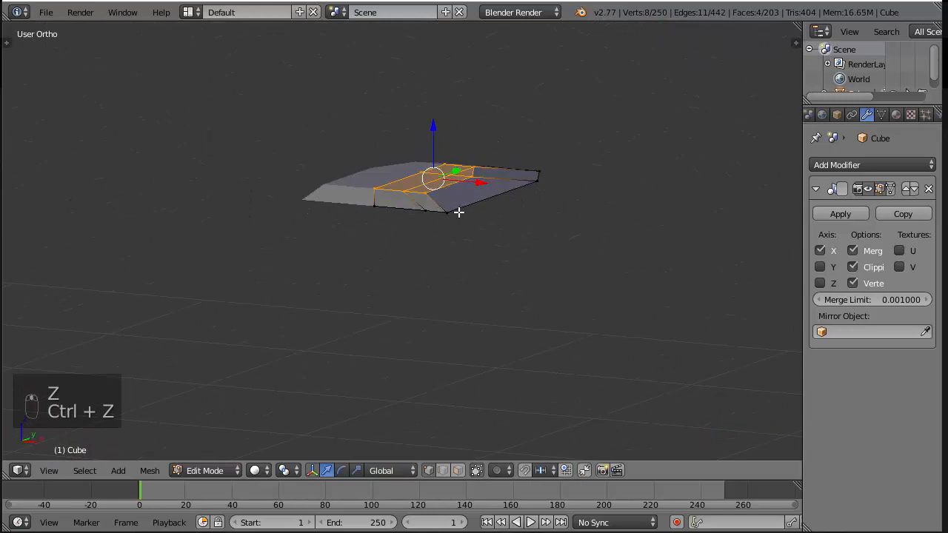
{"action": "key", "text": "KP_3"}
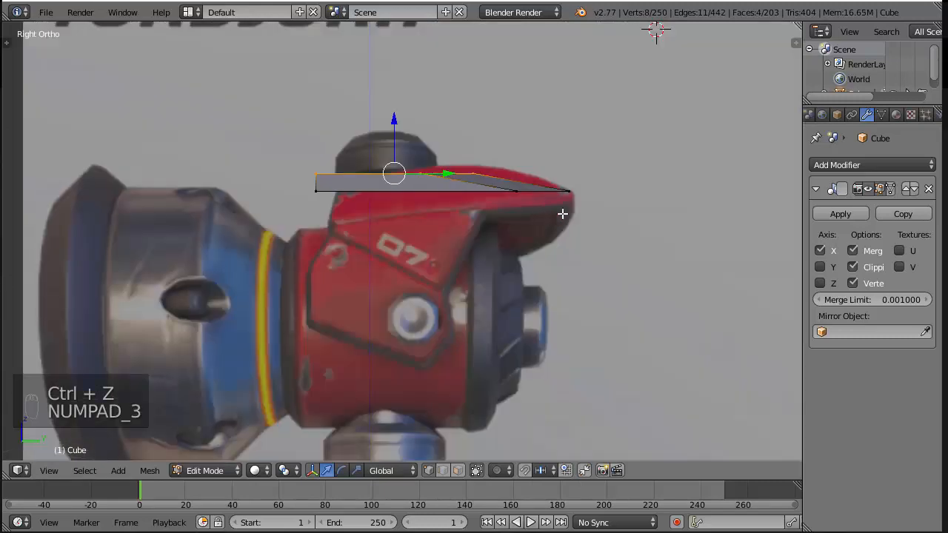
{"action": "key", "text": "r"}
{"action": "left_click", "coordinate": [593, 201]}
{"action": "middle_click_drag", "start_coordinate": [593, 201], "coordinate": [425, 214]}
{"action": "scroll", "coordinate": [415, 185], "scroll_direction": "up", "scroll_amount": 5}
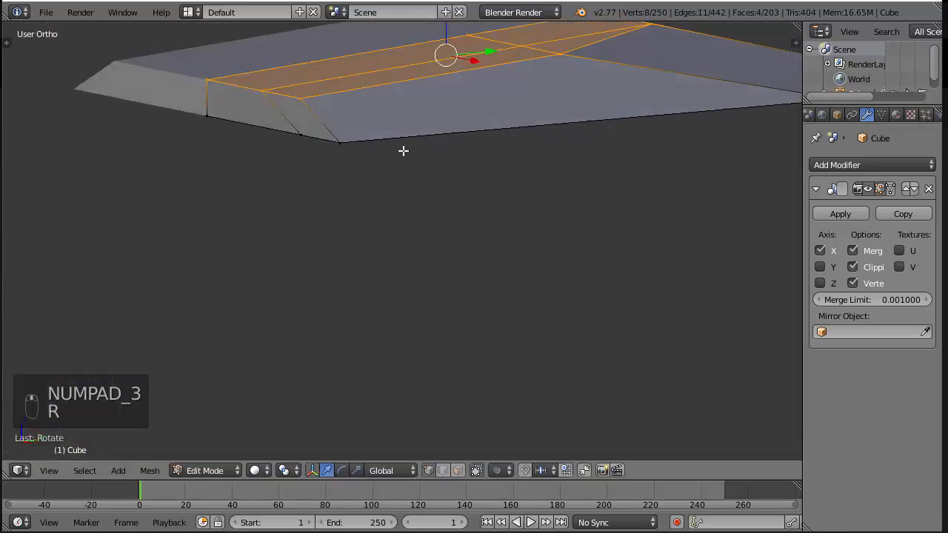
{"action": "scroll", "coordinate": [315, 177], "scroll_direction": "down", "scroll_amount": 6}
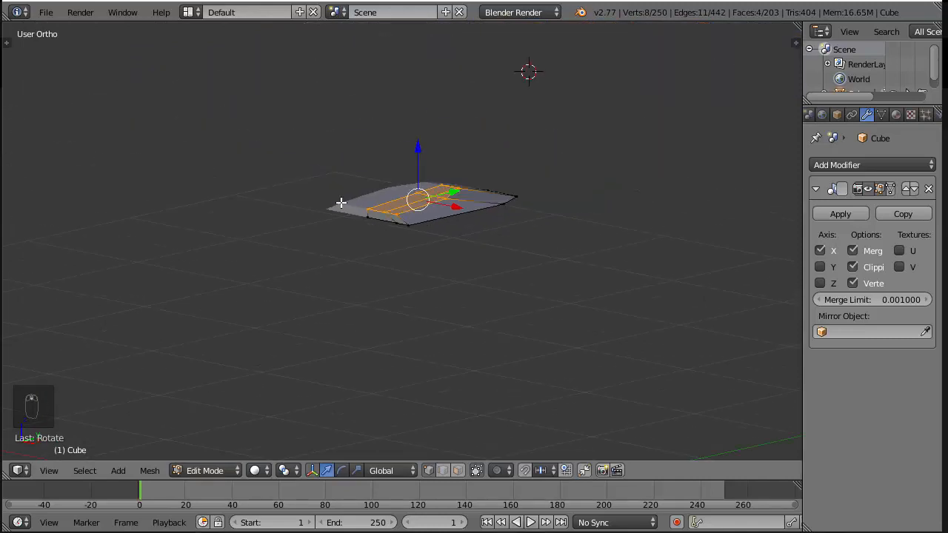
{"action": "scroll", "coordinate": [409, 222], "scroll_direction": "up", "scroll_amount": 4}
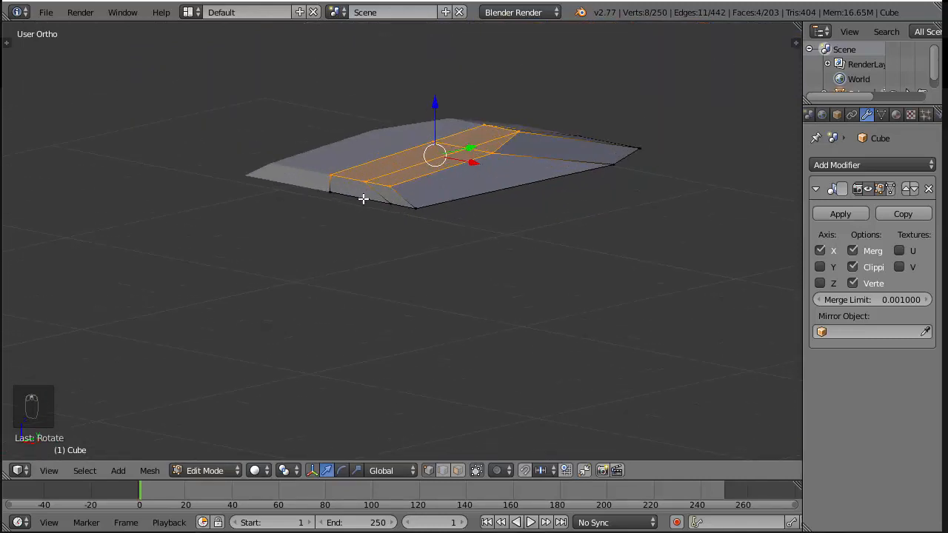
{"action": "key", "text": "ctrl+z"}
{"action": "key", "text": "KP_3"}
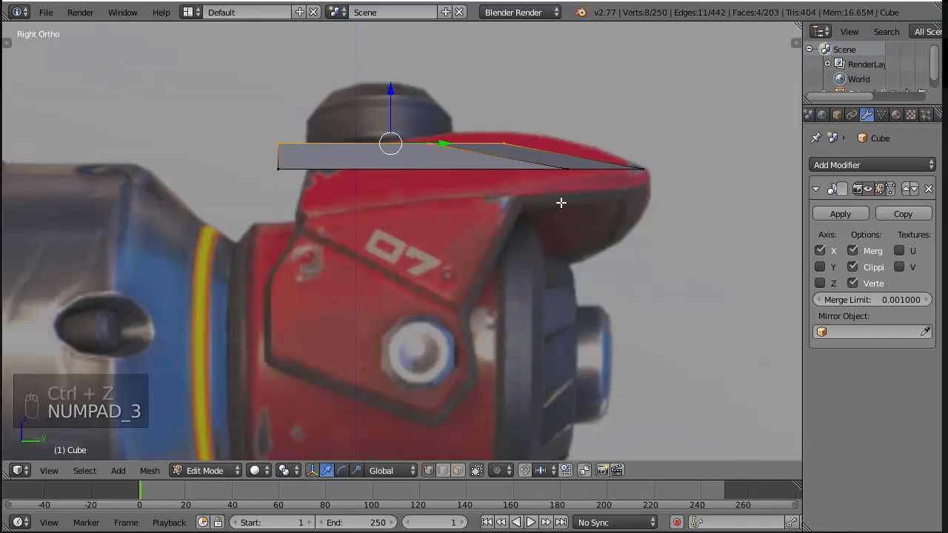
{"action": "middle_click_drag", "start_coordinate": [560, 202], "coordinate": [497, 138]}
{"action": "key", "text": "a"}
{"action": "key", "text": "a"}
{"action": "key", "text": "a"}
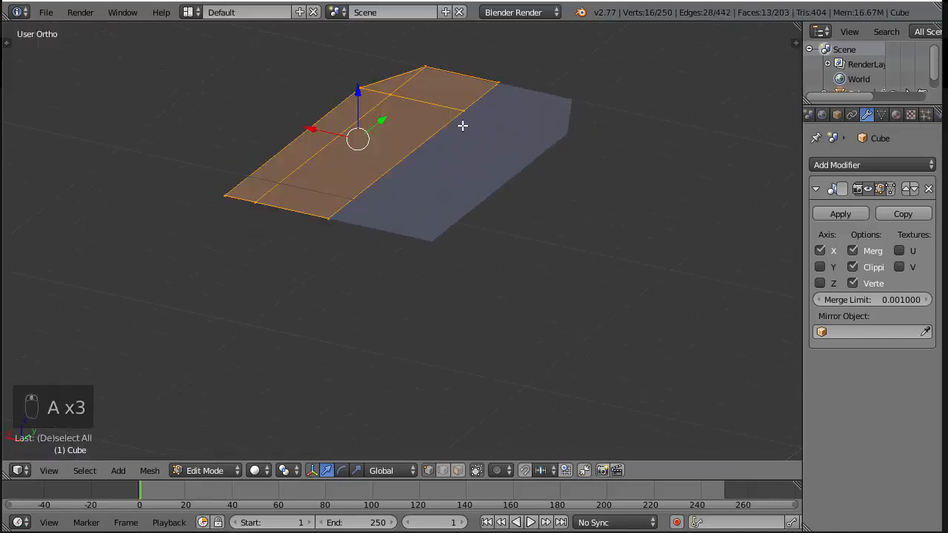
{"action": "key", "text": "a"}
{"action": "middle_click_drag", "start_coordinate": [449, 114], "coordinate": [435, 161]}
{"action": "right_click", "coordinate": [425, 148], "text": "alt"}
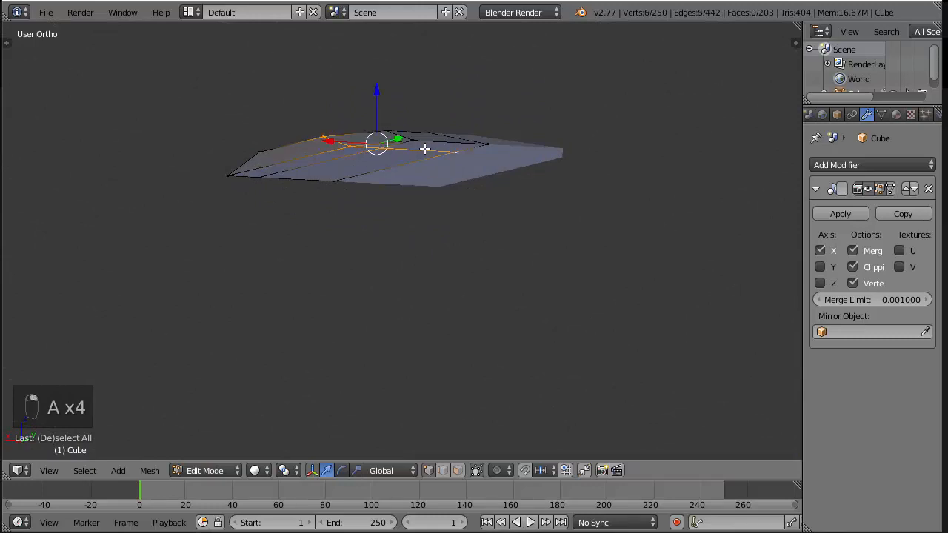
Box-select the armour plate's bottom vertices in side view and extrude them a short distance downward along Z
{"action": "key", "text": "KP_3"}
{"action": "key", "text": "z"}
{"action": "key", "text": "a"}
{"action": "key", "text": "b"}
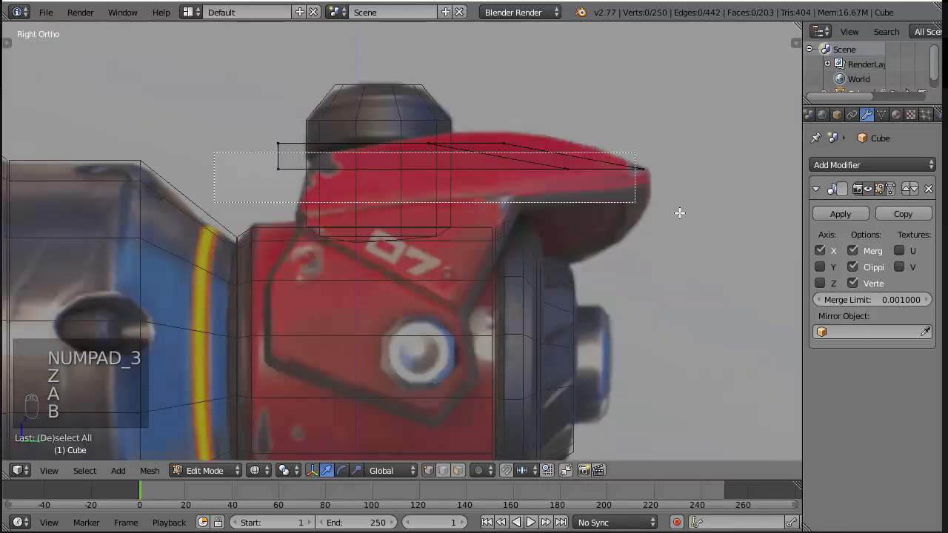
{"action": "key", "text": "e"}
{"action": "left_click_drag", "start_coordinate": [478, 115], "coordinate": [478, 134]}
{"action": "mouse_move", "coordinate": [788, 291]}
{"action": "middle_mouse_down"}
{"action": "mouse_move", "coordinate": [584, 169]}
{"action": "mouse_move", "coordinate": [596, 81]}
{"action": "middle_mouse_up"}
{"action": "key", "text": "z"}
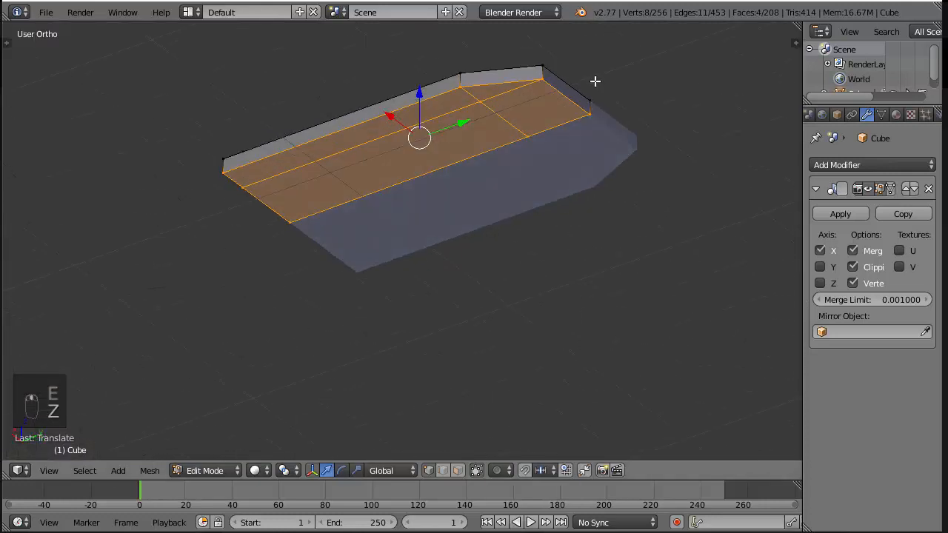
{"action": "scroll", "coordinate": [502, 156], "scroll_direction": "down", "scroll_amount": 3}
{"action": "key", "text": "KP_3"}
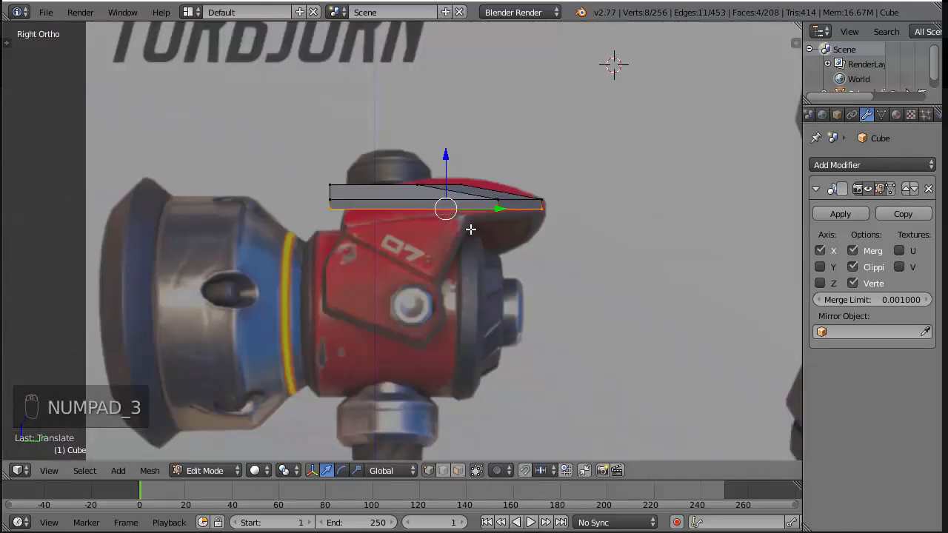
Add a crosswise loop cut to the armour plate and slide it towards the edge loop behind the pointed tip
{"action": "middle_click_drag", "start_coordinate": [565, 230], "coordinate": [583, 183]}
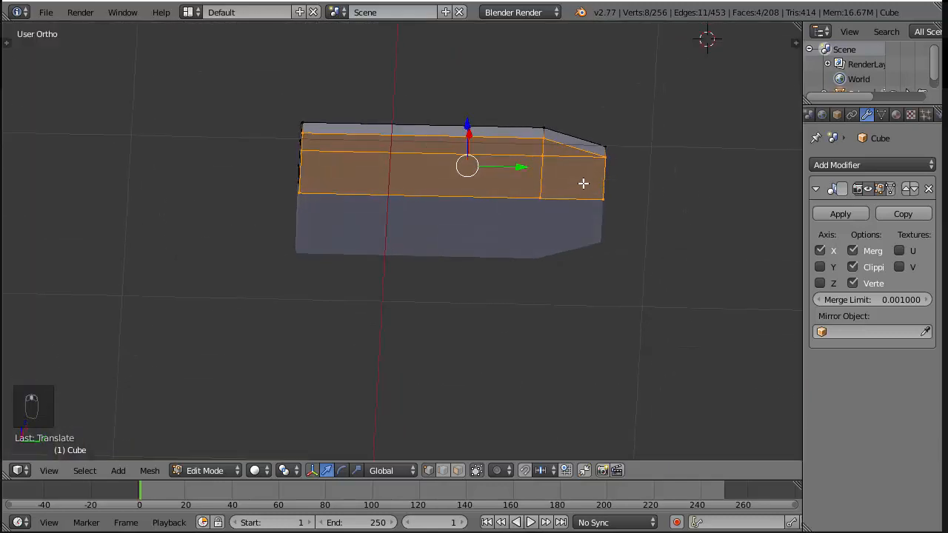
{"action": "key", "text": "KP_3"}
{"action": "scroll", "coordinate": [597, 214], "scroll_direction": "up", "scroll_amount": 2}
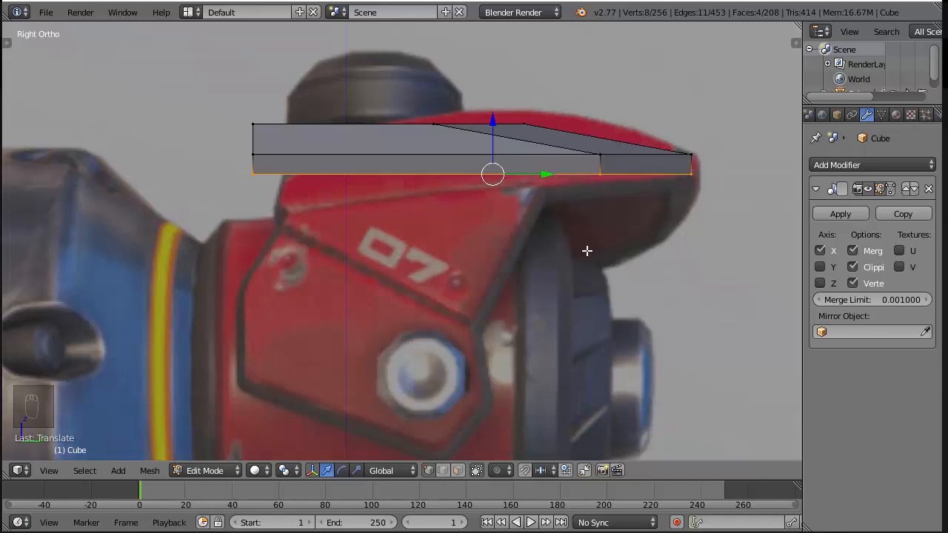
{"action": "key", "text": "a"}
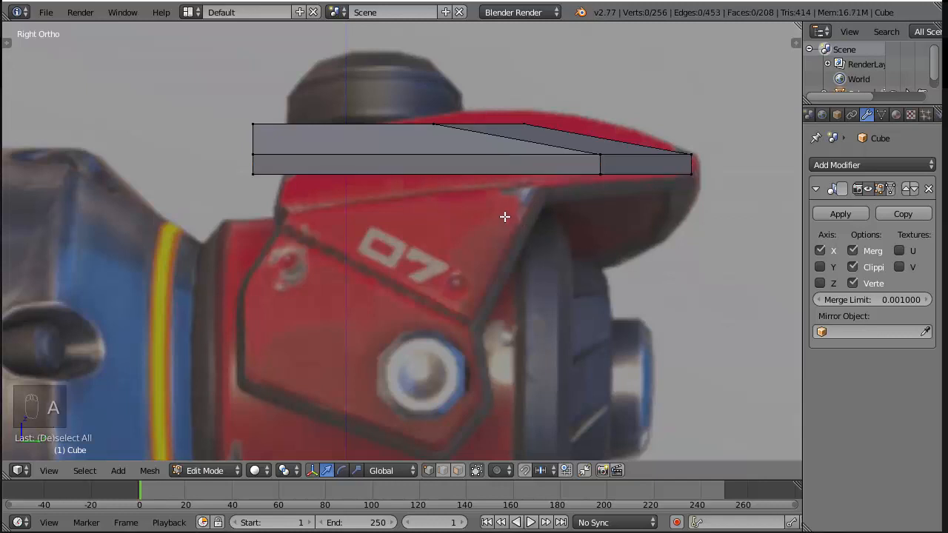
{"action": "key", "text": "ctrl+r"}
{"action": "left_click", "coordinate": [544, 169]}
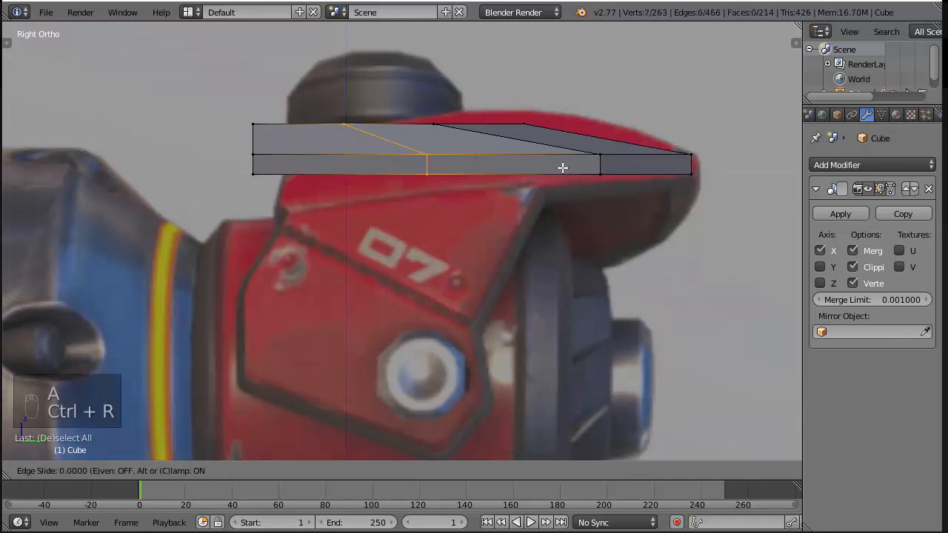
{"action": "left_click", "coordinate": [656, 170]}
Move all vertices at the plate's blunt rear end along Y to meet the rear edge of the reference plate
{"action": "key", "text": "z"}
{"action": "key", "text": "a"}
{"action": "key", "text": "b"}
{"action": "left_click_drag", "start_coordinate": [216, 95], "coordinate": [311, 203]}
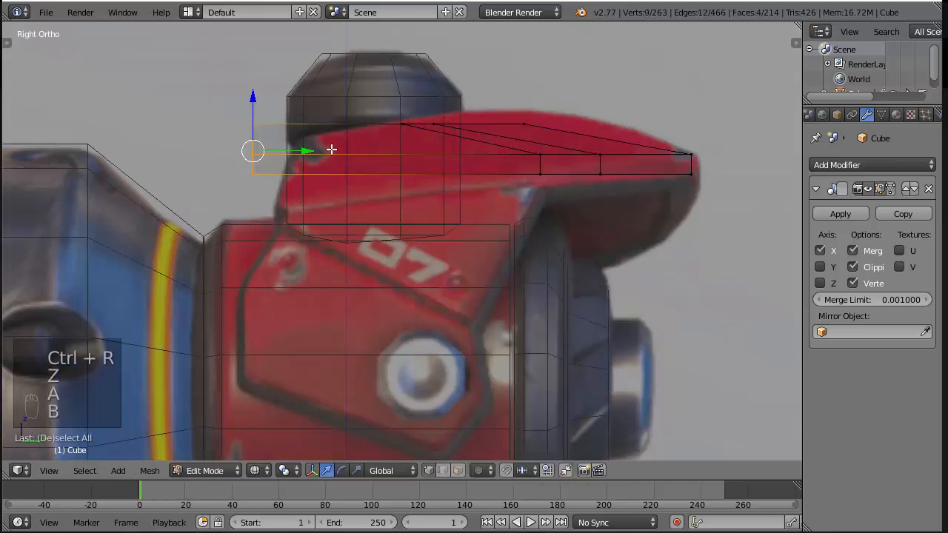
{"action": "left_click_drag", "start_coordinate": [309, 154], "coordinate": [332, 152]}
Shift the plate's upper rear vertices forward along Y to slant the rear edge, and lower the top ones to the reference outline
{"action": "key", "text": "a"}
{"action": "key", "text": "b"}
{"action": "left_click_drag", "start_coordinate": [244, 117], "coordinate": [303, 188]}
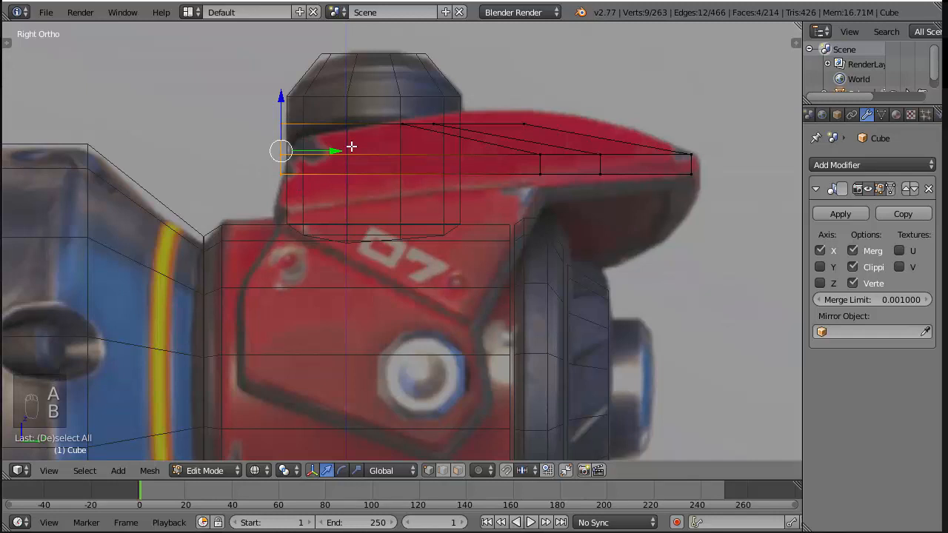
{"action": "key", "text": "a"}
{"action": "key", "text": "b"}
{"action": "left_click_drag", "start_coordinate": [278, 119], "coordinate": [326, 129]}
{"action": "key", "text": "a"}
{"action": "key", "text": "b"}
{"action": "left_click_drag", "start_coordinate": [335, 124], "coordinate": [348, 125]}
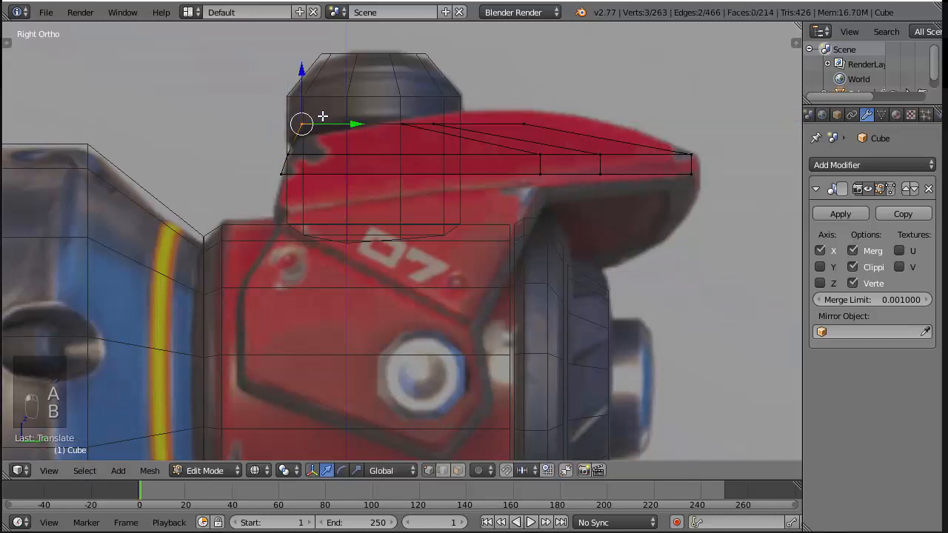
{"action": "key", "text": "z"}
{"action": "middle_click_drag", "start_coordinate": [301, 92], "coordinate": [546, 112]}
Save the project over the existing overwatch torbjorn hammer.blend file
{"action": "key", "text": "ctrl+s"}
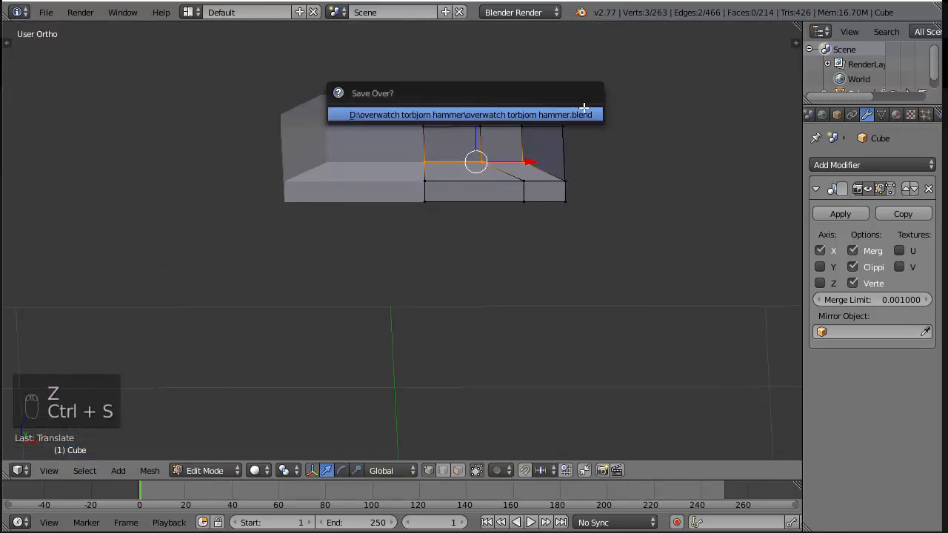
{"action": "left_click", "coordinate": [584, 112]}
{"action": "scroll", "coordinate": [641, 153], "scroll_direction": "down", "scroll_amount": 3}
{"action": "middle_click_drag", "start_coordinate": [641, 153], "coordinate": [553, 198]}
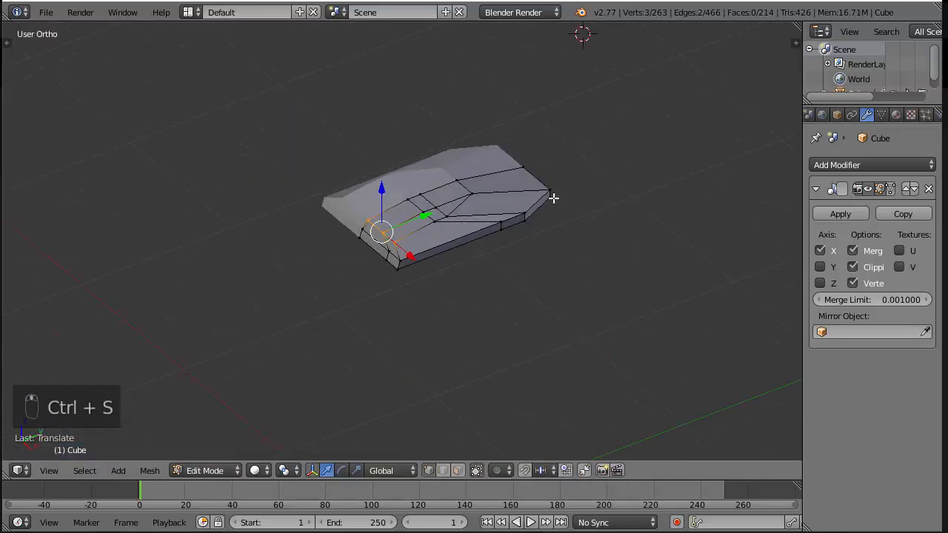
Reveal the hidden hammer geometry, deselect everything and compare the armour plate with the head in side view
{"action": "key", "text": "KP_3"}
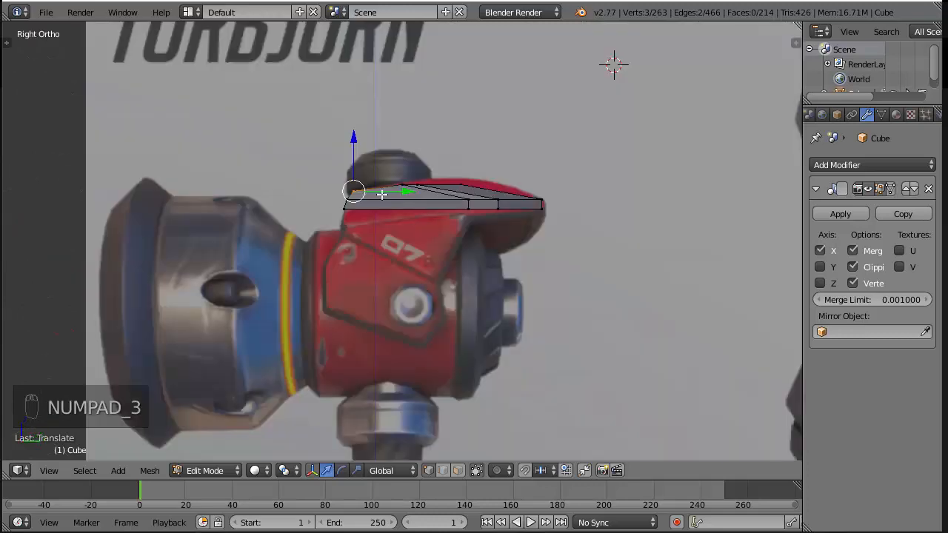
{"action": "key", "text": "alt+h"}
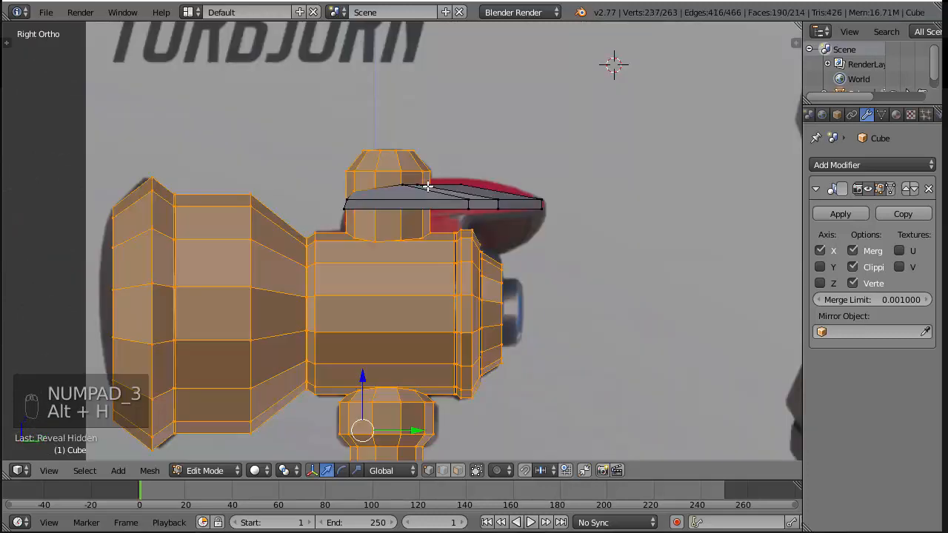
{"action": "key", "text": "a"}
{"action": "middle_click_drag", "start_coordinate": [427, 187], "coordinate": [454, 258]}
{"action": "scroll", "coordinate": [344, 204], "scroll_direction": "up", "scroll_amount": 3}
{"action": "key", "text": "KP_3"}
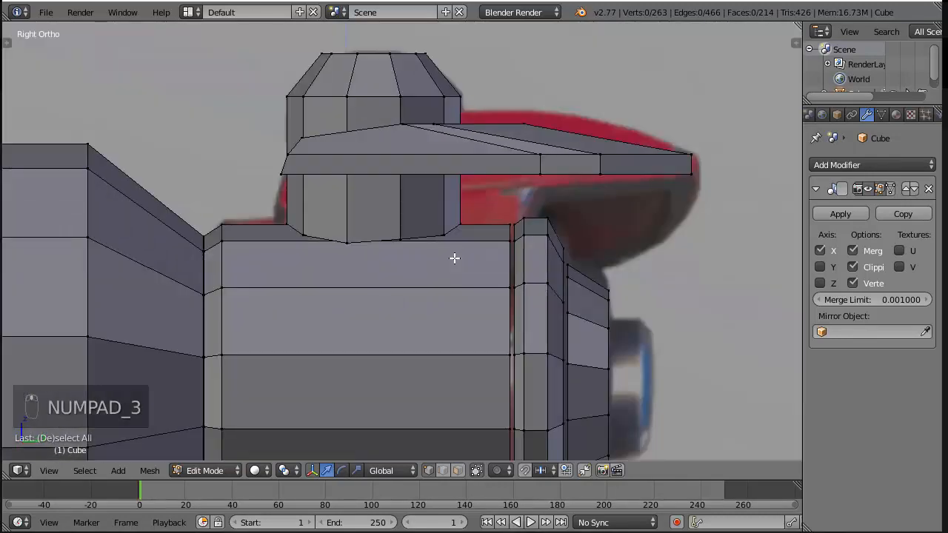
Isolate the armour plate again by selecting its linked geometry, hiding the rest and clearing the selection
{"action": "key", "text": "x"}
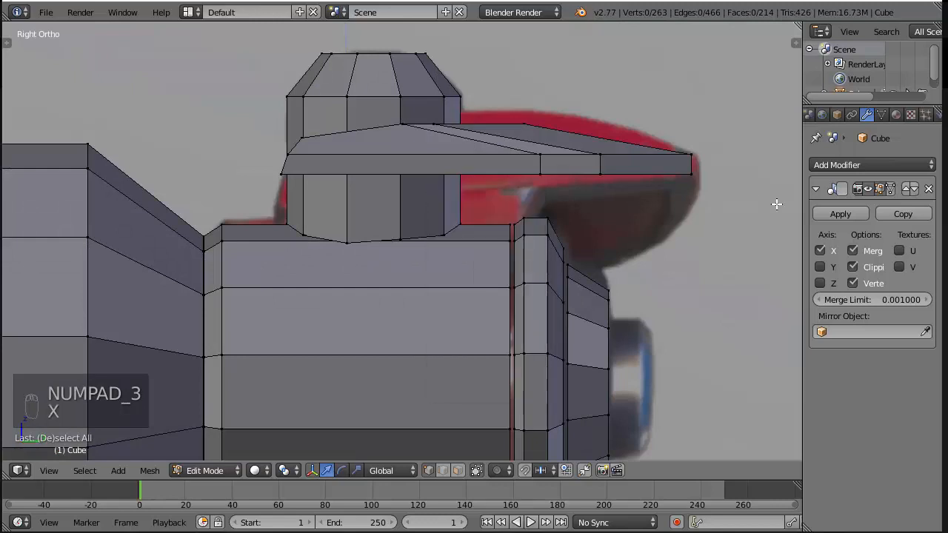
{"action": "key", "text": "x"}
{"action": "key", "text": "z"}
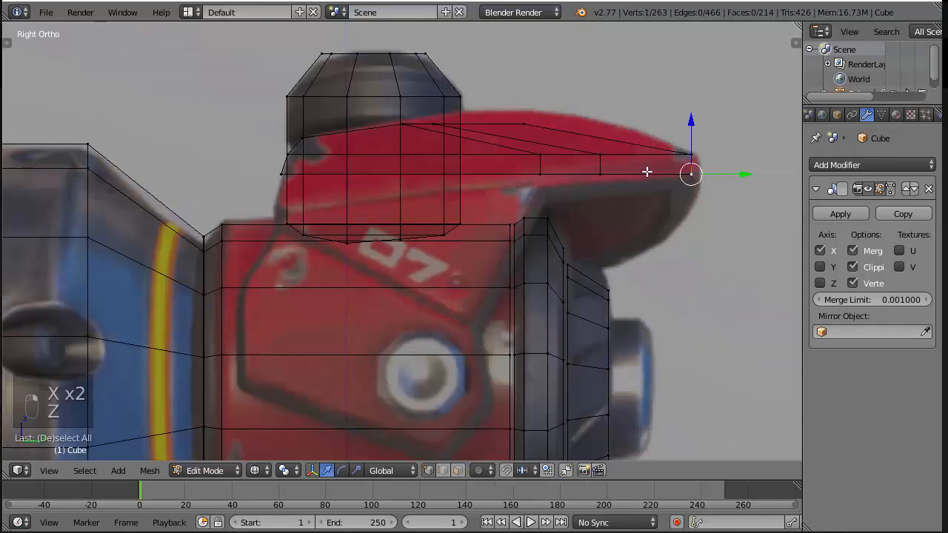
{"action": "key", "text": "ctrl+l"}
{"action": "key", "text": "shift+h"}
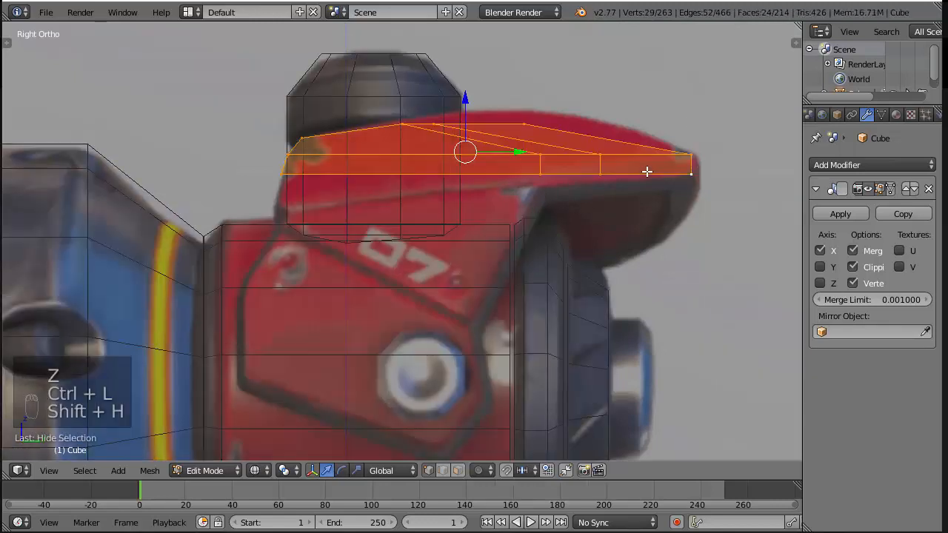
{"action": "key", "text": "z"}
{"action": "key", "text": "a"}
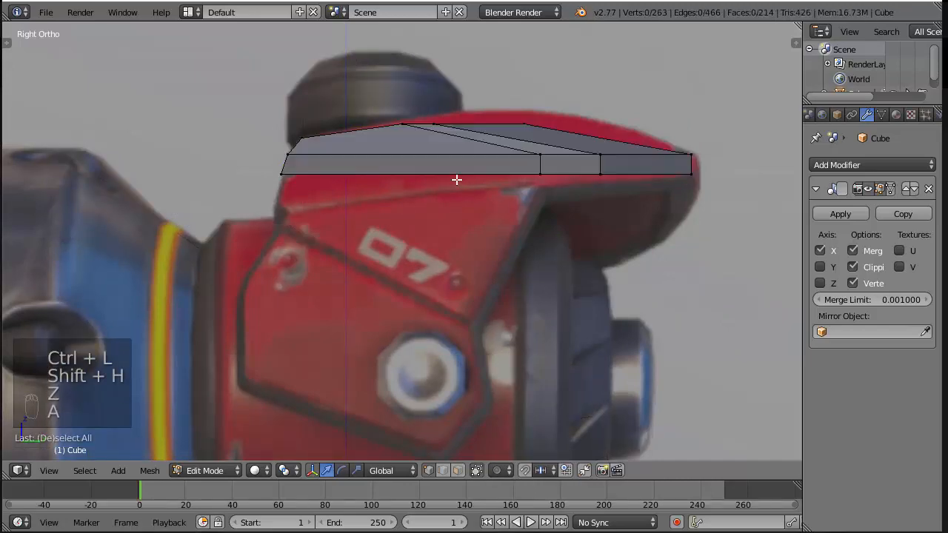
{"action": "key", "text": "z"}
{"action": "key", "text": "b"}
{"action": "left_click_drag", "start_coordinate": [269, 171], "coordinate": [555, 186]}
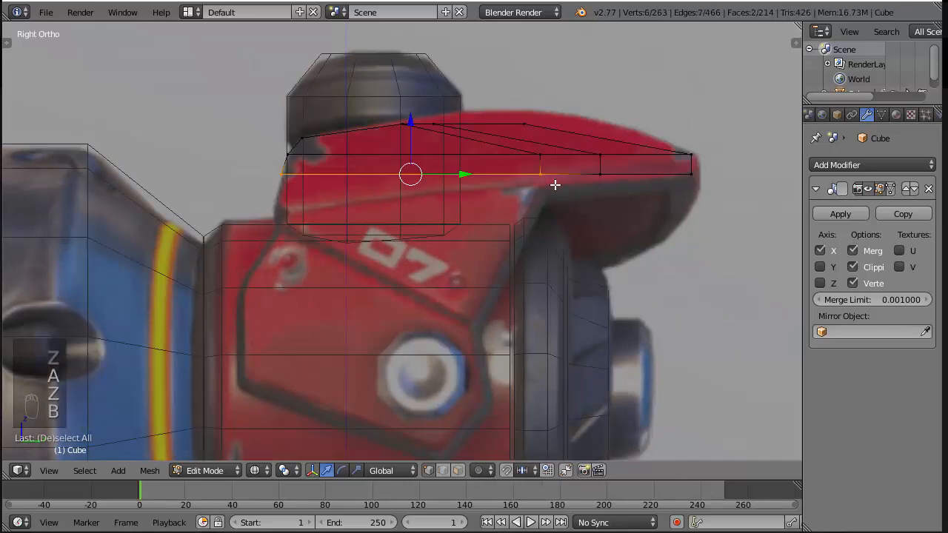
{"action": "mouse_move", "coordinate": [537, 189]}
{"action": "middle_mouse_down"}
{"action": "mouse_move", "coordinate": [599, 85]}
{"action": "mouse_move", "coordinate": [545, 198]}
{"action": "middle_mouse_up"}
{"action": "key", "text": "z"}
{"action": "key", "text": "a"}
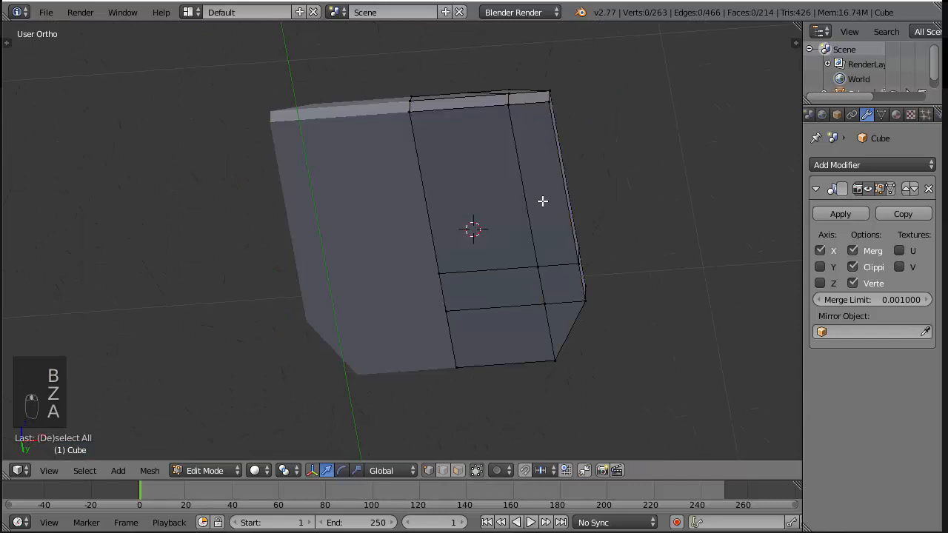
Try duplicating the plate's long outer bottom face slightly below the plate, and delete the duplicate
{"action": "left_click", "coordinate": [457, 470]}
{"action": "right_click", "coordinate": [550, 186]}
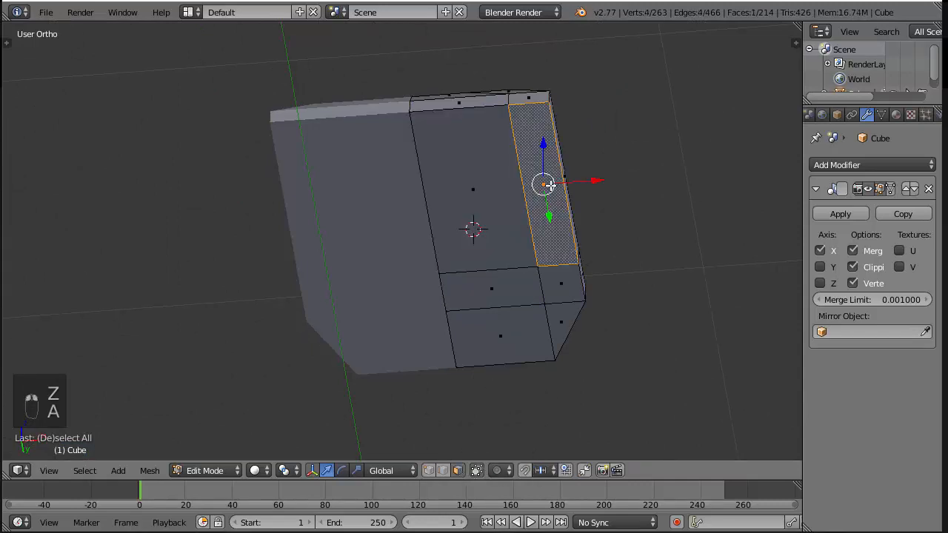
{"action": "key", "text": "KP_3"}
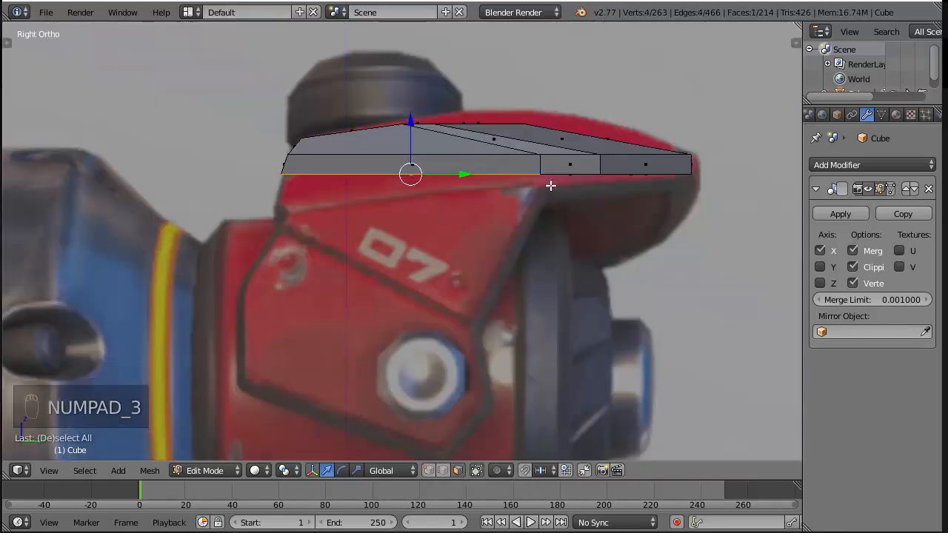
{"action": "key", "text": "shift+d"}
{"action": "left_click_drag", "start_coordinate": [410, 125], "coordinate": [411, 127]}
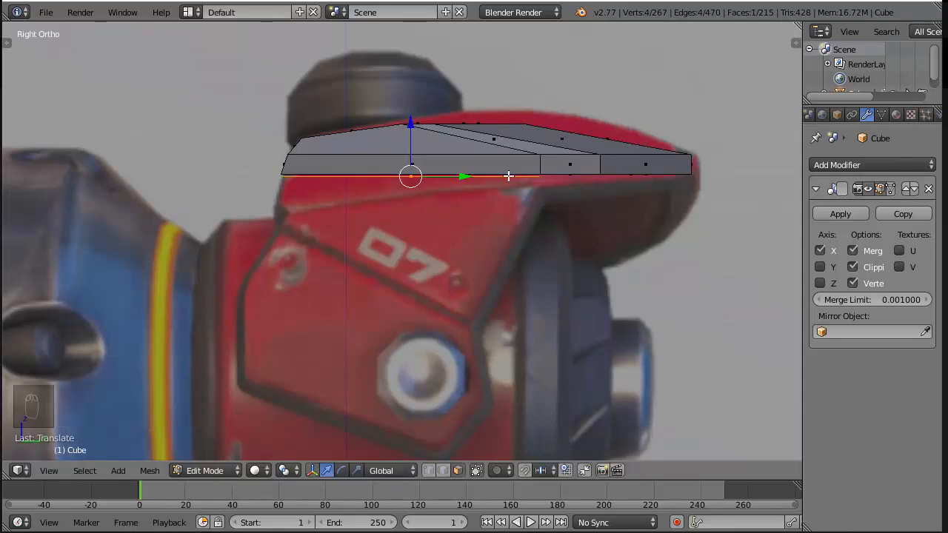
{"action": "key", "text": "z"}
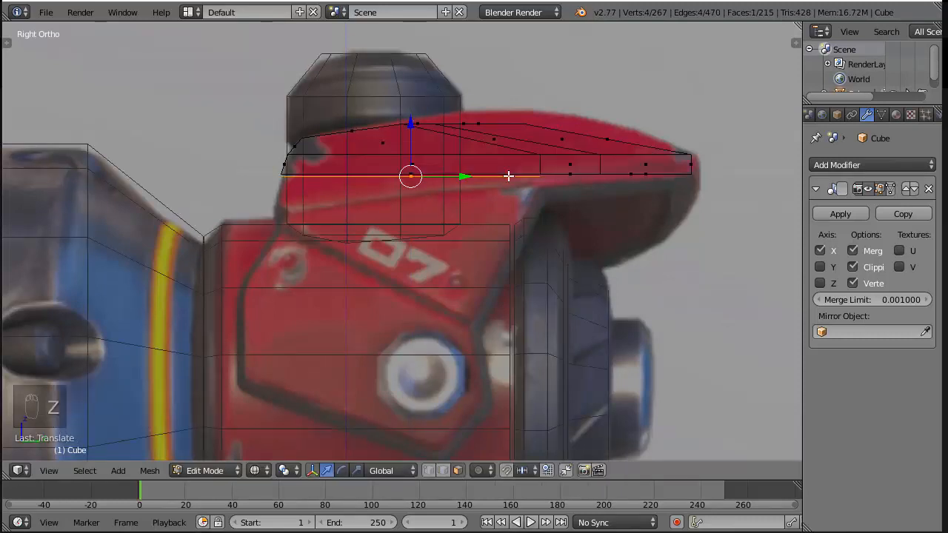
{"action": "key", "text": "x"}
{"action": "left_click", "coordinate": [508, 176]}
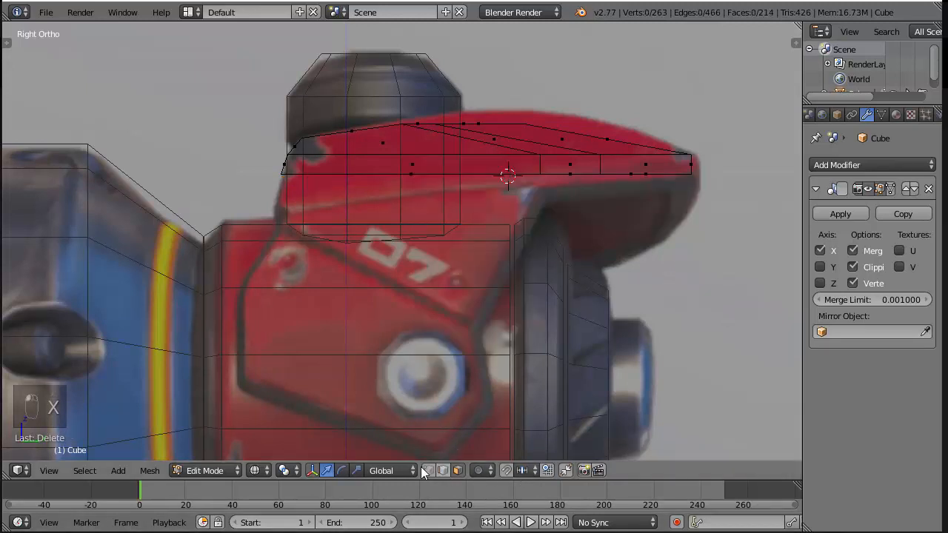
Try rotating only the visible bottom vertices of the plate in side view, and undo the rotation
{"action": "key", "text": "z"}
{"action": "key", "text": "a"}
{"action": "key", "text": "a"}
{"action": "key", "text": "a"}
{"action": "key", "text": "b"}
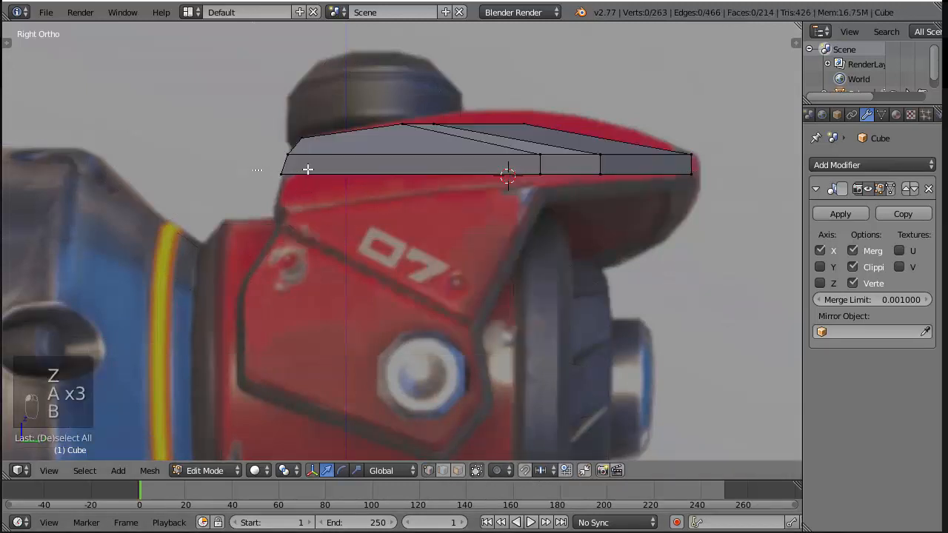
{"action": "left_click_drag", "start_coordinate": [256, 165], "coordinate": [770, 194]}
{"action": "key", "text": "z"}
{"action": "key", "text": "r"}
{"action": "left_click", "coordinate": [681, 311]}
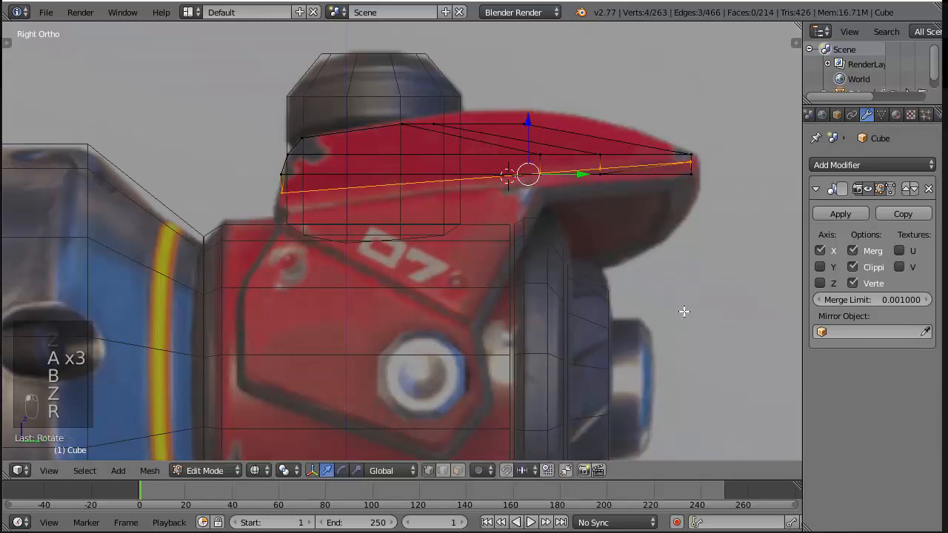
{"action": "key", "text": "ctrl+z"}
Rotate all the plate's bottom vertices to follow the reference's sloping lower edge, and lower them slightly along Z
{"action": "key", "text": "b"}
{"action": "left_click_drag", "start_coordinate": [251, 164], "coordinate": [748, 214]}
{"action": "key", "text": "r"}
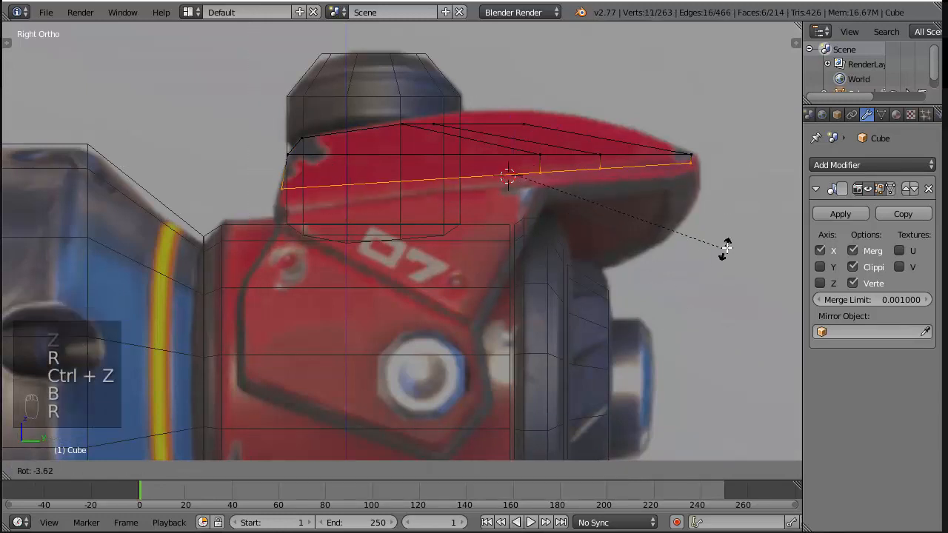
{"action": "left_click", "coordinate": [679, 211]}
{"action": "left_click_drag", "start_coordinate": [509, 118], "coordinate": [511, 129]}
{"action": "key", "text": "z"}
{"action": "middle_click_drag", "start_coordinate": [617, 156], "coordinate": [704, 173]}
{"action": "middle_click_drag", "start_coordinate": [577, 211], "coordinate": [540, 194]}
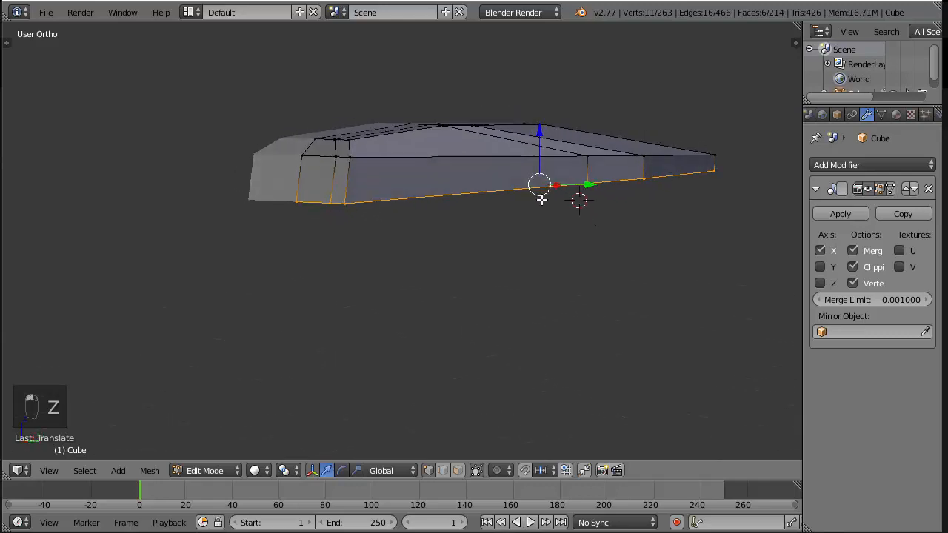
{"action": "key", "text": "KP_3"}
{"action": "key", "text": "z"}
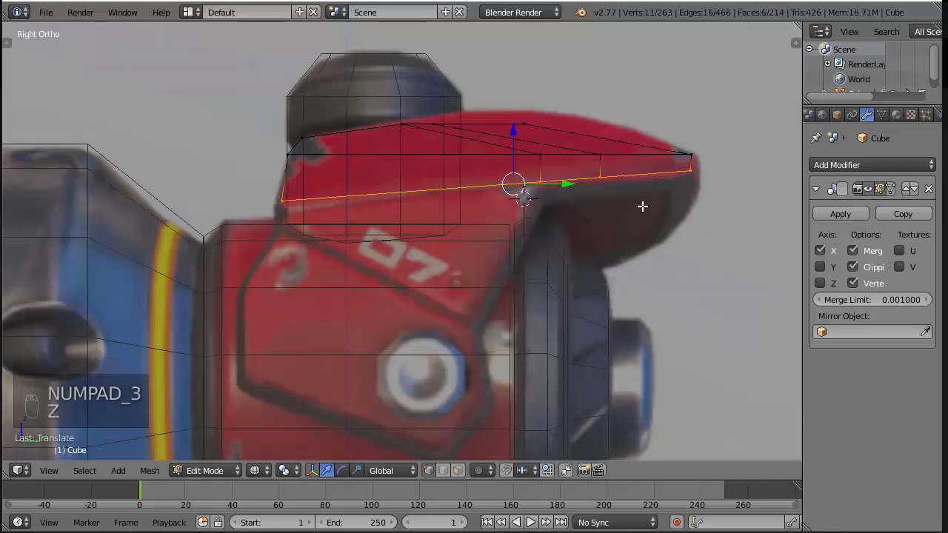
Raise the plate's top vertices slightly along Z in side view, and raise the ones nearer the peak further toward the reference's upper edge
{"action": "key", "text": "z"}
{"action": "key", "text": "a"}
{"action": "key", "text": "z"}
{"action": "key", "text": "b"}
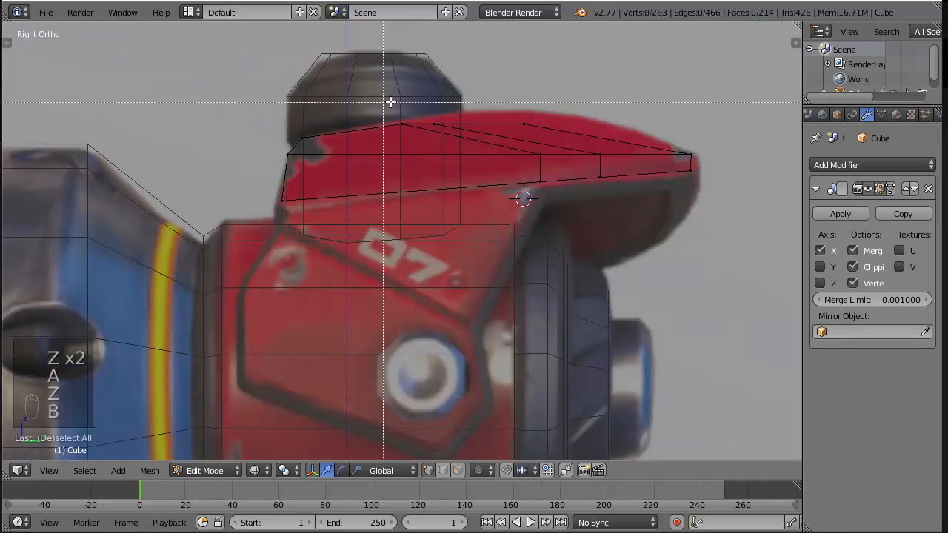
{"action": "left_click_drag", "start_coordinate": [392, 115], "coordinate": [594, 122]}
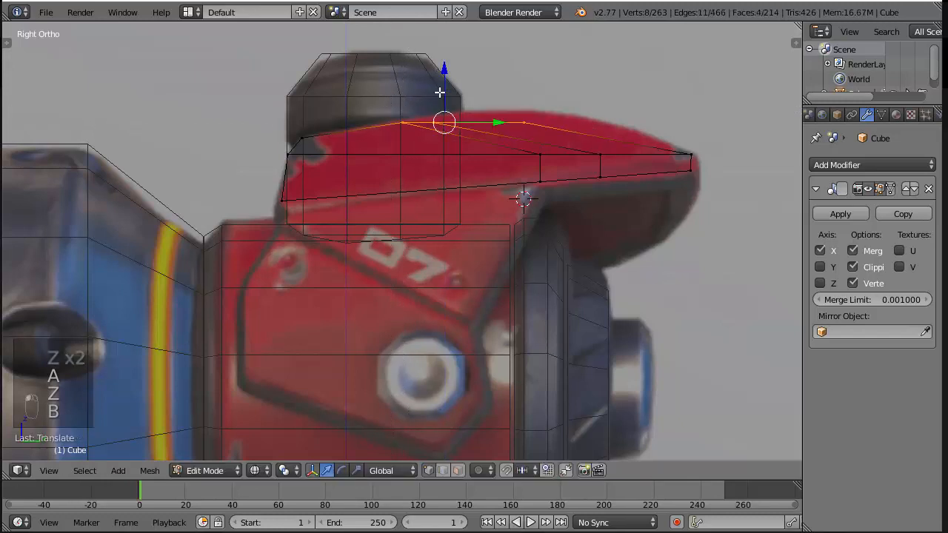
{"action": "key", "text": "a"}
{"action": "key", "text": "b"}
{"action": "left_click_drag", "start_coordinate": [430, 117], "coordinate": [571, 138]}
{"action": "left_click_drag", "start_coordinate": [470, 70], "coordinate": [471, 63]}
Raise the vertices at the plate's peak along Z to meet the reference's upper outline
{"action": "key", "text": "a"}
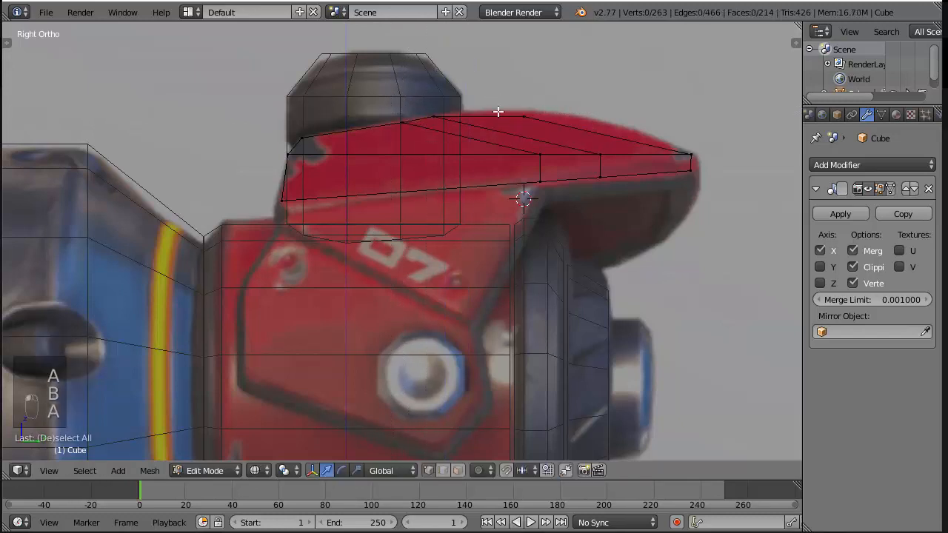
{"action": "key", "text": "b"}
{"action": "left_click_drag", "start_coordinate": [497, 111], "coordinate": [550, 126]}
{"action": "left_click_drag", "start_coordinate": [525, 67], "coordinate": [525, 62]}
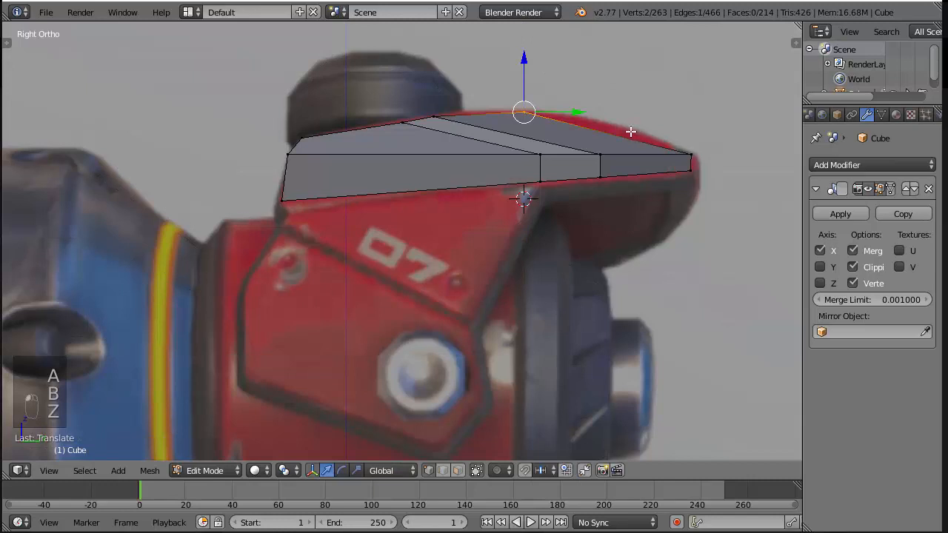
Add a centred loop cut across the plate's sloping end, and move its top vertices up to the reference outline, about 0.016 along Z
{"action": "key", "text": "z"}
{"action": "key", "text": "ctrl+r"}
{"action": "left_click", "coordinate": [578, 136]}
{"action": "right_click", "coordinate": [579, 135]}
{"action": "key", "text": "a"}
{"action": "key", "text": "b"}
{"action": "left_click_drag", "start_coordinate": [594, 126], "coordinate": [630, 152]}
{"action": "key", "text": "g"}
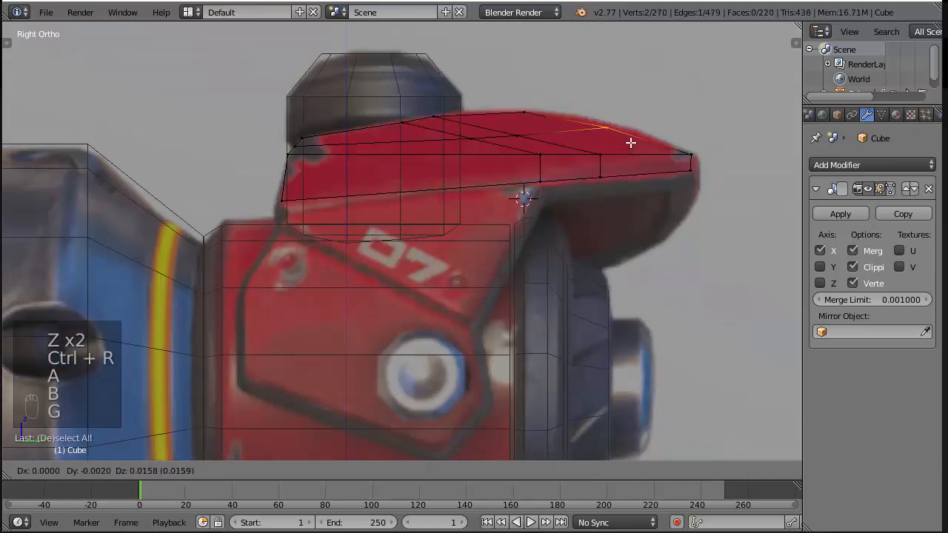
{"action": "left_click", "coordinate": [630, 141]}
Save the file and briefly check the plate in Object Mode from a perspective angle
{"action": "key", "text": "z"}
{"action": "mouse_move", "coordinate": [630, 142]}
{"action": "middle_mouse_down"}
{"action": "mouse_move", "coordinate": [507, 169]}
{"action": "mouse_move", "coordinate": [434, 170]}
{"action": "mouse_move", "coordinate": [444, 111]}
{"action": "mouse_move", "coordinate": [562, 150]}
{"action": "mouse_move", "coordinate": [454, 182]}
{"action": "mouse_move", "coordinate": [324, 188]}
{"action": "middle_mouse_up"}
{"action": "key", "text": "ctrl+s"}
{"action": "key", "text": "Tab"}
{"action": "key", "text": "Tab"}
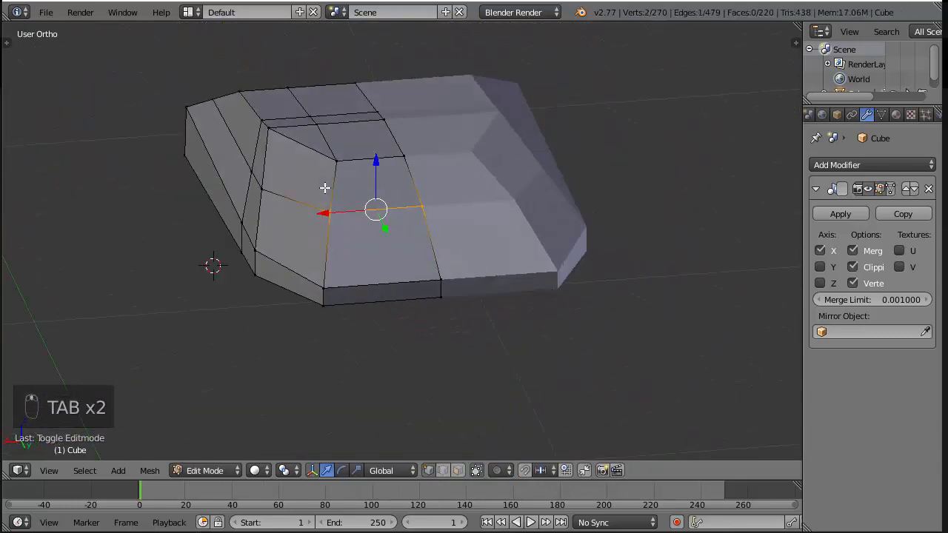
Align the new edge loop's three vertices on the plate's outer side by scaling them to 0 along X
{"action": "right_click", "coordinate": [250, 172]}
{"action": "right_click", "coordinate": [211, 97], "text": "shift"}
{"action": "right_click", "coordinate": [210, 97], "text": "shift"}
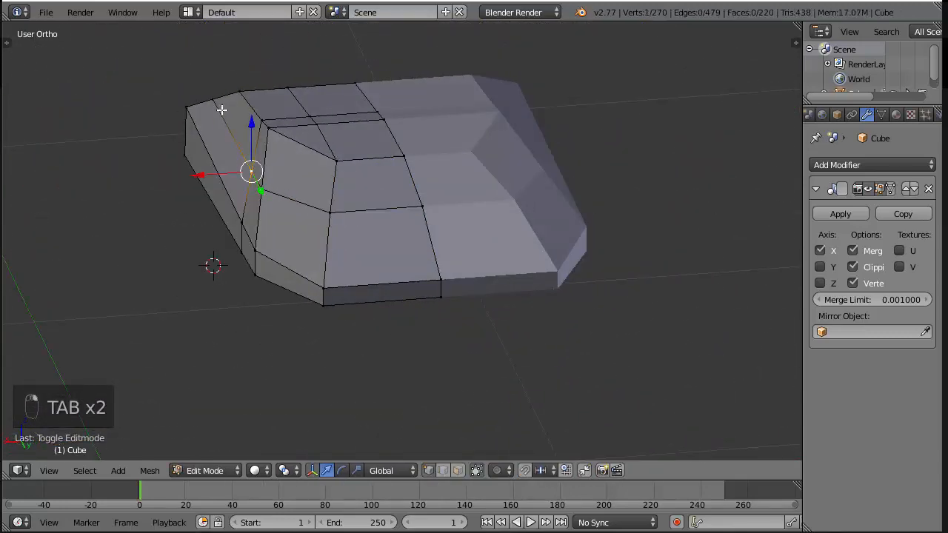
{"action": "key", "text": "c"}
{"action": "left_click_drag", "start_coordinate": [212, 97], "coordinate": [259, 184]}
{"action": "right_click", "coordinate": [171, 190]}
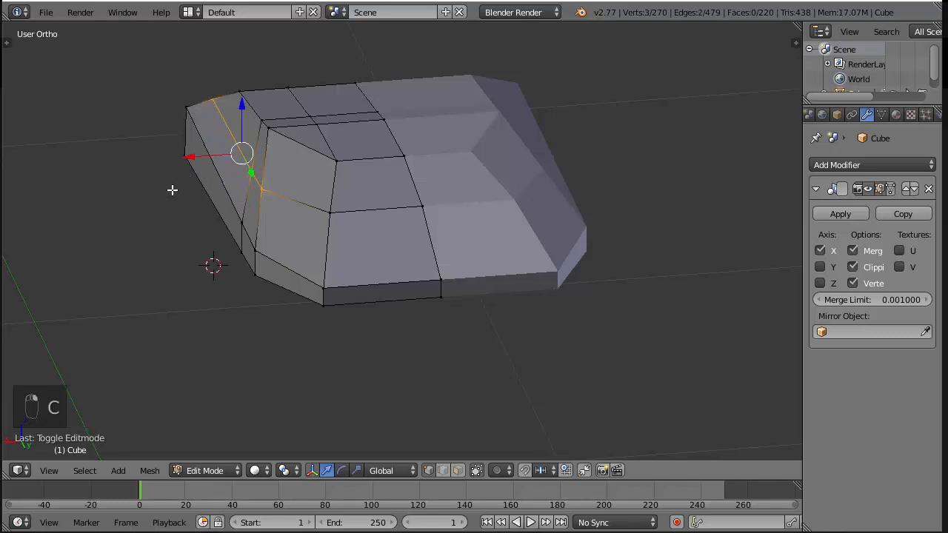
{"action": "key", "text": "s"}
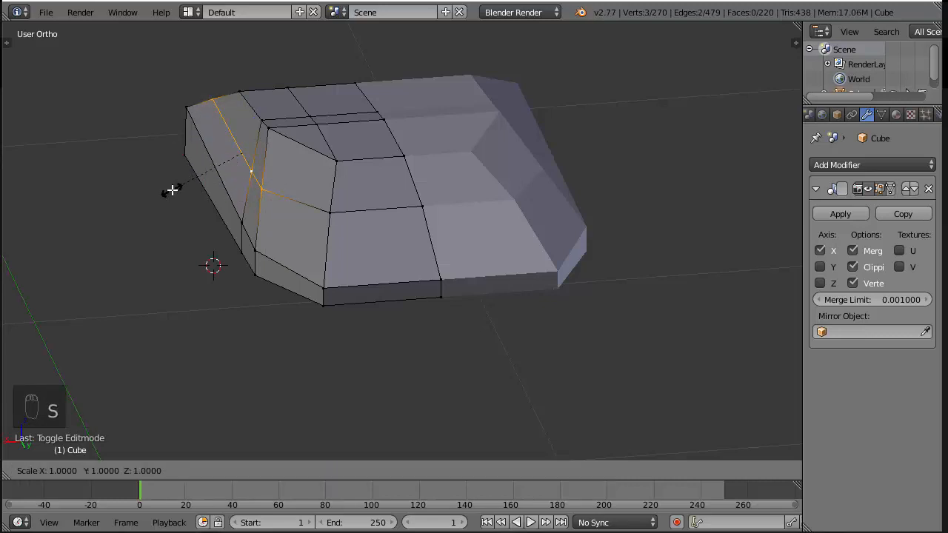
{"action": "key", "text": "x"}
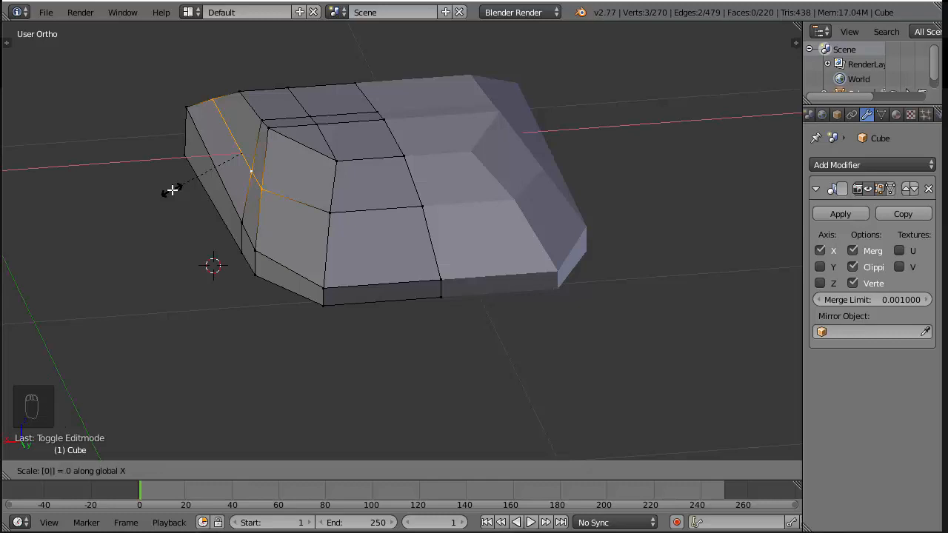
{"action": "key", "text": "Return"}
{"action": "middle_click_drag", "start_coordinate": [173, 190], "coordinate": [176, 188]}
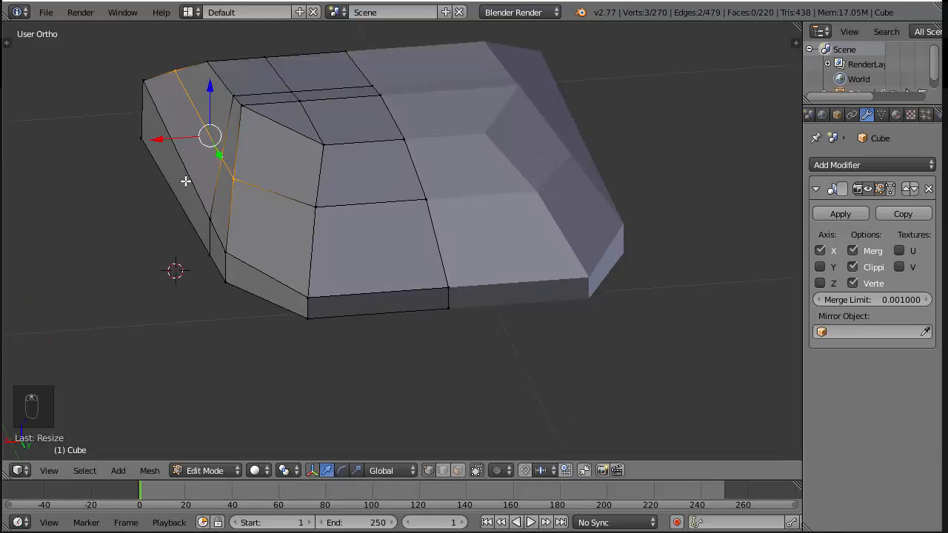
Examine the aligned side edge of the plate in side, front and angled views
{"action": "key", "text": "KP_3"}
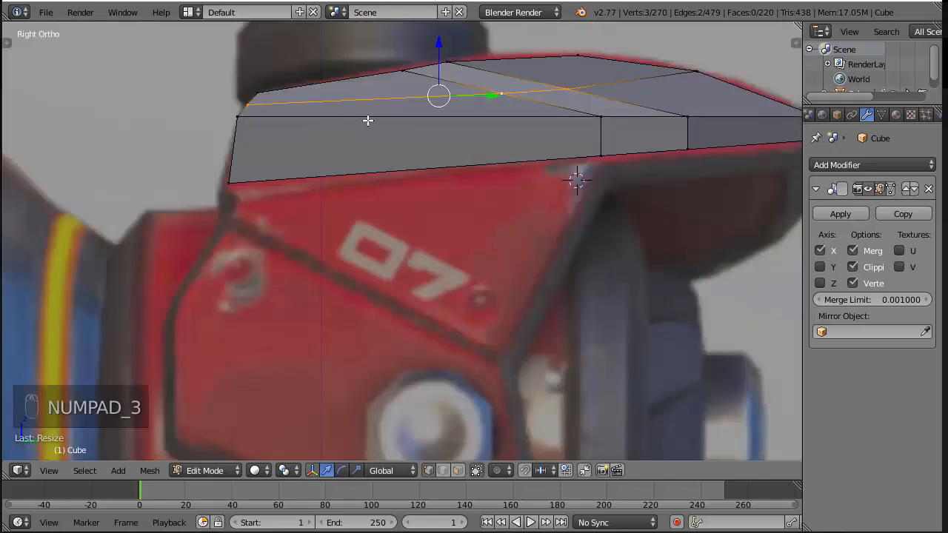
{"action": "key", "text": "KP_1"}
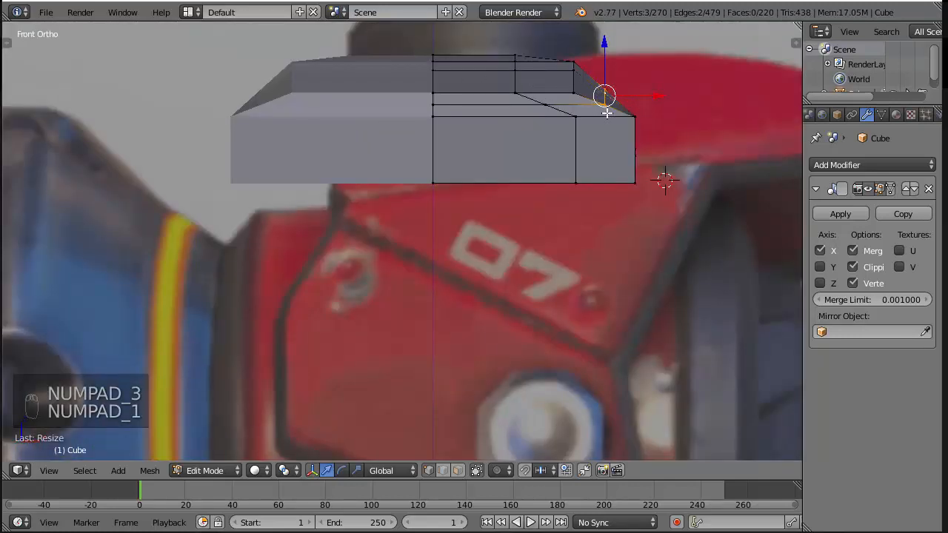
{"action": "scroll", "coordinate": [609, 102], "scroll_direction": "down", "scroll_amount": 3}
{"action": "middle_click_drag", "start_coordinate": [609, 103], "coordinate": [572, 139]}
{"action": "scroll", "coordinate": [585, 130], "scroll_direction": "up", "scroll_amount": 3}
{"action": "middle_click_drag", "start_coordinate": [600, 110], "coordinate": [570, 219], "text": "shift"}
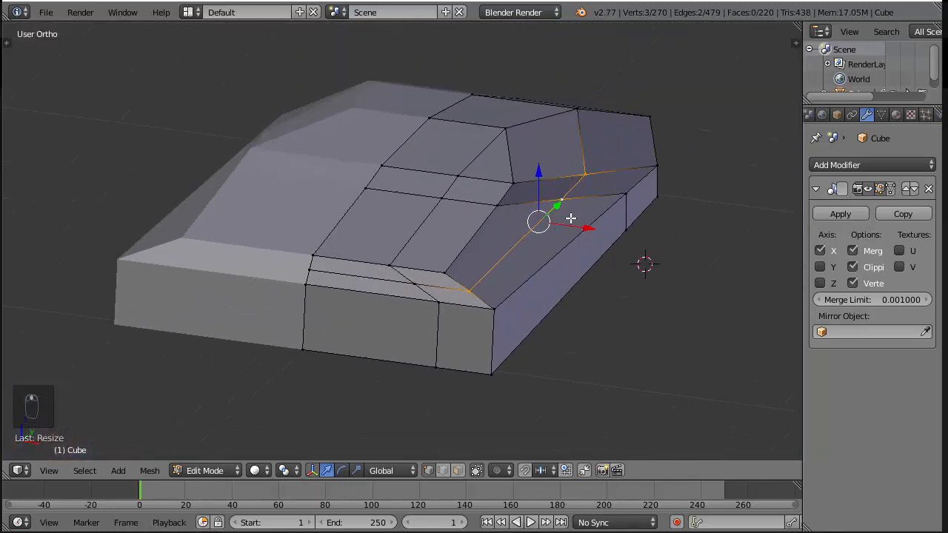
{"action": "key", "text": "z"}
{"action": "key", "text": "z"}
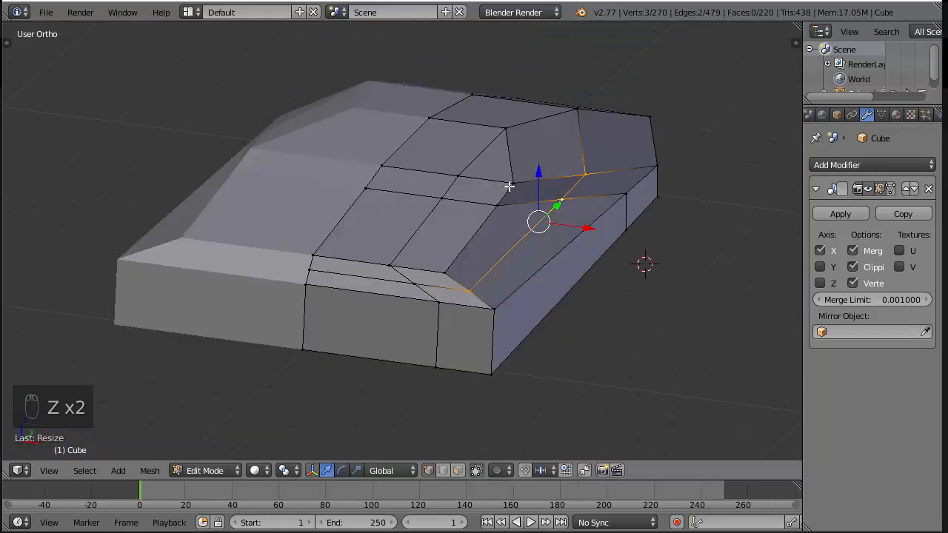
Move the top vertices just behind the plate's peak about 0.067 along Y and 0.008 along Z in side view, and save the file
{"action": "key", "text": "KP_3"}
{"action": "key", "text": "z"}
{"action": "key", "text": "a"}
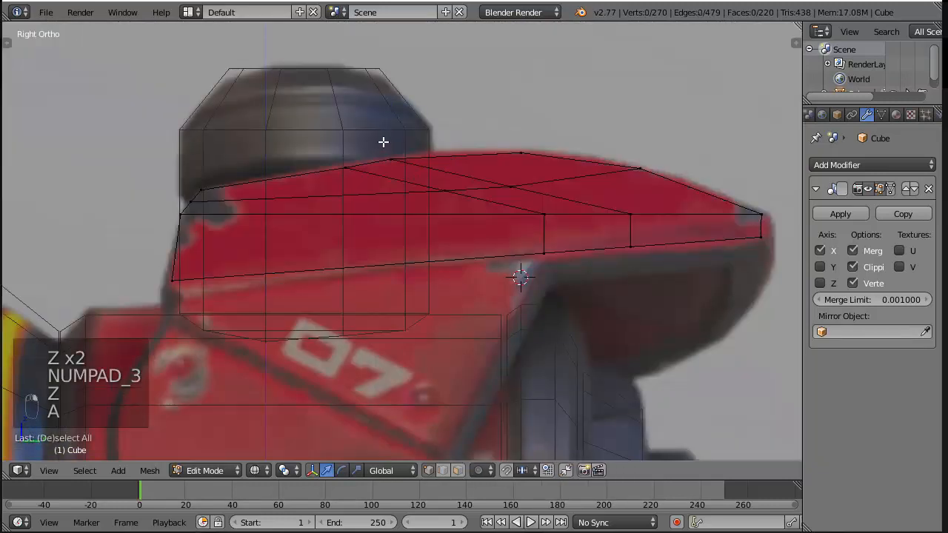
{"action": "key", "text": "b"}
{"action": "left_click_drag", "start_coordinate": [381, 142], "coordinate": [421, 186]}
{"action": "key", "text": "g"}
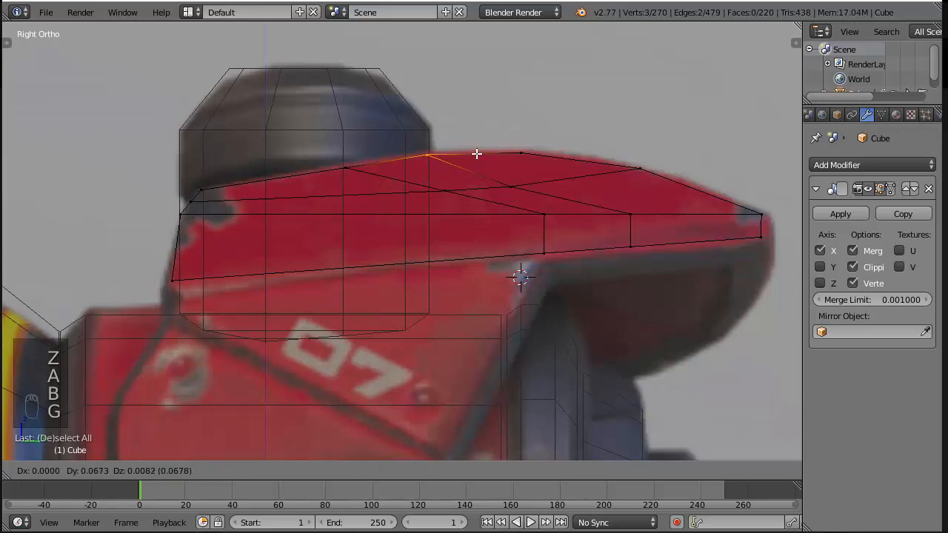
{"action": "left_click", "coordinate": [479, 155]}
{"action": "key", "text": "ctrl+s"}
{"action": "left_click", "coordinate": [559, 100]}
Try aligning the six vertices of the plate's inner lengthwise edge by scaling them along X, and undo the scaling
{"action": "key", "text": "z"}
{"action": "scroll", "coordinate": [555, 103], "scroll_direction": "down", "scroll_amount": 4}
{"action": "mouse_move", "coordinate": [555, 103]}
{"action": "middle_mouse_down"}
{"action": "mouse_move", "coordinate": [489, 165]}
{"action": "mouse_move", "coordinate": [468, 270]}
{"action": "middle_mouse_up"}
{"action": "key", "text": "a"}
{"action": "scroll", "coordinate": [488, 165], "scroll_direction": "up", "scroll_amount": 5}
{"action": "key", "text": "c"}
{"action": "mouse_move", "coordinate": [468, 270]}
{"action": "left_mouse_down"}
{"action": "mouse_move", "coordinate": [266, 220]}
{"action": "mouse_move", "coordinate": [170, 177]}
{"action": "left_mouse_up"}
{"action": "right_click", "coordinate": [309, 152]}
{"action": "middle_click_drag", "start_coordinate": [309, 151], "coordinate": [473, 131]}
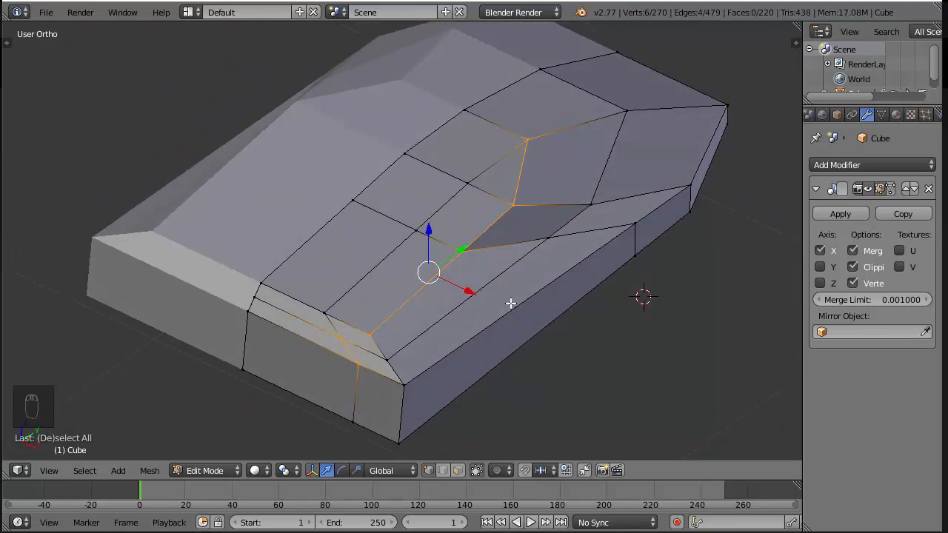
{"action": "key", "text": "s"}
{"action": "key", "text": "x"}
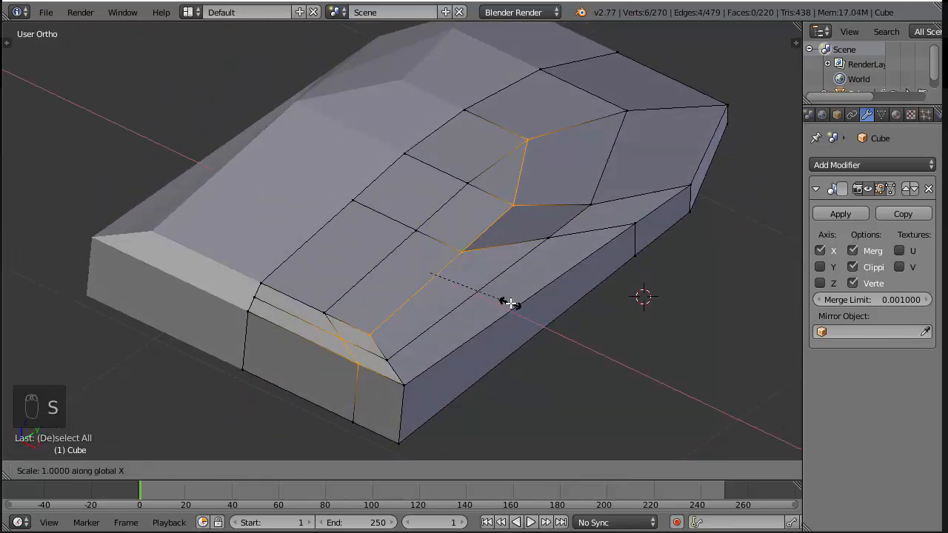
{"action": "left_click", "coordinate": [510, 302]}
{"action": "middle_click_drag", "start_coordinate": [501, 317], "coordinate": [552, 279]}
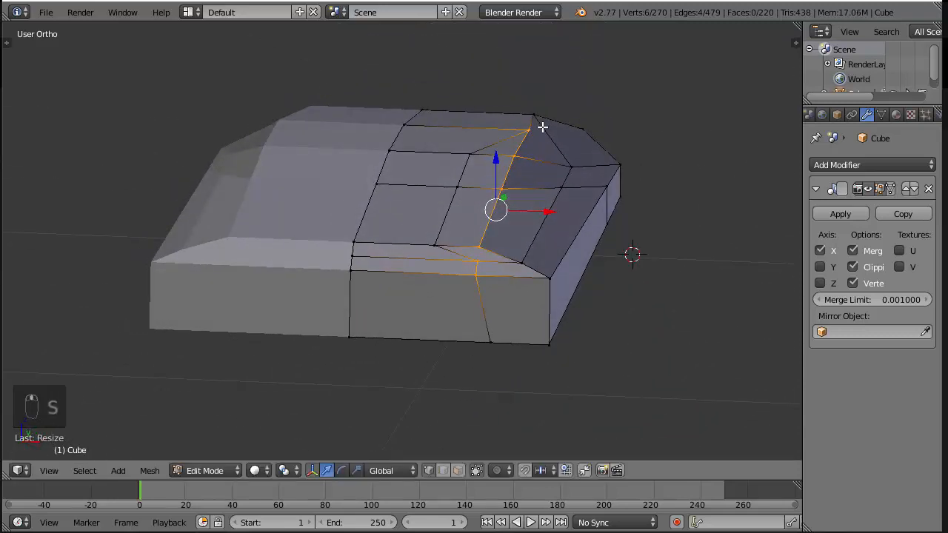
{"action": "key", "text": "KP_3"}
{"action": "key", "text": "KP_1"}
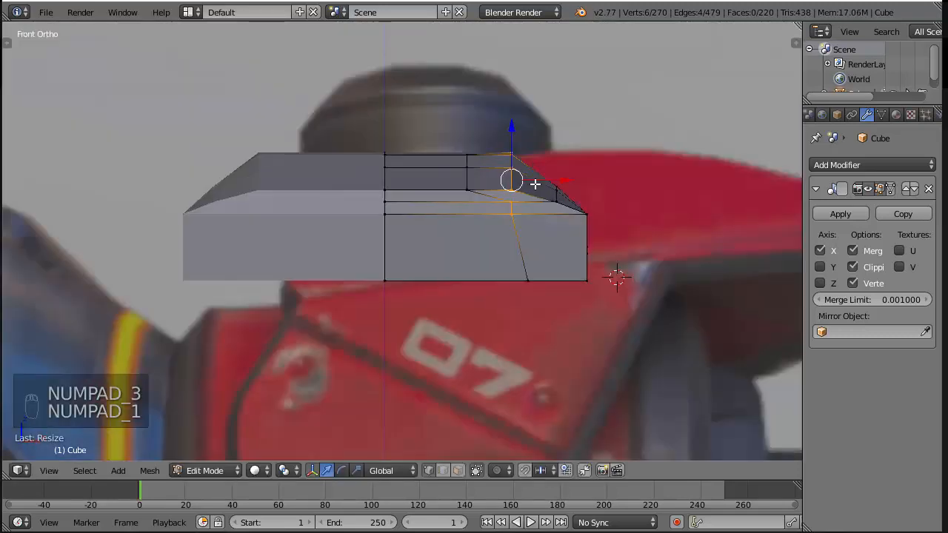
{"action": "key", "text": "ctrl+z"}
Clear the selection on the plate and save the file over the existing version
{"action": "key", "text": "KP_3"}
{"action": "middle_click_drag", "start_coordinate": [539, 170], "coordinate": [491, 228]}
{"action": "key", "text": "a"}
{"action": "key", "text": "a"}
{"action": "scroll", "coordinate": [501, 230], "scroll_direction": "down", "scroll_amount": 4}
{"action": "key", "text": "ctrl+s"}
{"action": "left_click", "coordinate": [513, 259]}
Duplicate the plate's long outer bottom face slightly below the plate, and extrude the copy downward along Z into a thin block
{"action": "key", "text": "KP_3"}
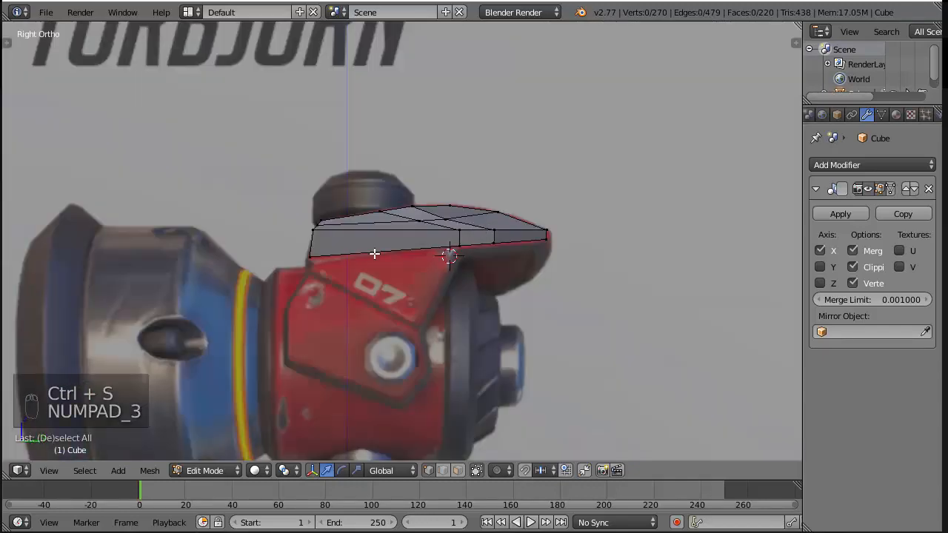
{"action": "scroll", "coordinate": [375, 254], "scroll_direction": "up", "scroll_amount": 3}
{"action": "middle_click_drag", "start_coordinate": [375, 254], "coordinate": [390, 336]}
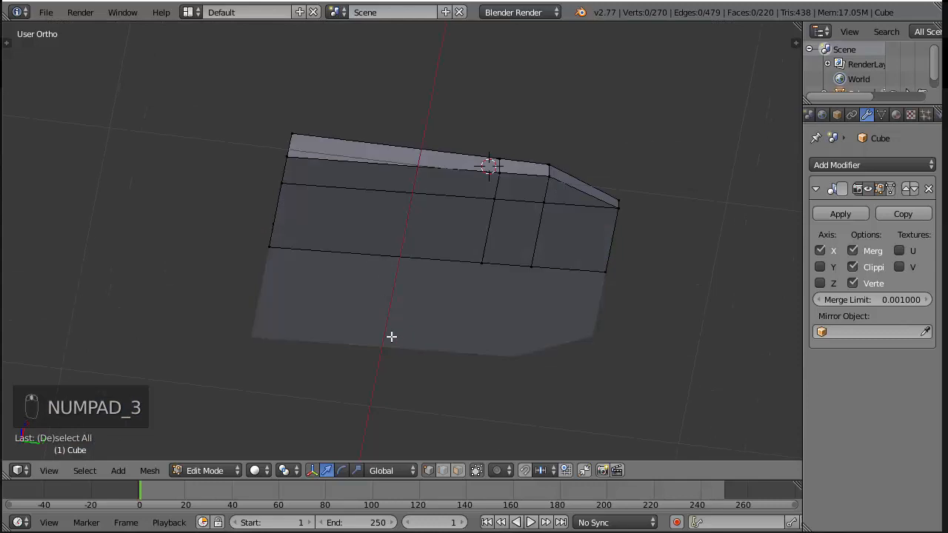
{"action": "right_click", "coordinate": [413, 168]}
{"action": "key", "text": "KP_3"}
{"action": "key", "text": "shift+d"}
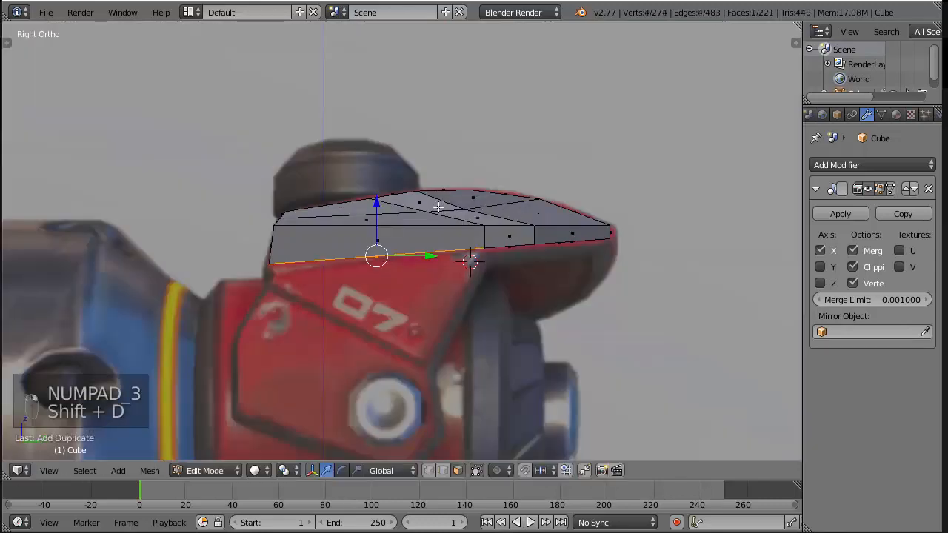
{"action": "key", "text": "e"}
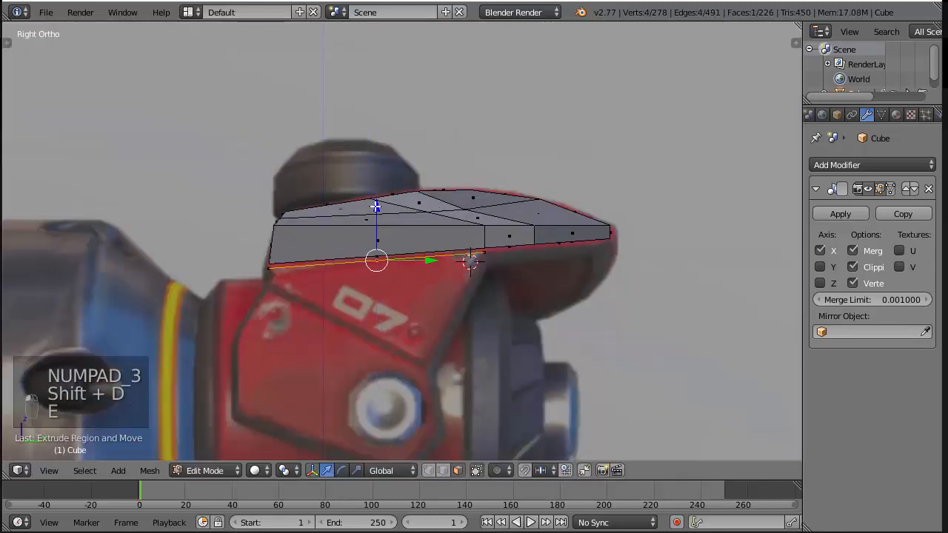
{"action": "left_click", "coordinate": [374, 219]}
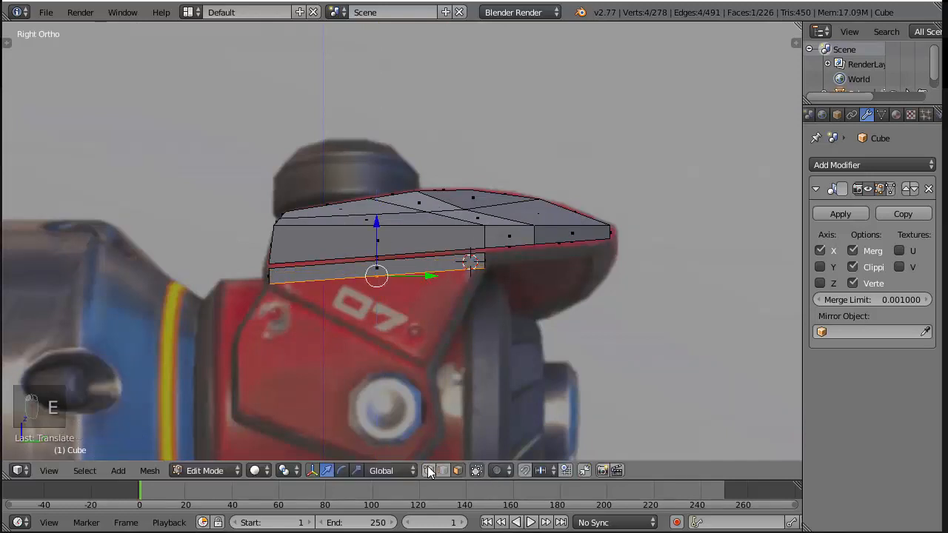
Move the new block's two lower vertices under the overhang to the reference panel's bottom corner, about -0.19 along Y and -0.31 along Z
{"action": "scroll", "coordinate": [297, 315], "scroll_direction": "up", "scroll_amount": 2}
{"action": "key", "text": "z"}
{"action": "key", "text": "a"}
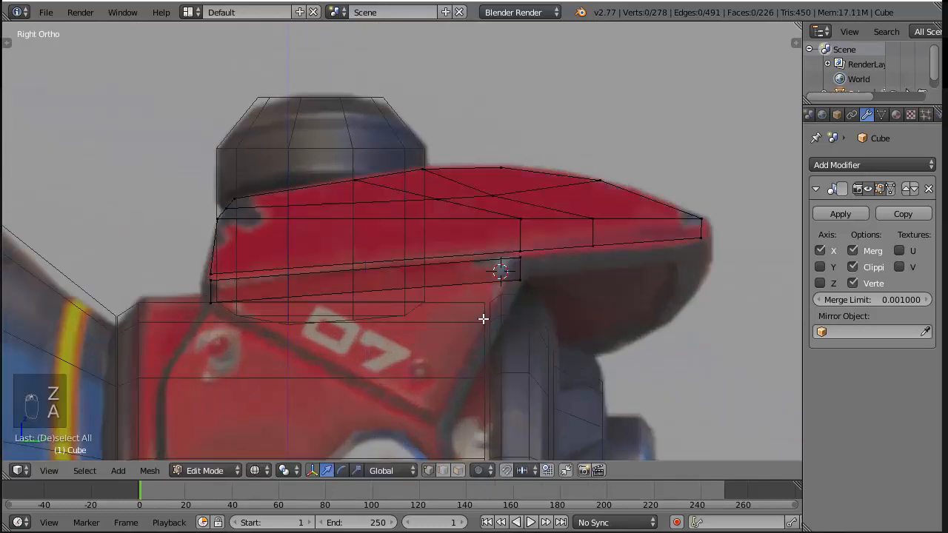
{"action": "key", "text": "b"}
{"action": "left_click_drag", "start_coordinate": [507, 265], "coordinate": [592, 311]}
{"action": "key", "text": "g"}
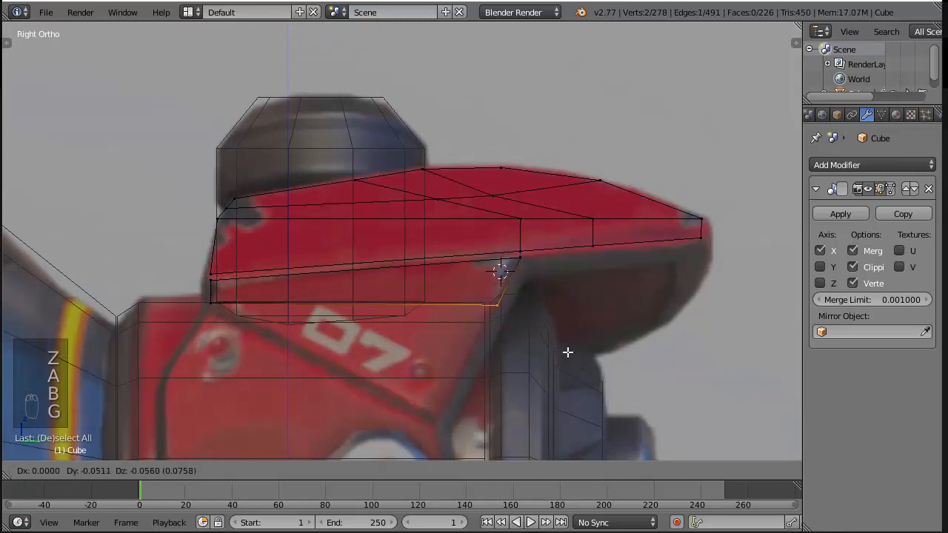
{"action": "left_click", "coordinate": [524, 449]}
Isolate the new side panel by selecting its linked geometry and hiding everything else
{"action": "key", "text": "z"}
{"action": "mouse_move", "coordinate": [525, 448]}
{"action": "middle_mouse_down"}
{"action": "mouse_move", "coordinate": [440, 339]}
{"action": "mouse_move", "coordinate": [577, 342]}
{"action": "middle_mouse_up"}
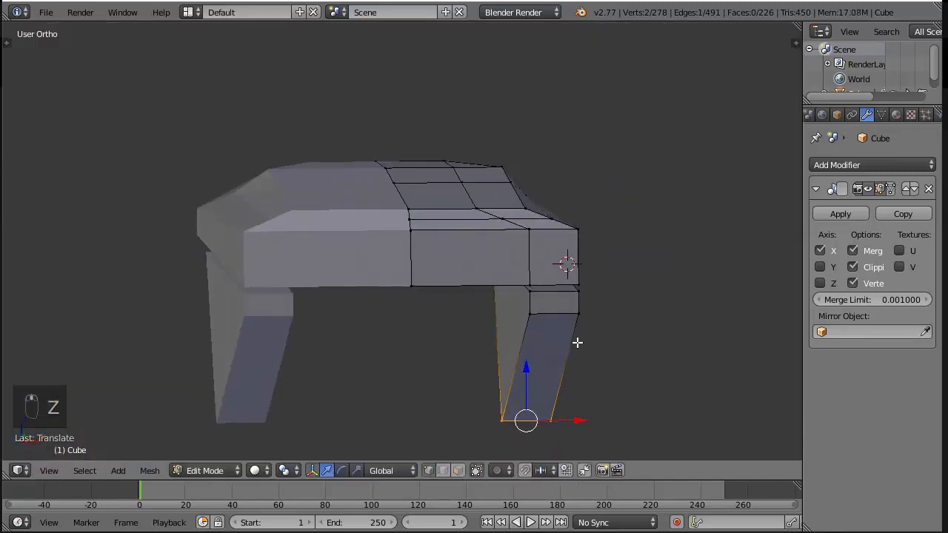
{"action": "right_click", "coordinate": [525, 320]}
{"action": "key", "text": "KP_3"}
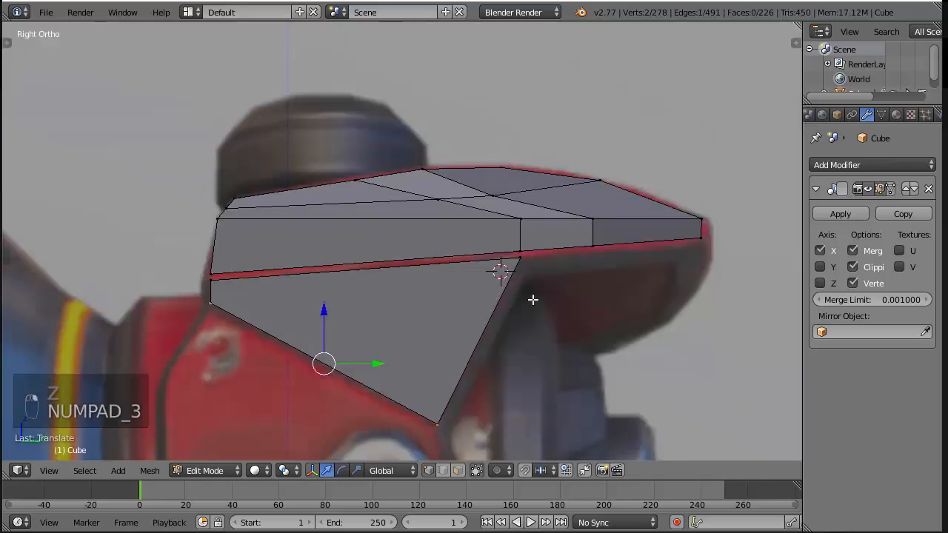
{"action": "key", "text": "ctrl+KP_1"}
{"action": "key", "text": "z"}
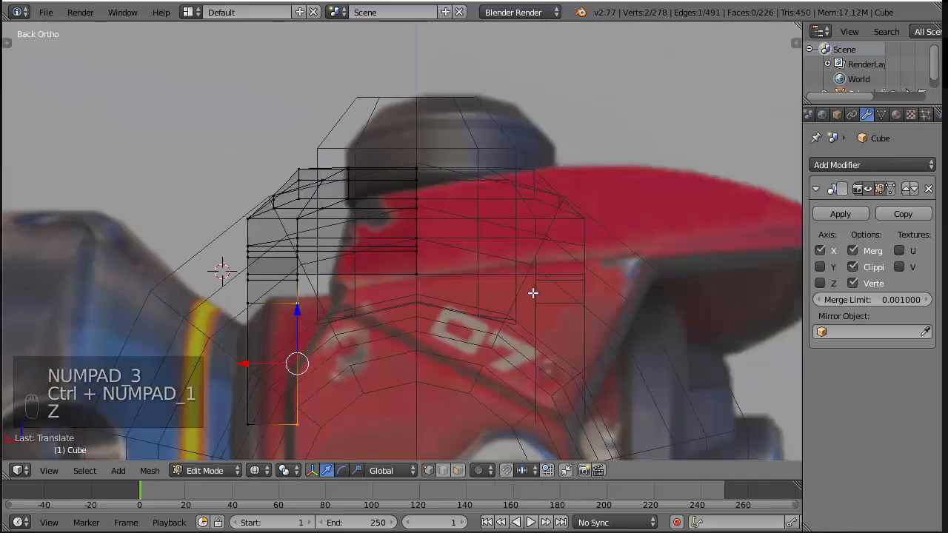
{"action": "key", "text": "z"}
{"action": "key", "text": "ctrl+l"}
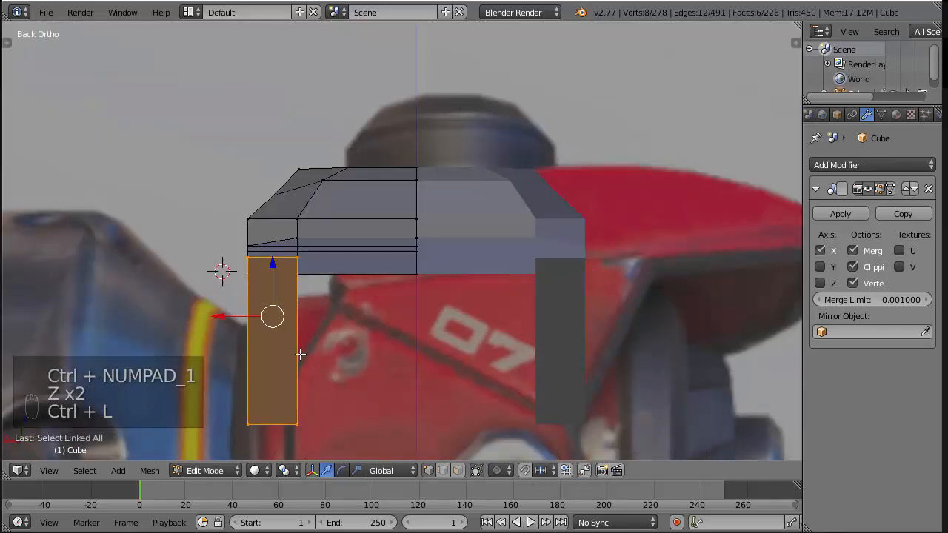
{"action": "key", "text": "shift+h"}
Thin the side panel in front view by moving its inner vertices outward along X
{"action": "key", "text": "KP_3"}
{"action": "key", "text": "KP_1"}
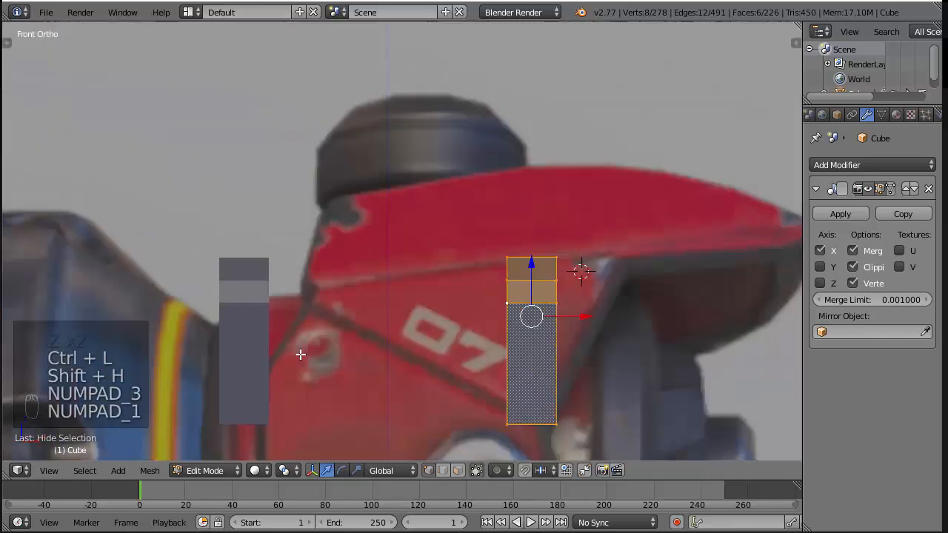
{"action": "key", "text": "a"}
{"action": "key", "text": "a"}
{"action": "key", "text": "b"}
{"action": "left_click_drag", "start_coordinate": [464, 202], "coordinate": [518, 457]}
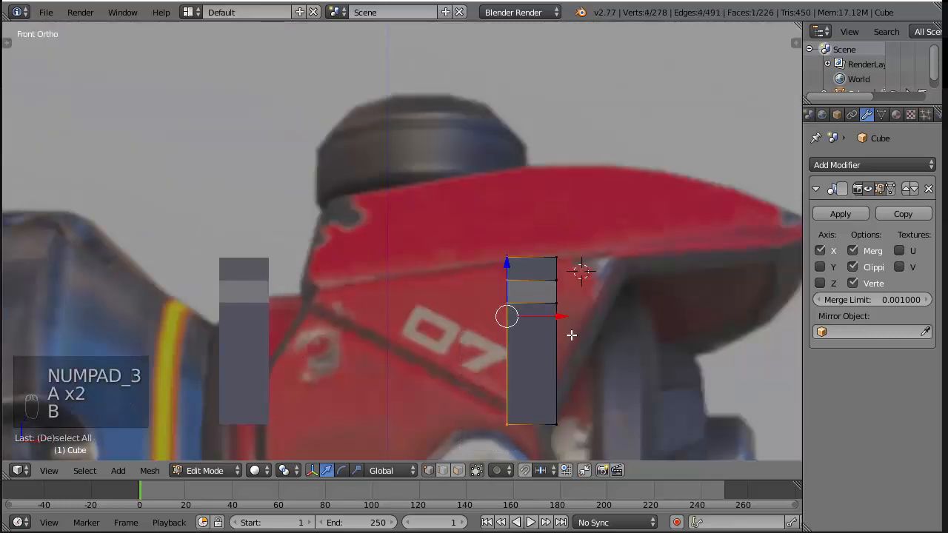
{"action": "left_click_drag", "start_coordinate": [558, 316], "coordinate": [584, 313]}
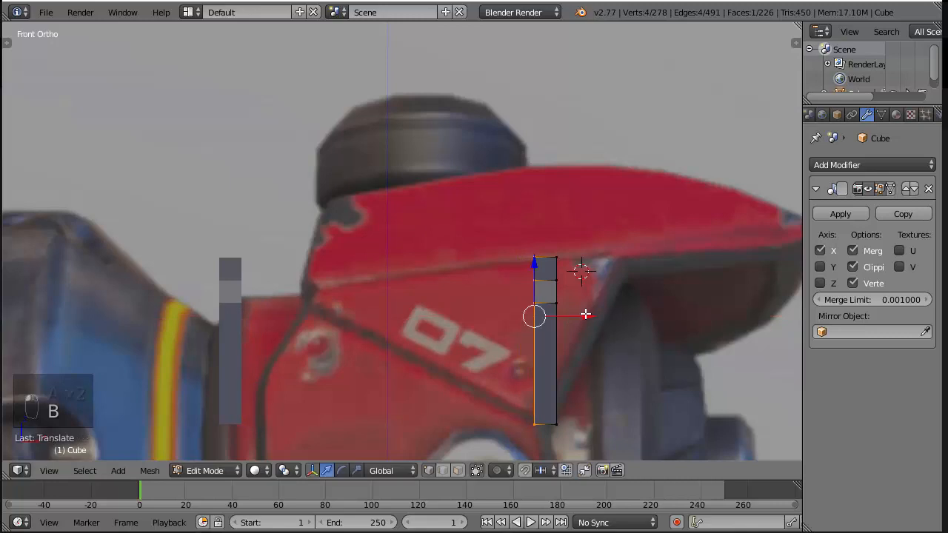
Reveal all hidden geometry, and hide the two large front cylinder parts by selecting their linked geometry
{"action": "key", "text": "alt+h"}
{"action": "key", "text": "a"}
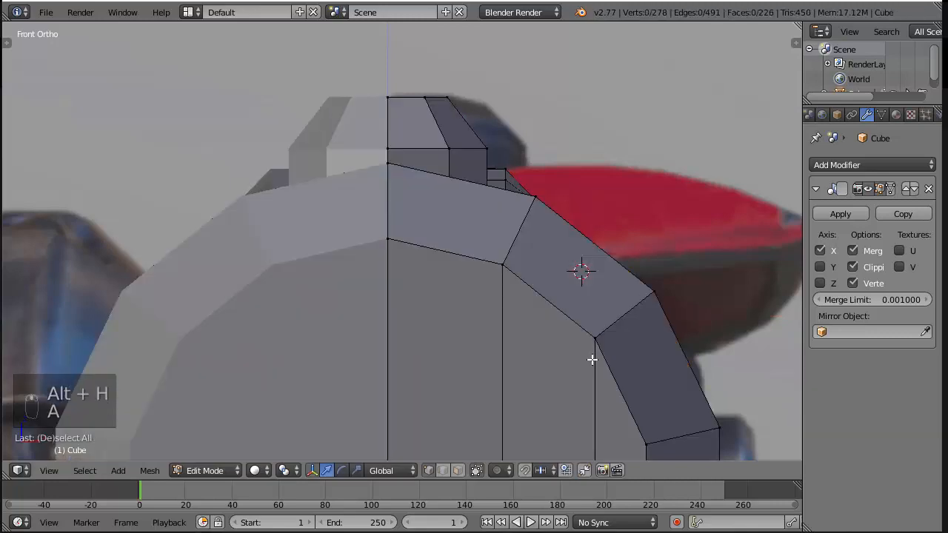
{"action": "right_click", "coordinate": [593, 359]}
{"action": "scroll", "coordinate": [593, 359], "scroll_direction": "down", "scroll_amount": 4}
{"action": "key", "text": "ctrl+l"}
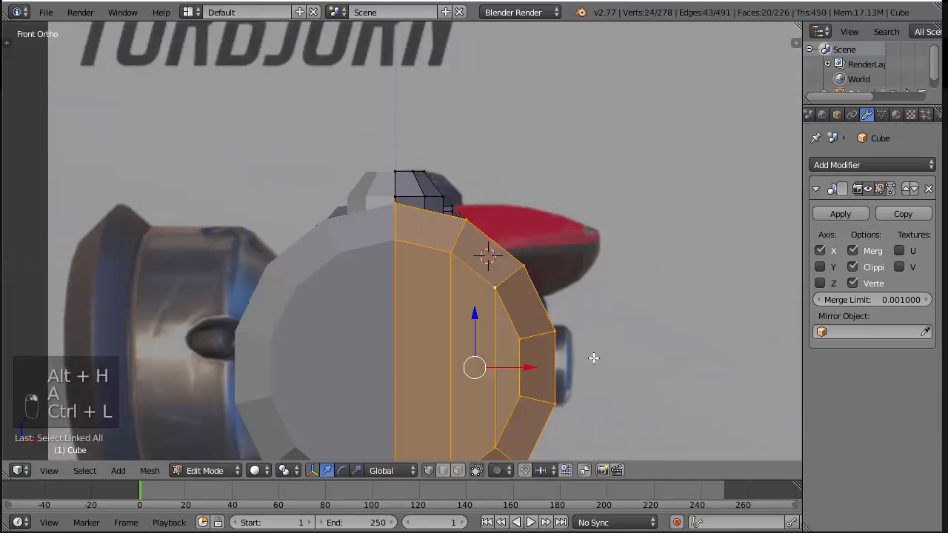
{"action": "key", "text": "h"}
{"action": "scroll", "coordinate": [593, 359], "scroll_direction": "down", "scroll_amount": 2}
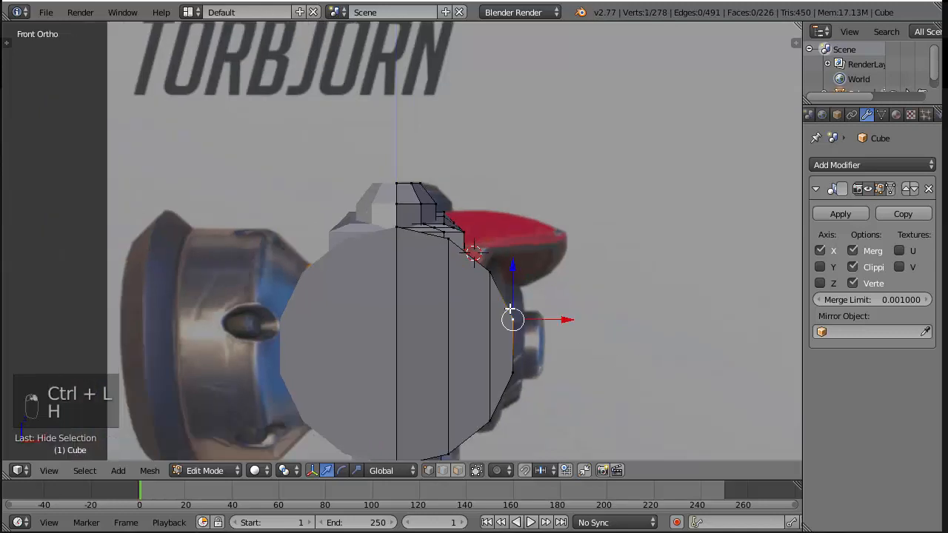
{"action": "key", "text": "ctrl+l"}
{"action": "key", "text": "h"}
{"action": "scroll", "coordinate": [545, 324], "scroll_direction": "up", "scroll_amount": 2}
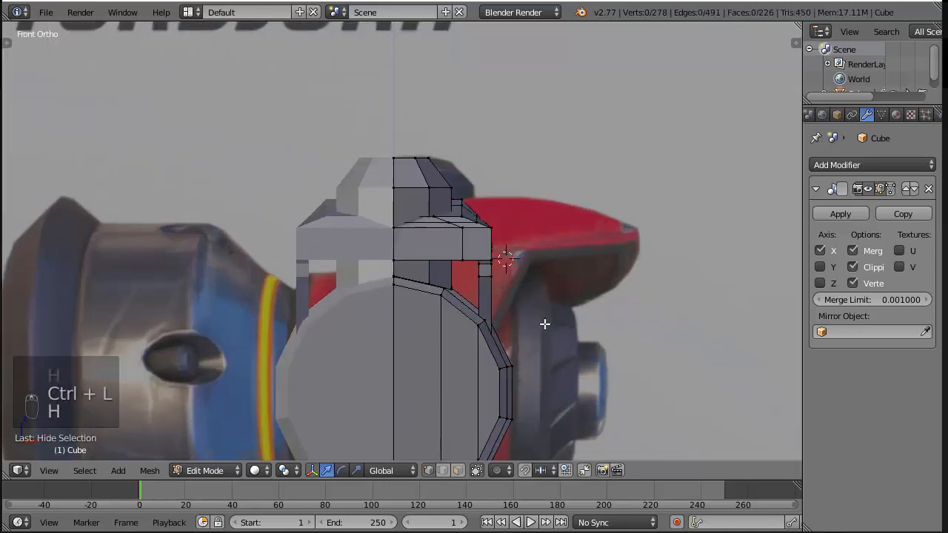
Compare the side panel's shape with the hammer renders in the photo viewer, and return to Blender
{"action": "middle_click_drag", "start_coordinate": [546, 324], "coordinate": [482, 276]}
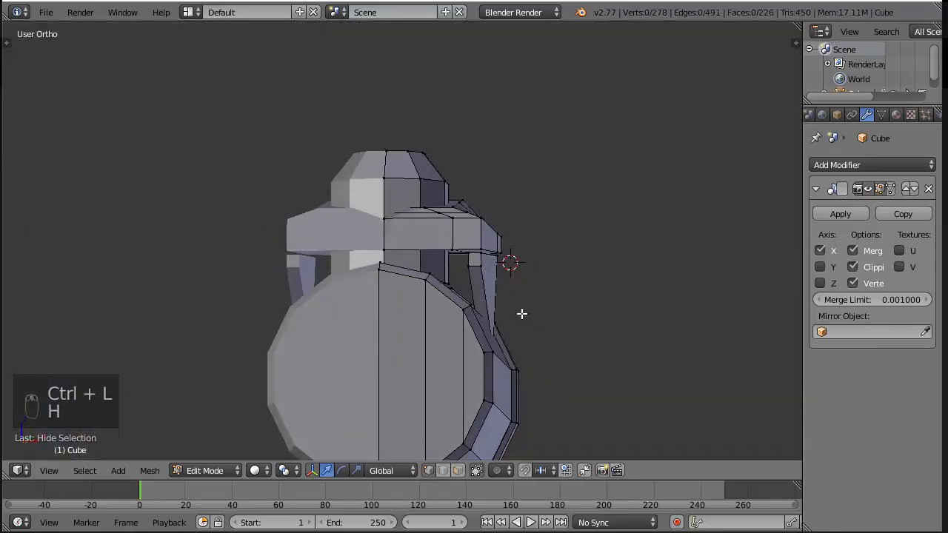
{"action": "middle_click_drag", "start_coordinate": [521, 314], "coordinate": [423, 360]}
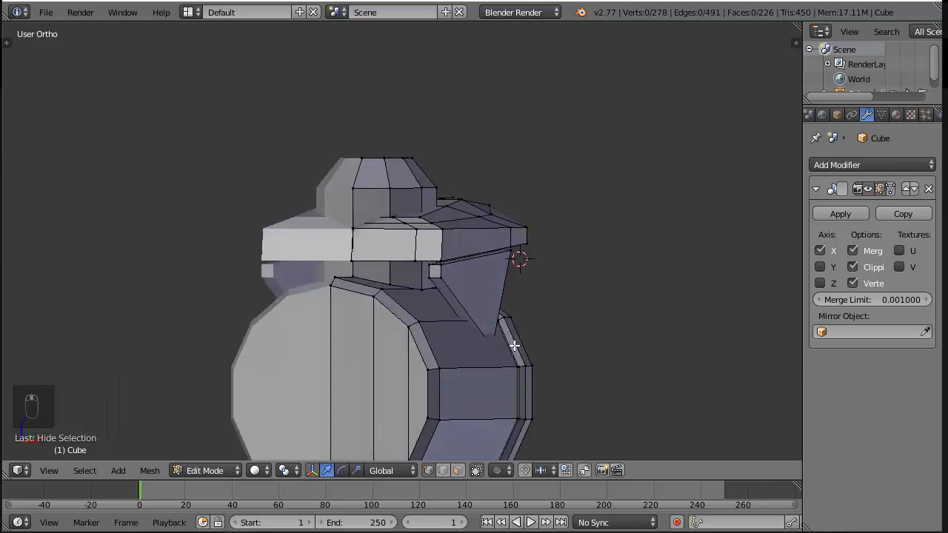
{"action": "scroll", "coordinate": [513, 345], "scroll_direction": "down", "scroll_amount": 3}
{"action": "key", "text": "KP_3"}
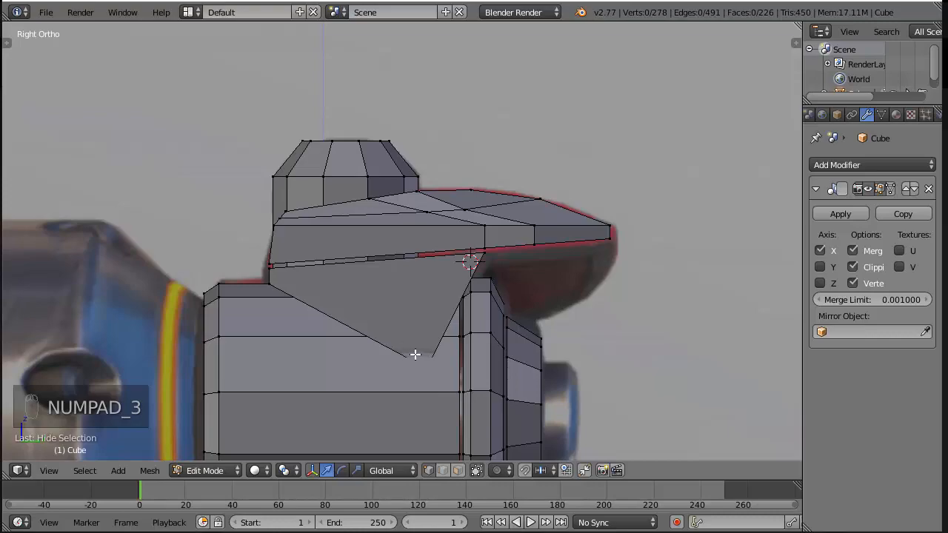
{"action": "left_click", "coordinate": [437, 532]}
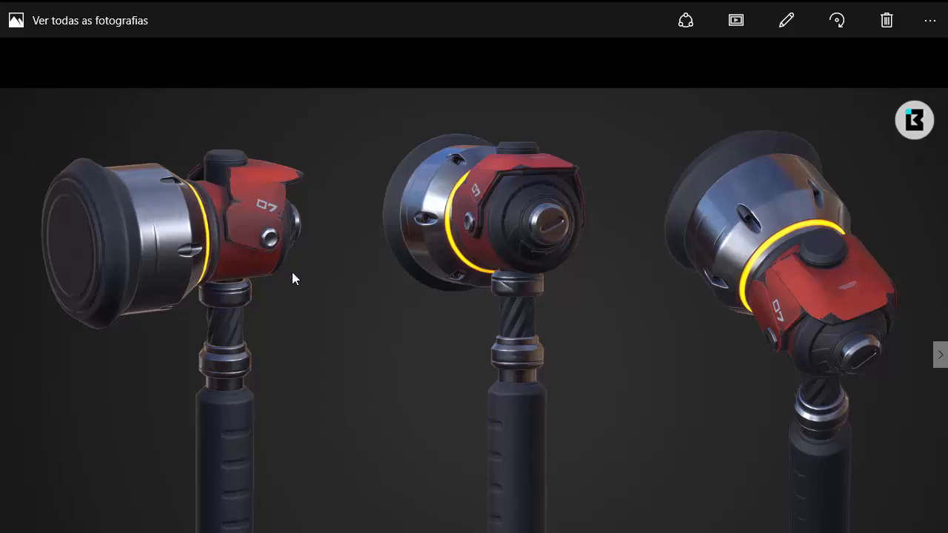
{"action": "key", "text": "alt+Tab"}
Select the side panel's two lower tip vertices in wireframe, and move them outward along X in front view to flare the panel
{"action": "key", "text": "h"}
{"action": "key", "text": "z"}
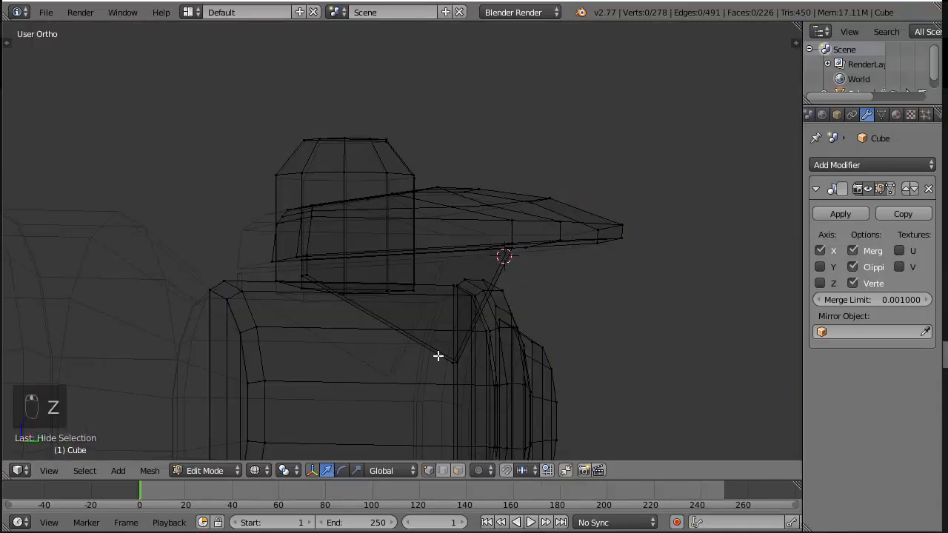
{"action": "key", "text": "a"}
{"action": "key", "text": "a"}
{"action": "left_click", "coordinate": [459, 352]}
{"action": "middle_click_drag", "start_coordinate": [438, 357], "coordinate": [409, 358]}
{"action": "key", "text": "a"}
{"action": "key", "text": "a"}
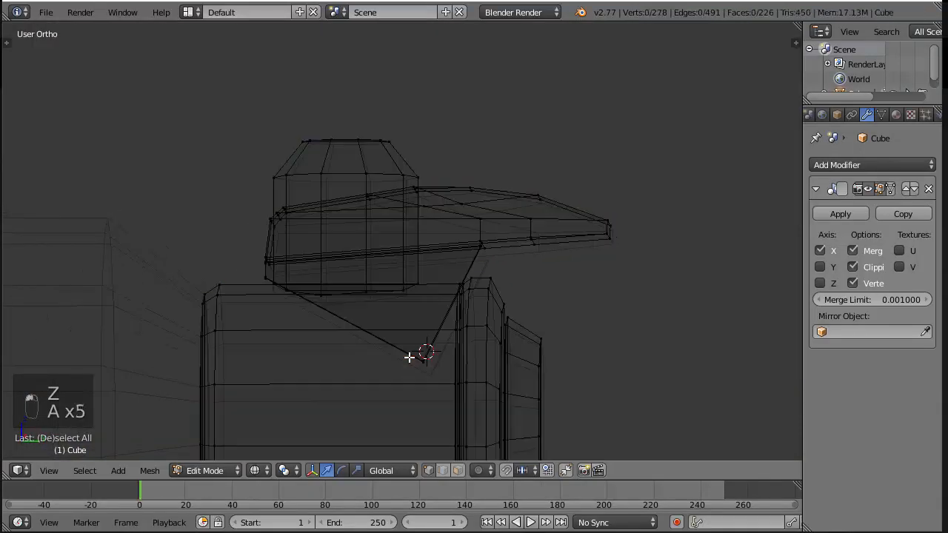
{"action": "key", "text": "b"}
{"action": "left_click_drag", "start_coordinate": [409, 358], "coordinate": [447, 386]}
{"action": "key", "text": "KP_1"}
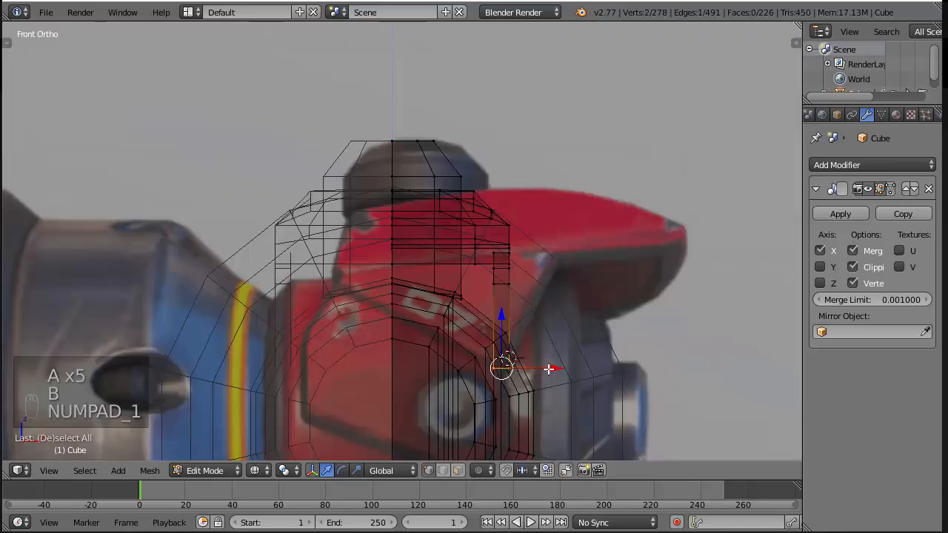
{"action": "key", "text": "z"}
{"action": "left_click_drag", "start_coordinate": [548, 368], "coordinate": [585, 365]}
Try loop cuts on the flared side panel in front view, pushing the crosswise cut outward along X, and undo them
{"action": "key", "text": "a"}
{"action": "key", "text": "ctrl+r"}
{"action": "left_click", "coordinate": [533, 304]}
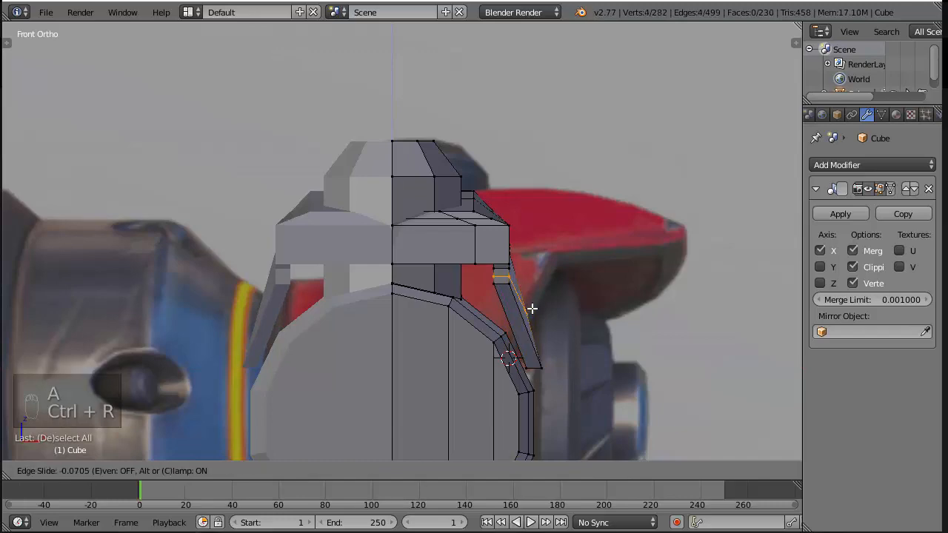
{"action": "left_click", "coordinate": [532, 308]}
{"action": "key", "text": "ctrl+z"}
{"action": "key", "text": "ctrl+r"}
{"action": "left_click", "coordinate": [513, 322]}
{"action": "left_click", "coordinate": [519, 323]}
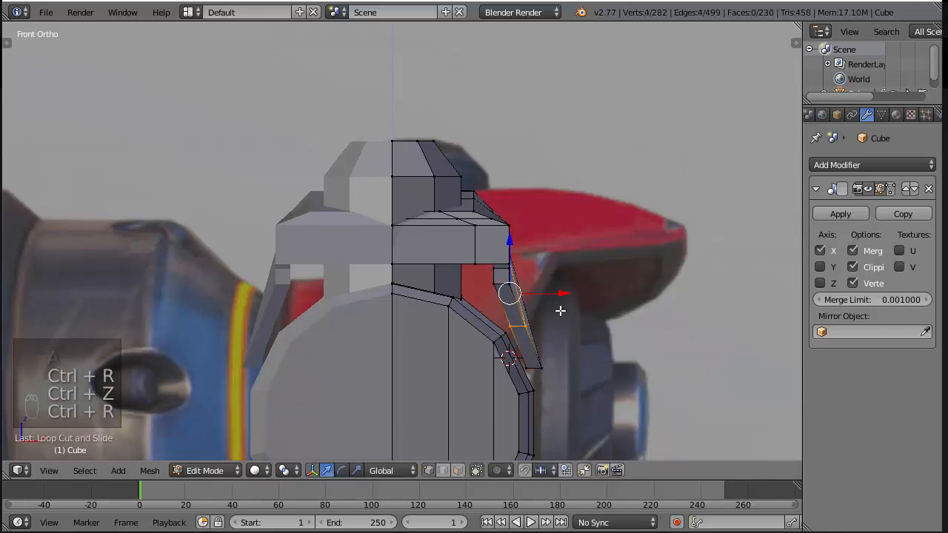
{"action": "left_click_drag", "start_coordinate": [563, 292], "coordinate": [569, 290]}
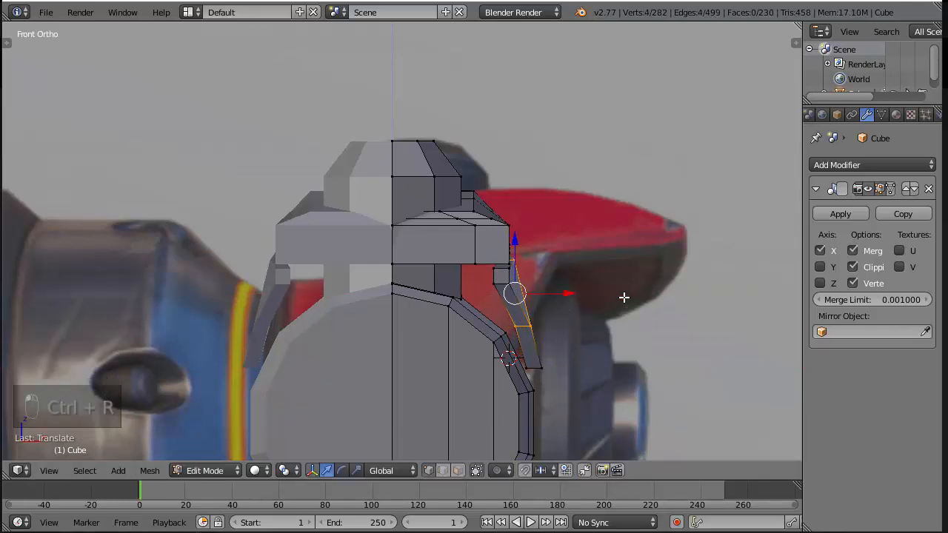
{"action": "middle_click_drag", "start_coordinate": [623, 297], "coordinate": [472, 259]}
{"action": "key", "text": "ctrl+z"}
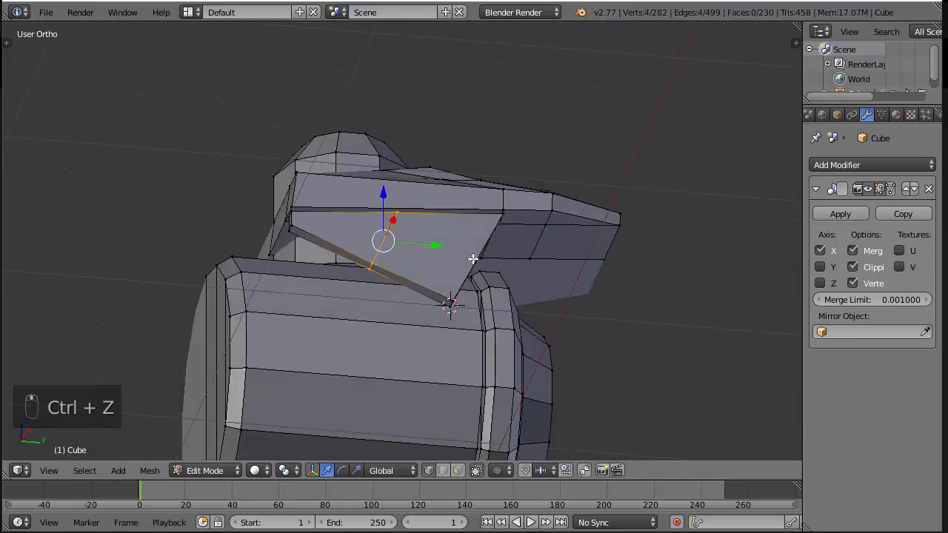
{"action": "key", "text": "ctrl+z"}
Add a lengthwise loop cut midway down the side panel, and move it outward along X to make the panel bulge
{"action": "key", "text": "ctrl+r"}
{"action": "left_click", "coordinate": [291, 219]}
{"action": "left_click", "coordinate": [291, 219]}
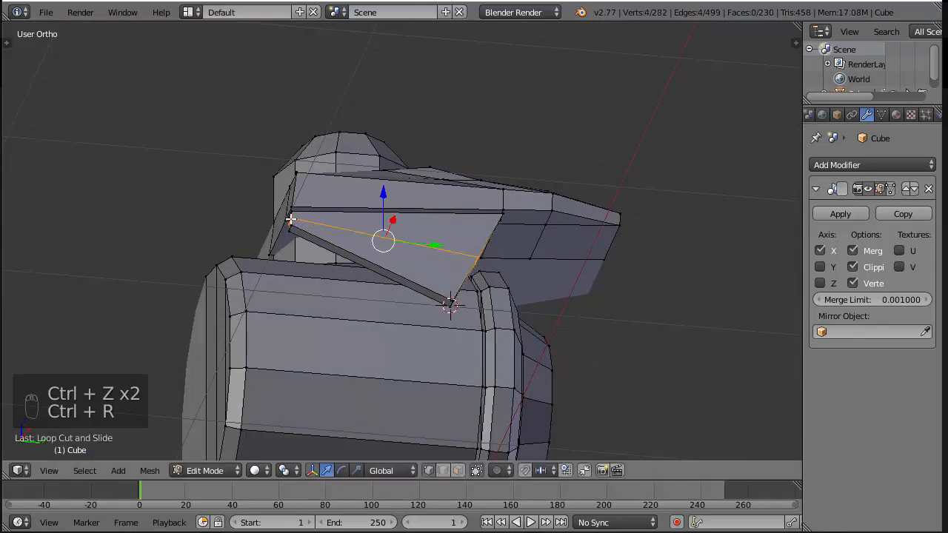
{"action": "key", "text": "KP_1"}
{"action": "left_click_drag", "start_coordinate": [560, 288], "coordinate": [598, 279]}
{"action": "middle_click_drag", "start_coordinate": [598, 280], "coordinate": [508, 275]}
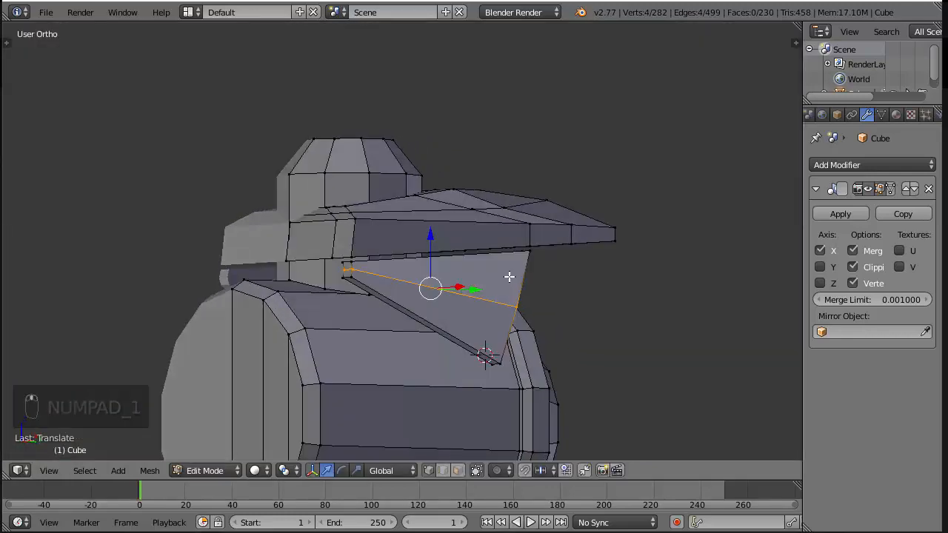
Examine the bulged side panel in Object Mode and Edit Mode, and compare its profile with the reference renders
{"action": "key", "text": "a"}
{"action": "key", "text": "Tab"}
{"action": "scroll", "coordinate": [578, 305], "scroll_direction": "down", "scroll_amount": 3}
{"action": "scroll", "coordinate": [489, 293], "scroll_direction": "up", "scroll_amount": 4}
{"action": "middle_click_drag", "start_coordinate": [578, 299], "coordinate": [531, 271]}
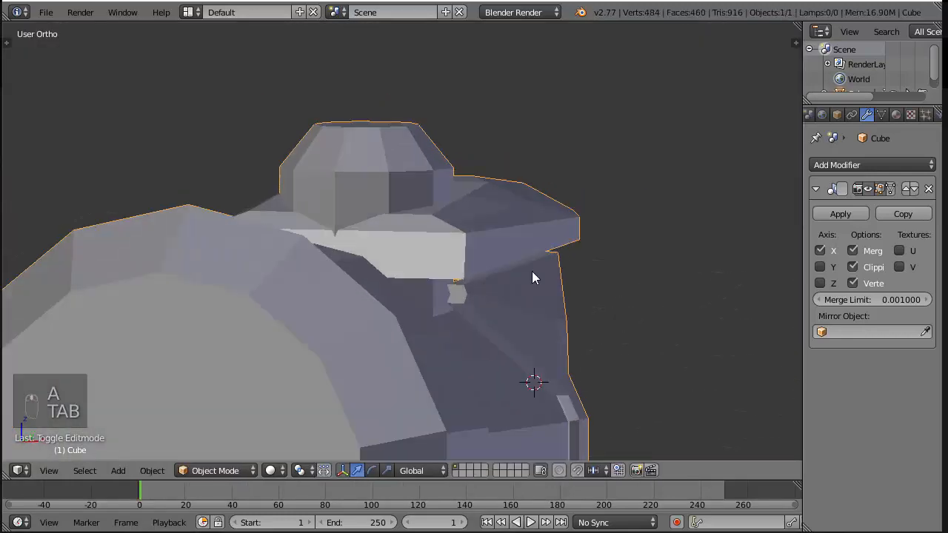
{"action": "middle_click_drag", "start_coordinate": [599, 304], "coordinate": [575, 308]}
{"action": "key", "text": "Tab"}
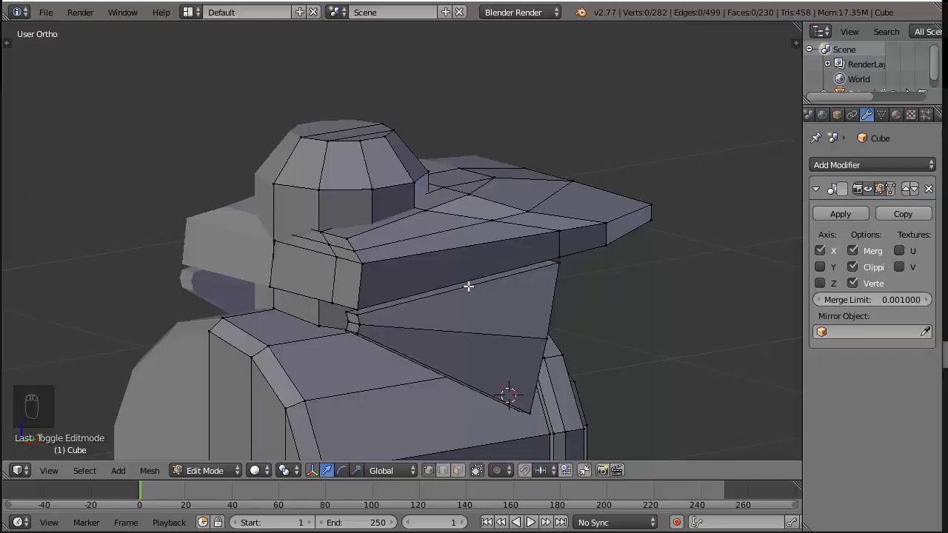
{"action": "middle_click_drag", "start_coordinate": [469, 286], "coordinate": [454, 303]}
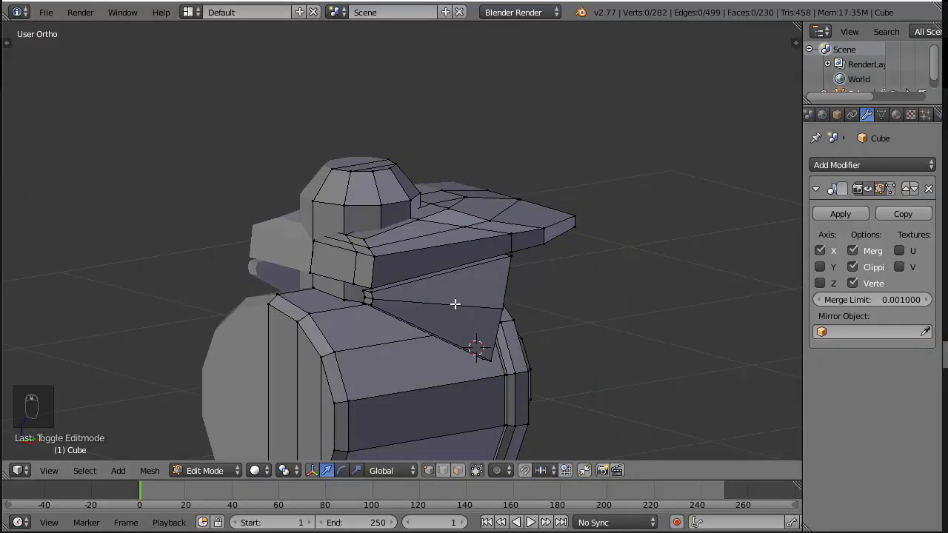
{"action": "key", "text": "KP_3"}
{"action": "middle_click_drag", "start_coordinate": [328, 304], "coordinate": [490, 304]}
{"action": "key", "text": "alt+Tab"}
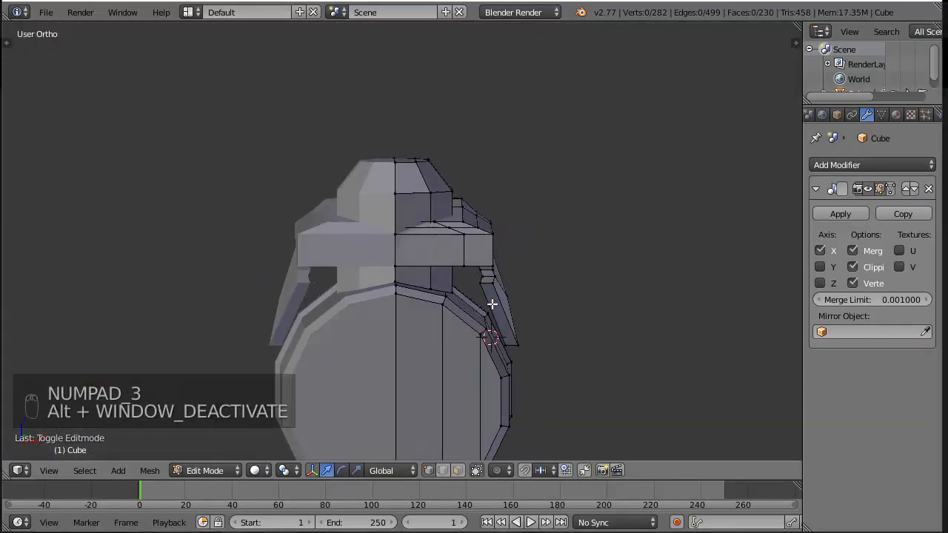
{"action": "key", "text": "alt+Tab"}
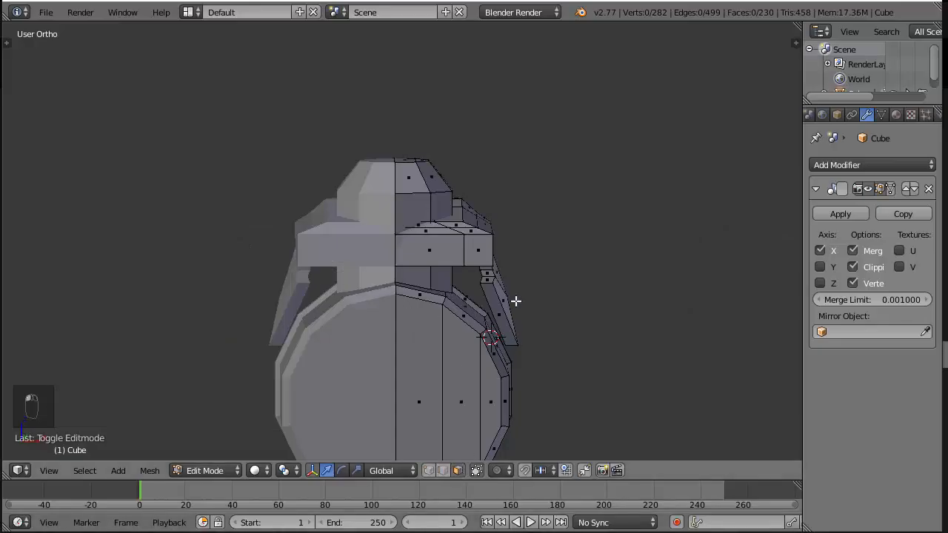
Duplicate the side panel's sloping bottom face slightly lower along Z, and extrude the copy downward over the reference's lower panel
{"action": "right_click", "coordinate": [499, 312]}
{"action": "key", "text": "KP_3"}
{"action": "key", "text": "z"}
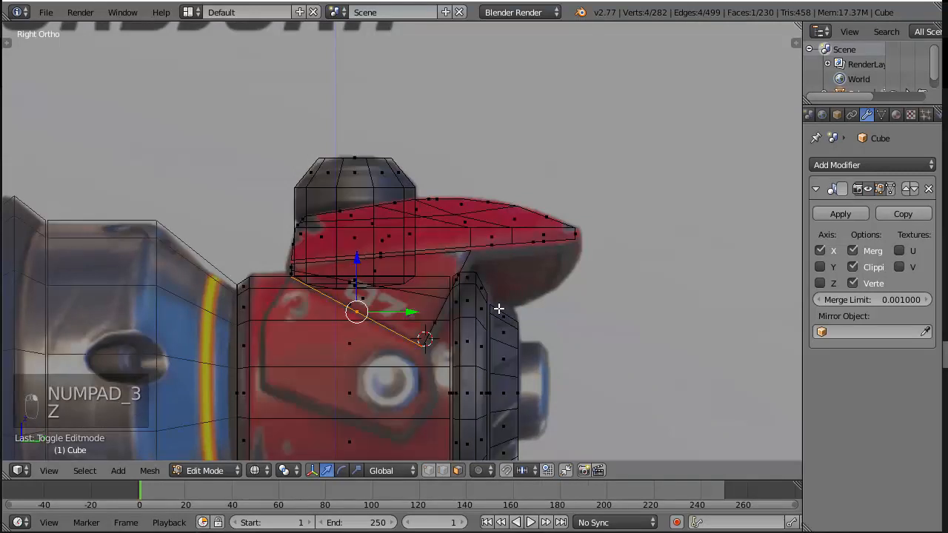
{"action": "key", "text": "shift+d"}
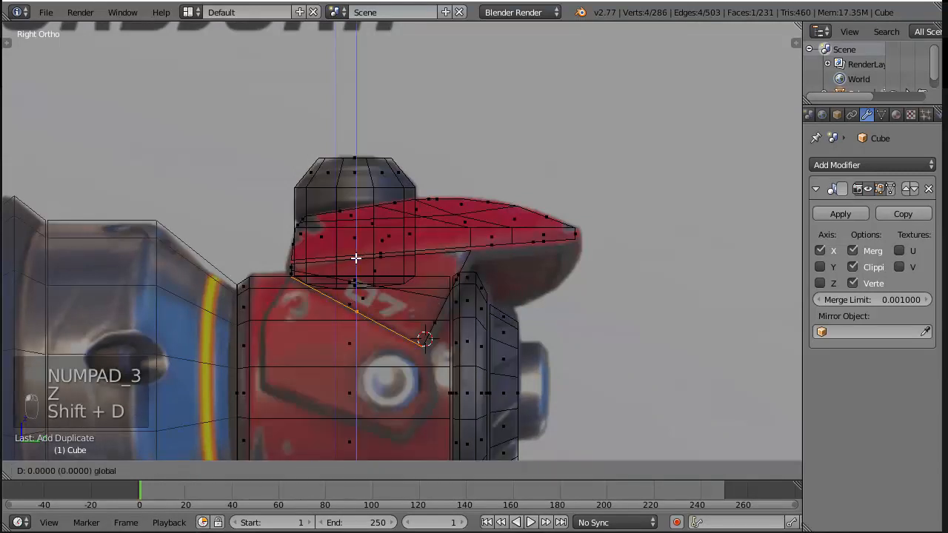
{"action": "left_click", "coordinate": [354, 260]}
{"action": "key", "text": "e"}
{"action": "left_click", "coordinate": [353, 260]}
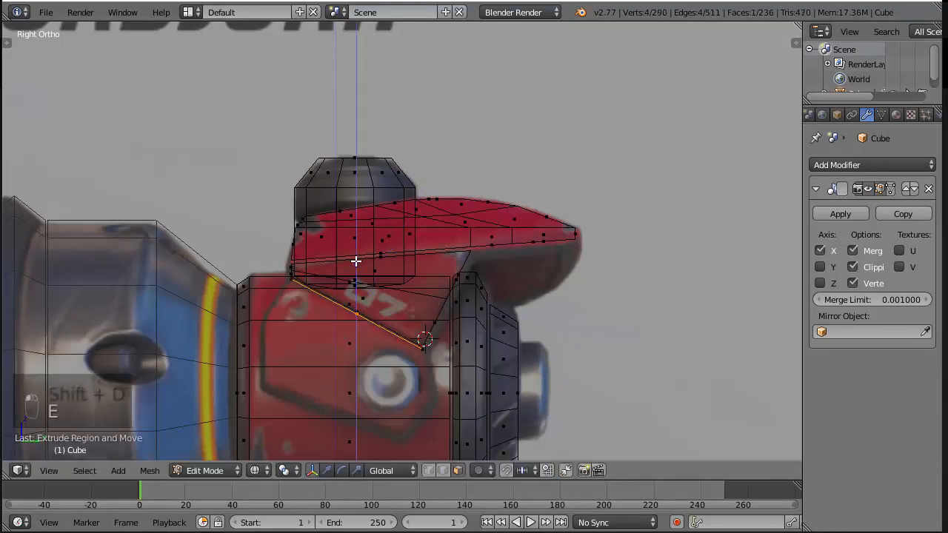
{"action": "left_click_drag", "start_coordinate": [354, 260], "coordinate": [358, 314]}
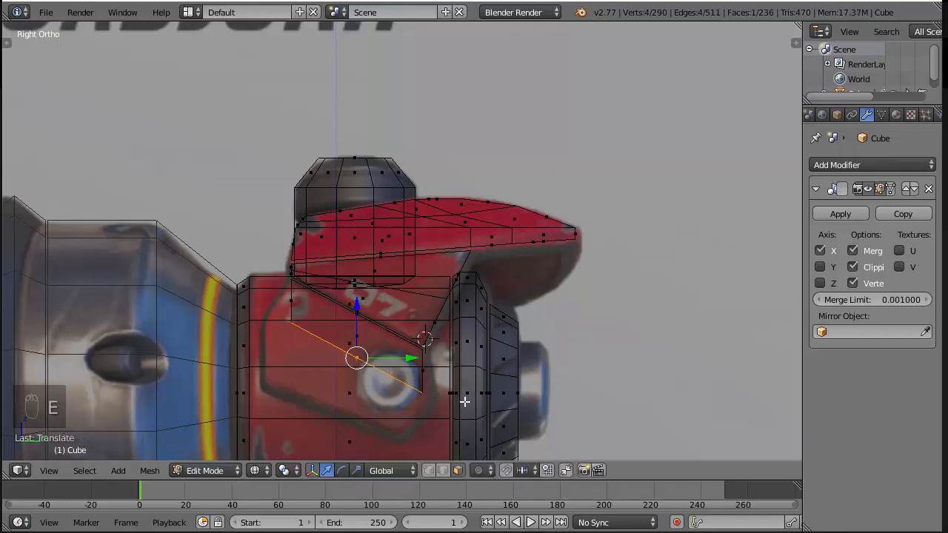
Scale the extruded bottom face by about 1.34 along Y, and fit it to the reference outline with a slight shift and narrowing
{"action": "key", "text": "s"}
{"action": "key", "text": "y"}
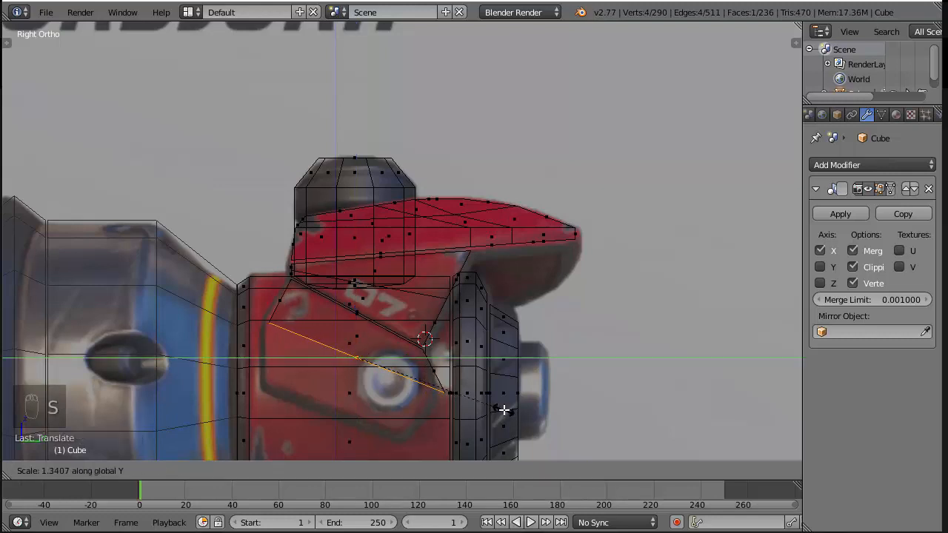
{"action": "left_click", "coordinate": [504, 410]}
{"action": "left_click_drag", "start_coordinate": [408, 356], "coordinate": [397, 356]}
{"action": "key", "text": "s"}
{"action": "key", "text": "y"}
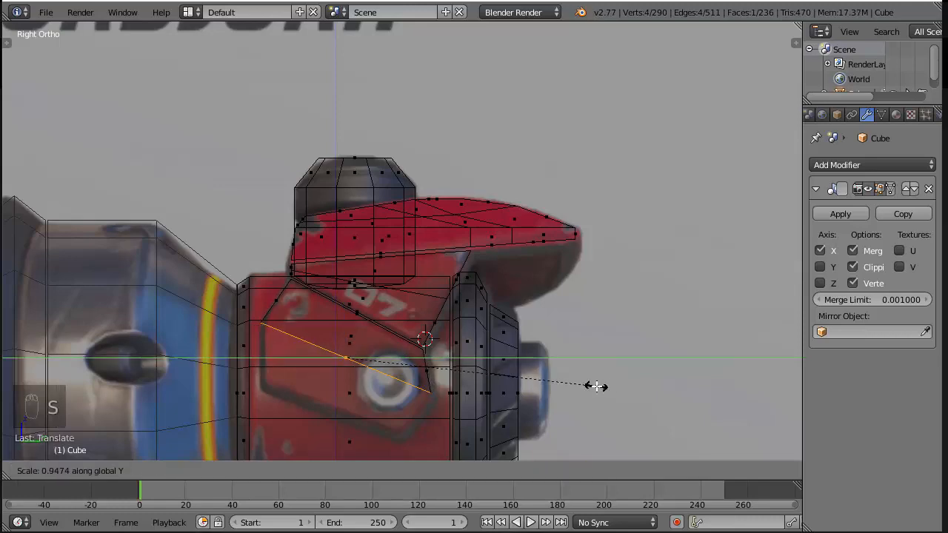
{"action": "left_click", "coordinate": [592, 384]}
Move the lower panel's bottom face outward along X so the panel flares away from the cylinder
{"action": "mouse_move", "coordinate": [585, 383]}
{"action": "middle_mouse_down"}
{"action": "mouse_move", "coordinate": [506, 342]}
{"action": "mouse_move", "coordinate": [617, 342]}
{"action": "middle_mouse_up"}
{"action": "key", "text": "z"}
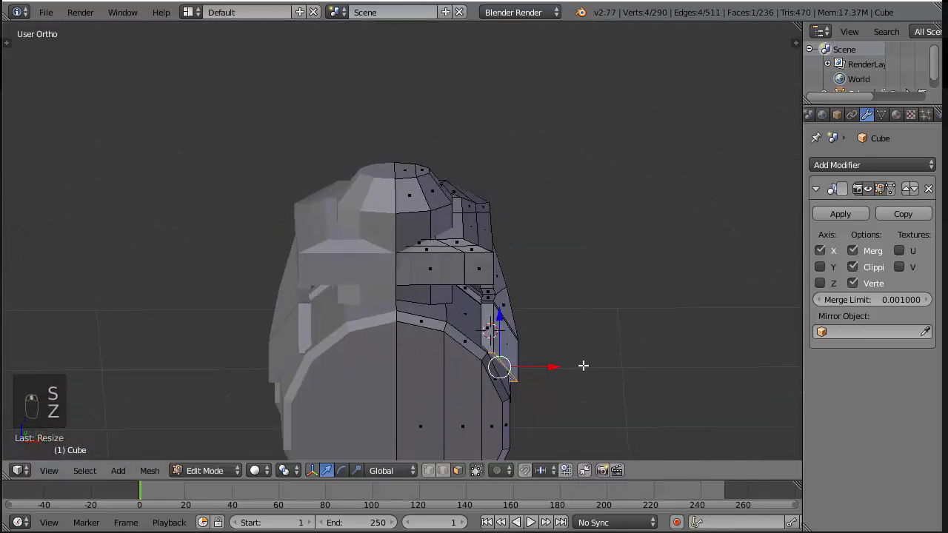
{"action": "left_click_drag", "start_coordinate": [555, 366], "coordinate": [567, 359]}
{"action": "mouse_move", "coordinate": [567, 360]}
{"action": "middle_mouse_down"}
{"action": "mouse_move", "coordinate": [599, 341]}
{"action": "mouse_move", "coordinate": [572, 350]}
{"action": "middle_mouse_up"}
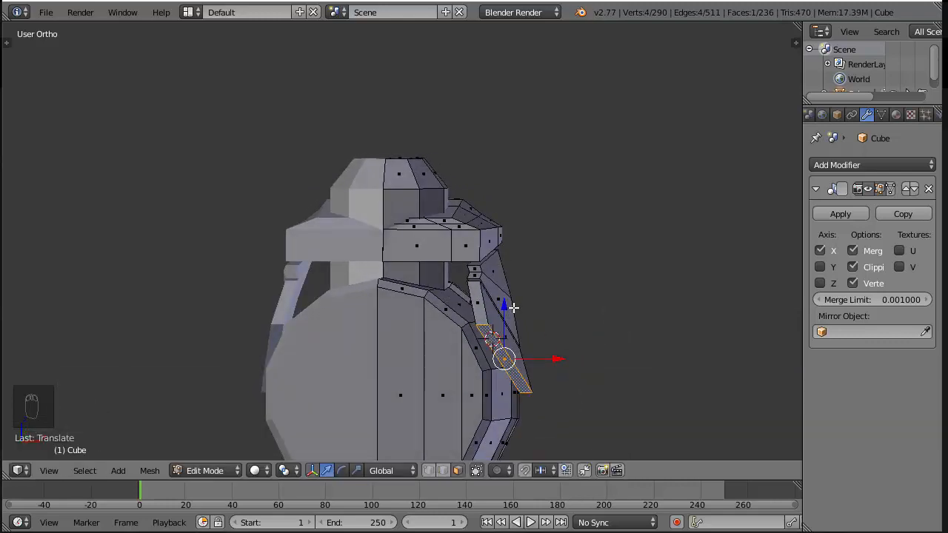
Extrude the lower panel's bottom face about 0.2 down along Z, and shift it along Y toward the hammer head
{"action": "key", "text": "KP_3"}
{"action": "key", "text": "KP_Enter"}
{"action": "key", "text": "z"}
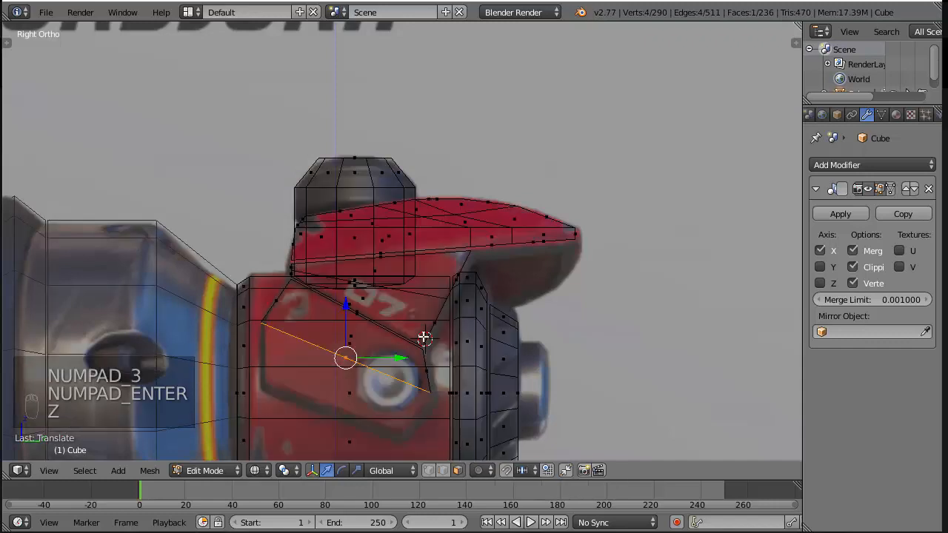
{"action": "key", "text": "e"}
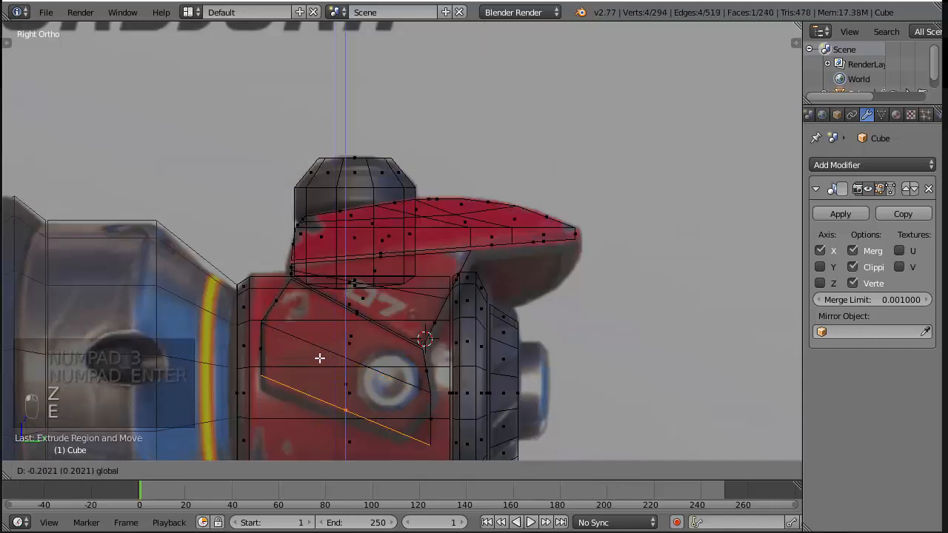
{"action": "left_click_drag", "start_coordinate": [320, 358], "coordinate": [320, 359]}
{"action": "left_click_drag", "start_coordinate": [401, 410], "coordinate": [391, 411]}
Shrink, rotate and shift the new bottom face to line up with the lower edge of the reference panel
{"action": "key", "text": "s"}
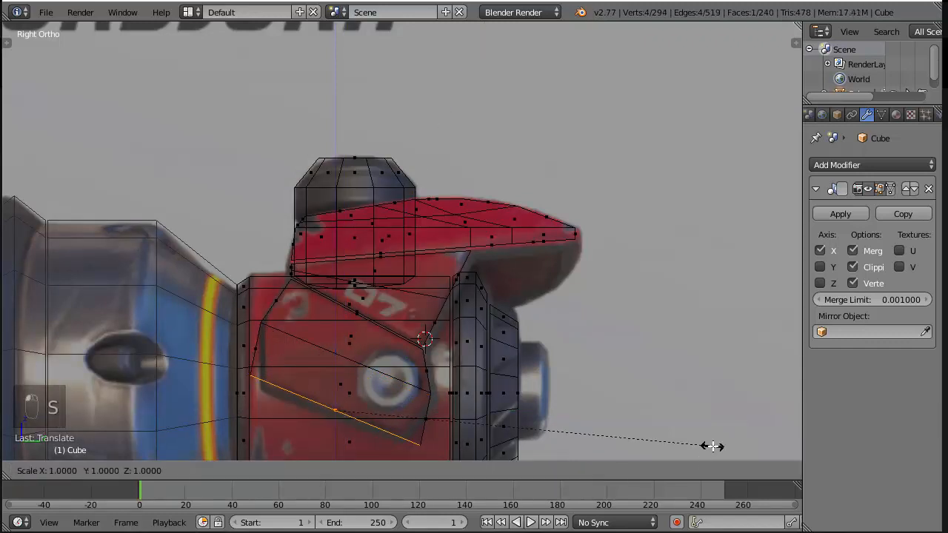
{"action": "left_click", "coordinate": [648, 424]}
{"action": "key", "text": "r"}
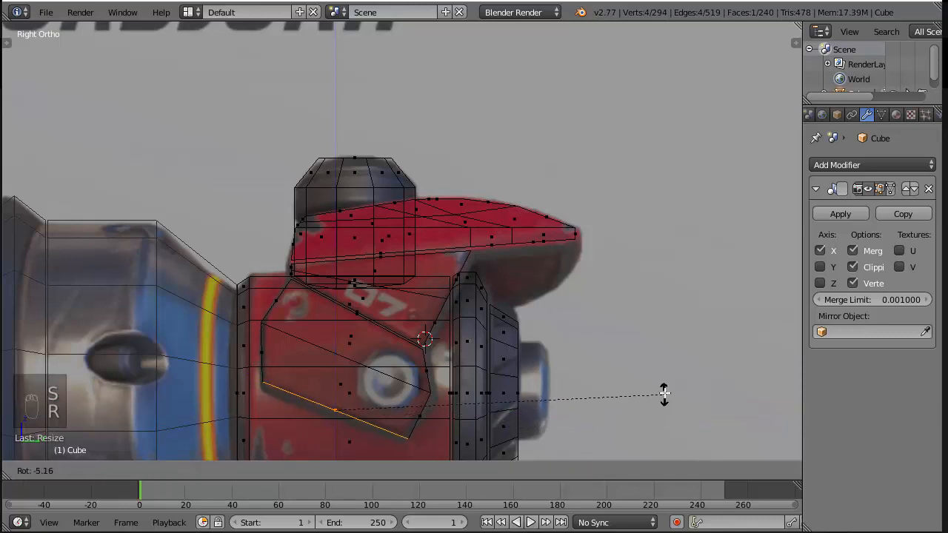
{"action": "left_click", "coordinate": [663, 395]}
{"action": "key", "text": "r"}
{"action": "key", "text": "r"}
{"action": "key", "text": "s"}
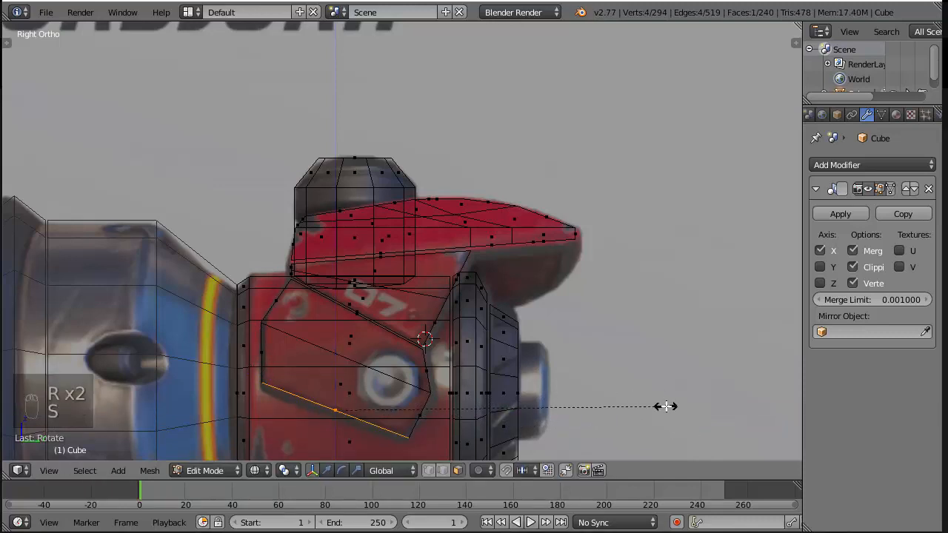
{"action": "left_click", "coordinate": [644, 407]}
{"action": "left_click_drag", "start_coordinate": [395, 408], "coordinate": [389, 406]}
Move the lowest face of the lower panel outward along X, undoing the first misplaced move
{"action": "key", "text": "z"}
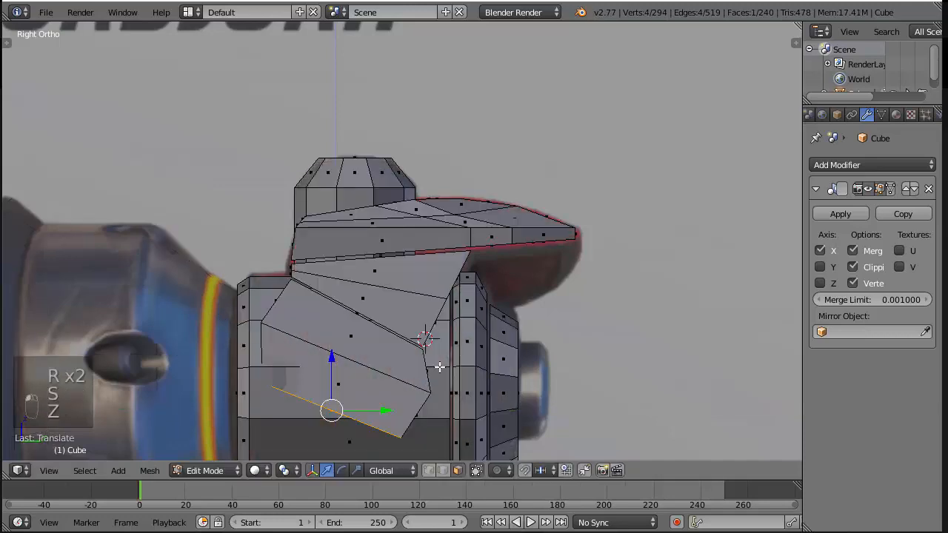
{"action": "middle_click_drag", "start_coordinate": [439, 366], "coordinate": [543, 362]}
{"action": "left_click_drag", "start_coordinate": [474, 408], "coordinate": [484, 419]}
{"action": "key", "text": "ctrl+z"}
{"action": "middle_click_drag", "start_coordinate": [480, 432], "coordinate": [539, 436]}
{"action": "left_click_drag", "start_coordinate": [539, 437], "coordinate": [549, 428]}
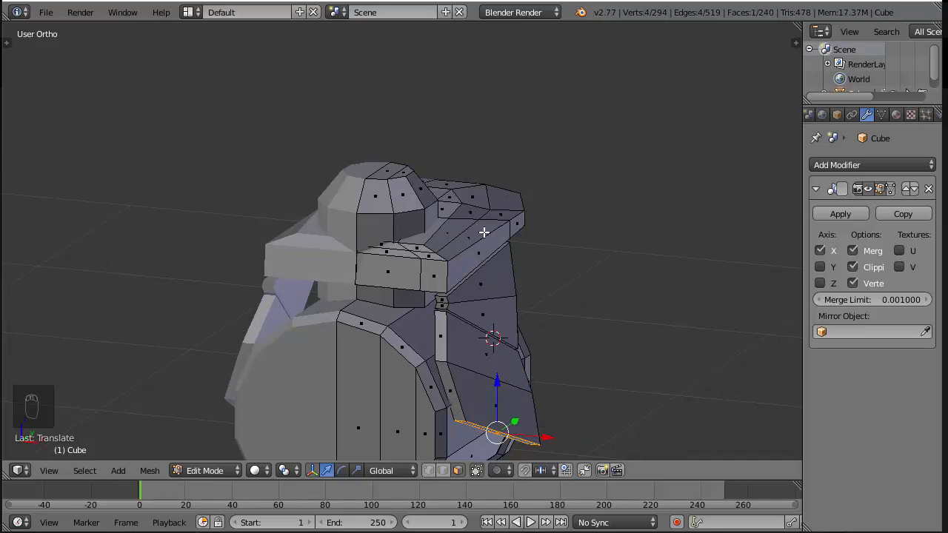
Isolate the armour plate and side panels by selecting their linked geometry and hiding the rest of the mesh
{"action": "key", "text": "KP_1"}
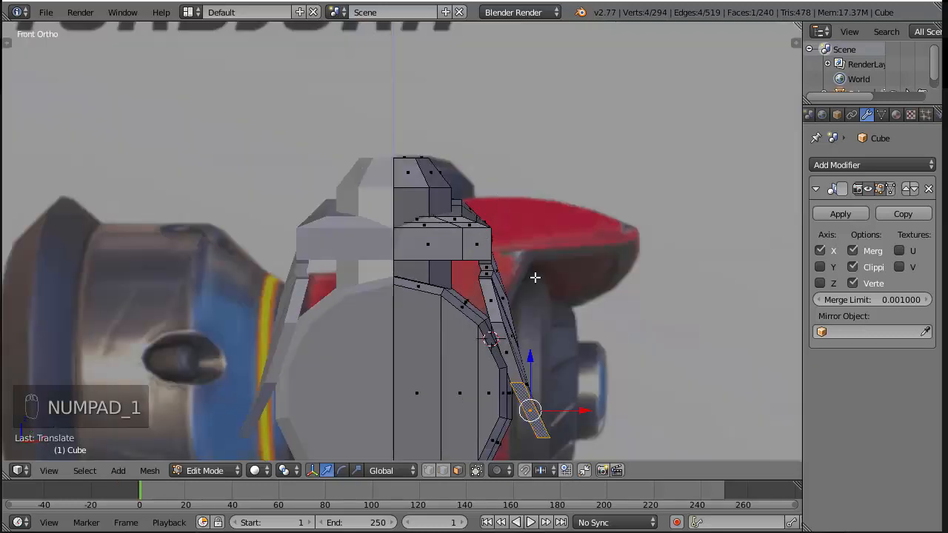
{"action": "middle_click_drag", "start_coordinate": [574, 275], "coordinate": [528, 324]}
{"action": "right_click", "coordinate": [486, 280], "text": "shift"}
{"action": "right_click", "coordinate": [465, 245], "text": "shift"}
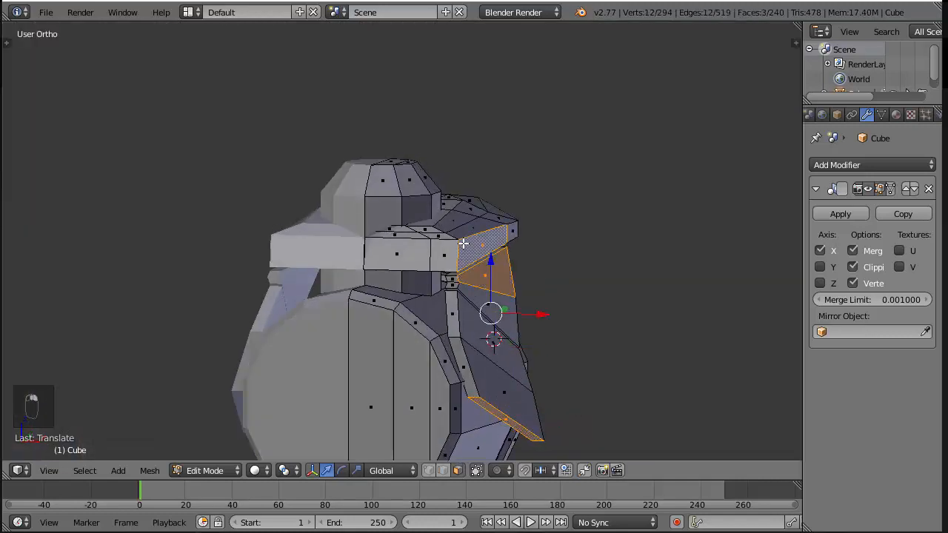
{"action": "key", "text": "ctrl+l"}
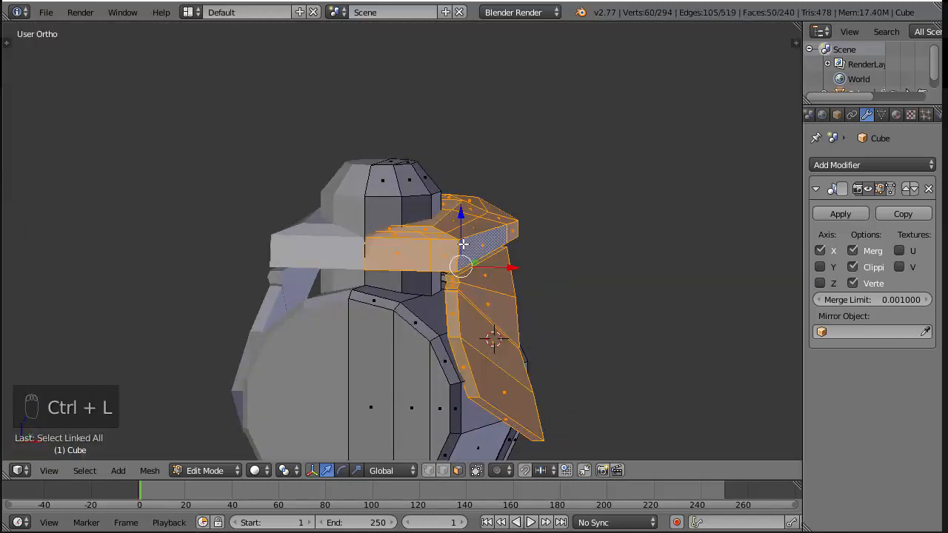
{"action": "key", "text": "shift+h"}
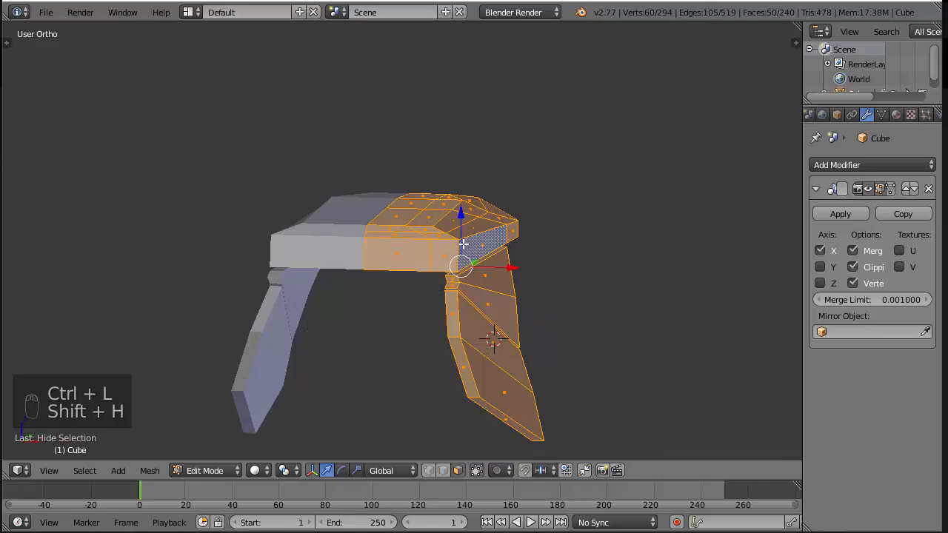
{"action": "key", "text": "KP_3"}
{"action": "key", "text": "KP_1"}
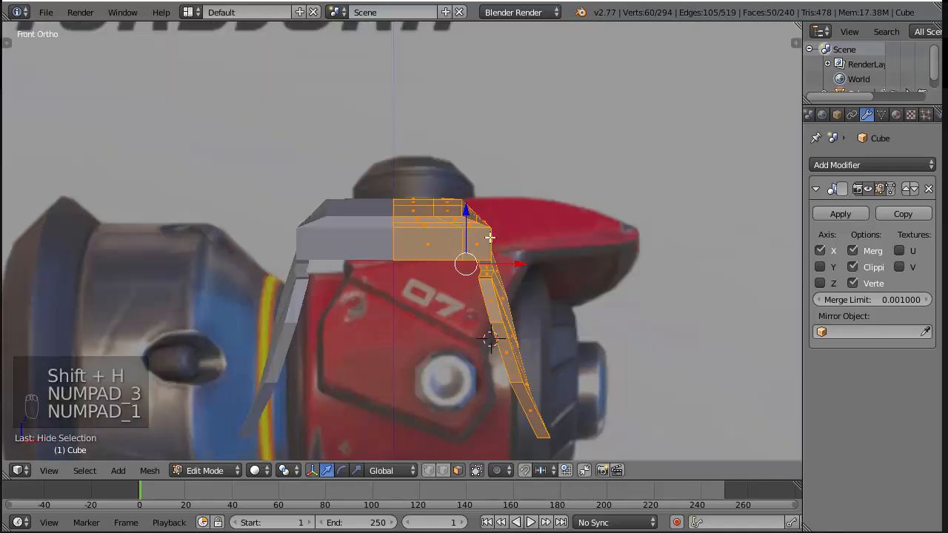
{"action": "key", "text": "z"}
{"action": "key", "text": "z"}
{"action": "middle_click_drag", "start_coordinate": [589, 268], "coordinate": [528, 318]}
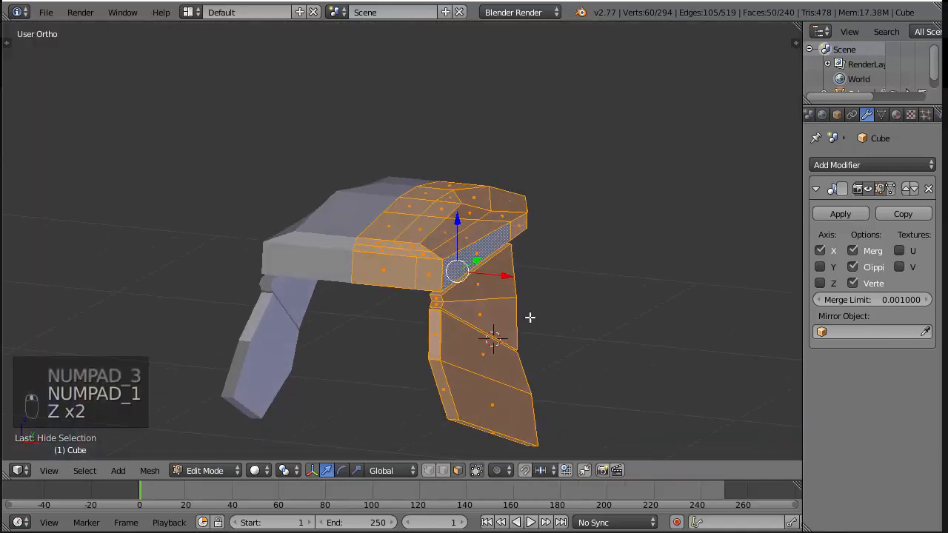
Select the seam vertices between the upper and lower side panels and move them outward about 0.02 along X
{"action": "key", "text": "a"}
{"action": "left_click", "coordinate": [443, 470]}
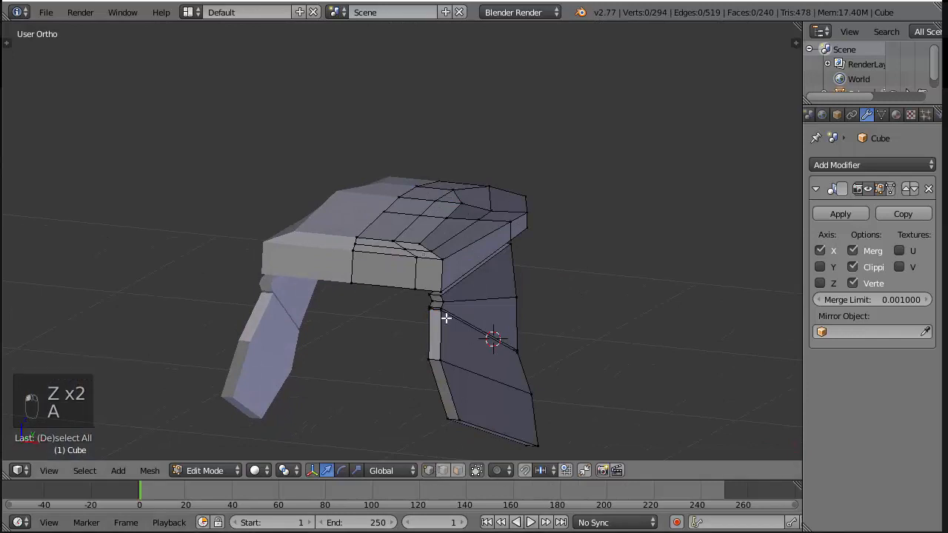
{"action": "scroll", "coordinate": [446, 318], "scroll_direction": "up", "scroll_amount": 2}
{"action": "left_click", "coordinate": [446, 348]}
{"action": "right_click", "coordinate": [458, 355]}
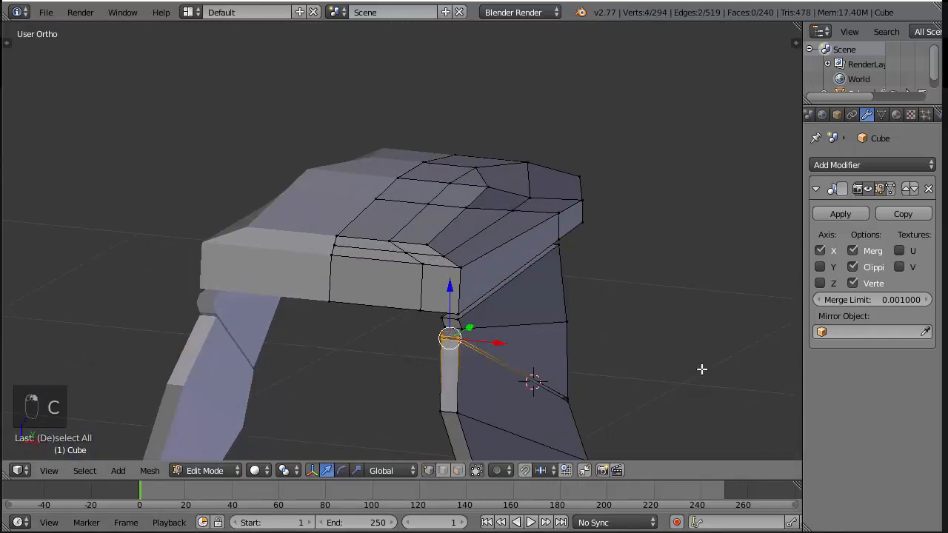
{"action": "key", "text": "z"}
{"action": "key", "text": "c"}
{"action": "left_click", "coordinate": [564, 398]}
{"action": "right_click", "coordinate": [590, 398]}
{"action": "key", "text": "z"}
{"action": "key", "text": "KP_3"}
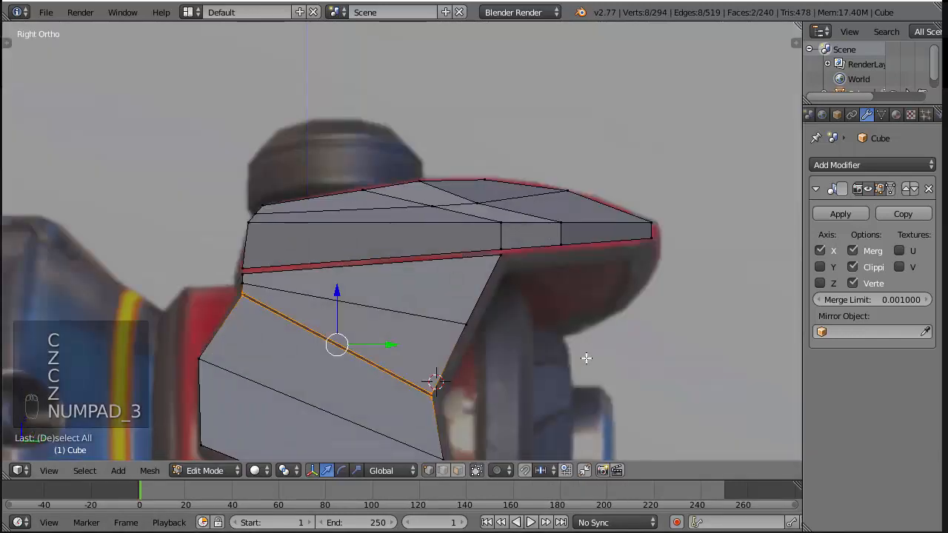
{"action": "key", "text": "KP_1"}
{"action": "key", "text": "g"}
{"action": "key", "text": "x"}
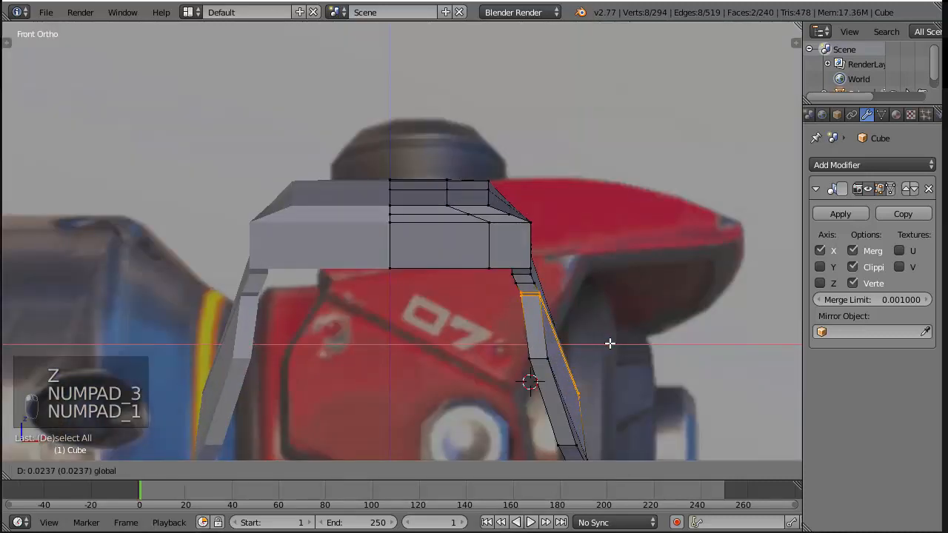
{"action": "left_click_drag", "start_coordinate": [610, 343], "coordinate": [611, 343]}
{"action": "key", "text": "a"}
{"action": "key", "text": "a"}
Move the edge loop across the middle of the upper side panel slightly outward along X
{"action": "right_click", "coordinate": [534, 284], "text": "alt"}
{"action": "left_click_drag", "start_coordinate": [578, 304], "coordinate": [589, 305]}
{"action": "mouse_move", "coordinate": [538, 272]}
{"action": "middle_mouse_down"}
{"action": "mouse_move", "coordinate": [547, 258]}
{"action": "mouse_move", "coordinate": [509, 266]}
{"action": "middle_mouse_up"}
Select the upper side panel's top vertices with the armour plate's adjacent lower corner vertices and move them slightly outward along X
{"action": "key", "text": "a"}
{"action": "key", "text": "c"}
{"action": "left_click", "coordinate": [473, 255]}
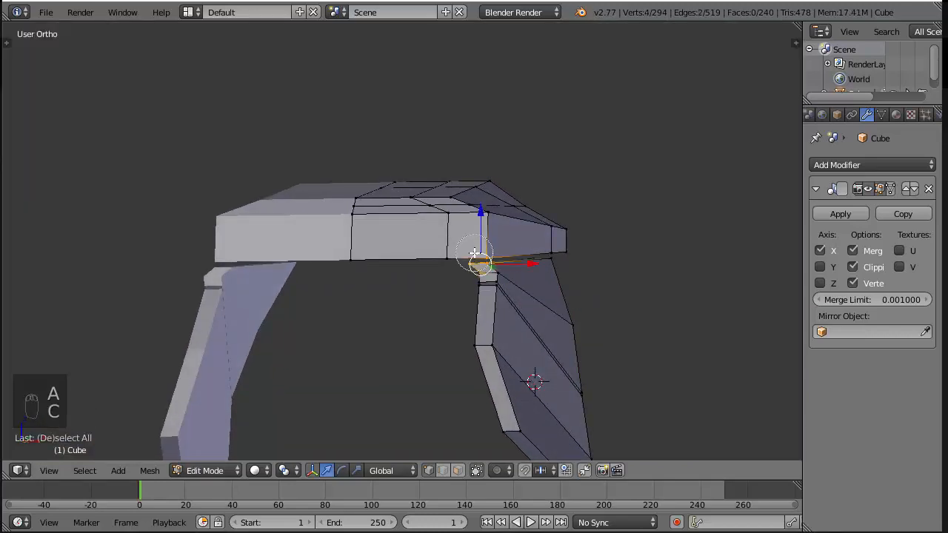
{"action": "left_click", "coordinate": [550, 252]}
{"action": "right_click", "coordinate": [576, 253]}
{"action": "key", "text": "z"}
{"action": "scroll", "coordinate": [592, 253], "scroll_direction": "up", "scroll_amount": 4}
{"action": "middle_click_drag", "start_coordinate": [695, 254], "coordinate": [629, 255]}
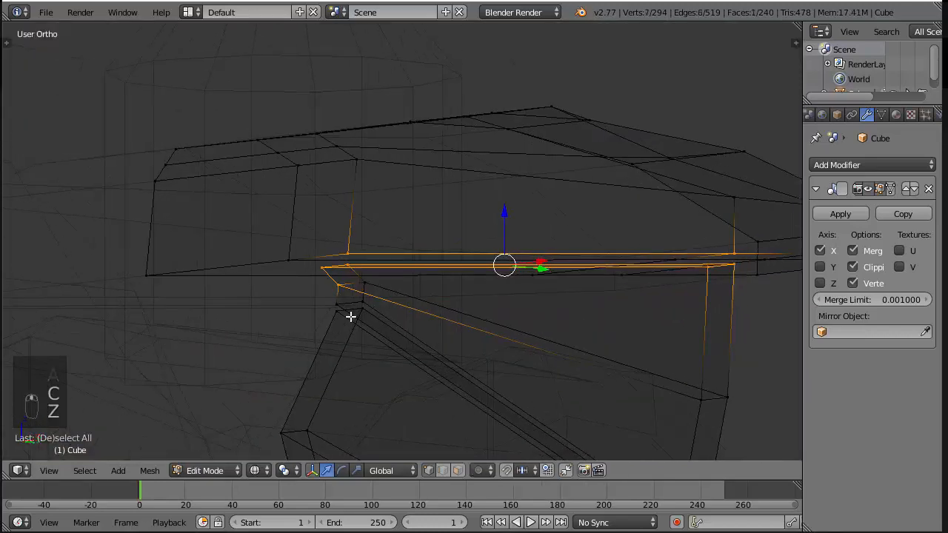
{"action": "key", "text": "v"}
{"action": "key", "text": "c"}
{"action": "middle_click", "coordinate": [333, 299]}
{"action": "right_click", "coordinate": [387, 319]}
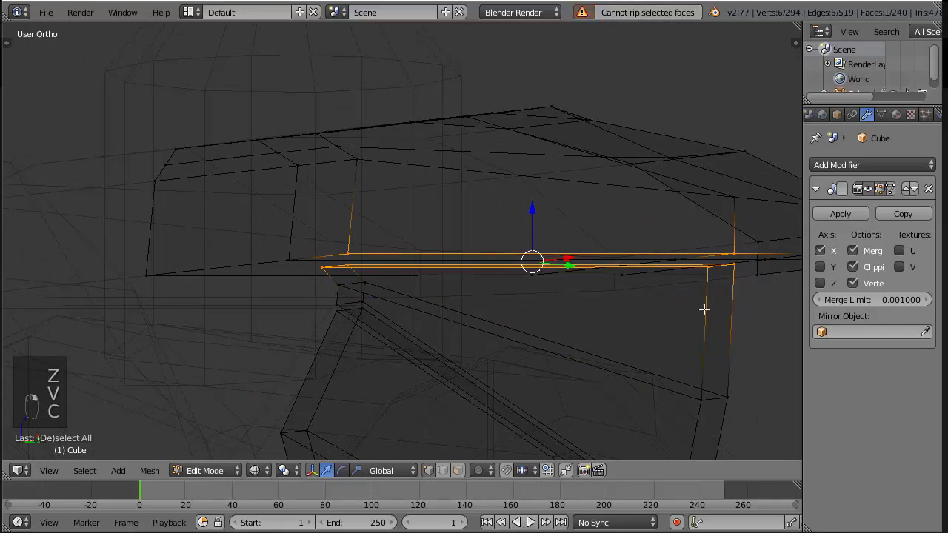
{"action": "mouse_move", "coordinate": [704, 308]}
{"action": "middle_mouse_down"}
{"action": "mouse_move", "coordinate": [670, 279]}
{"action": "mouse_move", "coordinate": [622, 273]}
{"action": "mouse_move", "coordinate": [738, 299]}
{"action": "mouse_move", "coordinate": [569, 319]}
{"action": "mouse_move", "coordinate": [510, 332]}
{"action": "mouse_move", "coordinate": [515, 342]}
{"action": "middle_mouse_up"}
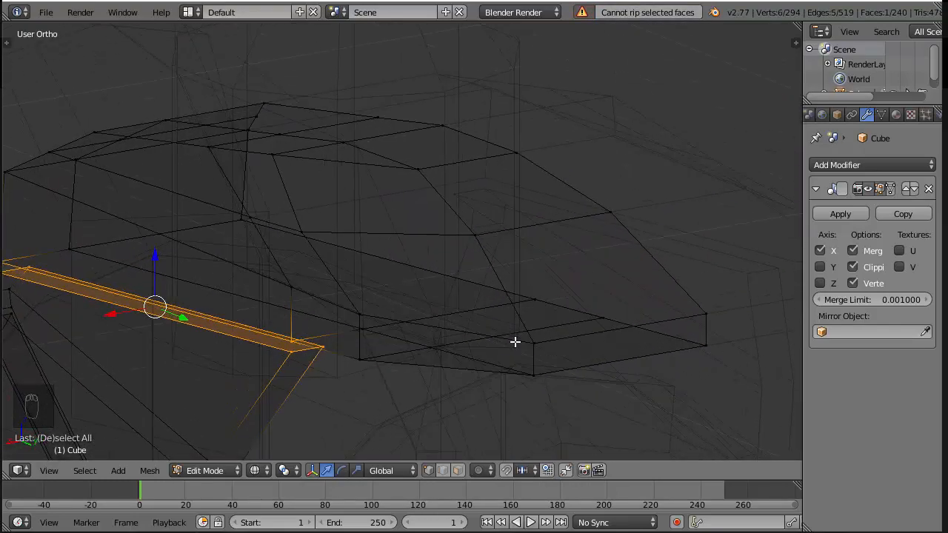
{"action": "right_click", "coordinate": [363, 367], "text": "shift"}
{"action": "key", "text": "KP_1"}
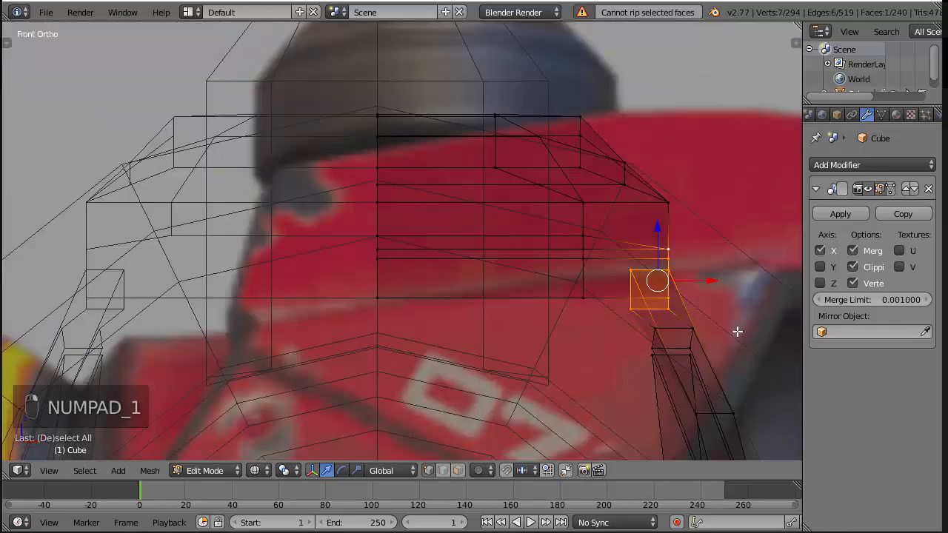
{"action": "key", "text": "x"}
{"action": "key", "text": "z"}
{"action": "scroll", "coordinate": [666, 221], "scroll_direction": "down", "scroll_amount": 3}
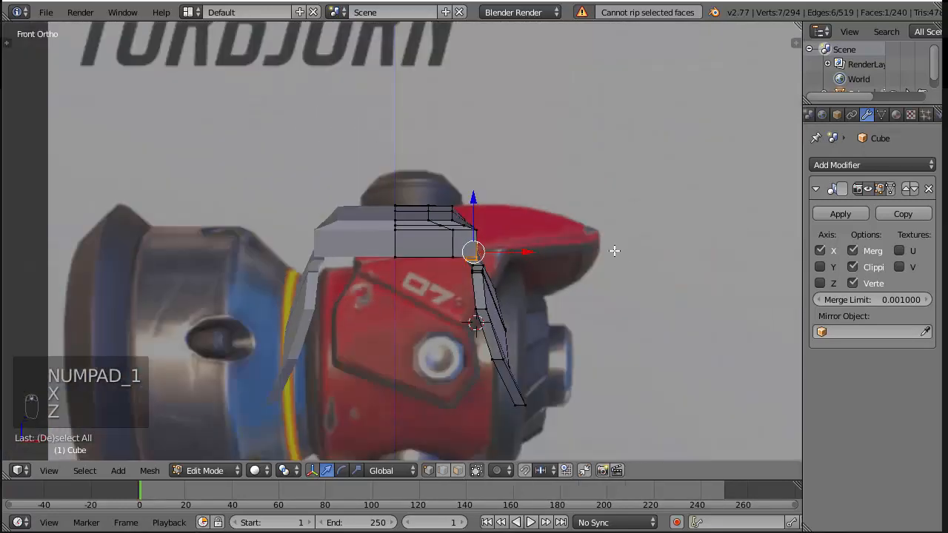
{"action": "left_click_drag", "start_coordinate": [523, 254], "coordinate": [531, 253]}
{"action": "middle_click_drag", "start_coordinate": [532, 253], "coordinate": [653, 252]}
Shift the upper side panel's middle edge loop a little further outward to even out its slope
{"action": "key", "text": "a"}
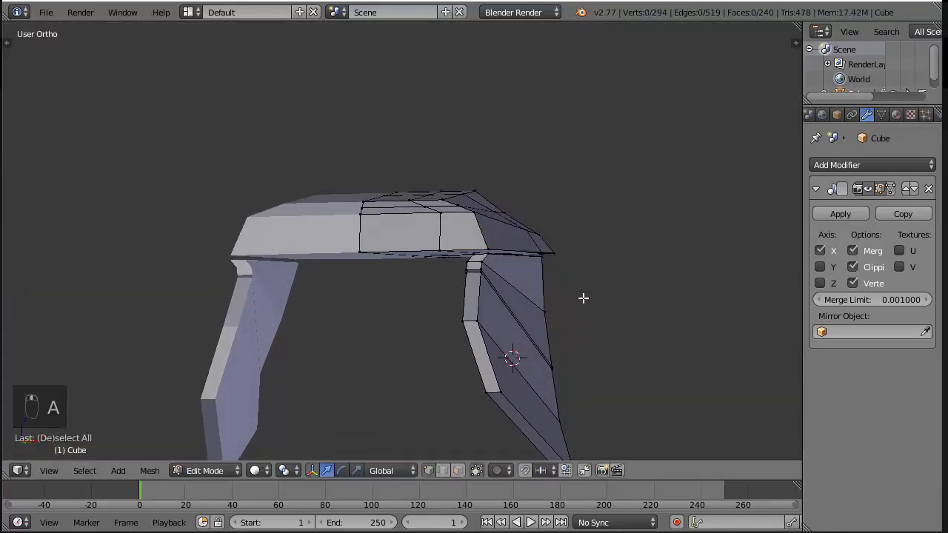
{"action": "left_click_drag", "start_coordinate": [534, 291], "coordinate": [559, 283]}
{"action": "key", "text": "a"}
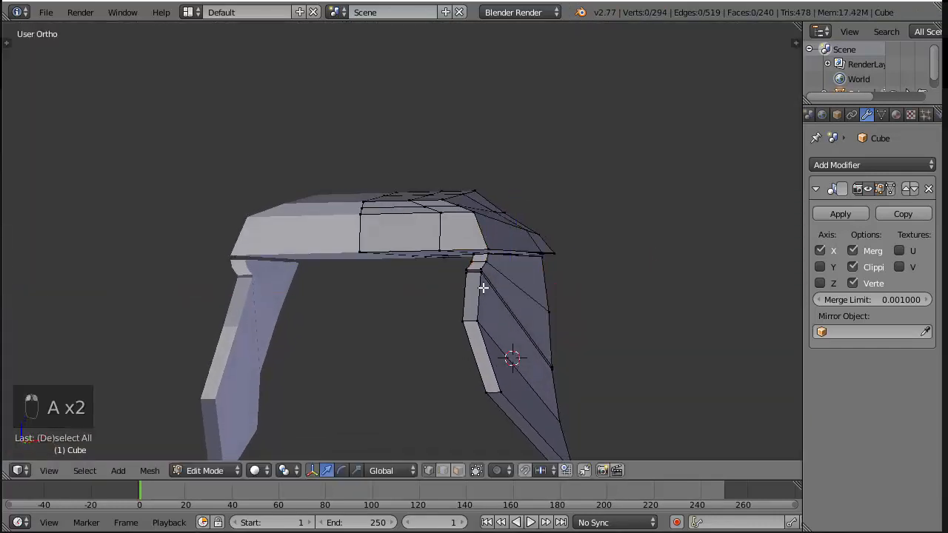
Reselect the seam vertices between the two side panels and move them slightly further outward along X
{"action": "right_click", "coordinate": [494, 295]}
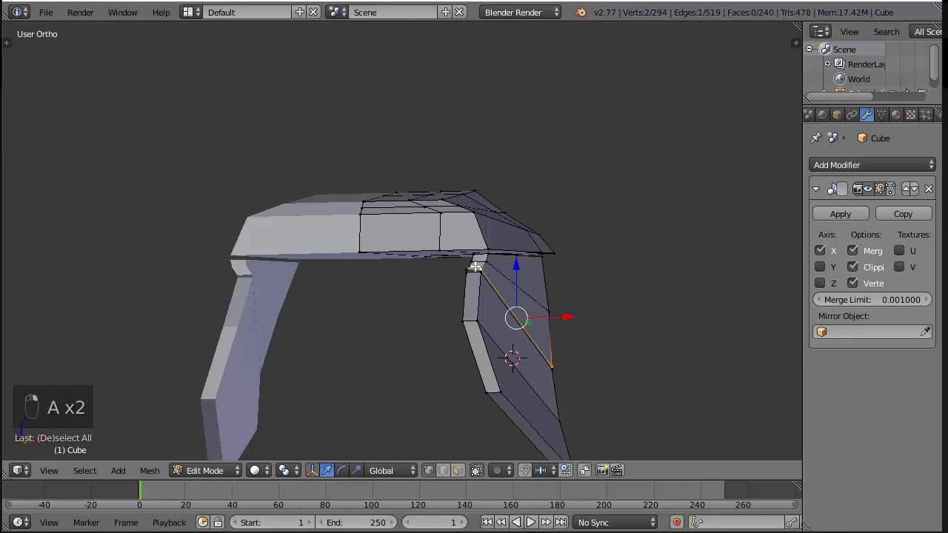
{"action": "right_click", "coordinate": [476, 268]}
{"action": "right_click", "coordinate": [479, 283], "text": "alt+shift"}
{"action": "key", "text": "KP_3"}
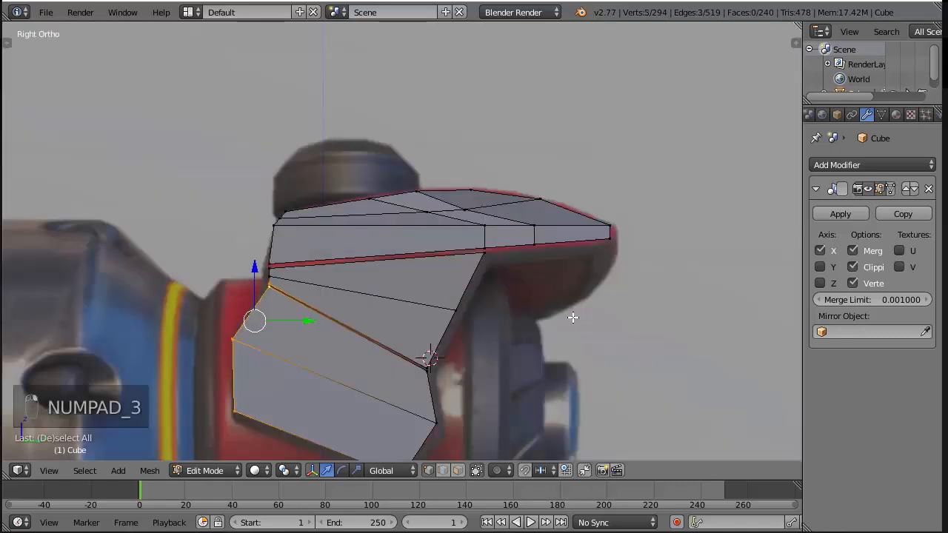
{"action": "key", "text": "z"}
{"action": "key", "text": "a"}
{"action": "key", "text": "c"}
{"action": "mouse_move", "coordinate": [256, 299]}
{"action": "left_mouse_down"}
{"action": "mouse_move", "coordinate": [269, 289]}
{"action": "mouse_move", "coordinate": [427, 373]}
{"action": "left_mouse_up"}
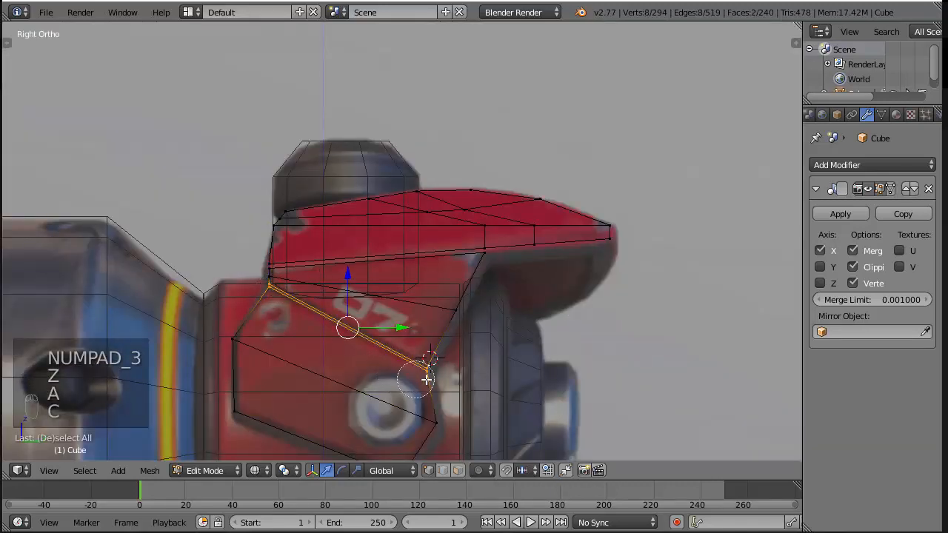
{"action": "key", "text": "z"}
{"action": "key", "text": "KP_1"}
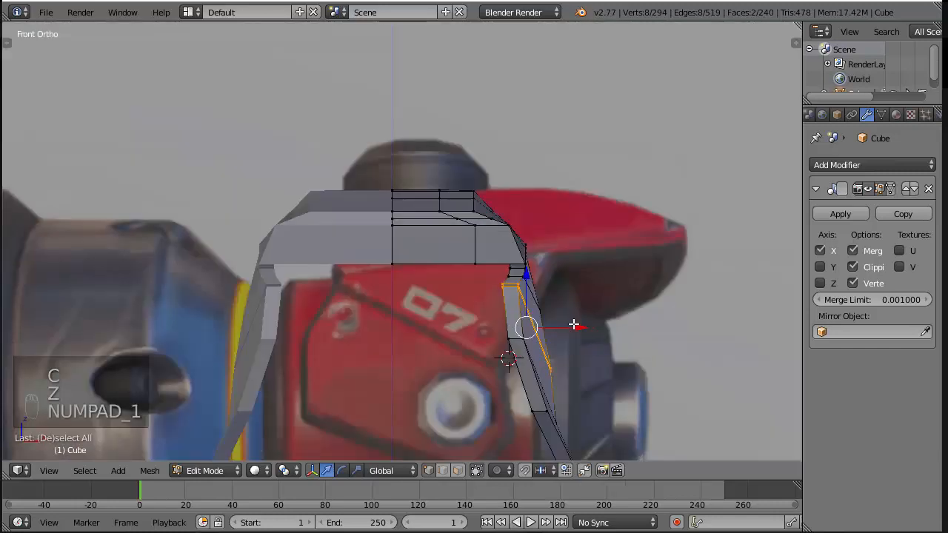
{"action": "key", "text": "g"}
{"action": "key", "text": "x"}
{"action": "left_click", "coordinate": [582, 326]}
{"action": "key", "text": "a"}
{"action": "key", "text": "a"}
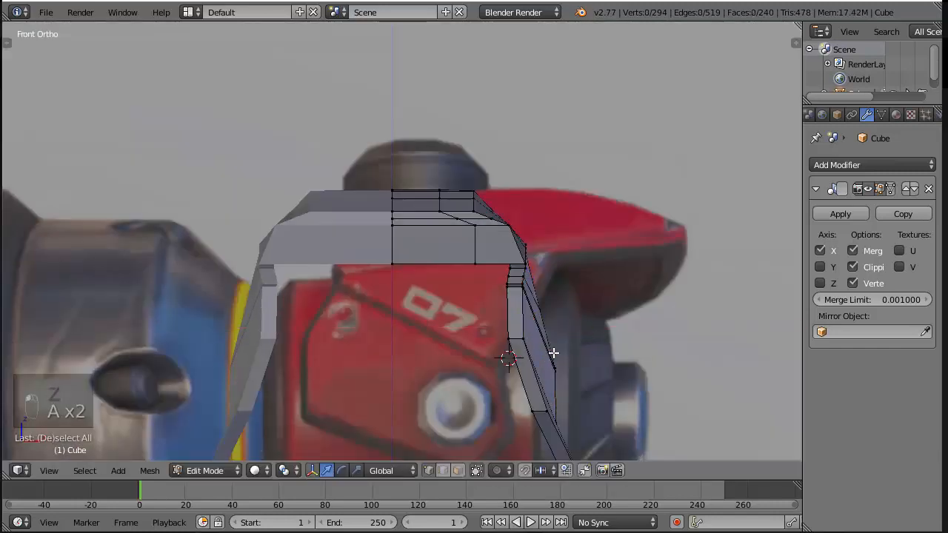
Move the lower side panel's middle edge loop slightly outward along X, and save the file over the existing one
{"action": "right_click", "coordinate": [520, 338], "text": "shift"}
{"action": "key", "text": "g"}
{"action": "key", "text": "x"}
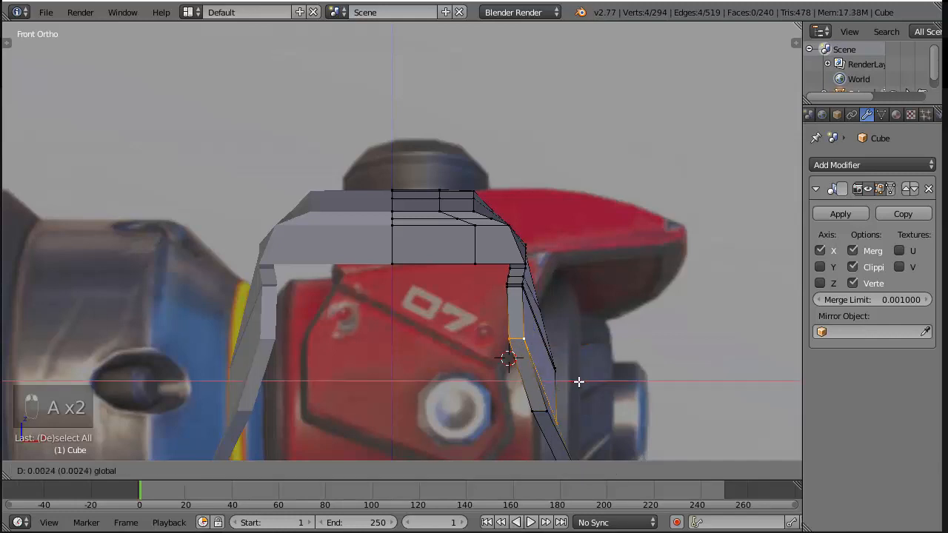
{"action": "left_click", "coordinate": [598, 372]}
{"action": "middle_click_drag", "start_coordinate": [598, 372], "coordinate": [615, 315]}
{"action": "scroll", "coordinate": [616, 315], "scroll_direction": "down", "scroll_amount": 6}
{"action": "key", "text": "z"}
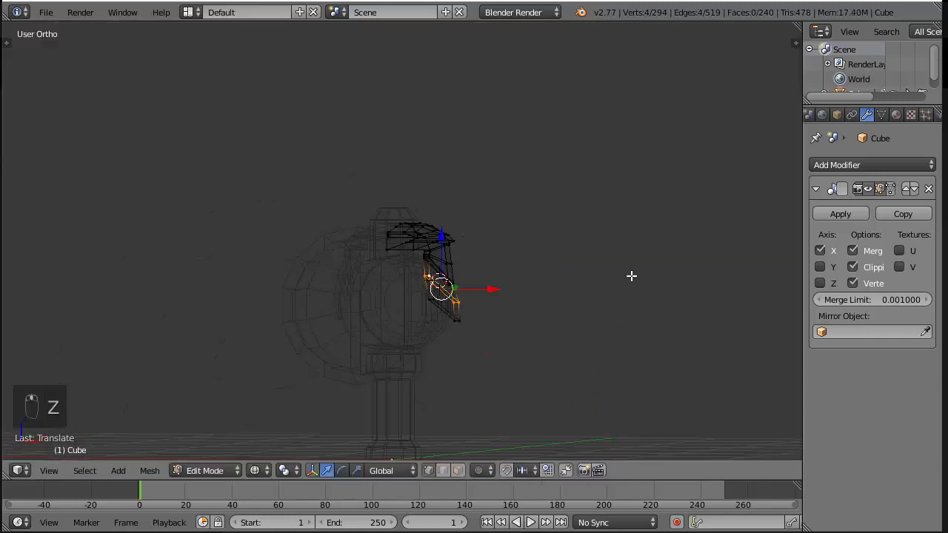
{"action": "key", "text": "ctrl+s"}
{"action": "left_click", "coordinate": [630, 275]}
{"action": "key", "text": "z"}
{"action": "scroll", "coordinate": [631, 276], "scroll_direction": "up", "scroll_amount": 5}
Select all lower side panel vertices including the seam and move the panel outward about 0.005 along X
{"action": "middle_click_drag", "start_coordinate": [622, 272], "coordinate": [484, 286]}
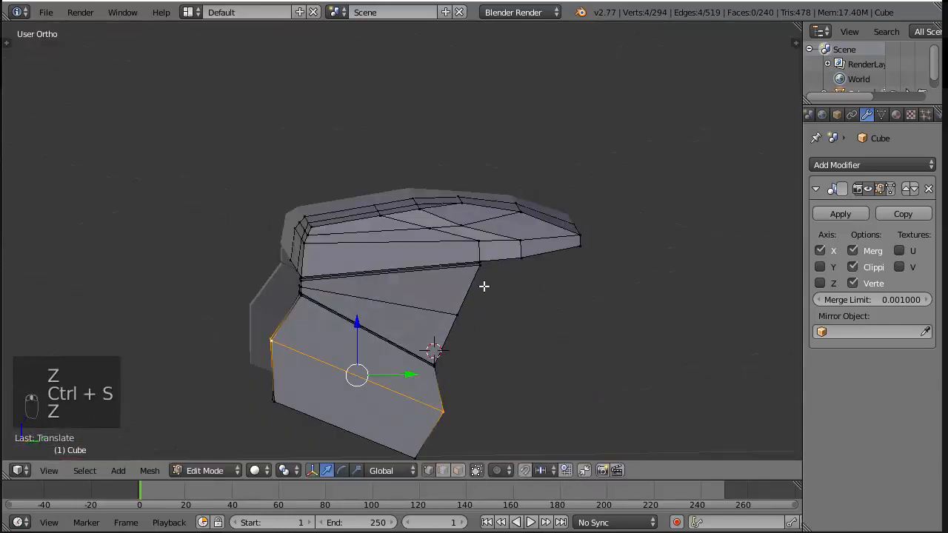
{"action": "key", "text": "KP_3"}
{"action": "key", "text": "z"}
{"action": "key", "text": "a"}
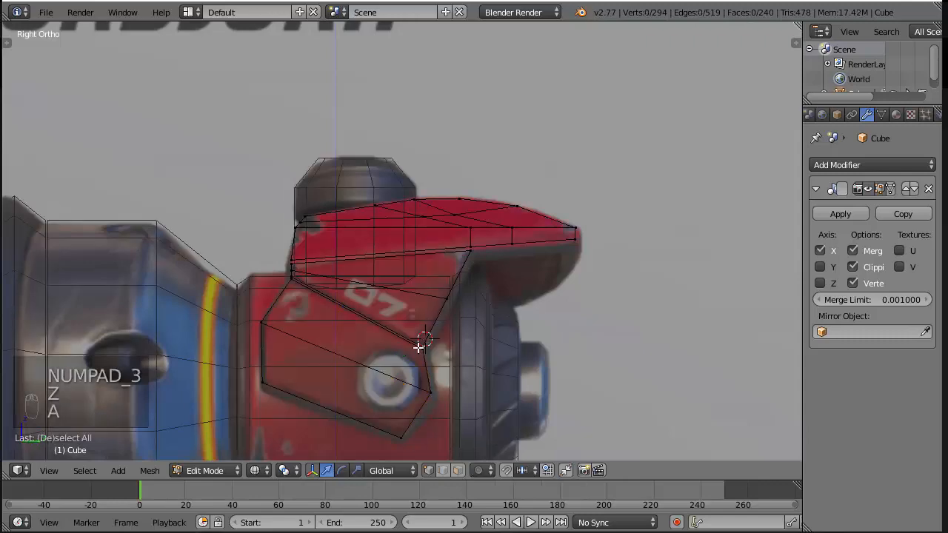
{"action": "key", "text": "c"}
{"action": "left_click", "coordinate": [424, 351]}
{"action": "left_click", "coordinate": [284, 288]}
{"action": "right_click", "coordinate": [282, 292]}
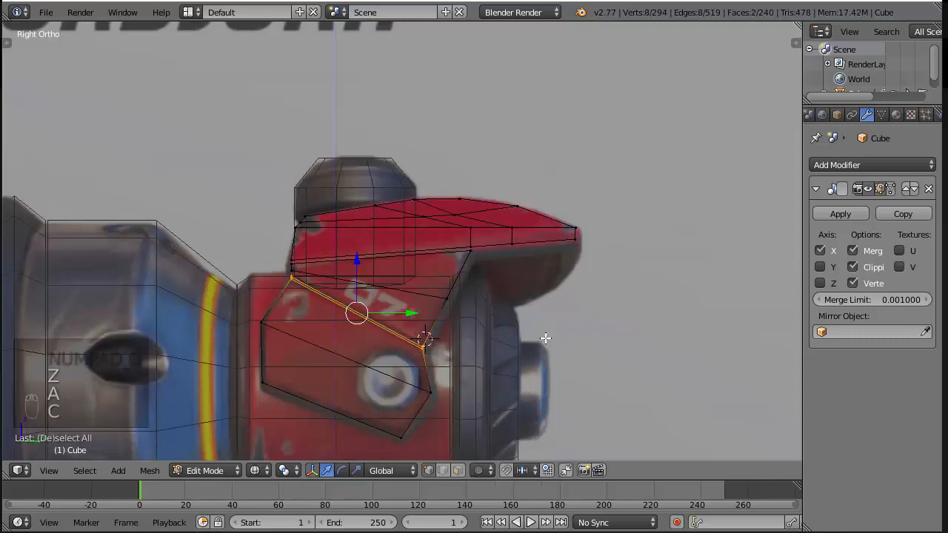
{"action": "mouse_move", "coordinate": [539, 329]}
{"action": "middle_mouse_down"}
{"action": "mouse_move", "coordinate": [617, 340]}
{"action": "mouse_move", "coordinate": [660, 306]}
{"action": "mouse_move", "coordinate": [642, 372]}
{"action": "mouse_move", "coordinate": [562, 377]}
{"action": "middle_mouse_up"}
{"action": "key", "text": "z"}
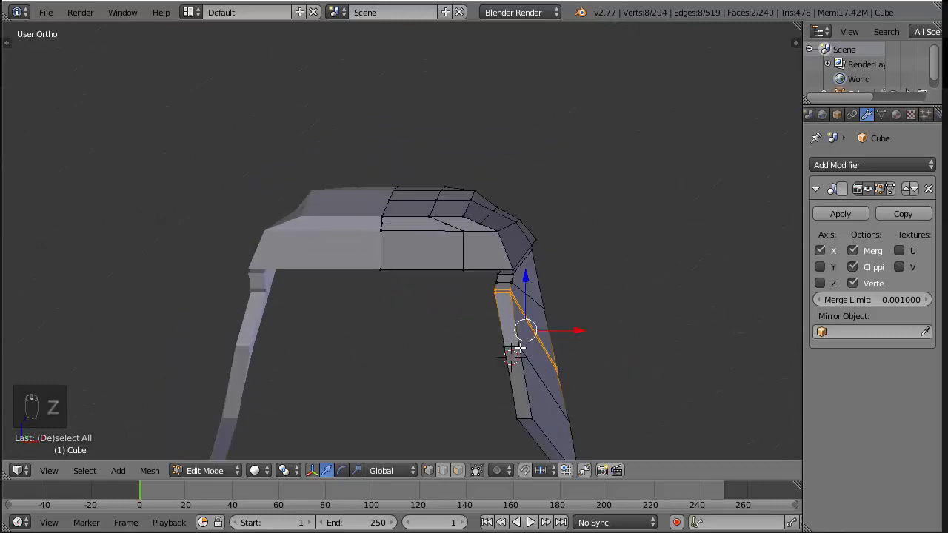
{"action": "key", "text": "KP_3"}
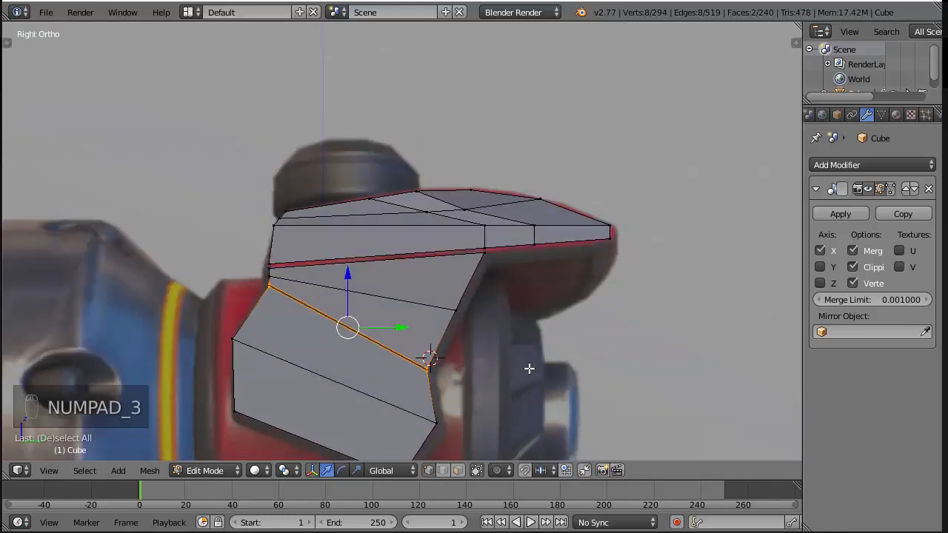
{"action": "key", "text": "a"}
{"action": "key", "text": "a"}
{"action": "scroll", "coordinate": [444, 394], "scroll_direction": "down", "scroll_amount": 3}
{"action": "key", "text": "ctrl+z"}
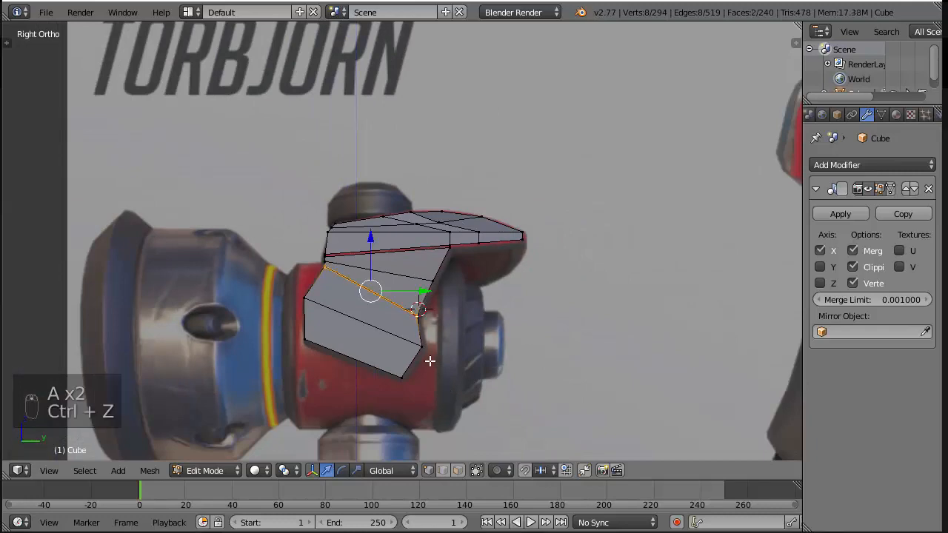
{"action": "key", "text": "z"}
{"action": "key", "text": "c"}
{"action": "mouse_move", "coordinate": [429, 349]}
{"action": "left_mouse_down"}
{"action": "mouse_move", "coordinate": [360, 364]}
{"action": "mouse_move", "coordinate": [491, 387]}
{"action": "left_mouse_up"}
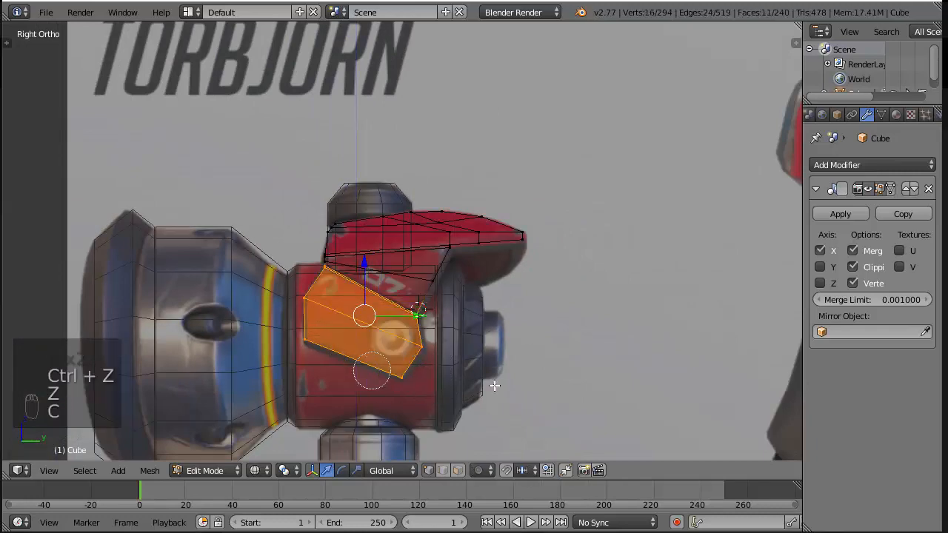
{"action": "key", "text": "KP_1"}
{"action": "key", "text": "g"}
{"action": "key", "text": "x"}
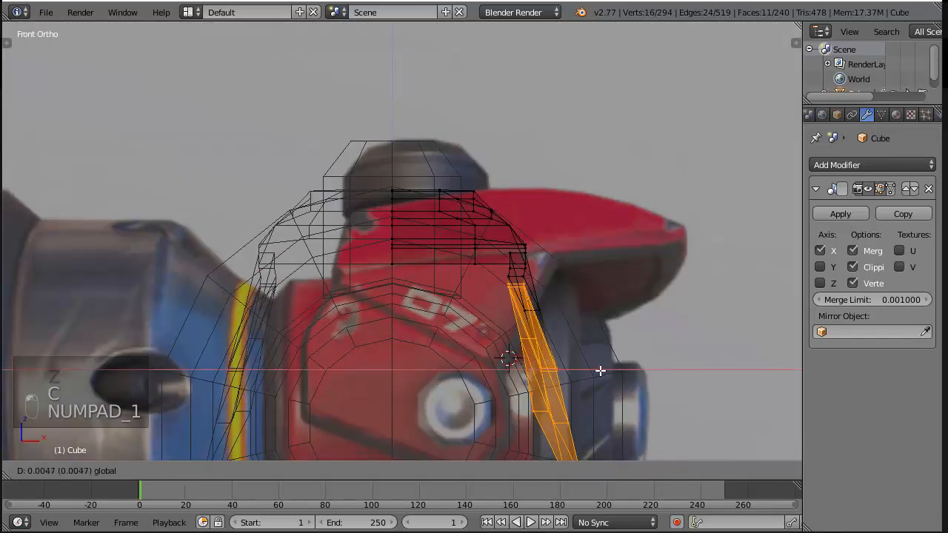
{"action": "left_click", "coordinate": [600, 370]}
{"action": "key", "text": "z"}
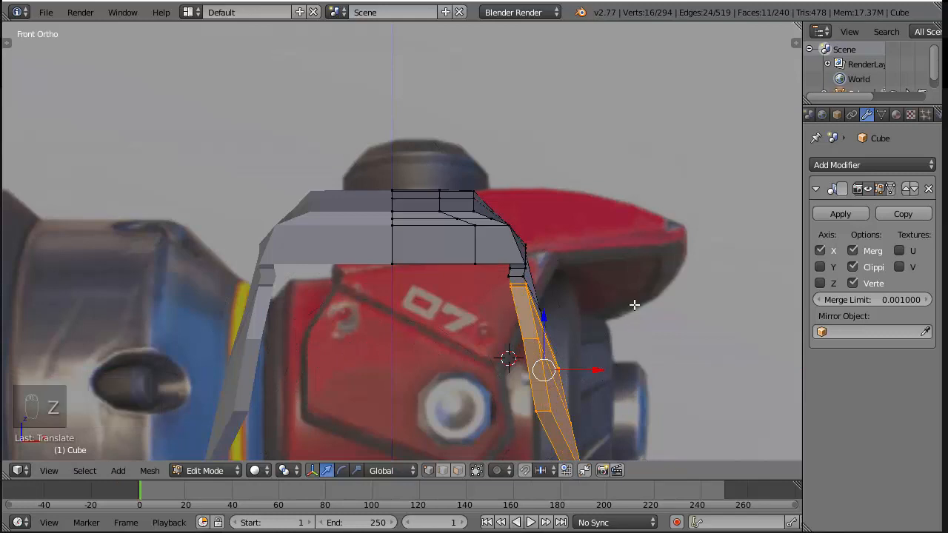
Move the upper edge loop of the upper side panel slightly outward along X, and save the file
{"action": "key", "text": "a"}
{"action": "right_click", "coordinate": [553, 288], "text": "alt"}
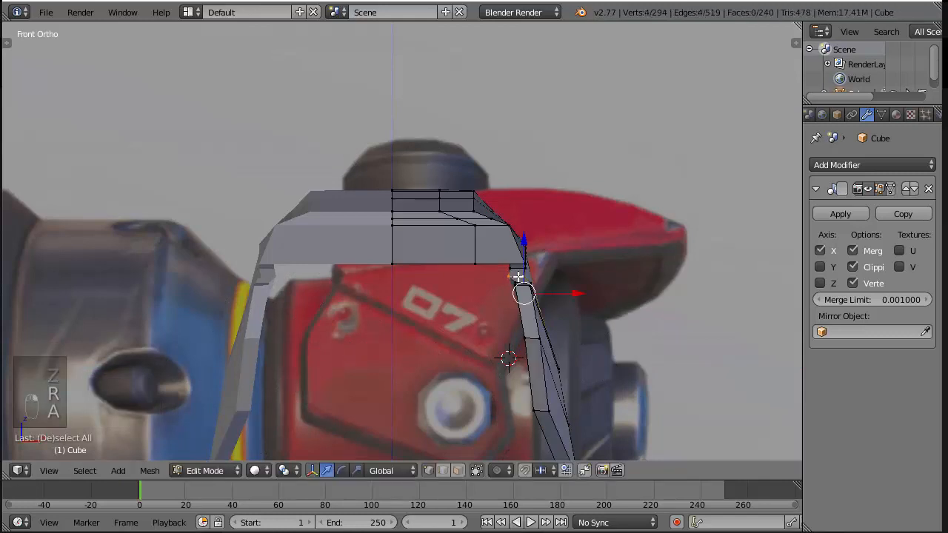
{"action": "left_click_drag", "start_coordinate": [574, 294], "coordinate": [589, 295]}
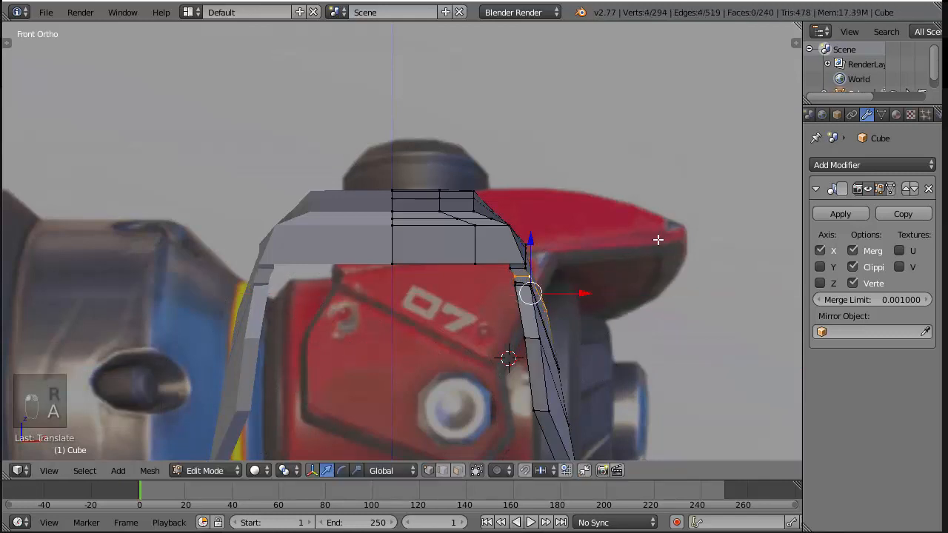
{"action": "scroll", "coordinate": [658, 239], "scroll_direction": "down", "scroll_amount": 6}
{"action": "key", "text": "ctrl+s"}
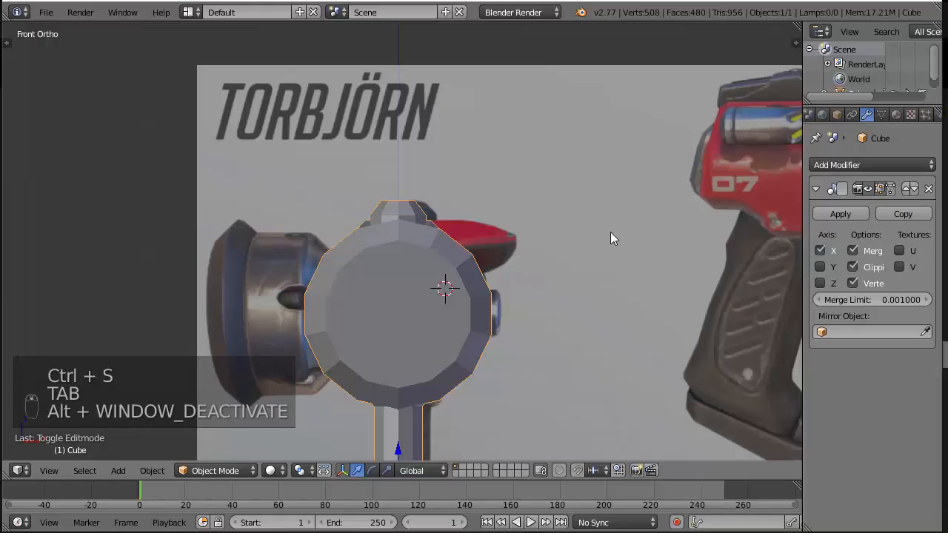
Examine the armour plate's underside and side panels in Object Mode, and return to mesh editing with nothing selected
{"action": "middle_click_drag", "start_coordinate": [613, 236], "coordinate": [404, 226]}
{"action": "scroll", "coordinate": [440, 287], "scroll_direction": "up", "scroll_amount": 4}
{"action": "middle_click_drag", "start_coordinate": [439, 287], "coordinate": [326, 257]}
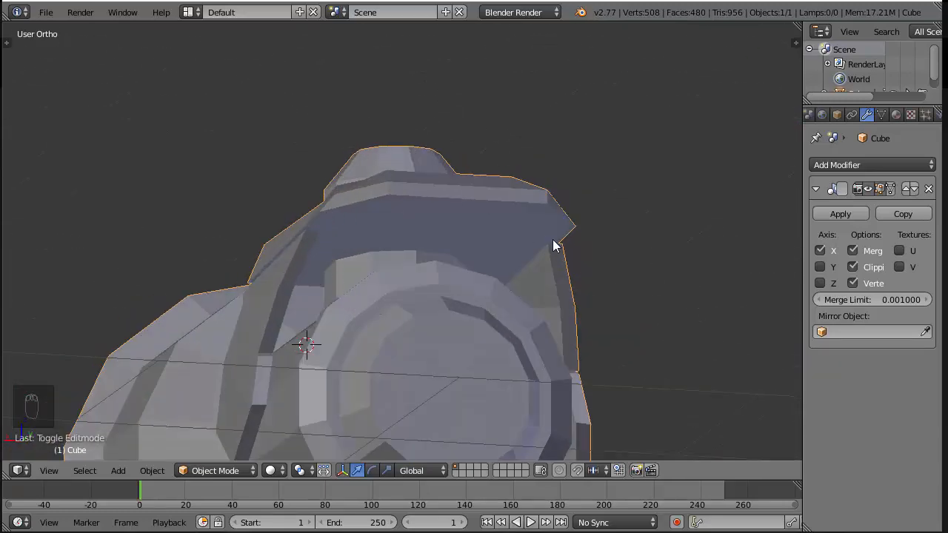
{"action": "middle_click_drag", "start_coordinate": [554, 245], "coordinate": [396, 229]}
{"action": "key", "text": "Tab"}
{"action": "key", "text": "a"}
{"action": "key", "text": "a"}
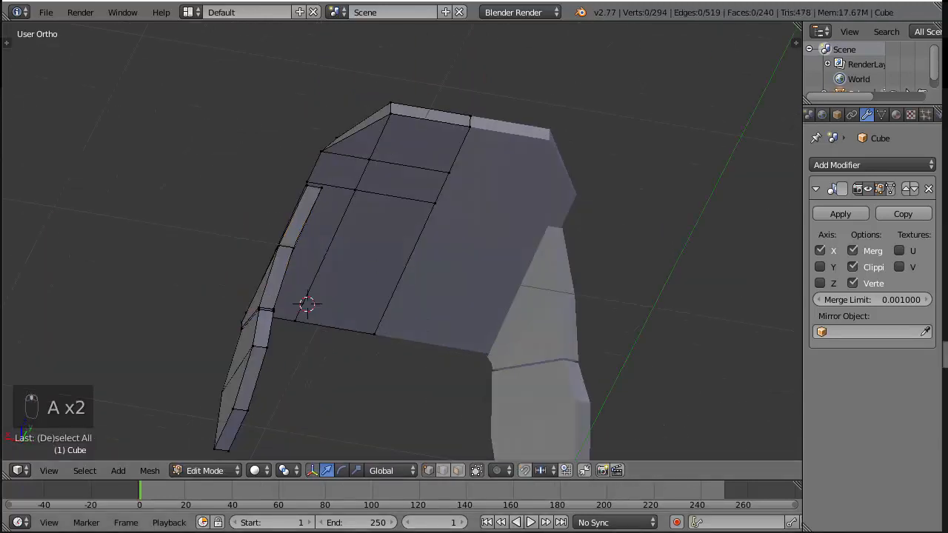
Duplicate the four underside faces along the armour plate's front and side border, and move the copy slightly down along Z
{"action": "left_click", "coordinate": [458, 470]}
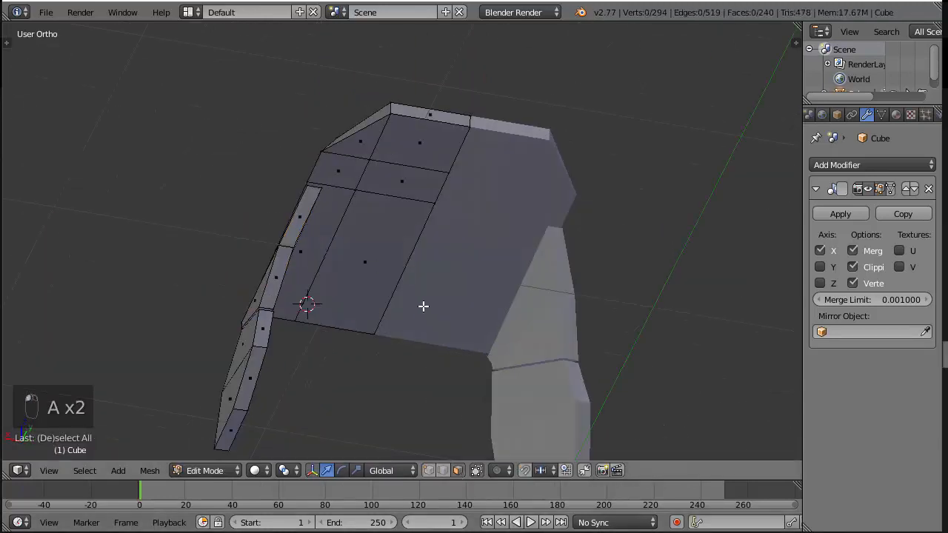
{"action": "left_click", "coordinate": [315, 243]}
{"action": "left_click", "coordinate": [338, 171], "text": "shift"}
{"action": "left_click", "coordinate": [368, 146], "text": "shift"}
{"action": "left_click", "coordinate": [435, 137], "text": "shift"}
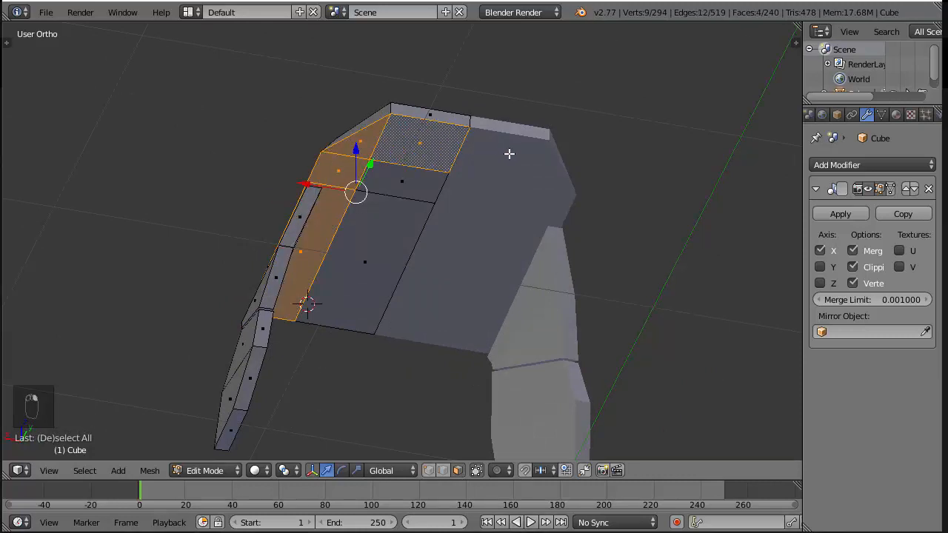
{"action": "middle_click_drag", "start_coordinate": [508, 152], "coordinate": [525, 207]}
{"action": "key", "text": "shift+d"}
{"action": "key", "text": "z"}
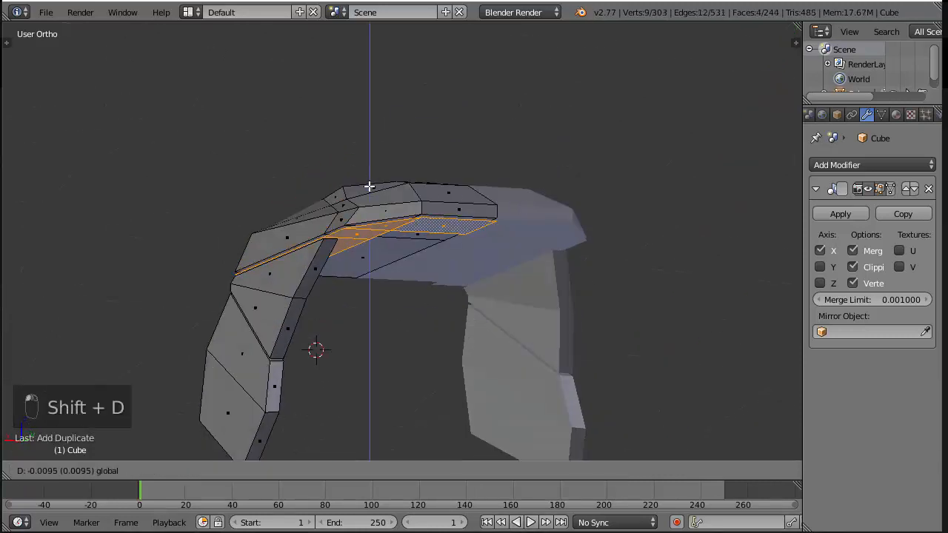
{"action": "left_click", "coordinate": [368, 194]}
{"action": "middle_click_drag", "start_coordinate": [368, 195], "coordinate": [360, 210]}
{"action": "key", "text": "a"}
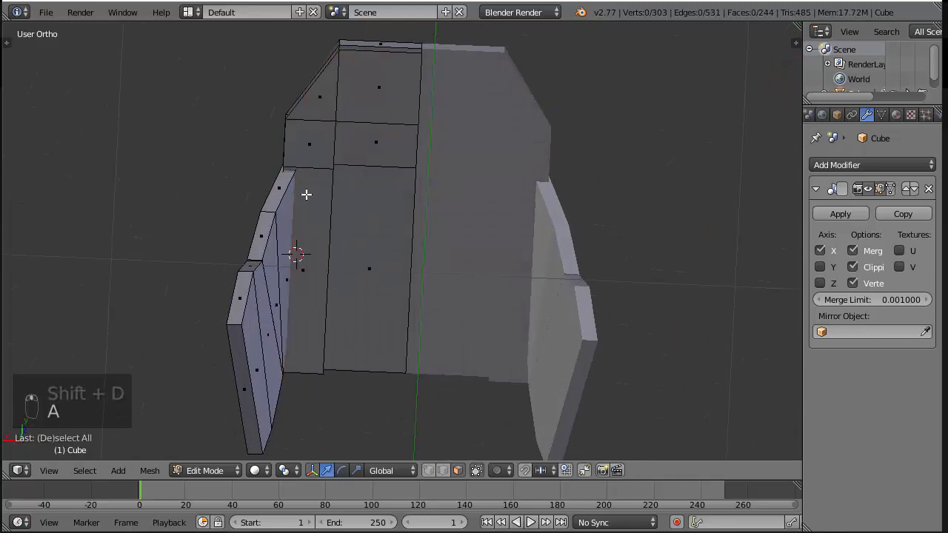
Cut a lengthwise edge loop into the duplicated side strip, slid to line up with the side panel's inner face
{"action": "key", "text": "ctrl+r"}
{"action": "left_click", "coordinate": [317, 153]}
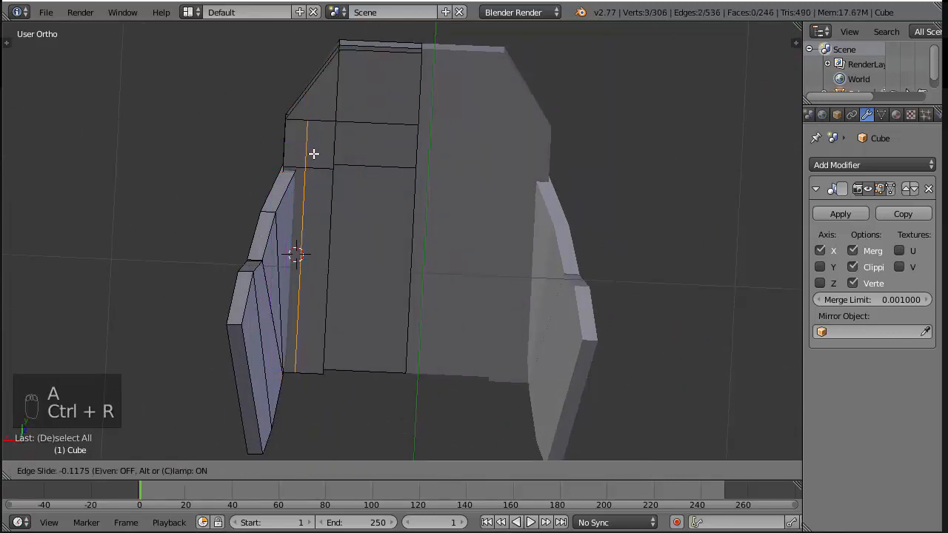
{"action": "left_click", "coordinate": [307, 153]}
{"action": "scroll", "coordinate": [281, 200], "scroll_direction": "up", "scroll_amount": 3}
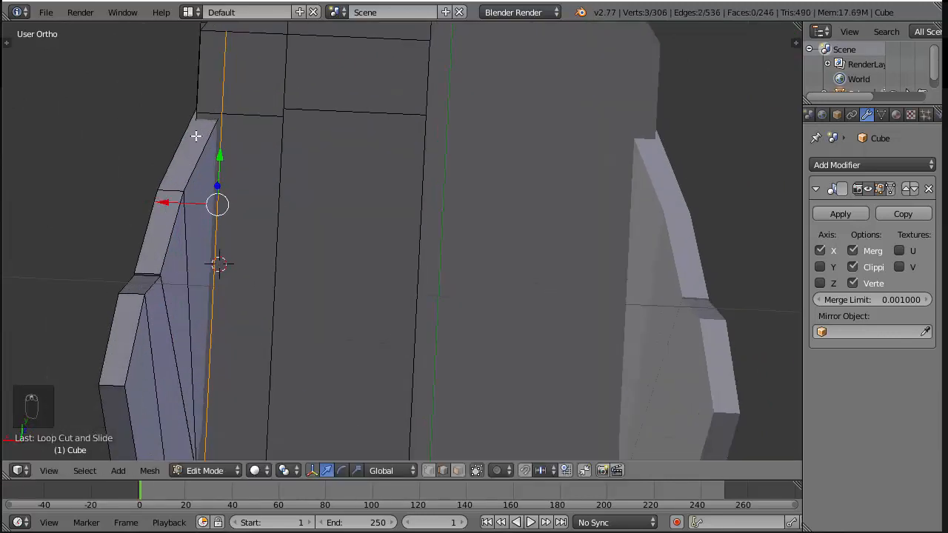
Delete the long narrow outer face of the duplicated strip that overlaps the upper side panel
{"action": "left_click", "coordinate": [459, 470]}
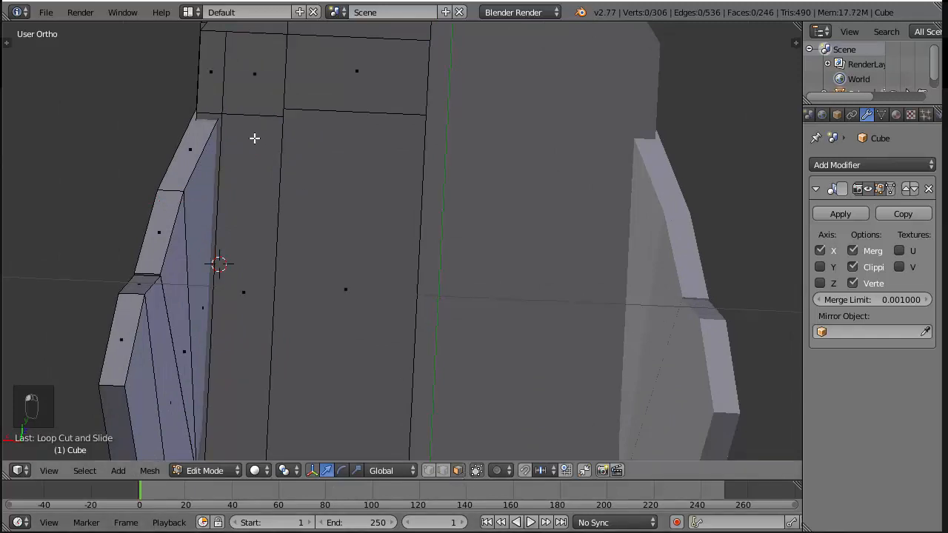
{"action": "right_click", "coordinate": [208, 127]}
{"action": "right_click", "coordinate": [215, 261]}
{"action": "key", "text": "x"}
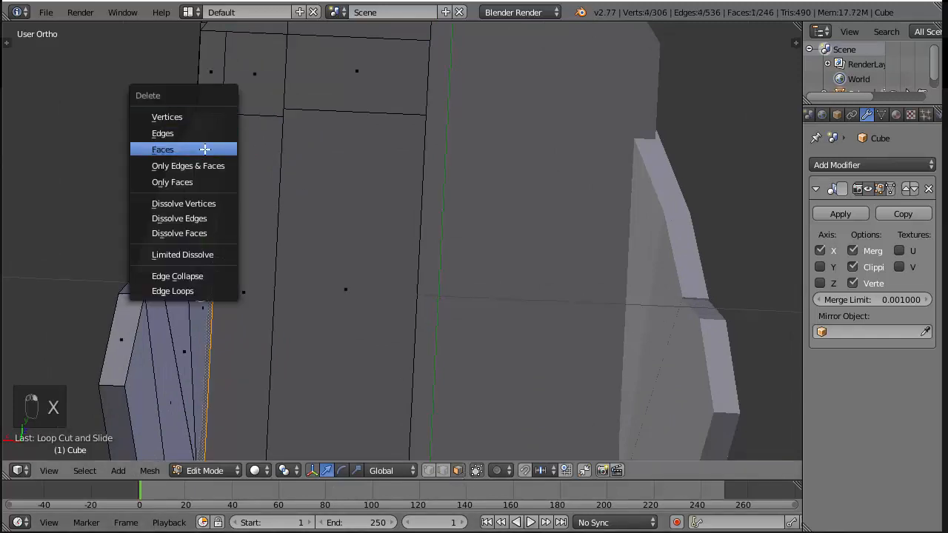
{"action": "left_click", "coordinate": [208, 149]}
{"action": "scroll", "coordinate": [387, 191], "scroll_direction": "down", "scroll_amount": 5}
{"action": "middle_click_drag", "start_coordinate": [387, 191], "coordinate": [417, 184]}
{"action": "scroll", "coordinate": [419, 176], "scroll_direction": "up", "scroll_amount": 3}
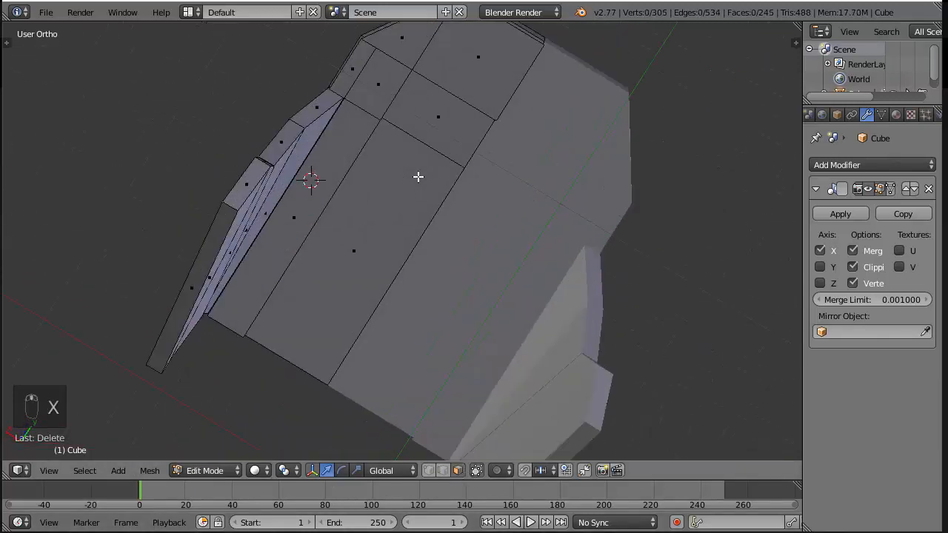
Try adding an edge loop that follows the duplicated strip around the plate's front and side border
{"action": "key", "text": "ctrl+r"}
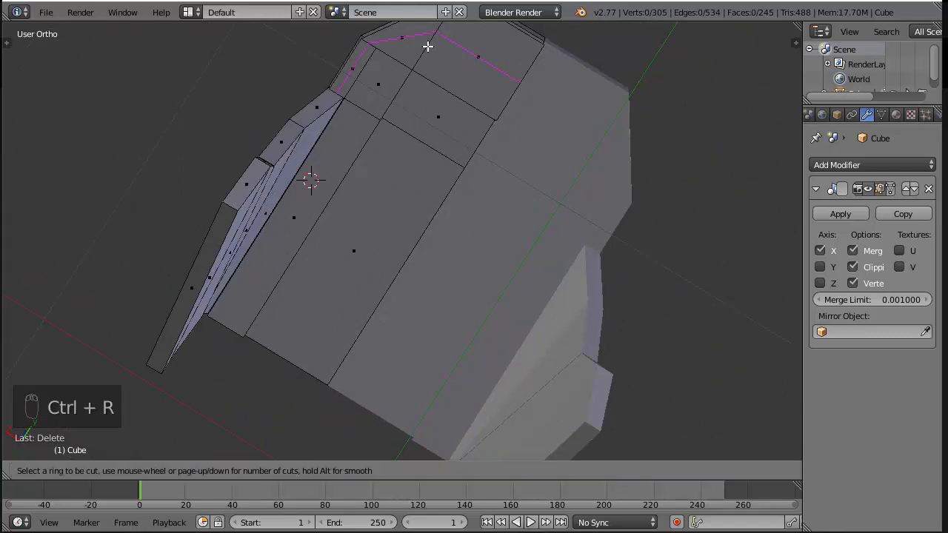
{"action": "left_click", "coordinate": [428, 46]}
{"action": "left_click", "coordinate": [428, 46]}
{"action": "key", "text": "ctrl+z"}
{"action": "middle_click_drag", "start_coordinate": [502, 97], "coordinate": [487, 454]}
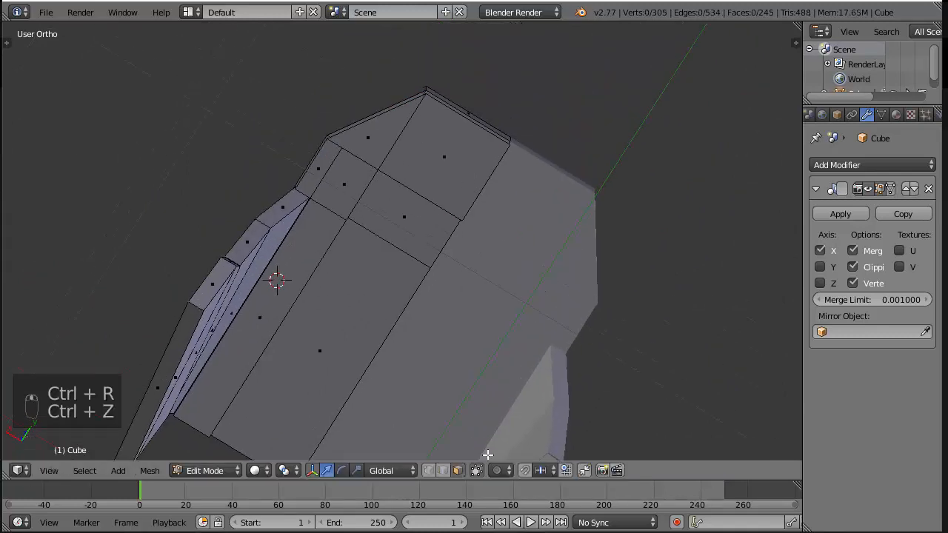
{"action": "key", "text": "ctrl+z"}
Narrow the duplicated strip's front face by moving its inner edge forward along Y
{"action": "left_click_drag", "start_coordinate": [449, 154], "coordinate": [476, 105]}
{"action": "middle_click_drag", "start_coordinate": [476, 105], "coordinate": [444, 113]}
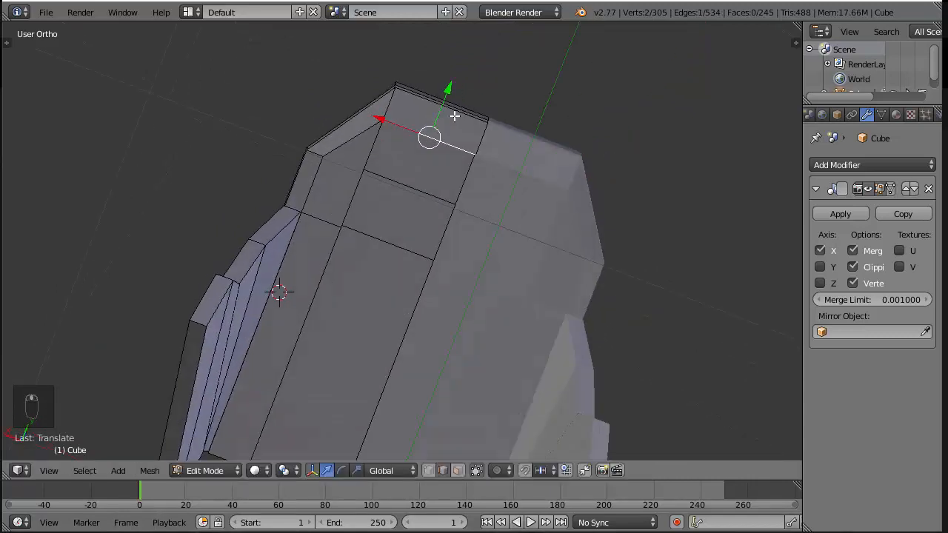
{"action": "key", "text": "z"}
{"action": "key", "text": "z"}
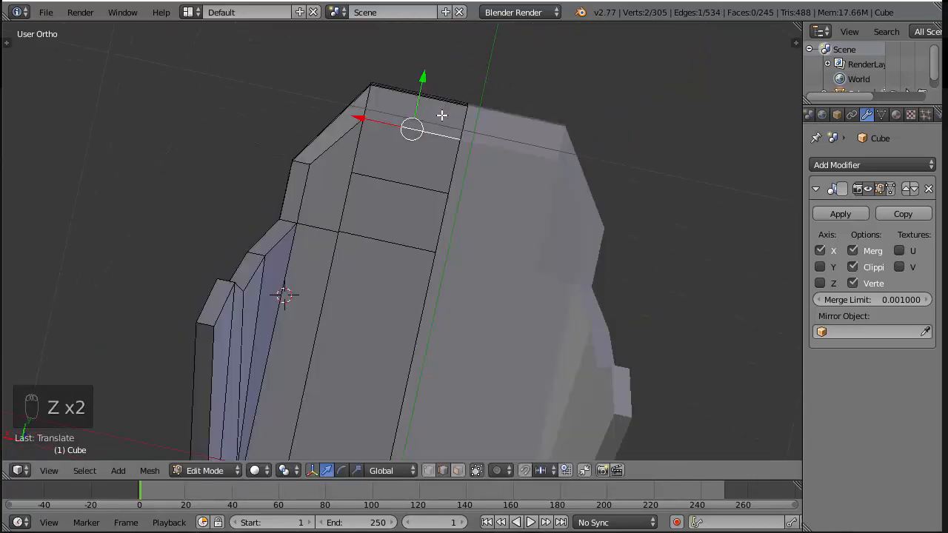
Select the whole linked strip and hide all other geometry to isolate it
{"action": "key", "text": "ctrl+l"}
{"action": "key", "text": "shift+h"}
{"action": "scroll", "coordinate": [436, 229], "scroll_direction": "down", "scroll_amount": 2}
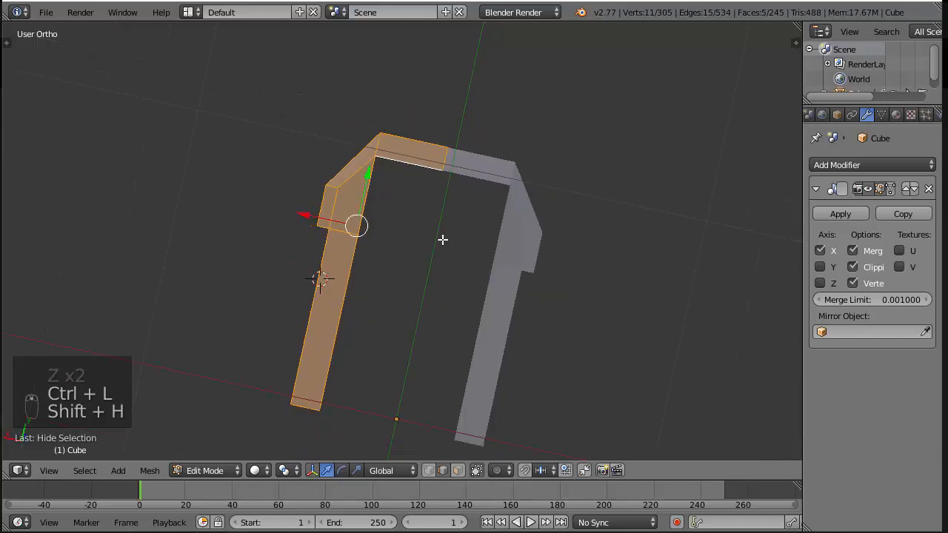
{"action": "scroll", "coordinate": [388, 226], "scroll_direction": "up", "scroll_amount": 1}
Try moving the inner edges of the strip's side section outward along X
{"action": "right_click", "coordinate": [344, 223]}
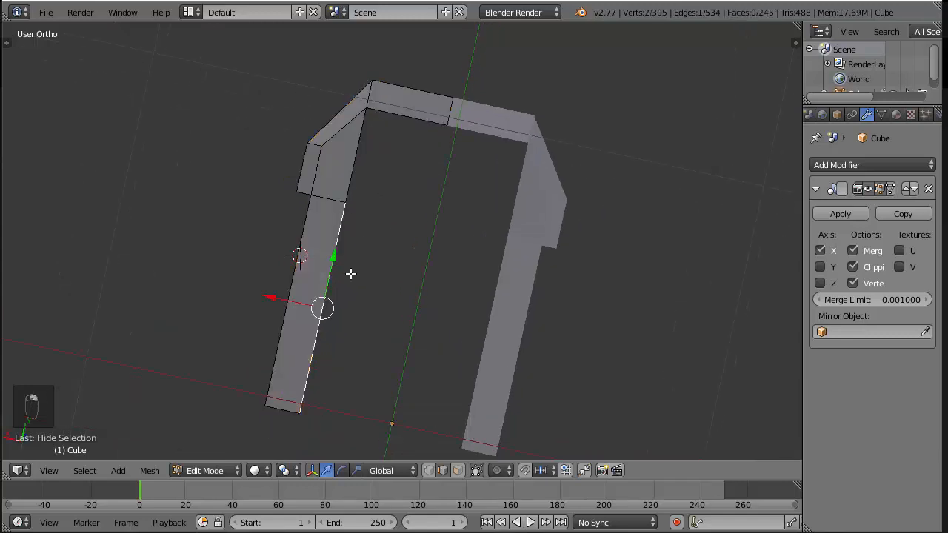
{"action": "left_click_drag", "start_coordinate": [271, 297], "coordinate": [243, 290]}
{"action": "middle_click_drag", "start_coordinate": [344, 154], "coordinate": [465, 289]}
{"action": "key", "text": "ctrl+z"}
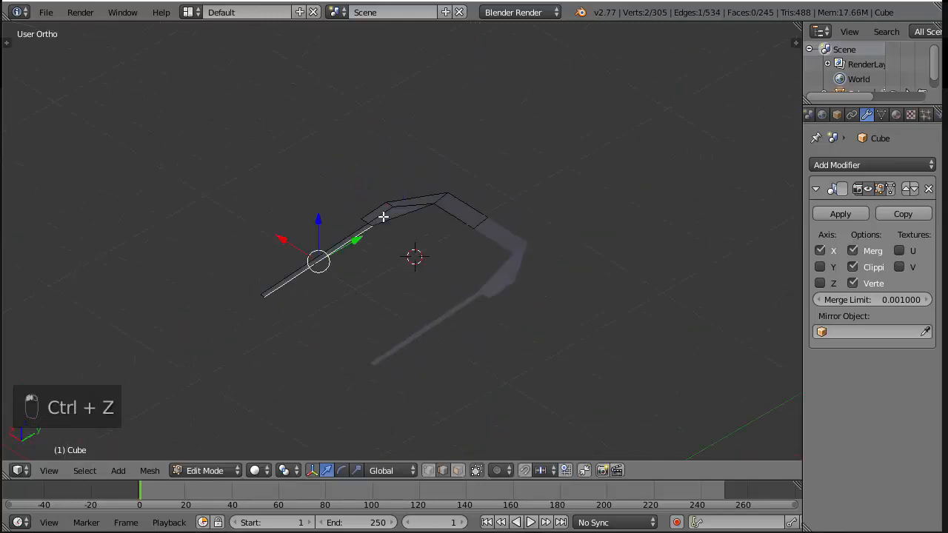
{"action": "key", "text": "ctrl+z"}
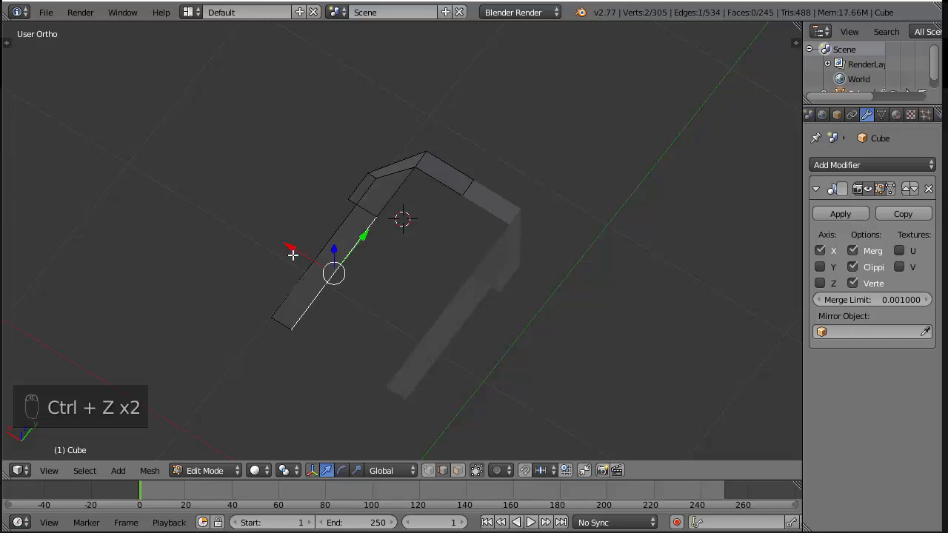
{"action": "key", "text": "ctrl+z"}
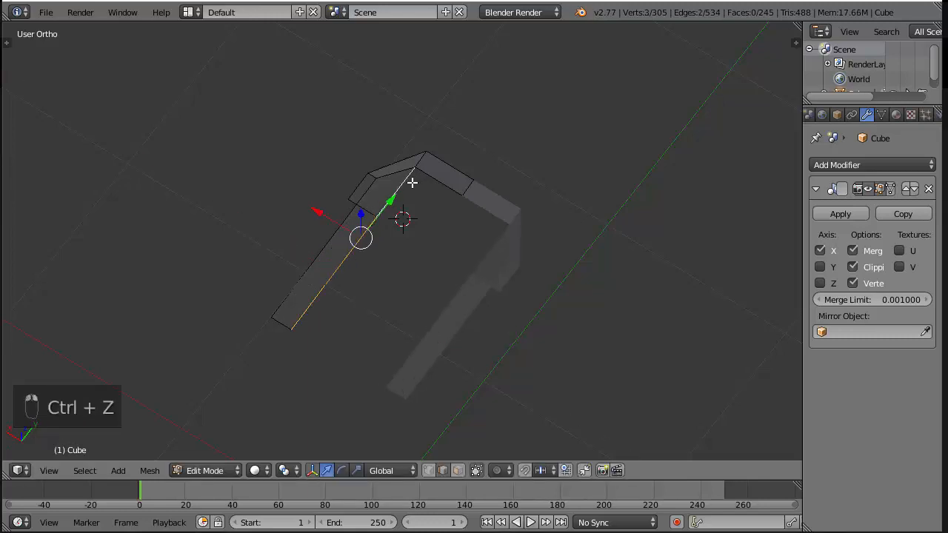
{"action": "key", "text": "ctrl+z"}
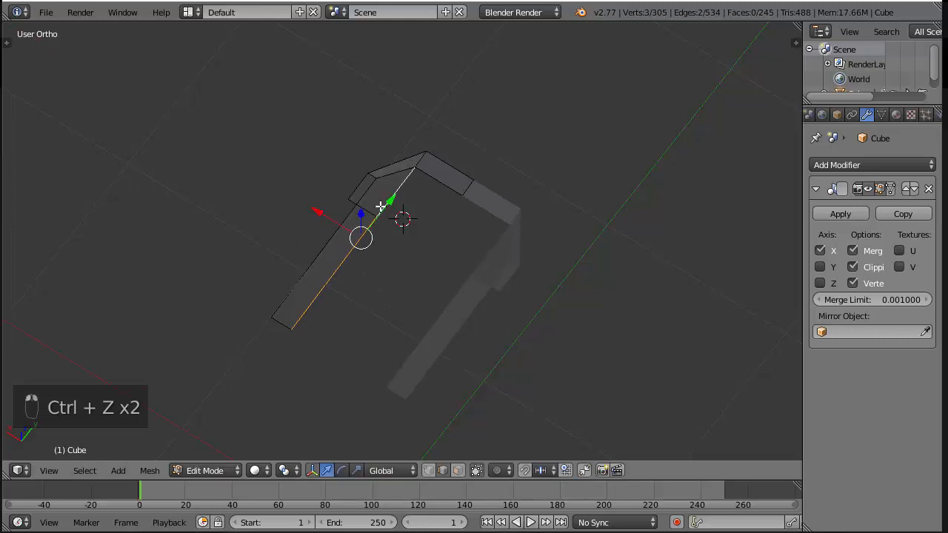
Narrow the strip's long side face by moving its inner edge slightly outward along X
{"action": "right_click", "coordinate": [309, 226]}
{"action": "left_click_drag", "start_coordinate": [289, 243], "coordinate": [283, 240]}
{"action": "key", "text": "a"}
{"action": "key", "text": "a"}
{"action": "key", "text": "a"}
Extrude the whole strip slightly downward in the right side view to give it thickness
{"action": "key", "text": "KP_2"}
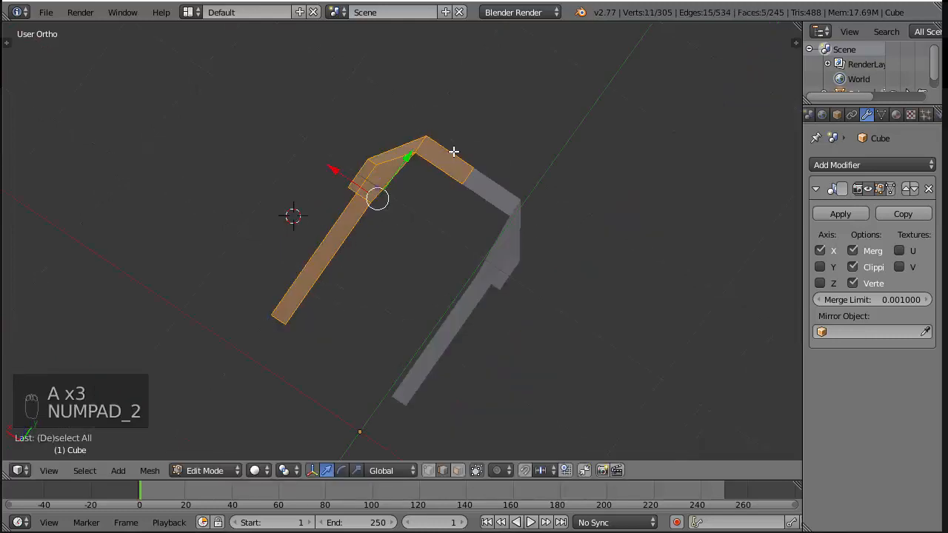
{"action": "key", "text": "KP_3"}
{"action": "scroll", "coordinate": [474, 175], "scroll_direction": "up", "scroll_amount": 2}
{"action": "key", "text": "e"}
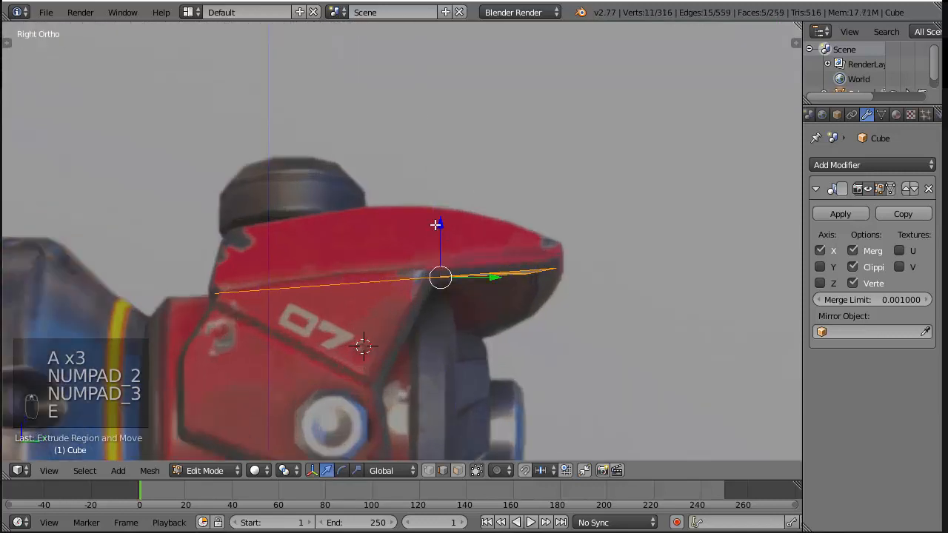
{"action": "left_click", "coordinate": [439, 238]}
Reveal the hidden geometry and move the linked trim strip slightly up along Z towards the armour plate
{"action": "key", "text": "alt+h"}
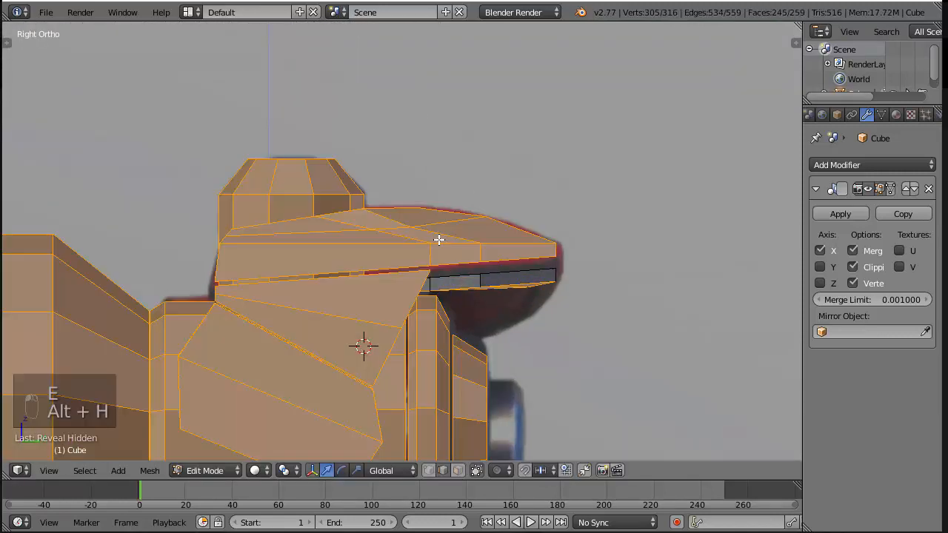
{"action": "key", "text": "a"}
{"action": "right_click", "coordinate": [544, 282]}
{"action": "key", "text": "ctrl+l"}
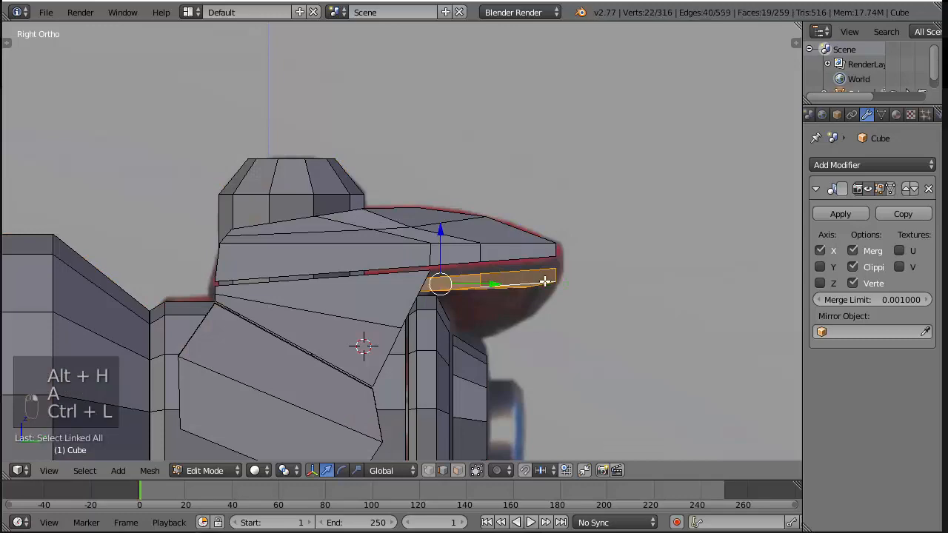
{"action": "left_click_drag", "start_coordinate": [441, 231], "coordinate": [445, 221]}
{"action": "middle_click_drag", "start_coordinate": [461, 246], "coordinate": [495, 231]}
{"action": "key", "text": "a"}
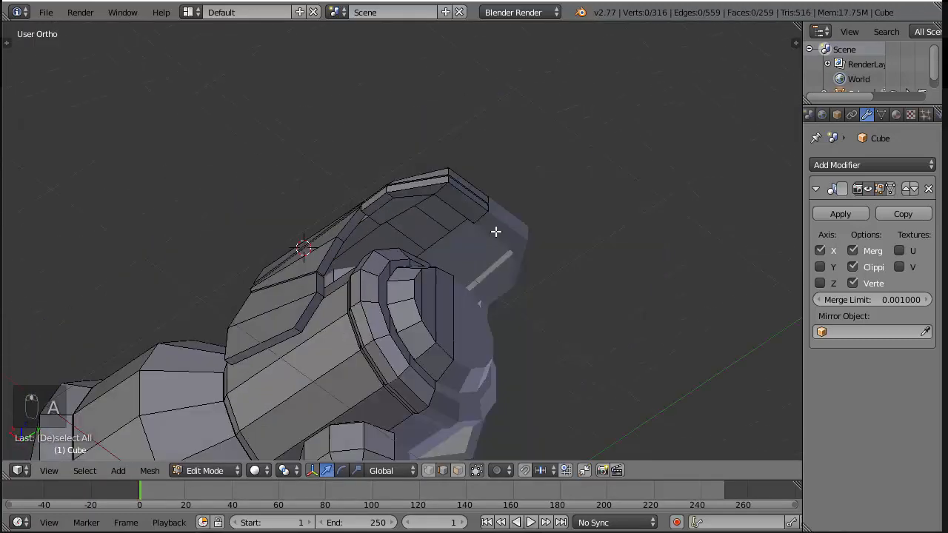
Cut an edge loop around the upper side panel just below its upper edge, level with the trim strip's underside
{"action": "mouse_move", "coordinate": [435, 322]}
{"action": "middle_mouse_down"}
{"action": "mouse_move", "coordinate": [468, 314]}
{"action": "mouse_move", "coordinate": [387, 333]}
{"action": "mouse_move", "coordinate": [527, 284]}
{"action": "mouse_move", "coordinate": [410, 228]}
{"action": "mouse_move", "coordinate": [389, 256]}
{"action": "mouse_move", "coordinate": [533, 330]}
{"action": "mouse_move", "coordinate": [440, 316]}
{"action": "middle_mouse_up"}
{"action": "scroll", "coordinate": [440, 316], "scroll_direction": "up", "scroll_amount": 4}
{"action": "key", "text": "KP_3"}
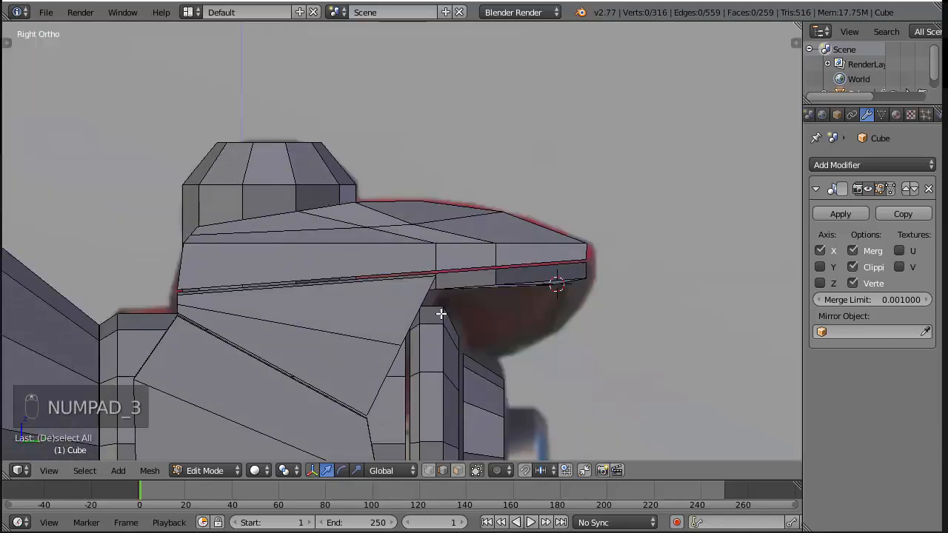
{"action": "key", "text": "ctrl+r"}
{"action": "left_click", "coordinate": [404, 299]}
{"action": "left_click", "coordinate": [421, 281]}
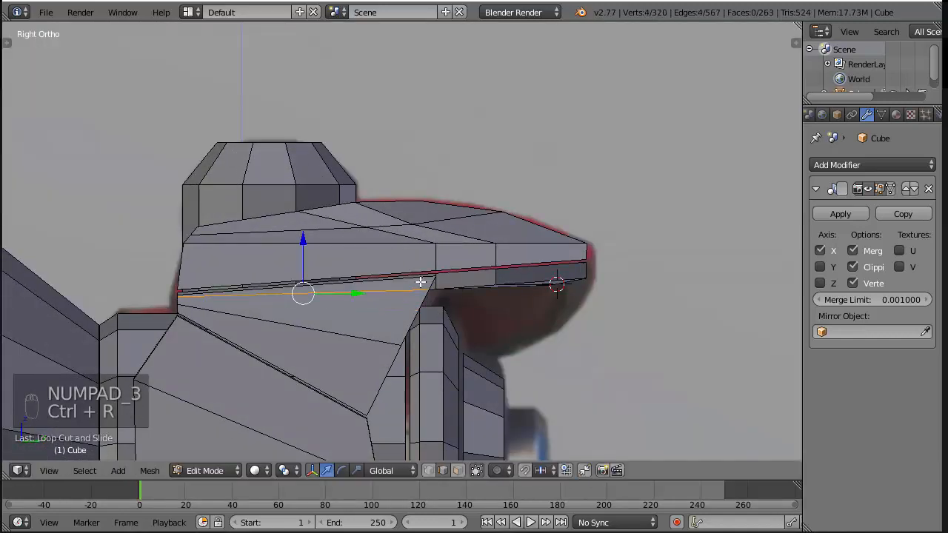
Flatten the narrow end face of the side panel's upper band by scaling it to 0 along Y
{"action": "key", "text": "z"}
{"action": "scroll", "coordinate": [464, 331], "scroll_direction": "up", "scroll_amount": 3}
{"action": "right_click", "coordinate": [465, 330]}
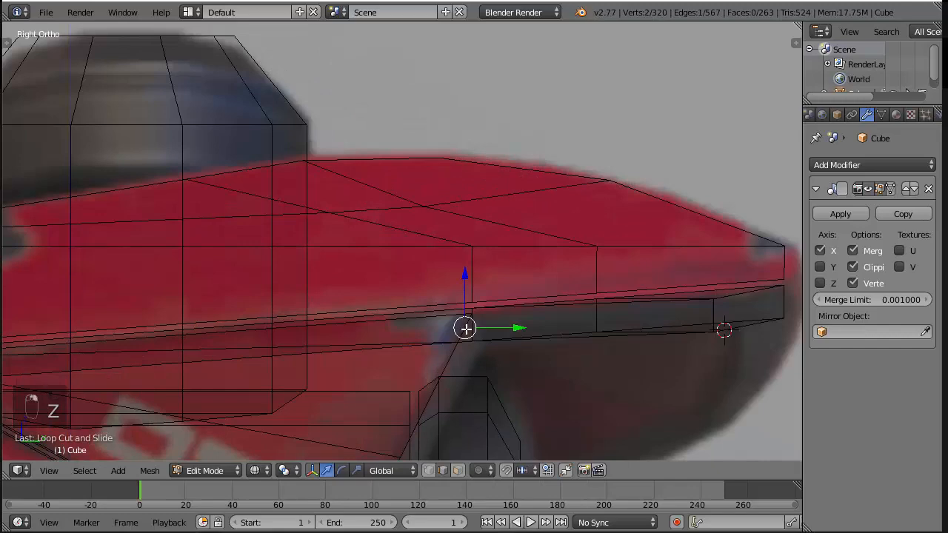
{"action": "scroll", "coordinate": [466, 329], "scroll_direction": "up", "scroll_amount": 1}
{"action": "mouse_move", "coordinate": [466, 328]}
{"action": "middle_mouse_down"}
{"action": "mouse_move", "coordinate": [474, 339]}
{"action": "mouse_move", "coordinate": [432, 319]}
{"action": "middle_mouse_up"}
{"action": "key", "text": "z"}
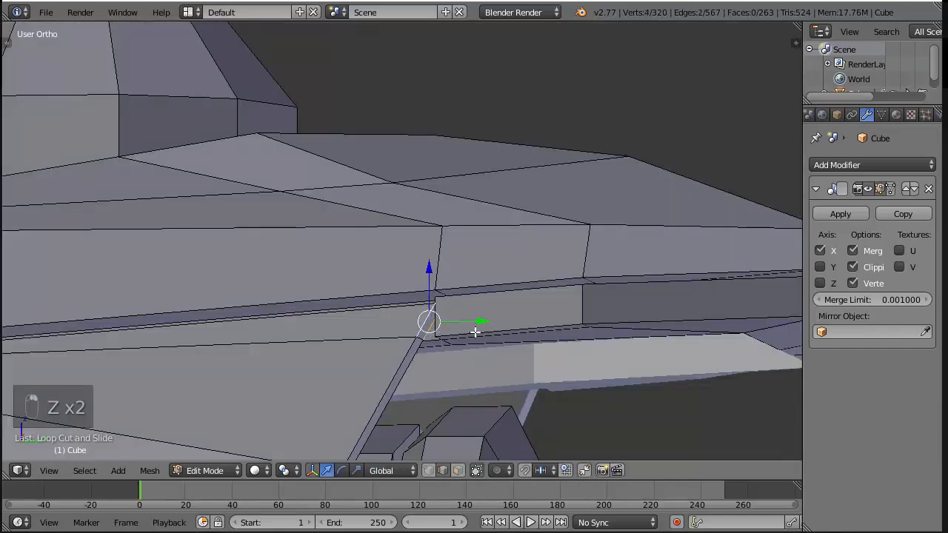
{"action": "left_click", "coordinate": [457, 470]}
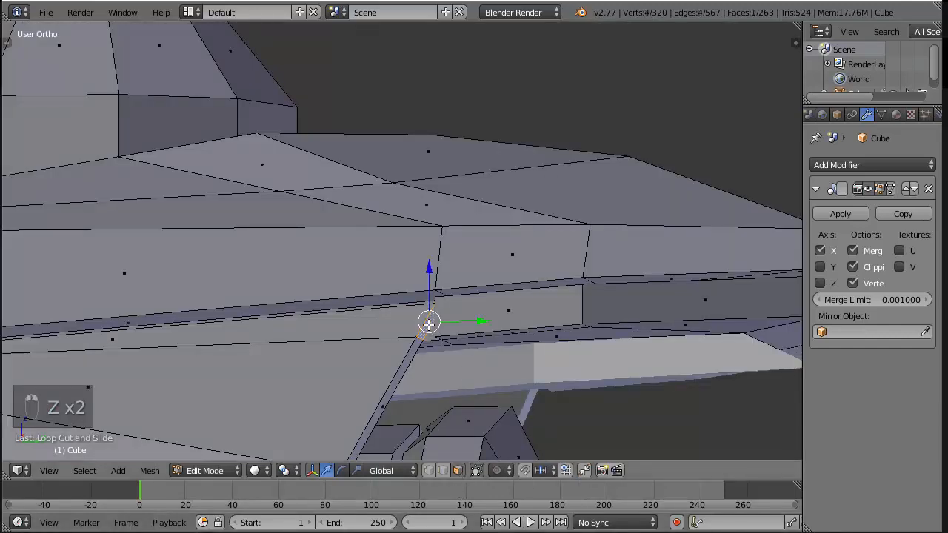
{"action": "key", "text": "KP_3"}
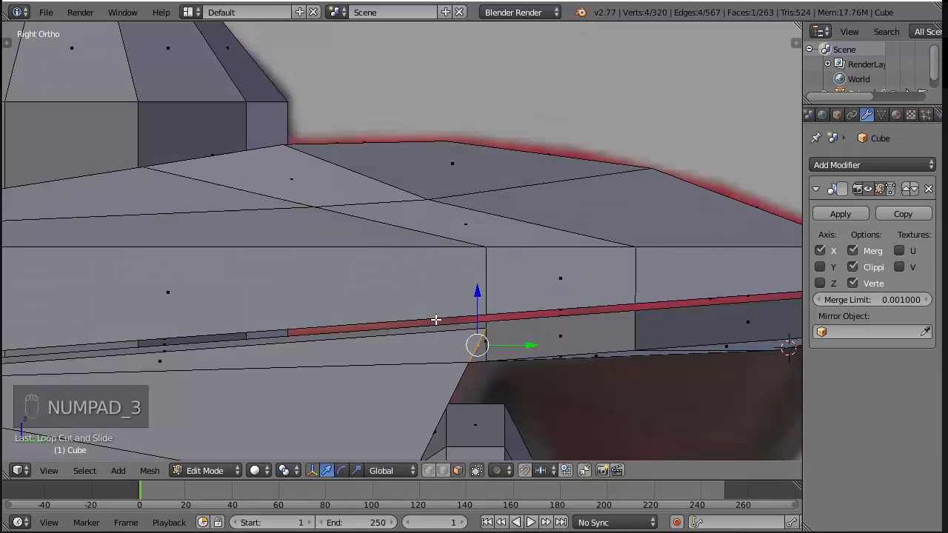
{"action": "key", "text": "s"}
{"action": "key", "text": "y"}
{"action": "key", "text": "0"}
{"action": "key", "text": "Return"}
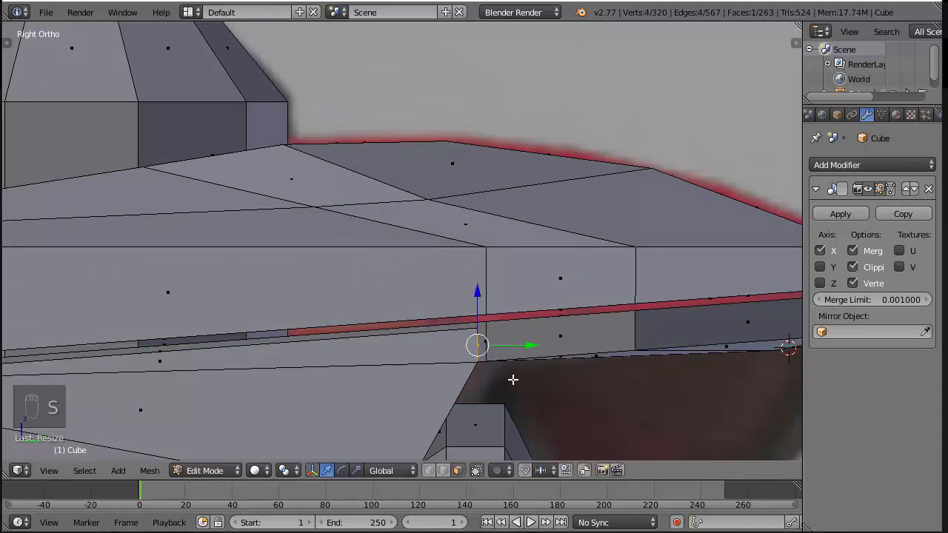
Move the flattened end face slightly along Y to meet the edge line of the trim strip, and save the file
{"action": "left_click_drag", "start_coordinate": [526, 345], "coordinate": [533, 343]}
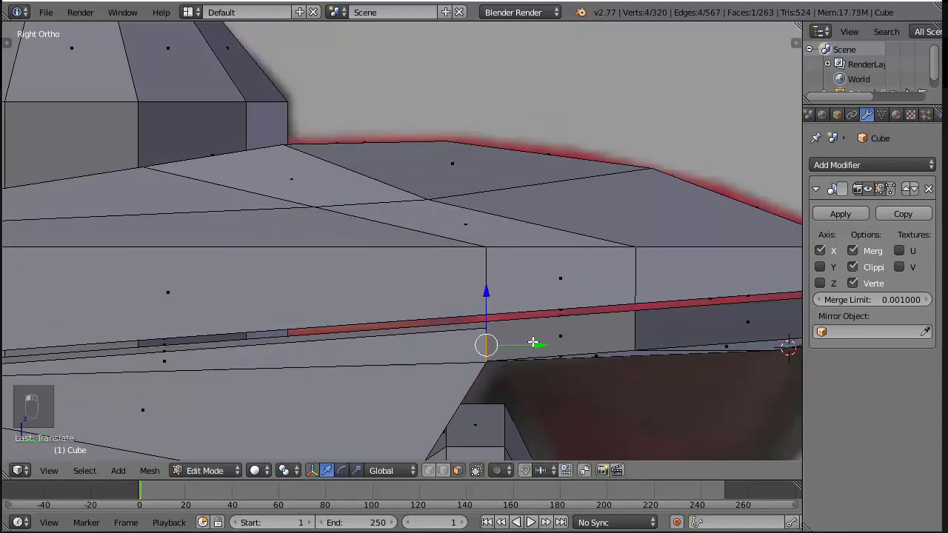
{"action": "scroll", "coordinate": [545, 345], "scroll_direction": "down", "scroll_amount": 4}
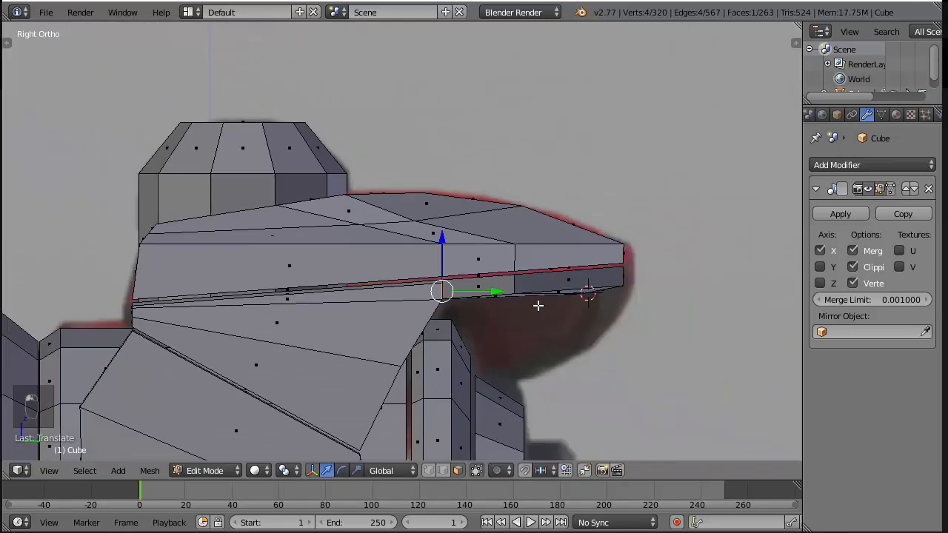
{"action": "key", "text": "ctrl+s"}
Examine the hammer head in Object Mode from the side and from above
{"action": "key", "text": "Tab"}
{"action": "scroll", "coordinate": [518, 296], "scroll_direction": "down", "scroll_amount": 2}
{"action": "middle_click_drag", "start_coordinate": [504, 294], "coordinate": [525, 333]}
{"action": "scroll", "coordinate": [429, 303], "scroll_direction": "down", "scroll_amount": 3}
{"action": "scroll", "coordinate": [470, 298], "scroll_direction": "up", "scroll_amount": 7}
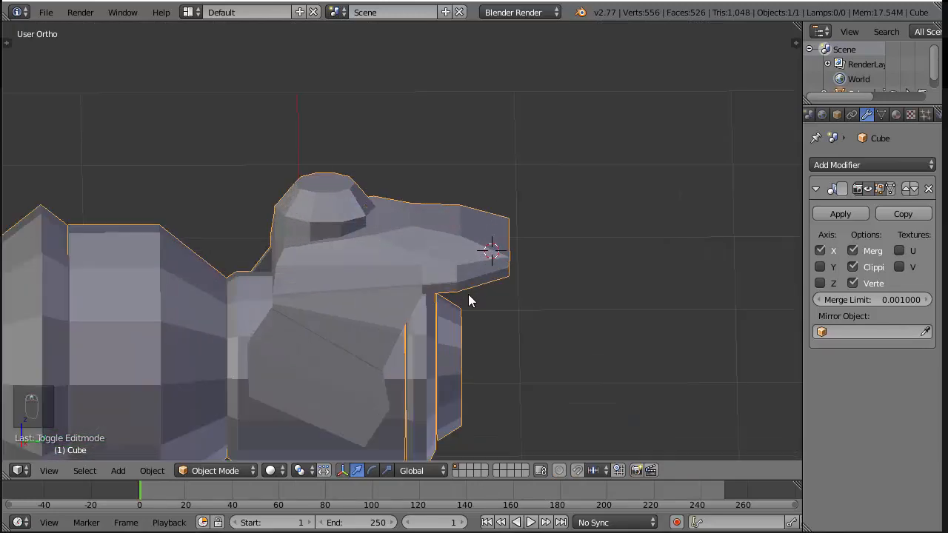
{"action": "middle_click_drag", "start_coordinate": [278, 240], "coordinate": [242, 368]}
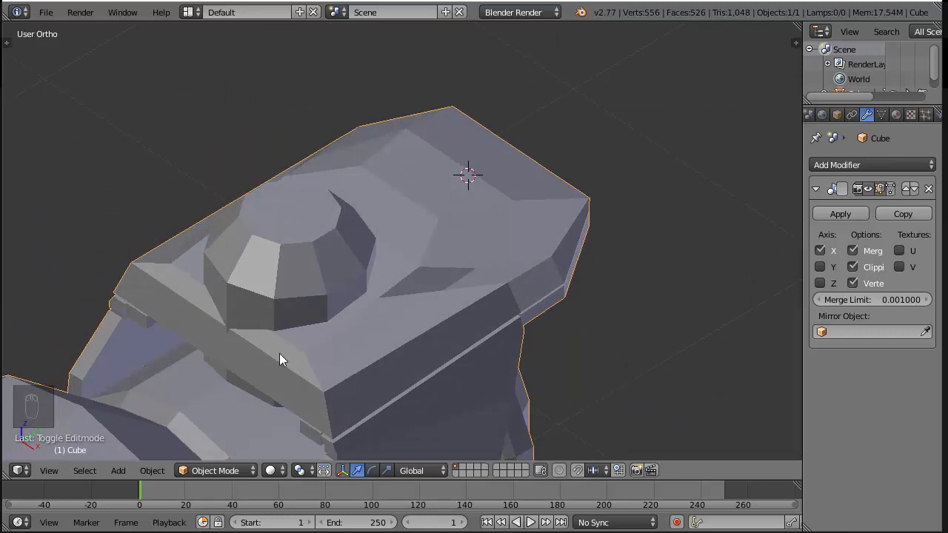
Isolate the linked armour plate and round cap in Edit Mode by hiding all other geometry, and clear the selection
{"action": "key", "text": "Tab"}
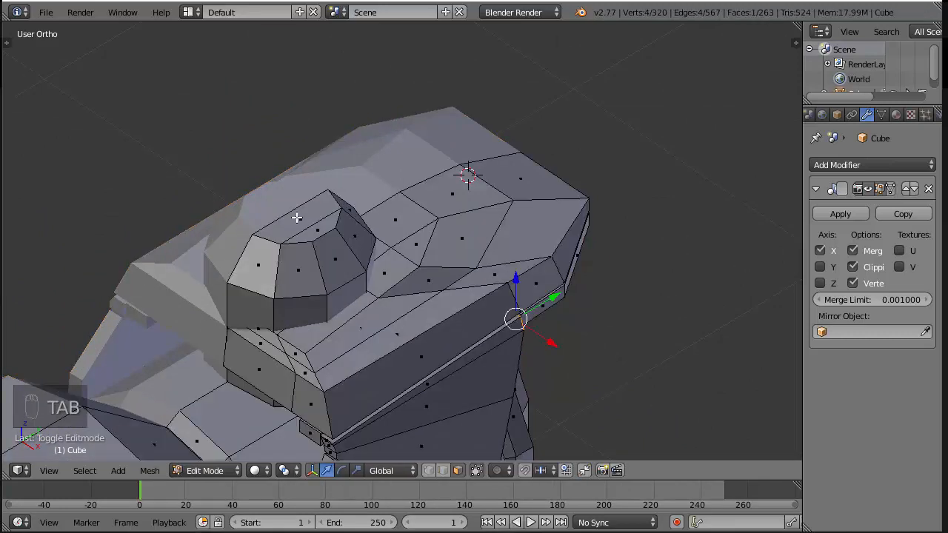
{"action": "right_click", "coordinate": [416, 215]}
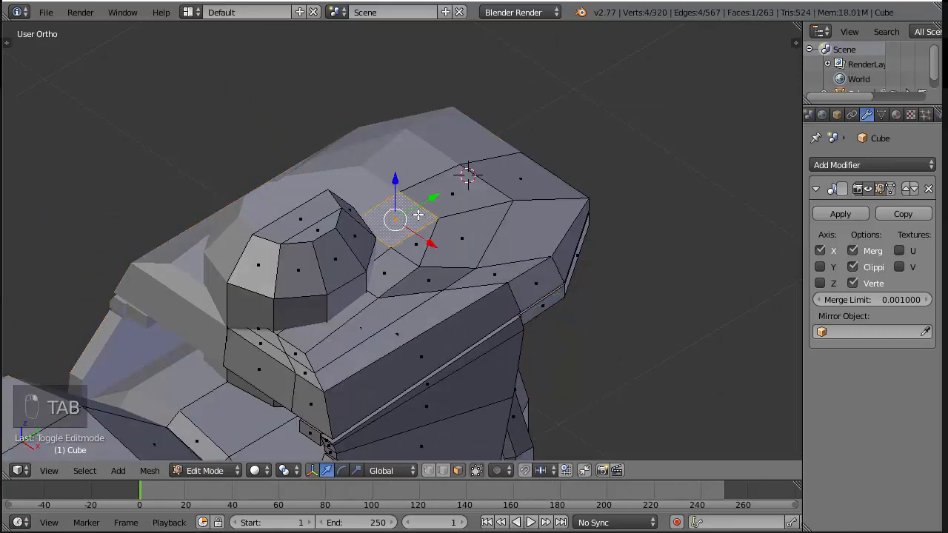
{"action": "right_click", "coordinate": [309, 277], "text": "ctrl"}
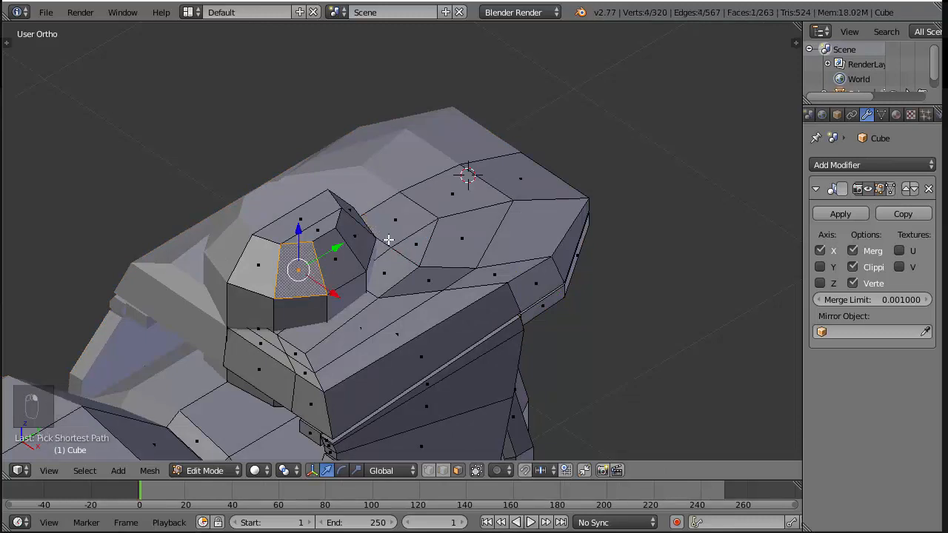
{"action": "key", "text": "ctrl+z"}
{"action": "key", "text": "ctrl+l"}
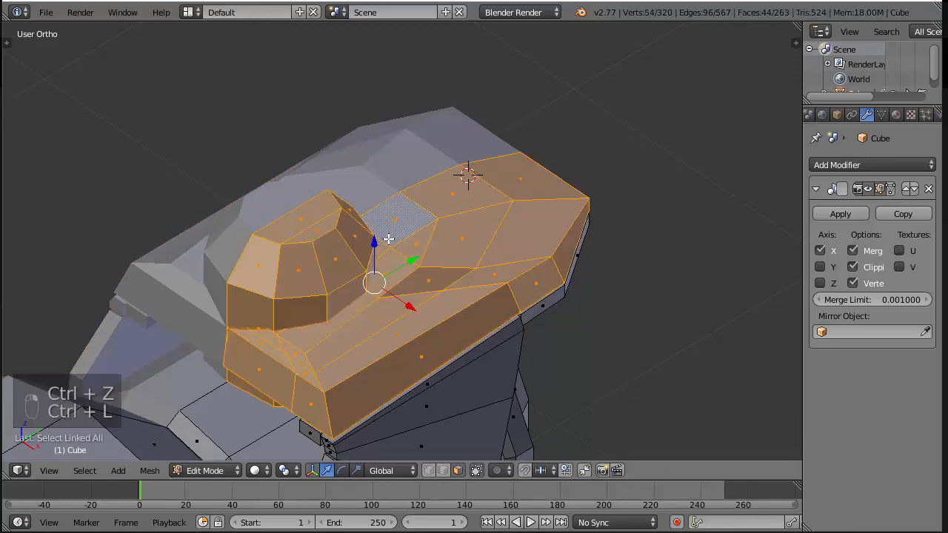
{"action": "key", "text": "shift+h"}
{"action": "key", "text": "a"}
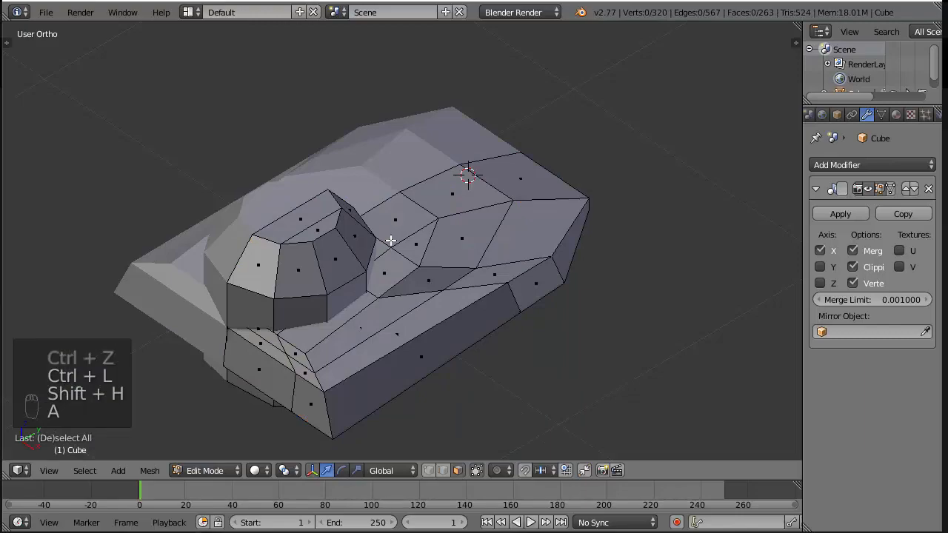
Compare the armour plate around the round cap with the hammer renders in the photo viewer and the side reference in Blender
{"action": "key", "text": "alt+Tab"}
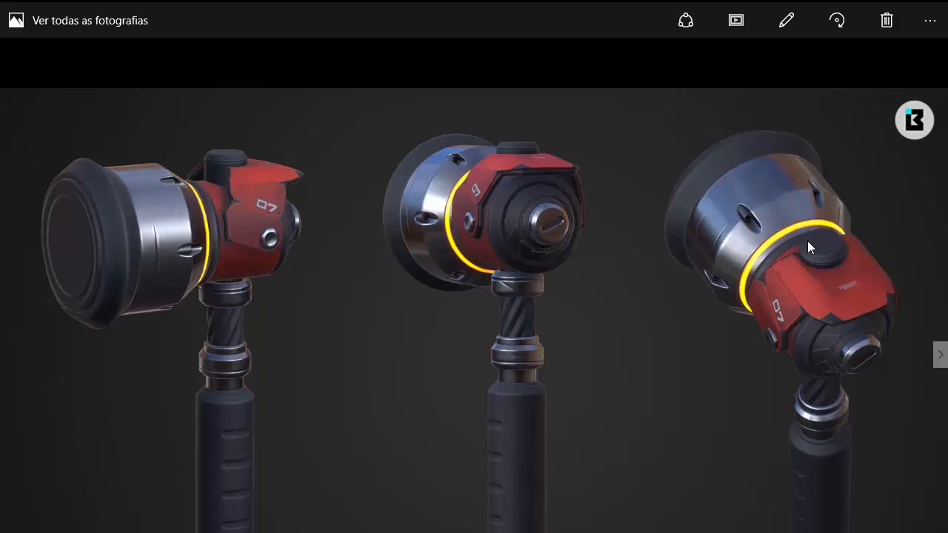
{"action": "key", "text": "alt+Tab"}
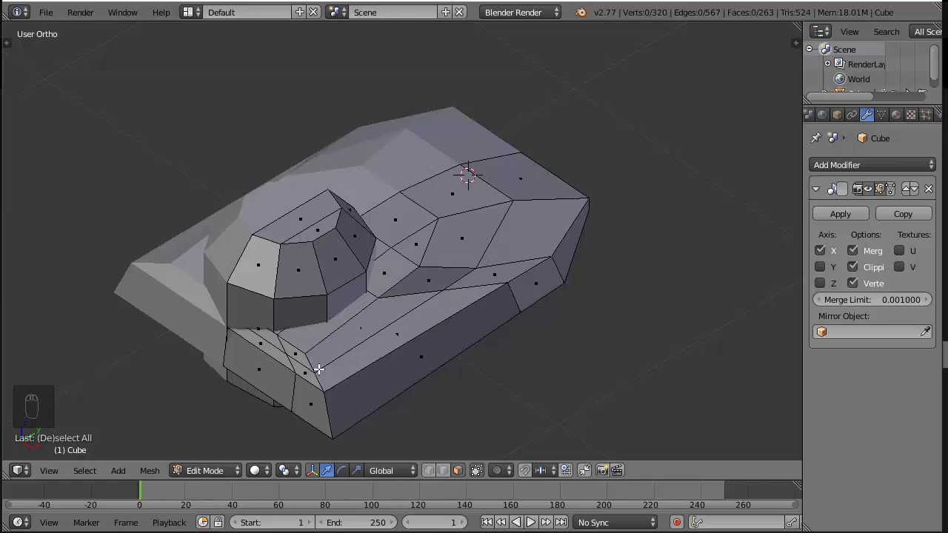
{"action": "key", "text": "KP_3"}
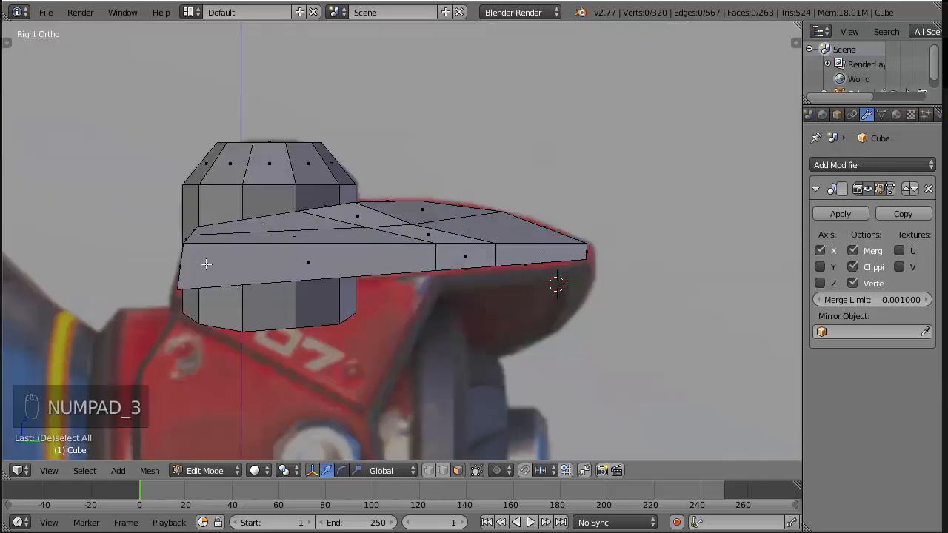
{"action": "middle_click_drag", "start_coordinate": [178, 264], "coordinate": [257, 304]}
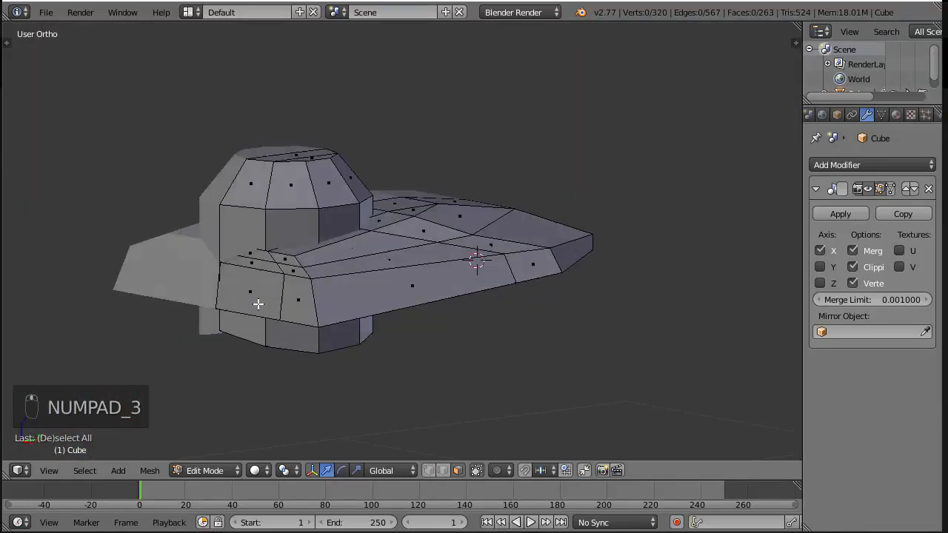
Try to move the armour plate's end faces next to the round cap slightly along Y
{"action": "key", "text": "c"}
{"action": "left_click_drag", "start_coordinate": [296, 286], "coordinate": [272, 280]}
{"action": "right_click", "coordinate": [294, 292]}
{"action": "left_click", "coordinate": [382, 294]}
{"action": "middle_click_drag", "start_coordinate": [394, 325], "coordinate": [298, 334]}
{"action": "key", "text": "g"}
{"action": "left_click", "coordinate": [251, 276]}
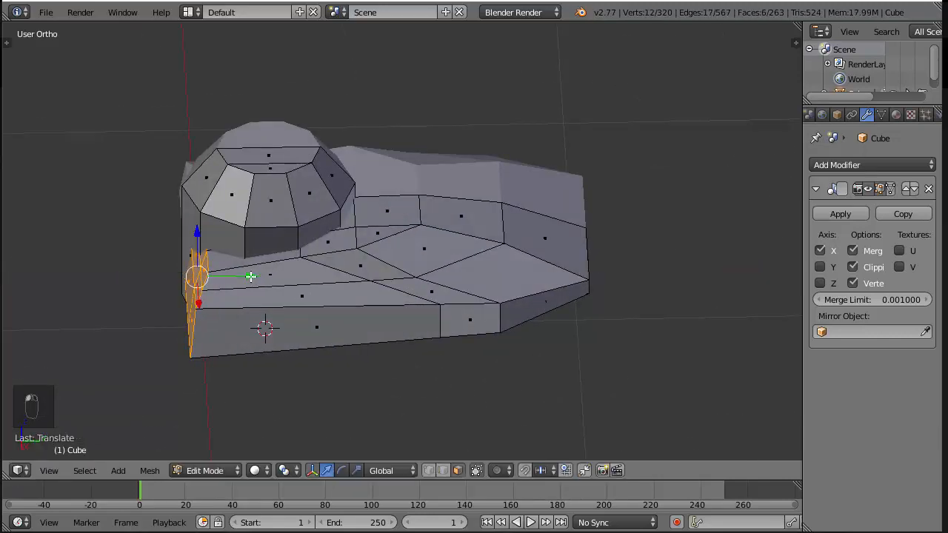
{"action": "scroll", "coordinate": [364, 224], "scroll_direction": "up", "scroll_amount": 5}
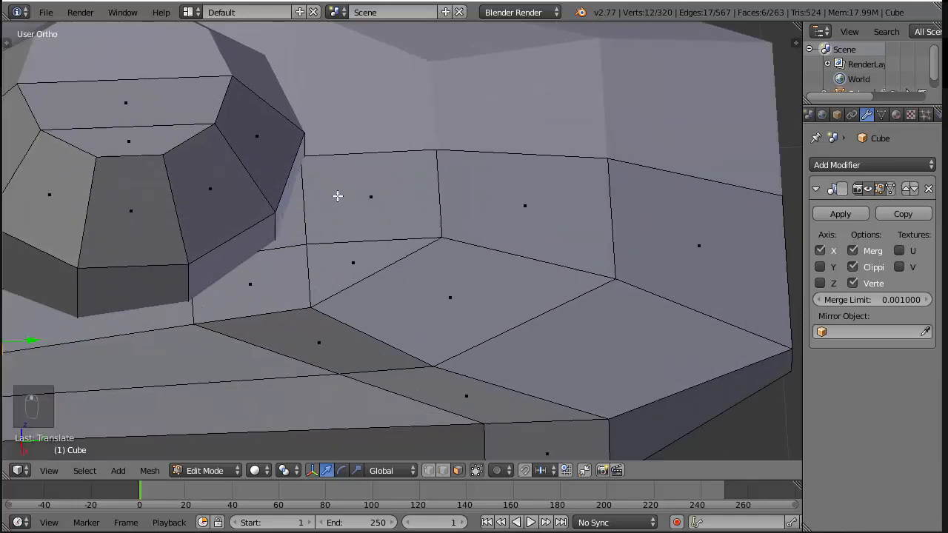
{"action": "scroll", "coordinate": [337, 195], "scroll_direction": "down", "scroll_amount": 5}
{"action": "key", "text": "ctrl+z"}
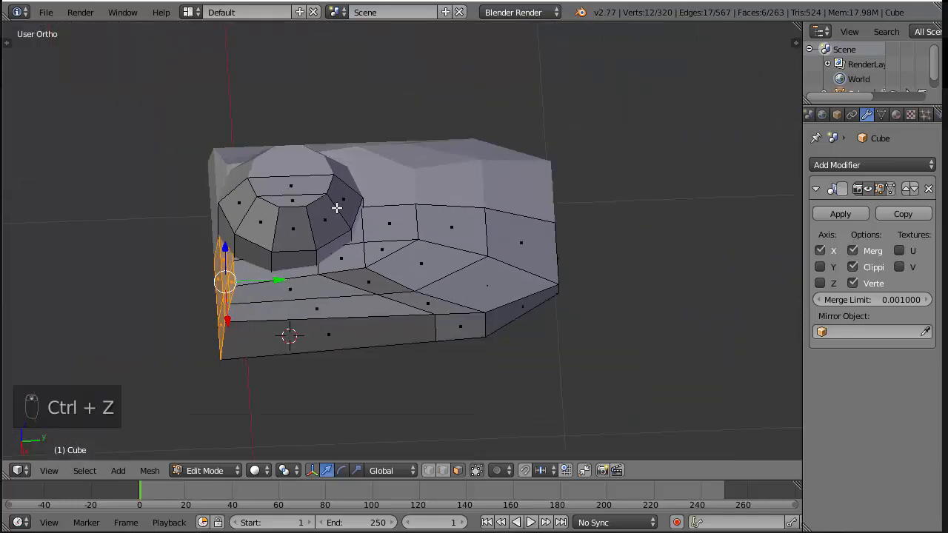
Knife-cut an outline into the top of the armour plate, following the base of the round cap from the mirror centreline
{"action": "scroll", "coordinate": [337, 208], "scroll_direction": "up", "scroll_amount": 4}
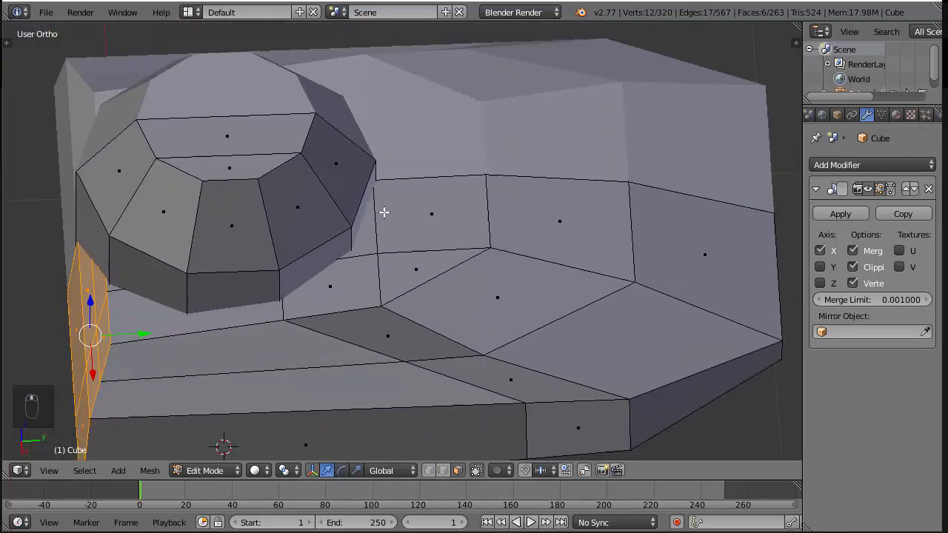
{"action": "key", "text": "l"}
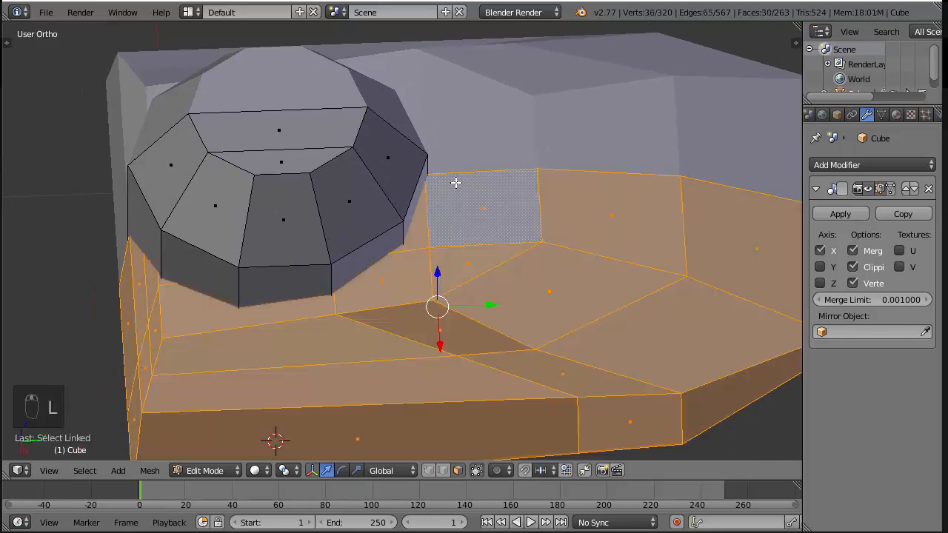
{"action": "key", "text": "a"}
{"action": "key", "text": "k"}
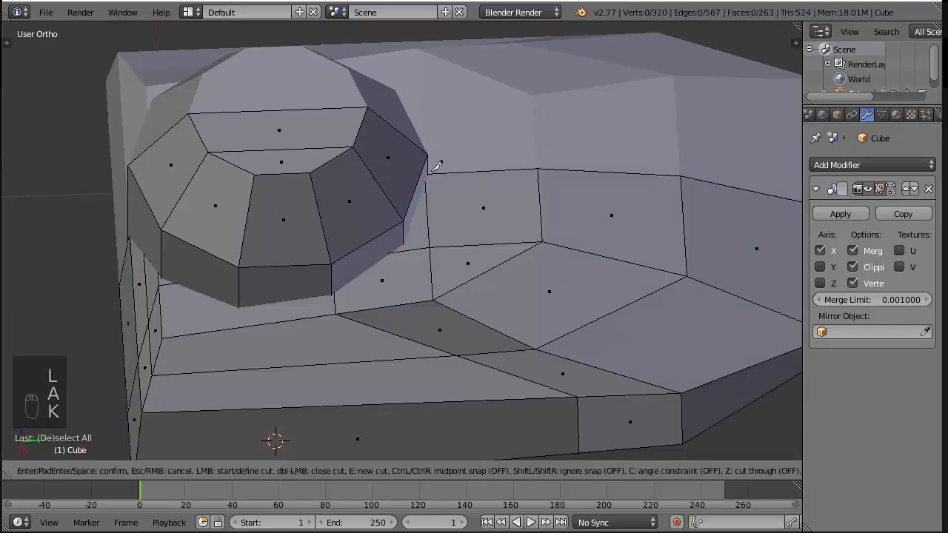
{"action": "left_click", "coordinate": [434, 174]}
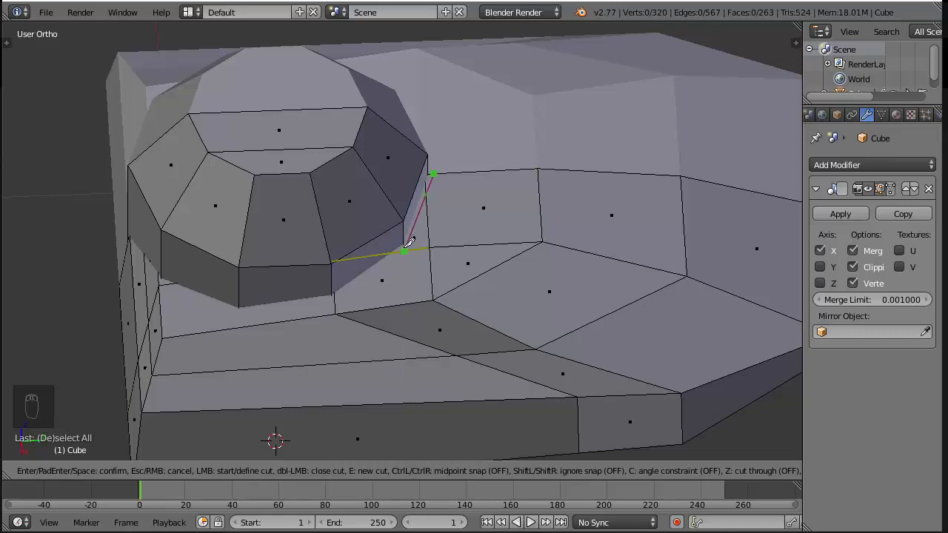
{"action": "left_click", "coordinate": [401, 252]}
{"action": "left_click", "coordinate": [334, 299]}
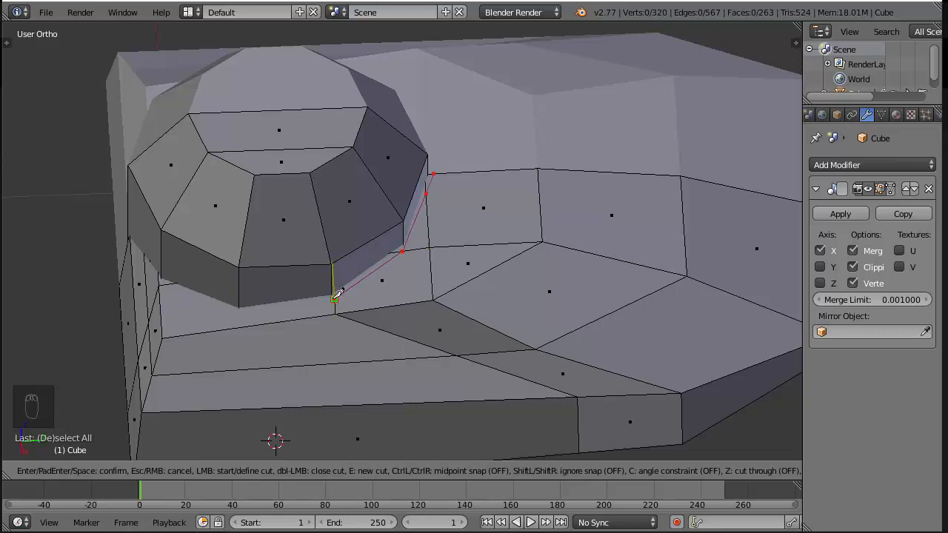
{"action": "left_click", "coordinate": [238, 314]}
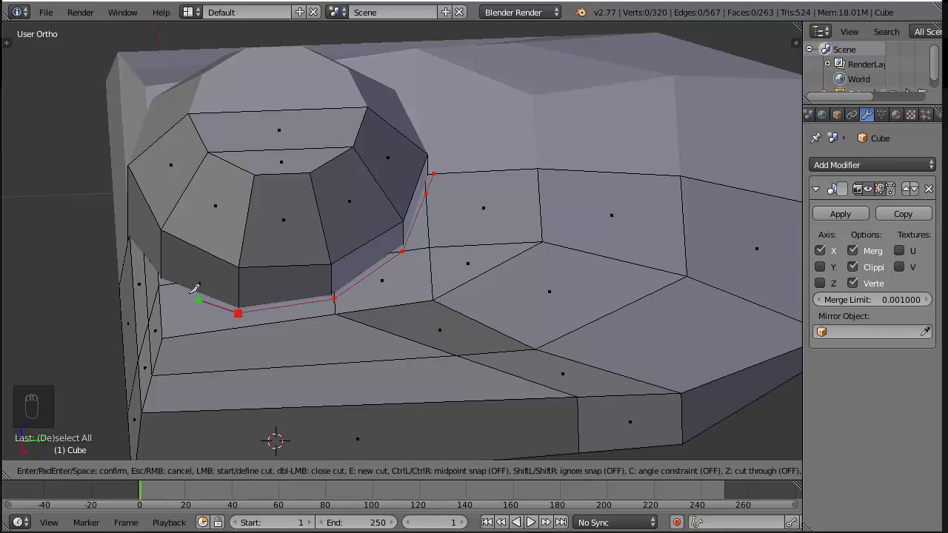
{"action": "left_click", "coordinate": [174, 284]}
{"action": "key", "text": "Return"}
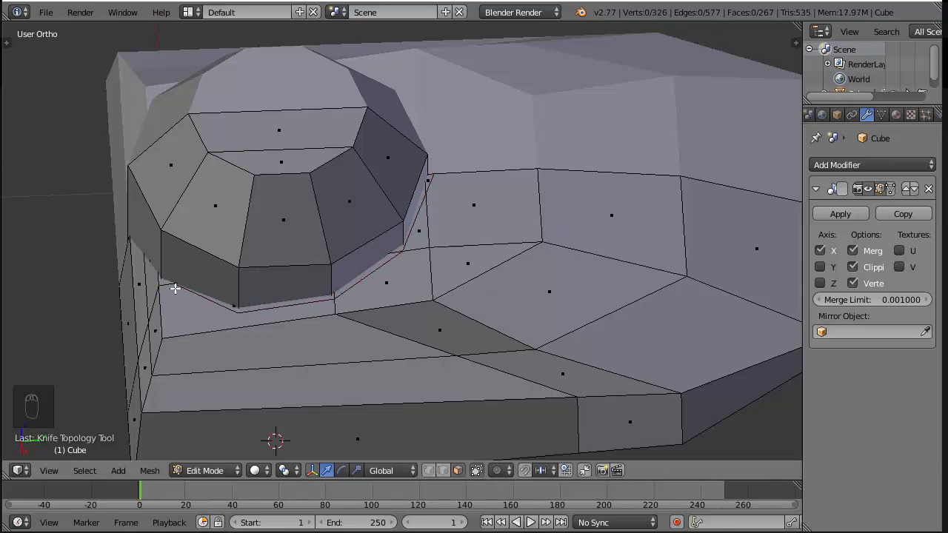
Select the linked geometry of the round cap and hide it to expose the knife cut on the plate
{"action": "scroll", "coordinate": [161, 303], "scroll_direction": "down", "scroll_amount": 3}
{"action": "middle_click_drag", "start_coordinate": [160, 303], "coordinate": [302, 294]}
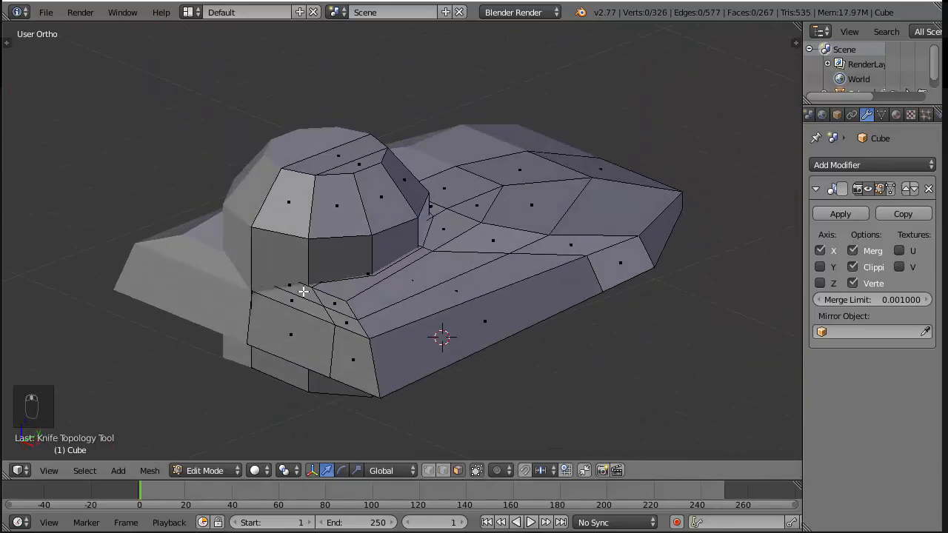
{"action": "right_click", "coordinate": [300, 240]}
{"action": "key", "text": "ctrl+l"}
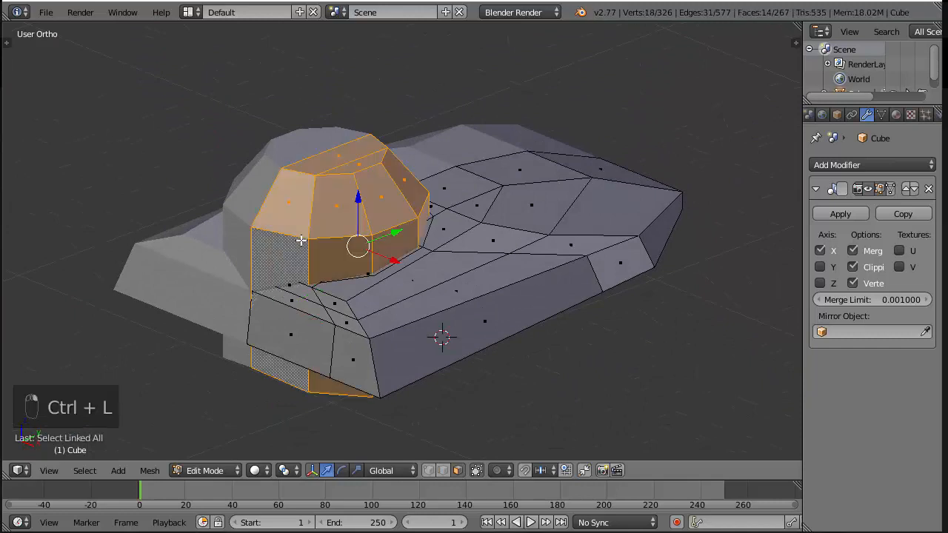
{"action": "key", "text": "h"}
{"action": "scroll", "coordinate": [298, 242], "scroll_direction": "up", "scroll_amount": 2}
{"action": "middle_click_drag", "start_coordinate": [296, 244], "coordinate": [295, 262]}
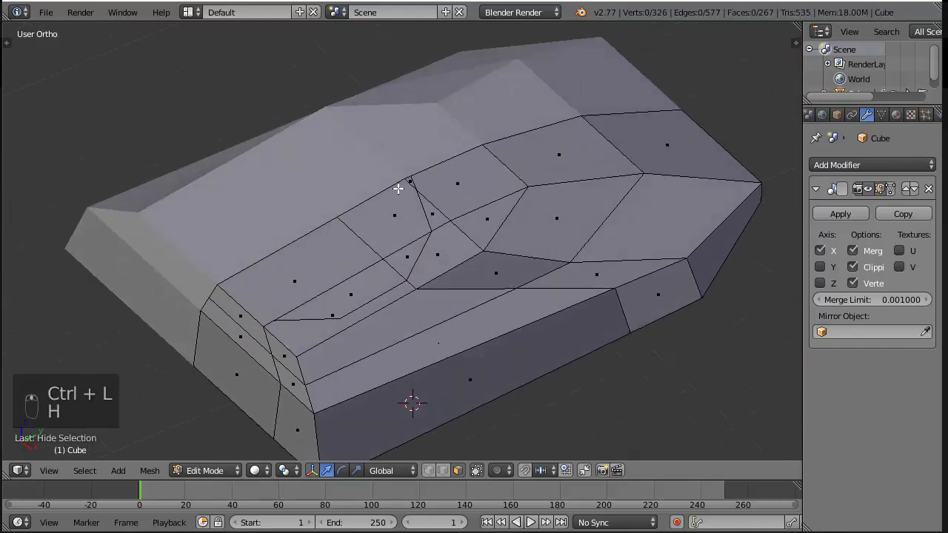
Delete the plate faces inside the knife outline together with the adjoining inner end faces
{"action": "key", "text": "c"}
{"action": "mouse_move", "coordinate": [368, 227]}
{"action": "left_mouse_down"}
{"action": "mouse_move", "coordinate": [377, 249]}
{"action": "mouse_move", "coordinate": [393, 188]}
{"action": "left_mouse_up"}
{"action": "left_click_drag", "start_coordinate": [249, 294], "coordinate": [224, 383]}
{"action": "right_click", "coordinate": [224, 383]}
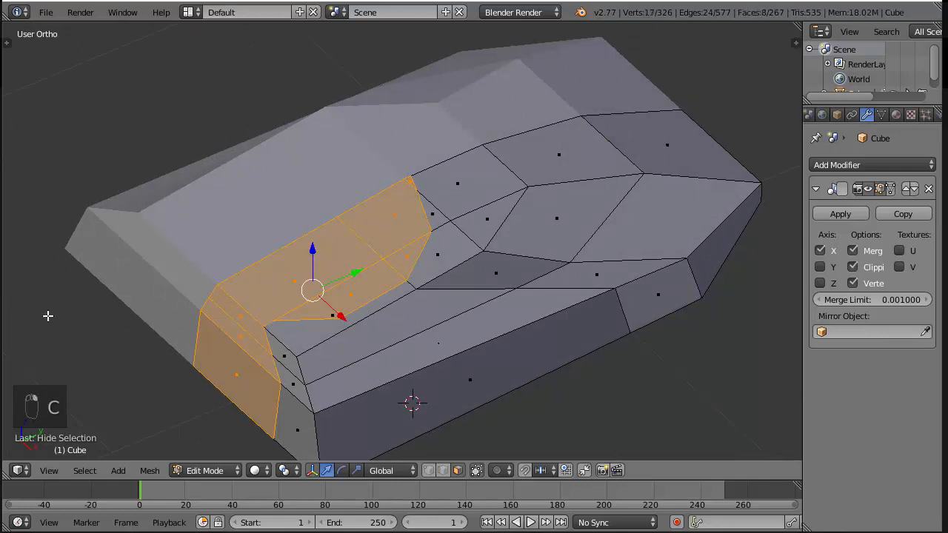
{"action": "key", "text": "x"}
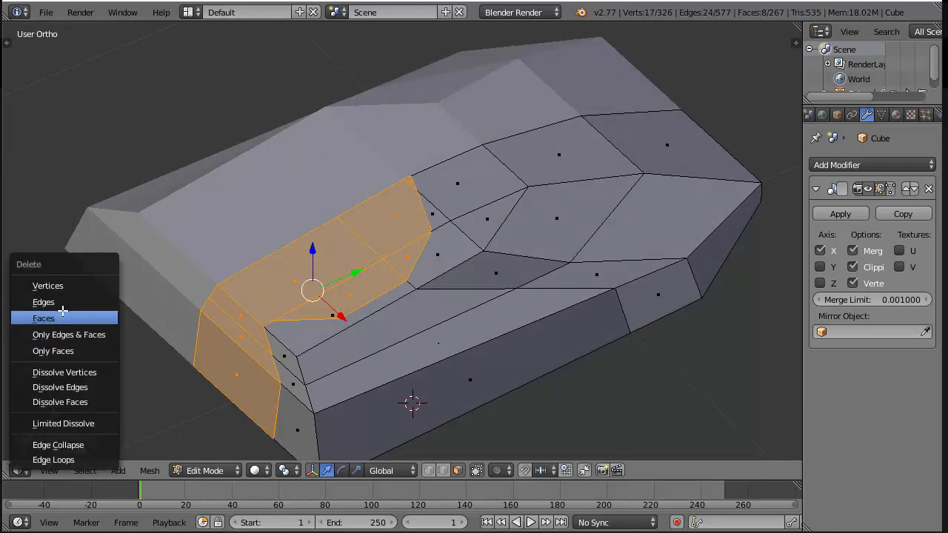
{"action": "left_click", "coordinate": [44, 318]}
Select the four vertices running up the inner edge of the plate's end beside the opening
{"action": "middle_click_drag", "start_coordinate": [61, 316], "coordinate": [285, 285]}
{"action": "right_click", "coordinate": [397, 235]}
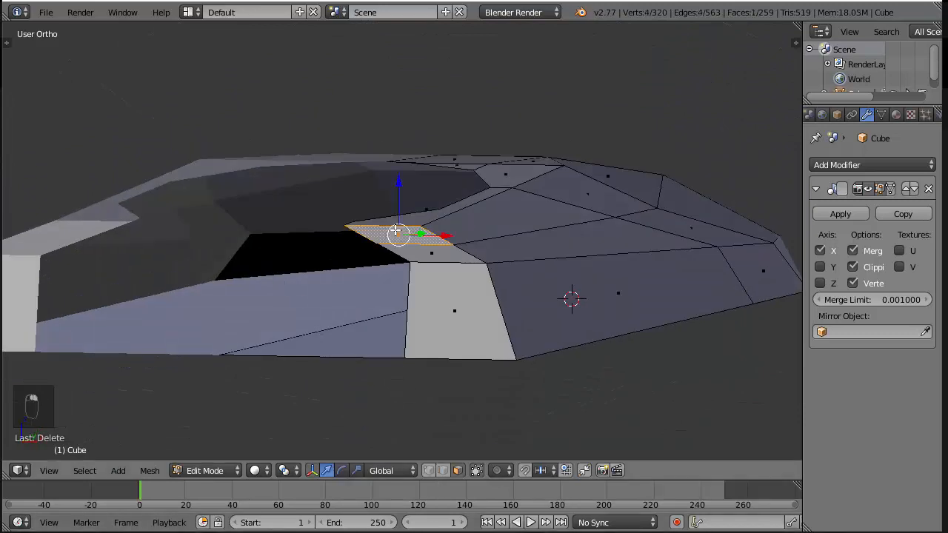
{"action": "right_click", "coordinate": [371, 230]}
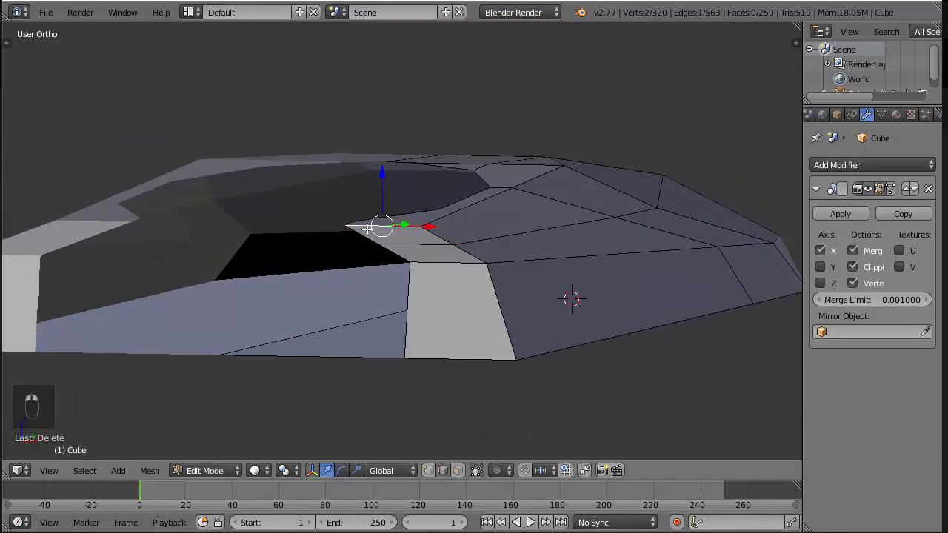
{"action": "right_click", "coordinate": [364, 236]}
{"action": "right_click", "coordinate": [398, 254], "text": "shift"}
{"action": "key", "text": "ctrl+z"}
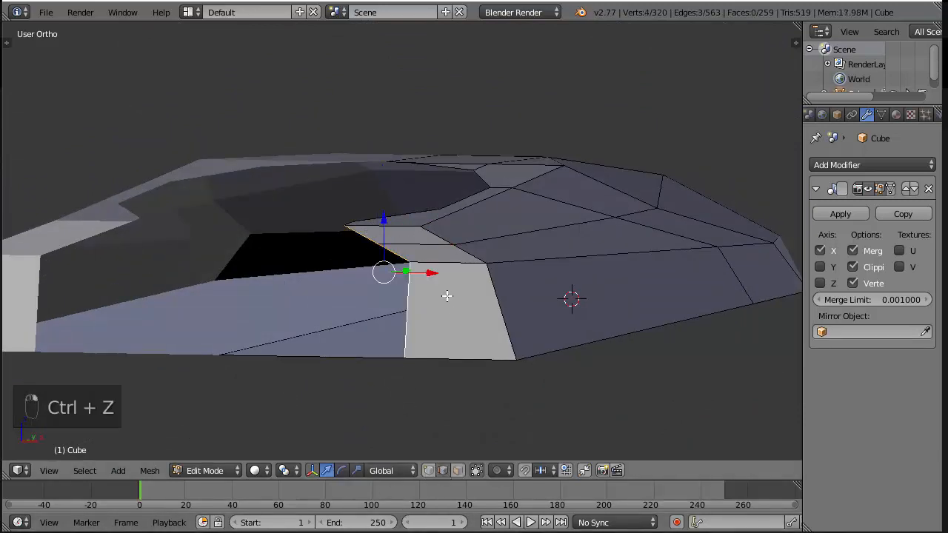
Try to straighten the selected inner edge vertices by scaling them to 0 along X
{"action": "key", "text": "s"}
{"action": "key", "text": "x"}
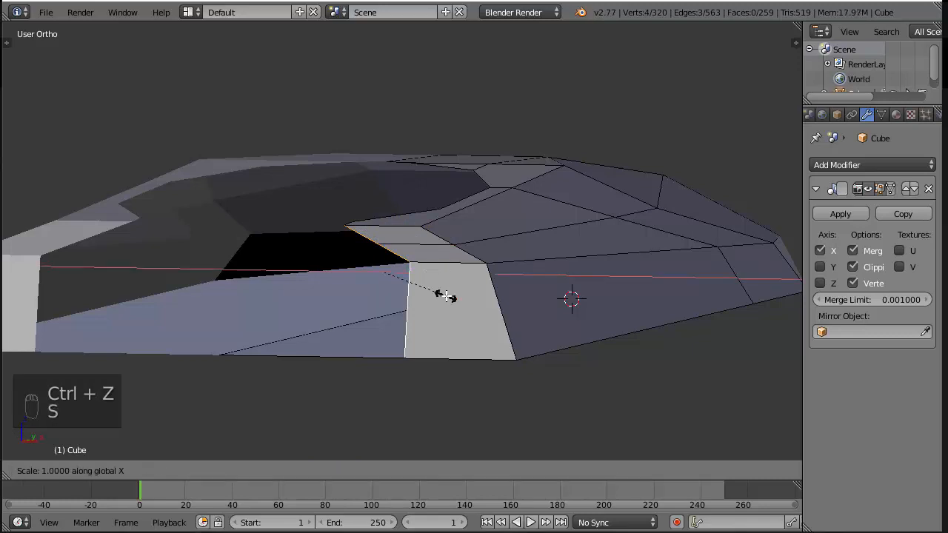
{"action": "key", "text": "KP_0"}
{"action": "key", "text": "KP_Enter"}
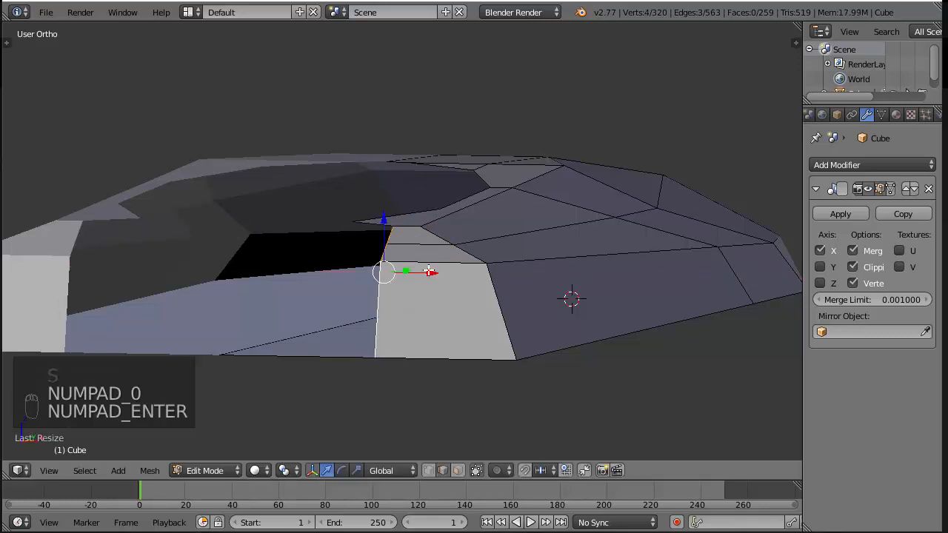
{"action": "middle_click_drag", "start_coordinate": [428, 271], "coordinate": [412, 254]}
{"action": "key", "text": "ctrl+z"}
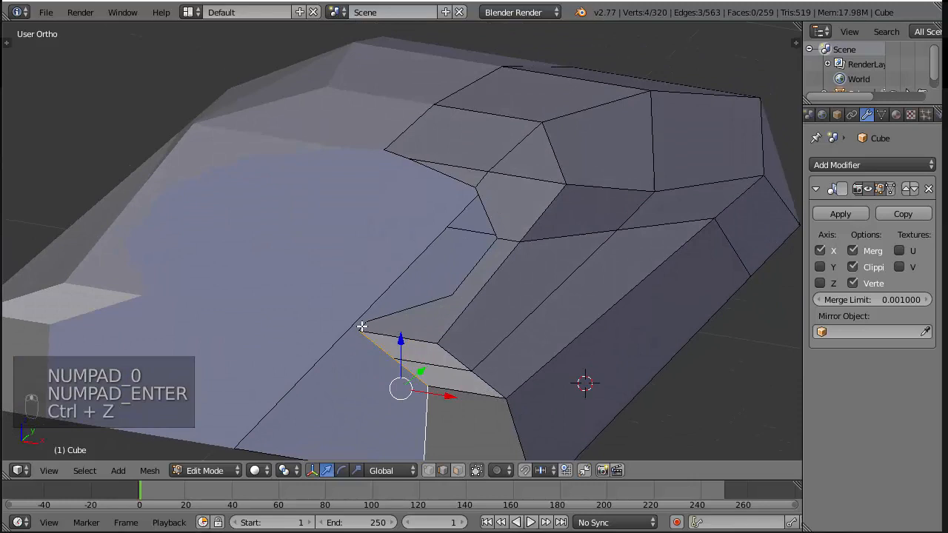
Add the adjacent vertex on the opening's edge to the selection and scale all five to 0 along X
{"action": "right_click", "coordinate": [361, 326], "text": "shift"}
{"action": "key", "text": "s"}
{"action": "key", "text": "x"}
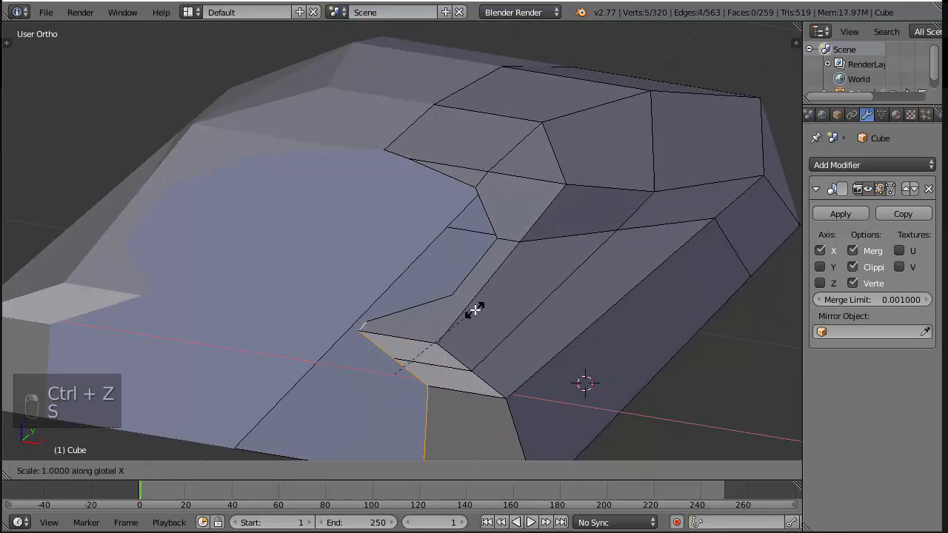
{"action": "key", "text": "KP_0"}
{"action": "key", "text": "KP_Enter"}
{"action": "middle_click_drag", "start_coordinate": [423, 330], "coordinate": [473, 316]}
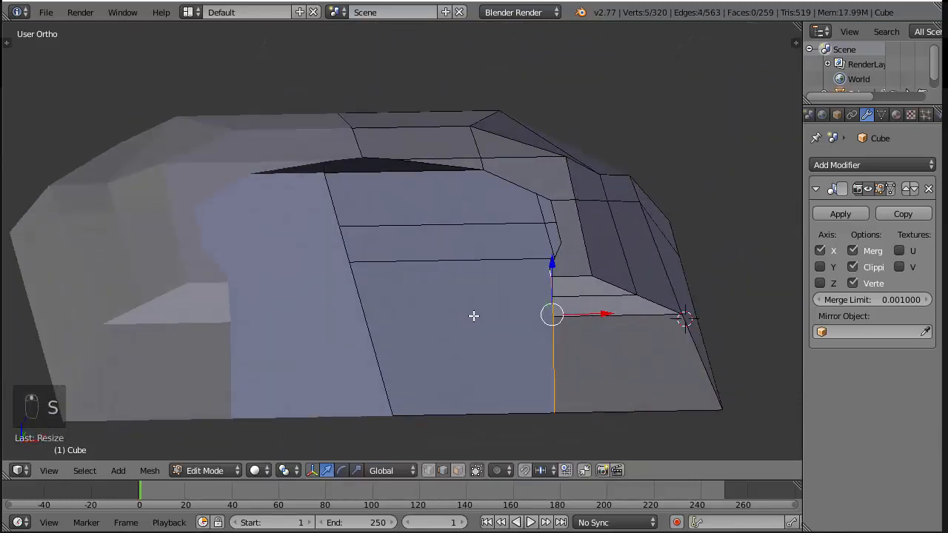
Delete the plate's underside face spanning the opening, together with its leftover loose edges
{"action": "left_click", "coordinate": [458, 470]}
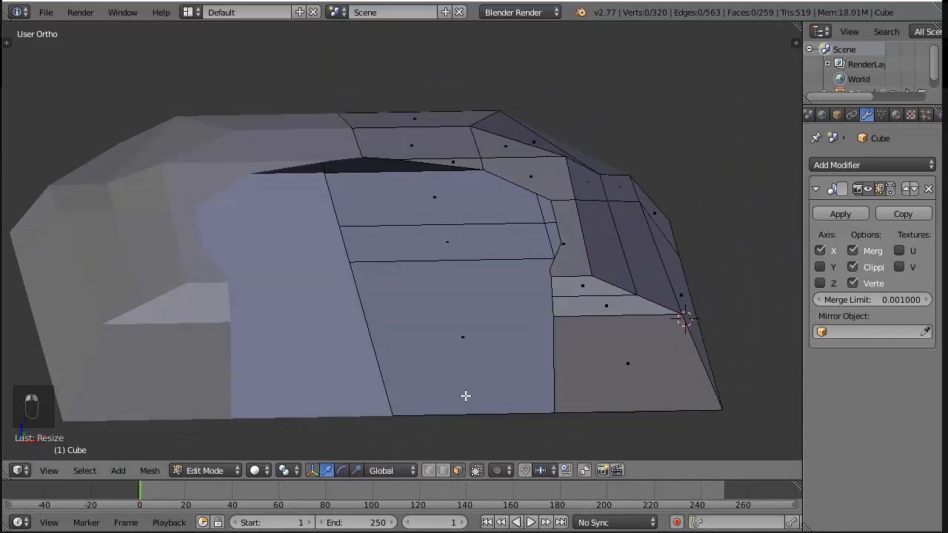
{"action": "right_click", "coordinate": [464, 396]}
{"action": "key", "text": "x"}
{"action": "left_click", "coordinate": [456, 397]}
{"action": "scroll", "coordinate": [482, 365], "scroll_direction": "down", "scroll_amount": 3}
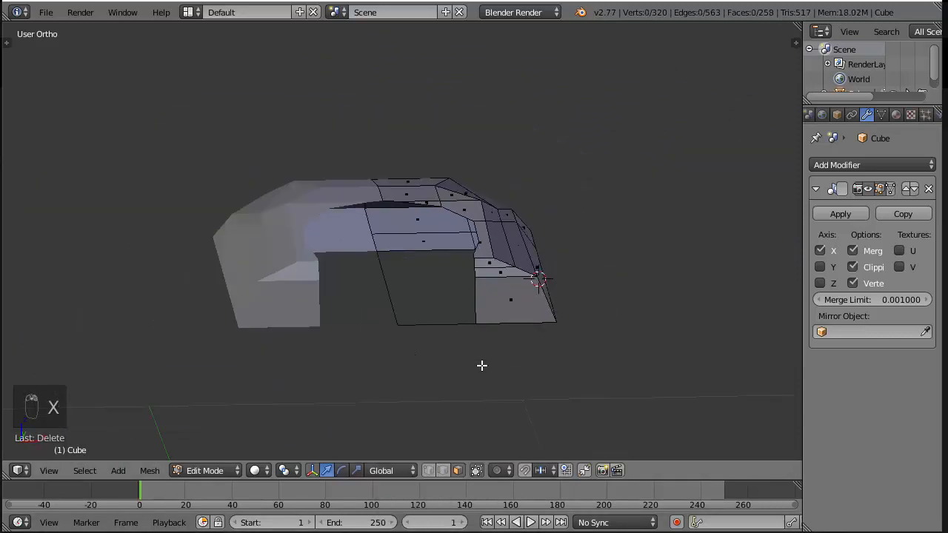
{"action": "middle_click_drag", "start_coordinate": [482, 364], "coordinate": [508, 285]}
{"action": "key", "text": "ctrl+z"}
{"action": "scroll", "coordinate": [507, 274], "scroll_direction": "up", "scroll_amount": 2}
{"action": "key", "text": "x"}
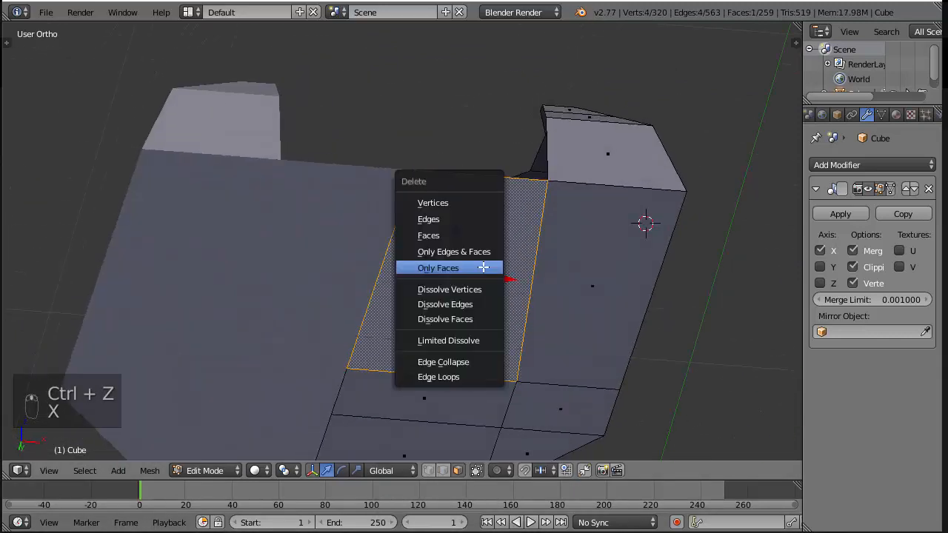
{"action": "left_click", "coordinate": [458, 236]}
Examine the cleared opening and the surrounding plate faces from above and from the front
{"action": "middle_click_drag", "start_coordinate": [427, 212], "coordinate": [442, 338]}
{"action": "scroll", "coordinate": [505, 357], "scroll_direction": "down", "scroll_amount": 3}
{"action": "scroll", "coordinate": [442, 338], "scroll_direction": "up", "scroll_amount": 6}
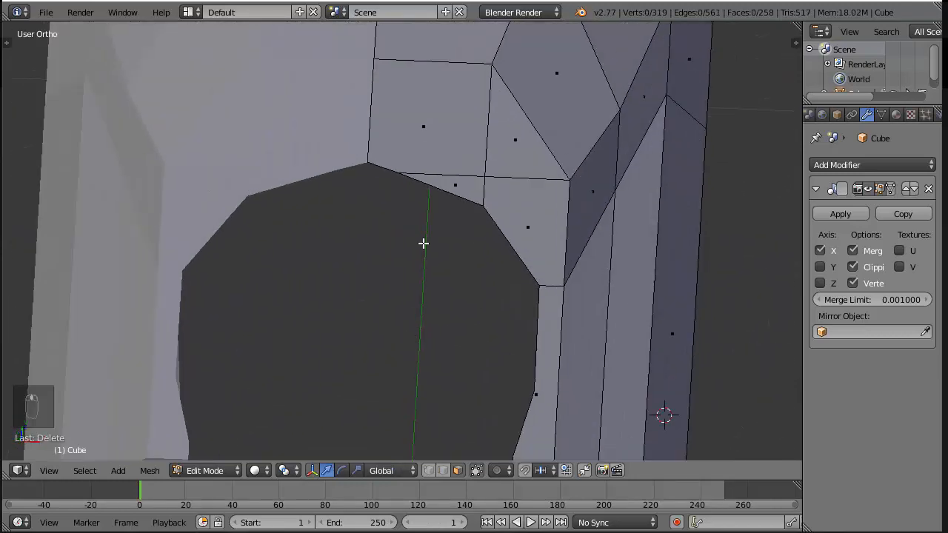
{"action": "middle_click_drag", "start_coordinate": [422, 243], "coordinate": [429, 339]}
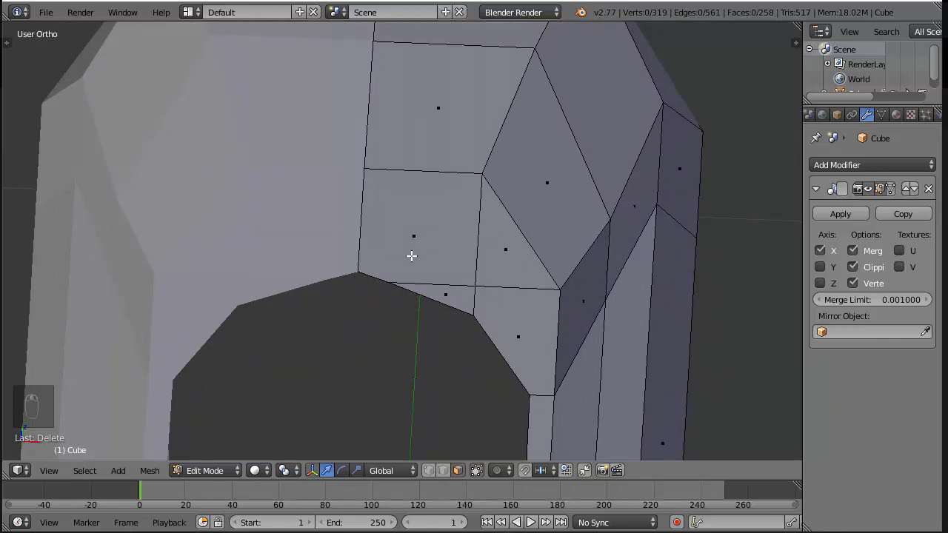
{"action": "scroll", "coordinate": [431, 311], "scroll_direction": "down", "scroll_amount": 5}
{"action": "scroll", "coordinate": [440, 293], "scroll_direction": "up", "scroll_amount": 5}
{"action": "scroll", "coordinate": [441, 300], "scroll_direction": "down", "scroll_amount": 2}
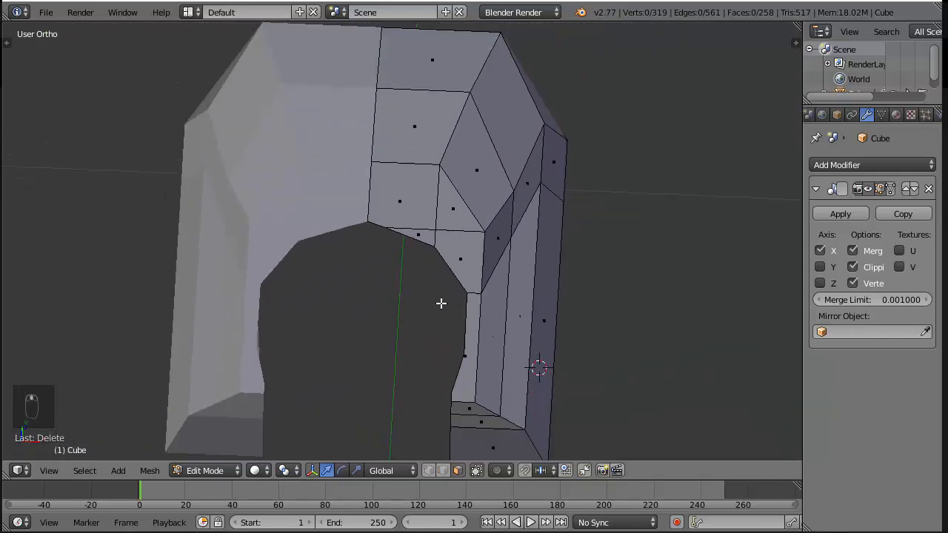
{"action": "middle_click_drag", "start_coordinate": [441, 304], "coordinate": [396, 263]}
{"action": "scroll", "coordinate": [416, 303], "scroll_direction": "up", "scroll_amount": 3}
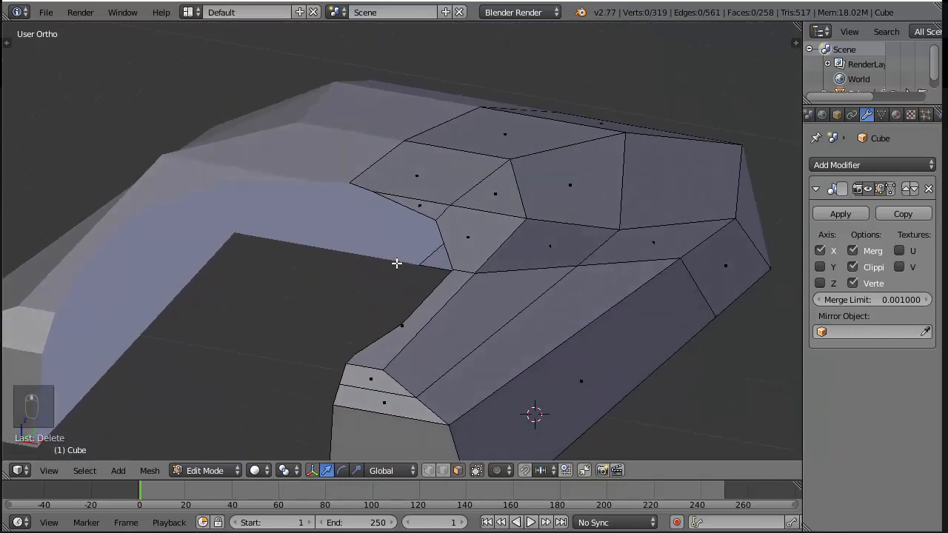
{"action": "scroll", "coordinate": [396, 263], "scroll_direction": "down", "scroll_amount": 1}
{"action": "scroll", "coordinate": [421, 315], "scroll_direction": "down", "scroll_amount": 1}
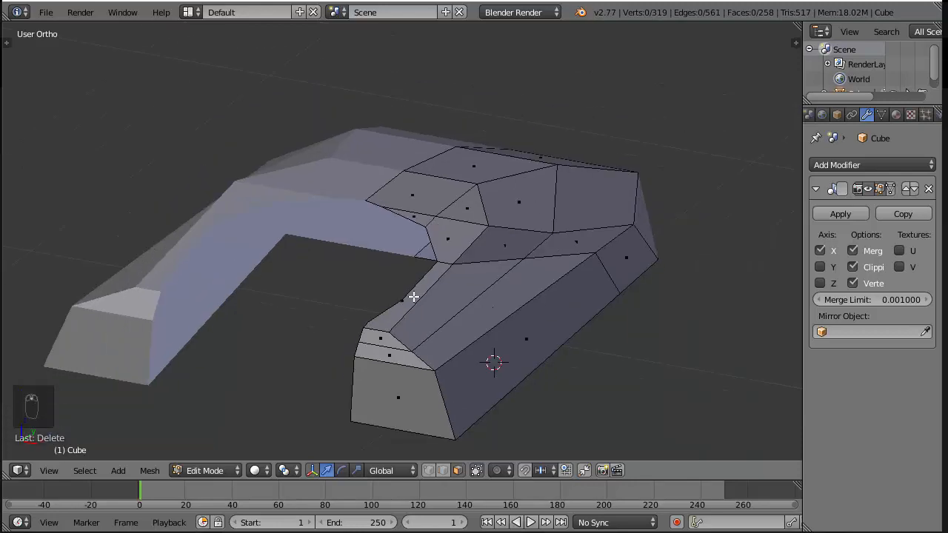
{"action": "key", "text": "Tab"}
{"action": "key", "text": "Tab"}
Switch to vertex selection and inspect the vertices along the opening's edge down to the arm's end
{"action": "scroll", "coordinate": [415, 282], "scroll_direction": "up", "scroll_amount": 2}
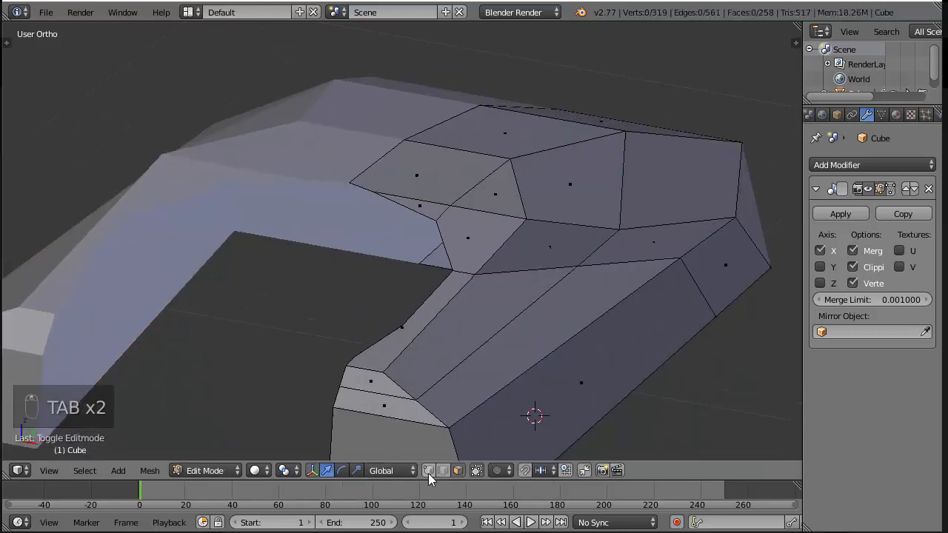
{"action": "scroll", "coordinate": [425, 390], "scroll_direction": "up", "scroll_amount": 1}
{"action": "scroll", "coordinate": [407, 311], "scroll_direction": "up", "scroll_amount": 2}
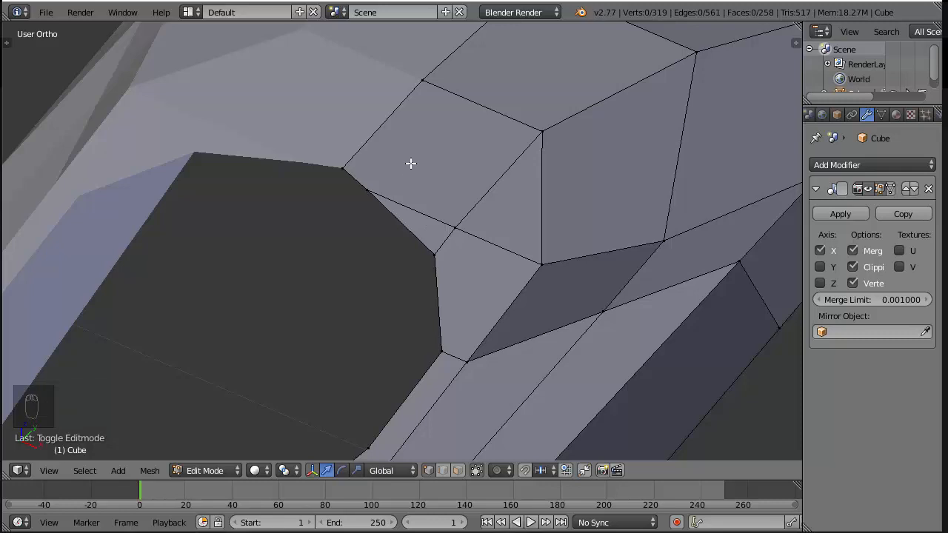
{"action": "scroll", "coordinate": [411, 163], "scroll_direction": "down", "scroll_amount": 4}
{"action": "scroll", "coordinate": [430, 211], "scroll_direction": "up", "scroll_amount": 2}
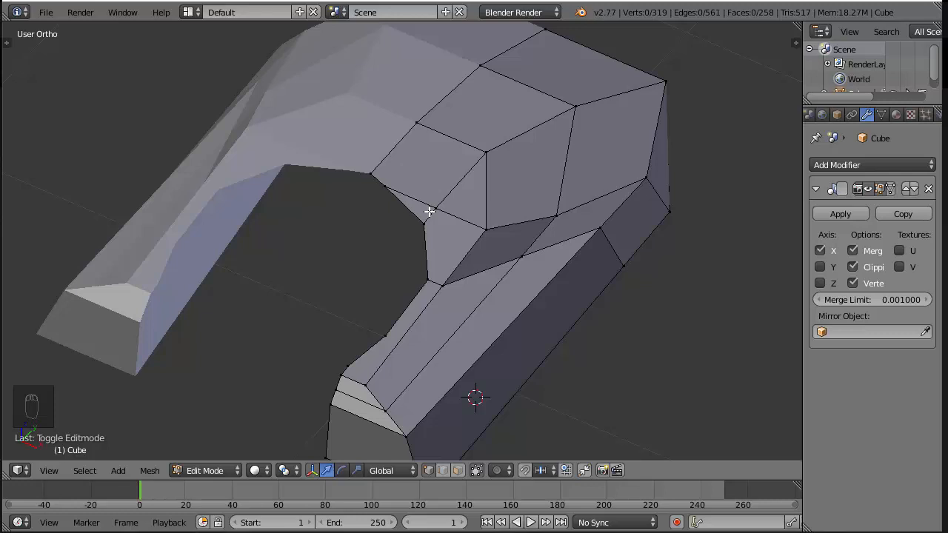
{"action": "middle_click_drag", "start_coordinate": [429, 211], "coordinate": [493, 174], "text": "shift"}
{"action": "scroll", "coordinate": [450, 222], "scroll_direction": "up", "scroll_amount": 2}
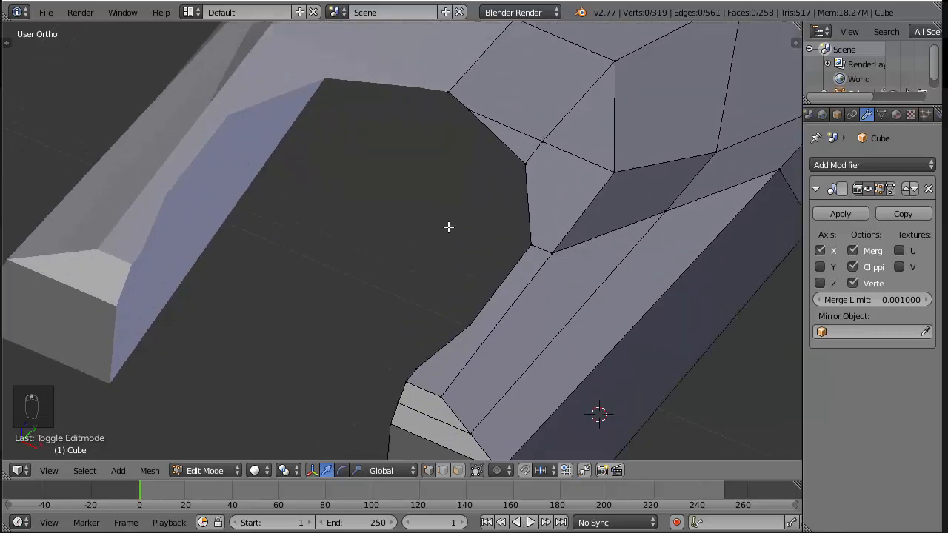
{"action": "middle_click_drag", "start_coordinate": [466, 292], "coordinate": [467, 185], "text": "shift"}
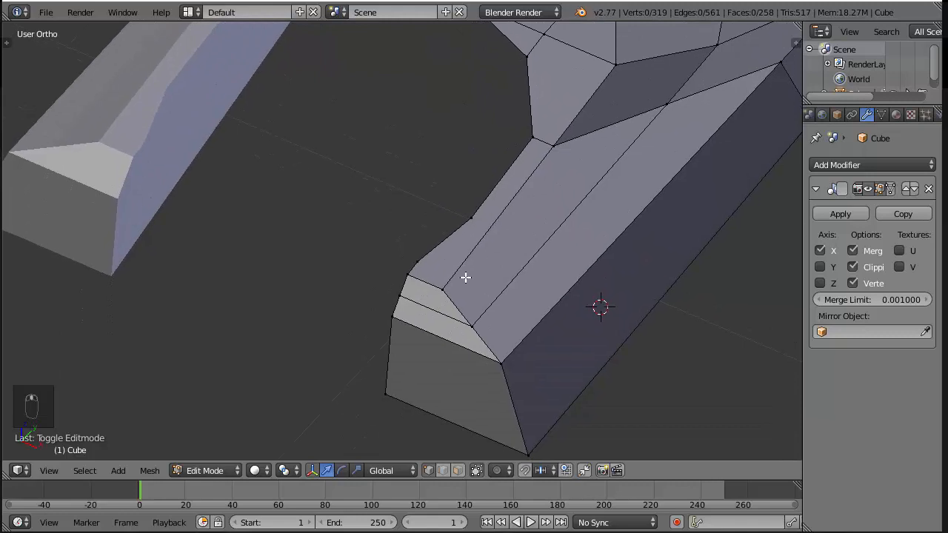
{"action": "key", "text": "ctrl+r"}
{"action": "right_click", "coordinate": [501, 239]}
{"action": "scroll", "coordinate": [469, 248], "scroll_direction": "up", "scroll_amount": 2}
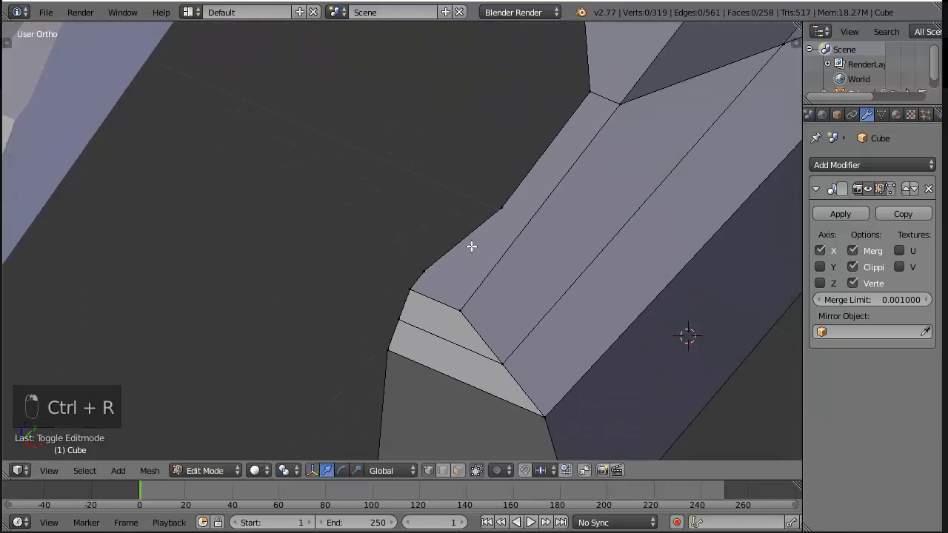
{"action": "middle_click_drag", "start_coordinate": [470, 247], "coordinate": [423, 269], "text": "shift"}
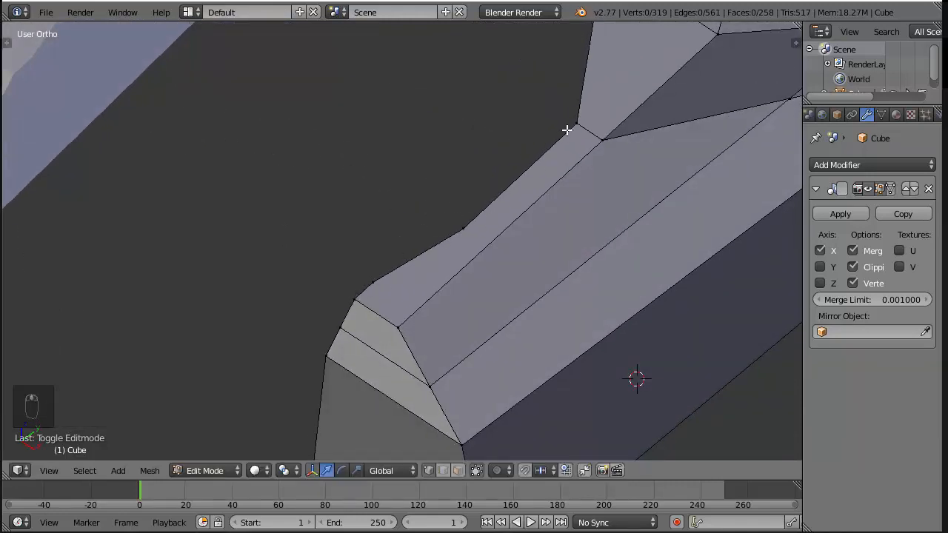
Try to move the middle vertex of the arm's inner top edge slightly along X
{"action": "middle_click_drag", "start_coordinate": [566, 130], "coordinate": [560, 152], "text": "shift"}
{"action": "right_click", "coordinate": [457, 251]}
{"action": "key", "text": "g"}
{"action": "key", "text": "y"}
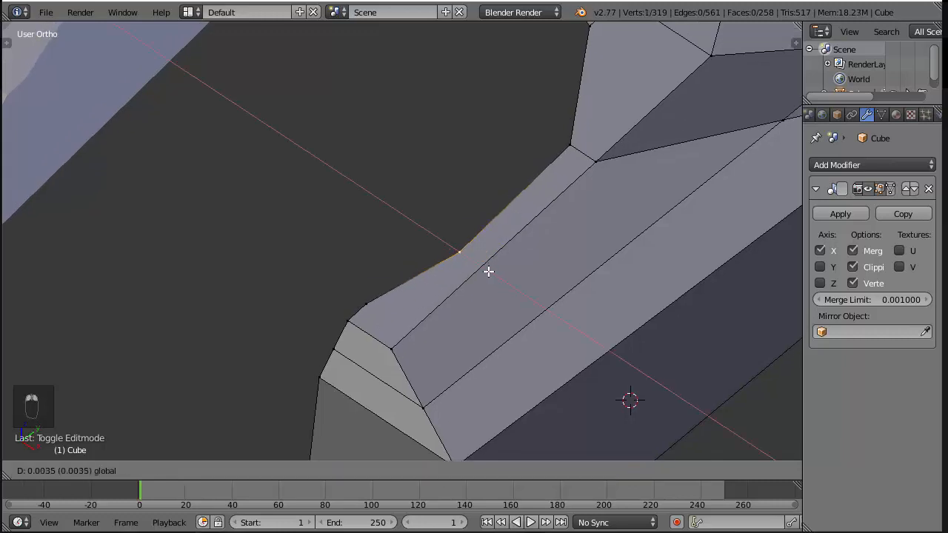
{"action": "left_click", "coordinate": [489, 274]}
{"action": "key", "text": "ctrl+z"}
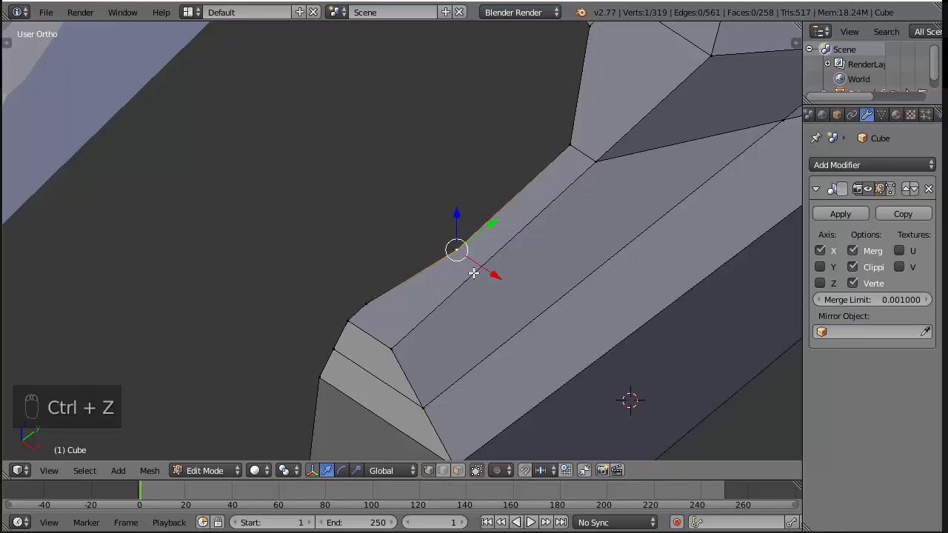
Try to bridge the recess in the arm's inner top edge with a new edge between its two outer vertices
{"action": "right_click", "coordinate": [363, 303]}
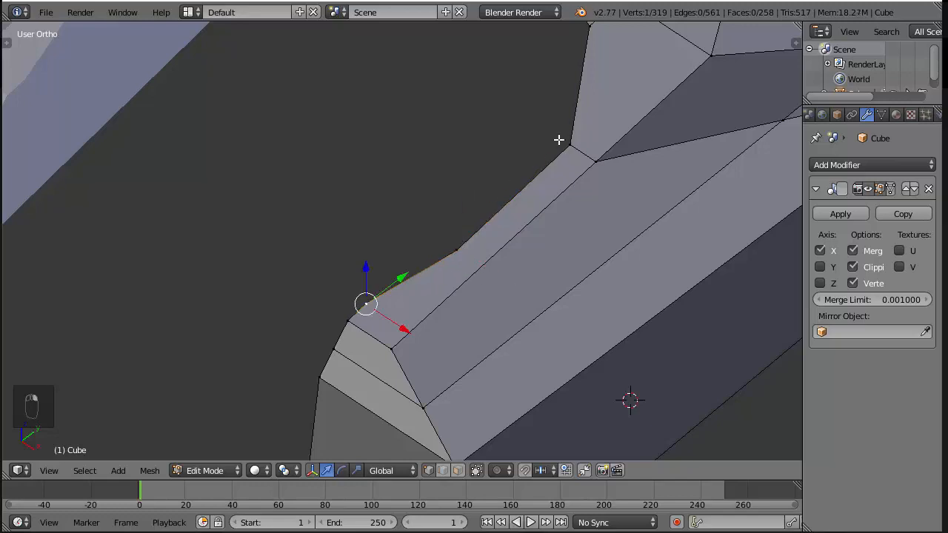
{"action": "key", "text": "ctrl+z"}
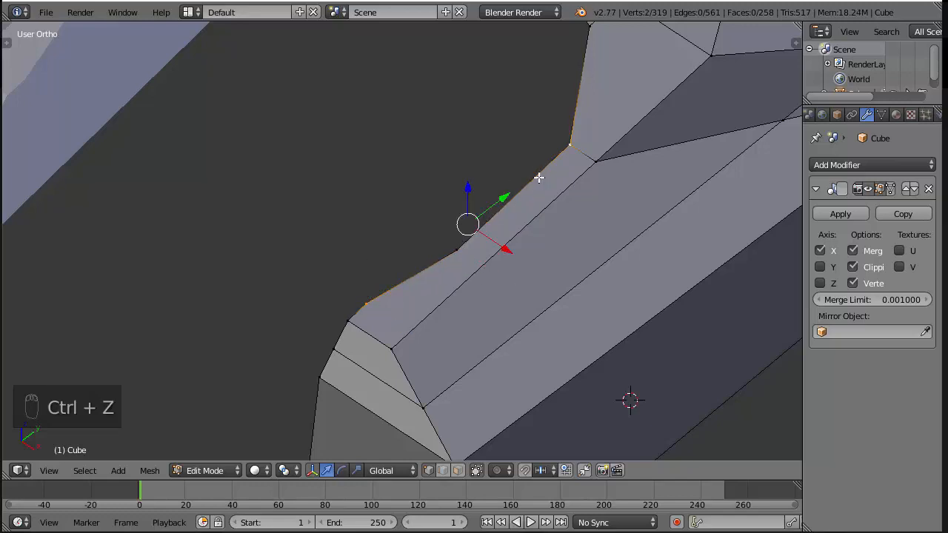
{"action": "key", "text": "f"}
{"action": "middle_click_drag", "start_coordinate": [603, 254], "coordinate": [454, 239]}
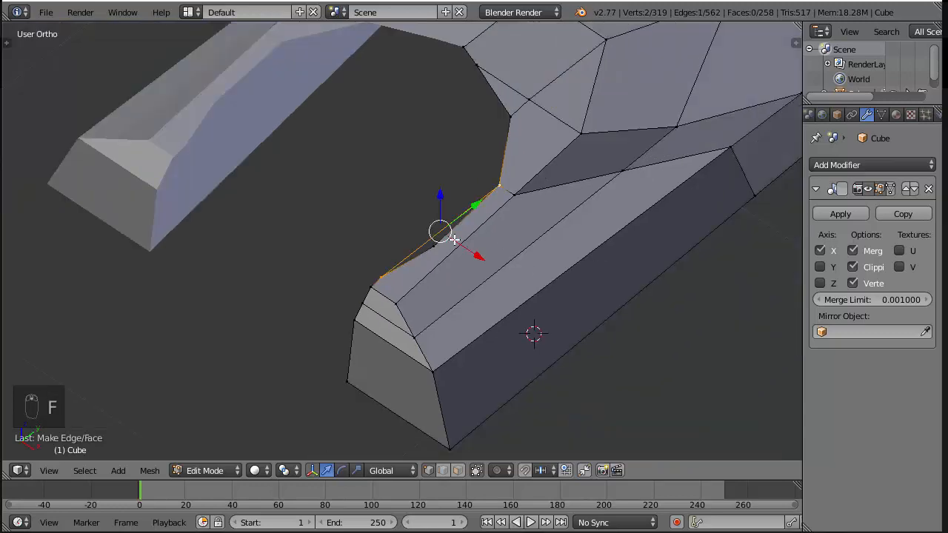
{"action": "key", "text": "ctrl+z"}
{"action": "middle_click_drag", "start_coordinate": [437, 193], "coordinate": [437, 237]}
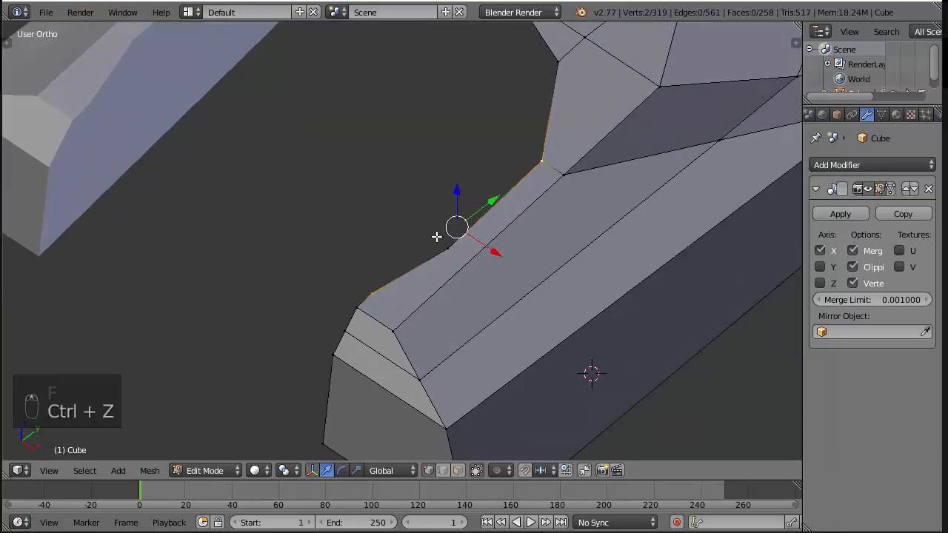
{"action": "key", "text": "a"}
Try a knife cut from the opening's vertex near the arm's end to the adjacent upper corner vertex
{"action": "mouse_move", "coordinate": [454, 292]}
{"action": "middle_mouse_down"}
{"action": "mouse_move", "coordinate": [481, 303]}
{"action": "mouse_move", "coordinate": [469, 292]}
{"action": "middle_mouse_up"}
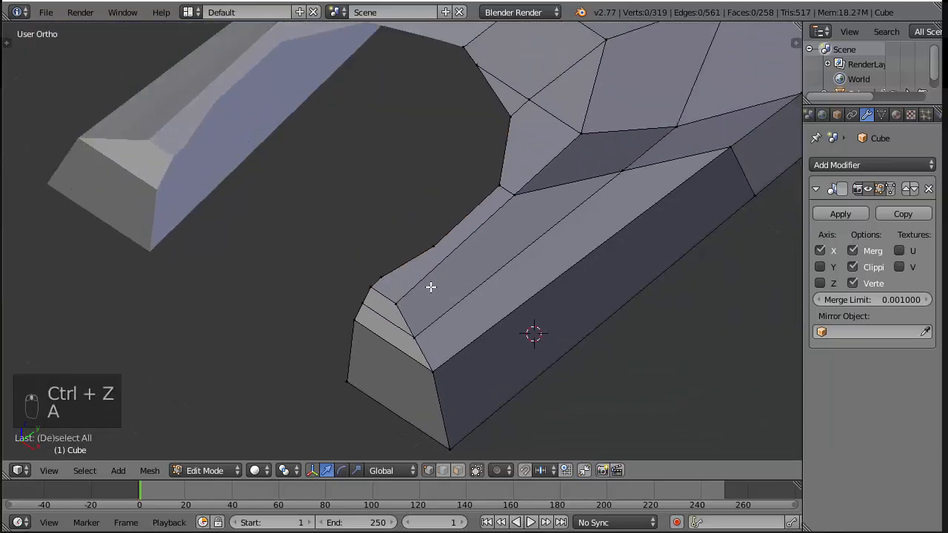
{"action": "key", "text": "k"}
{"action": "left_click", "coordinate": [383, 278]}
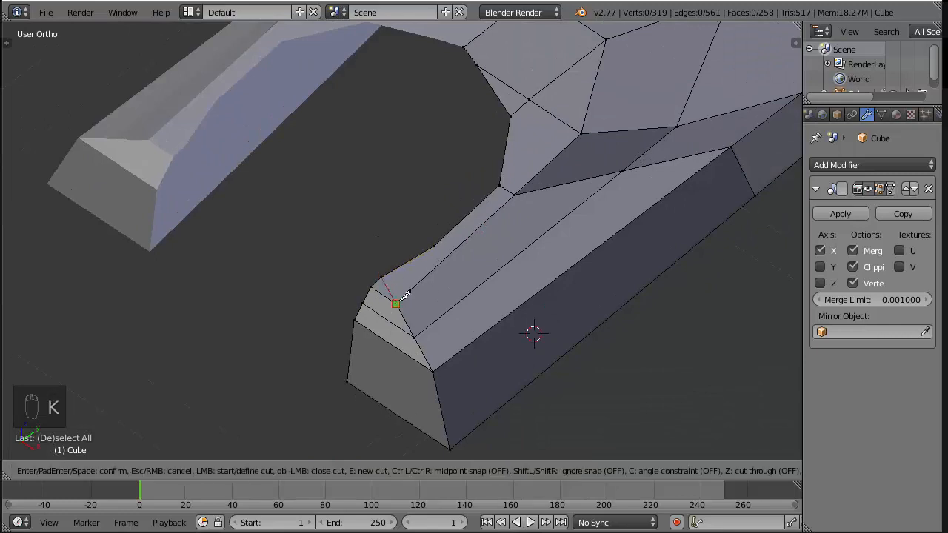
{"action": "left_click", "coordinate": [405, 294]}
{"action": "key", "text": "Return"}
{"action": "key", "text": "ctrl+z"}
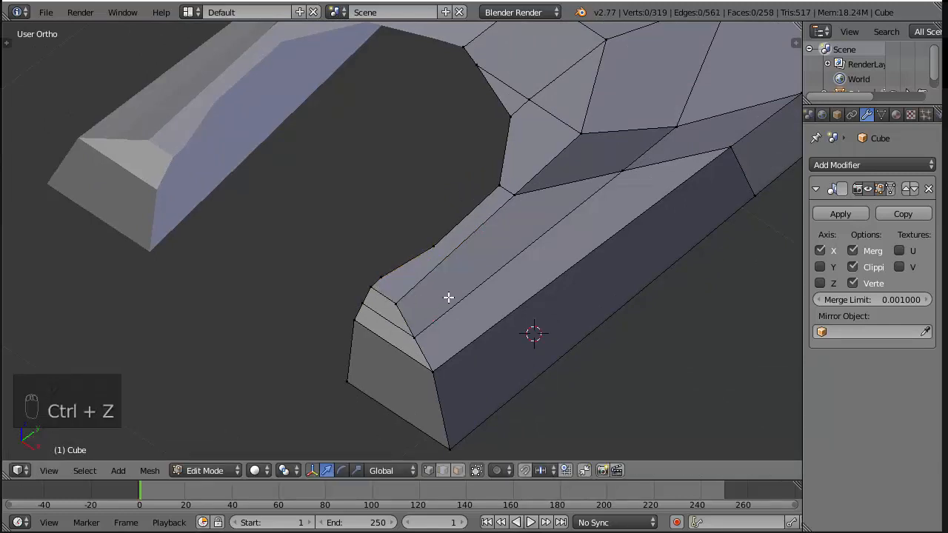
Try a loop cut across the plate's arm in the right view, slid towards the arm's end
{"action": "key", "text": "KP_3"}
{"action": "key", "text": "ctrl+r"}
{"action": "left_click", "coordinate": [400, 159]}
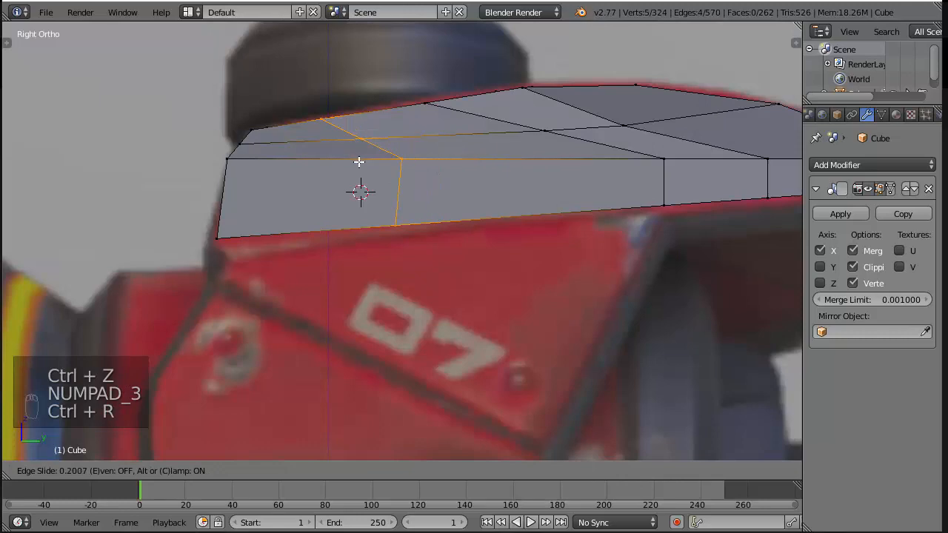
{"action": "left_click", "coordinate": [309, 161]}
{"action": "middle_click_drag", "start_coordinate": [309, 162], "coordinate": [377, 326]}
{"action": "scroll", "coordinate": [377, 326], "scroll_direction": "up", "scroll_amount": 1}
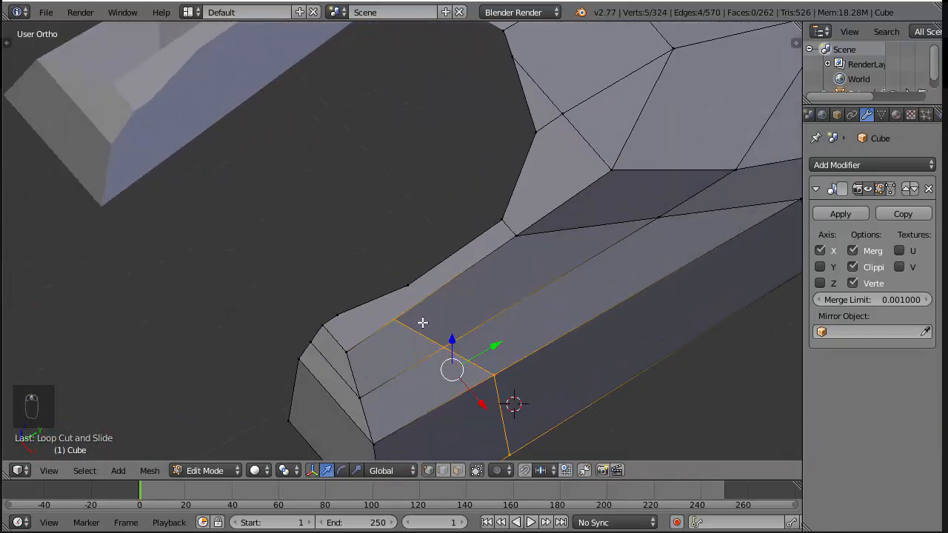
{"action": "key", "text": "ctrl+z"}
Loop cut the arm close to its end and knife the loop's inner end to the adjacent vertex on the opening's edge
{"action": "key", "text": "ctrl+r"}
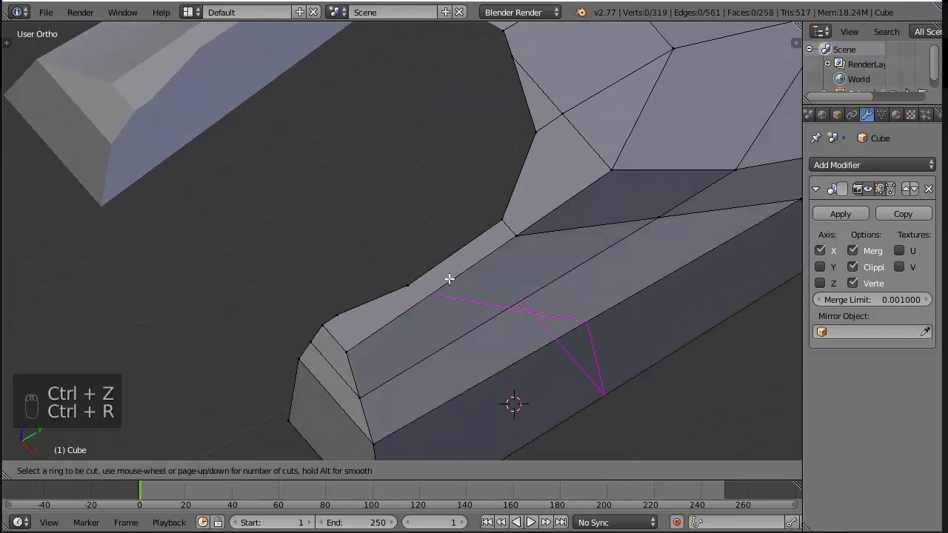
{"action": "left_click", "coordinate": [449, 277]}
{"action": "left_click", "coordinate": [381, 315]}
{"action": "key", "text": "a"}
{"action": "key", "text": "k"}
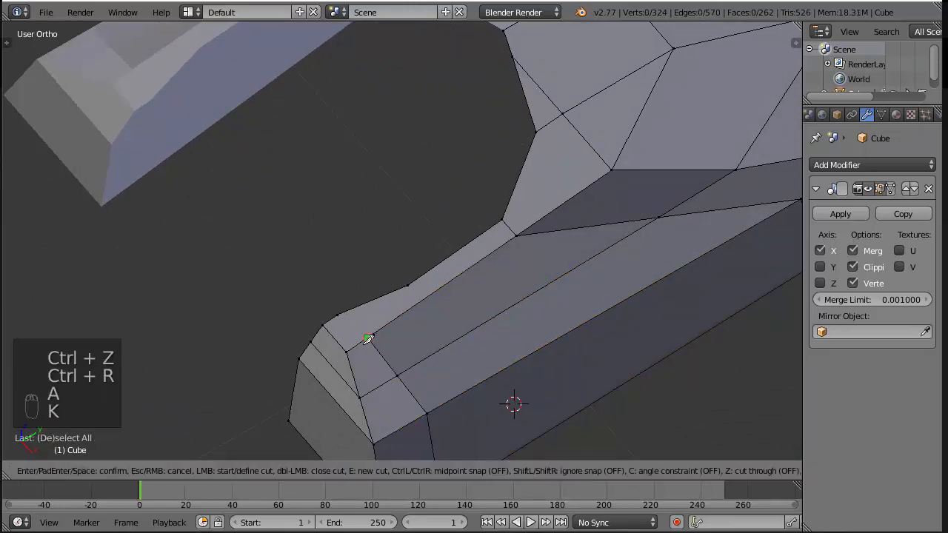
{"action": "left_click", "coordinate": [368, 338]}
{"action": "left_click", "coordinate": [338, 314]}
{"action": "key", "text": "Return"}
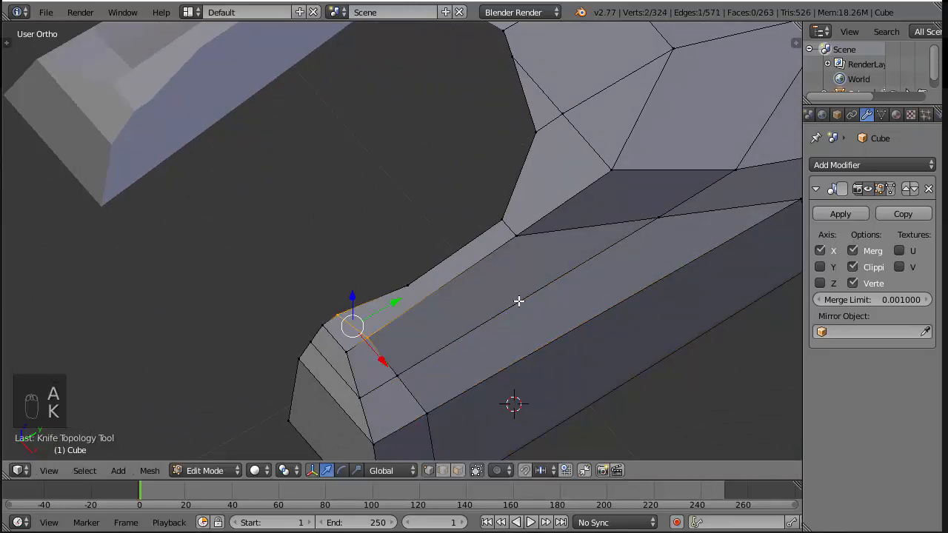
Loop cut the arm again around its middle and knife the loop's inner end to the vertex at the dip in the opening's edge
{"action": "key", "text": "a"}
{"action": "key", "text": "ctrl+r"}
{"action": "left_click", "coordinate": [478, 297]}
{"action": "left_click", "coordinate": [453, 306]}
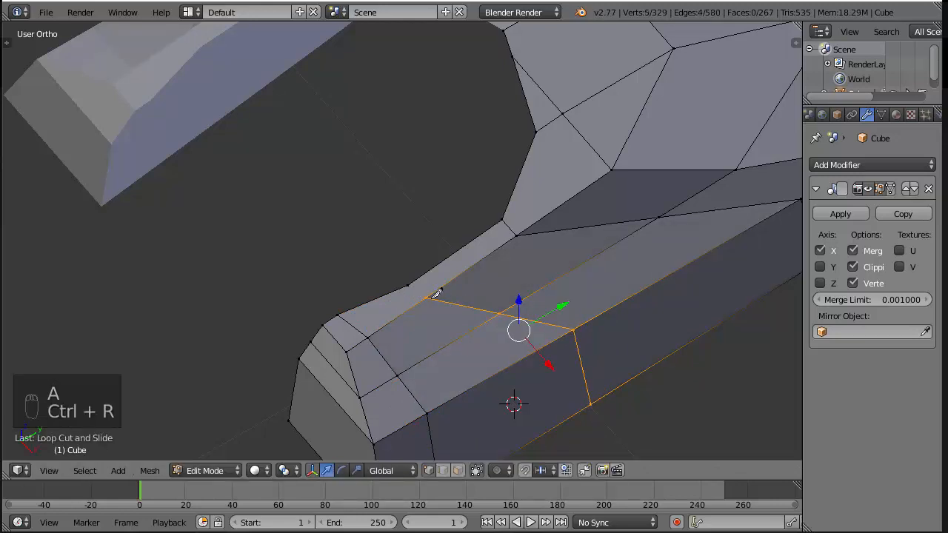
{"action": "key", "text": "k"}
{"action": "left_click", "coordinate": [430, 297]}
{"action": "left_click", "coordinate": [407, 286]}
{"action": "key", "text": "Return"}
{"action": "scroll", "coordinate": [417, 291], "scroll_direction": "down", "scroll_amount": 4}
{"action": "key", "text": "a"}
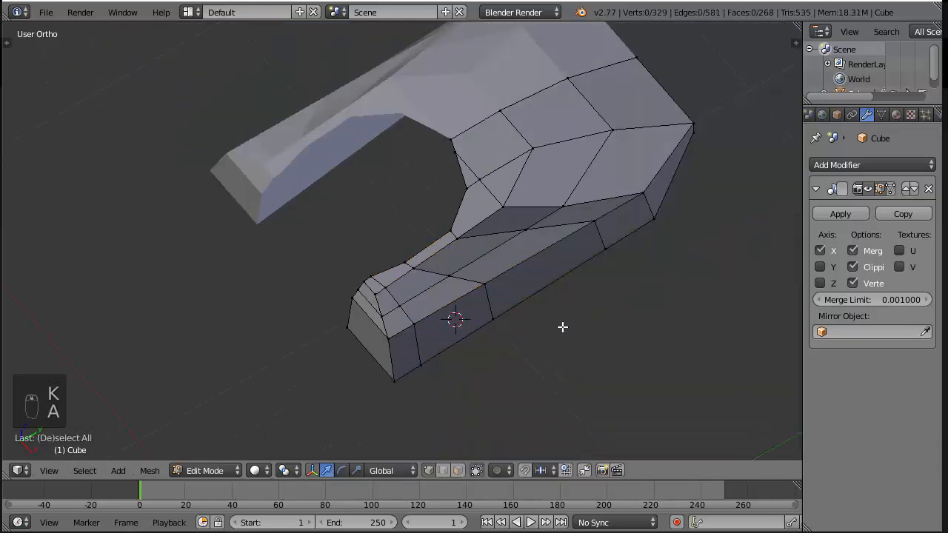
Add a loop cut beside the plate's mirror centre line and extend it with a knife cut to the nearby vertex on the opening's edge
{"action": "middle_click_drag", "start_coordinate": [562, 327], "coordinate": [522, 236]}
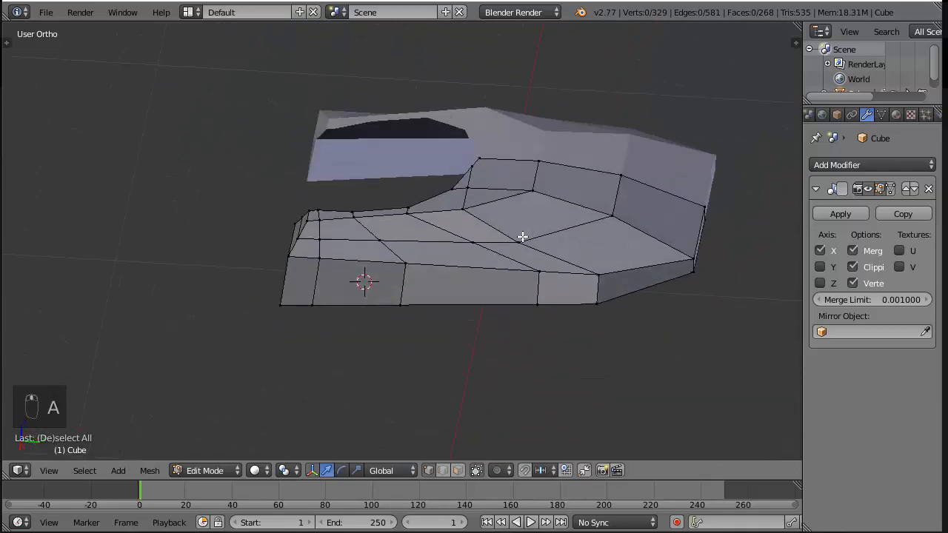
{"action": "scroll", "coordinate": [522, 237], "scroll_direction": "up", "scroll_amount": 3}
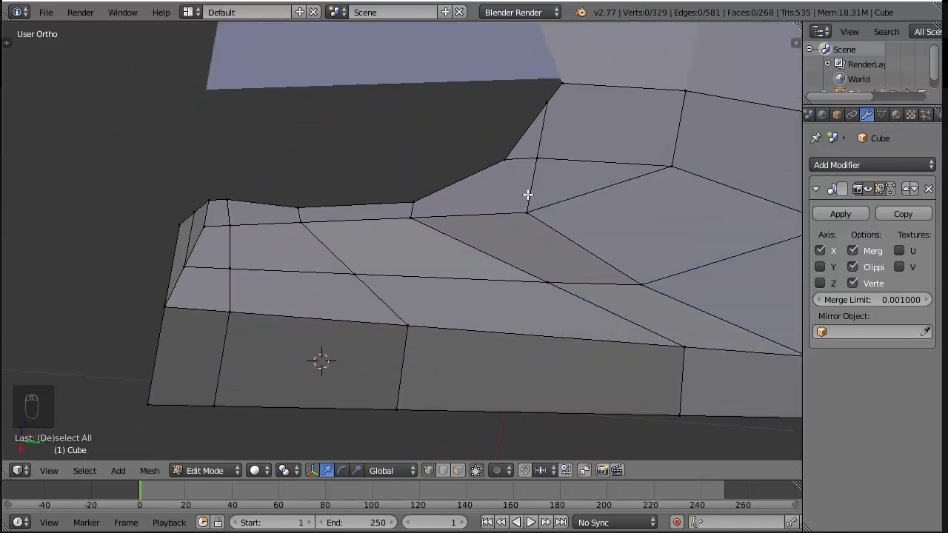
{"action": "scroll", "coordinate": [527, 194], "scroll_direction": "down", "scroll_amount": 5}
{"action": "key", "text": "ctrl+r"}
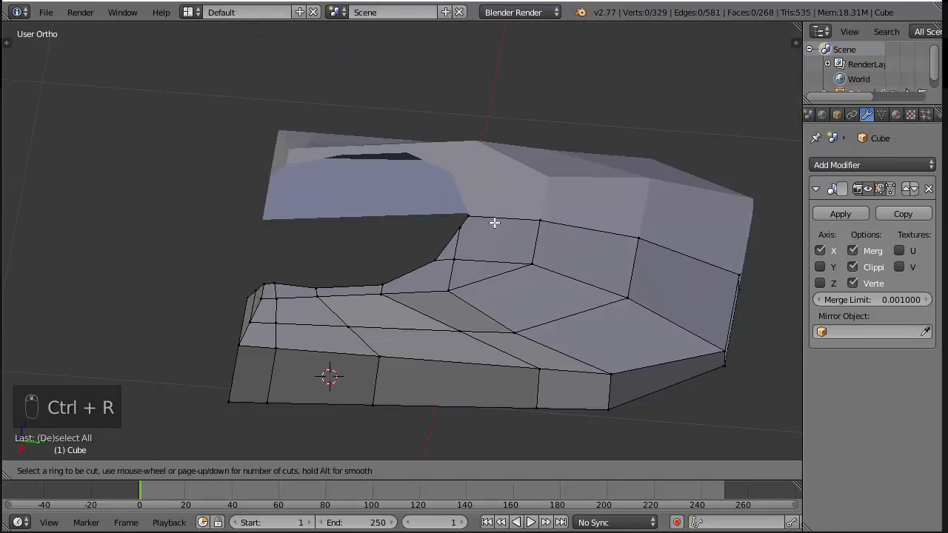
{"action": "left_click", "coordinate": [524, 249]}
{"action": "left_click", "coordinate": [537, 233]}
{"action": "scroll", "coordinate": [537, 233], "scroll_direction": "up", "scroll_amount": 2}
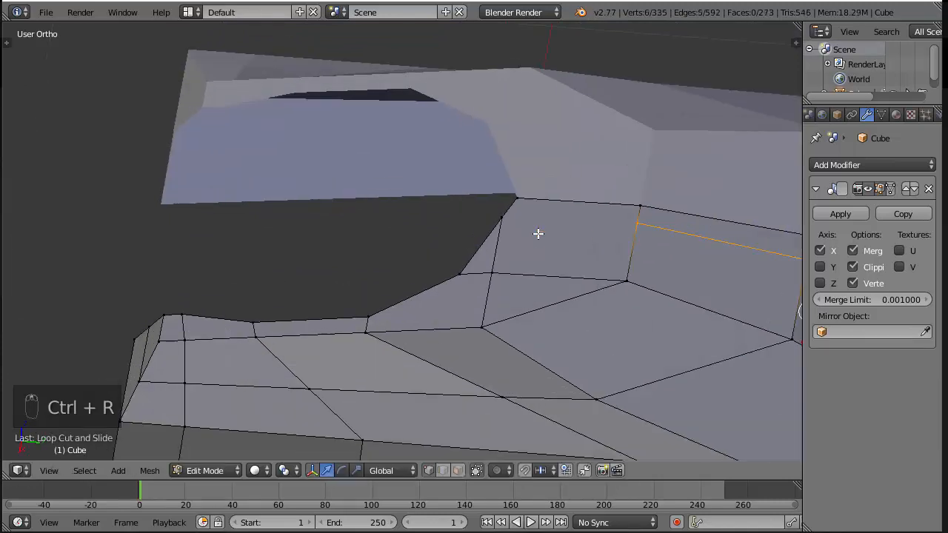
{"action": "key", "text": "k"}
{"action": "left_click", "coordinate": [501, 217]}
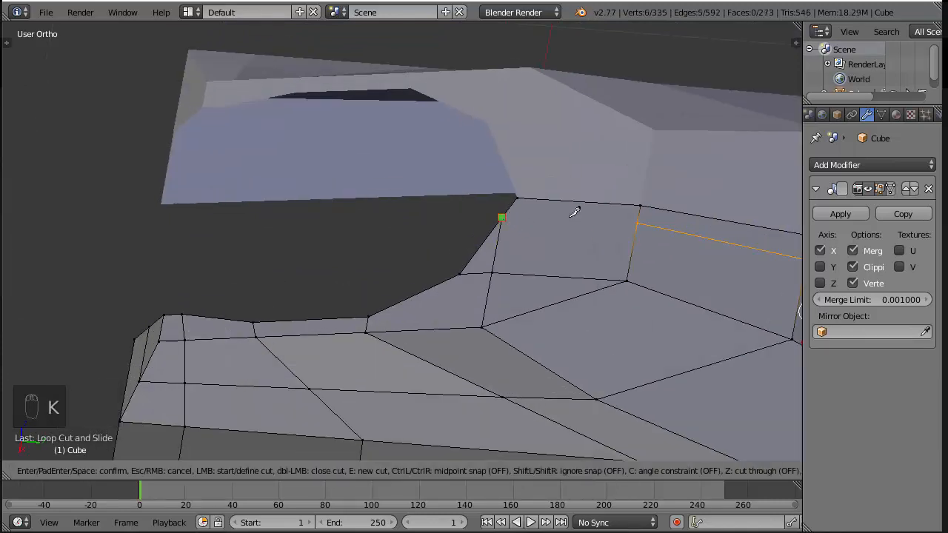
{"action": "left_click", "coordinate": [638, 213]}
{"action": "key", "text": "Return"}
Examine the plate's new edge loops from below, from the side and close up around the opening
{"action": "scroll", "coordinate": [631, 245], "scroll_direction": "down", "scroll_amount": 4}
{"action": "middle_click_drag", "start_coordinate": [617, 317], "coordinate": [608, 296]}
{"action": "middle_click_drag", "start_coordinate": [521, 224], "coordinate": [519, 205]}
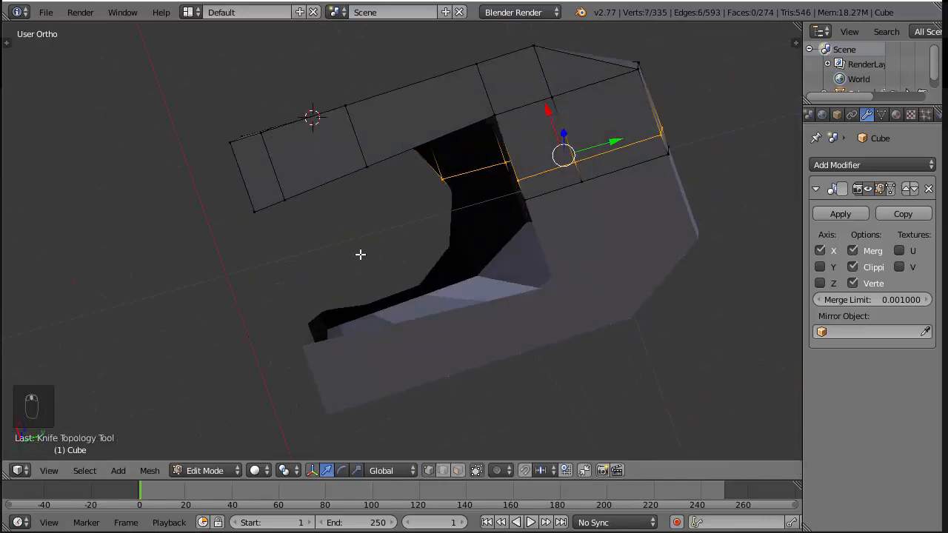
{"action": "middle_click_drag", "start_coordinate": [387, 174], "coordinate": [584, 275]}
{"action": "middle_click_drag", "start_coordinate": [340, 176], "coordinate": [355, 349]}
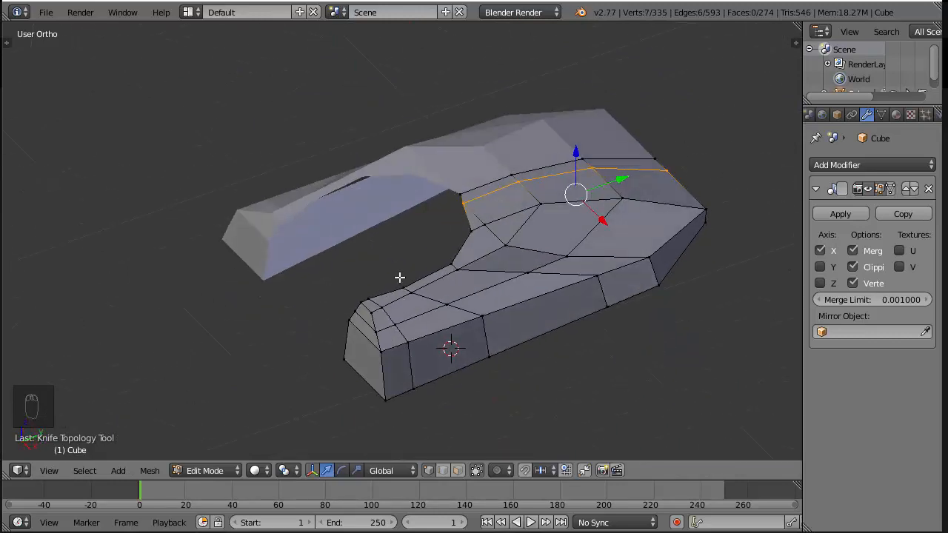
{"action": "scroll", "coordinate": [622, 153], "scroll_direction": "up", "scroll_amount": 3}
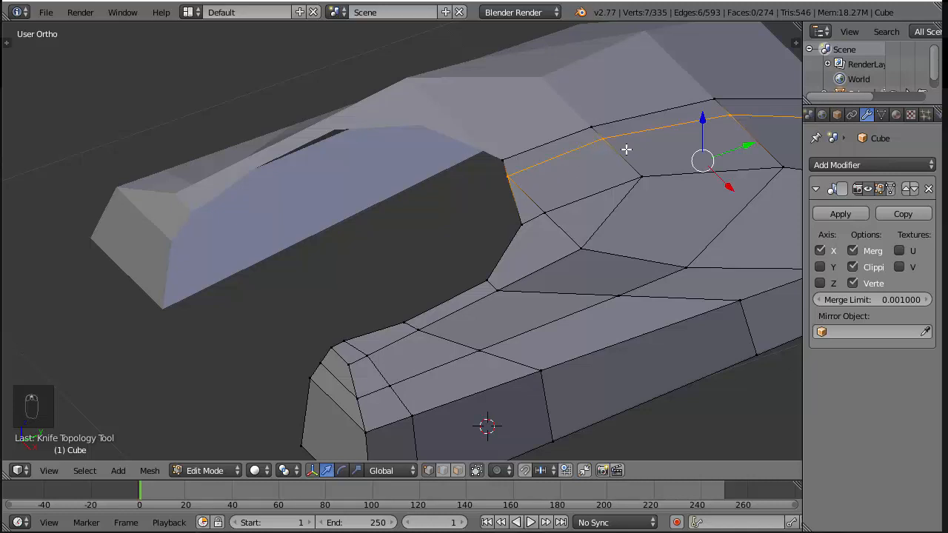
{"action": "scroll", "coordinate": [625, 154], "scroll_direction": "down", "scroll_amount": 2}
{"action": "middle_click_drag", "start_coordinate": [648, 180], "coordinate": [445, 91]}
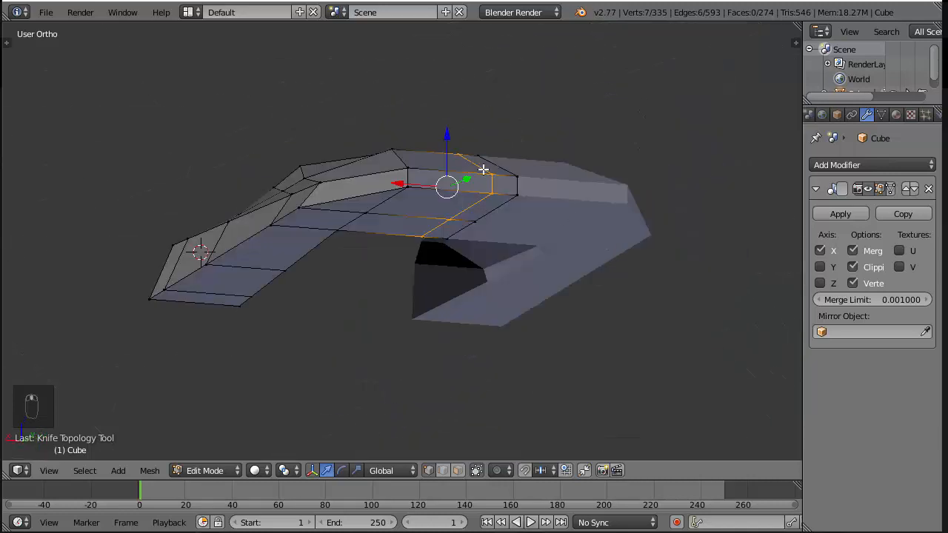
{"action": "middle_click_drag", "start_coordinate": [342, 105], "coordinate": [465, 185]}
{"action": "scroll", "coordinate": [504, 254], "scroll_direction": "up", "scroll_amount": 3}
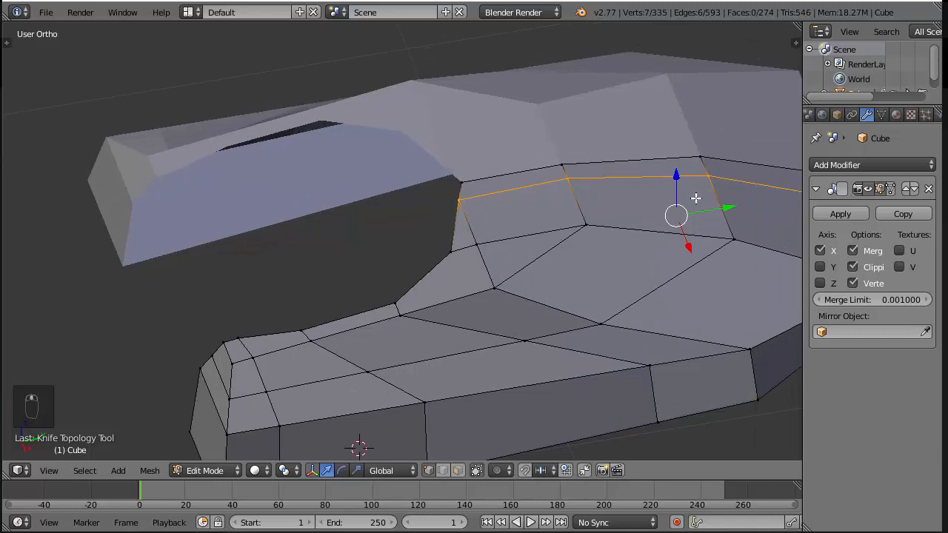
{"action": "middle_click_drag", "start_coordinate": [455, 237], "coordinate": [511, 230], "text": "shift"}
{"action": "key", "text": "a"}
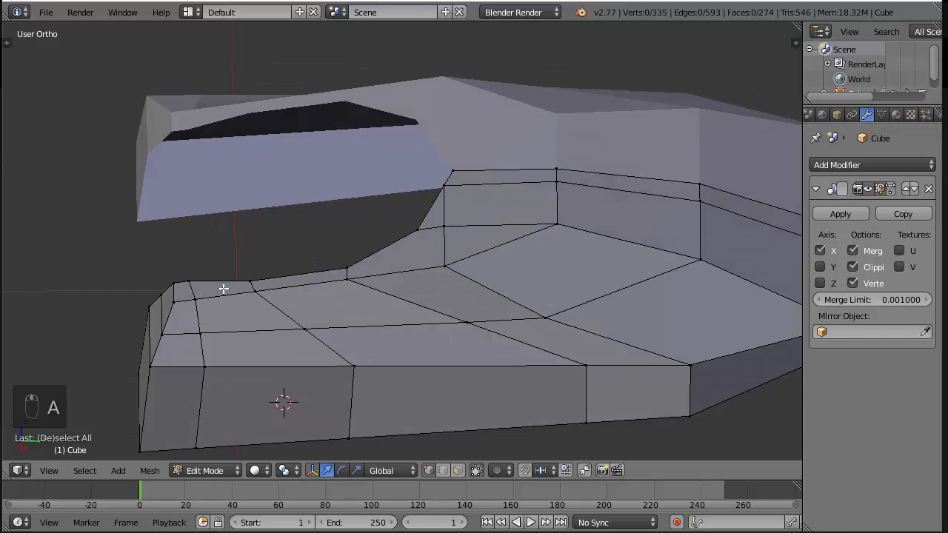
{"action": "scroll", "coordinate": [413, 264], "scroll_direction": "up", "scroll_amount": 2}
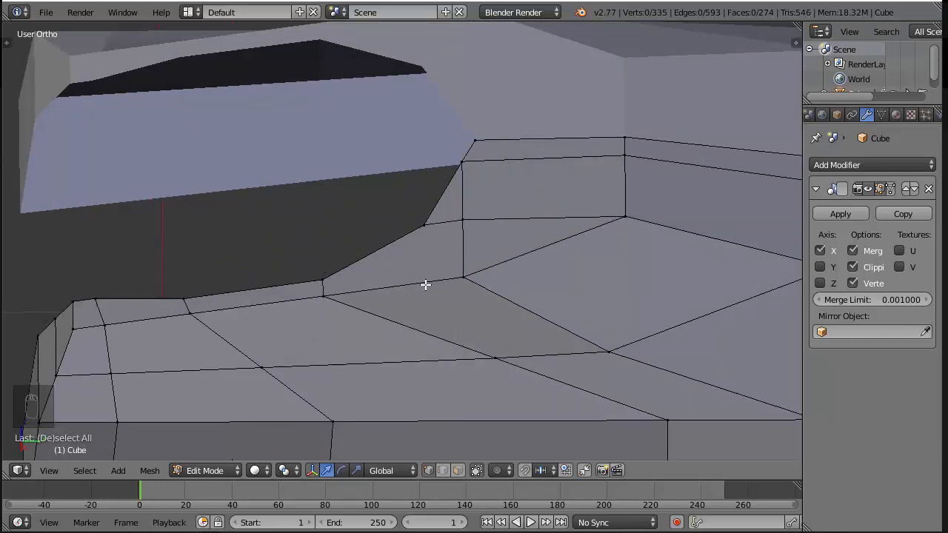
{"action": "scroll", "coordinate": [435, 287], "scroll_direction": "down", "scroll_amount": 2}
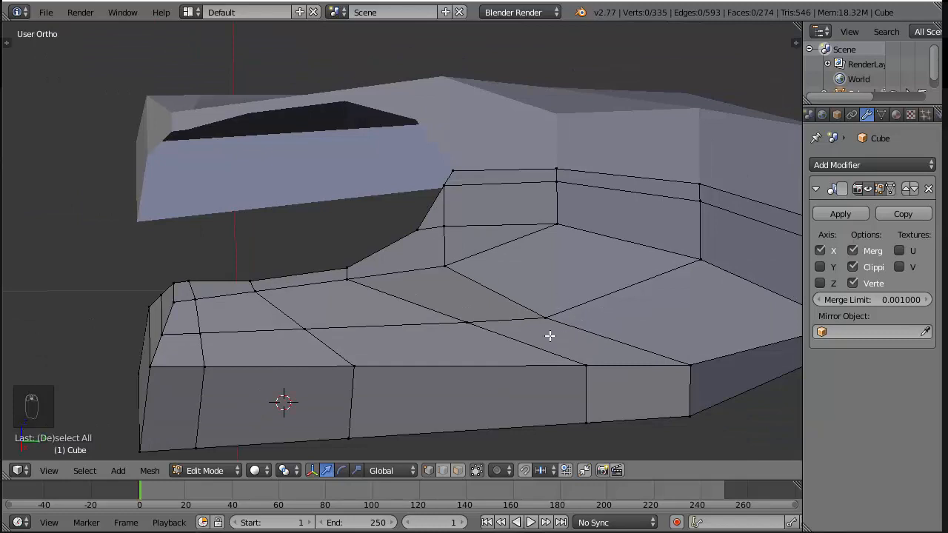
Try a loop cut through the narrow faces where the arm meets the plate's body
{"action": "key", "text": "ctrl+r"}
{"action": "left_click", "coordinate": [411, 265]}
{"action": "left_click", "coordinate": [554, 318]}
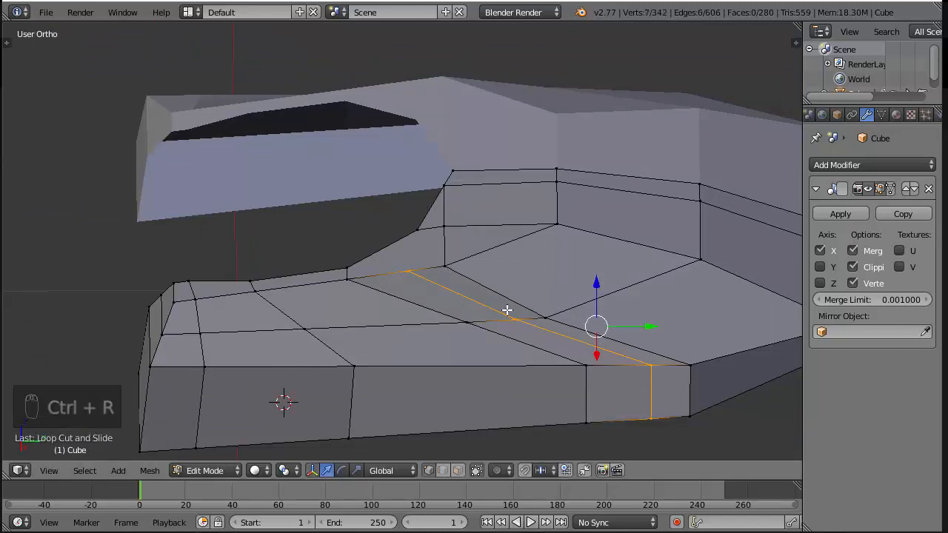
{"action": "key", "text": "ctrl+z"}
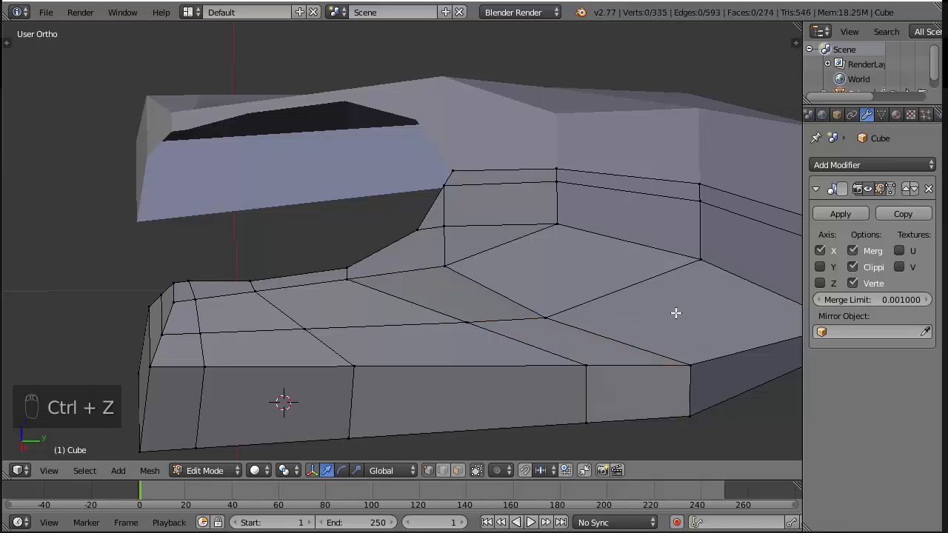
Loop cut the middle of the wide top faces behind the opening and knife the loop's end to the opening's side vertex
{"action": "key", "text": "ctrl+r"}
{"action": "left_click", "coordinate": [490, 251]}
{"action": "left_click", "coordinate": [490, 251]}
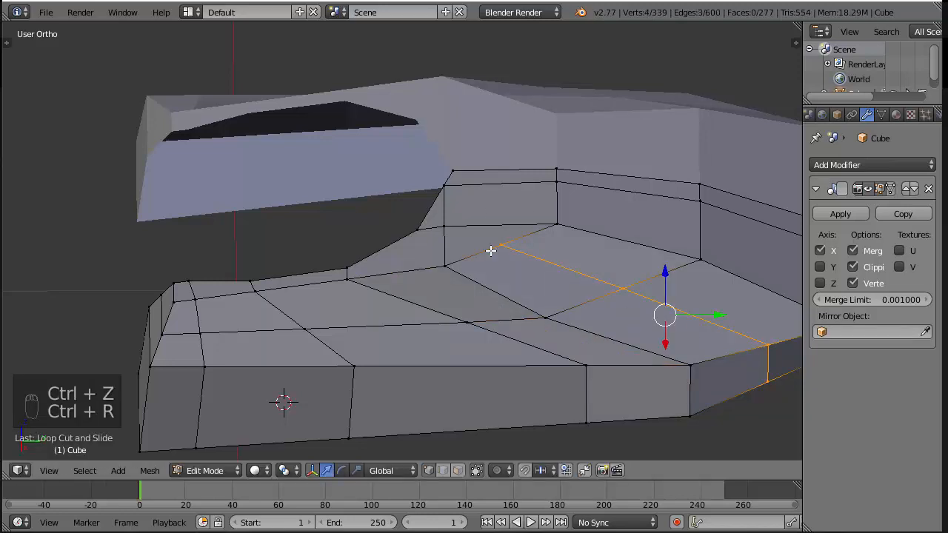
{"action": "key", "text": "k"}
{"action": "left_click", "coordinate": [507, 244]}
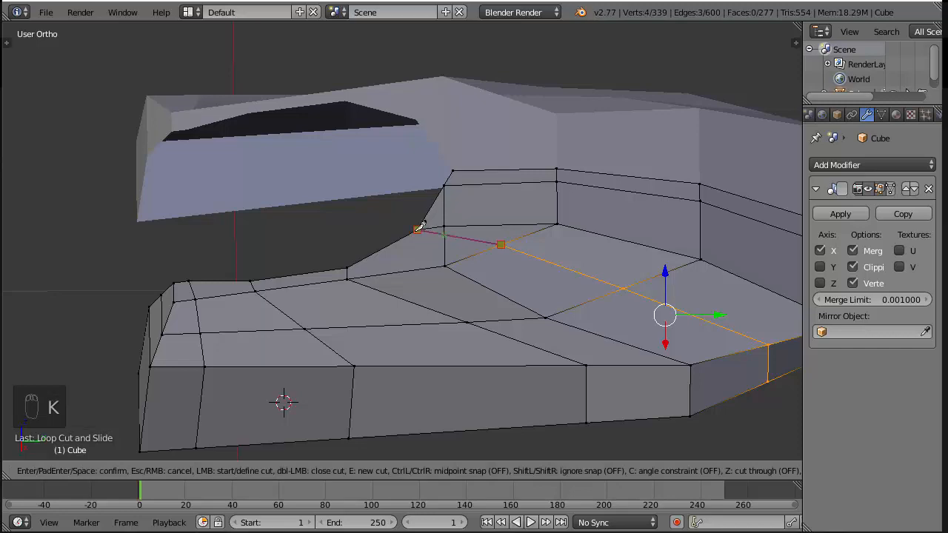
{"action": "key", "text": "Return"}
{"action": "key", "text": "a"}
Check the plate's topology around the opening, both on its own and together with the rest of the hammer
{"action": "middle_click_drag", "start_coordinate": [414, 229], "coordinate": [436, 245]}
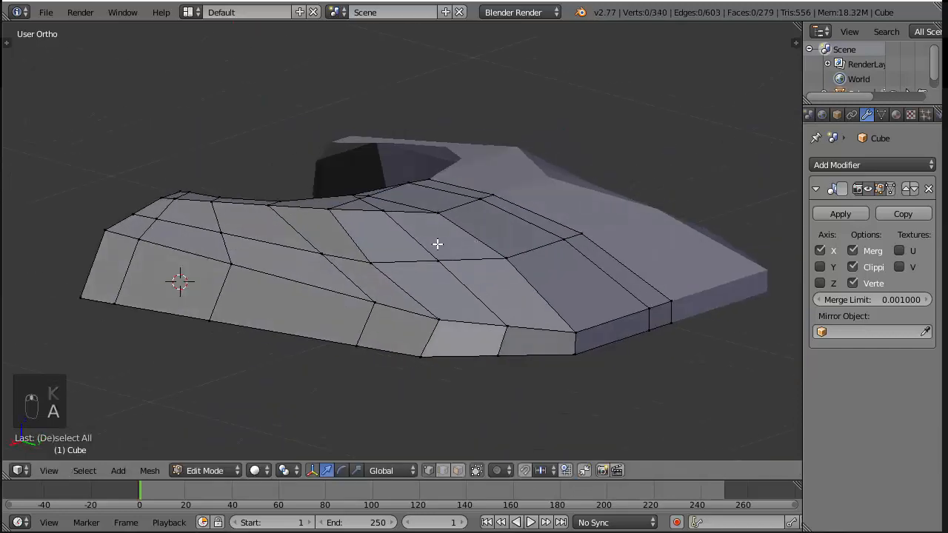
{"action": "scroll", "coordinate": [375, 225], "scroll_direction": "up", "scroll_amount": 4}
{"action": "middle_click_drag", "start_coordinate": [374, 226], "coordinate": [444, 254]}
{"action": "key", "text": "ctrl+z"}
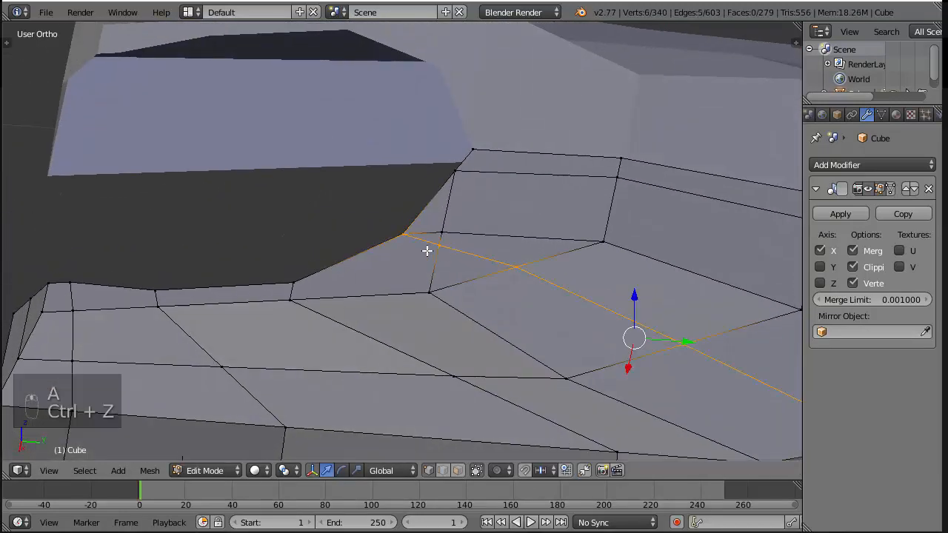
{"action": "scroll", "coordinate": [452, 259], "scroll_direction": "down", "scroll_amount": 5}
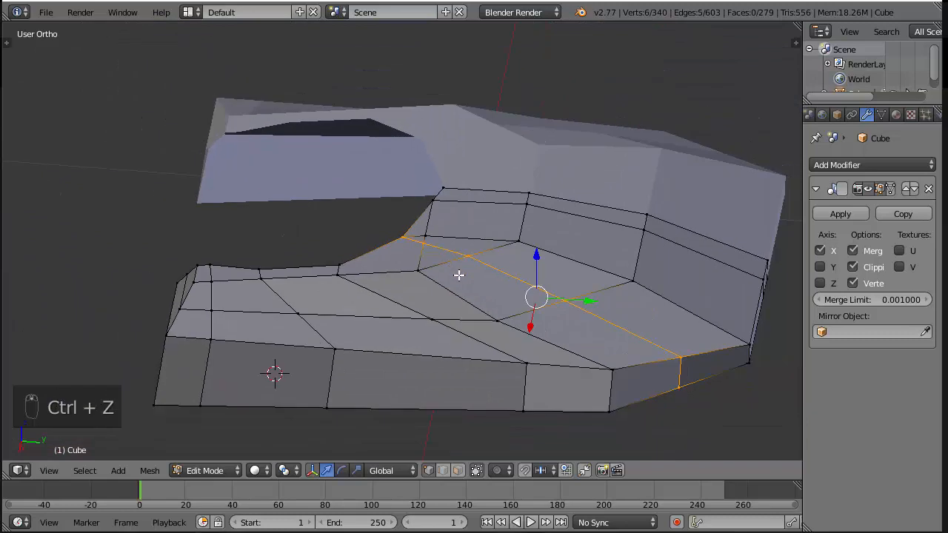
{"action": "key", "text": "a"}
{"action": "scroll", "coordinate": [458, 274], "scroll_direction": "up", "scroll_amount": 3}
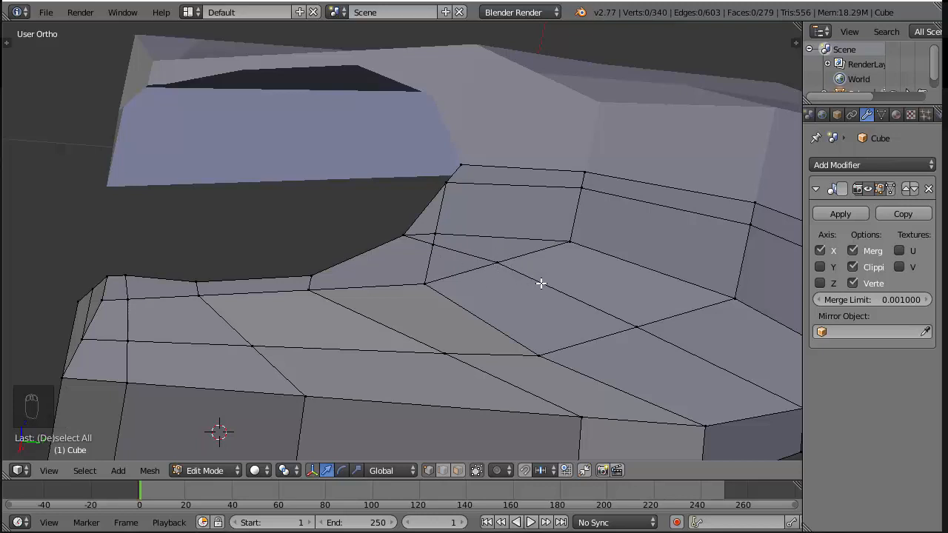
{"action": "scroll", "coordinate": [540, 282], "scroll_direction": "down", "scroll_amount": 4}
{"action": "key", "text": "Tab"}
{"action": "scroll", "coordinate": [487, 287], "scroll_direction": "up", "scroll_amount": 7}
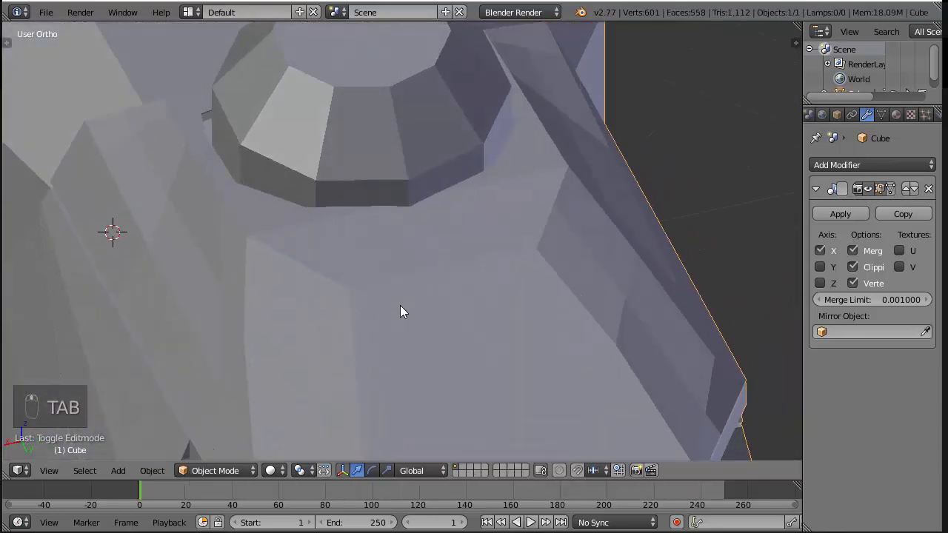
{"action": "scroll", "coordinate": [400, 311], "scroll_direction": "down", "scroll_amount": 7}
{"action": "key", "text": "Tab"}
{"action": "middle_click_drag", "start_coordinate": [402, 313], "coordinate": [451, 257]}
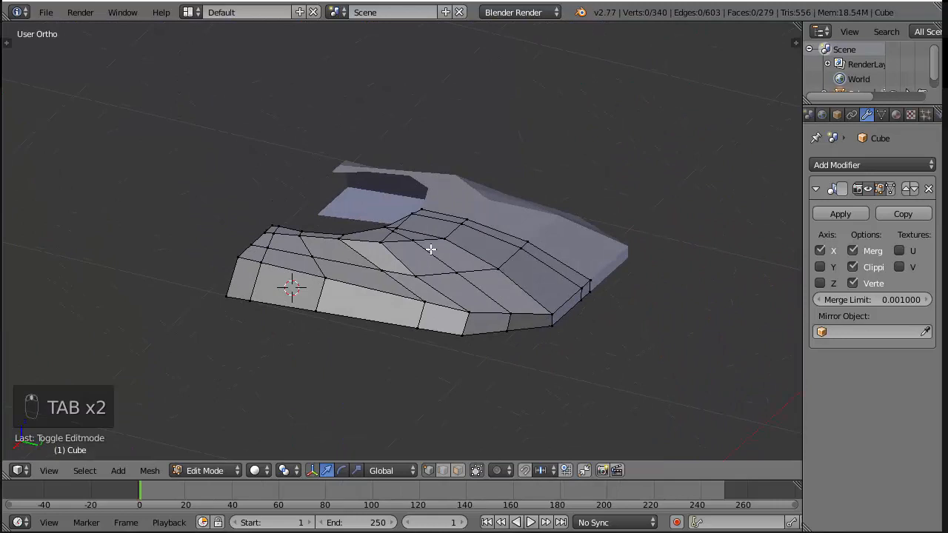
{"action": "scroll", "coordinate": [441, 282], "scroll_direction": "up", "scroll_amount": 3}
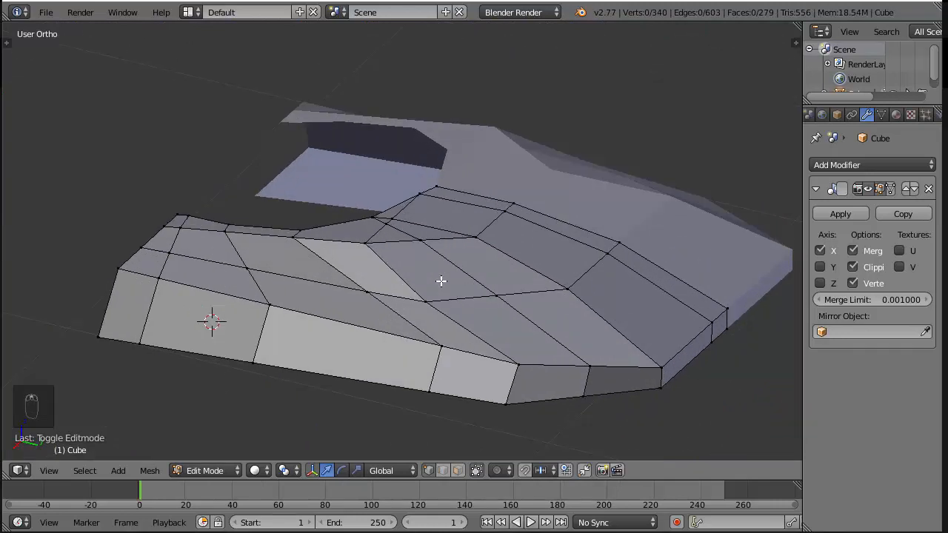
{"action": "scroll", "coordinate": [441, 281], "scroll_direction": "up", "scroll_amount": 2}
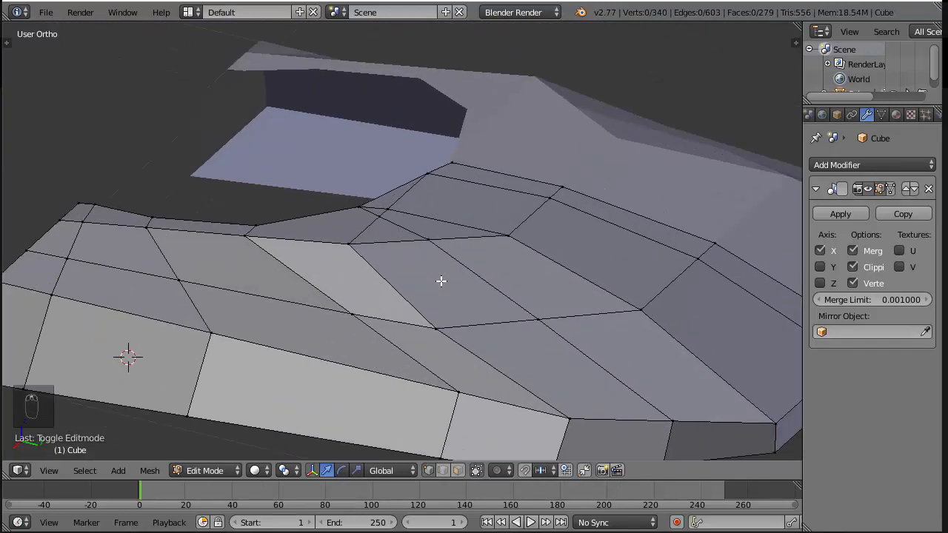
{"action": "scroll", "coordinate": [440, 279], "scroll_direction": "down", "scroll_amount": 3}
{"action": "middle_click_drag", "start_coordinate": [383, 269], "coordinate": [410, 248]}
Select the plate's upper edge around the cap opening and extrude it straight down to form the opening's inner wall
{"action": "left_click", "coordinate": [400, 243], "text": "alt"}
{"action": "right_click", "coordinate": [437, 190]}
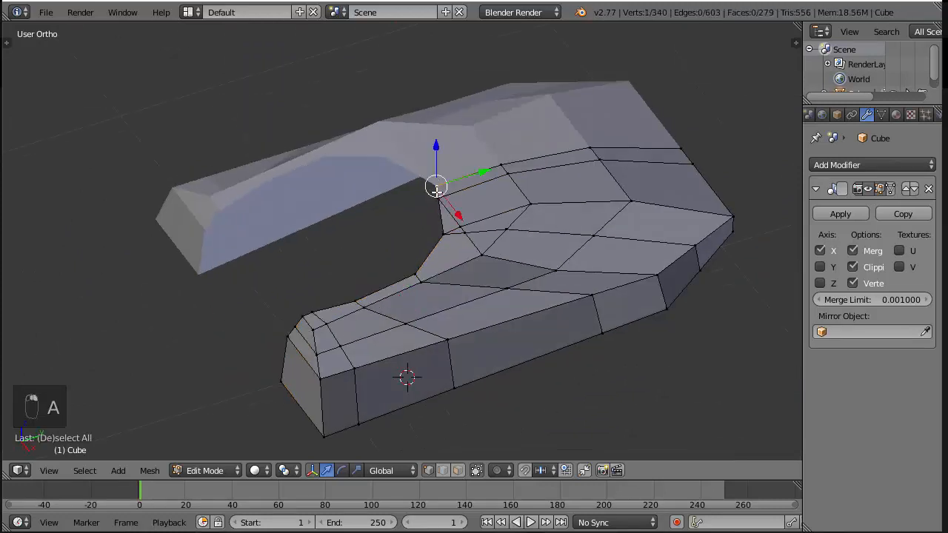
{"action": "right_click", "coordinate": [302, 307], "text": "ctrl"}
{"action": "key", "text": "ctrl+z"}
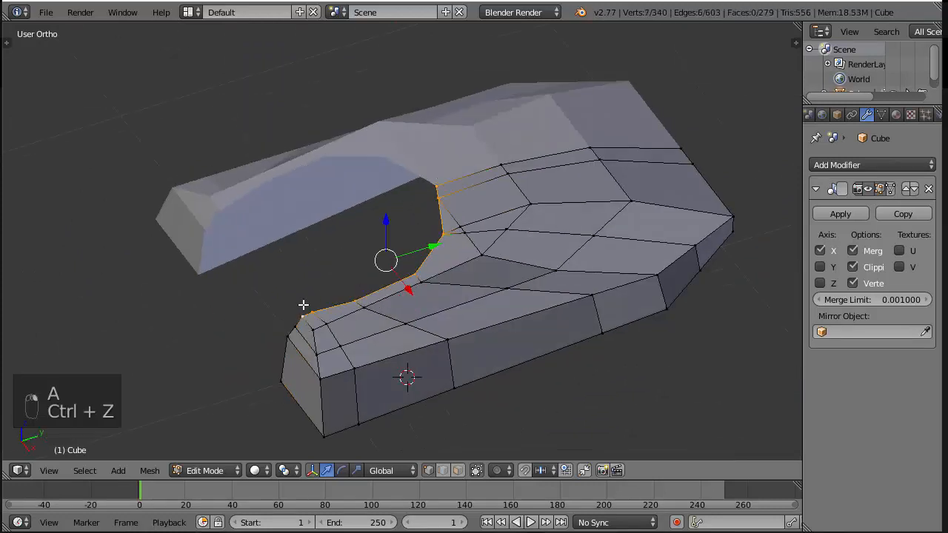
{"action": "key", "text": "KP_3"}
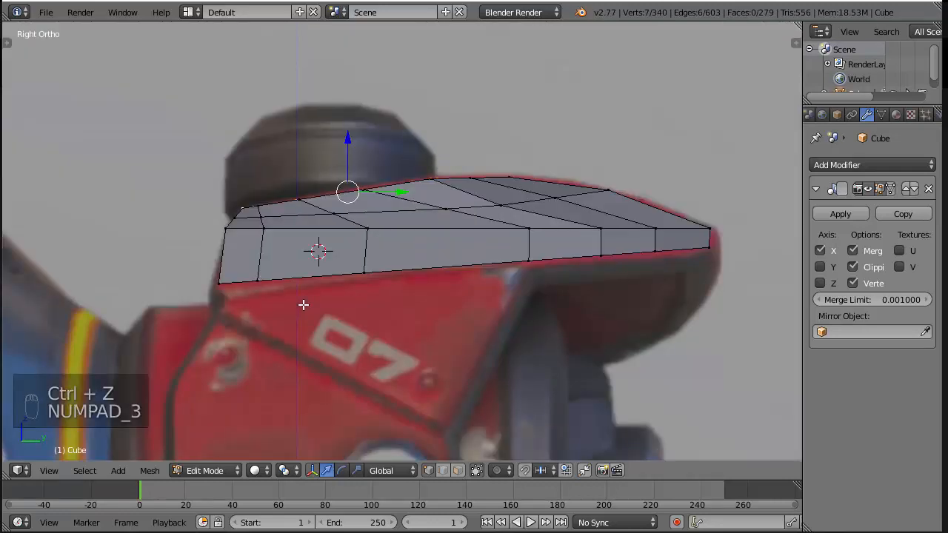
{"action": "key", "text": "z"}
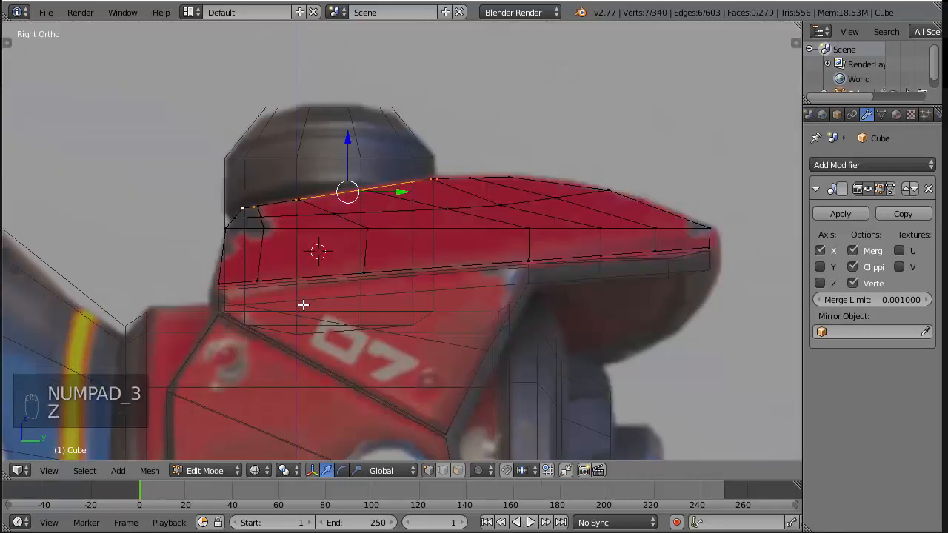
{"action": "key", "text": "e"}
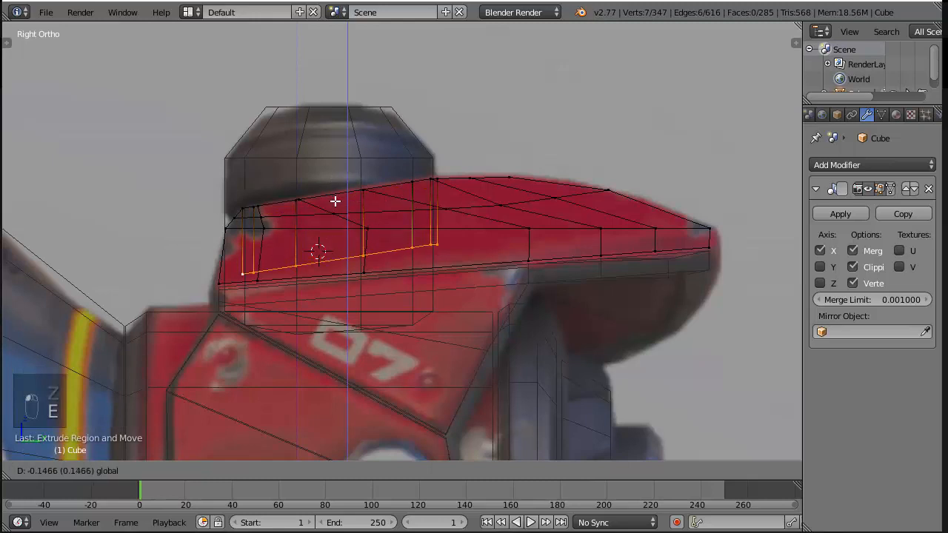
{"action": "left_click", "coordinate": [333, 208]}
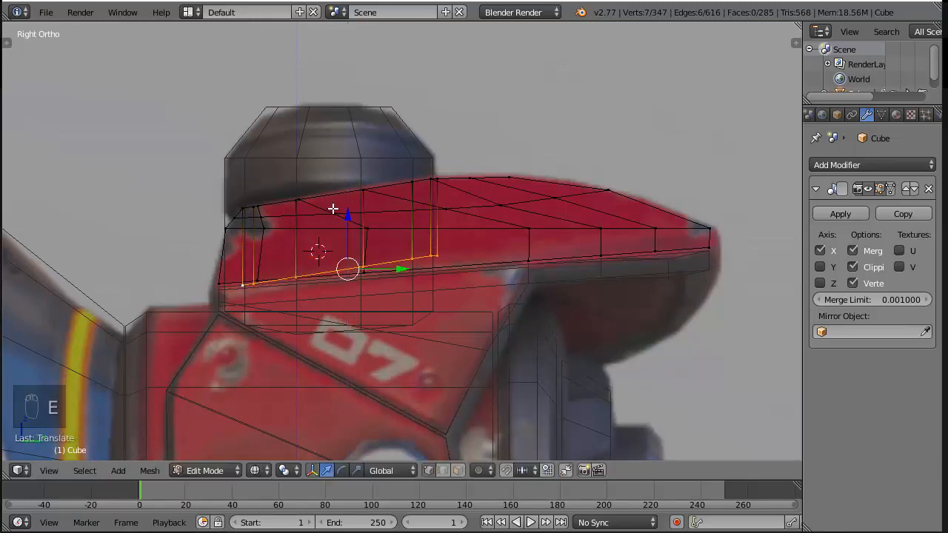
Rotate the inner wall's lower edge parallel to the plate's underside and nudge it vertically to meet it
{"action": "key", "text": "r"}
{"action": "left_click", "coordinate": [506, 235]}
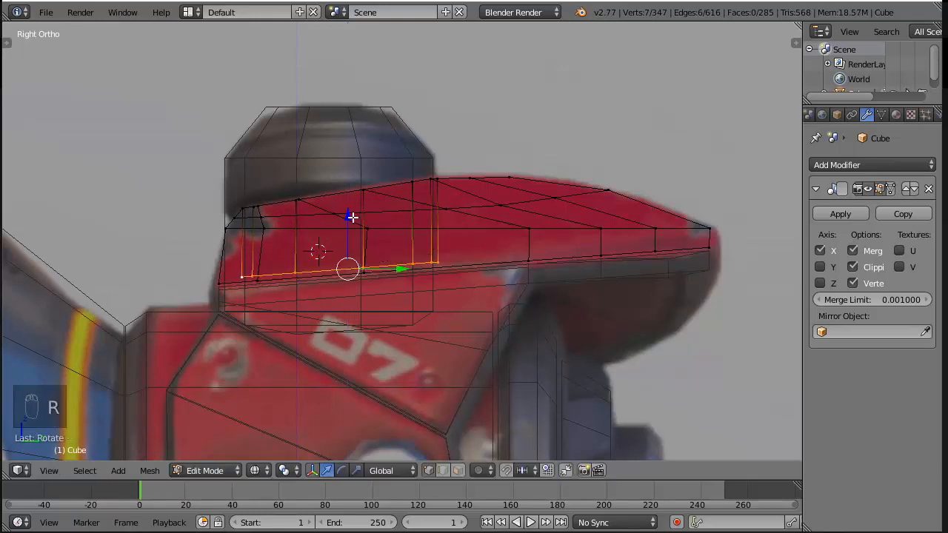
{"action": "left_click_drag", "start_coordinate": [352, 217], "coordinate": [346, 220]}
Add all the plate's underside vertices to the selection, level them roughly and flatten them by scaling to 0 along Z
{"action": "key", "text": "c"}
{"action": "left_click_drag", "start_coordinate": [216, 280], "coordinate": [709, 250]}
{"action": "key", "text": "r"}
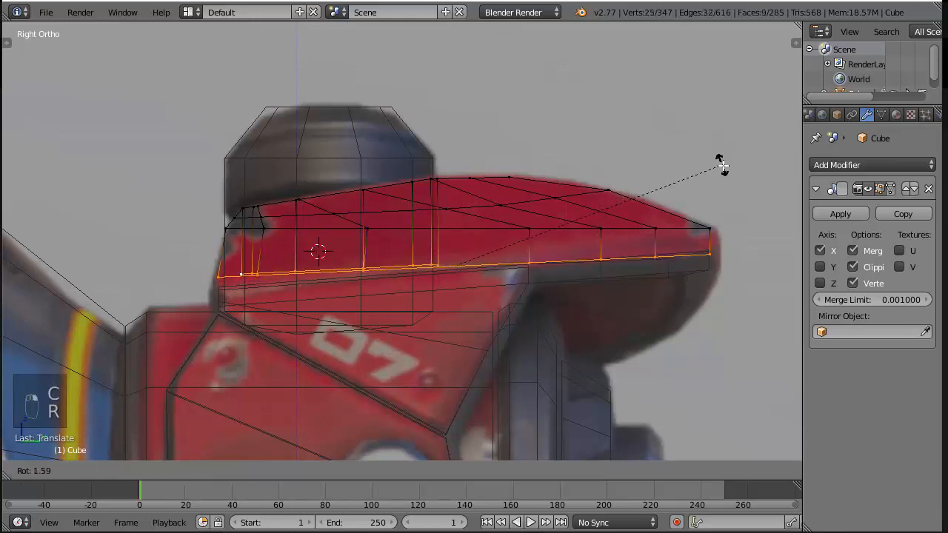
{"action": "left_click", "coordinate": [733, 182]}
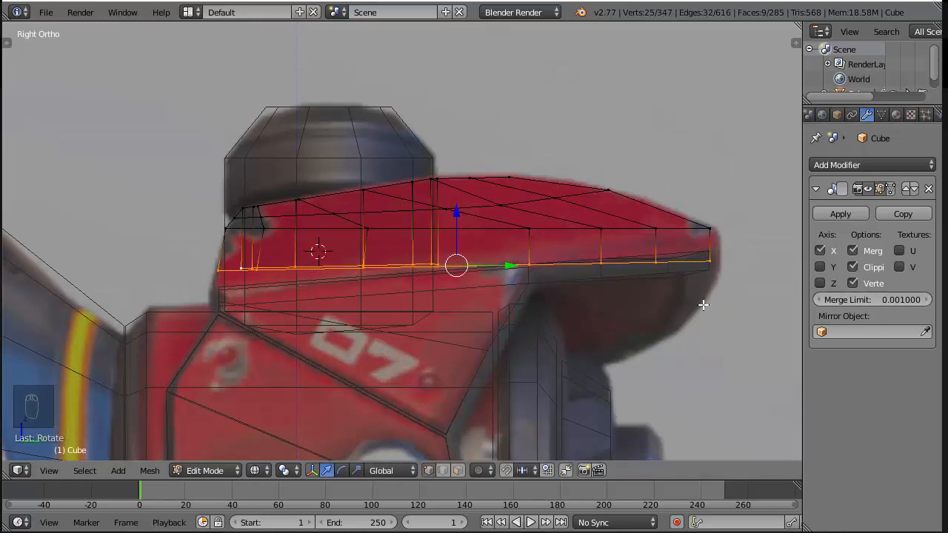
{"action": "key", "text": "s"}
{"action": "key", "text": "z"}
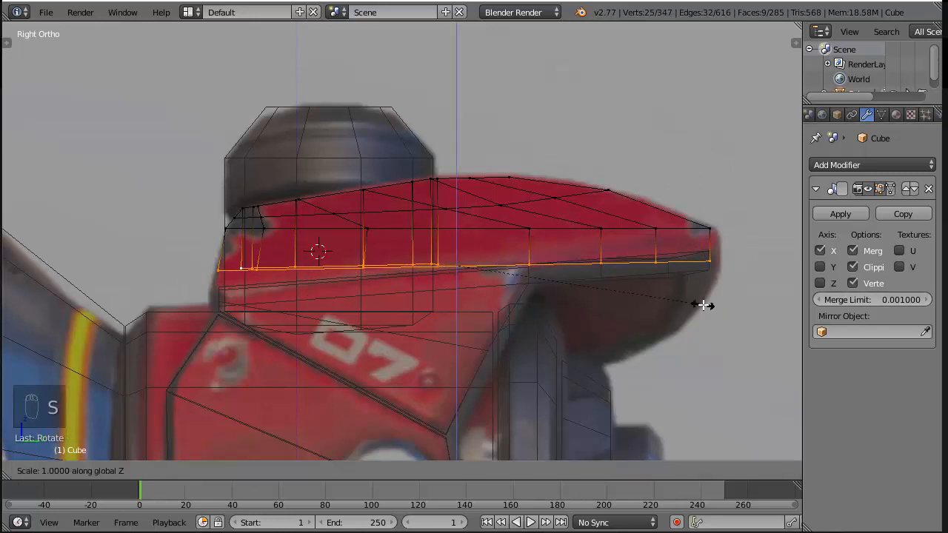
{"action": "key", "text": "0"}
{"action": "left_click", "coordinate": [686, 301]}
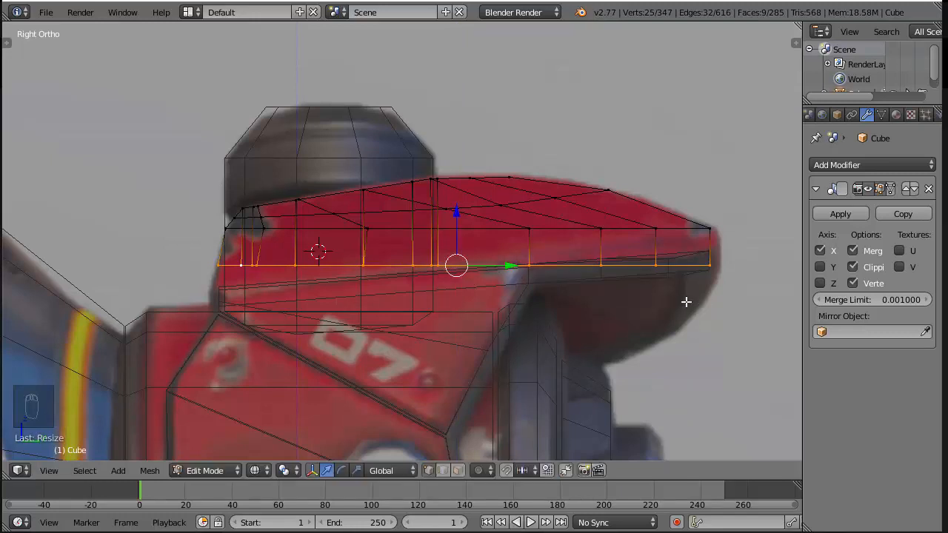
Rotate the flattened underside by about -4.4° and fine-tune it to follow the sloping lower edge in the reference
{"action": "key", "text": "r"}
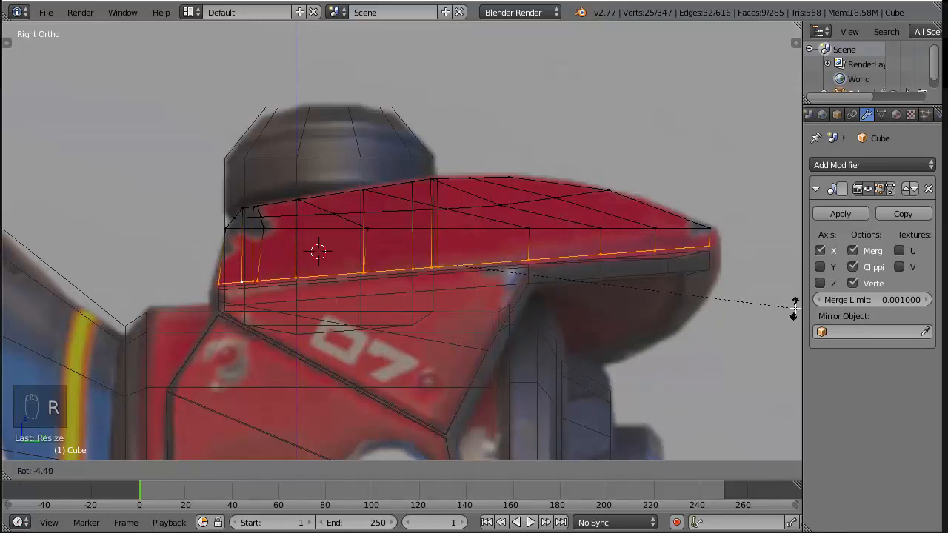
{"action": "left_click", "coordinate": [789, 309]}
{"action": "scroll", "coordinate": [766, 283], "scroll_direction": "up", "scroll_amount": 1}
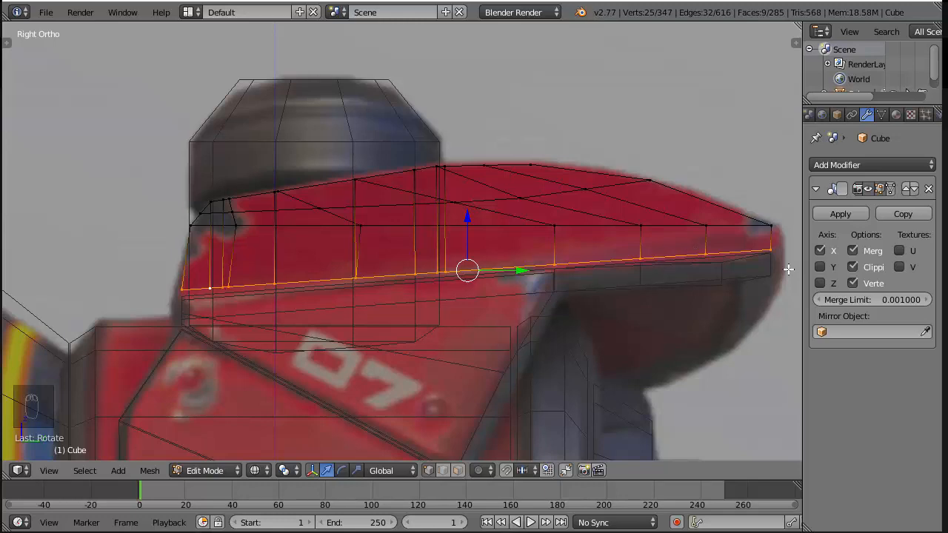
{"action": "key", "text": "r"}
{"action": "left_click", "coordinate": [788, 268]}
{"action": "key", "text": "z"}
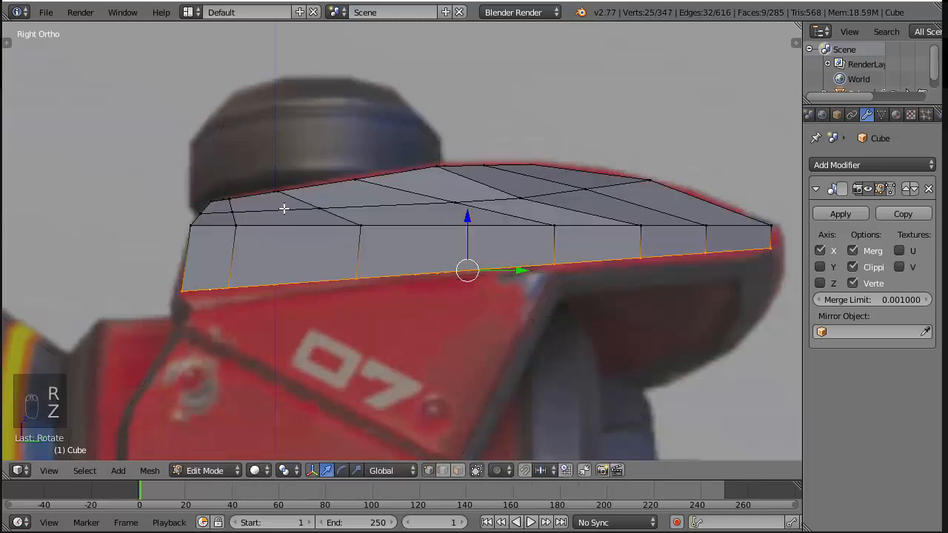
Delete the inner edges of the two underside faces nearest the arm's tip, removing those faces
{"action": "mouse_move", "coordinate": [283, 207]}
{"action": "middle_mouse_down"}
{"action": "mouse_move", "coordinate": [429, 146]}
{"action": "mouse_move", "coordinate": [461, 118]}
{"action": "mouse_move", "coordinate": [589, 194]}
{"action": "middle_mouse_up"}
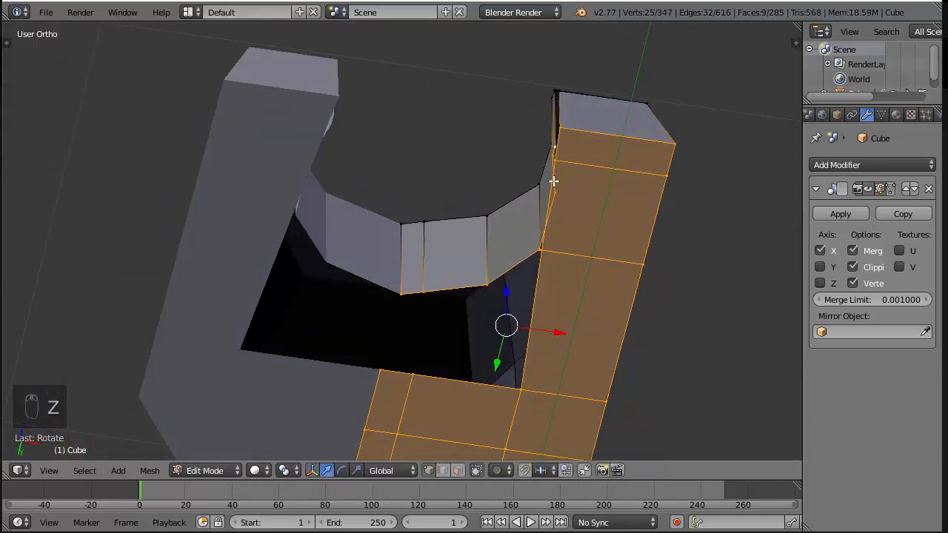
{"action": "middle_click_drag", "start_coordinate": [453, 204], "coordinate": [575, 146]}
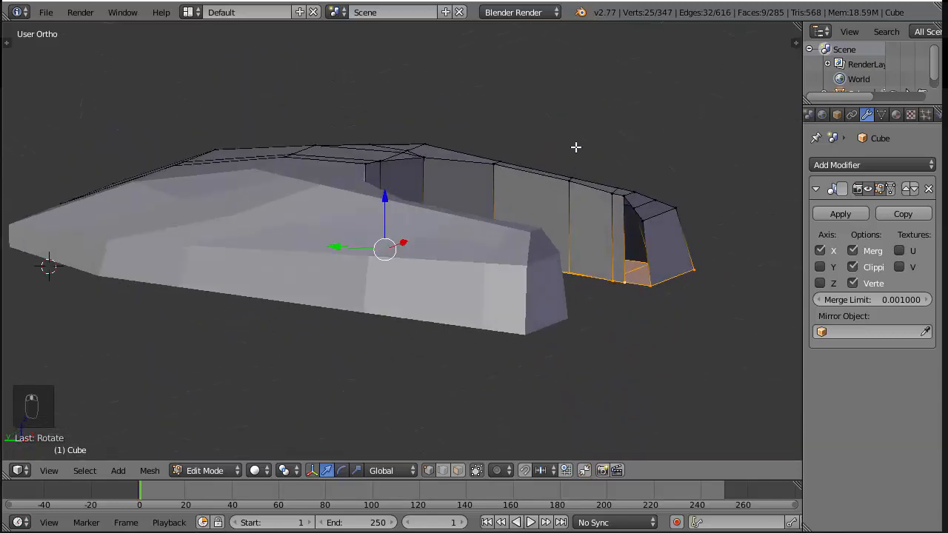
{"action": "key", "text": "KP_2"}
{"action": "key", "text": "KP_3"}
{"action": "middle_click_drag", "start_coordinate": [389, 341], "coordinate": [480, 226]}
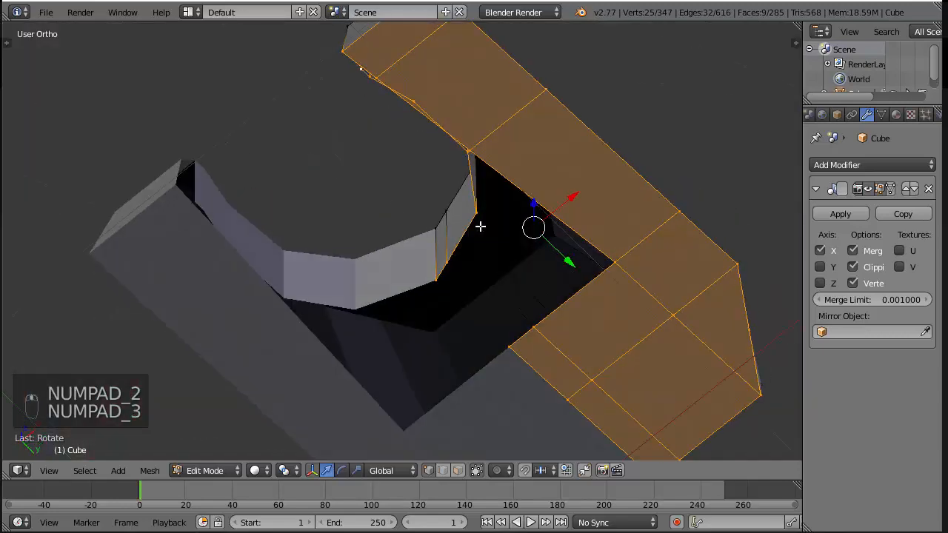
{"action": "middle_click_drag", "start_coordinate": [425, 100], "coordinate": [425, 194], "text": "shift"}
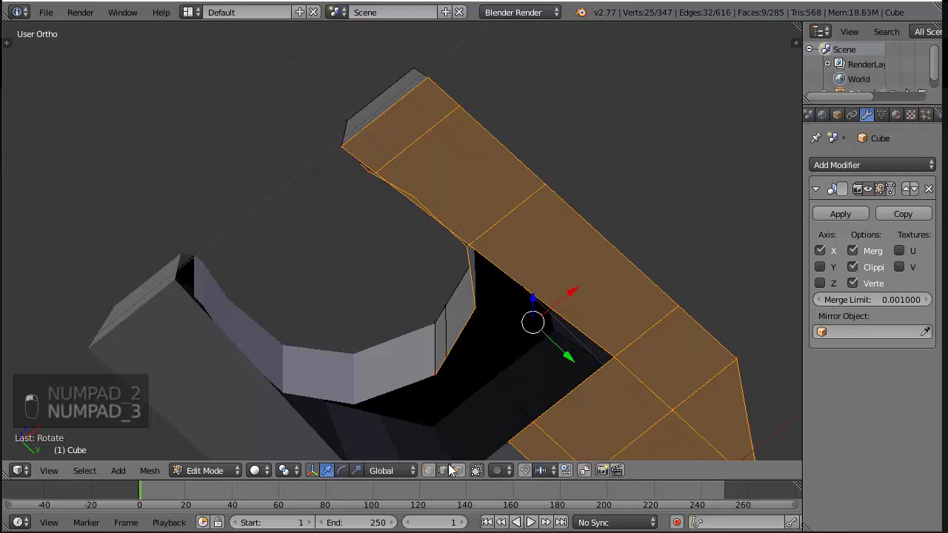
{"action": "right_click", "coordinate": [419, 210]}
{"action": "key", "text": "x"}
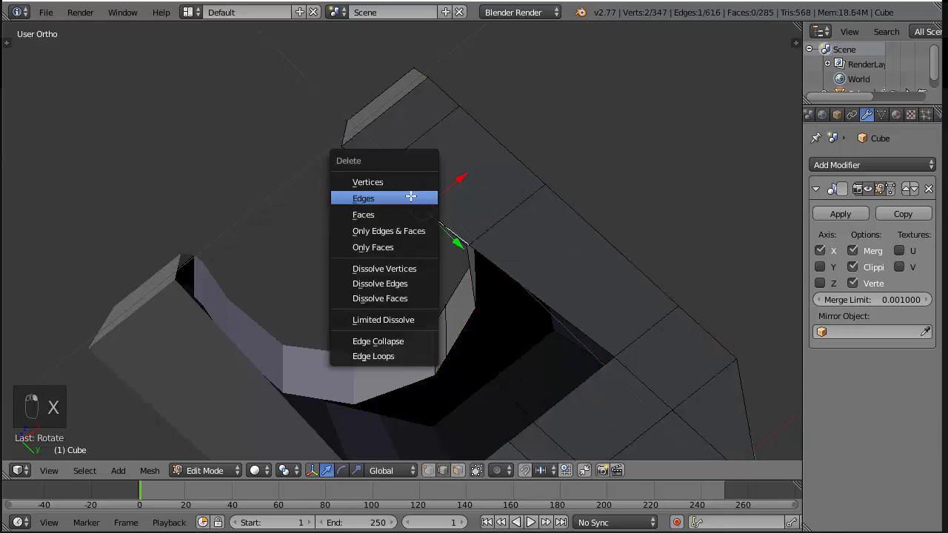
{"action": "left_click", "coordinate": [410, 198]}
{"action": "middle_click_drag", "start_coordinate": [432, 214], "coordinate": [510, 148]}
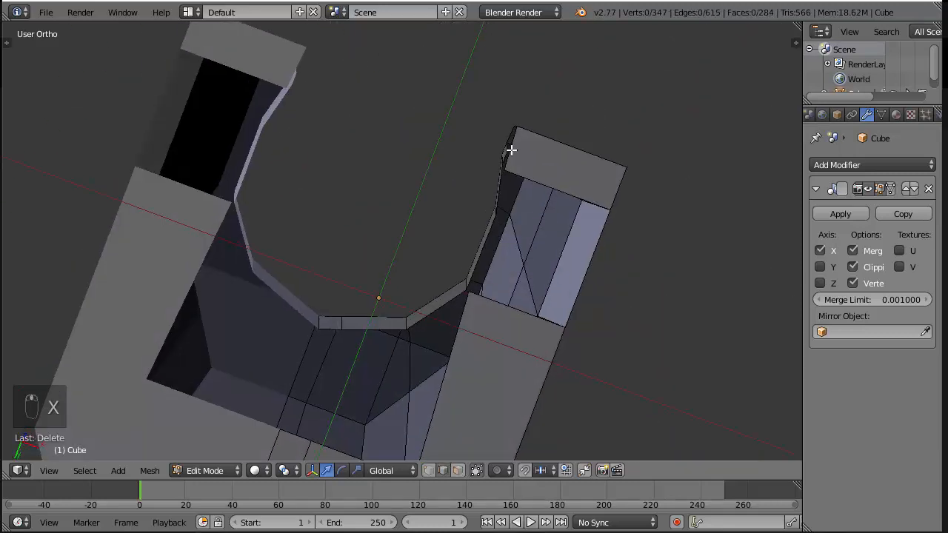
{"action": "right_click", "coordinate": [511, 147]}
{"action": "key", "text": "x"}
{"action": "left_click", "coordinate": [635, 87]}
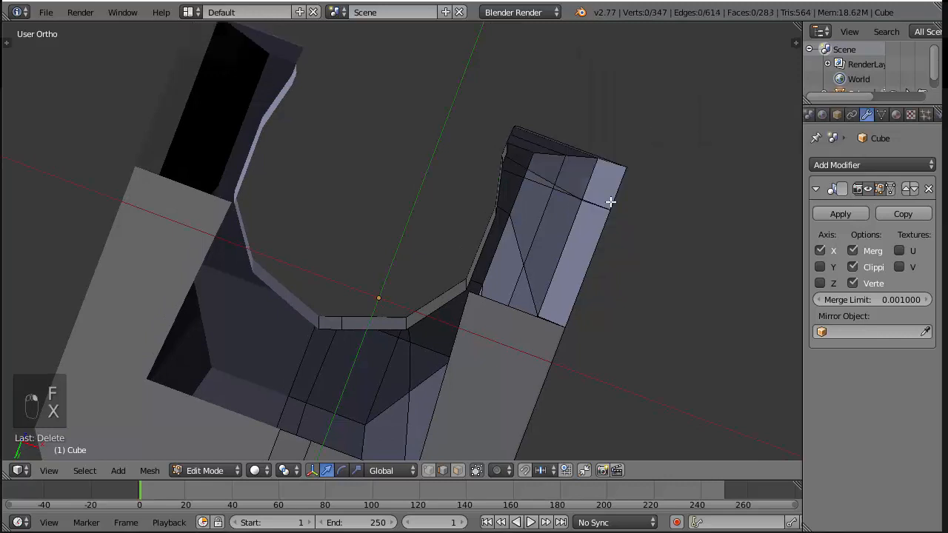
Delete the inner edge of the remaining arm underside face beside the plate's body
{"action": "scroll", "coordinate": [482, 321], "scroll_direction": "down", "scroll_amount": 3}
{"action": "right_click", "coordinate": [402, 292]}
{"action": "right_click", "coordinate": [418, 298]}
{"action": "right_click", "coordinate": [427, 299]}
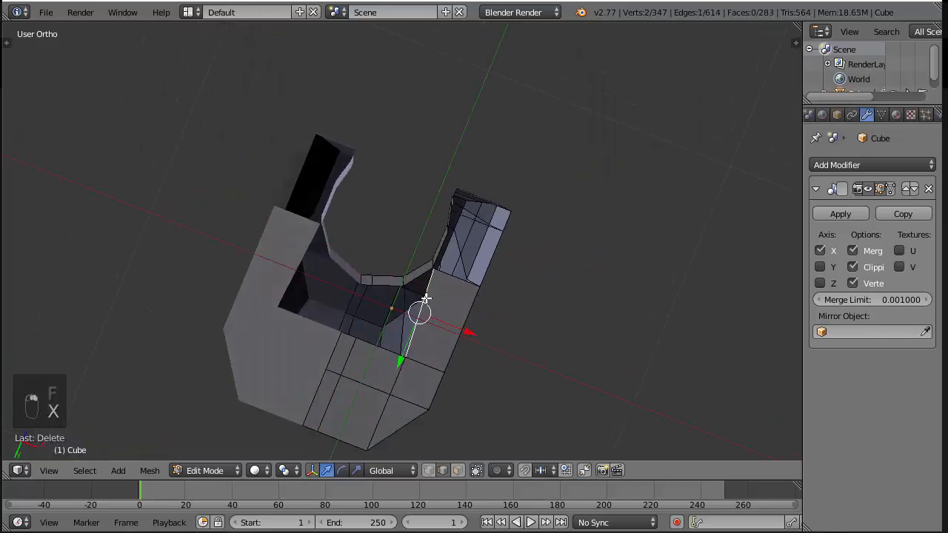
{"action": "key", "text": "x"}
{"action": "left_click", "coordinate": [426, 299]}
Fill the underside gap with three faces joining the body's inner edge to the bottom of the opening's wall
{"action": "scroll", "coordinate": [437, 295], "scroll_direction": "up", "scroll_amount": 2}
{"action": "middle_click_drag", "start_coordinate": [437, 295], "coordinate": [403, 407]}
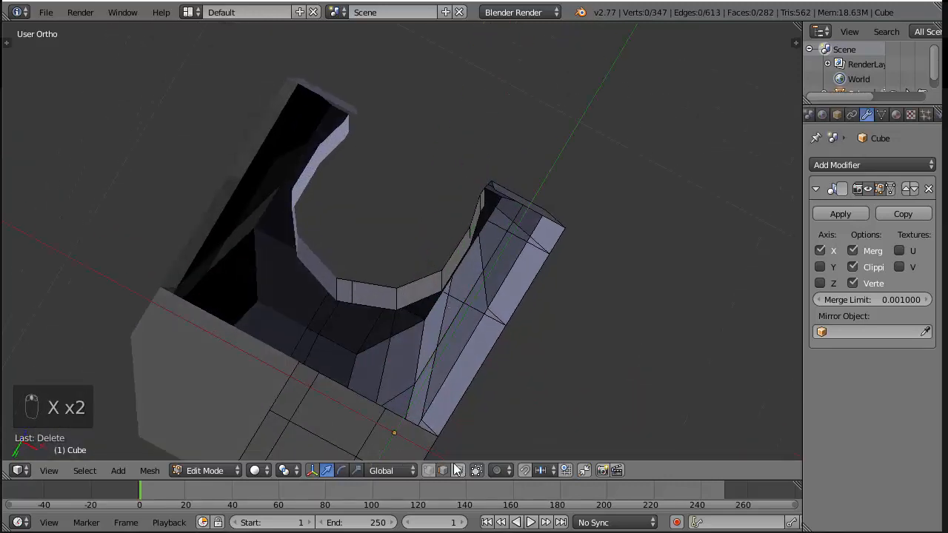
{"action": "right_click", "coordinate": [298, 360]}
{"action": "right_click", "coordinate": [337, 302], "text": "shift"}
{"action": "right_click", "coordinate": [352, 302], "text": "shift"}
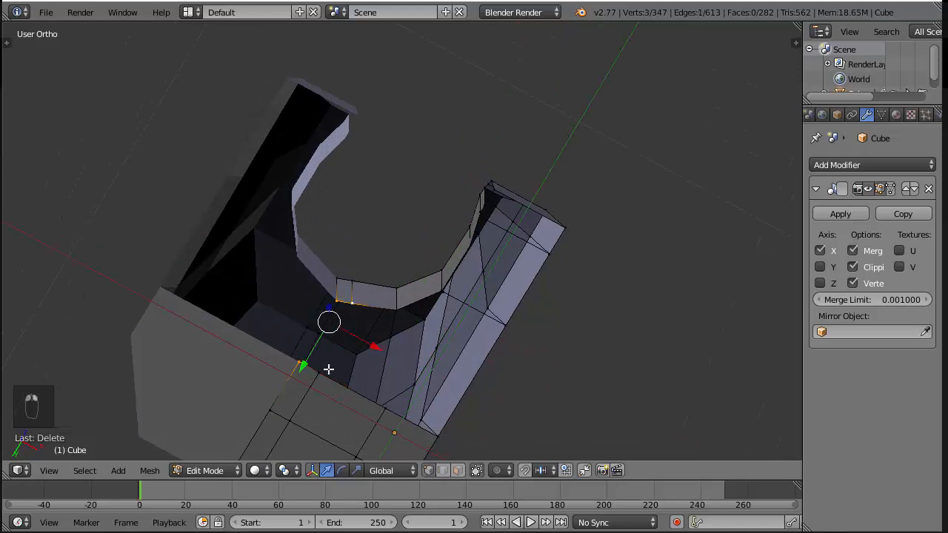
{"action": "right_click", "coordinate": [324, 370], "text": "shift"}
{"action": "key", "text": "f"}
{"action": "right_click", "coordinate": [354, 302]}
{"action": "right_click", "coordinate": [324, 370], "text": "shift"}
{"action": "key", "text": "f"}
{"action": "key", "text": "f"}
{"action": "key", "text": "f"}
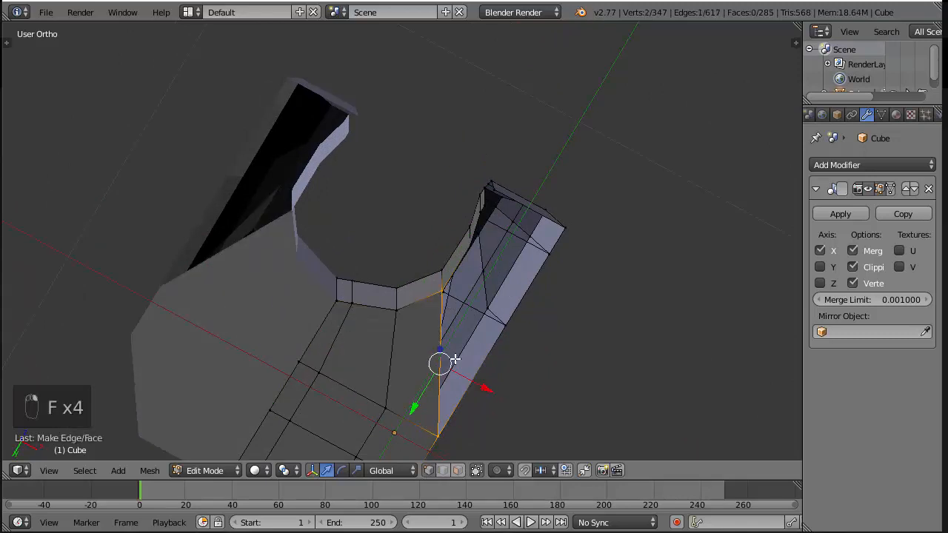
Try to continue filling faces along the arm's underside
{"action": "key", "text": "f"}
{"action": "key", "text": "f"}
{"action": "key", "text": "ctrl+z"}
{"action": "middle_click_drag", "start_coordinate": [455, 358], "coordinate": [515, 317]}
{"action": "key", "text": "ctrl+z"}
{"action": "scroll", "coordinate": [515, 317], "scroll_direction": "up", "scroll_amount": 3}
Delete the two stray vertices along the arm's inner lower edge beside the opening's wall
{"action": "right_click", "coordinate": [527, 342]}
{"action": "key", "text": "x"}
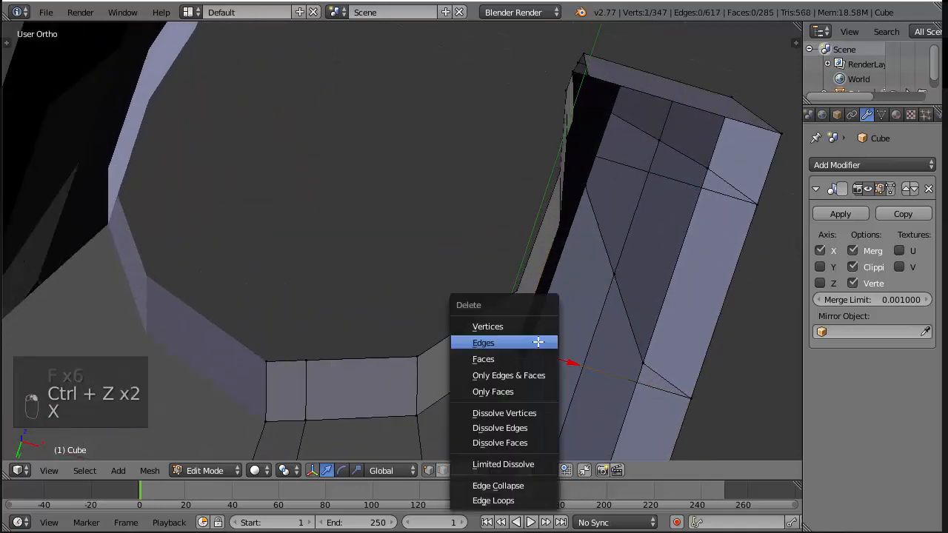
{"action": "left_click", "coordinate": [526, 327]}
{"action": "scroll", "coordinate": [595, 195], "scroll_direction": "down", "scroll_amount": 1}
{"action": "middle_click_drag", "start_coordinate": [568, 174], "coordinate": [590, 248]}
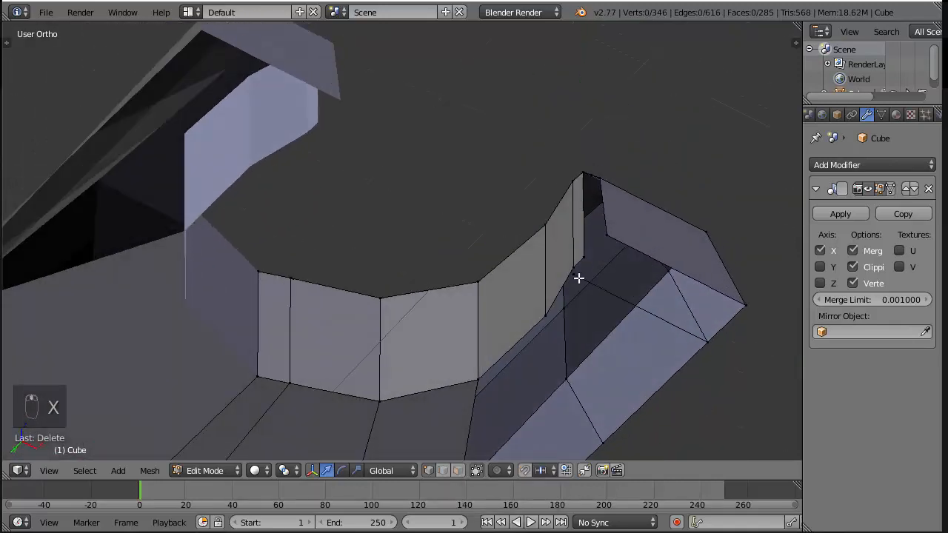
{"action": "right_click", "coordinate": [577, 278]}
{"action": "key", "text": "x"}
{"action": "left_click", "coordinate": [577, 280]}
Fill two faces along the arm's underside between the opening's wall and the outer lower edge
{"action": "scroll", "coordinate": [595, 302], "scroll_direction": "down", "scroll_amount": 4, "text": "shift"}
{"action": "right_click", "coordinate": [484, 325]}
{"action": "scroll", "coordinate": [459, 359], "scroll_direction": "down", "scroll_amount": 3}
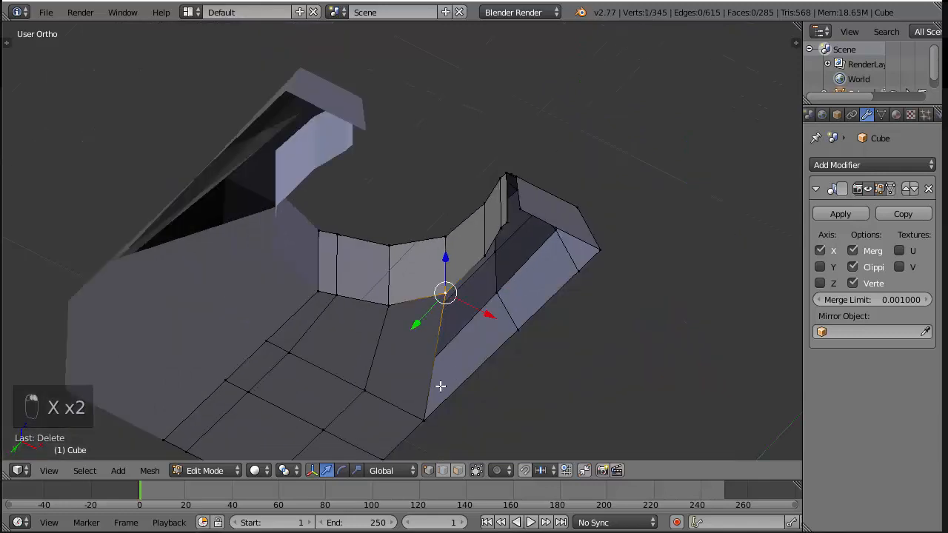
{"action": "right_click", "coordinate": [427, 409]}
{"action": "key", "text": "f"}
{"action": "key", "text": "f"}
{"action": "key", "text": "f"}
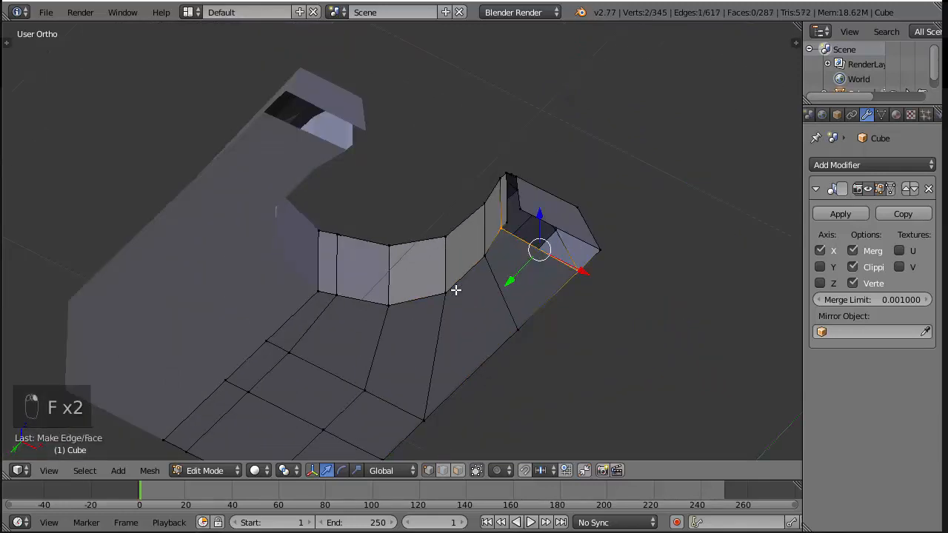
Try to fill the remaining underside gap at the arm's tip
{"action": "key", "text": "f"}
{"action": "key", "text": "ctrl+z"}
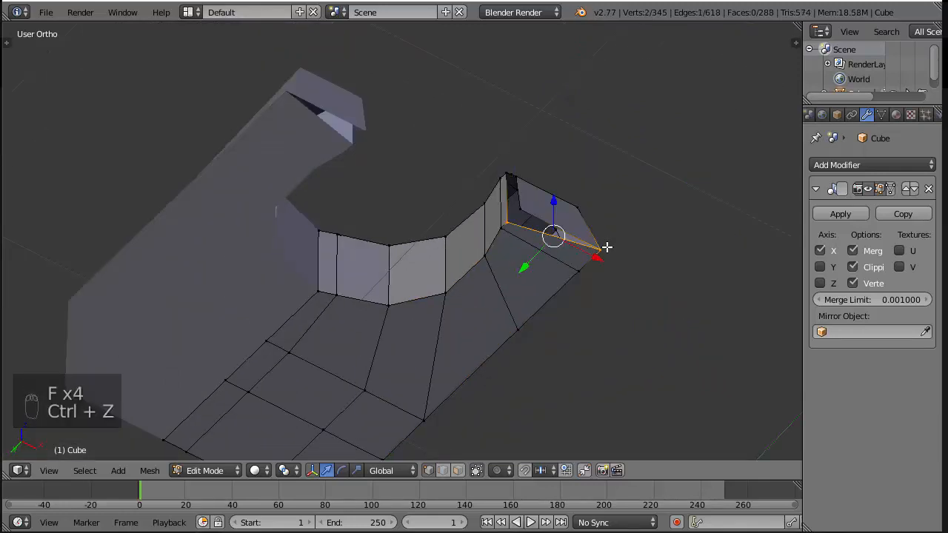
{"action": "key", "text": "f"}
{"action": "middle_click_drag", "start_coordinate": [561, 156], "coordinate": [559, 329]}
{"action": "key", "text": "ctrl+z"}
{"action": "middle_click_drag", "start_coordinate": [566, 380], "coordinate": [614, 290]}
{"action": "key", "text": "ctrl+z"}
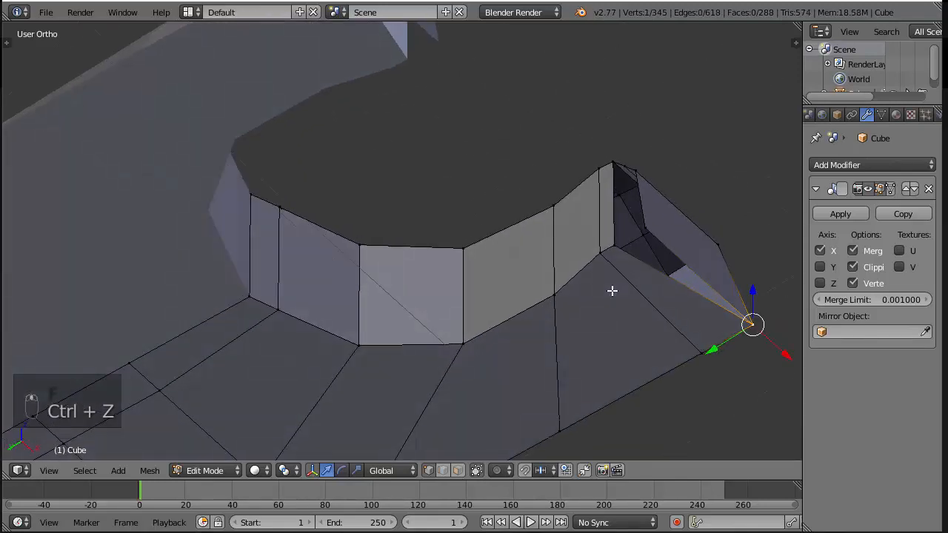
{"action": "key", "text": "ctrl+z"}
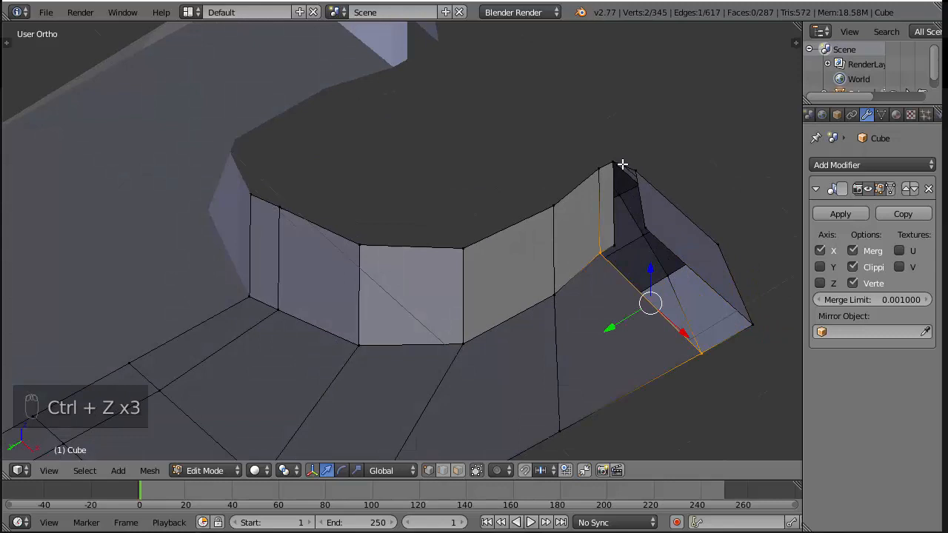
Connect the inner wall's lower end to the arm tip's inner lower corner with an edge and split it in the middle
{"action": "right_click", "coordinate": [608, 240]}
{"action": "right_click", "coordinate": [644, 229], "text": "shift"}
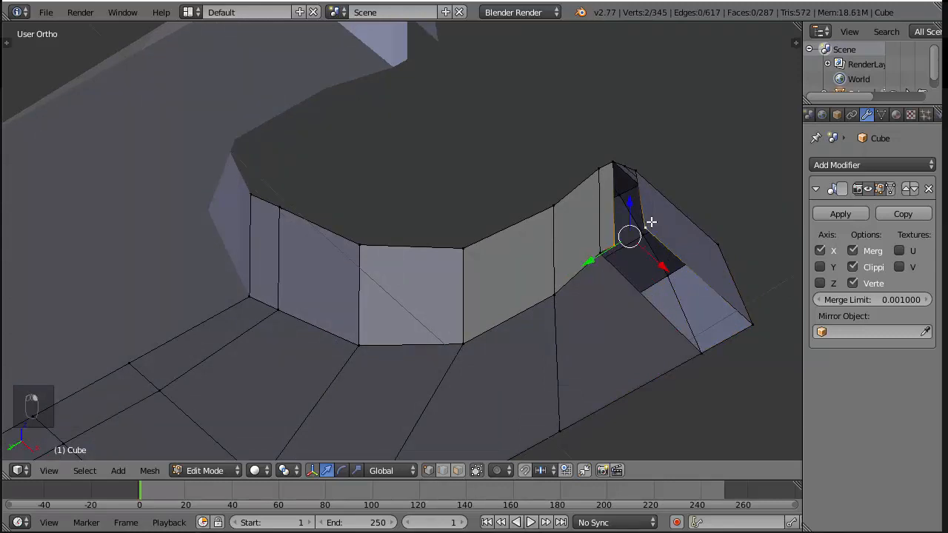
{"action": "key", "text": "f"}
{"action": "key", "text": "ctrl+r"}
{"action": "left_click", "coordinate": [634, 232]}
{"action": "right_click", "coordinate": [634, 233]}
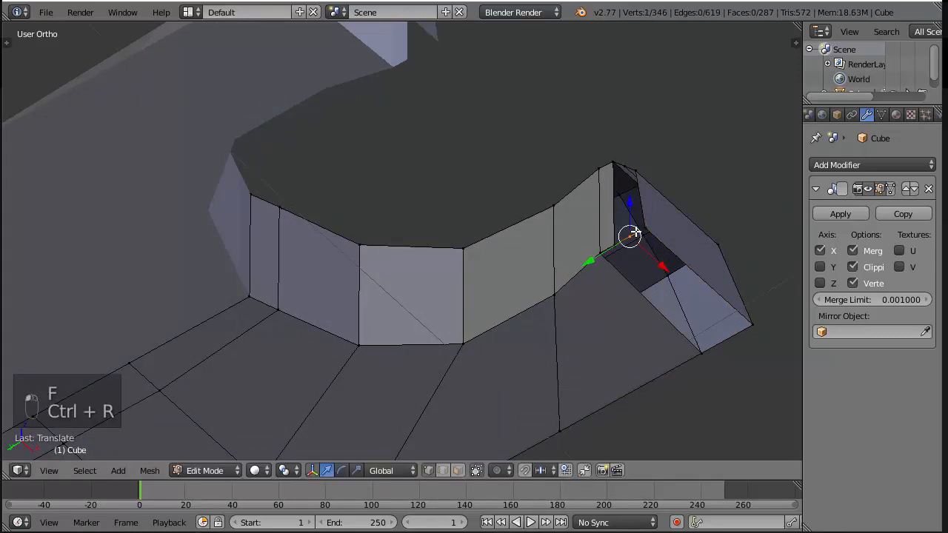
Fill the two wall faces between the end of the opening's inner wall and the arm's tip
{"action": "right_click", "coordinate": [608, 159]}
{"action": "right_click", "coordinate": [611, 233], "text": "shift"}
{"action": "key", "text": "f"}
{"action": "key", "text": "f"}
{"action": "key", "text": "f"}
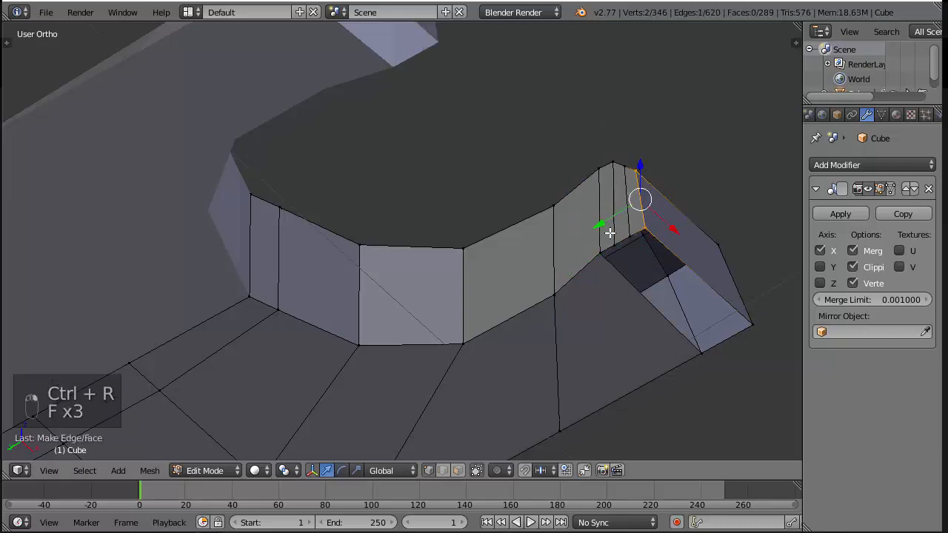
Try adding two loop cuts across the armour plate arm's tip and undo them
{"action": "key", "text": "a"}
{"action": "middle_click_drag", "start_coordinate": [607, 266], "coordinate": [489, 348]}
{"action": "key", "text": "ctrl+r"}
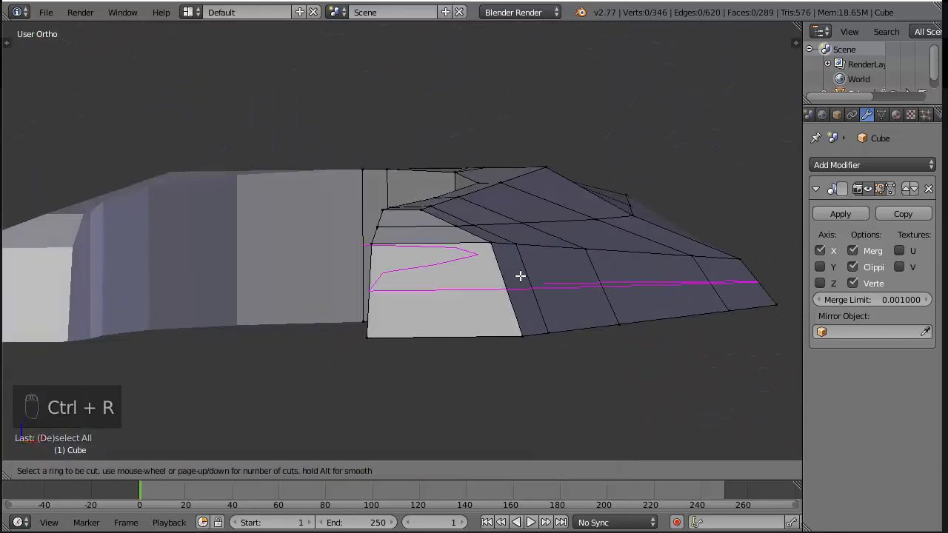
{"action": "left_click", "coordinate": [493, 239]}
{"action": "left_click", "coordinate": [493, 240]}
{"action": "middle_click_drag", "start_coordinate": [482, 304], "coordinate": [625, 240]}
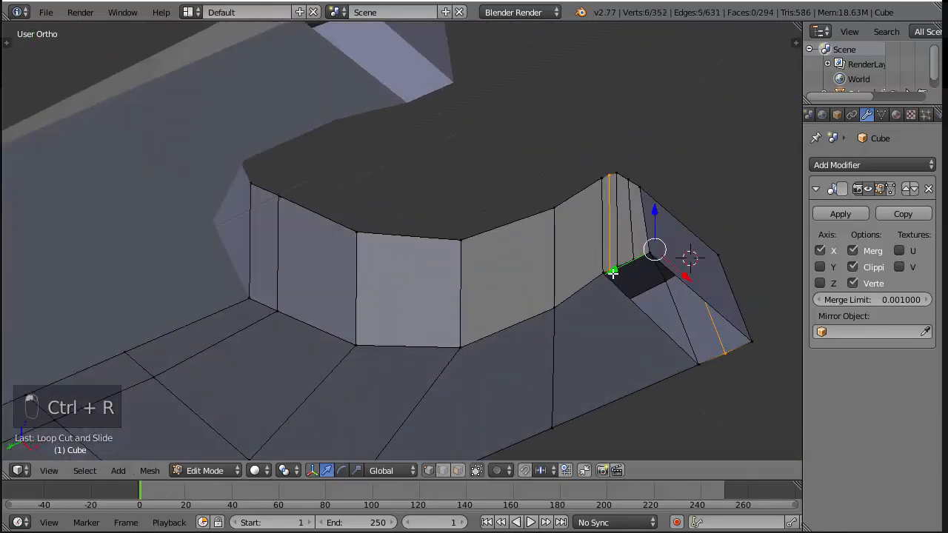
{"action": "key", "text": "ctrl+r"}
{"action": "left_click", "coordinate": [708, 349]}
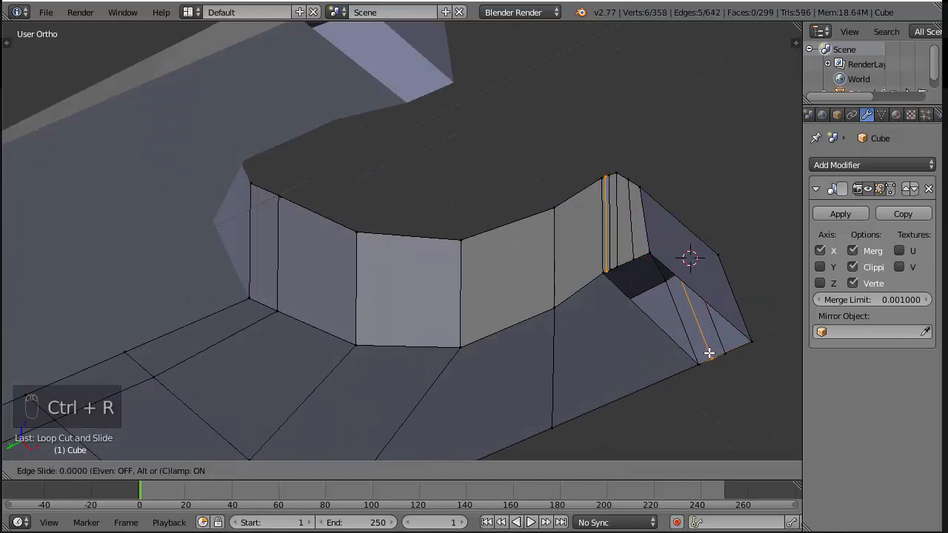
{"action": "left_click", "coordinate": [708, 349]}
{"action": "key", "text": "ctrl+z"}
{"action": "key", "text": "ctrl+z"}
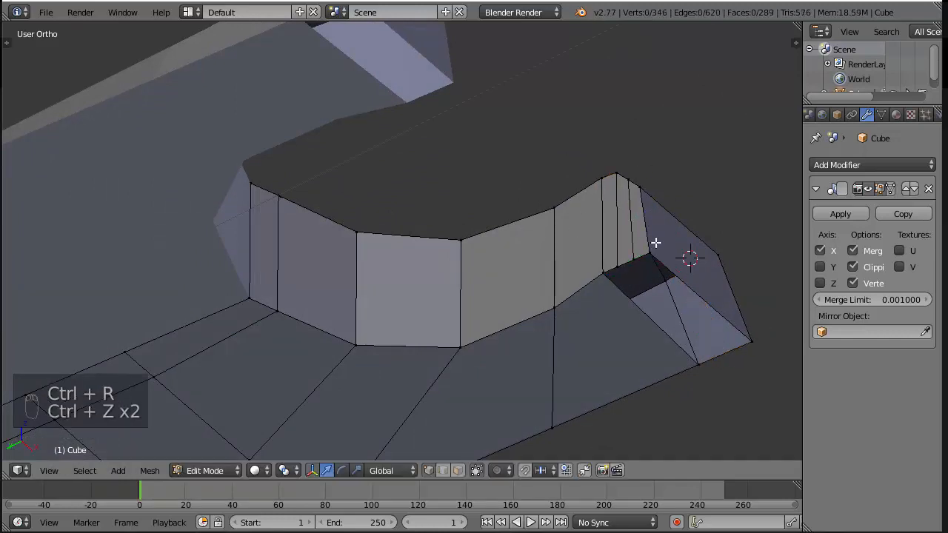
Fill the three remaining underside faces between the opening's inner wall and the arm's tip, and save the file
{"action": "right_click", "coordinate": [602, 273]}
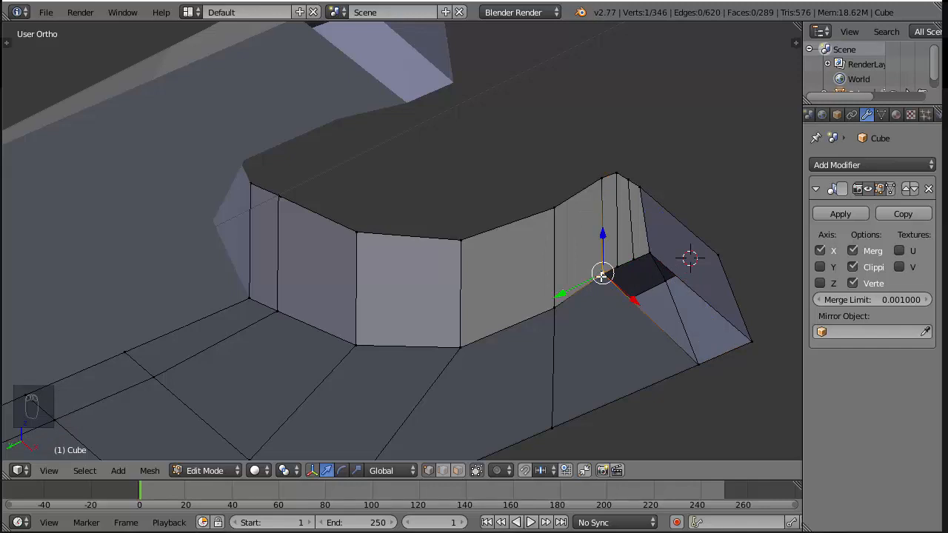
{"action": "key", "text": "f"}
{"action": "key", "text": "f"}
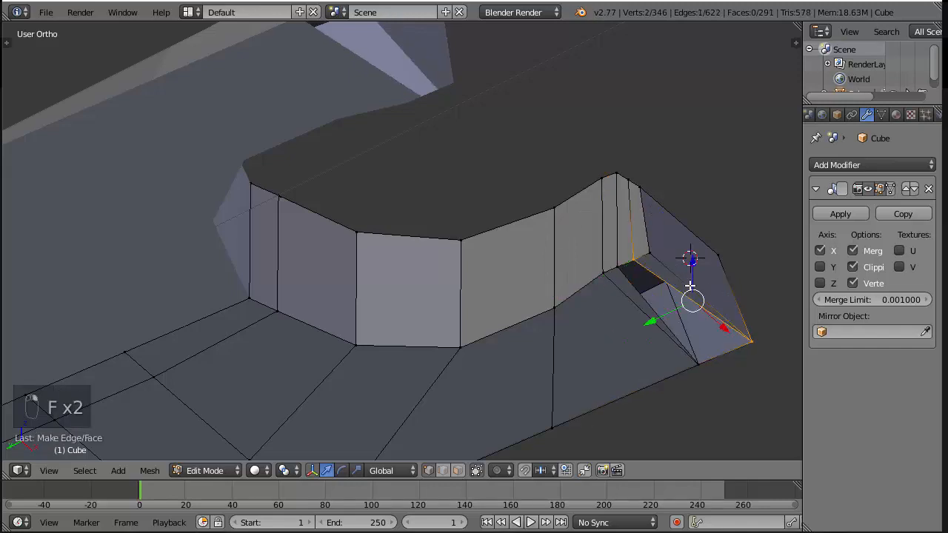
{"action": "key", "text": "f"}
{"action": "key", "text": "a"}
{"action": "middle_click_drag", "start_coordinate": [704, 317], "coordinate": [659, 266]}
{"action": "key", "text": "ctrl+s"}
Reveal the hidden geometry and isolate the armour plate together with the cap
{"action": "scroll", "coordinate": [641, 279], "scroll_direction": "down", "scroll_amount": 4}
{"action": "middle_click_drag", "start_coordinate": [478, 259], "coordinate": [450, 342]}
{"action": "key", "text": "alt+h"}
{"action": "middle_click_drag", "start_coordinate": [482, 237], "coordinate": [429, 185]}
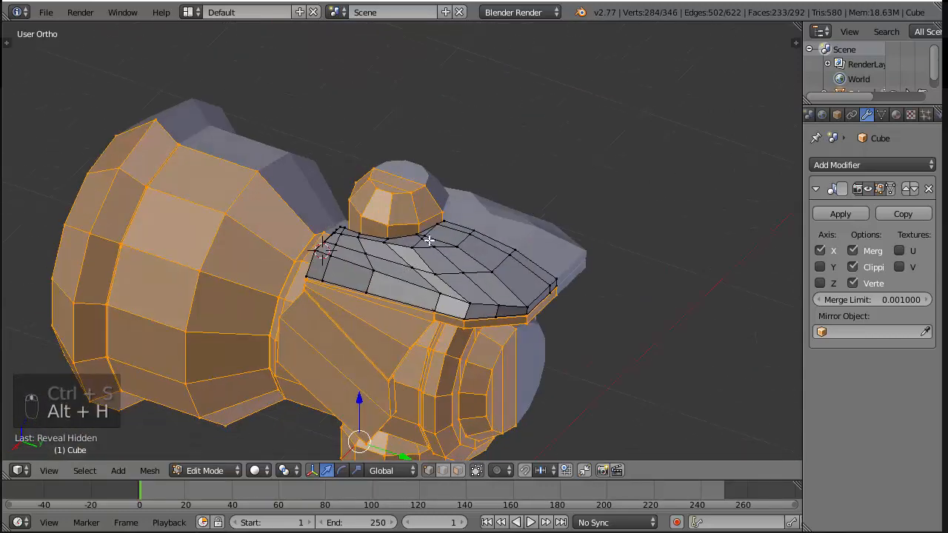
{"action": "right_click", "coordinate": [418, 216]}
{"action": "right_click", "coordinate": [446, 265], "text": "shift"}
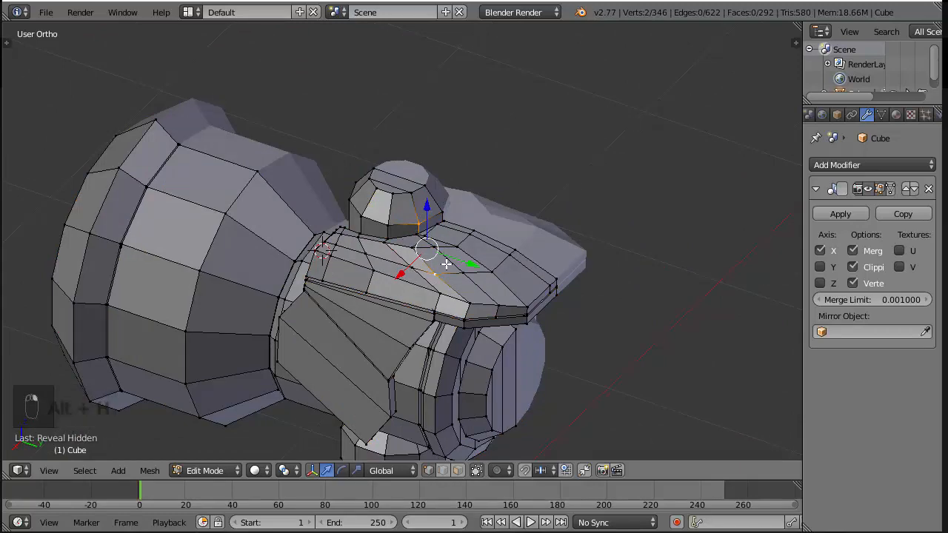
{"action": "key", "text": "ctrl+l"}
{"action": "key", "text": "shift+h"}
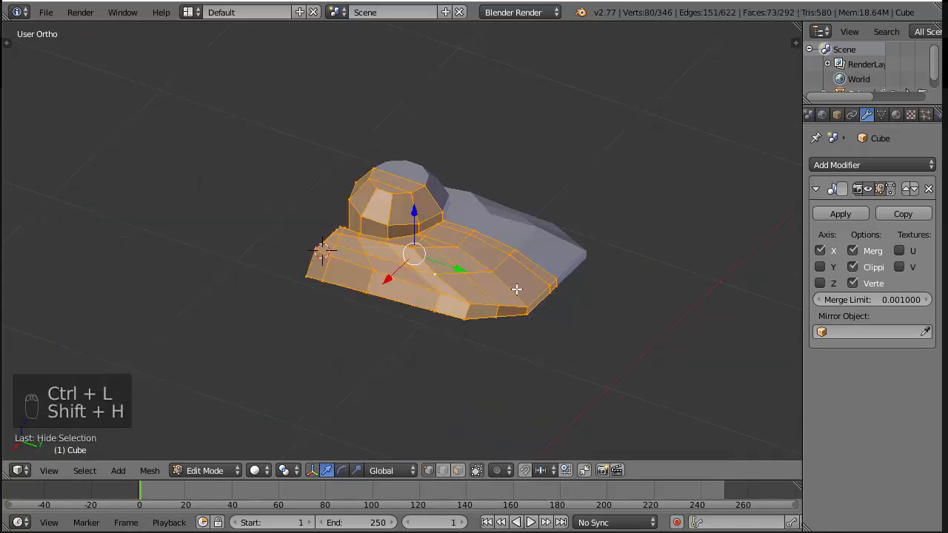
Examine how the cap fits in the plate's opening from below, above and the side
{"action": "scroll", "coordinate": [517, 289], "scroll_direction": "up", "scroll_amount": 4}
{"action": "middle_click_drag", "start_coordinate": [517, 290], "coordinate": [383, 163]}
{"action": "key", "text": "a"}
{"action": "scroll", "coordinate": [488, 218], "scroll_direction": "up", "scroll_amount": 3}
{"action": "key", "text": "ctrl+KP_7"}
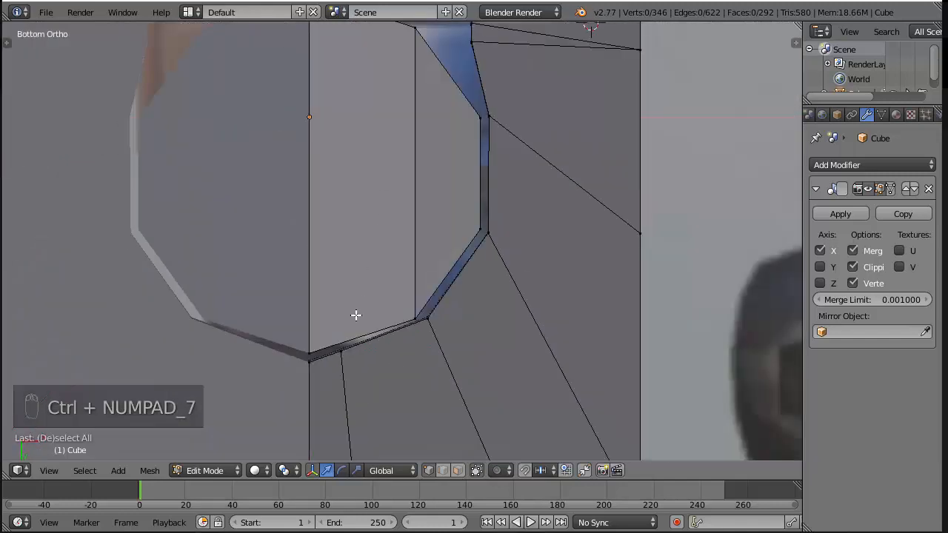
{"action": "scroll", "coordinate": [476, 195], "scroll_direction": "down", "scroll_amount": 3}
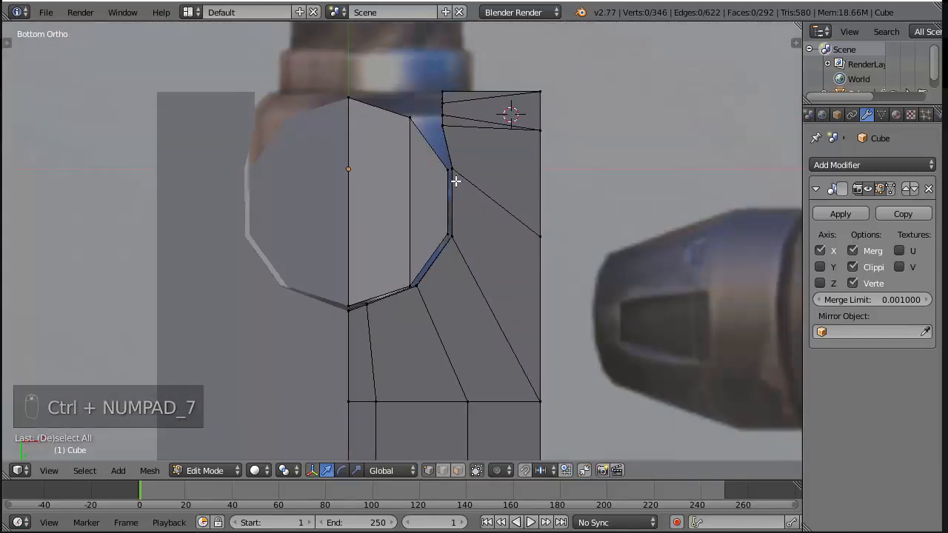
{"action": "scroll", "coordinate": [456, 180], "scroll_direction": "down", "scroll_amount": 2}
{"action": "middle_click_drag", "start_coordinate": [455, 185], "coordinate": [334, 269]}
{"action": "scroll", "coordinate": [395, 256], "scroll_direction": "up", "scroll_amount": 2}
{"action": "middle_click_drag", "start_coordinate": [395, 256], "coordinate": [464, 394]}
{"action": "key", "text": "KP_7"}
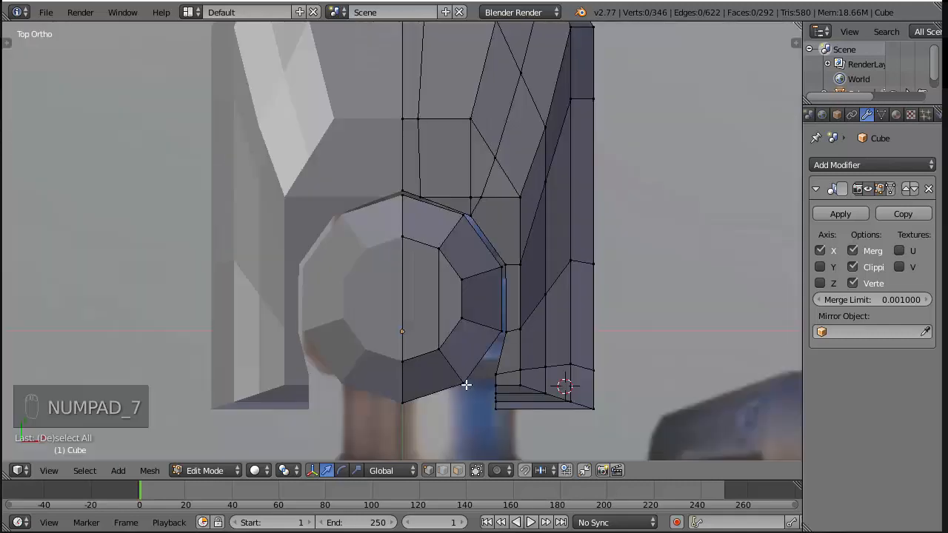
{"action": "middle_click_drag", "start_coordinate": [507, 311], "coordinate": [525, 260]}
{"action": "key", "text": "z"}
{"action": "key", "text": "z"}
{"action": "scroll", "coordinate": [525, 260], "scroll_direction": "down", "scroll_amount": 1}
{"action": "scroll", "coordinate": [543, 332], "scroll_direction": "up", "scroll_amount": 3}
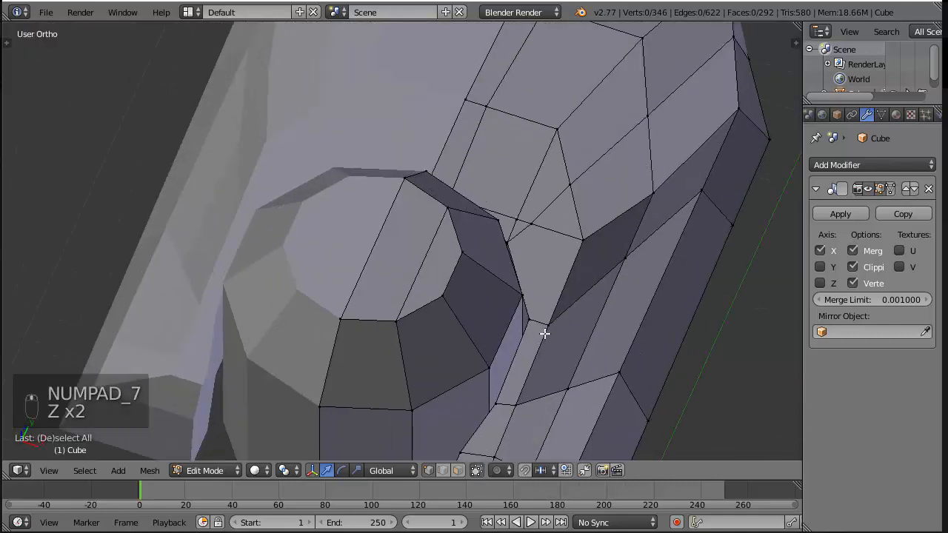
{"action": "scroll", "coordinate": [524, 274], "scroll_direction": "down", "scroll_amount": 1}
{"action": "middle_click_drag", "start_coordinate": [543, 332], "coordinate": [552, 281]}
{"action": "scroll", "coordinate": [523, 275], "scroll_direction": "down", "scroll_amount": 1}
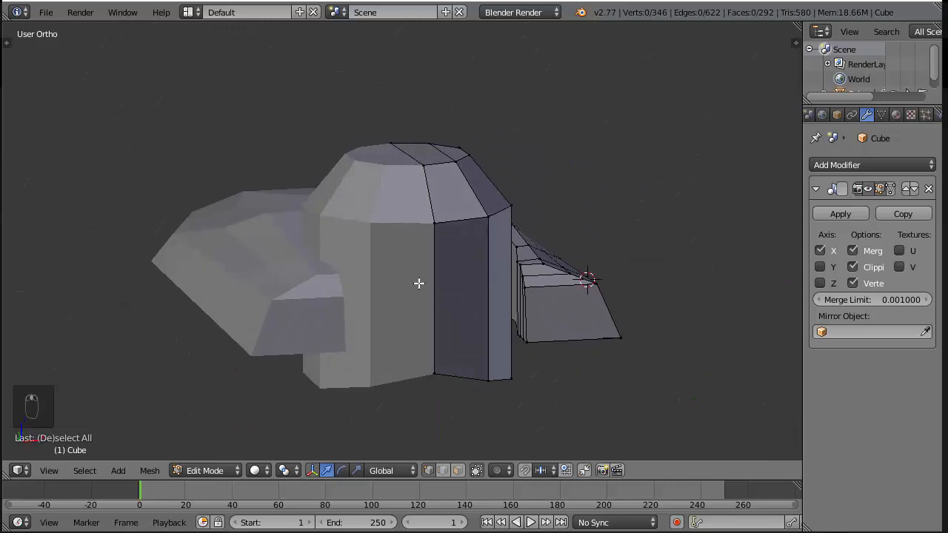
{"action": "middle_click_drag", "start_coordinate": [418, 283], "coordinate": [364, 361]}
{"action": "scroll", "coordinate": [400, 335], "scroll_direction": "up", "scroll_amount": 4}
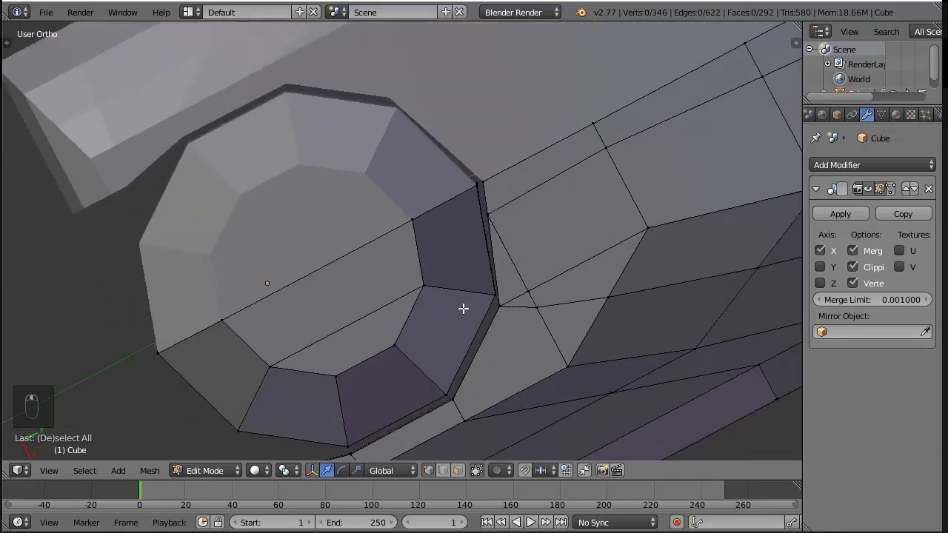
{"action": "scroll", "coordinate": [472, 286], "scroll_direction": "down", "scroll_amount": 3}
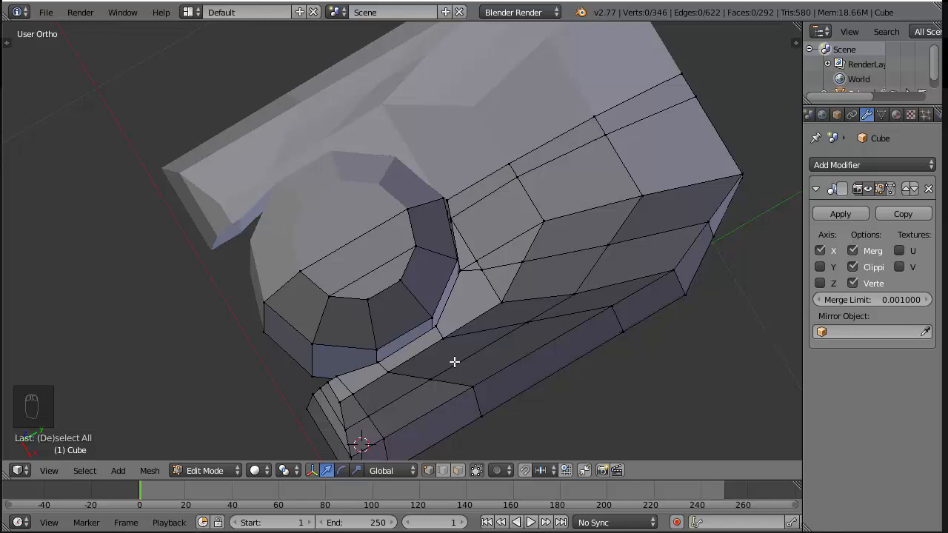
Reveal the hidden parts of the hammer, clear the selection and view the model from the side
{"action": "key", "text": "alt+h"}
{"action": "key", "text": "KP_3"}
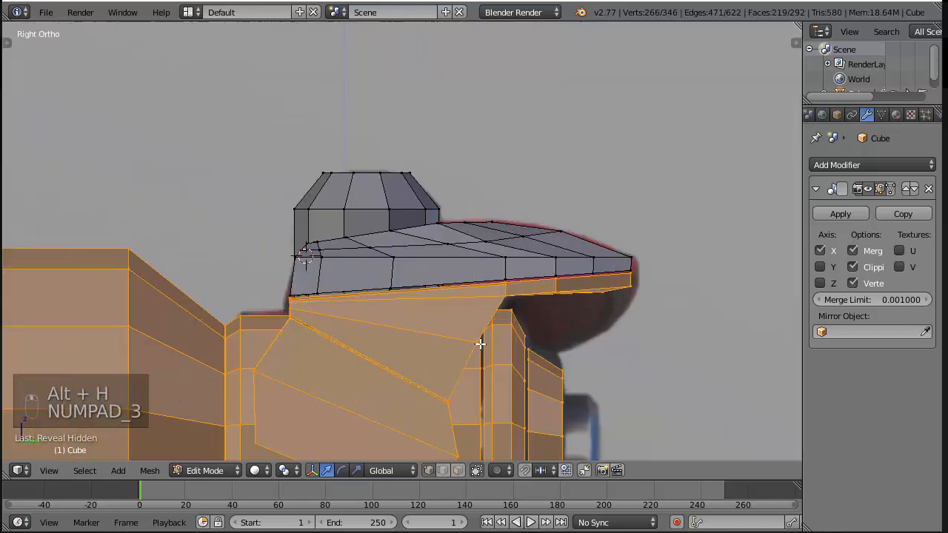
{"action": "scroll", "coordinate": [393, 360], "scroll_direction": "up", "scroll_amount": 1}
{"action": "key", "text": "a"}
{"action": "key", "text": "a"}
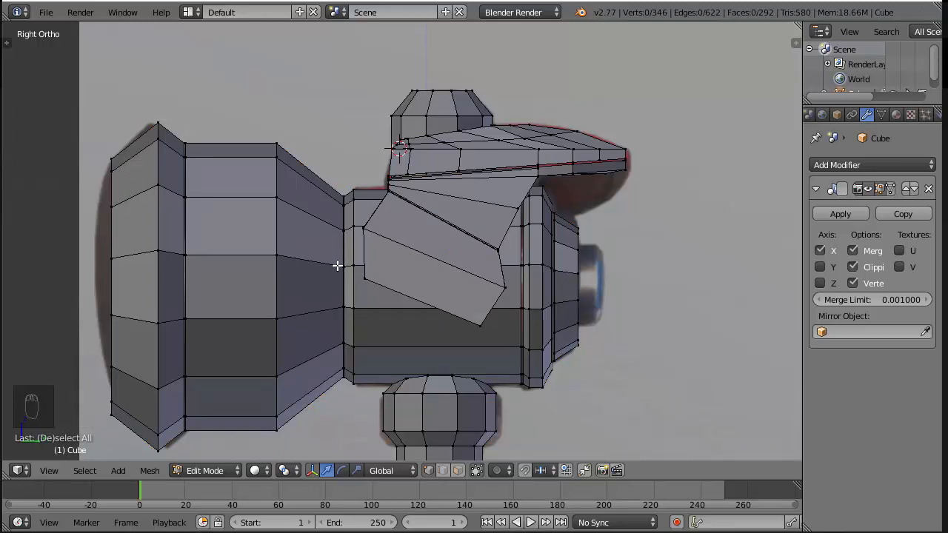
Try scaling the whole cap up slightly towards the walls of the plate's opening
{"action": "scroll", "coordinate": [372, 242], "scroll_direction": "up", "scroll_amount": 1}
{"action": "middle_click_drag", "start_coordinate": [503, 98], "coordinate": [473, 170]}
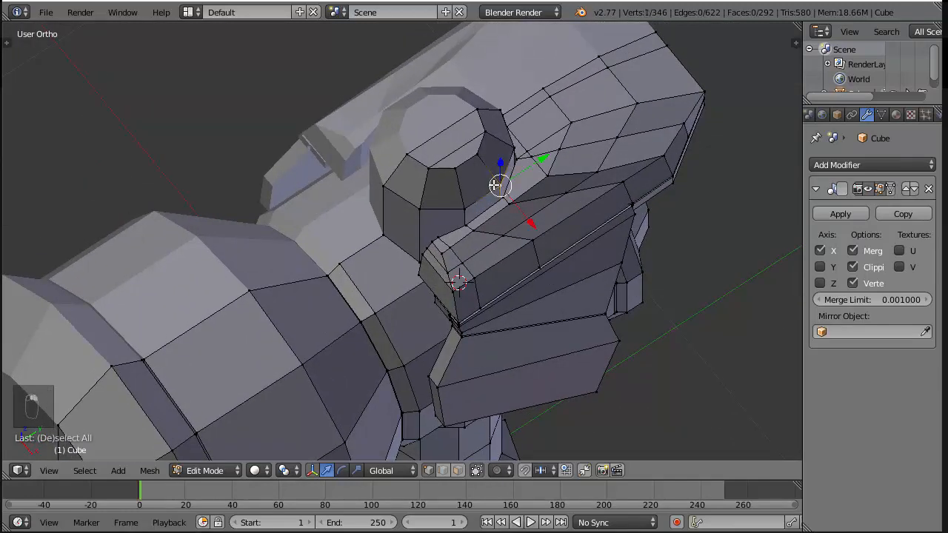
{"action": "key", "text": "ctrl+k"}
{"action": "key", "text": "ctrl+l"}
{"action": "key", "text": "s"}
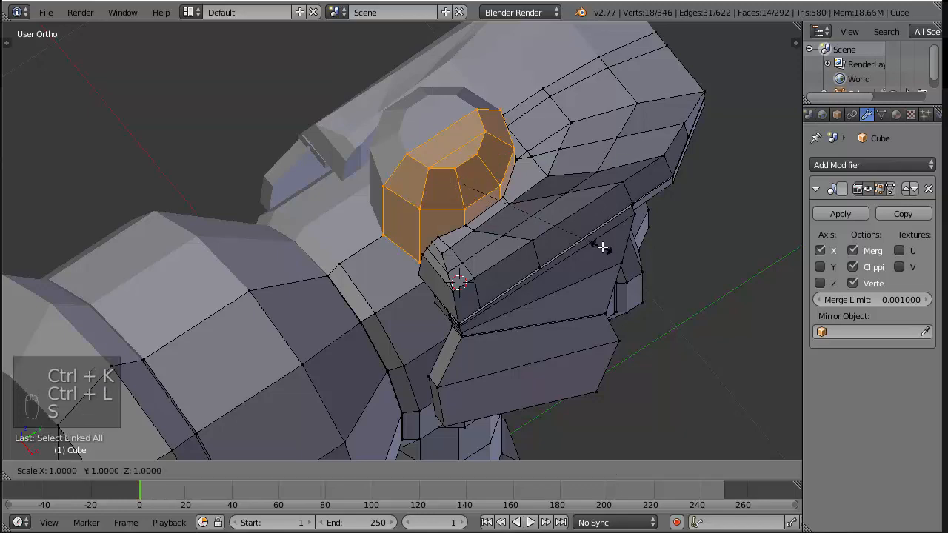
{"action": "left_click", "coordinate": [615, 252]}
{"action": "scroll", "coordinate": [615, 249], "scroll_direction": "up", "scroll_amount": 2}
{"action": "scroll", "coordinate": [540, 152], "scroll_direction": "down", "scroll_amount": 4}
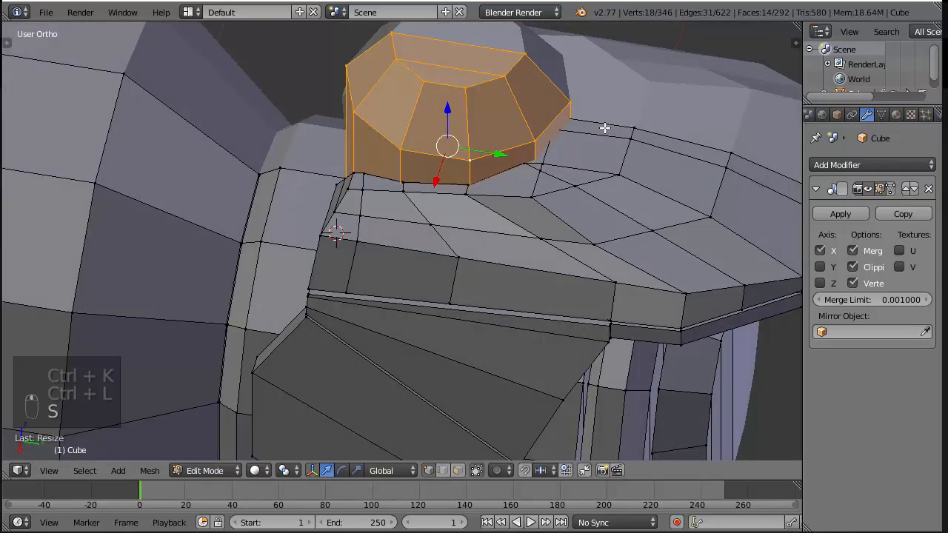
{"action": "key", "text": "ctrl+z"}
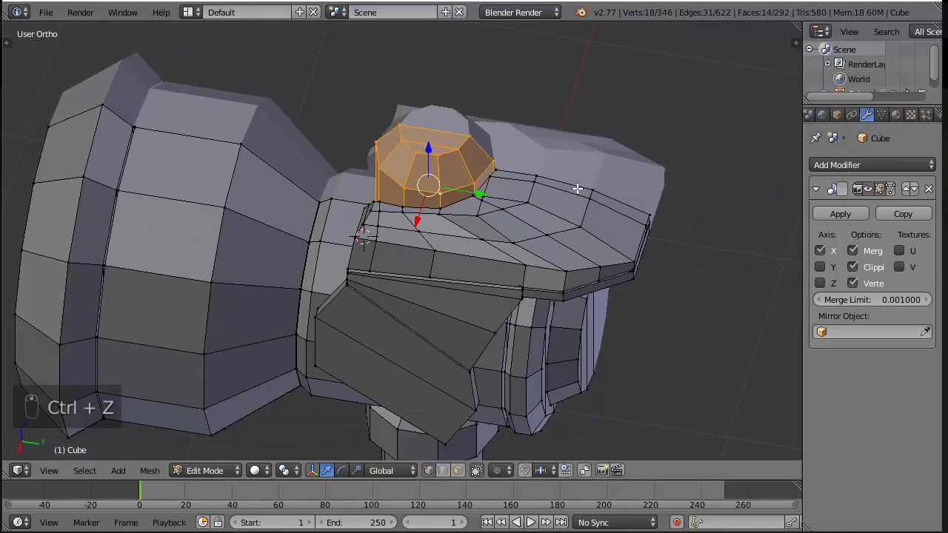
Shift the bottom edge face of the hammer's side panel slightly along X and save the file
{"action": "key", "text": "KP_3"}
{"action": "key", "text": "a"}
{"action": "key", "text": "a"}
{"action": "key", "text": "z"}
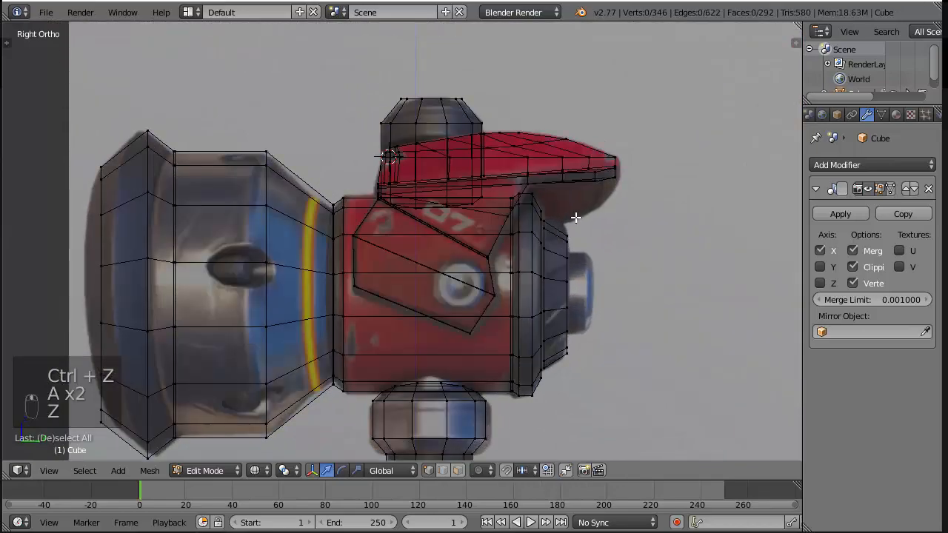
{"action": "key", "text": "z"}
{"action": "middle_click_drag", "start_coordinate": [571, 197], "coordinate": [437, 226]}
{"action": "right_click", "coordinate": [293, 321]}
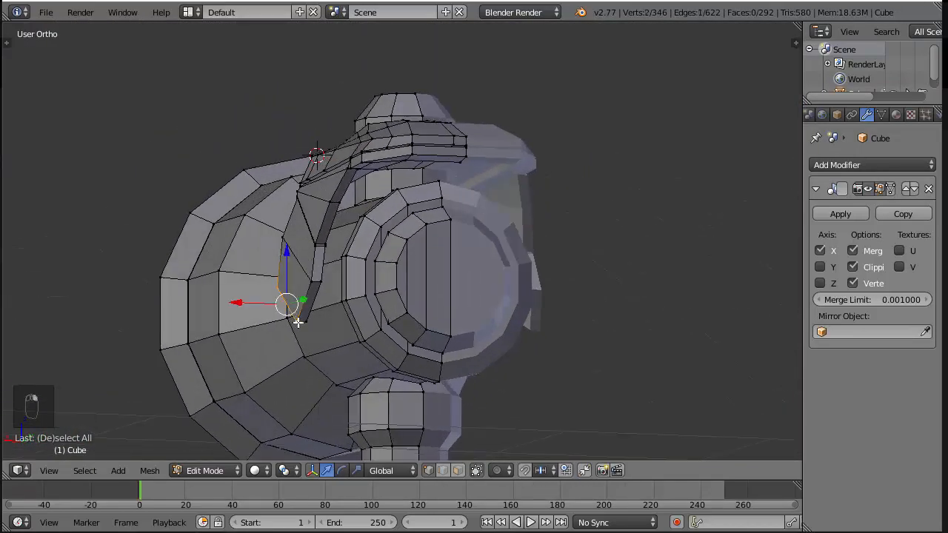
{"action": "key", "text": "z"}
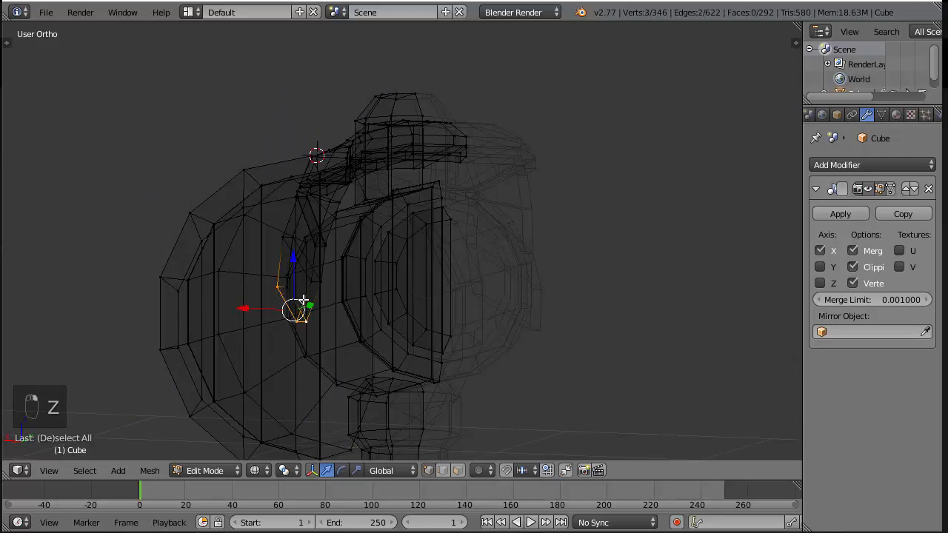
{"action": "key", "text": "ctrl+z"}
{"action": "key", "text": "z"}
{"action": "left_click_drag", "start_coordinate": [245, 305], "coordinate": [246, 305]}
{"action": "middle_click_drag", "start_coordinate": [264, 319], "coordinate": [485, 300]}
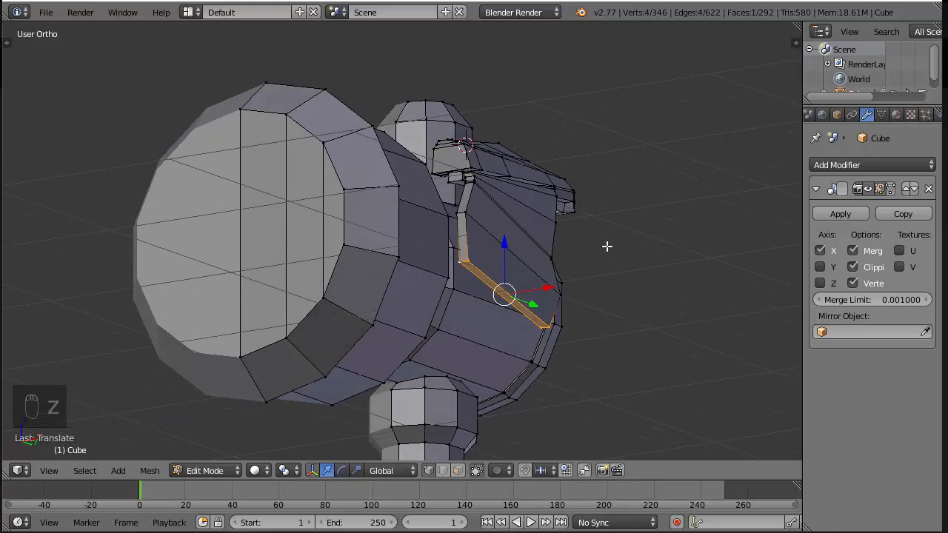
{"action": "middle_click_drag", "start_coordinate": [607, 245], "coordinate": [315, 250]}
{"action": "key", "text": "ctrl+s"}
{"action": "key", "text": "Tab"}
{"action": "key", "text": "Tab"}
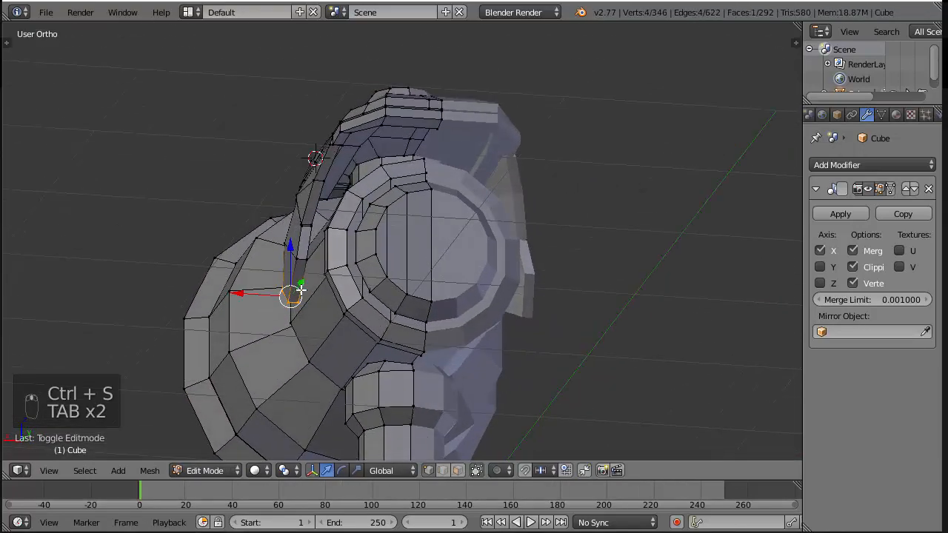
Select three rim faces of the side panel in face mode and shift them slightly inward along X
{"action": "key", "text": "a"}
{"action": "key", "text": "a"}
{"action": "key", "text": "a"}
{"action": "right_click", "coordinate": [303, 281]}
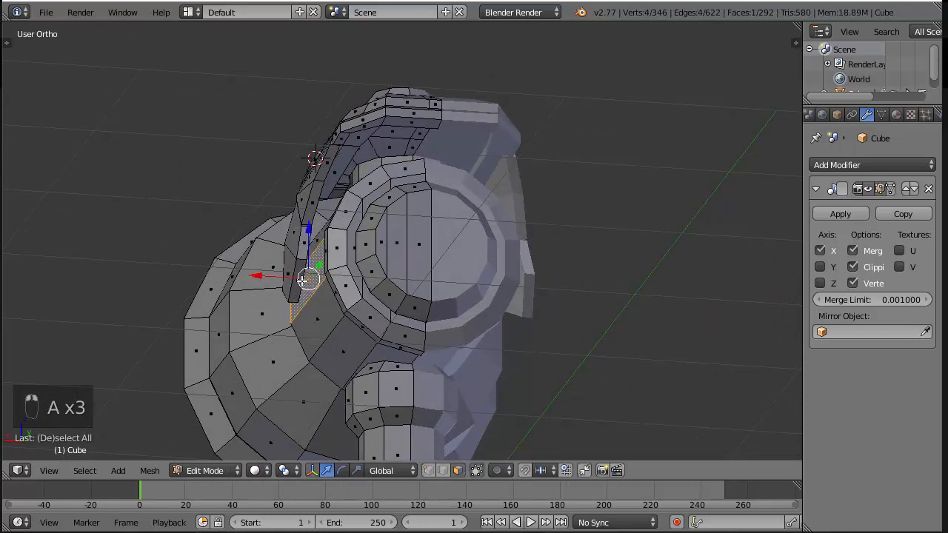
{"action": "right_click", "coordinate": [297, 283]}
{"action": "key", "text": "ctrl+z"}
{"action": "key", "text": "ctrl+z"}
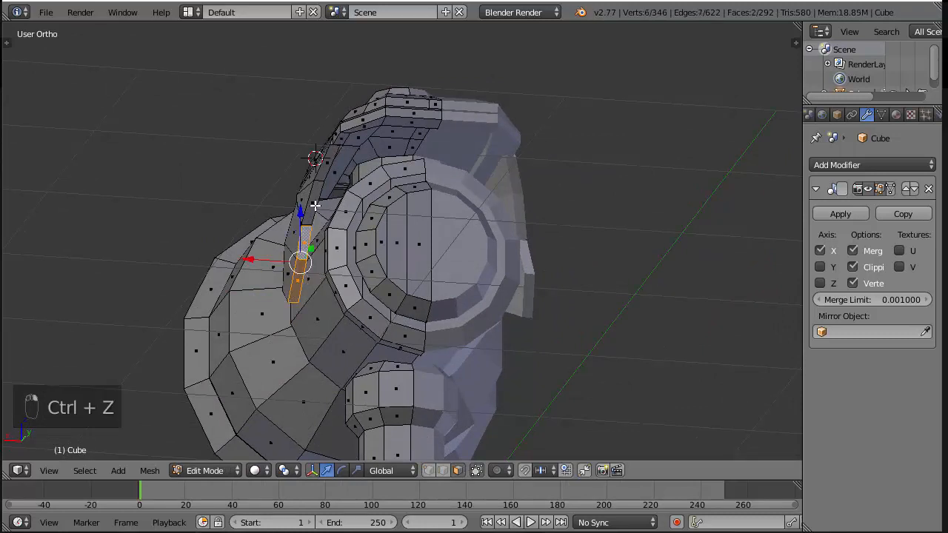
{"action": "left_click_drag", "start_coordinate": [258, 238], "coordinate": [267, 234]}
{"action": "middle_click_drag", "start_coordinate": [498, 165], "coordinate": [527, 265]}
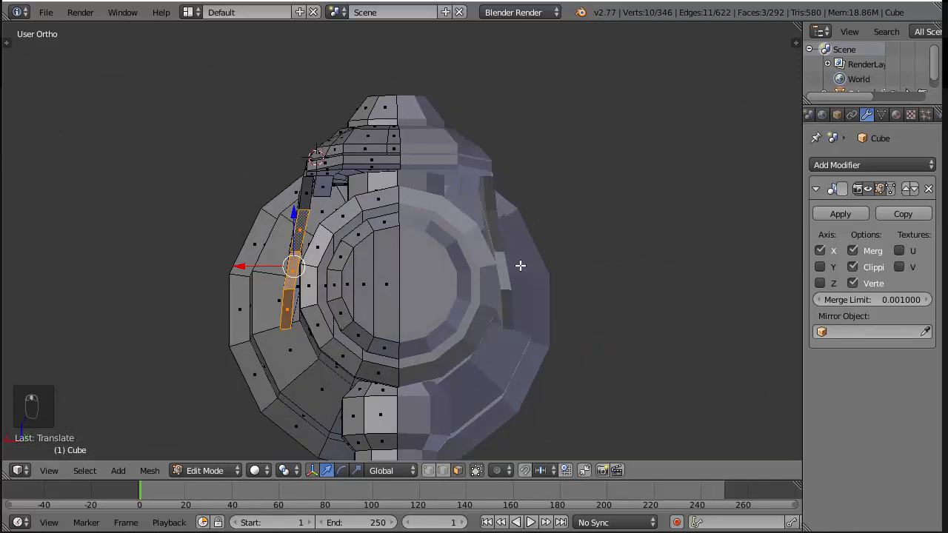
Rotate the three rim faces in the back view until the side panel's lower part stands nearly vertical, and save the file
{"action": "key", "text": "ctrl+KP_1"}
{"action": "key", "text": "r"}
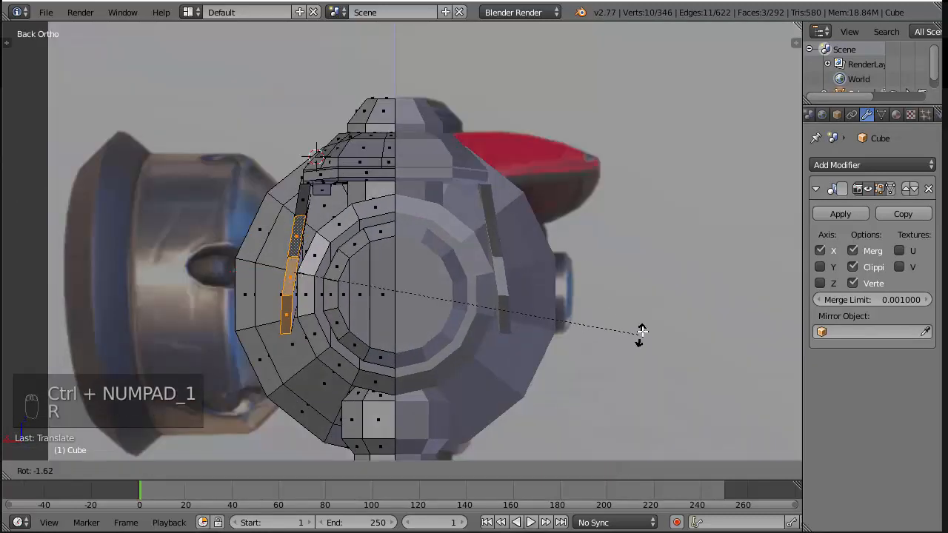
{"action": "left_click", "coordinate": [638, 292]}
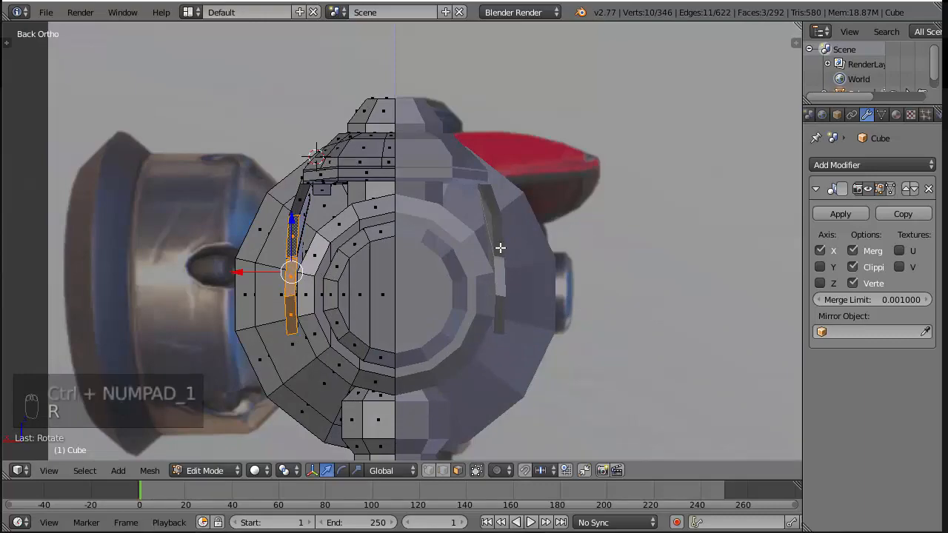
{"action": "key", "text": "a"}
{"action": "scroll", "coordinate": [496, 168], "scroll_direction": "down", "scroll_amount": 3}
{"action": "key", "text": "ctrl+s"}
Compare the hammer's head and handle with the side reference image in wireframe to look for missing details
{"action": "middle_click_drag", "start_coordinate": [496, 167], "coordinate": [482, 226]}
{"action": "scroll", "coordinate": [564, 222], "scroll_direction": "up", "scroll_amount": 2}
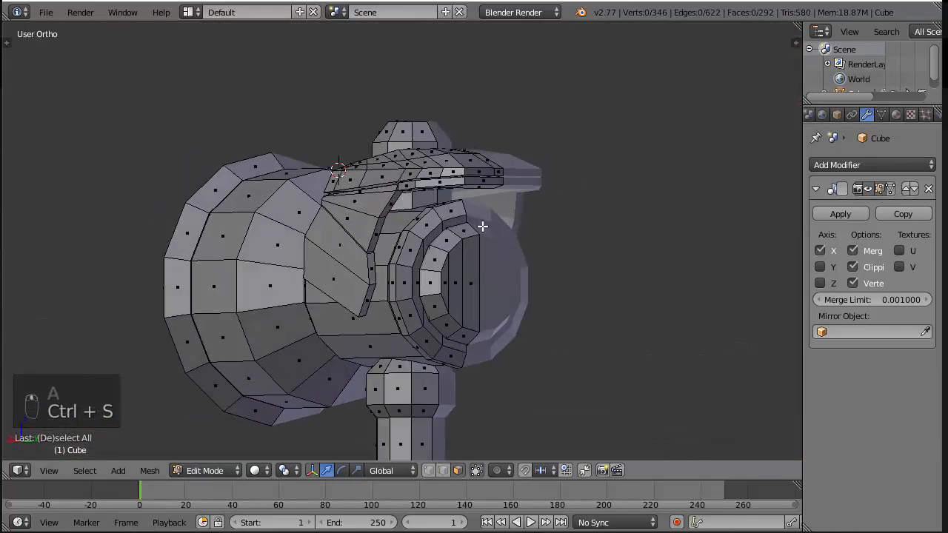
{"action": "key", "text": "KP_3"}
{"action": "key", "text": "z"}
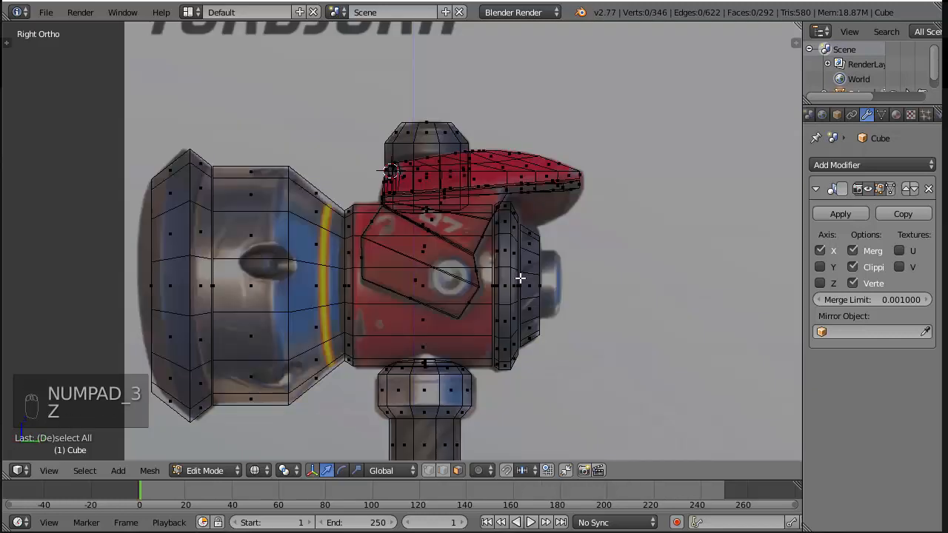
{"action": "scroll", "coordinate": [516, 278], "scroll_direction": "up", "scroll_amount": 3}
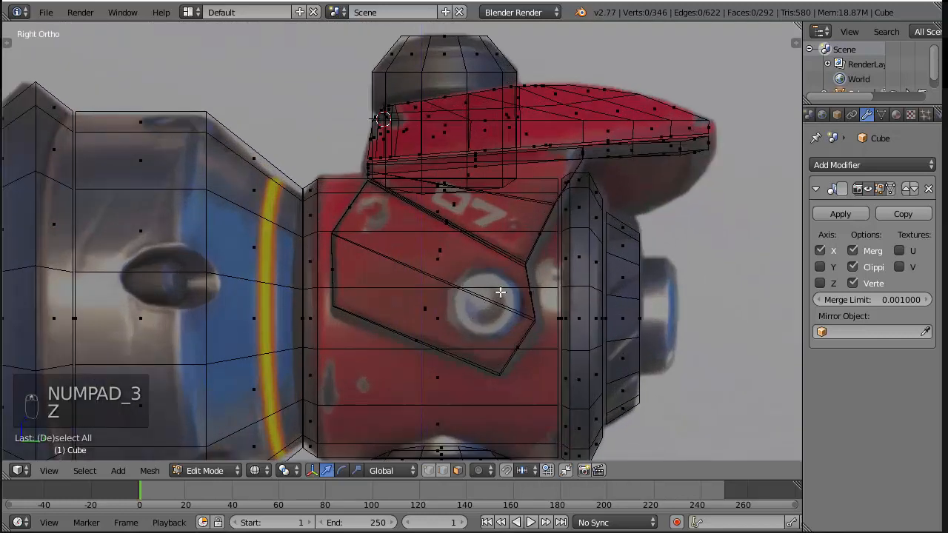
{"action": "scroll", "coordinate": [474, 300], "scroll_direction": "down", "scroll_amount": 2}
{"action": "middle_click_drag", "start_coordinate": [654, 298], "coordinate": [653, 187], "text": "shift"}
{"action": "scroll", "coordinate": [604, 180], "scroll_direction": "down", "scroll_amount": 3}
{"action": "middle_click_drag", "start_coordinate": [507, 438], "coordinate": [538, 254], "text": "shift"}
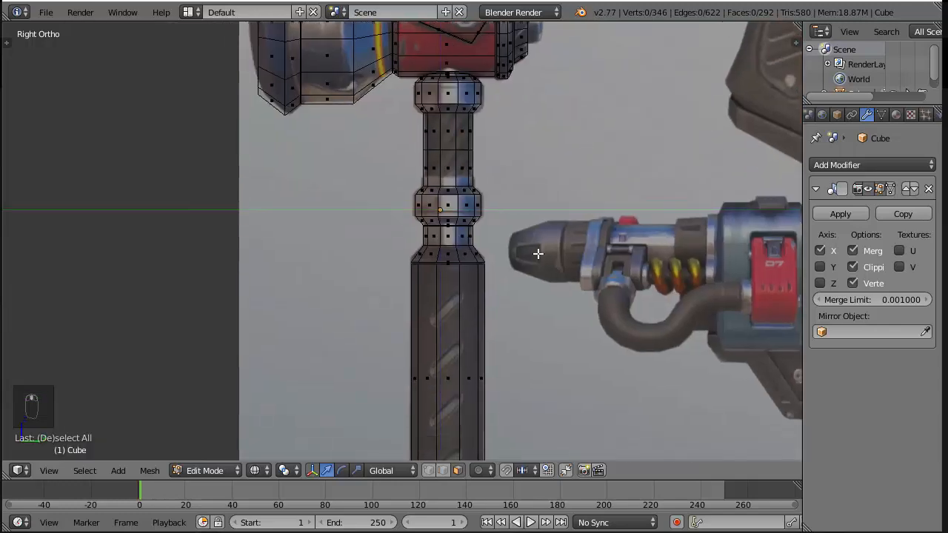
{"action": "scroll", "coordinate": [518, 258], "scroll_direction": "down", "scroll_amount": 3}
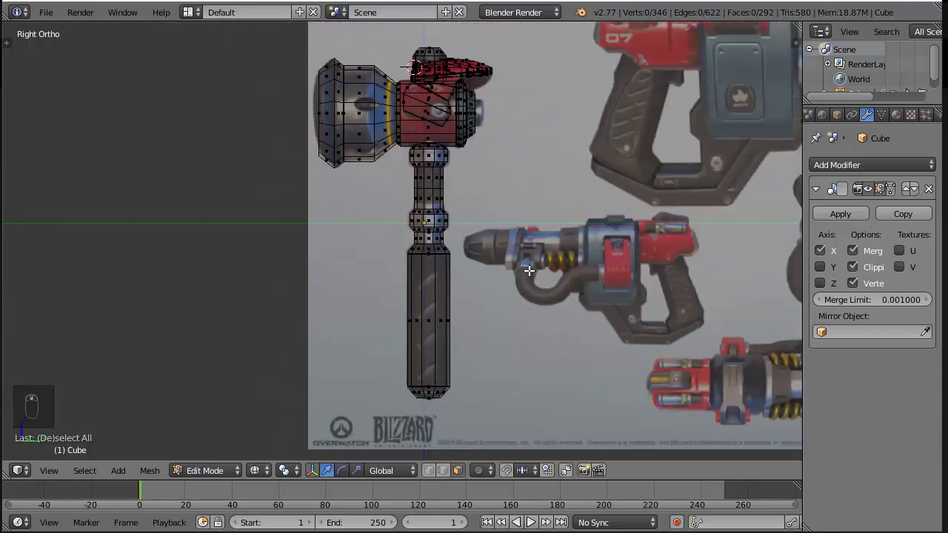
{"action": "scroll", "coordinate": [529, 271], "scroll_direction": "up", "scroll_amount": 2}
{"action": "middle_click_drag", "start_coordinate": [496, 133], "coordinate": [496, 345], "text": "shift"}
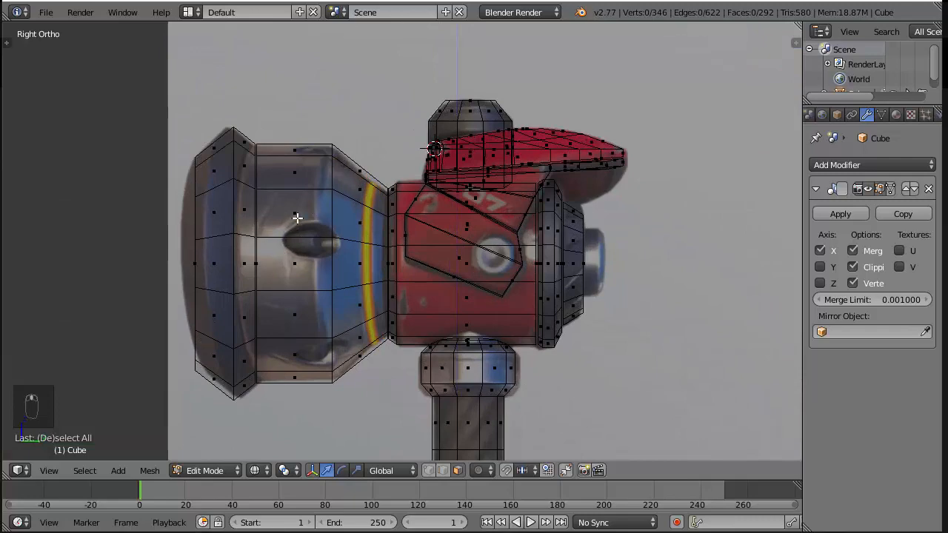
{"action": "middle_click_drag", "start_coordinate": [297, 244], "coordinate": [348, 229]}
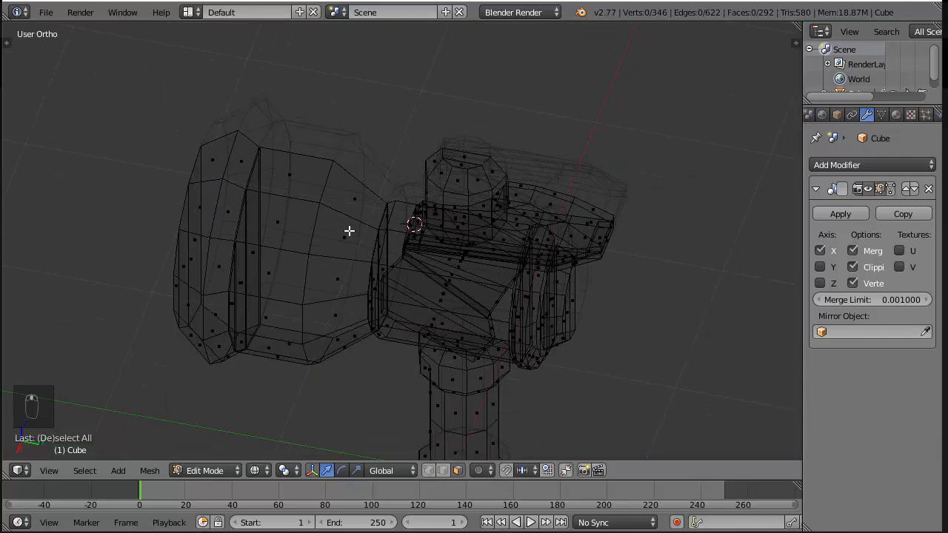
{"action": "key", "text": "KP_3"}
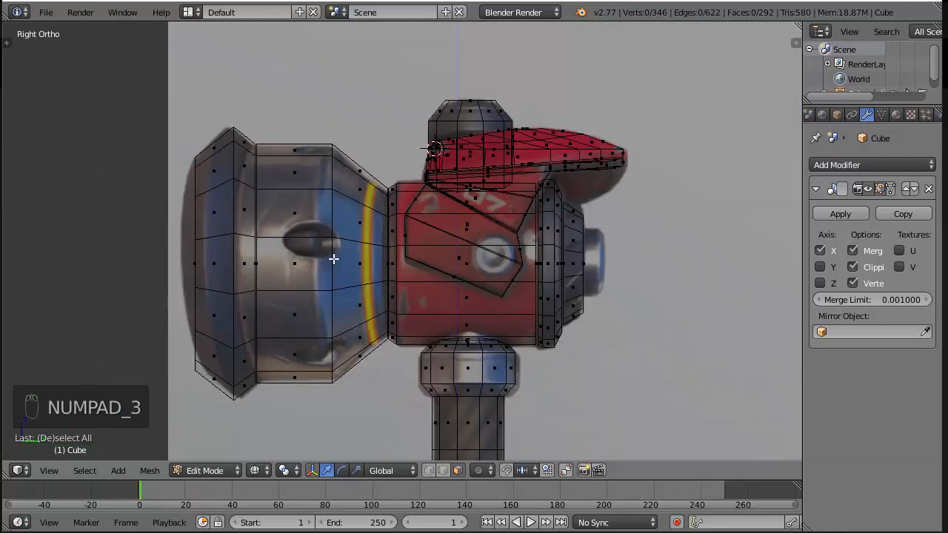
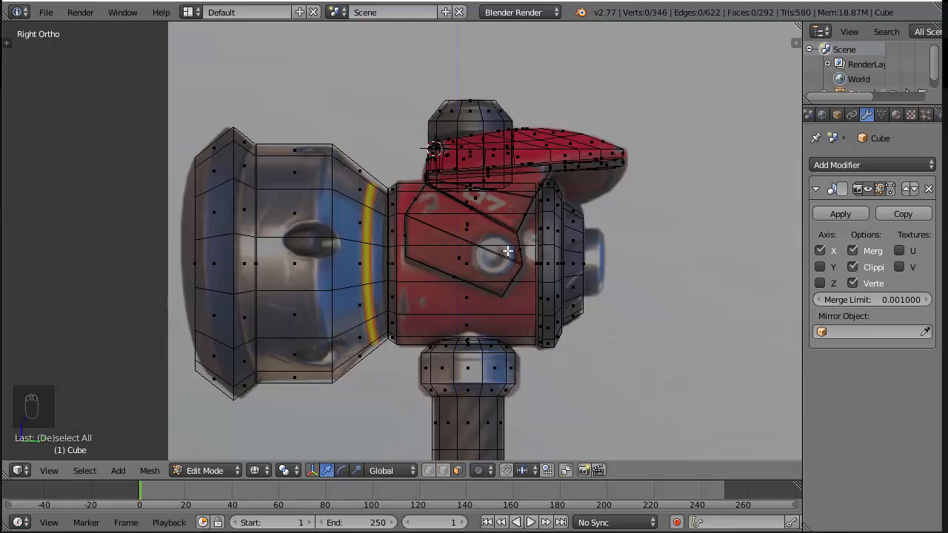
Place the 3D cursor at the centre of the round bolt shown on the side panel in the reference image
{"action": "key", "text": "z"}
{"action": "scroll", "coordinate": [496, 253], "scroll_direction": "up", "scroll_amount": 4}
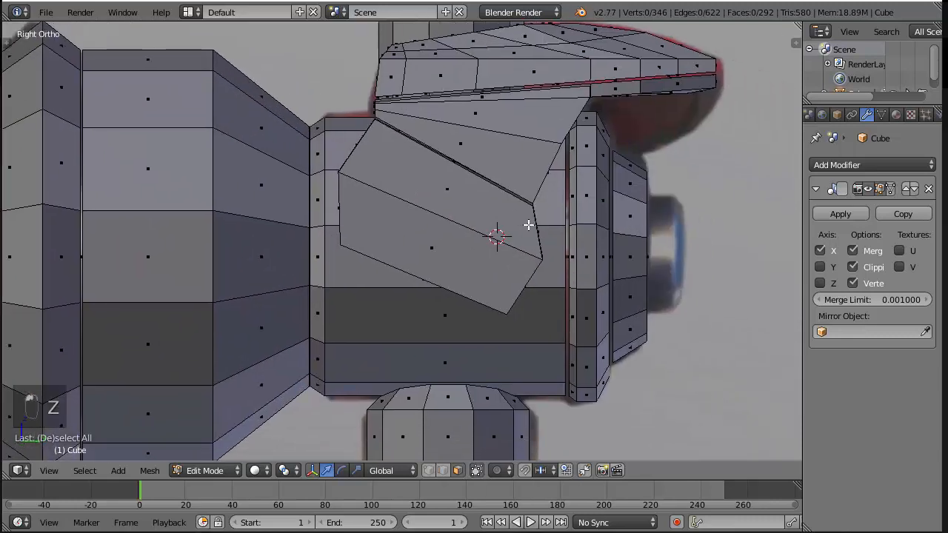
{"action": "key", "text": "z"}
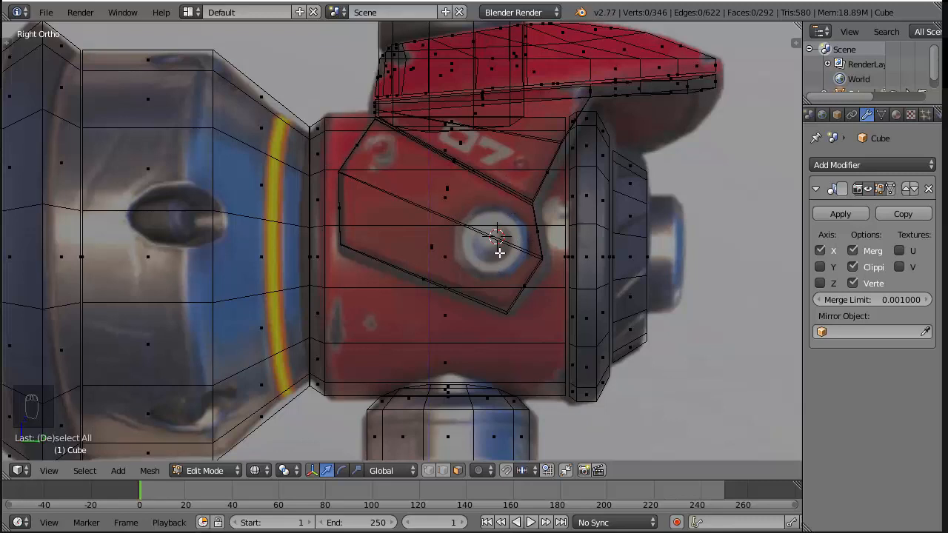
{"action": "key", "text": "shift+a"}
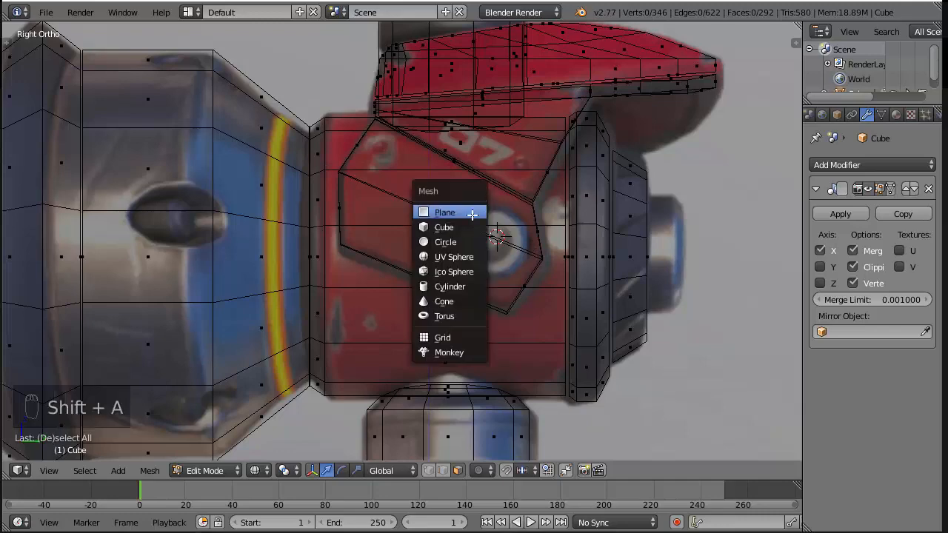
{"action": "left_click", "coordinate": [486, 242]}
{"action": "key", "text": "z"}
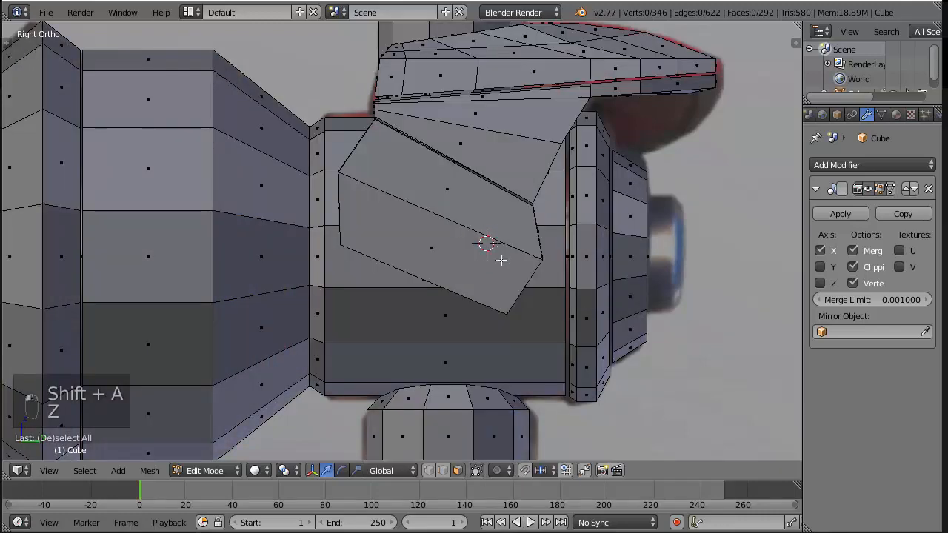
{"action": "middle_click_drag", "start_coordinate": [494, 241], "coordinate": [533, 281]}
{"action": "key", "text": "KP_3"}
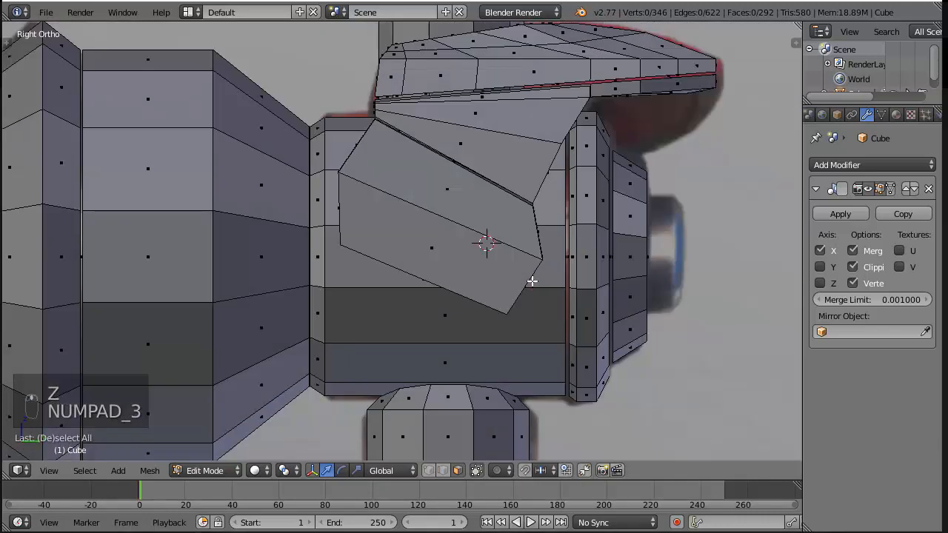
Add a mesh circle at the 3D cursor in the right view, aligned to the view and with 8 vertices
{"action": "key", "text": "shift+a"}
{"action": "left_click", "coordinate": [518, 312]}
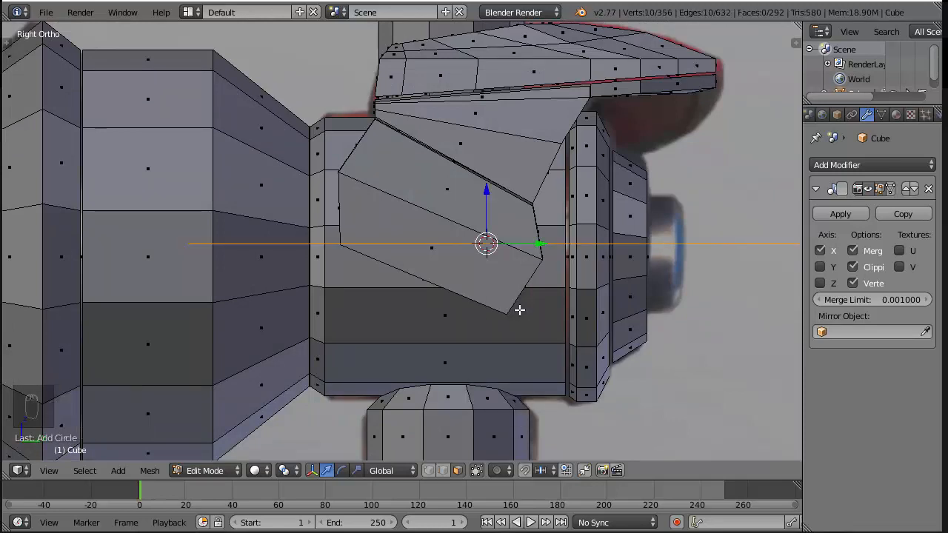
{"action": "key", "text": "F6"}
{"action": "left_click", "coordinate": [640, 410]}
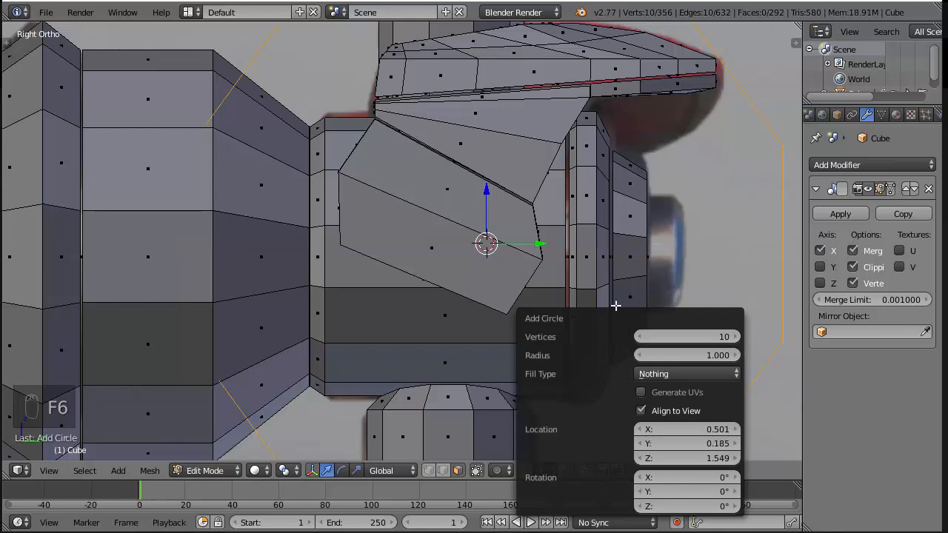
{"action": "scroll", "coordinate": [605, 256], "scroll_direction": "down", "scroll_amount": 4}
{"action": "key", "text": "F6"}
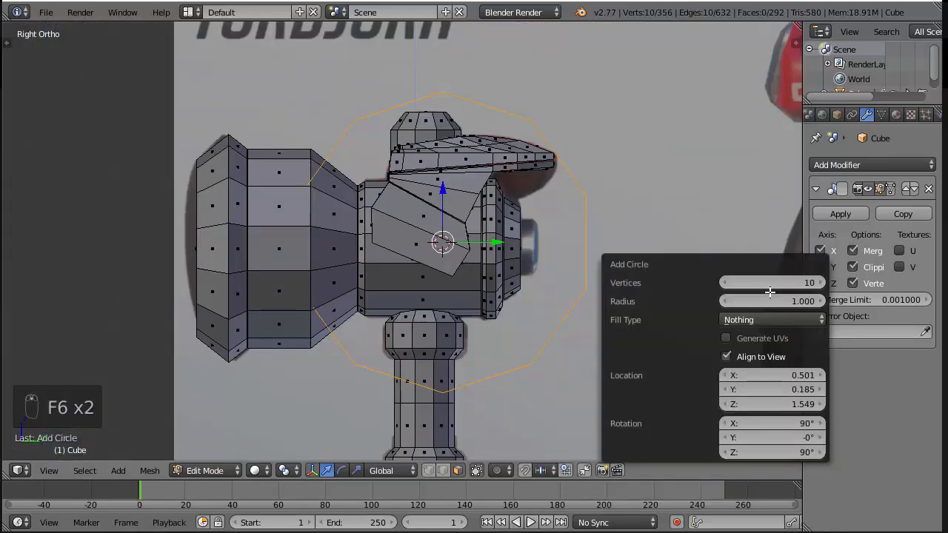
{"action": "left_click", "coordinate": [783, 282]}
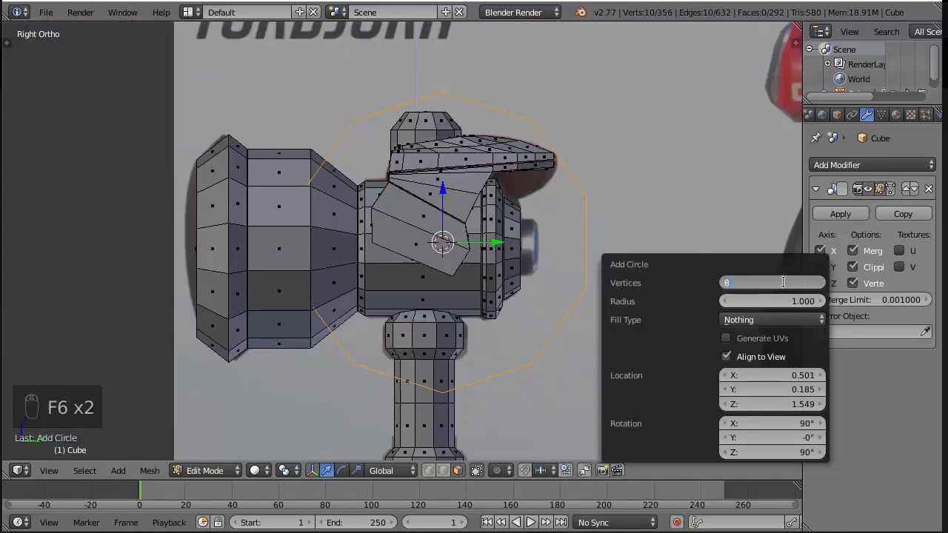
{"action": "key", "text": "Return"}
Scale the octagonal circle down to roughly the size of the bolt in the side reference image
{"action": "key", "text": "s"}
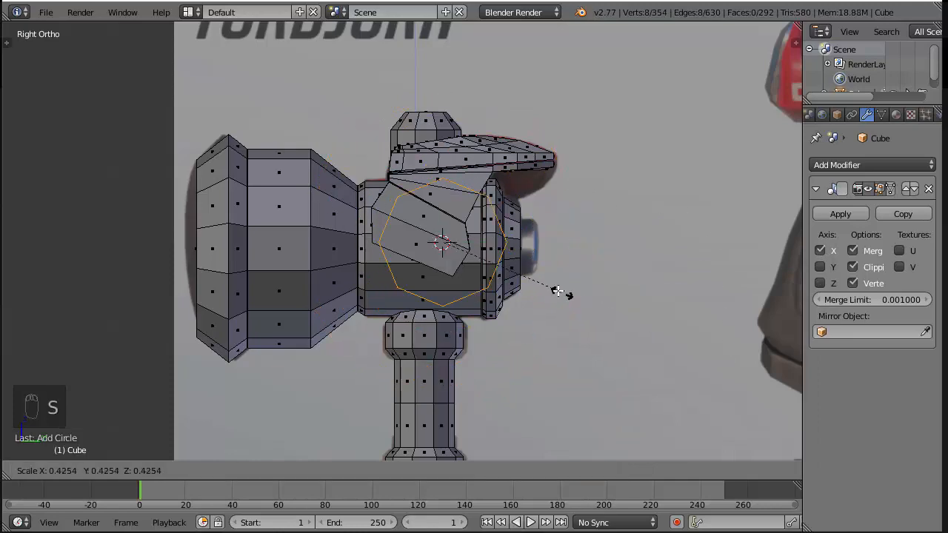
{"action": "left_click", "coordinate": [481, 255]}
{"action": "key", "text": "z"}
{"action": "scroll", "coordinate": [626, 254], "scroll_direction": "up", "scroll_amount": 8}
{"action": "middle_click_drag", "start_coordinate": [743, 229], "coordinate": [615, 227], "text": "shift"}
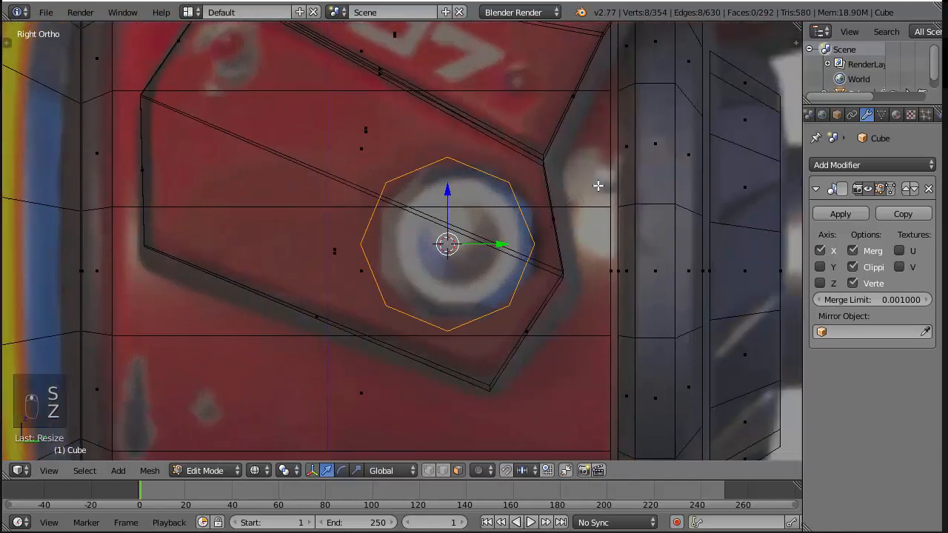
Rotate the octagon until its upper and lower edges are horizontal, shift it slightly along Y, and fit its scale to the bolt
{"action": "key", "text": "r"}
{"action": "left_click", "coordinate": [660, 254]}
{"action": "left_click_drag", "start_coordinate": [501, 244], "coordinate": [509, 244]}
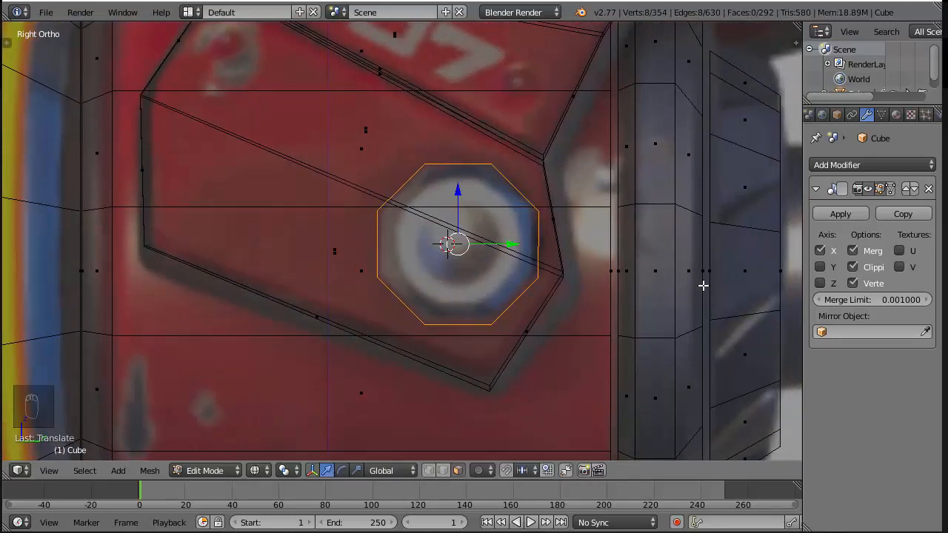
{"action": "key", "text": "s"}
{"action": "left_click", "coordinate": [613, 269]}
Move the octagon slightly outward along X, checking its position against the side panel in the front view
{"action": "key", "text": "KP_1"}
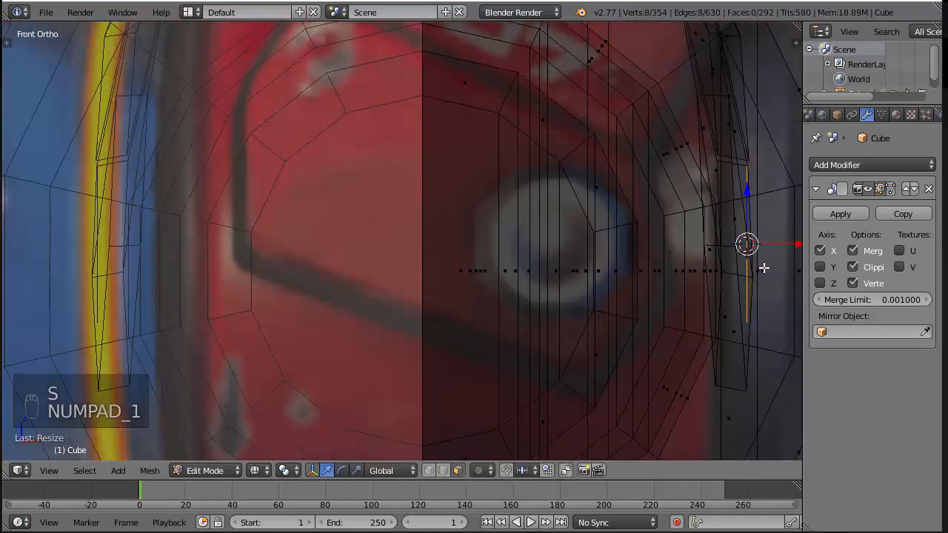
{"action": "key", "text": "z"}
{"action": "mouse_move", "coordinate": [764, 267]}
{"action": "middle_mouse_down"}
{"action": "mouse_move", "coordinate": [711, 283]}
{"action": "mouse_move", "coordinate": [789, 277]}
{"action": "middle_mouse_up"}
{"action": "left_click_drag", "start_coordinate": [794, 263], "coordinate": [796, 262]}
{"action": "key", "text": "KP_3"}
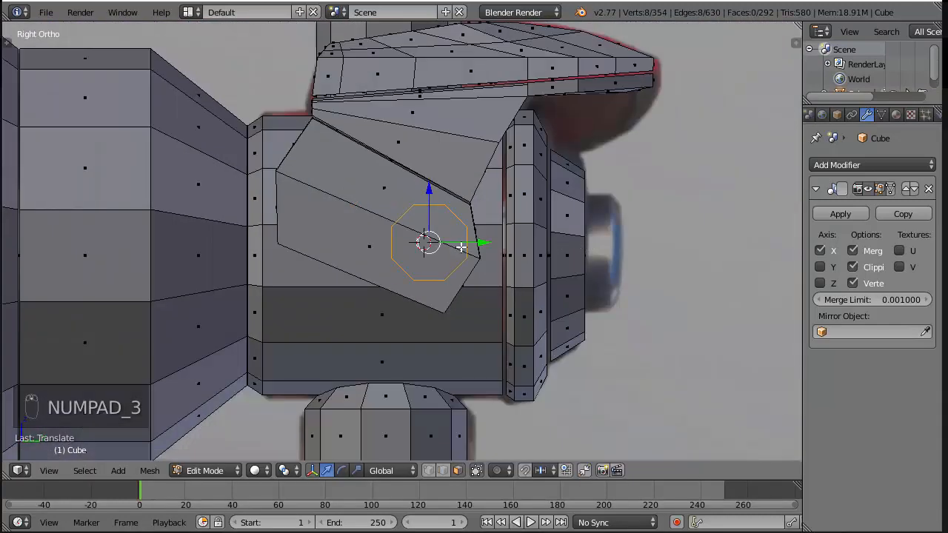
{"action": "middle_click_drag", "start_coordinate": [460, 247], "coordinate": [607, 289]}
{"action": "key", "text": "z"}
{"action": "key", "text": "e"}
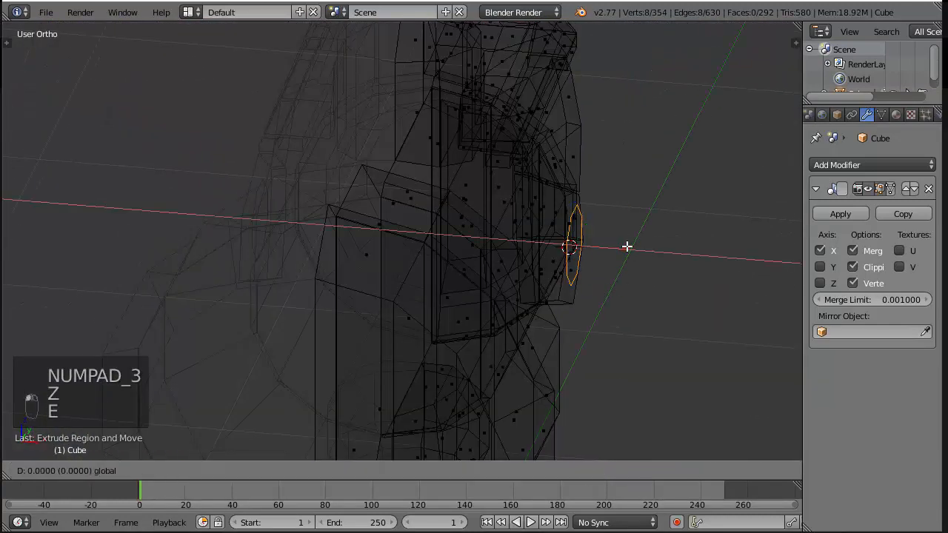
{"action": "left_click_drag", "start_coordinate": [627, 247], "coordinate": [642, 249]}
{"action": "key", "text": "ctrl+z"}
{"action": "key", "text": "z"}
{"action": "scroll", "coordinate": [651, 247], "scroll_direction": "up", "scroll_amount": 2}
{"action": "key", "text": "e"}
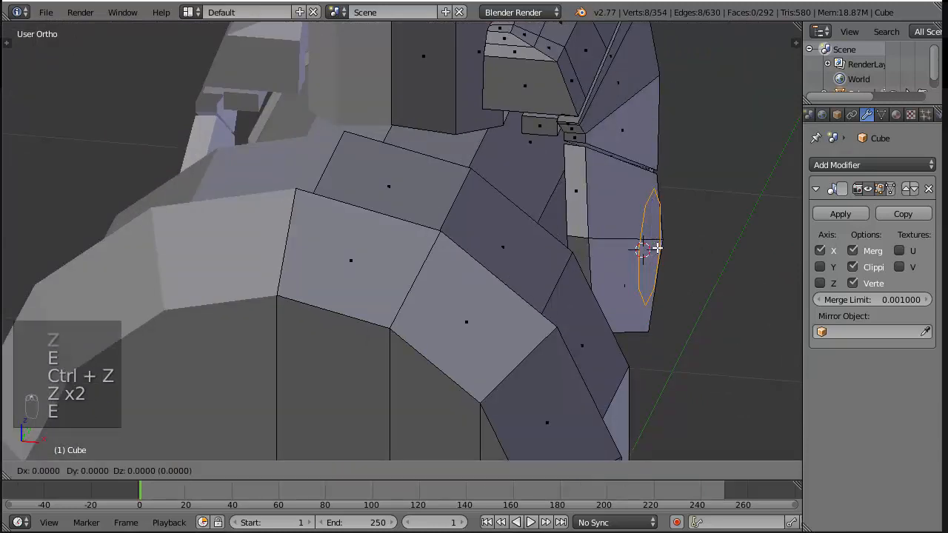
{"action": "left_click", "coordinate": [657, 248]}
{"action": "left_click_drag", "start_coordinate": [707, 249], "coordinate": [674, 313]}
{"action": "key", "text": "ctrl+z"}
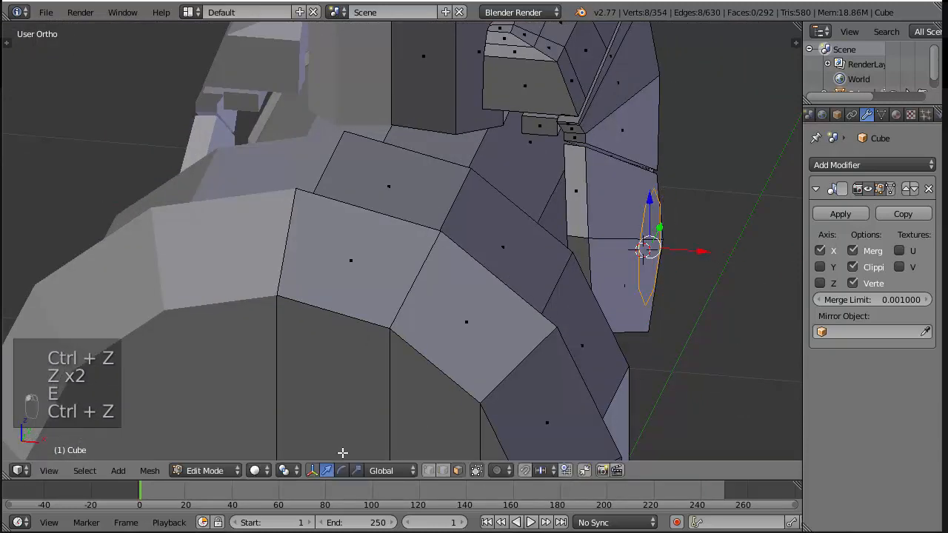
Extrude the octagon outward along X in vertex mode to form the bolt's side wall
{"action": "left_click", "coordinate": [430, 472]}
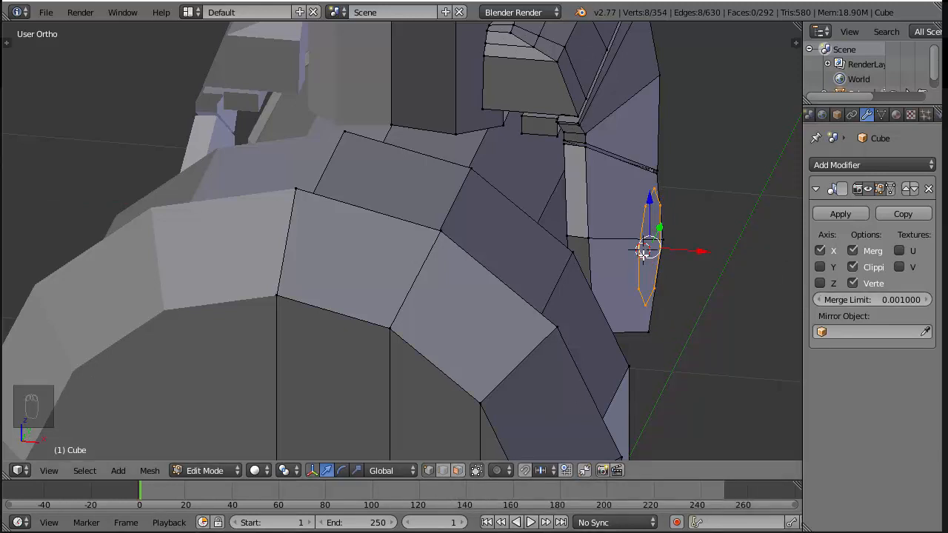
{"action": "key", "text": "e"}
{"action": "left_click_drag", "start_coordinate": [702, 253], "coordinate": [723, 254]}
{"action": "key", "text": "KP_3"}
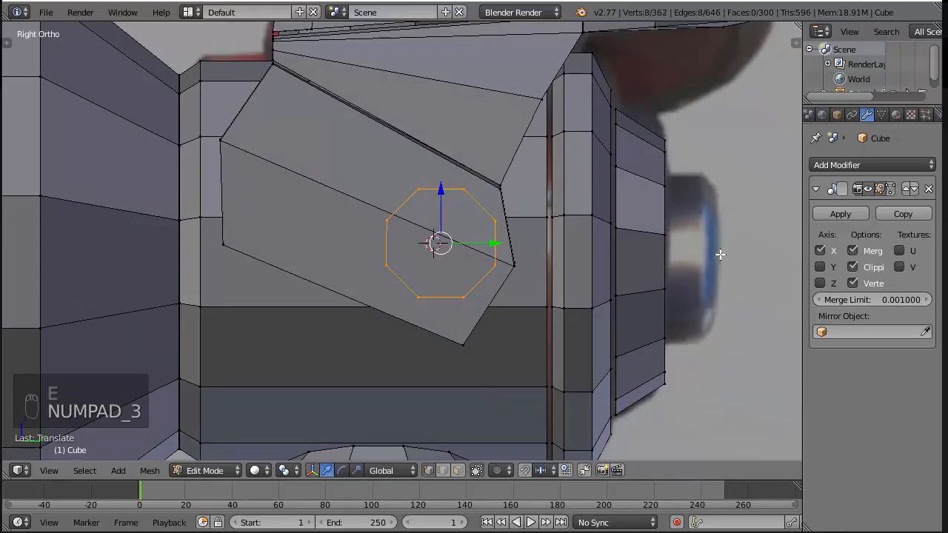
{"action": "key", "text": "z"}
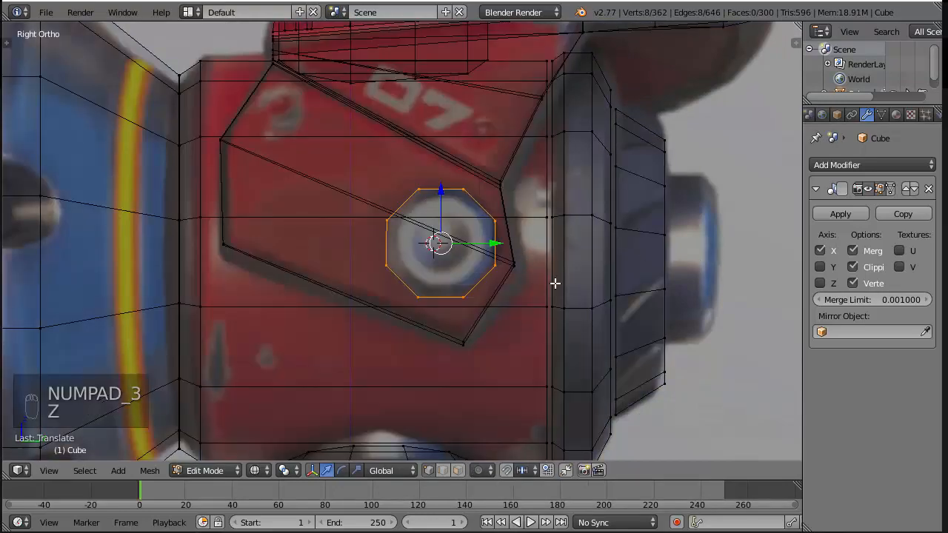
{"action": "middle_click_drag", "start_coordinate": [555, 282], "coordinate": [540, 334]}
{"action": "key", "text": "KP_7"}
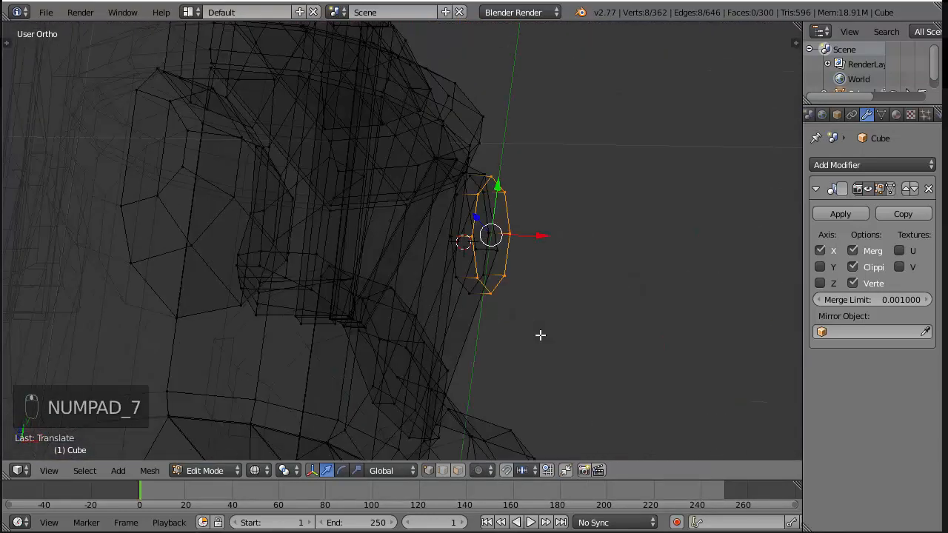
{"action": "key", "text": "r"}
{"action": "left_click", "coordinate": [564, 222]}
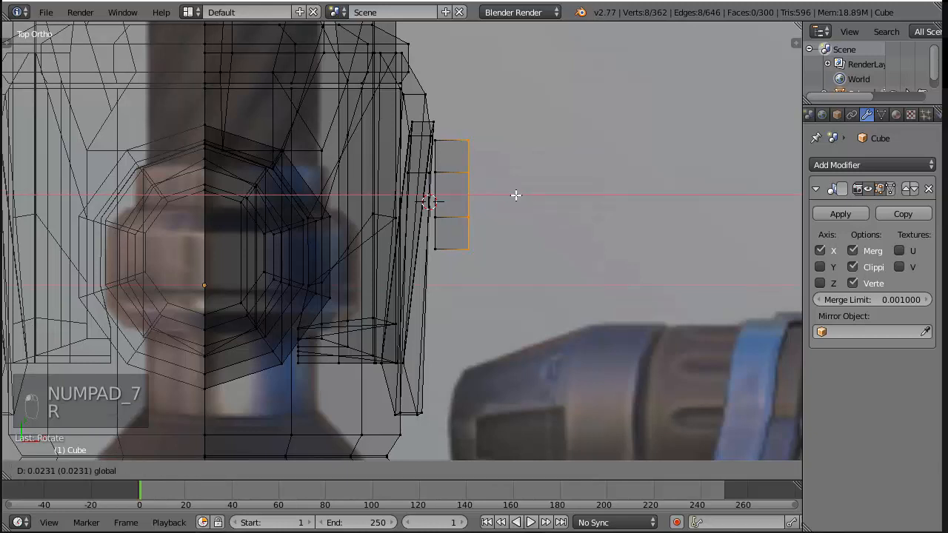
{"action": "key", "text": "ctrl+z"}
Extrude the bolt's outer ring a little further along X in the top view and scale it down to form a bevel
{"action": "key", "text": "e"}
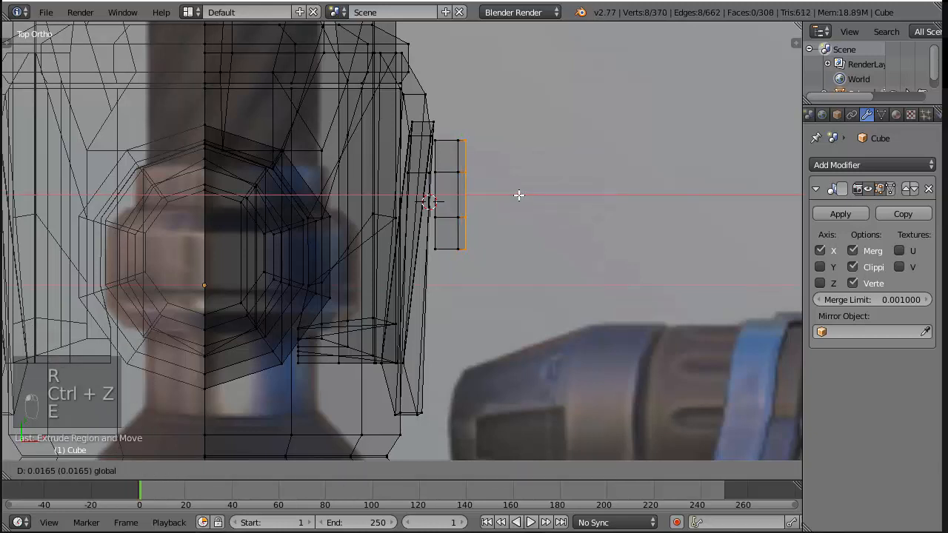
{"action": "left_click", "coordinate": [522, 195]}
{"action": "key", "text": "s"}
{"action": "left_click", "coordinate": [566, 202]}
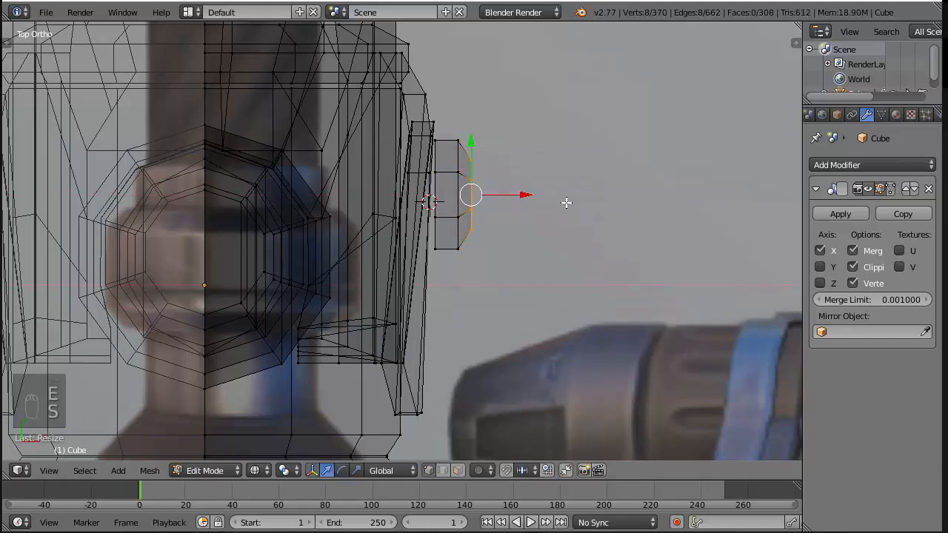
{"action": "right_click", "coordinate": [438, 176]}
{"action": "right_click", "coordinate": [440, 221], "text": "shift"}
{"action": "key", "text": "f"}
{"action": "key", "text": "f"}
{"action": "key", "text": "f"}
{"action": "key", "text": "f"}
{"action": "key", "text": "f"}
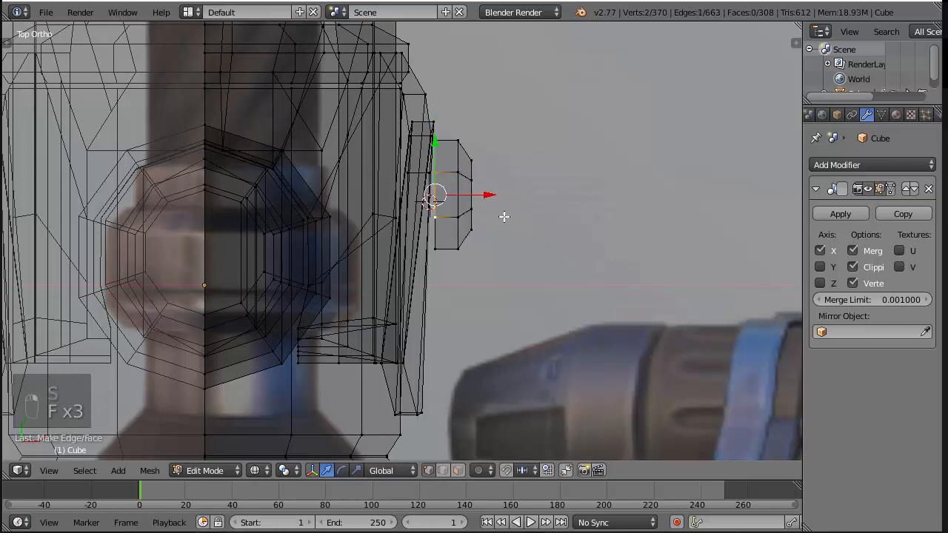
{"action": "key", "text": "ctrl+z"}
Select the bolt's linked geometry and isolate it by hiding the rest of the mesh, with solid shading
{"action": "key", "text": "ctrl+l"}
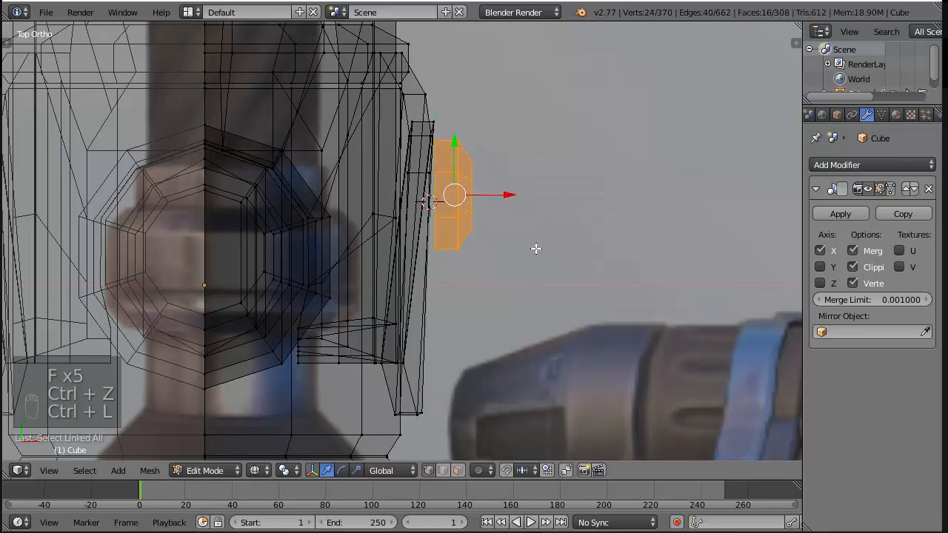
{"action": "key", "text": "shift+h"}
{"action": "key", "text": "a"}
{"action": "key", "text": "z"}
{"action": "middle_click_drag", "start_coordinate": [528, 253], "coordinate": [493, 230]}
{"action": "key", "text": "a"}
{"action": "key", "text": "a"}
{"action": "key", "text": "a"}
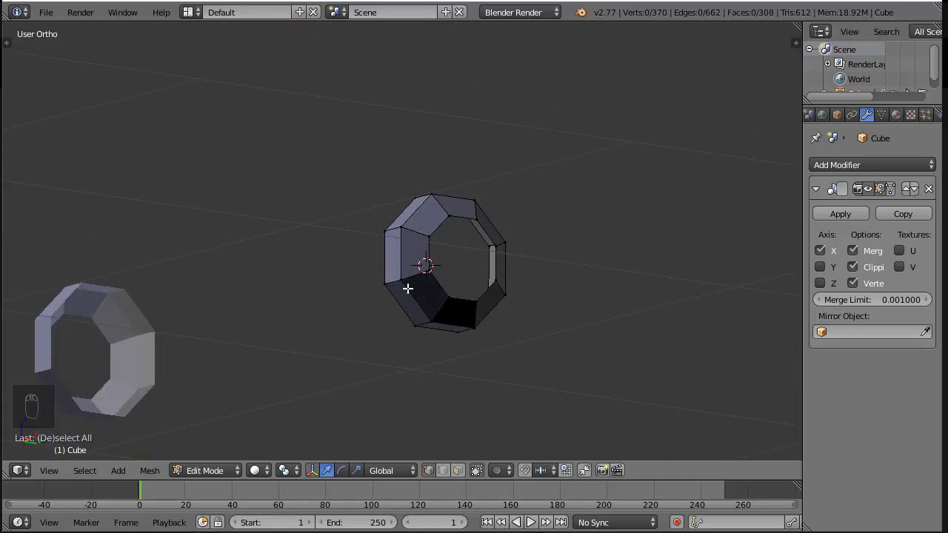
Select all of the isolated bolt's geometry and recalculate its normals
{"action": "key", "text": "a"}
{"action": "key", "text": "a"}
{"action": "key", "text": "a"}
{"action": "key", "text": "a"}
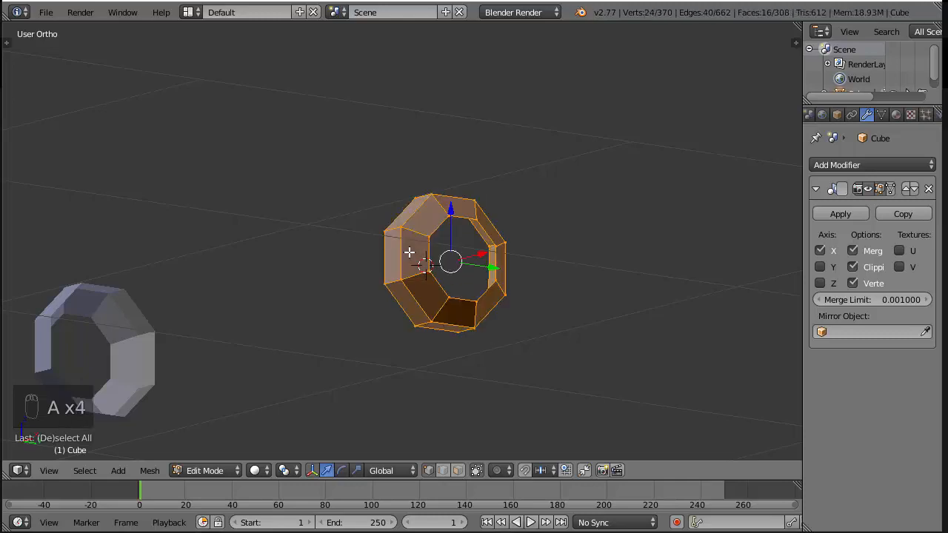
{"action": "key", "text": "ctrl+n"}
{"action": "key", "text": "a"}
Fill the bolt's smaller front opening with three faces, starting from two vertices of its rim
{"action": "right_click", "coordinate": [413, 239]}
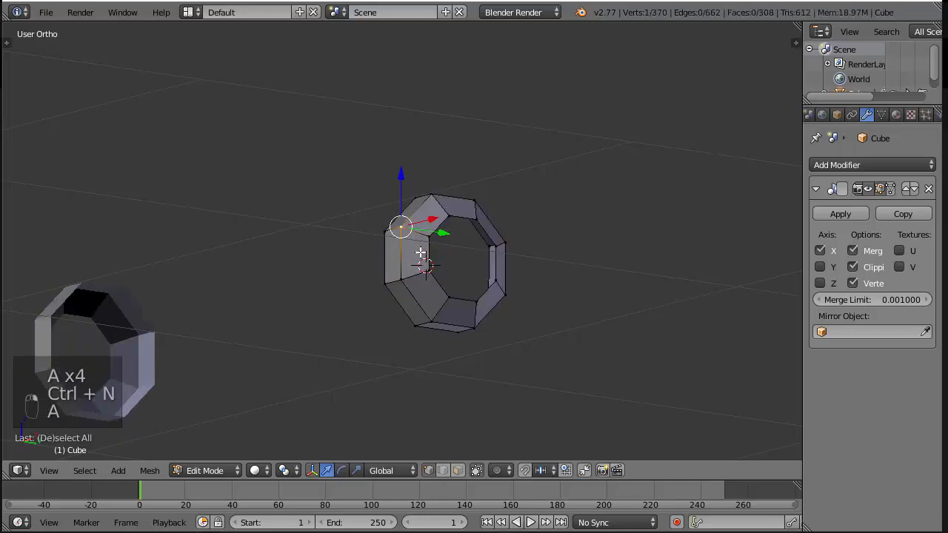
{"action": "right_click", "coordinate": [430, 241]}
{"action": "right_click", "coordinate": [434, 265], "text": "shift"}
{"action": "key", "text": "f"}
Close the bolt's wider back opening with three faces
{"action": "key", "text": "f"}
{"action": "key", "text": "f"}
{"action": "key", "text": "f"}
{"action": "key", "text": "f"}
{"action": "middle_click_drag", "start_coordinate": [434, 264], "coordinate": [531, 250]}
{"action": "key", "text": "f"}
{"action": "key", "text": "f"}
{"action": "key", "text": "f"}
{"action": "key", "text": "f"}
{"action": "key", "text": "f"}
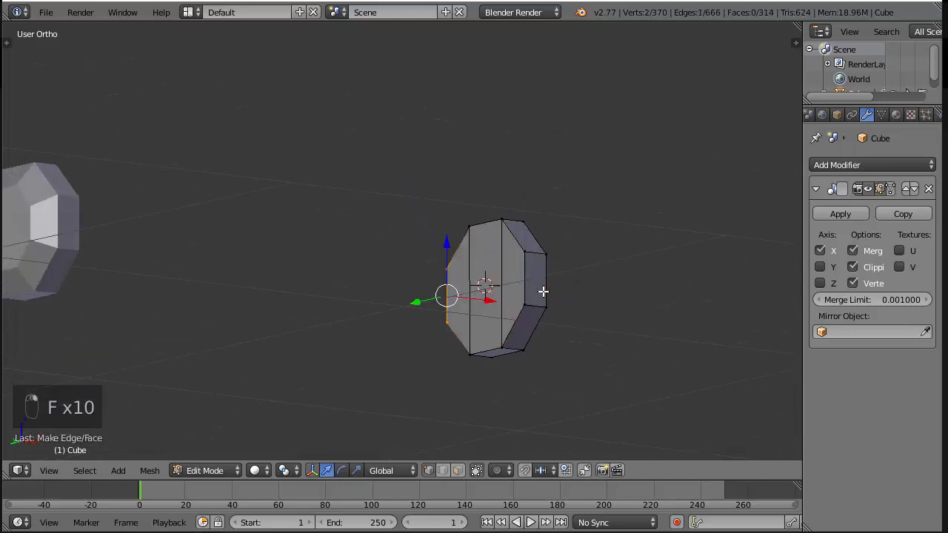
Reveal the hidden hammer geometry, clear the selection and inspect the finished bolt on the side panel
{"action": "key", "text": "alt+j"}
{"action": "key", "text": "alt+h"}
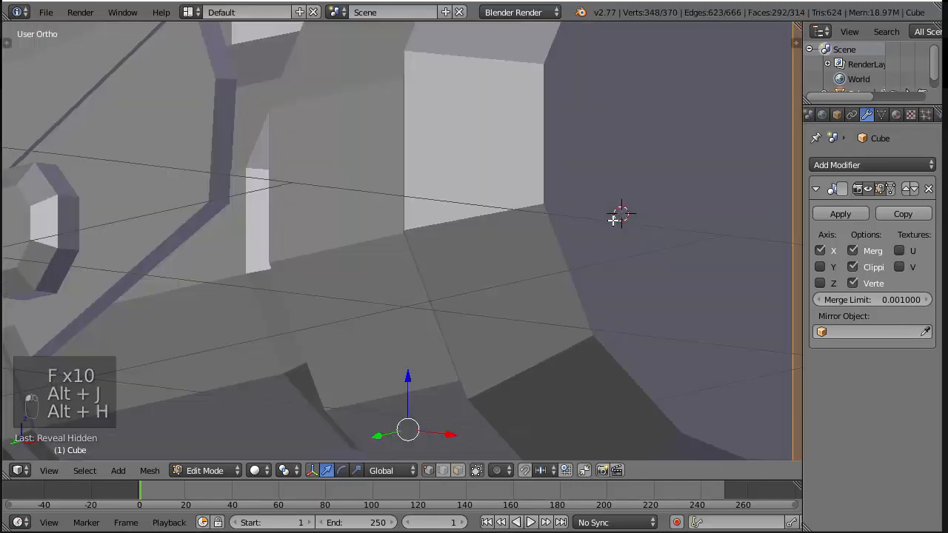
{"action": "key", "text": "KP_3"}
{"action": "key", "text": "a"}
{"action": "key", "text": "a"}
{"action": "middle_click_drag", "start_coordinate": [589, 227], "coordinate": [532, 285]}
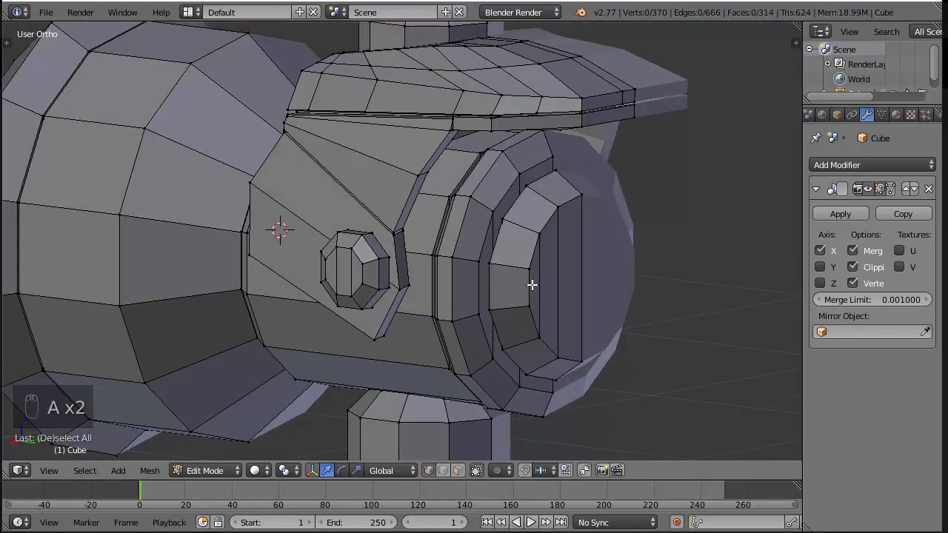
Duplicate the whole side-panel bolt and move the copy along Y to just behind the hammer's rear end, then clear the selection
{"action": "right_click", "coordinate": [370, 258]}
{"action": "key", "text": "ctrl+l"}
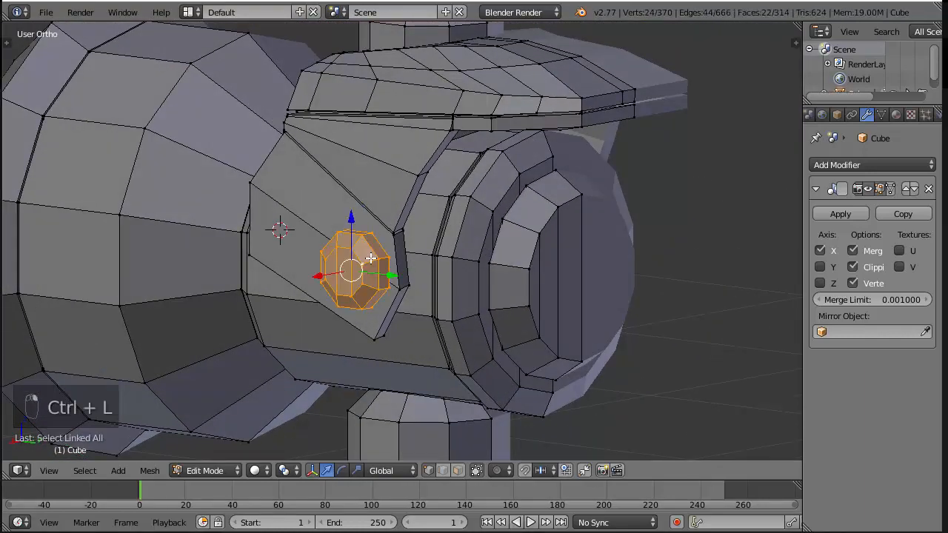
{"action": "key", "text": "KP_3"}
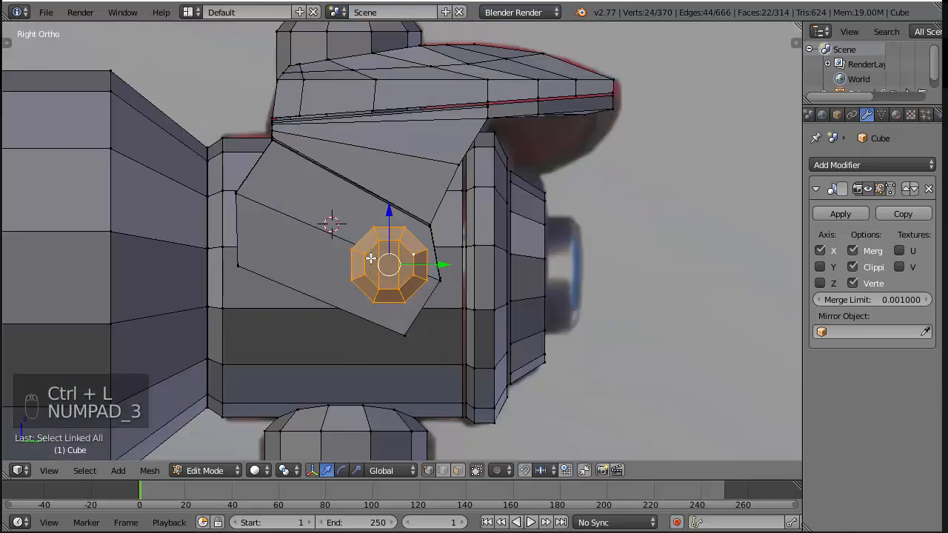
{"action": "key", "text": "shift+d"}
{"action": "right_click", "coordinate": [370, 258]}
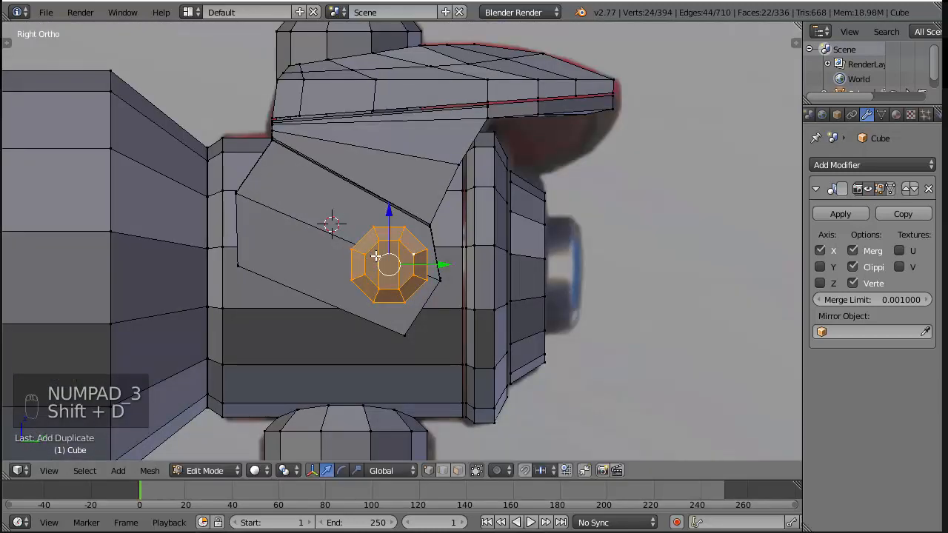
{"action": "left_click", "coordinate": [444, 253]}
{"action": "left_click_drag", "start_coordinate": [442, 264], "coordinate": [640, 263]}
{"action": "key", "text": "a"}
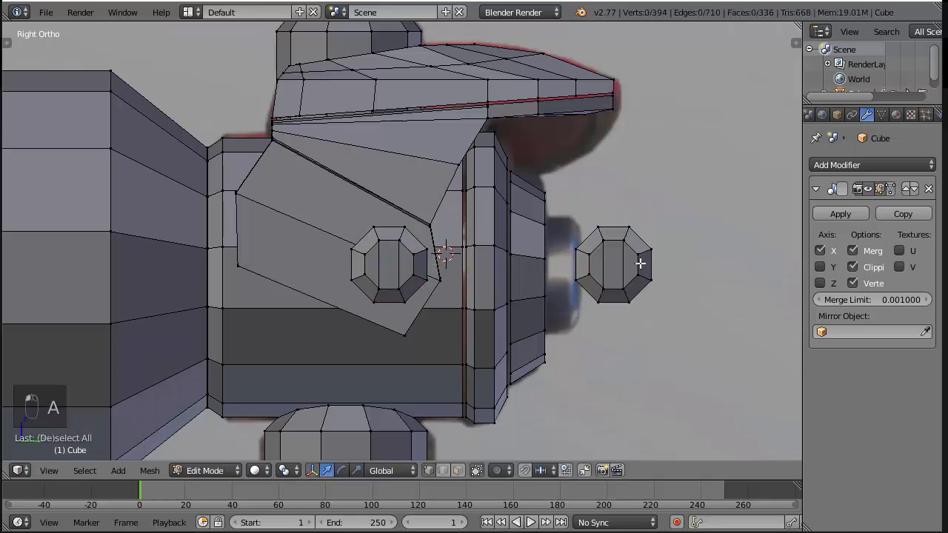
Cut a vertical edge loop through the middle of the duplicated bolt and delete the vertices of its rear half
{"action": "key", "text": "ctrl+r"}
{"action": "left_click", "coordinate": [615, 287]}
{"action": "right_click", "coordinate": [616, 289]}
{"action": "key", "text": "z"}
{"action": "key", "text": "a"}
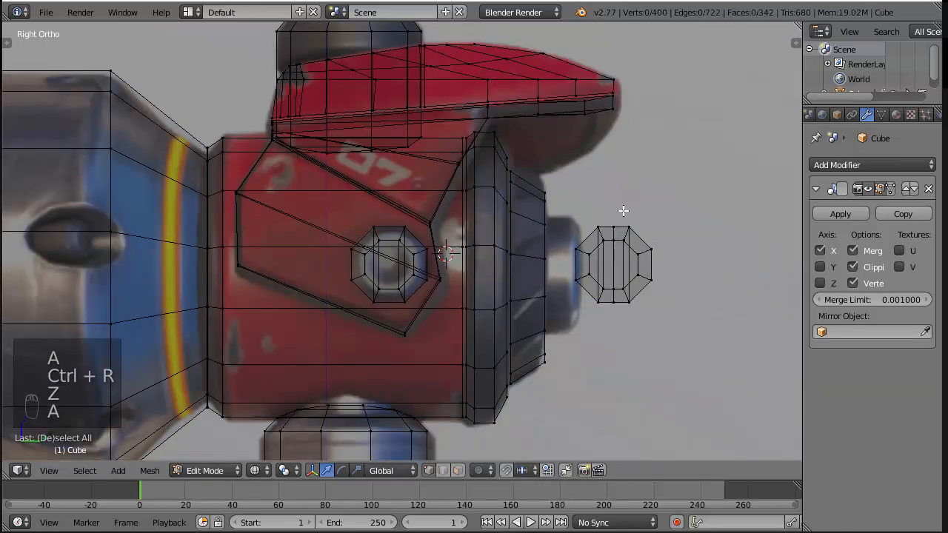
{"action": "key", "text": "b"}
{"action": "left_click_drag", "start_coordinate": [624, 211], "coordinate": [660, 322]}
{"action": "key", "text": "x"}
{"action": "left_click", "coordinate": [712, 198]}
{"action": "key", "text": "z"}
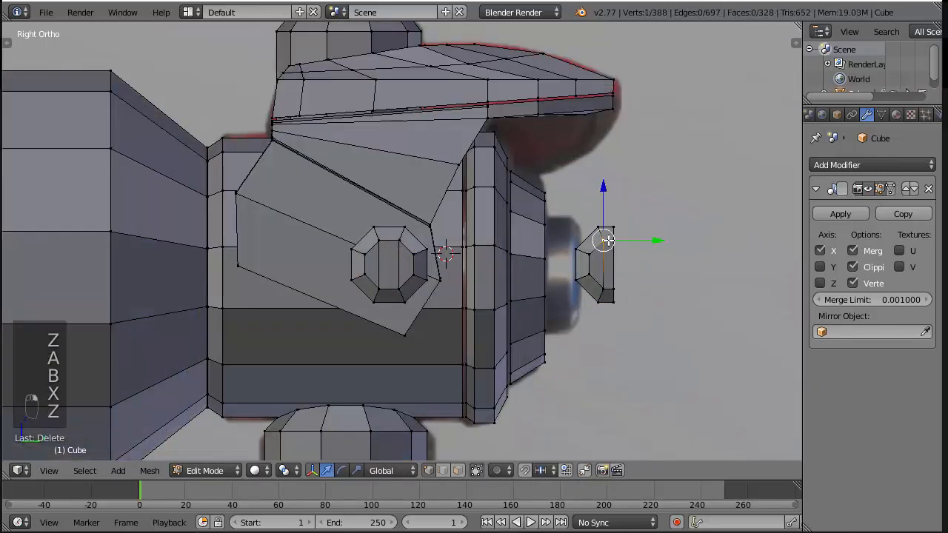
Select all of the remaining half bolt and rotate it 90° about the global Z axis
{"action": "key", "text": "ctrl+l"}
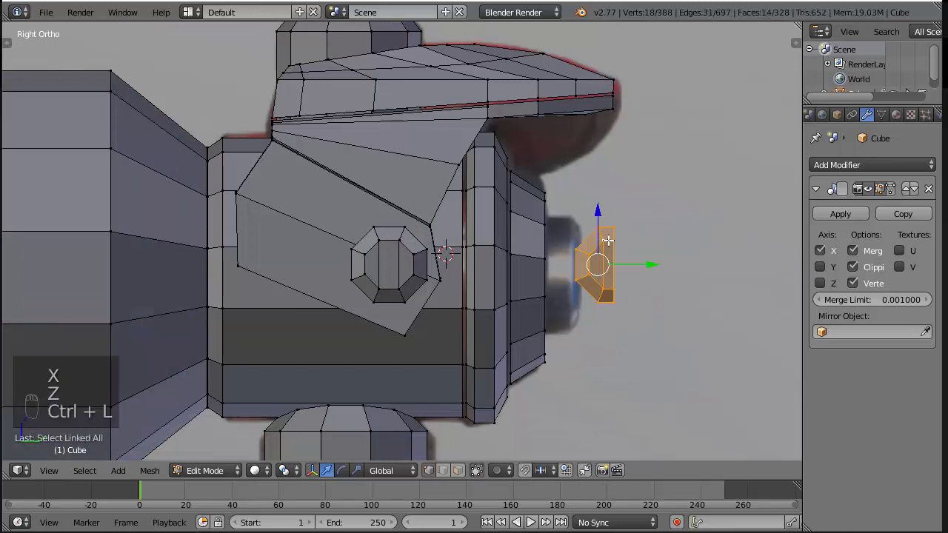
{"action": "type", "text": "r90"}
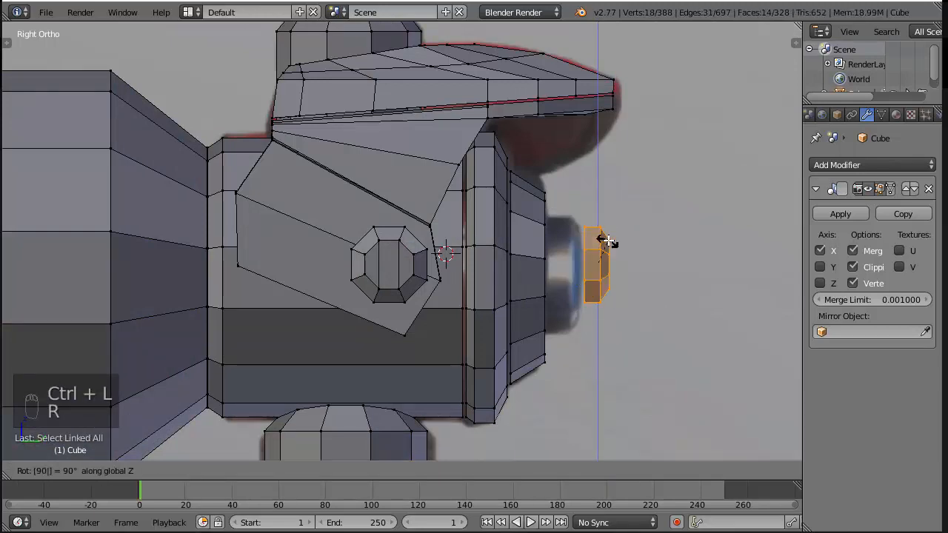
{"action": "key", "text": "Return"}
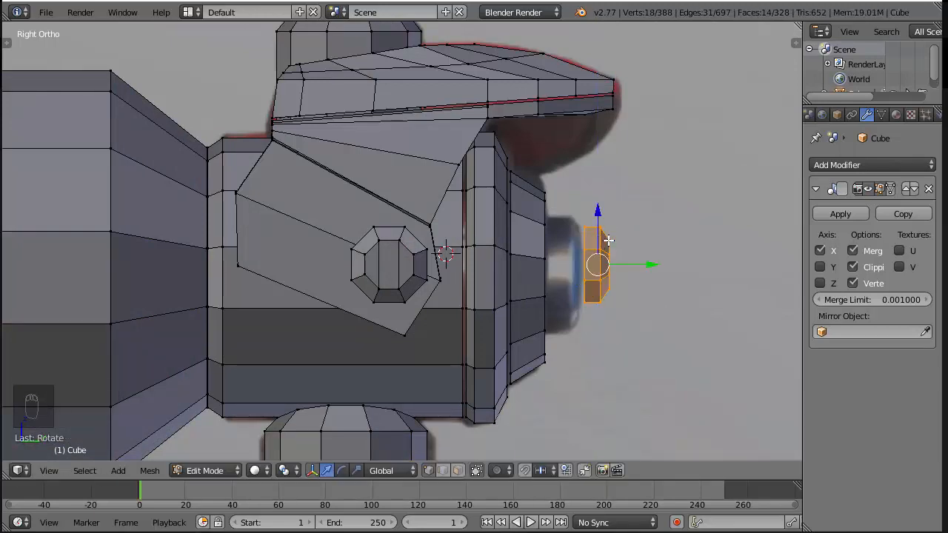
In back view, move the half bolt onto the hammer's rear cap, enlarge it and lower it slightly to centre it
{"action": "key", "text": "ctrl+KP_1"}
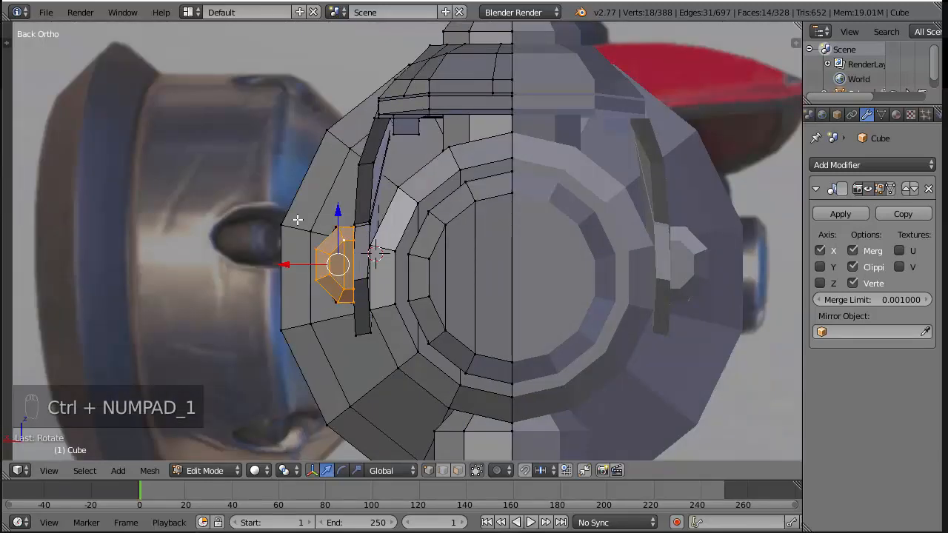
{"action": "key", "text": "g"}
{"action": "left_click", "coordinate": [437, 261]}
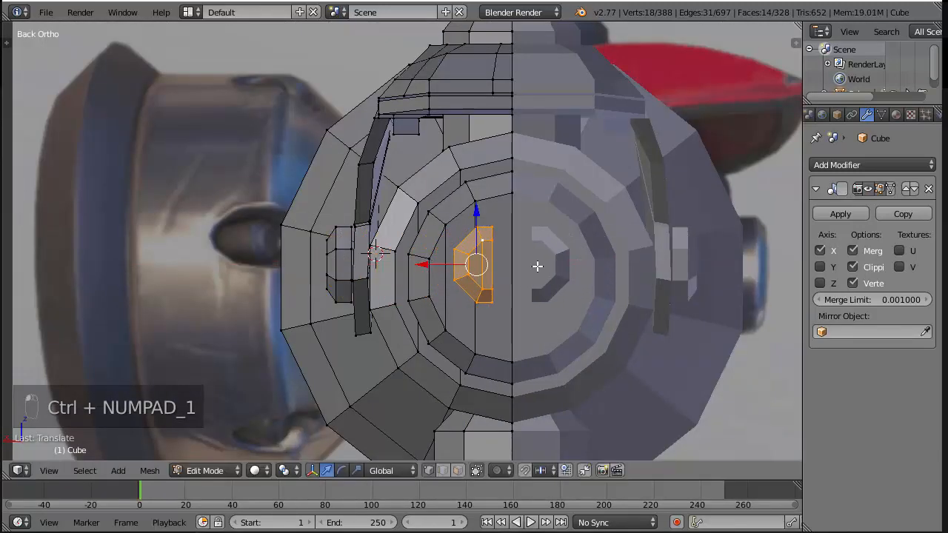
{"action": "key", "text": "s"}
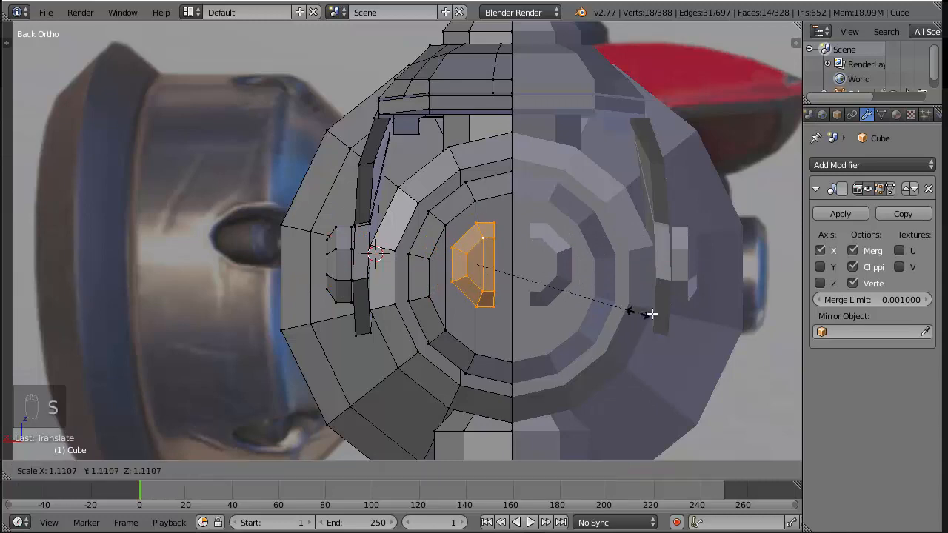
{"action": "left_click", "coordinate": [719, 308]}
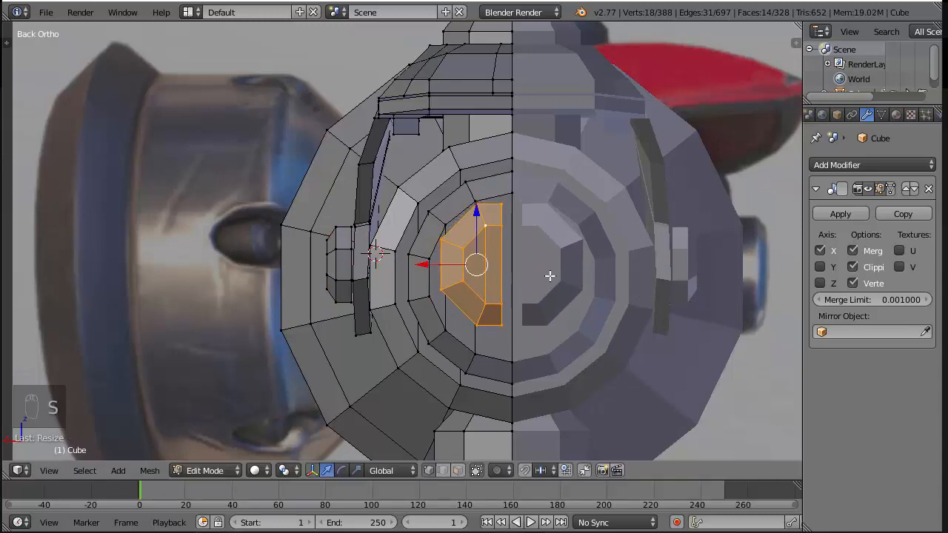
{"action": "left_click_drag", "start_coordinate": [480, 211], "coordinate": [479, 224]}
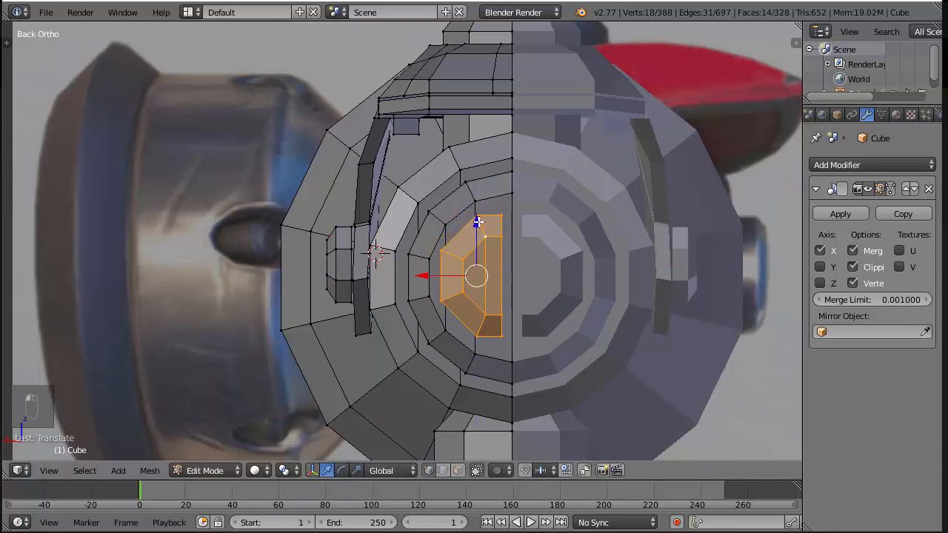
Slide the half bolt along X up to the mirror centreline so that its two halves join
{"action": "key", "text": "KP_3"}
{"action": "key", "text": "KP_1"}
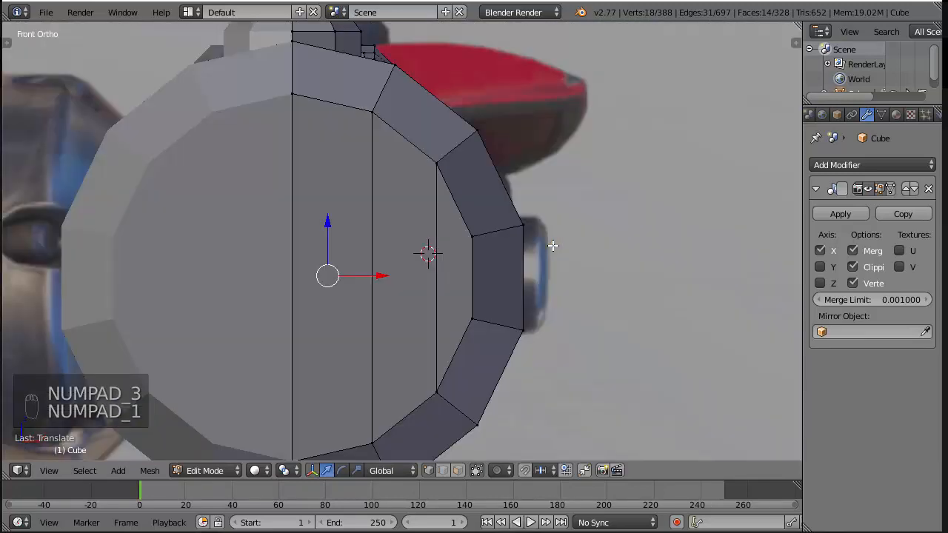
{"action": "key", "text": "KP_3"}
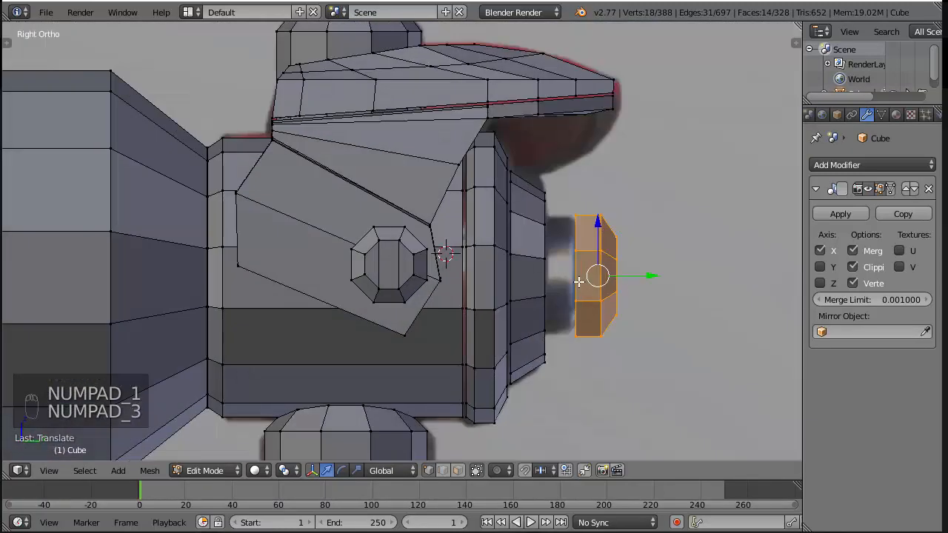
{"action": "key", "text": "ctrl+KP_1"}
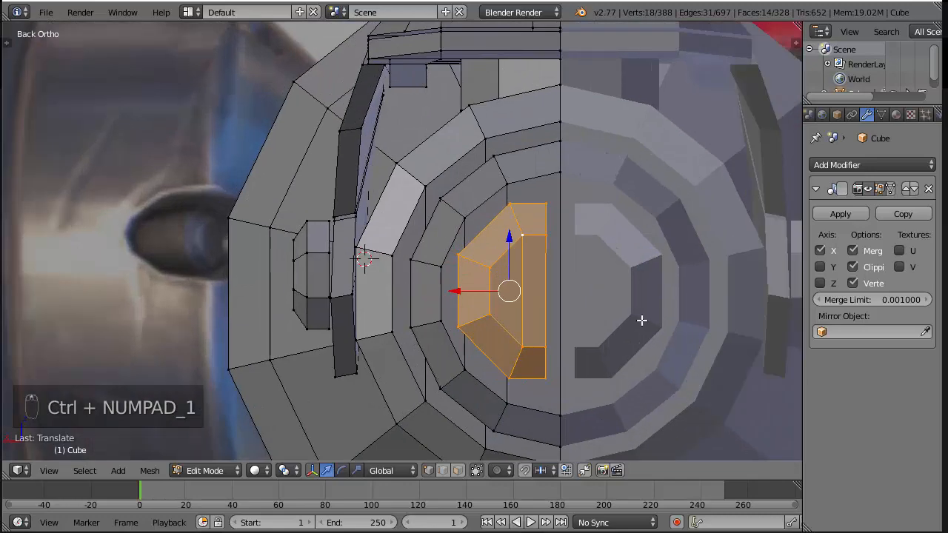
{"action": "scroll", "coordinate": [511, 291], "scroll_direction": "up", "scroll_amount": 2}
{"action": "left_click_drag", "start_coordinate": [458, 288], "coordinate": [475, 290]}
{"action": "scroll", "coordinate": [480, 289], "scroll_direction": "down", "scroll_amount": 3}
{"action": "middle_click_drag", "start_coordinate": [481, 289], "coordinate": [508, 257]}
Leave Edit Mode, look over the hammer with its rear bolt and save the file over the existing one
{"action": "key", "text": "ctrl+s"}
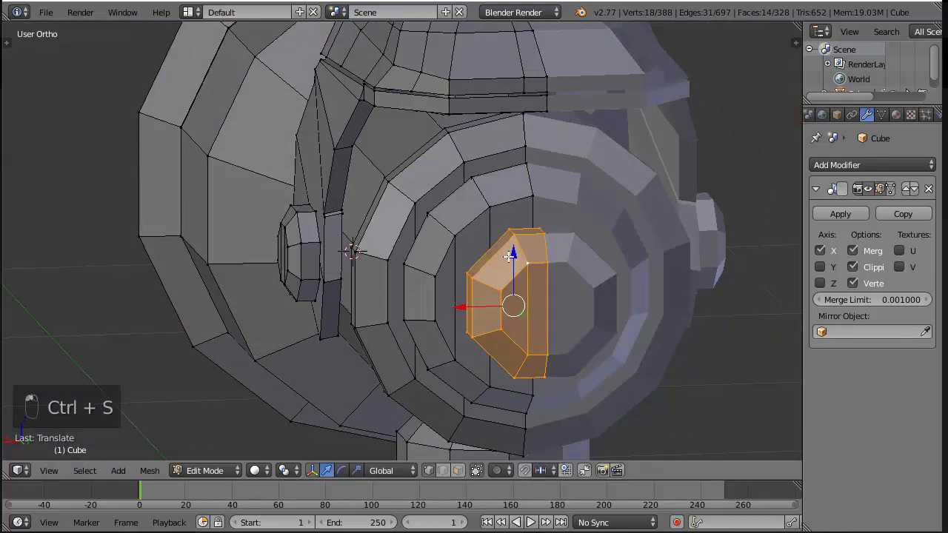
{"action": "key", "text": "Tab"}
{"action": "scroll", "coordinate": [482, 313], "scroll_direction": "down", "scroll_amount": 3}
{"action": "middle_click_drag", "start_coordinate": [482, 313], "coordinate": [565, 262]}
{"action": "scroll", "coordinate": [598, 283], "scroll_direction": "up", "scroll_amount": 3}
{"action": "key", "text": "ctrl+s"}
{"action": "left_click", "coordinate": [599, 283]}
{"action": "scroll", "coordinate": [396, 271], "scroll_direction": "down", "scroll_amount": 3}
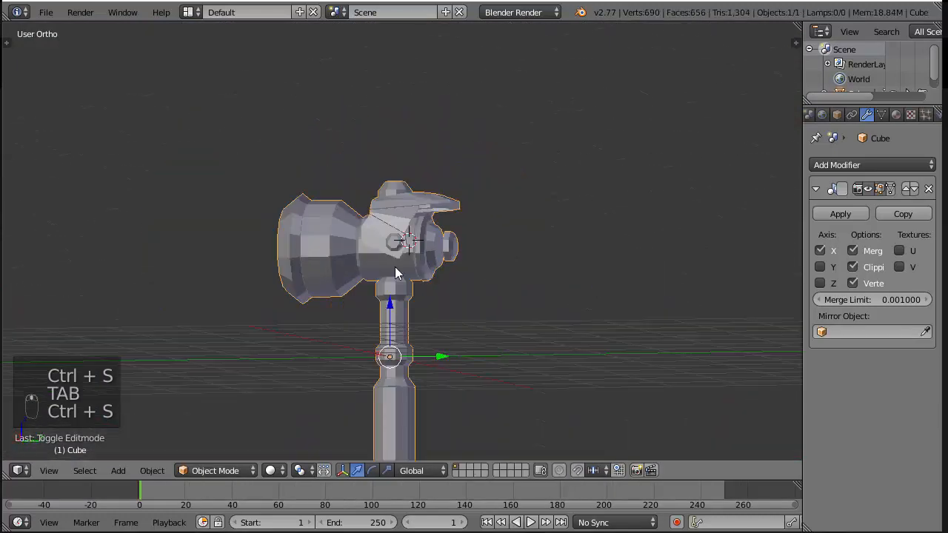
Edit the hammer in wireframe side view and add an edge loop around the grip just above its first diagonal groove
{"action": "middle_click_drag", "start_coordinate": [395, 271], "coordinate": [420, 318]}
{"action": "scroll", "coordinate": [451, 338], "scroll_direction": "down", "scroll_amount": 3}
{"action": "key", "text": "KP_3"}
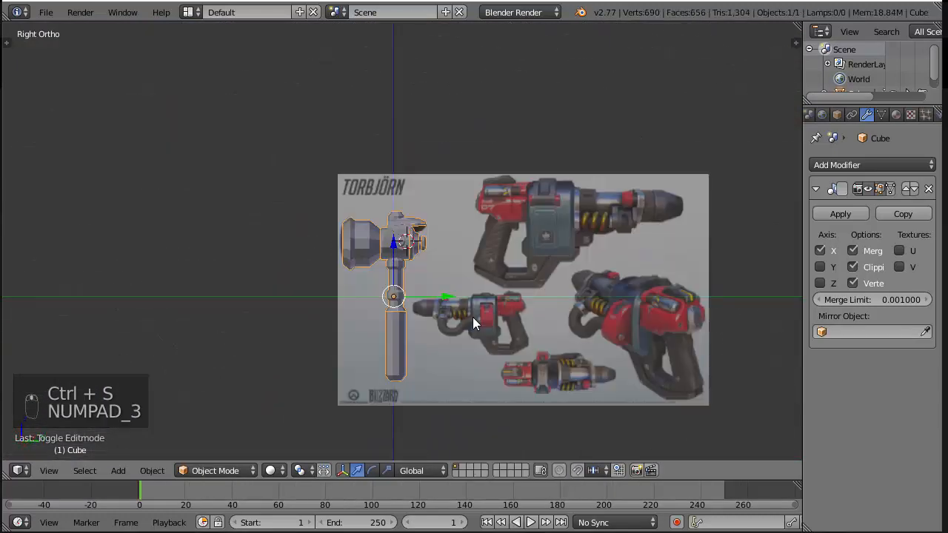
{"action": "scroll", "coordinate": [474, 323], "scroll_direction": "up", "scroll_amount": 5}
{"action": "key", "text": "Tab"}
{"action": "scroll", "coordinate": [554, 260], "scroll_direction": "up", "scroll_amount": 3}
{"action": "key", "text": "z"}
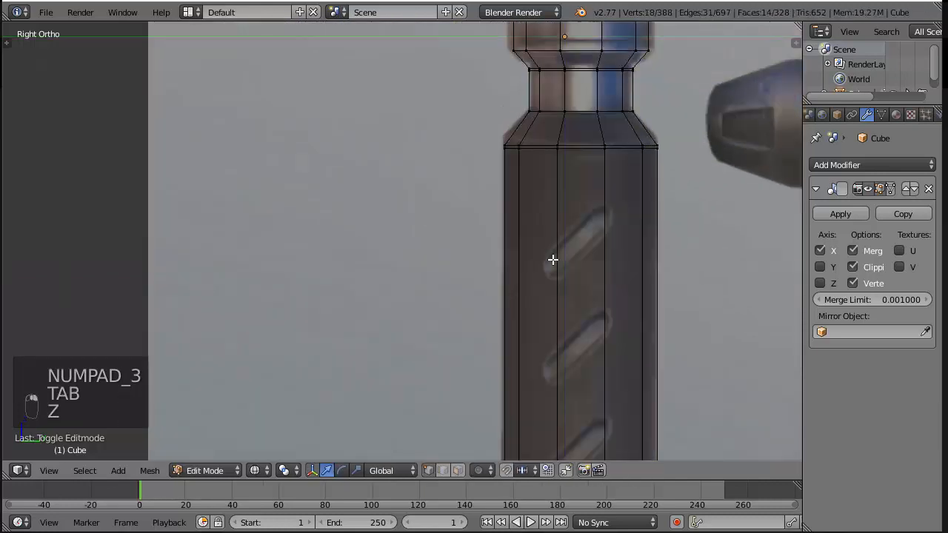
{"action": "scroll", "coordinate": [579, 229], "scroll_direction": "up", "scroll_amount": 4}
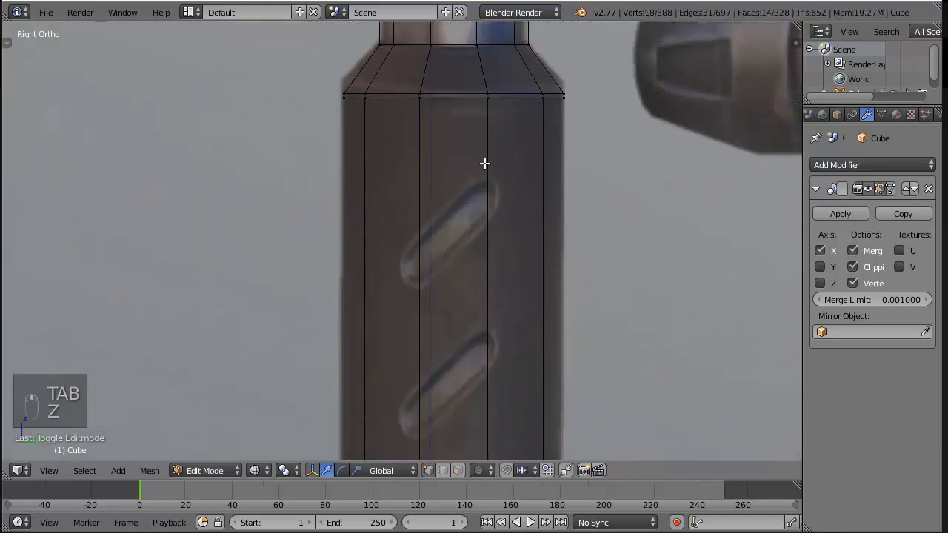
{"action": "key", "text": "ctrl+r"}
{"action": "left_click", "coordinate": [510, 163]}
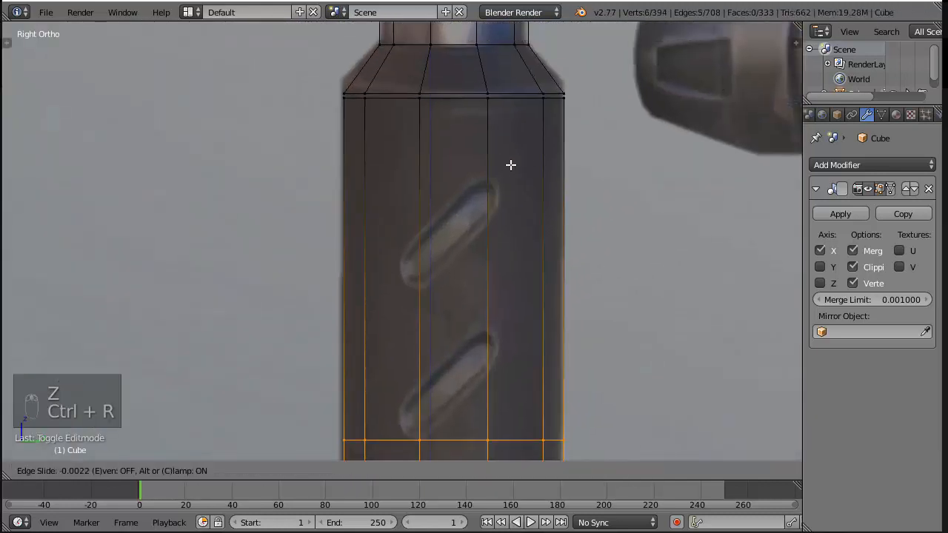
{"action": "left_click", "coordinate": [573, 343]}
Add a second edge loop around the grip between the first and second diagonal grooves, and clear the selection
{"action": "key", "text": "ctrl+r"}
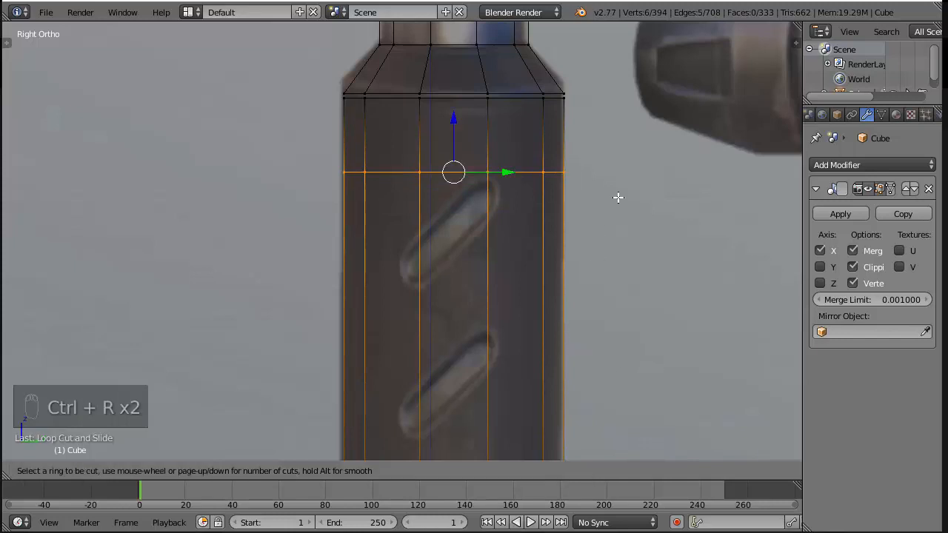
{"action": "left_click", "coordinate": [450, 237]}
{"action": "left_click", "coordinate": [451, 40]}
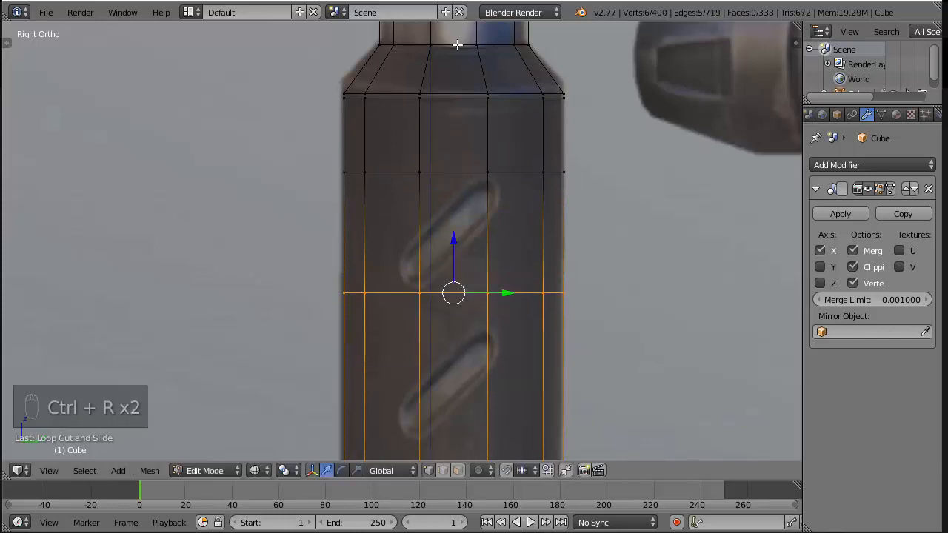
{"action": "scroll", "coordinate": [496, 307], "scroll_direction": "down", "scroll_amount": 4}
{"action": "key", "text": "a"}
{"action": "key", "text": "z"}
{"action": "key", "text": "z"}
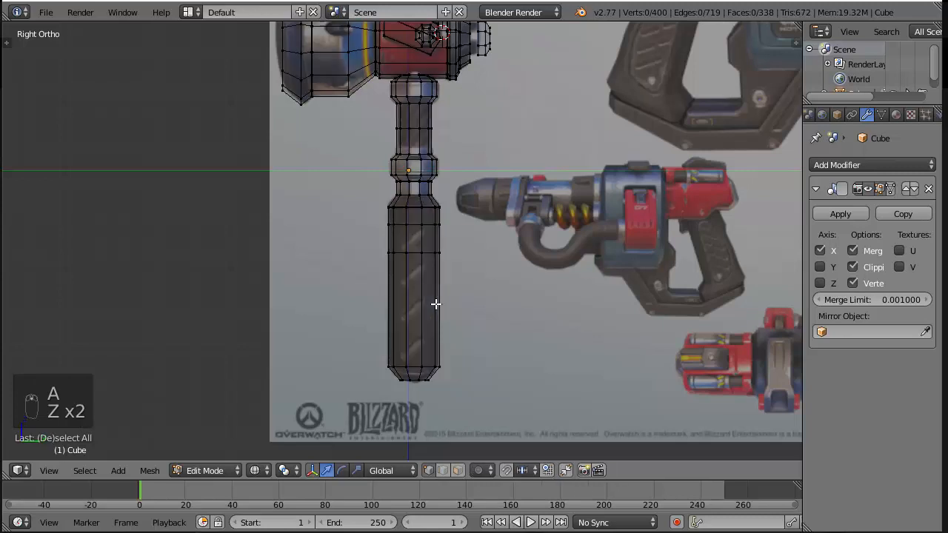
Select all connected geometry of the grip cylinder, hide the rest of the mesh and return to solid shading
{"action": "scroll", "coordinate": [437, 317], "scroll_direction": "up", "scroll_amount": 3}
{"action": "middle_click_drag", "start_coordinate": [427, 446], "coordinate": [447, 334], "text": "shift"}
{"action": "right_click", "coordinate": [446, 334], "text": "alt"}
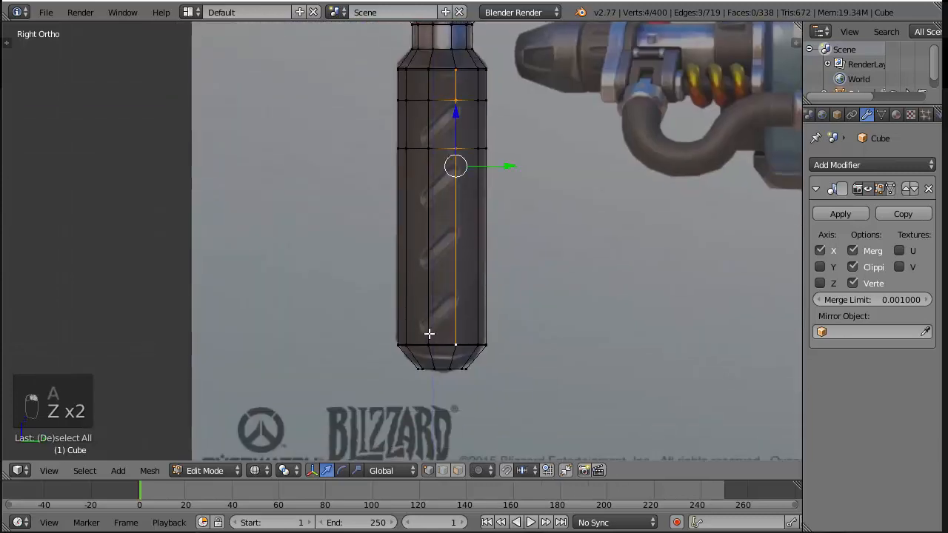
{"action": "right_click", "coordinate": [426, 342], "text": "alt"}
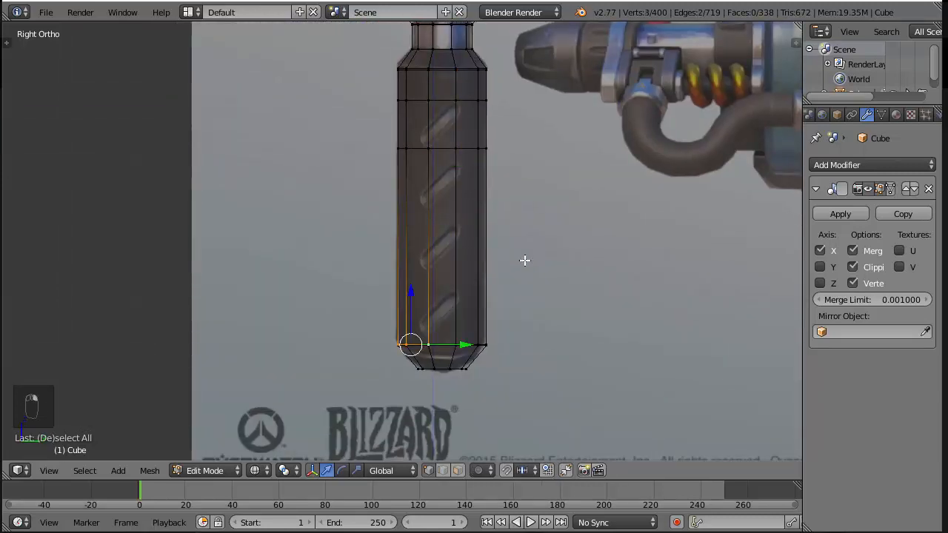
{"action": "key", "text": "ctrl+l"}
{"action": "key", "text": "shift+h"}
{"action": "key", "text": "z"}
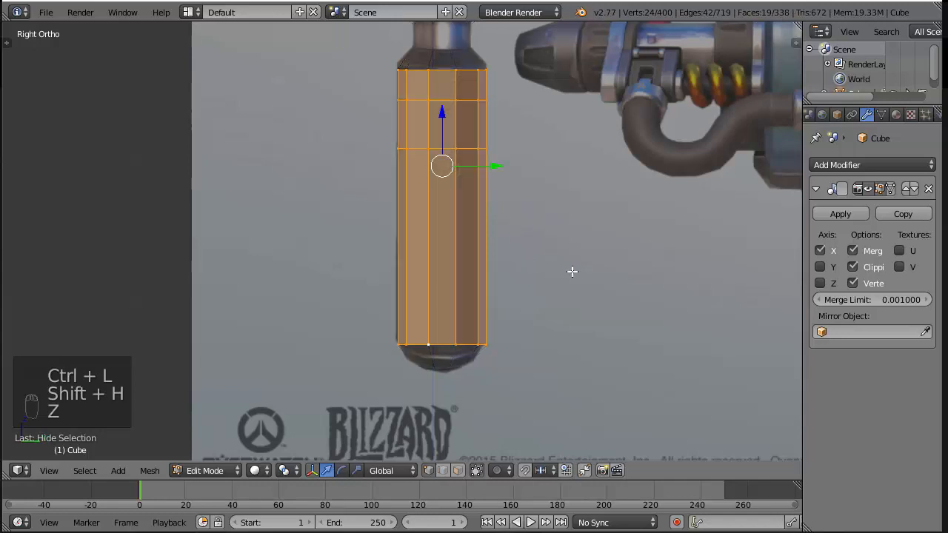
Circle-select the ring of vertices at the grip's lower end and delete it, keeping only the section around the first groove
{"action": "middle_click_drag", "start_coordinate": [571, 271], "coordinate": [614, 269]}
{"action": "key", "text": "a"}
{"action": "key", "text": "c"}
{"action": "left_click_drag", "start_coordinate": [351, 395], "coordinate": [486, 398]}
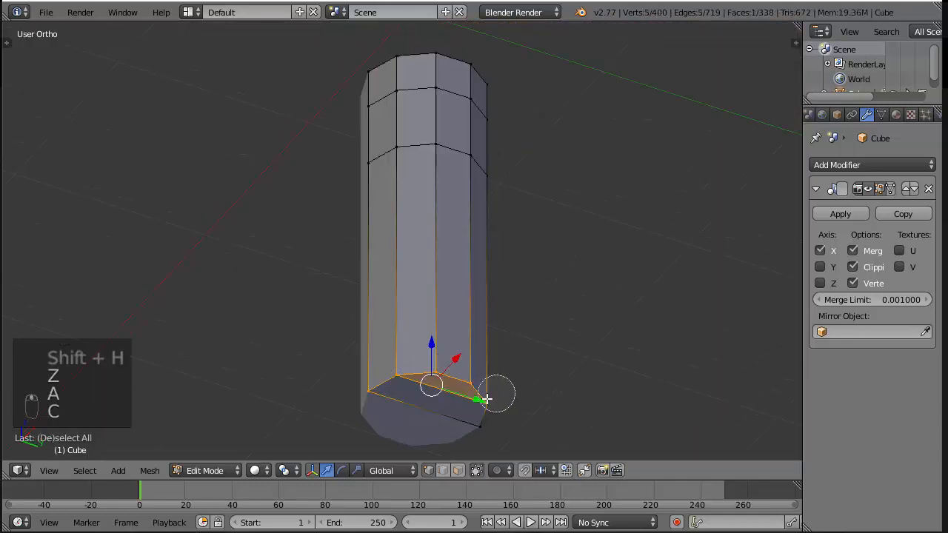
{"action": "right_click", "coordinate": [485, 399]}
{"action": "key", "text": "x"}
{"action": "left_click", "coordinate": [543, 341]}
In wireframe right side view, knife-cut the outline of the first diagonal groove into the grip section, following the reference
{"action": "key", "text": "KP_3"}
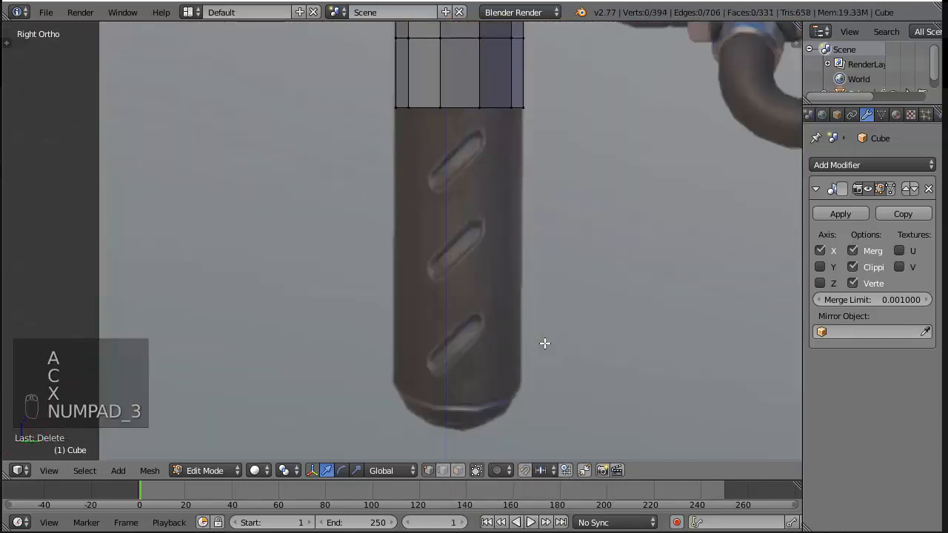
{"action": "scroll", "coordinate": [546, 339], "scroll_direction": "up", "scroll_amount": 4}
{"action": "middle_click_drag", "start_coordinate": [586, 118], "coordinate": [508, 355], "text": "shift"}
{"action": "key", "text": "z"}
{"action": "scroll", "coordinate": [436, 133], "scroll_direction": "up", "scroll_amount": 1}
{"action": "middle_click_drag", "start_coordinate": [429, 151], "coordinate": [395, 297], "text": "shift"}
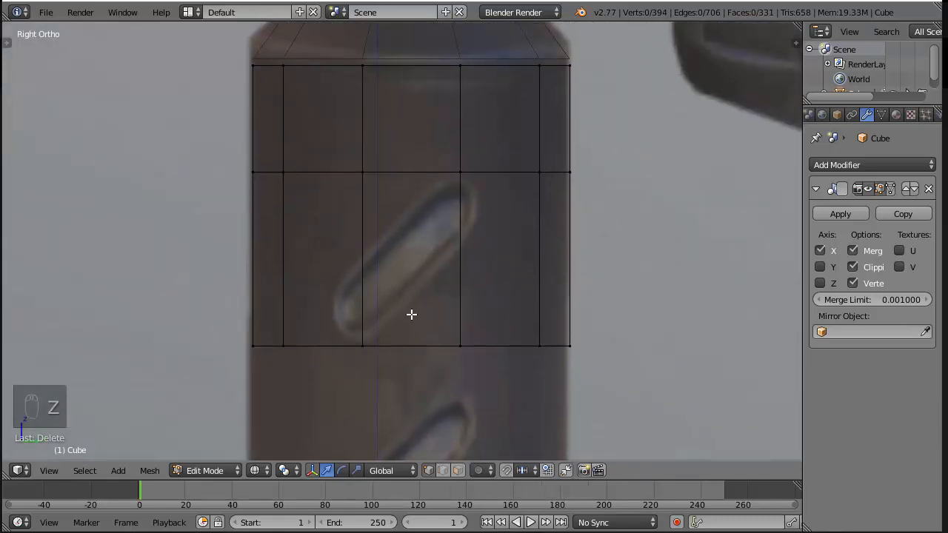
{"action": "scroll", "coordinate": [418, 222], "scroll_direction": "down", "scroll_amount": 4}
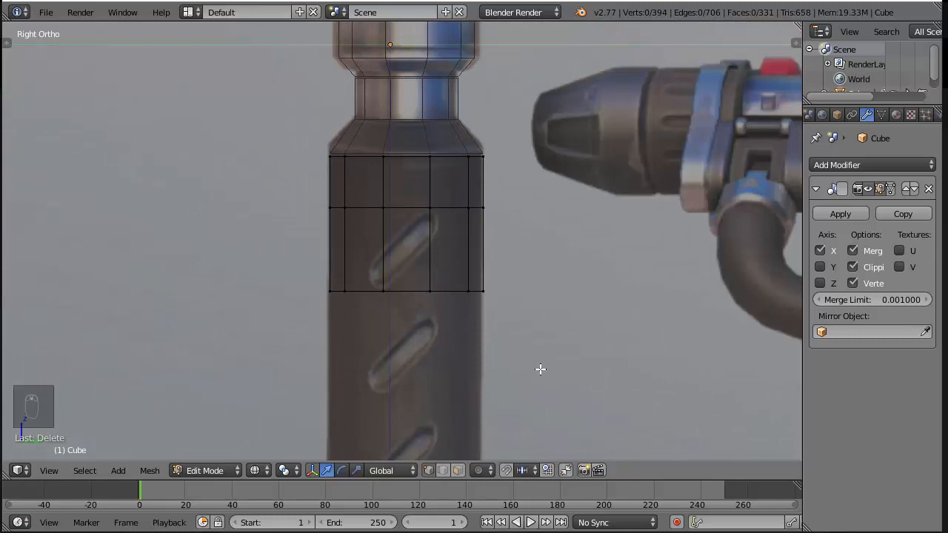
{"action": "scroll", "coordinate": [540, 369], "scroll_direction": "up", "scroll_amount": 4}
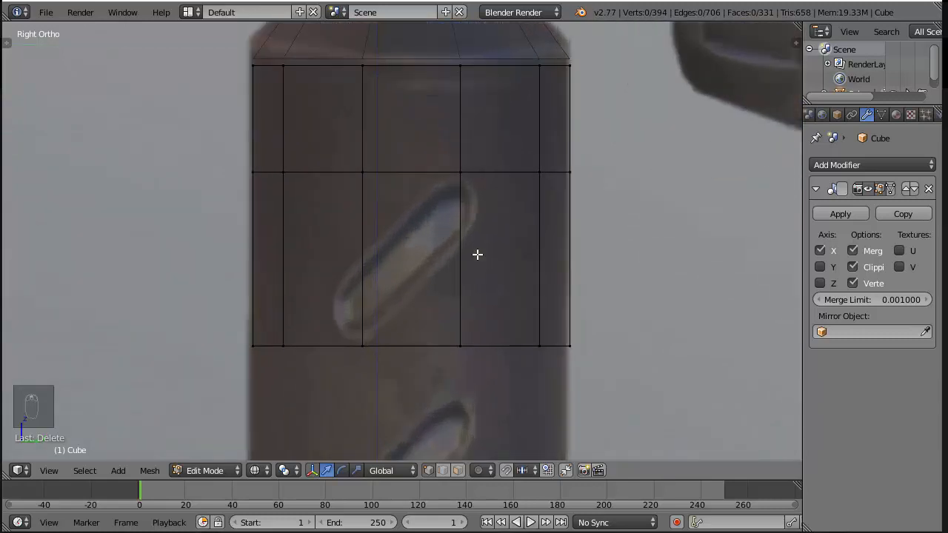
{"action": "key", "text": "k"}
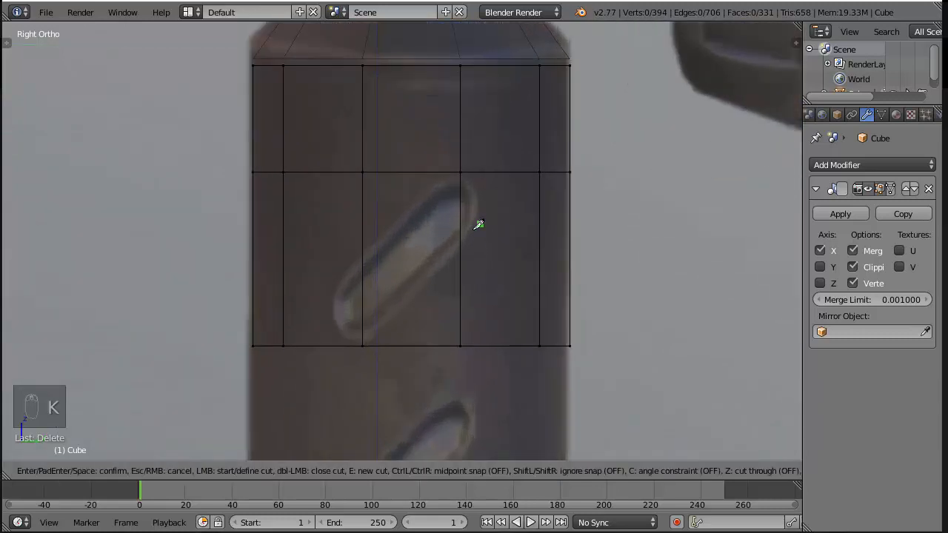
{"action": "left_click", "coordinate": [363, 336]}
{"action": "left_click", "coordinate": [460, 238]}
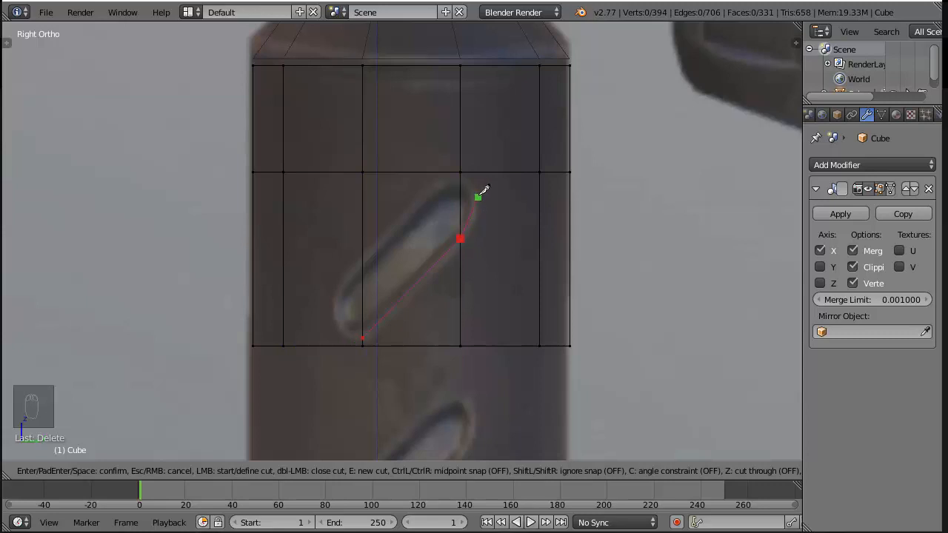
{"action": "left_click", "coordinate": [479, 192]}
{"action": "left_click", "coordinate": [460, 180]}
{"action": "key", "text": "Return"}
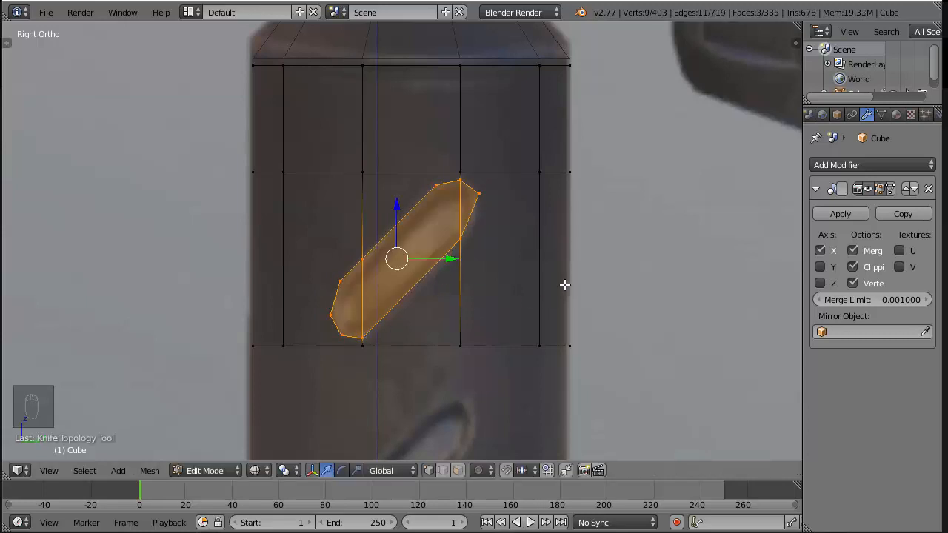
Add a short loop cut across each outer strip of the grip section, level with the groove's upper end
{"action": "key", "text": "a"}
{"action": "key", "text": "ctrl+r"}
{"action": "left_click", "coordinate": [526, 186]}
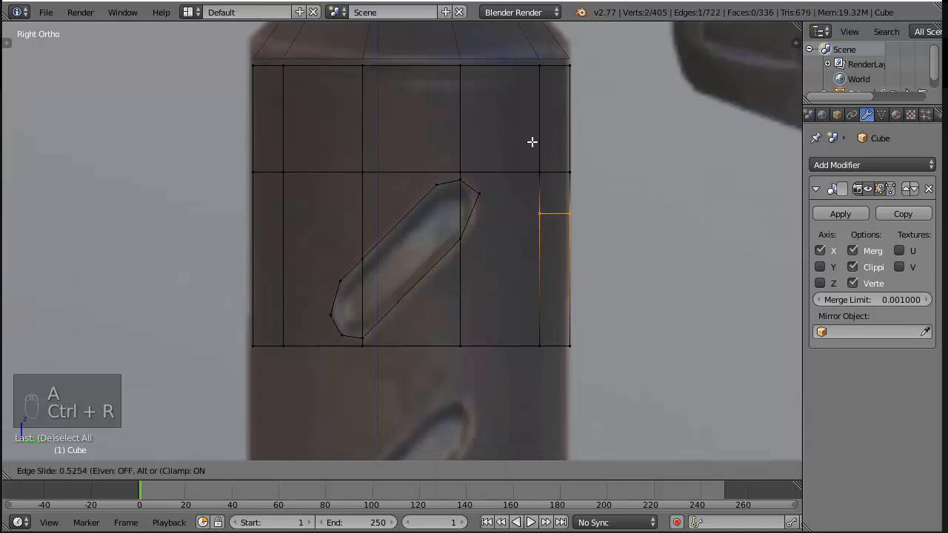
{"action": "left_click", "coordinate": [530, 125]}
{"action": "key", "text": "ctrl+r"}
{"action": "left_click", "coordinate": [271, 210]}
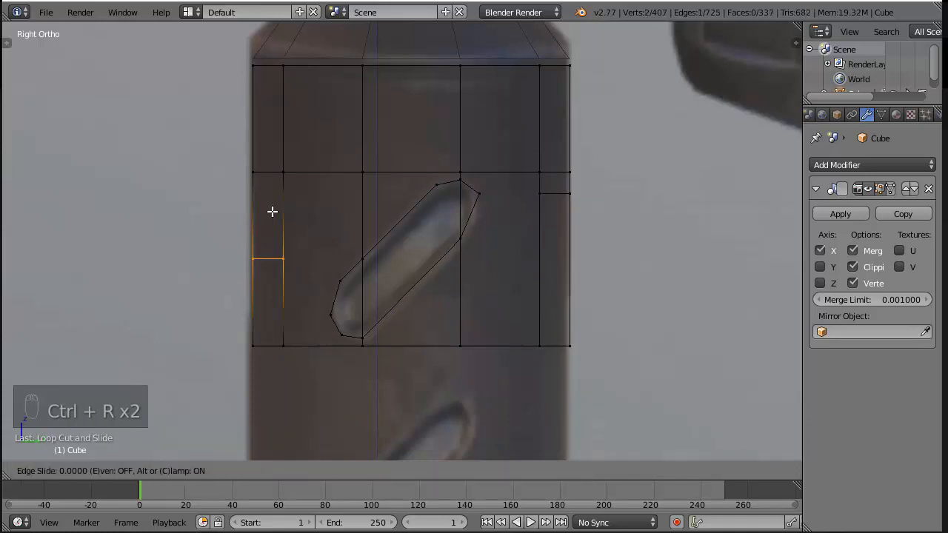
{"action": "left_click", "coordinate": [293, 154]}
Knife-cut edges joining both outer strip cuts to the nearest corners at the groove's upper end
{"action": "key", "text": "k"}
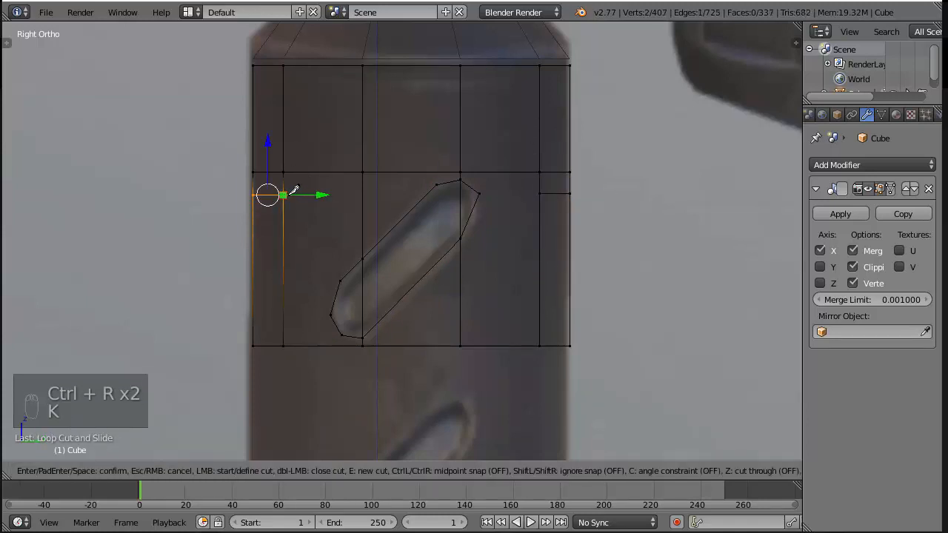
{"action": "left_click", "coordinate": [283, 195]}
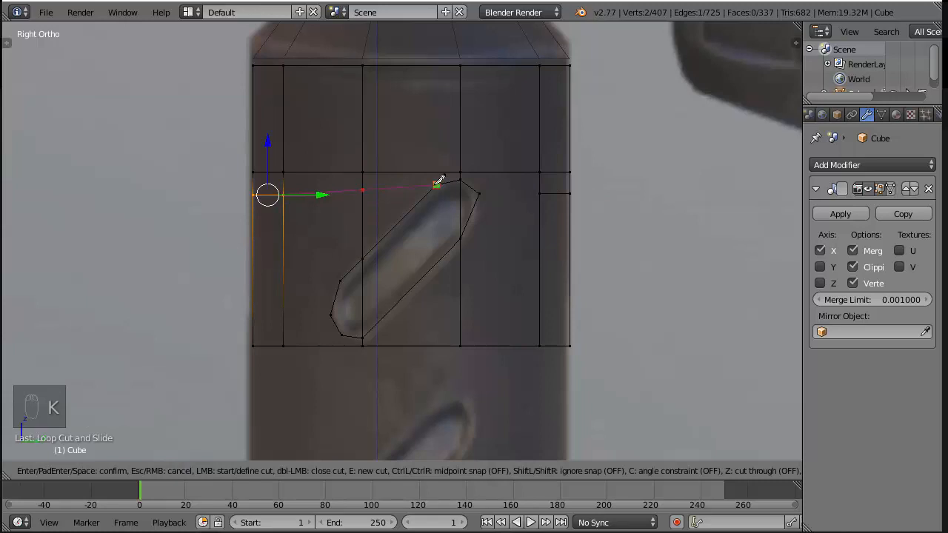
{"action": "left_click", "coordinate": [438, 181]}
{"action": "key", "text": "Return"}
{"action": "key", "text": "k"}
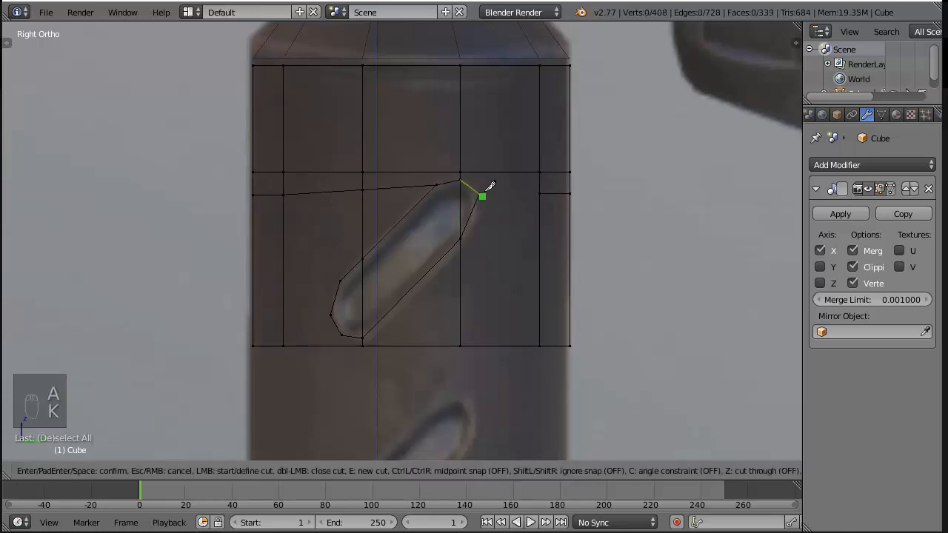
{"action": "left_click", "coordinate": [541, 189]}
{"action": "key", "text": "Return"}
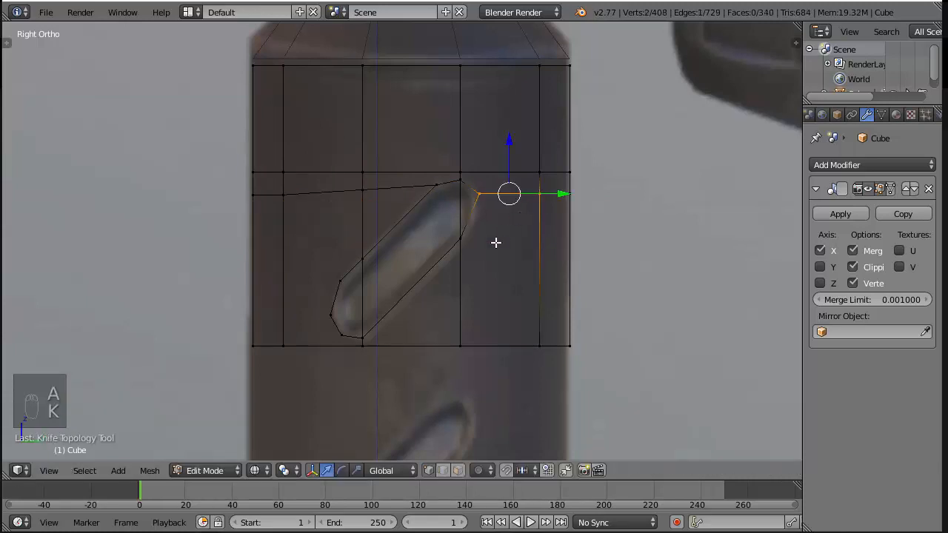
Add a second loop cut across the right outer strip and knife it across to the groove's lower right corner on the vertical edge
{"action": "key", "text": "a"}
{"action": "key", "text": "ctrl+r"}
{"action": "left_click", "coordinate": [511, 264]}
{"action": "left_click", "coordinate": [519, 233]}
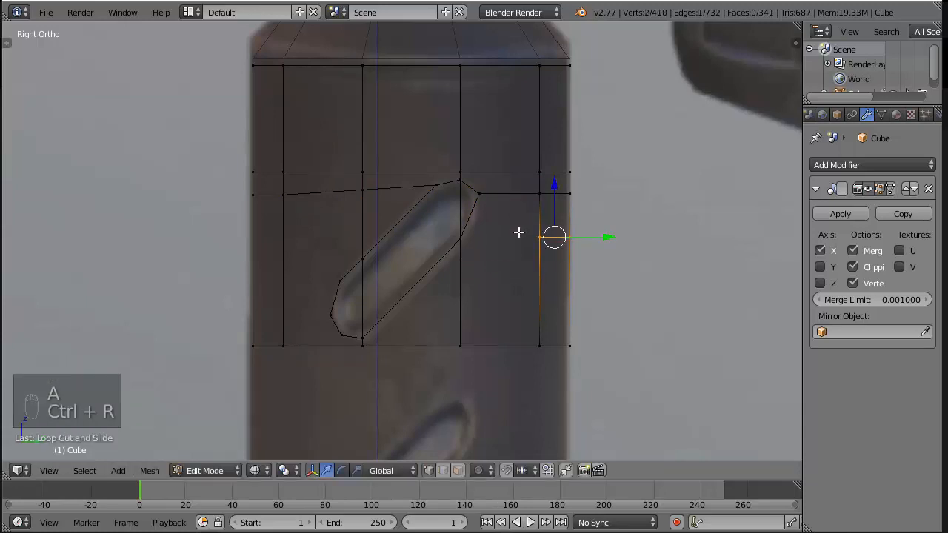
{"action": "key", "text": "a"}
{"action": "key", "text": "k"}
{"action": "left_click", "coordinate": [460, 238]}
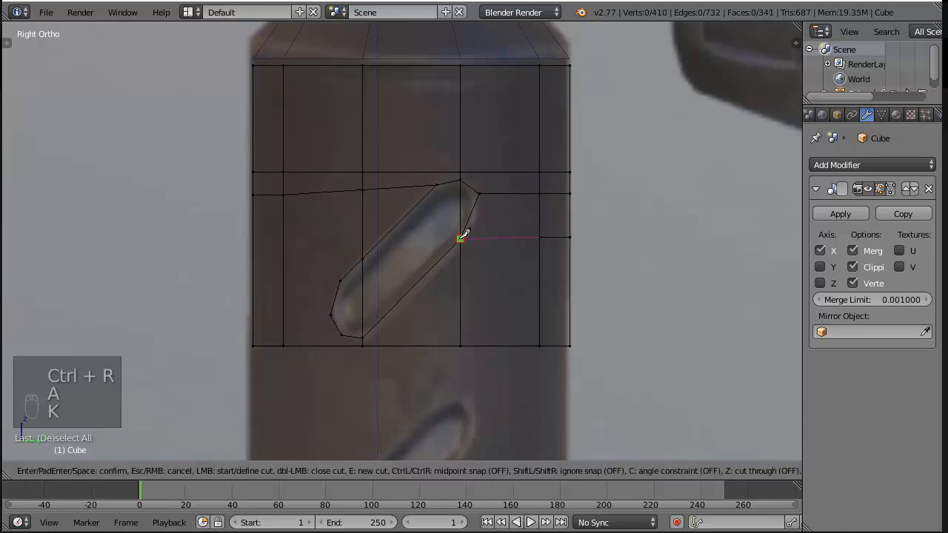
{"action": "key", "text": "Return"}
Loop-cut the left outer strip level with the upper corner of the groove's lower end and knife an edge across to that corner
{"action": "key", "text": "a"}
{"action": "key", "text": "ctrl+r"}
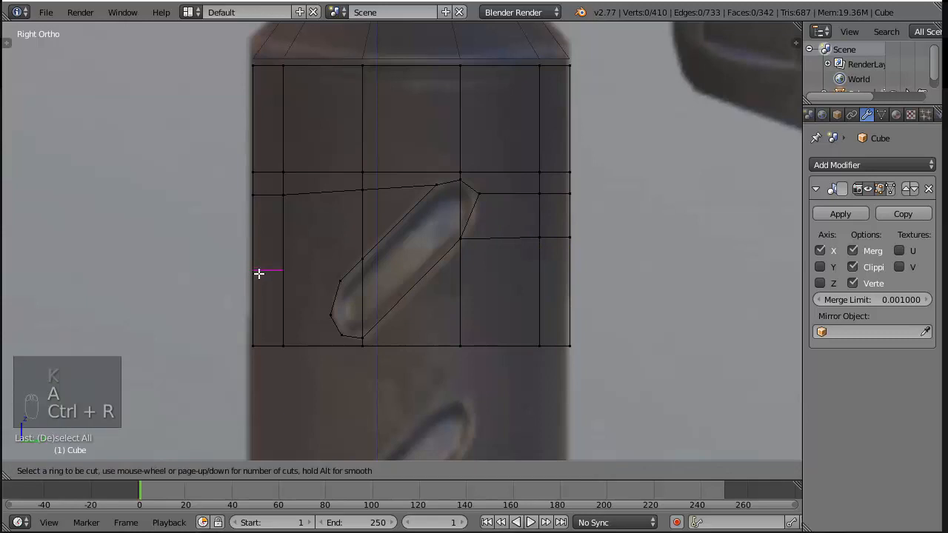
{"action": "left_click", "coordinate": [258, 275]}
{"action": "left_click", "coordinate": [259, 283]}
{"action": "key", "text": "k"}
{"action": "left_click", "coordinate": [287, 280]}
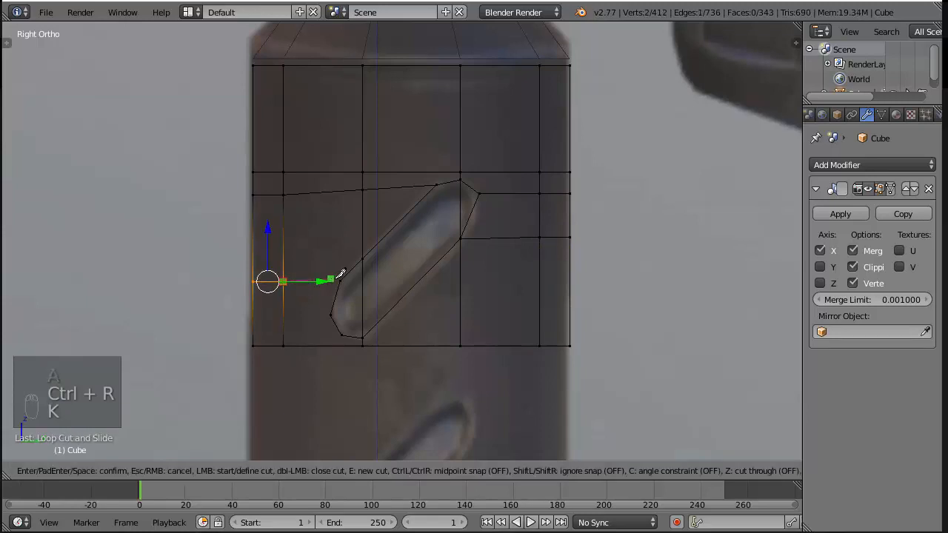
{"action": "left_click", "coordinate": [339, 281]}
{"action": "key", "text": "Return"}
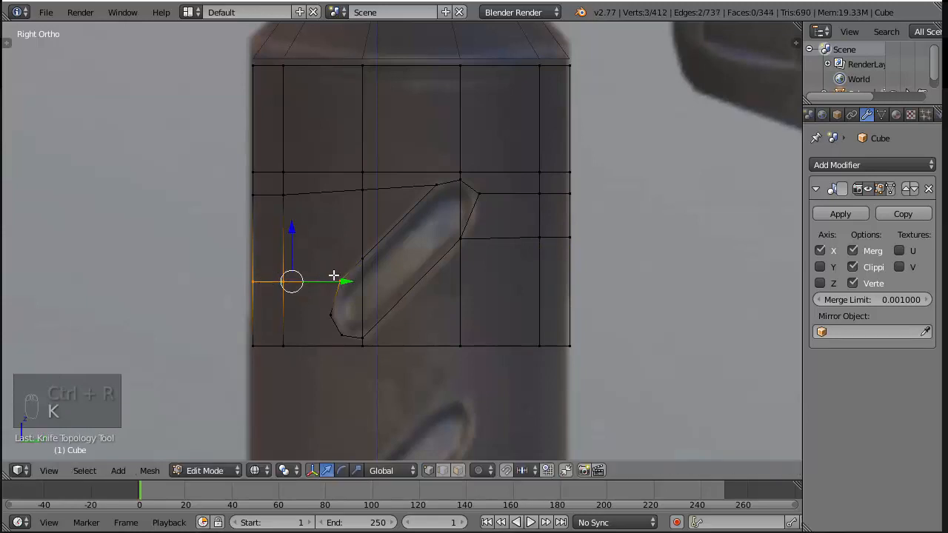
Add a slightly higher loop cut on the left strip and knife it to where the groove's upper edge crosses the vertical edge
{"action": "key", "text": "ctrl+r"}
{"action": "left_click", "coordinate": [276, 262]}
{"action": "left_click", "coordinate": [279, 275]}
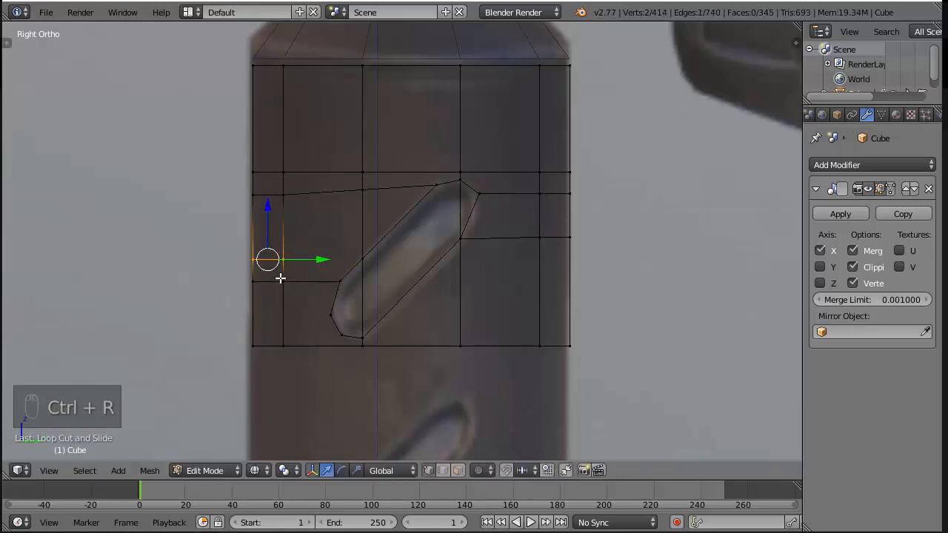
{"action": "key", "text": "k"}
{"action": "left_click", "coordinate": [362, 259]}
{"action": "key", "text": "Return"}
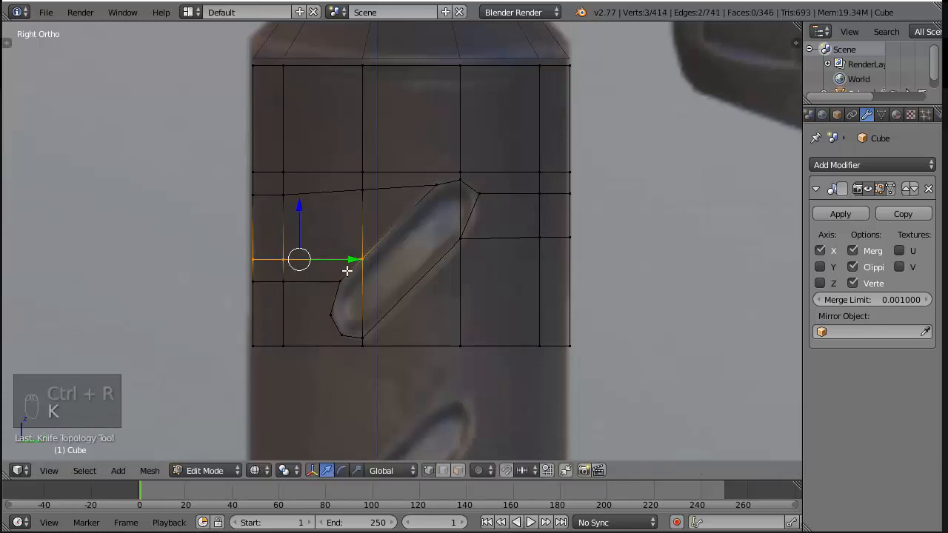
Loop-cut the left strip level with the groove's leftmost corner and connect it to that corner with a knife cut
{"action": "key", "text": "a"}
{"action": "key", "text": "ctrl+r"}
{"action": "left_click", "coordinate": [275, 319]}
{"action": "left_click", "coordinate": [275, 319]}
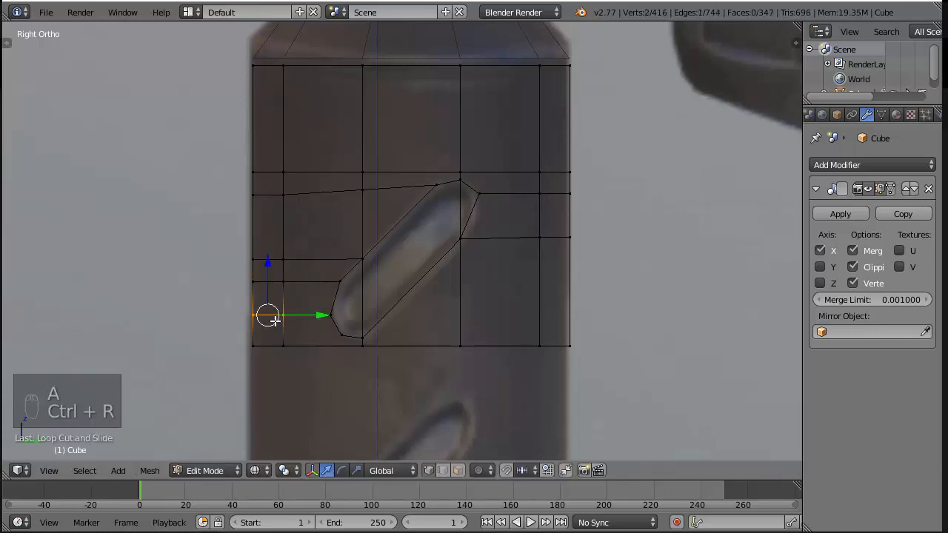
{"action": "key", "text": "k"}
{"action": "left_click", "coordinate": [330, 315]}
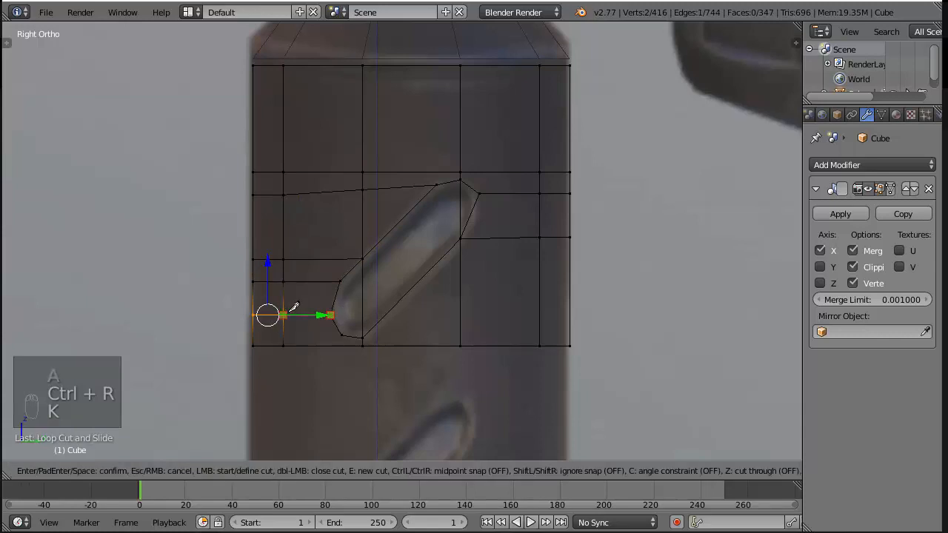
{"action": "left_click", "coordinate": [293, 308]}
{"action": "key", "text": "Return"}
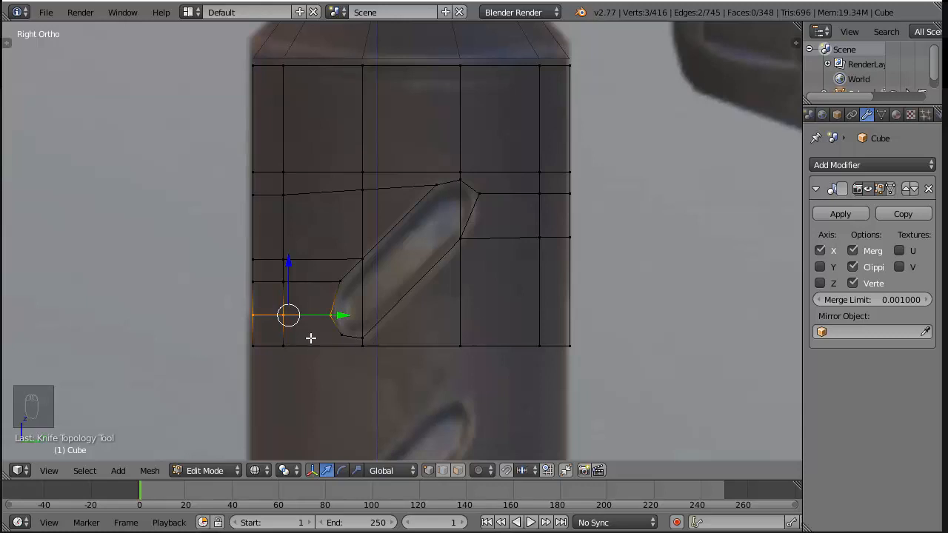
Box-select the grip section containing the cut groove and duplicate it straight down over the second groove in the reference
{"action": "scroll", "coordinate": [431, 323], "scroll_direction": "down", "scroll_amount": 2}
{"action": "key", "text": "a"}
{"action": "key", "text": "b"}
{"action": "left_click_drag", "start_coordinate": [238, 166], "coordinate": [645, 319]}
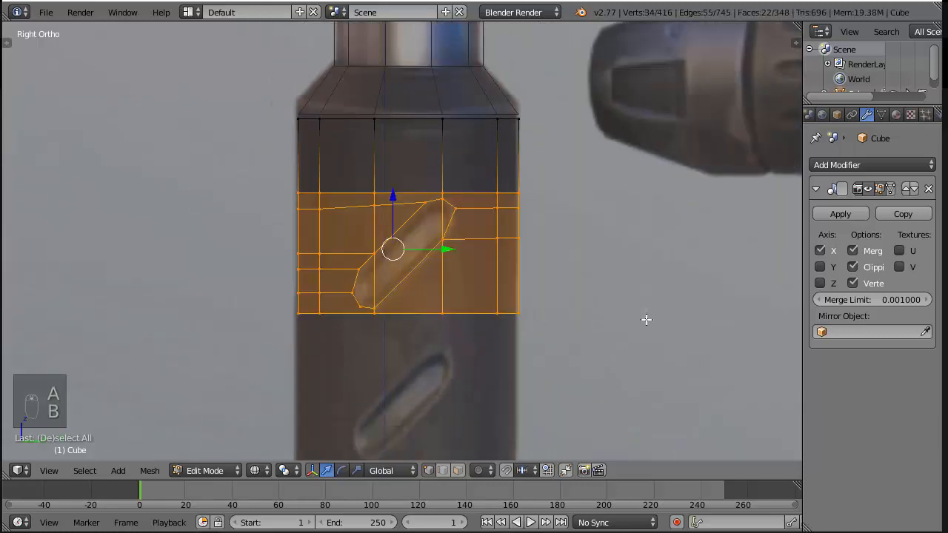
{"action": "middle_click_drag", "start_coordinate": [595, 354], "coordinate": [591, 270], "text": "shift"}
{"action": "key", "text": "shift+d"}
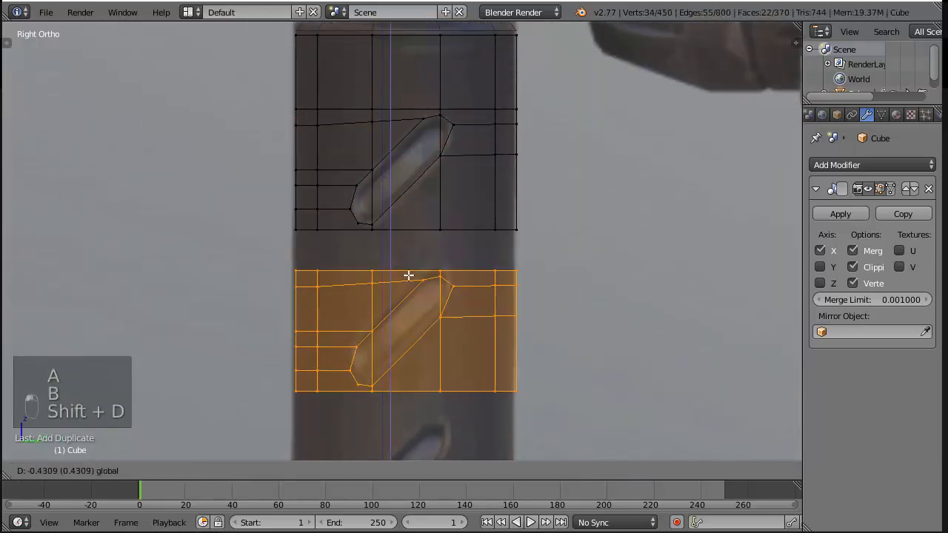
{"action": "left_click", "coordinate": [404, 262]}
{"action": "middle_click_drag", "start_coordinate": [561, 362], "coordinate": [586, 293], "text": "shift"}
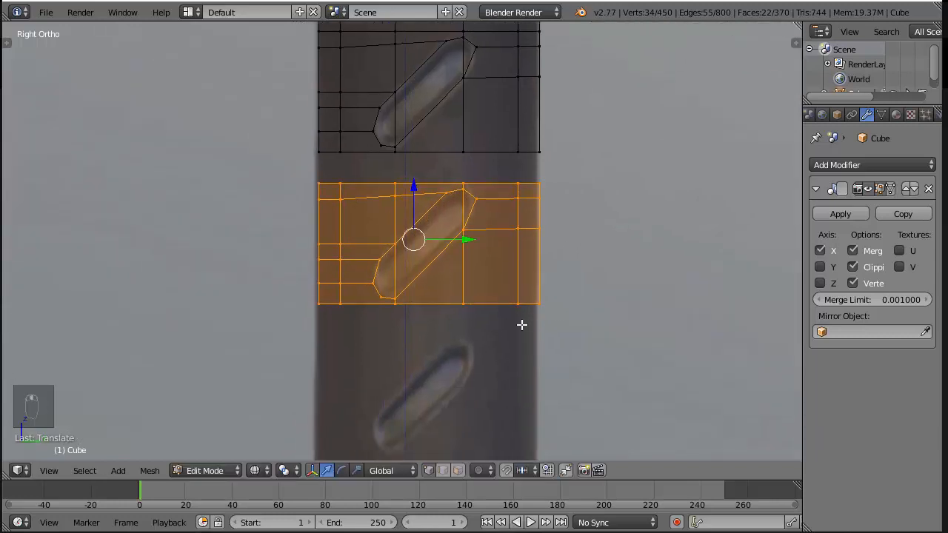
In the duplicated section, loop-cut the left strip near its lower edge and knife an edge to the groove's bottom left corner
{"action": "key", "text": "a"}
{"action": "key", "text": "ctrl+r"}
{"action": "left_click", "coordinate": [335, 295]}
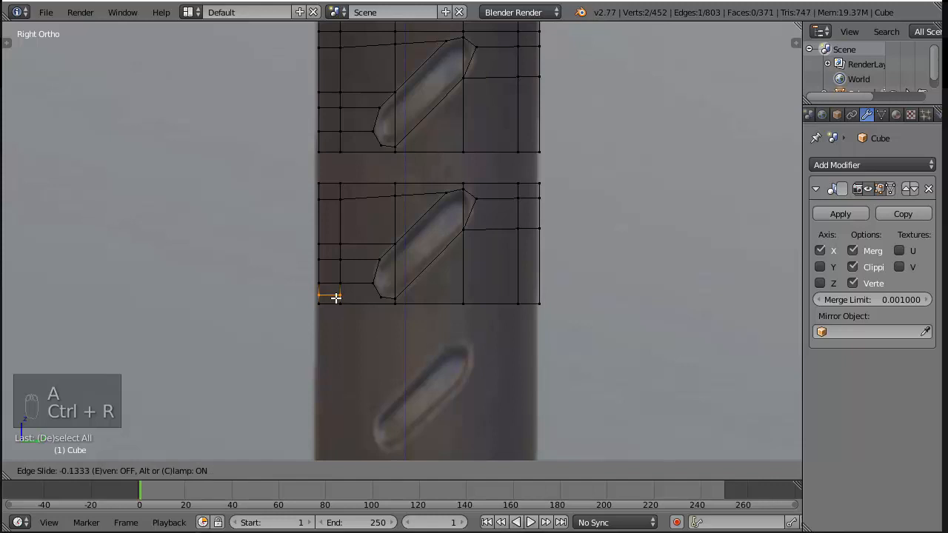
{"action": "left_click", "coordinate": [335, 297]}
{"action": "scroll", "coordinate": [348, 300], "scroll_direction": "up", "scroll_amount": 2}
{"action": "key", "text": "k"}
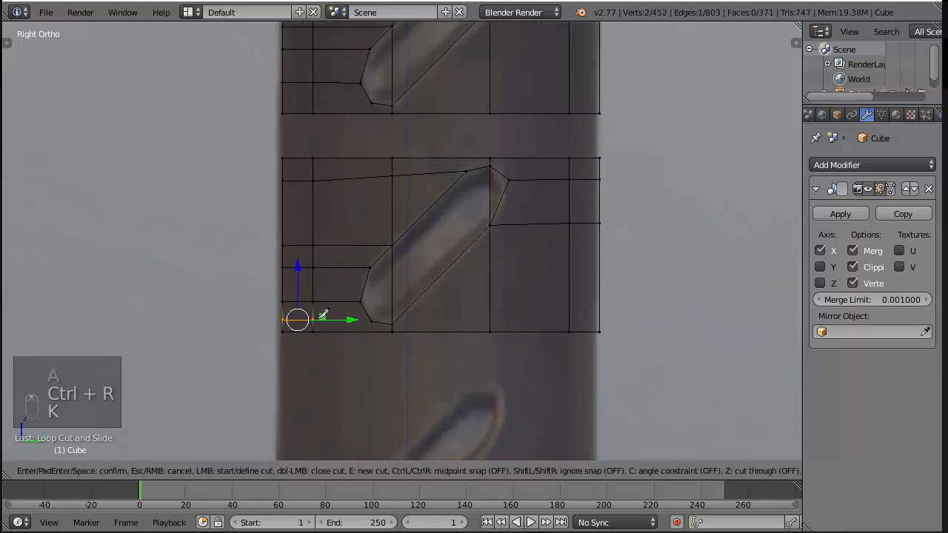
{"action": "right_click", "coordinate": [366, 315]}
{"action": "key", "text": "k"}
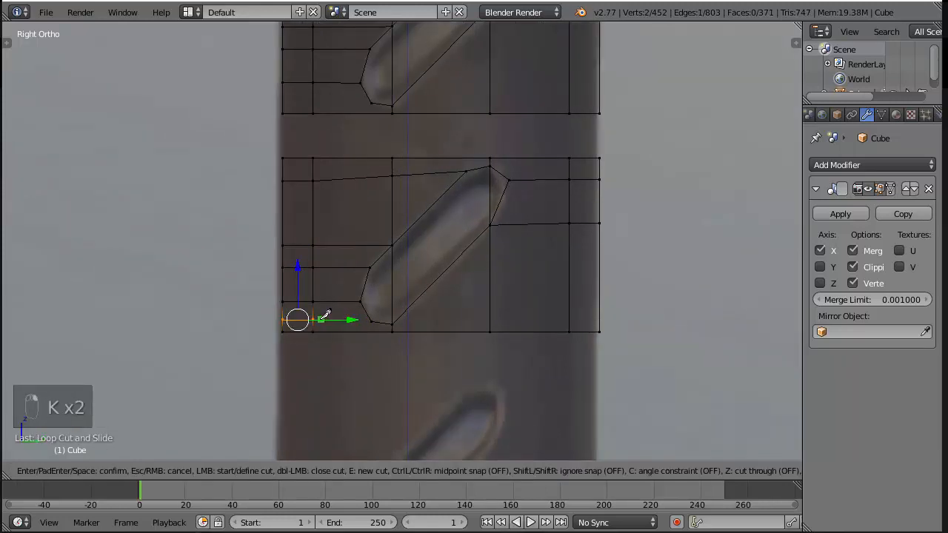
{"action": "right_click", "coordinate": [373, 301]}
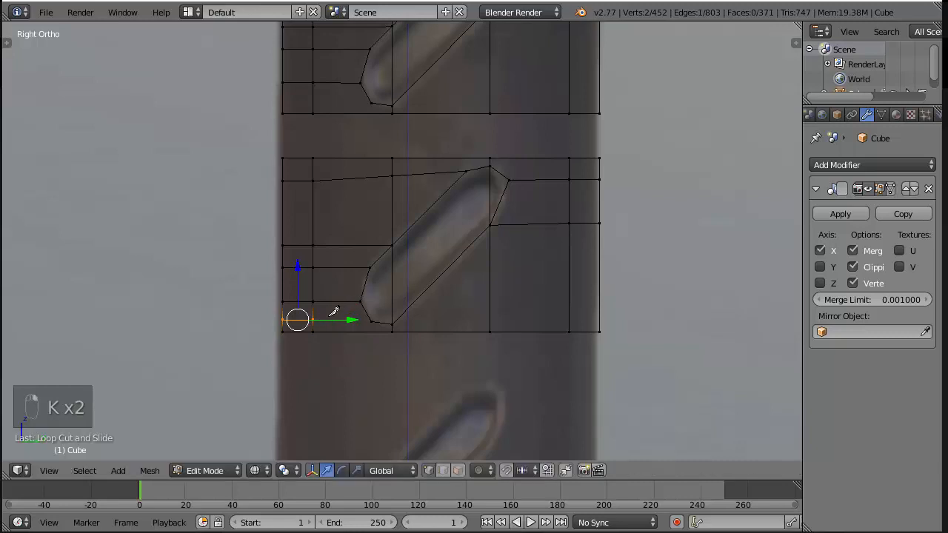
{"action": "key", "text": "k"}
{"action": "key", "text": "Return"}
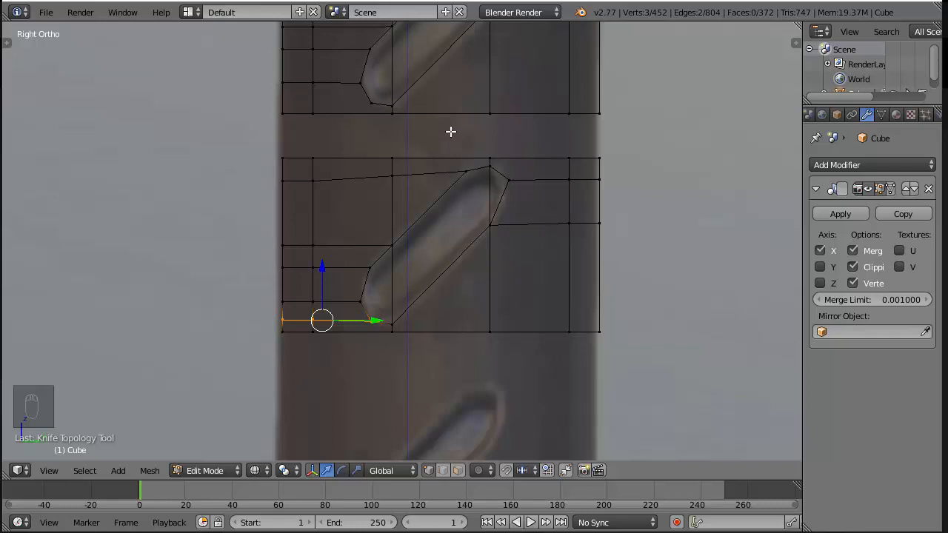
Select the facing open edge loops of the two groove sections and join them with Bridge Edge Loops
{"action": "right_click", "coordinate": [440, 151], "text": "alt"}
{"action": "right_click", "coordinate": [439, 151]}
{"action": "right_click", "coordinate": [440, 151], "text": "alt"}
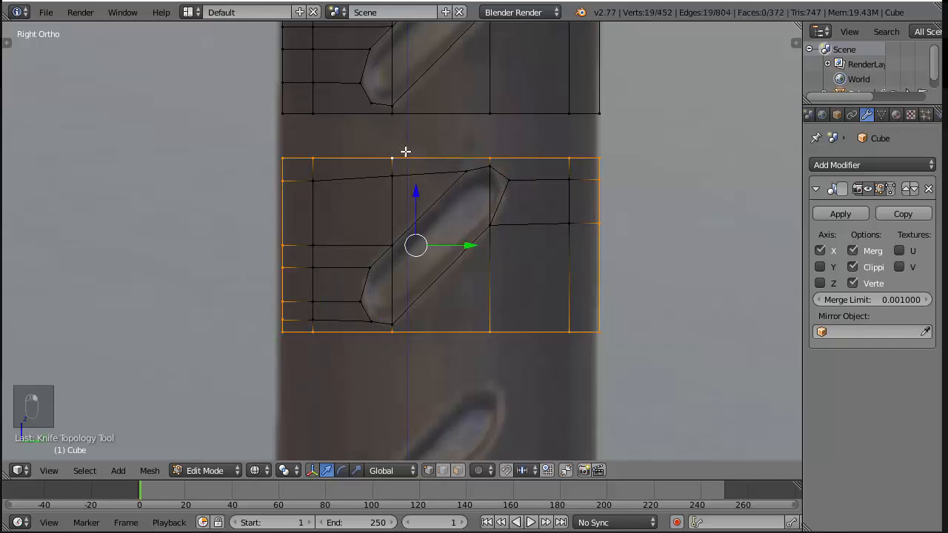
{"action": "right_click", "coordinate": [405, 152], "text": "alt"}
{"action": "right_click", "coordinate": [361, 117], "text": "alt+shift"}
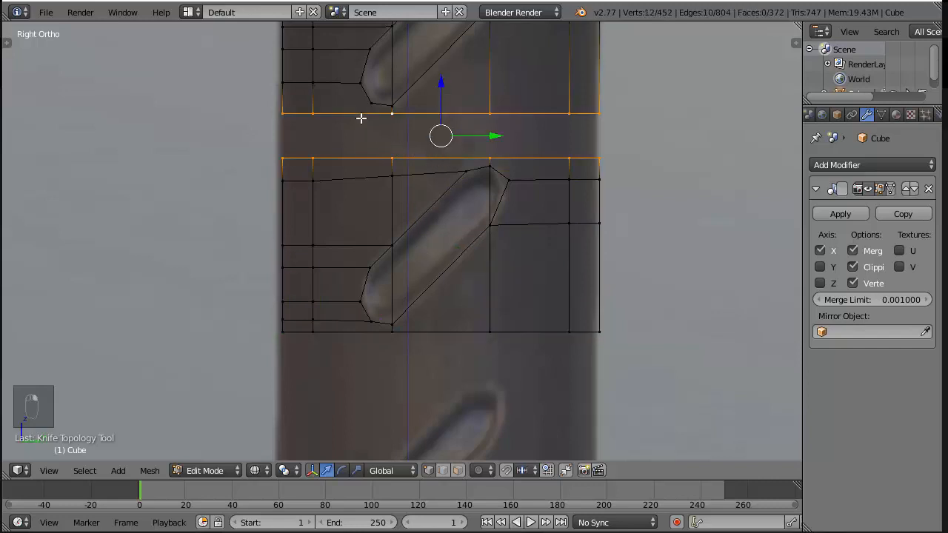
{"action": "key", "text": "space"}
{"action": "key", "text": "Return"}
{"action": "key", "text": "z"}
{"action": "scroll", "coordinate": [387, 145], "scroll_direction": "down", "scroll_amount": 3}
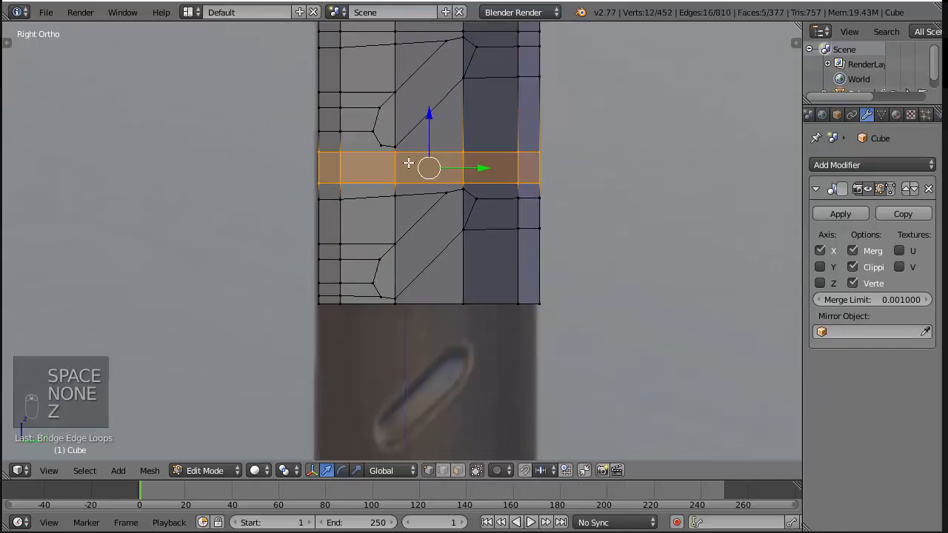
Box-select both bridged groove sections in wireframe and duplicate them down over the third and fourth grooves in the reference
{"action": "key", "text": "z"}
{"action": "scroll", "coordinate": [359, 203], "scroll_direction": "down", "scroll_amount": 1}
{"action": "key", "text": "a"}
{"action": "key", "text": "b"}
{"action": "left_click_drag", "start_coordinate": [314, 195], "coordinate": [539, 279]}
{"action": "key", "text": "b"}
{"action": "left_click_drag", "start_coordinate": [300, 78], "coordinate": [571, 324]}
{"action": "middle_click_drag", "start_coordinate": [573, 323], "coordinate": [546, 225], "text": "shift"}
{"action": "key", "text": "shift+d"}
{"action": "right_click", "coordinate": [564, 249]}
{"action": "left_click_drag", "start_coordinate": [379, 41], "coordinate": [380, 257]}
Select the facing open edge loops between the upper and lower pairs of groove sections
{"action": "key", "text": "a"}
{"action": "right_click", "coordinate": [377, 200], "text": "alt"}
{"action": "right_click", "coordinate": [370, 207], "text": "alt"}
{"action": "right_click", "coordinate": [360, 208], "text": "alt+shift"}
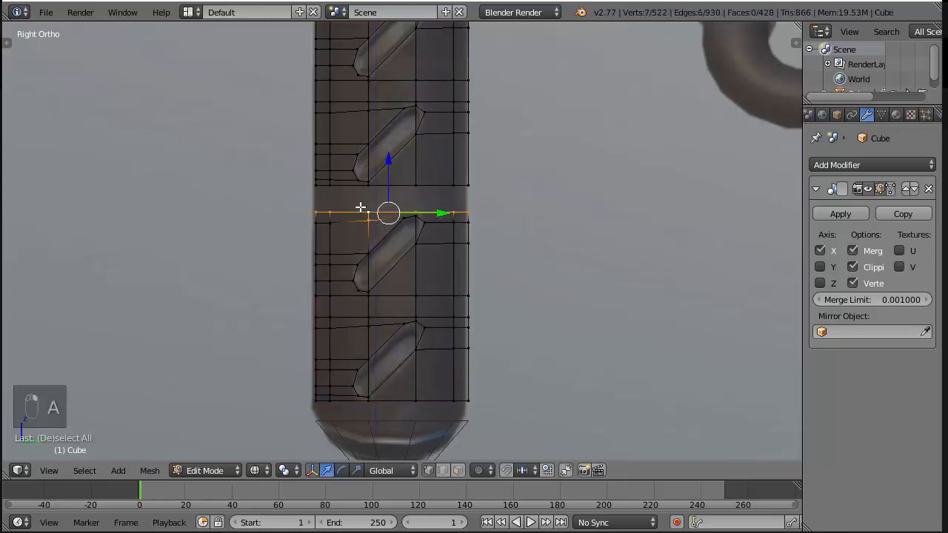
{"action": "right_click", "coordinate": [417, 190], "text": "alt+shift"}
{"action": "key", "text": "space"}
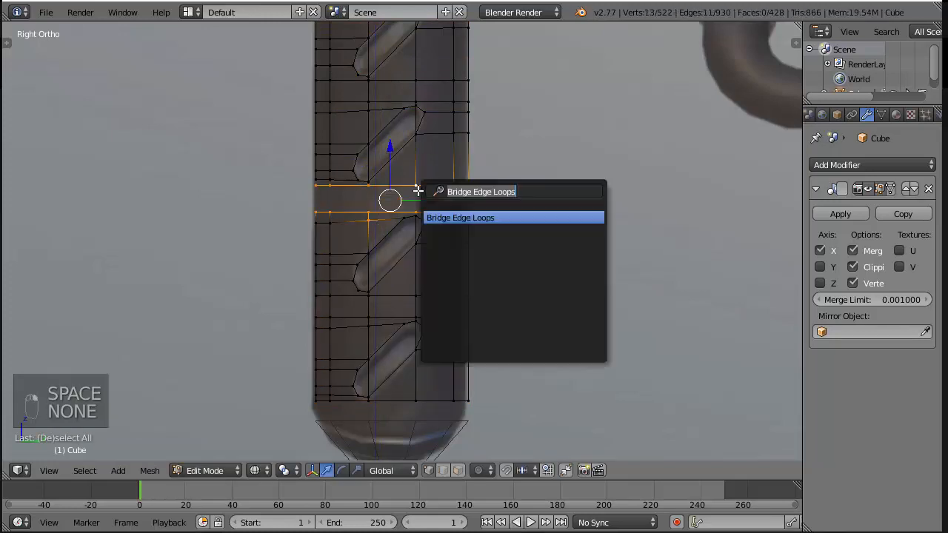
{"action": "key", "text": "Return"}
{"action": "key", "text": "ctrl+z"}
{"action": "key", "text": "z"}
{"action": "scroll", "coordinate": [418, 190], "scroll_direction": "up", "scroll_amount": 2}
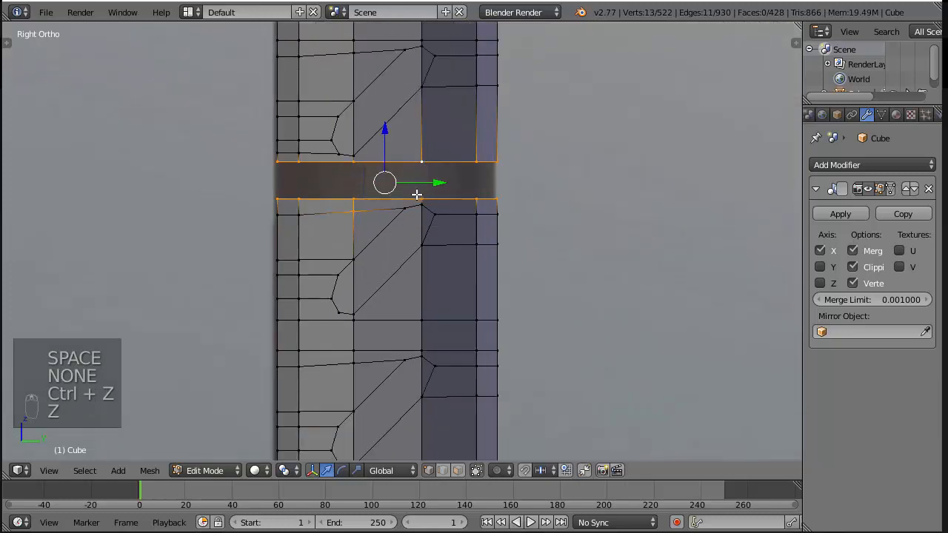
{"action": "key", "text": "v"}
{"action": "left_click", "coordinate": [348, 206]}
{"action": "key", "text": "ctrl+z"}
Deselect the stray vertex below the gap and join the two facing edge loops with Bridge Edge Loops
{"action": "key", "text": "b"}
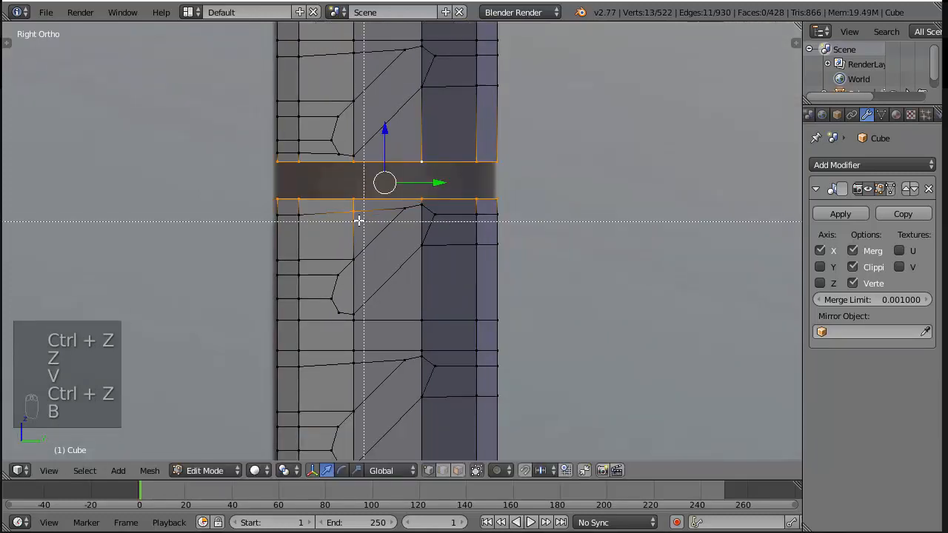
{"action": "left_click_drag", "start_coordinate": [348, 212], "coordinate": [363, 224]}
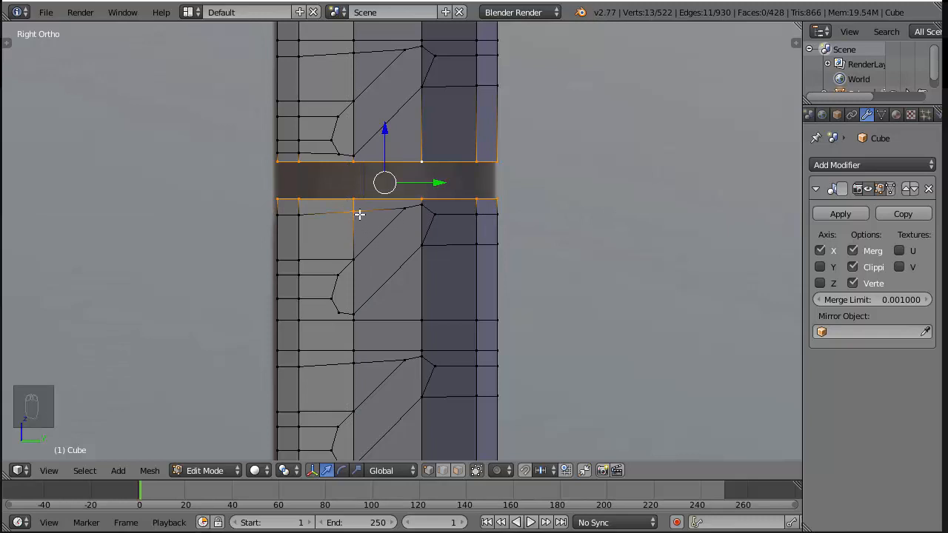
{"action": "key", "text": "c"}
{"action": "middle_click", "coordinate": [355, 227]}
{"action": "right_click", "coordinate": [736, 240]}
{"action": "mouse_move", "coordinate": [527, 199]}
{"action": "middle_mouse_down"}
{"action": "mouse_move", "coordinate": [569, 232]}
{"action": "mouse_move", "coordinate": [595, 209]}
{"action": "mouse_move", "coordinate": [620, 214]}
{"action": "middle_mouse_up"}
{"action": "key", "text": "space"}
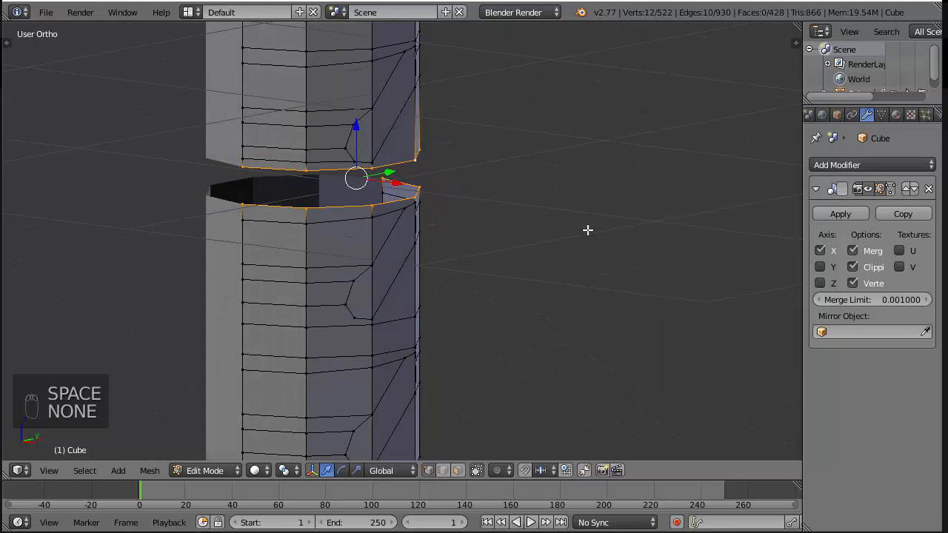
{"action": "key", "text": "space"}
{"action": "key", "text": "Return"}
{"action": "scroll", "coordinate": [506, 230], "scroll_direction": "down", "scroll_amount": 3}
{"action": "key", "text": "space"}
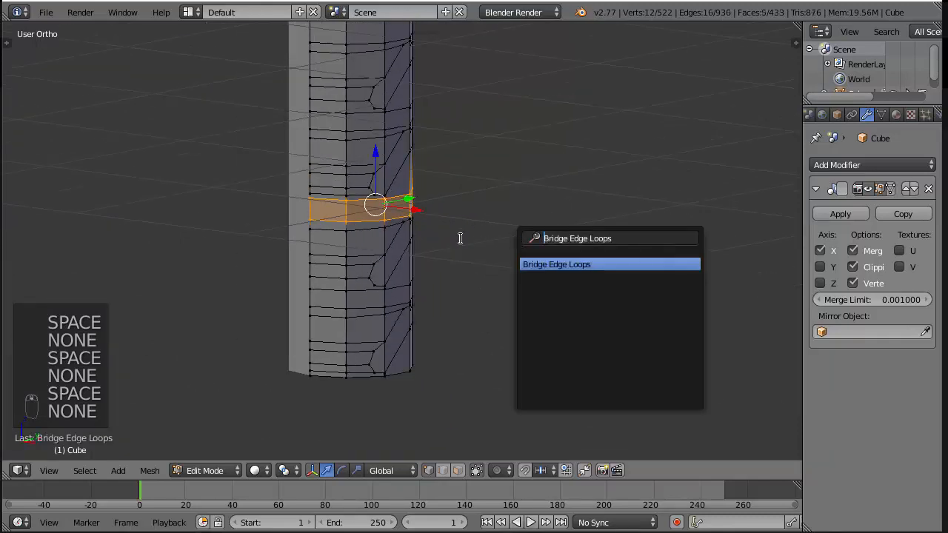
Close the open bottom end of the grip by filling its edge ring with faces
{"action": "middle_click_drag", "start_coordinate": [535, 388], "coordinate": [489, 294]}
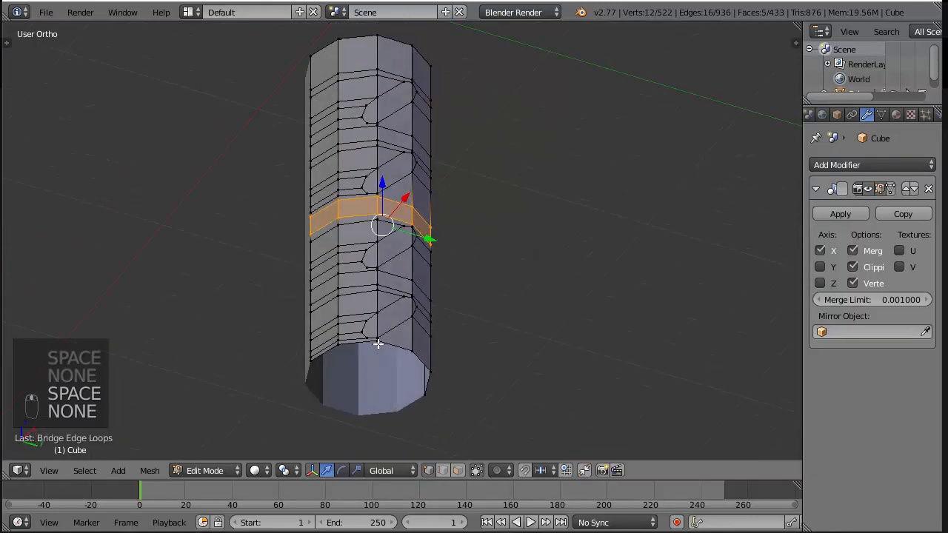
{"action": "right_click", "coordinate": [379, 344]}
{"action": "right_click", "coordinate": [417, 358], "text": "shift"}
{"action": "key", "text": "f"}
{"action": "key", "text": "f"}
{"action": "key", "text": "f"}
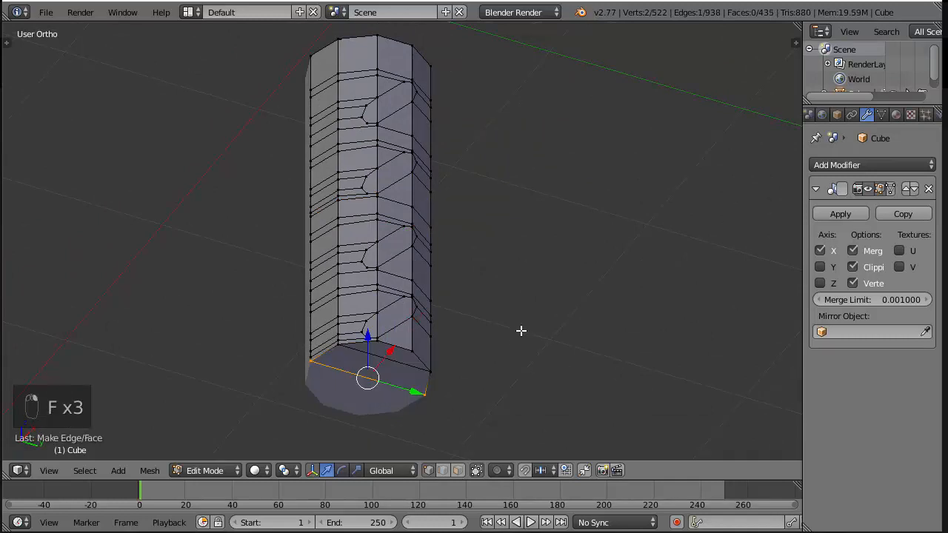
In face select mode, select all faces inside the three lower diagonal grooves
{"action": "scroll", "coordinate": [450, 325], "scroll_direction": "up", "scroll_amount": 2}
{"action": "left_click", "coordinate": [457, 469]}
{"action": "right_click", "coordinate": [385, 363]}
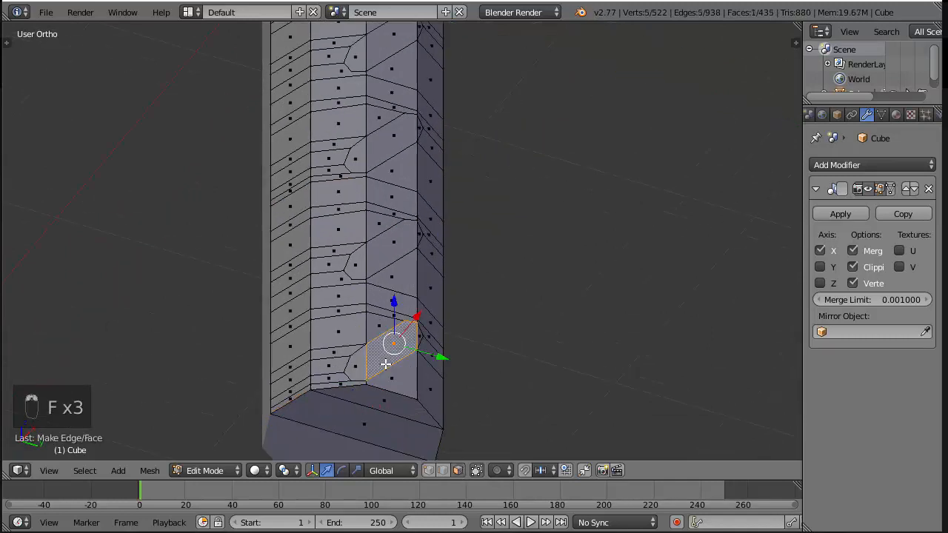
{"action": "key", "text": "KP_3"}
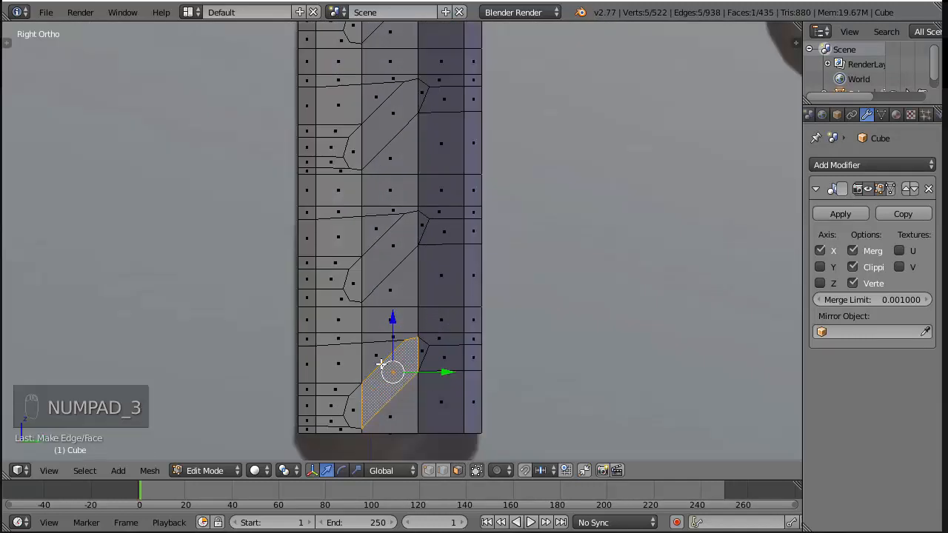
{"action": "right_click", "coordinate": [358, 417]}
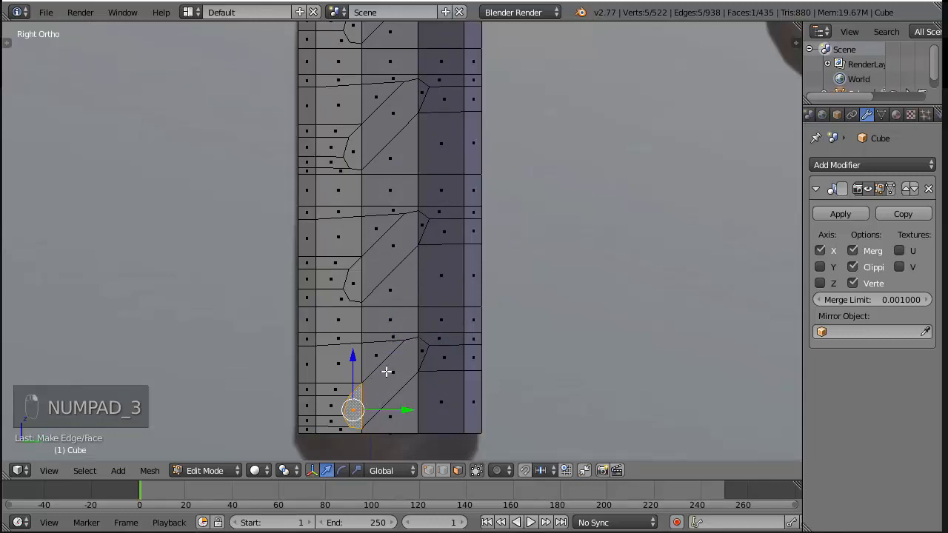
{"action": "key", "text": "c"}
{"action": "left_click_drag", "start_coordinate": [389, 380], "coordinate": [410, 360]}
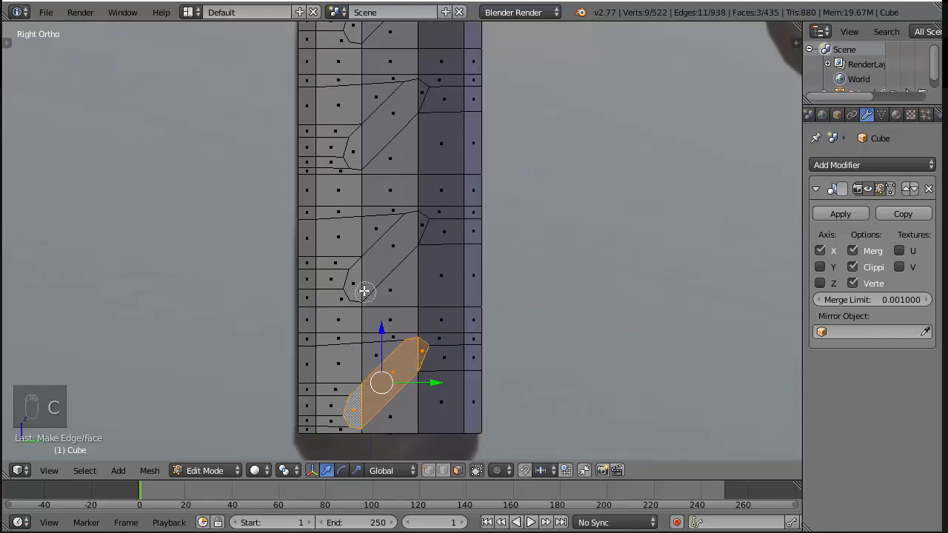
{"action": "left_click_drag", "start_coordinate": [359, 284], "coordinate": [408, 219]}
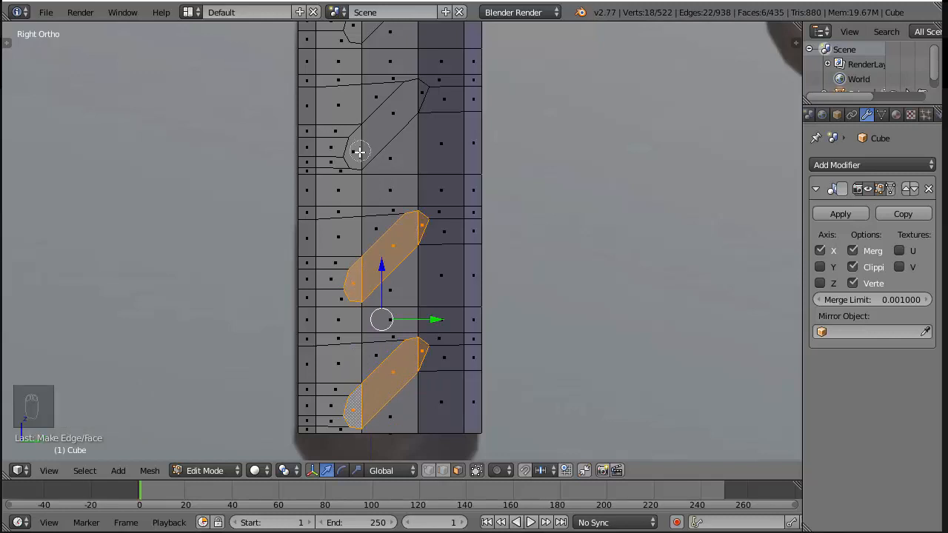
{"action": "left_click_drag", "start_coordinate": [358, 150], "coordinate": [404, 106]}
{"action": "middle_click", "coordinate": [400, 167]}
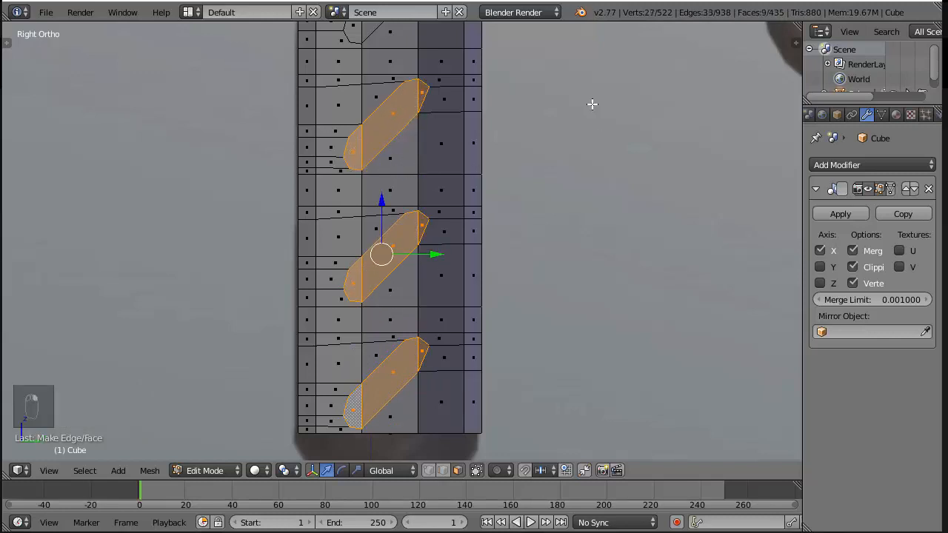
Add the faces inside the uppermost groove to the selection, leaving out the neighbouring side face
{"action": "middle_click_drag", "start_coordinate": [592, 103], "coordinate": [584, 200], "text": "shift"}
{"action": "key", "text": "c"}
{"action": "left_click", "coordinate": [329, 244]}
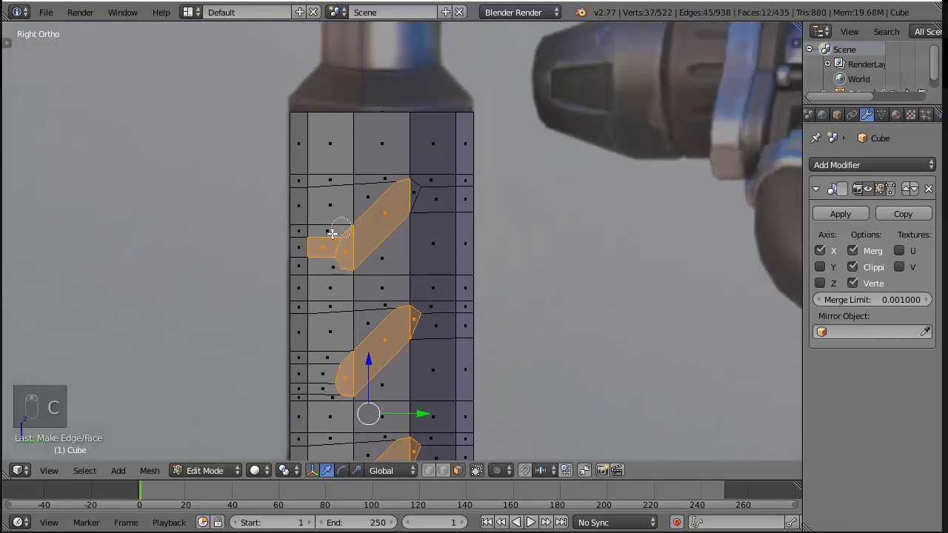
{"action": "middle_click", "coordinate": [319, 246]}
{"action": "left_click", "coordinate": [403, 195]}
{"action": "right_click", "coordinate": [404, 194]}
{"action": "scroll", "coordinate": [546, 207], "scroll_direction": "down", "scroll_amount": 5}
Extrude the faces of all four grooves in place and move them inward into the grip
{"action": "key", "text": "z"}
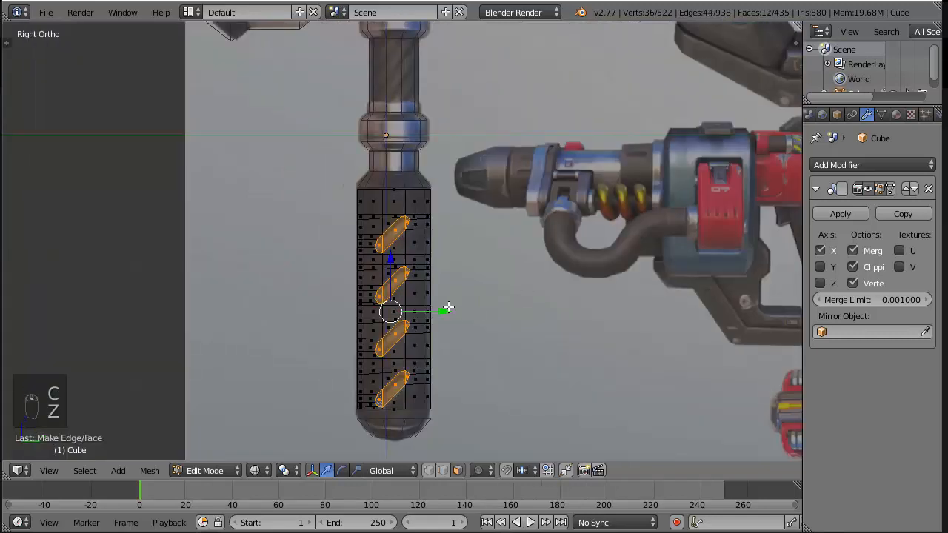
{"action": "middle_click_drag", "start_coordinate": [448, 307], "coordinate": [556, 311]}
{"action": "key", "text": "z"}
{"action": "key", "text": "e"}
{"action": "right_click", "coordinate": [477, 324]}
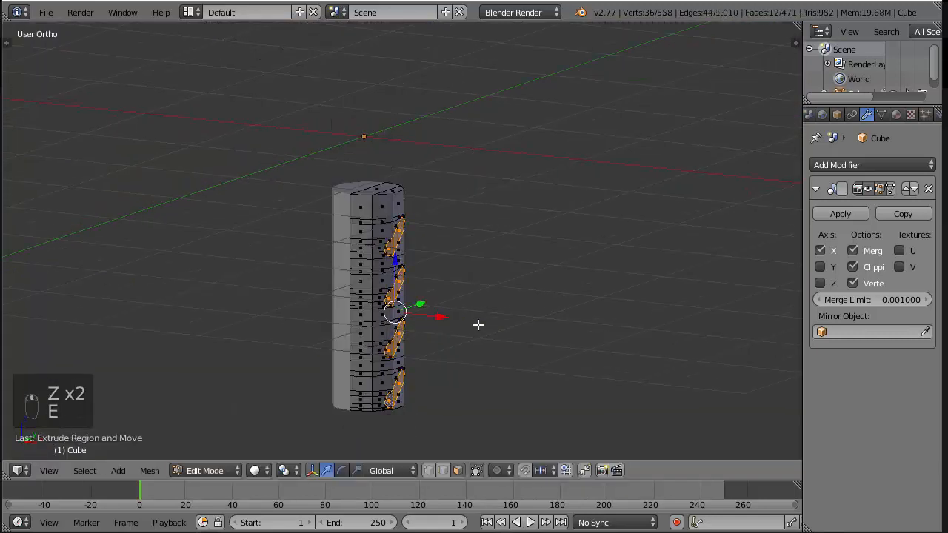
{"action": "key", "text": "g"}
{"action": "left_click", "coordinate": [426, 306]}
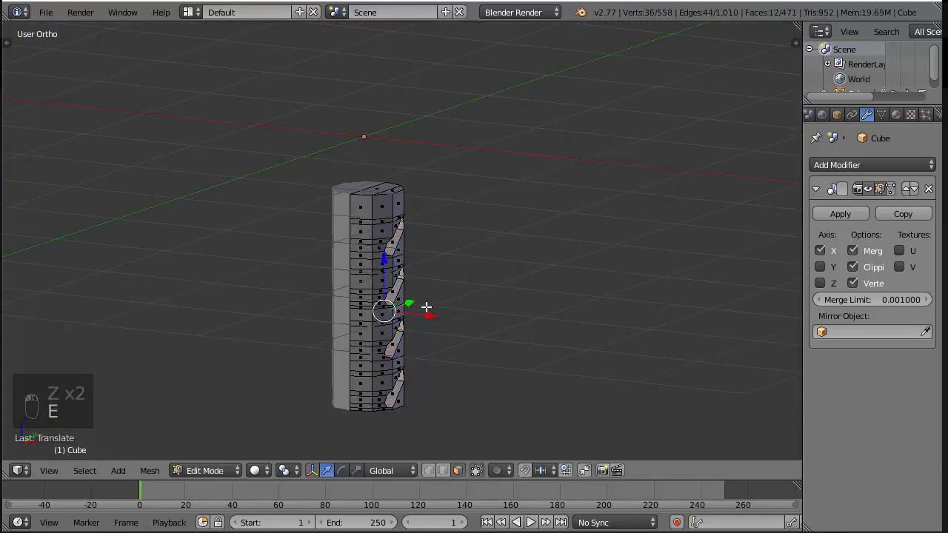
Flatten the extruded groove faces along X and adjust their depth along X in front view
{"action": "key", "text": "s"}
{"action": "key", "text": "x"}
{"action": "right_click", "coordinate": [425, 307]}
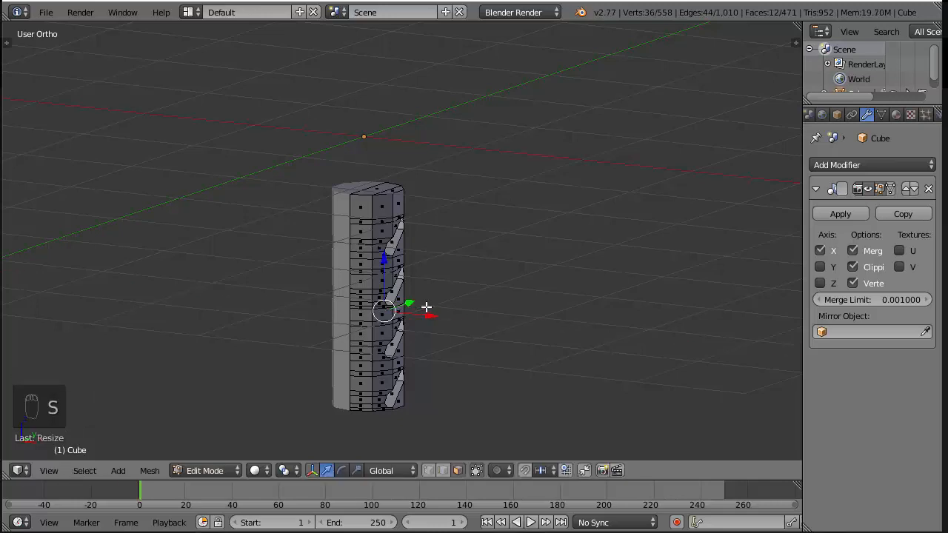
{"action": "key", "text": "KP_1"}
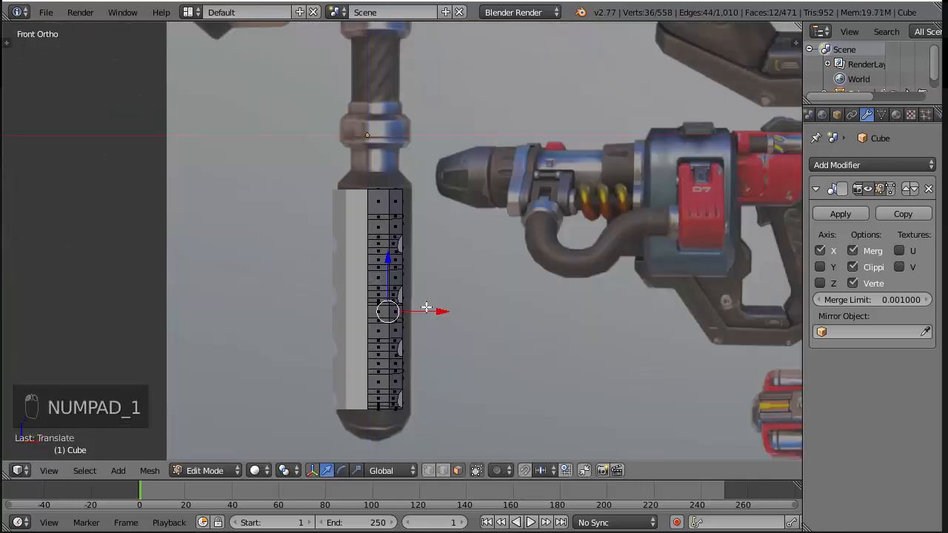
{"action": "key", "text": "z"}
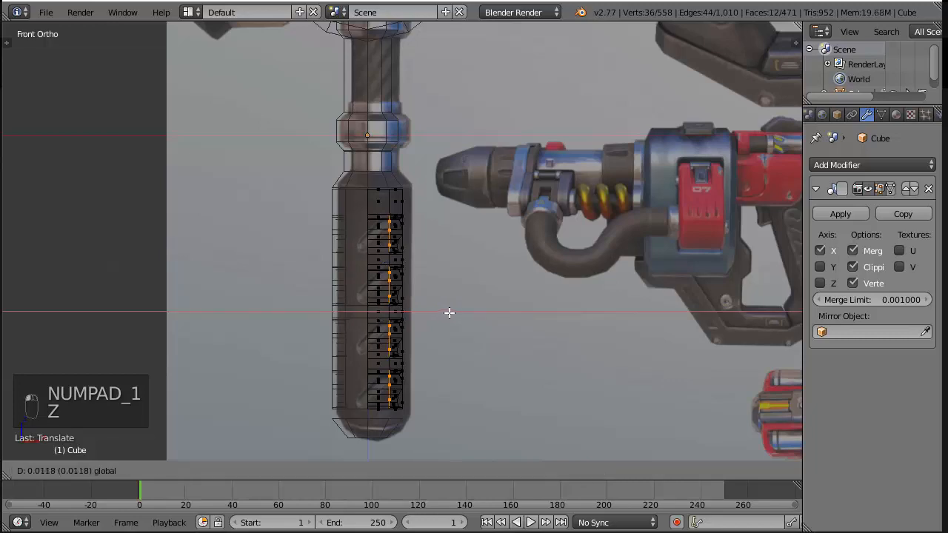
{"action": "key", "text": "z"}
Delete the vertices of the sunken faces in all four grooves, leaving open holes in the grip
{"action": "mouse_move", "coordinate": [555, 252]}
{"action": "middle_mouse_down"}
{"action": "mouse_move", "coordinate": [443, 192]}
{"action": "mouse_move", "coordinate": [383, 301]}
{"action": "middle_mouse_up"}
{"action": "scroll", "coordinate": [455, 184], "scroll_direction": "up", "scroll_amount": 7}
{"action": "key", "text": "KP_3"}
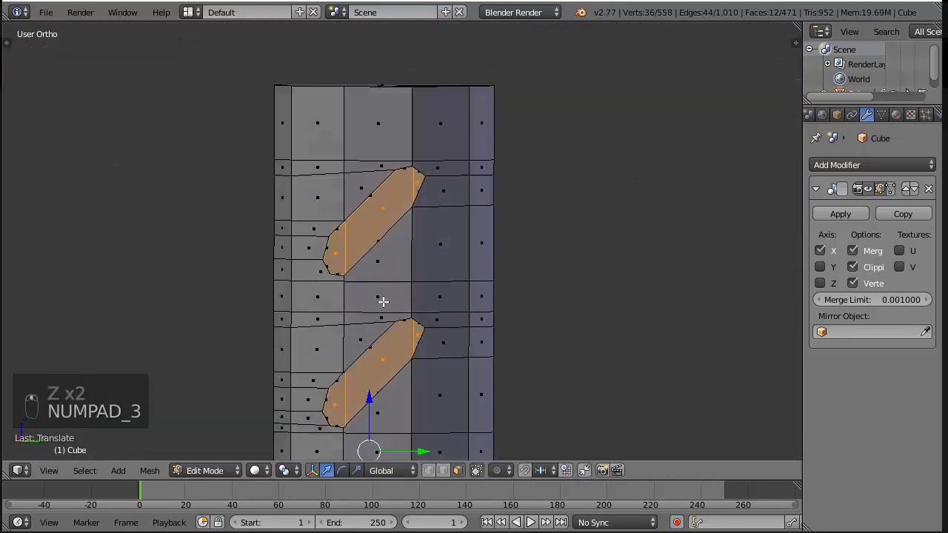
{"action": "scroll", "coordinate": [397, 314], "scroll_direction": "down", "scroll_amount": 4}
{"action": "scroll", "coordinate": [441, 270], "scroll_direction": "down", "scroll_amount": 3}
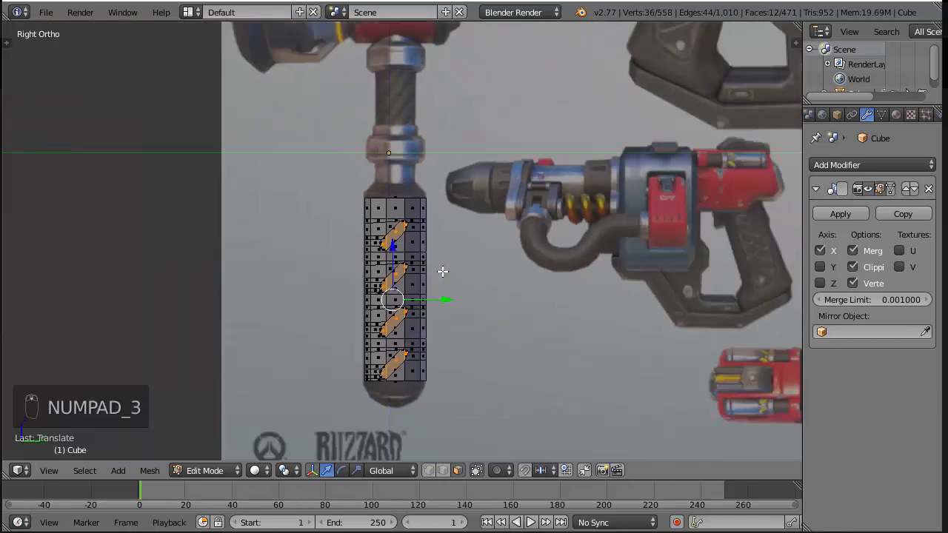
{"action": "key", "text": "x"}
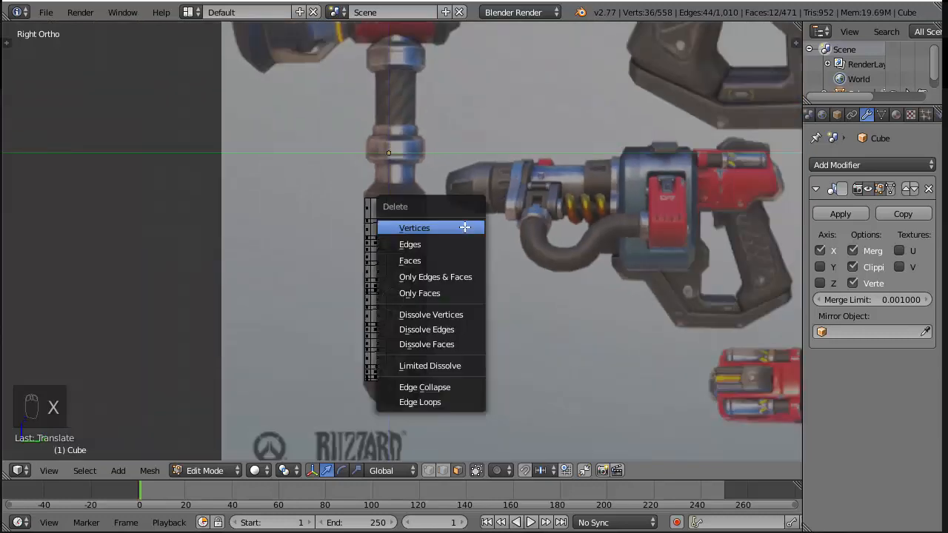
{"action": "left_click", "coordinate": [464, 226]}
{"action": "middle_click_drag", "start_coordinate": [516, 271], "coordinate": [469, 295]}
{"action": "scroll", "coordinate": [470, 295], "scroll_direction": "up", "scroll_amount": 4}
{"action": "key", "text": "z"}
{"action": "key", "text": "z"}
{"action": "scroll", "coordinate": [450, 275], "scroll_direction": "up", "scroll_amount": 4}
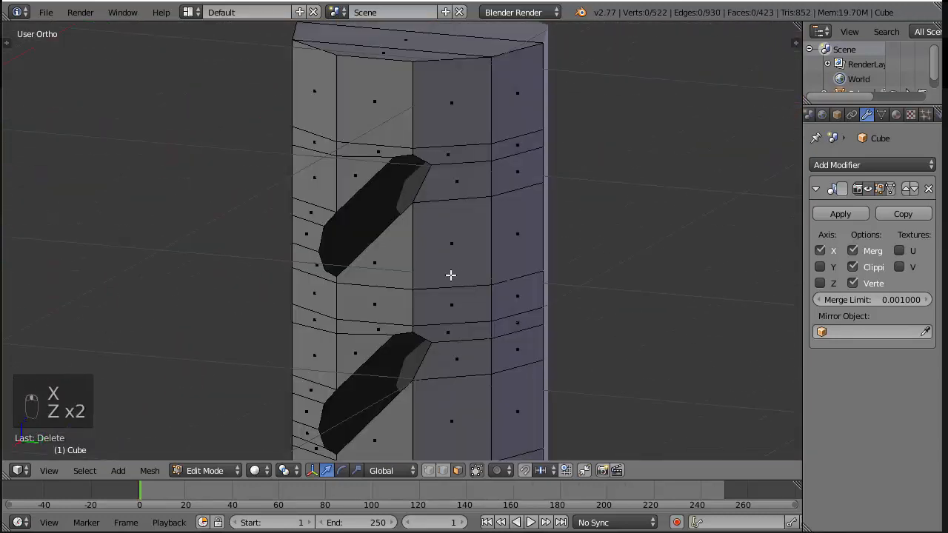
Box-select the three lower groove sections in wireframe and delete their vertices, keeping only the top section
{"action": "key", "text": "KP_3"}
{"action": "scroll", "coordinate": [484, 319], "scroll_direction": "down", "scroll_amount": 9}
{"action": "middle_click_drag", "start_coordinate": [485, 326], "coordinate": [491, 293], "text": "shift"}
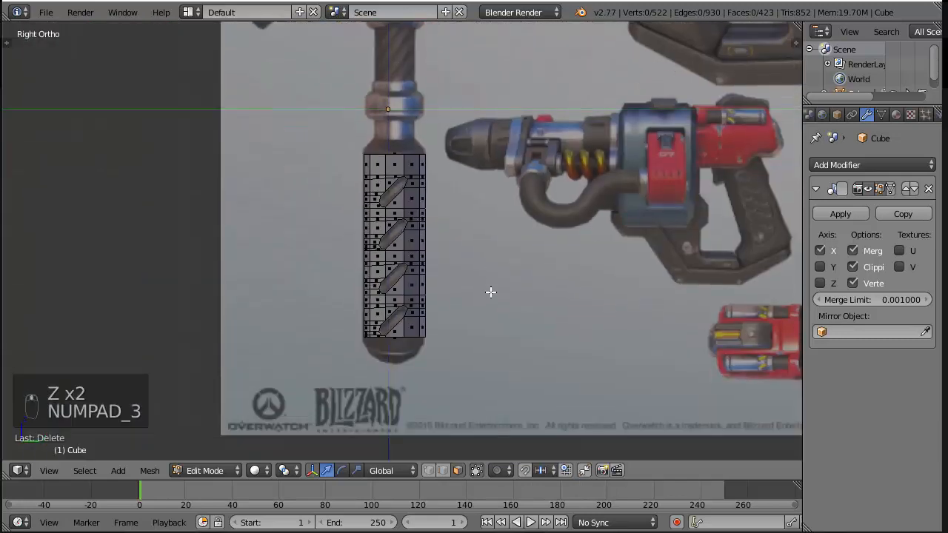
{"action": "key", "text": "z"}
{"action": "scroll", "coordinate": [437, 265], "scroll_direction": "up", "scroll_amount": 3}
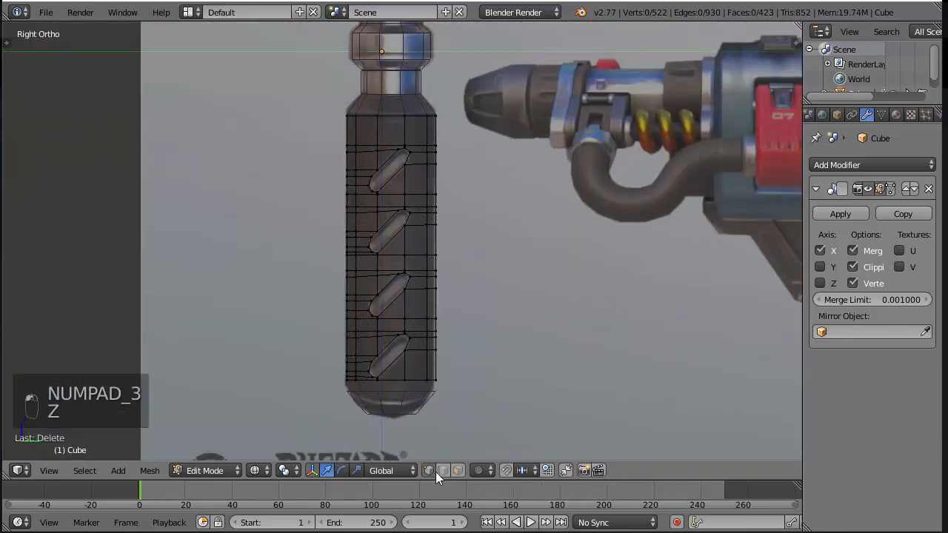
{"action": "key", "text": "b"}
{"action": "left_click_drag", "start_coordinate": [289, 205], "coordinate": [556, 434]}
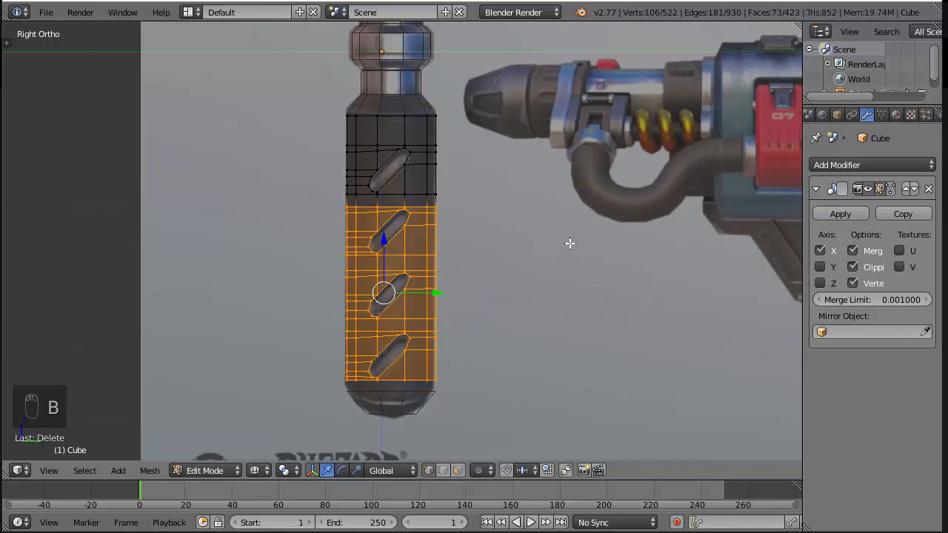
{"action": "key", "text": "x"}
{"action": "left_click", "coordinate": [588, 207]}
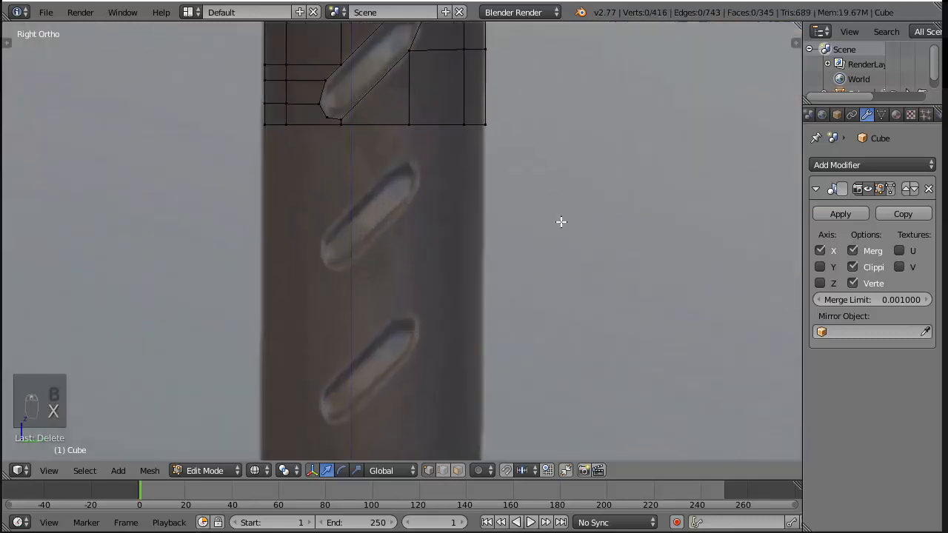
In the top section, loop-cut the left strip near its lower edge and knife an edge to the groove's bottom left corner
{"action": "scroll", "coordinate": [560, 220], "scroll_direction": "up", "scroll_amount": 5}
{"action": "scroll", "coordinate": [412, 215], "scroll_direction": "up", "scroll_amount": 2}
{"action": "middle_click_drag", "start_coordinate": [401, 146], "coordinate": [411, 229], "text": "shift"}
{"action": "key", "text": "ctrl+r"}
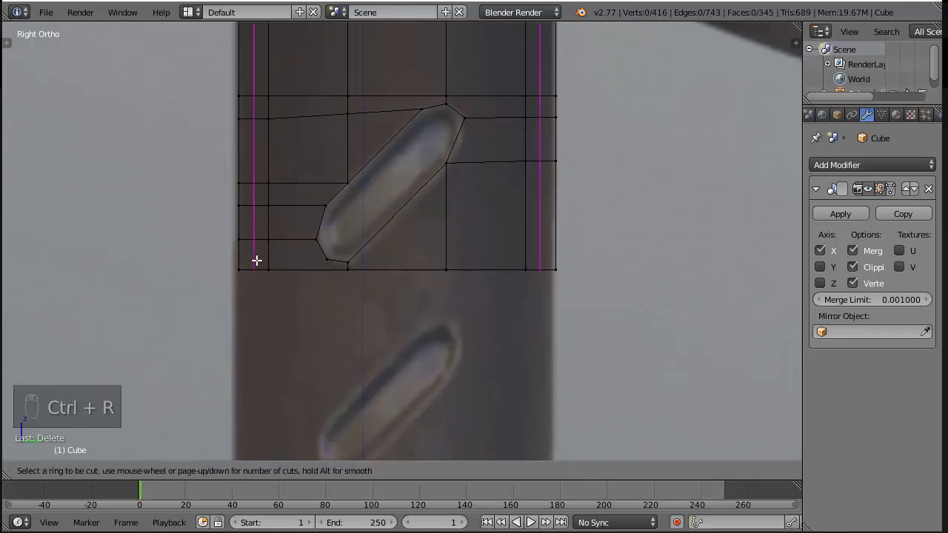
{"action": "left_click", "coordinate": [259, 260]}
{"action": "left_click", "coordinate": [262, 264]}
{"action": "key", "text": "k"}
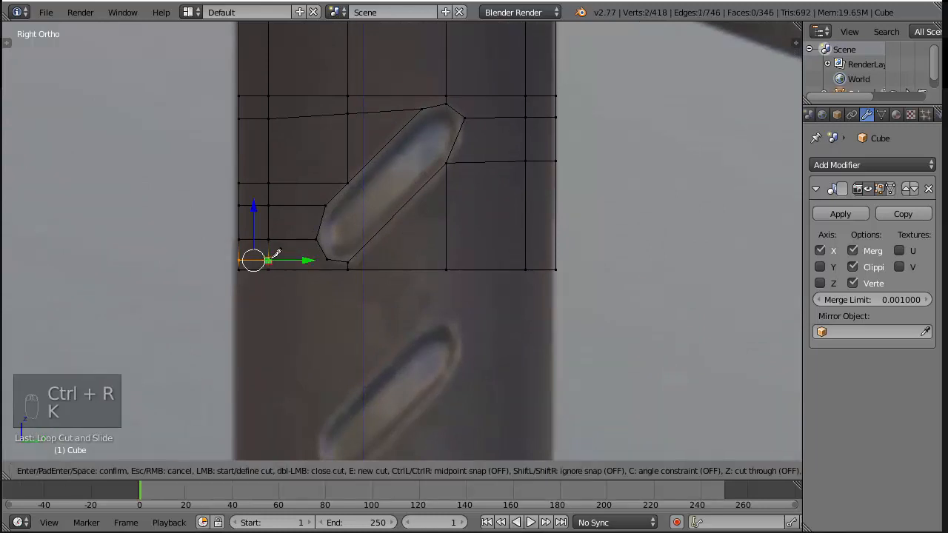
{"action": "left_click", "coordinate": [327, 259]}
{"action": "key", "text": "Return"}
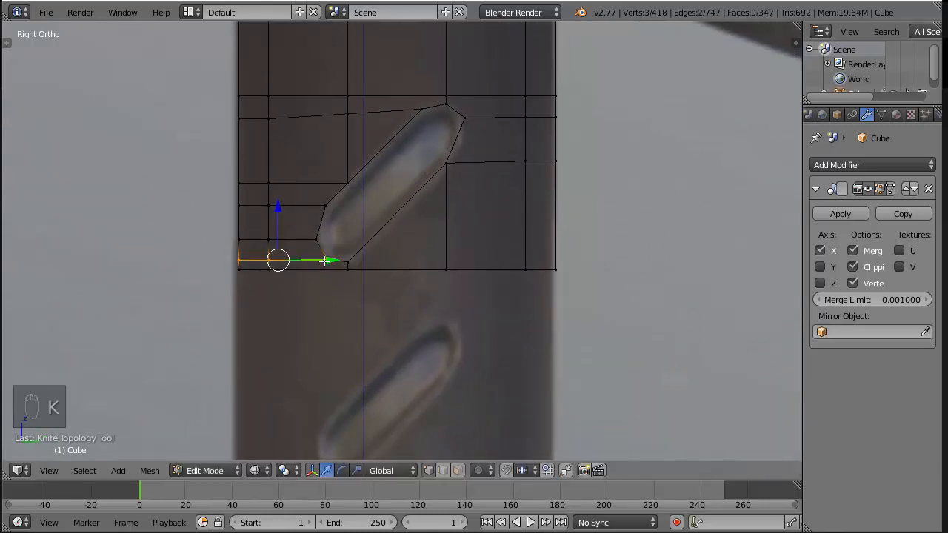
Select the groove hole's rim edge loop, extrude it, scale it down and move it inward into the grip
{"action": "key", "text": "a"}
{"action": "right_click", "coordinate": [327, 222], "text": "alt"}
{"action": "key", "text": "e"}
{"action": "right_click", "coordinate": [520, 218]}
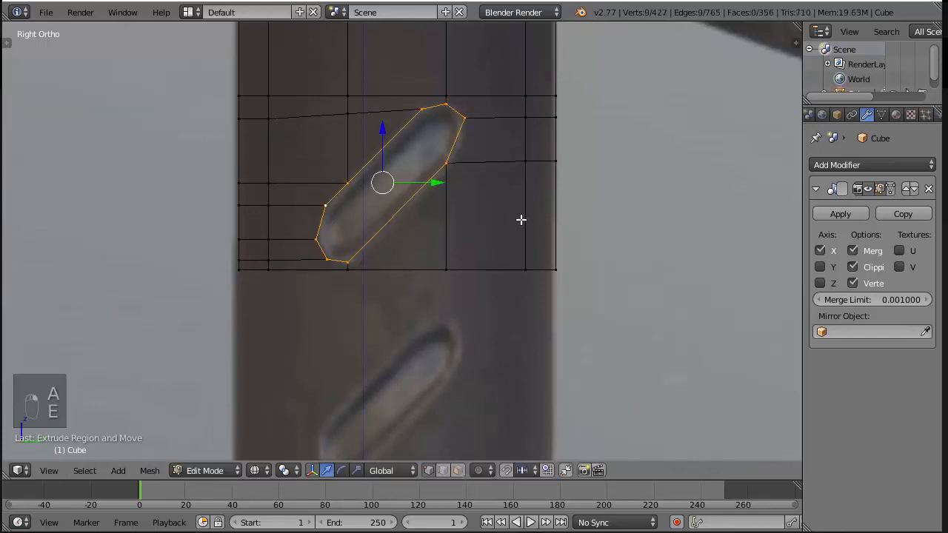
{"action": "key", "text": "s"}
{"action": "left_click", "coordinate": [603, 247]}
{"action": "middle_click_drag", "start_coordinate": [602, 248], "coordinate": [430, 201]}
{"action": "left_click_drag", "start_coordinate": [430, 202], "coordinate": [423, 220]}
Fill the floor of the recessed groove with faces and save the file
{"action": "key", "text": "z"}
{"action": "mouse_move", "coordinate": [423, 220]}
{"action": "middle_mouse_down"}
{"action": "mouse_move", "coordinate": [440, 200]}
{"action": "mouse_move", "coordinate": [332, 171]}
{"action": "middle_mouse_up"}
{"action": "right_click", "coordinate": [436, 138]}
{"action": "right_click", "coordinate": [441, 152], "text": "shift"}
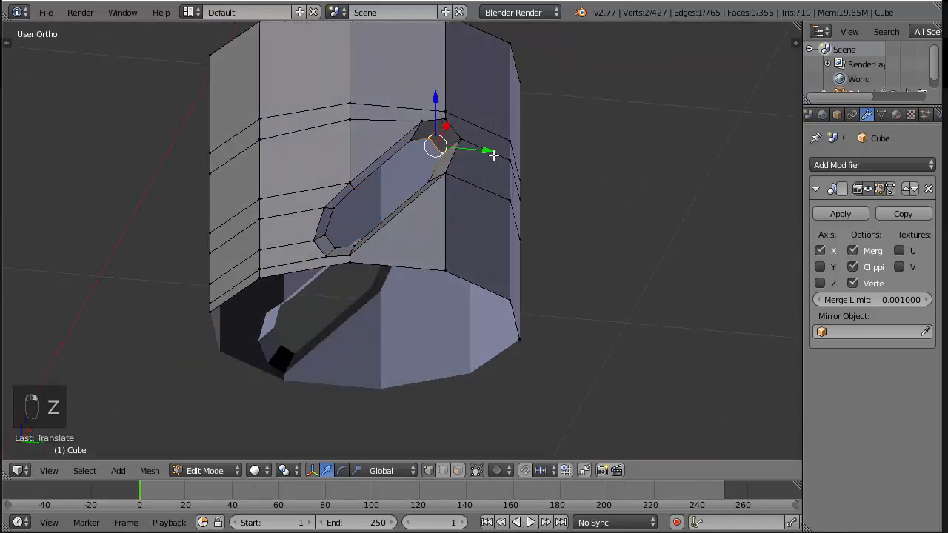
{"action": "key", "text": "f"}
{"action": "key", "text": "f"}
{"action": "key", "text": "f"}
{"action": "key", "text": "f"}
{"action": "key", "text": "f"}
{"action": "key", "text": "a"}
{"action": "scroll", "coordinate": [491, 153], "scroll_direction": "down", "scroll_amount": 4}
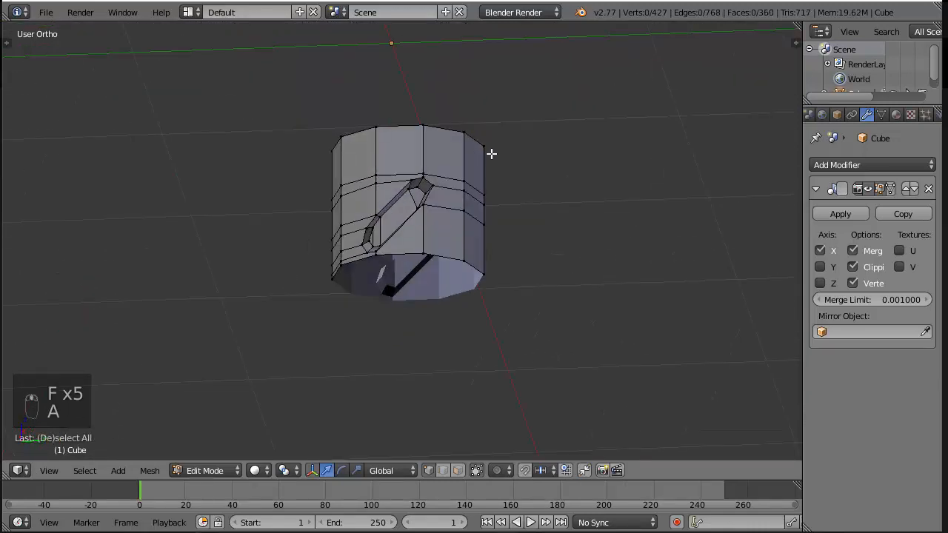
{"action": "key", "text": "ctrl+s"}
Duplicate the grip band containing the groove and move the copy down along Z by about 0.42, over the second reference groove
{"action": "key", "text": "KP_3"}
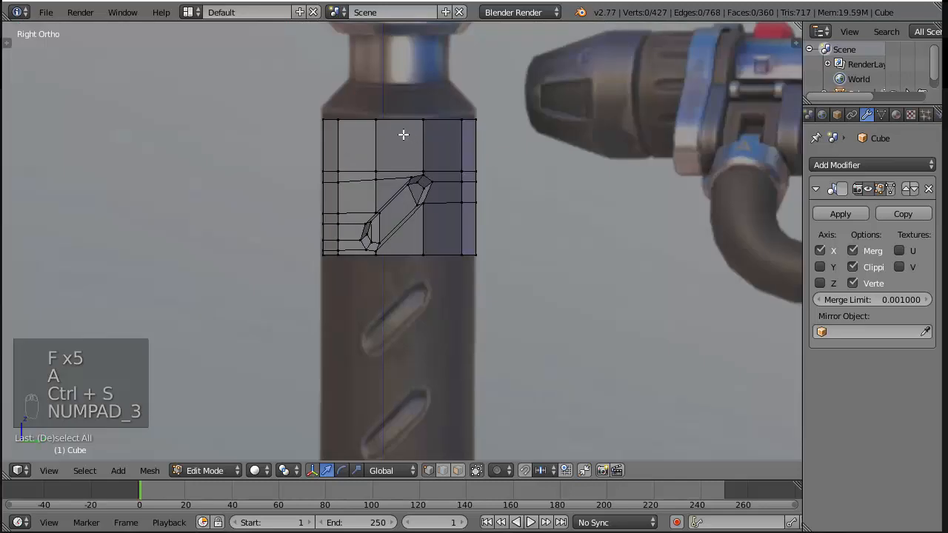
{"action": "key", "text": "z"}
{"action": "key", "text": "b"}
{"action": "left_click_drag", "start_coordinate": [279, 158], "coordinate": [511, 280]}
{"action": "key", "text": "shift+d"}
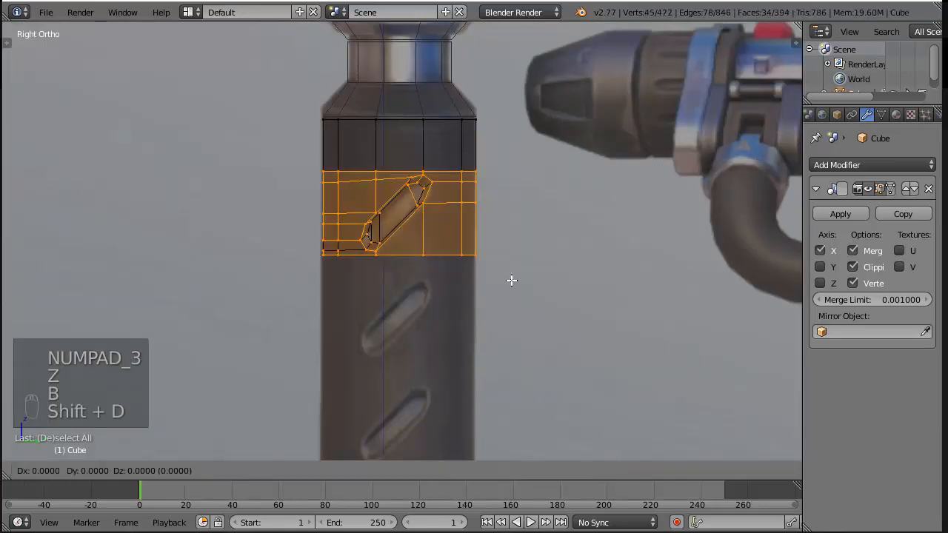
{"action": "right_click", "coordinate": [511, 280]}
{"action": "key", "text": "g"}
{"action": "key", "text": "z"}
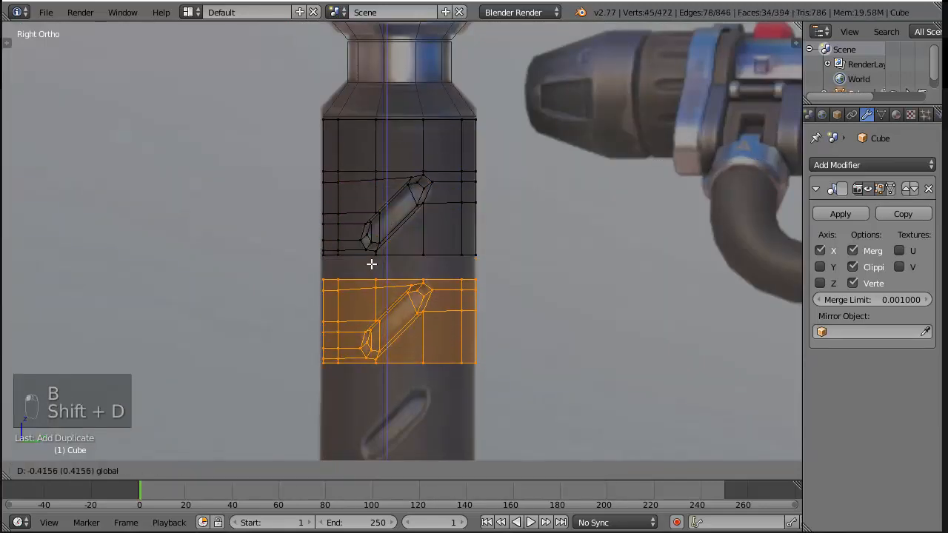
{"action": "left_click", "coordinate": [371, 264]}
Bridge the lower edge loop of the first groove band with the upper edge loop of its copy
{"action": "key", "text": "a"}
{"action": "right_click", "coordinate": [327, 278], "text": "alt"}
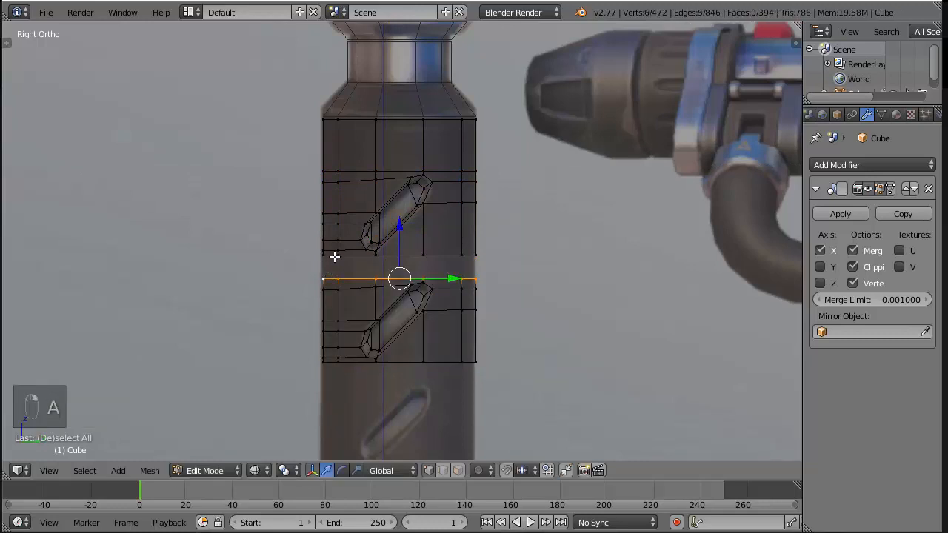
{"action": "right_click", "coordinate": [340, 255], "text": "alt+shift"}
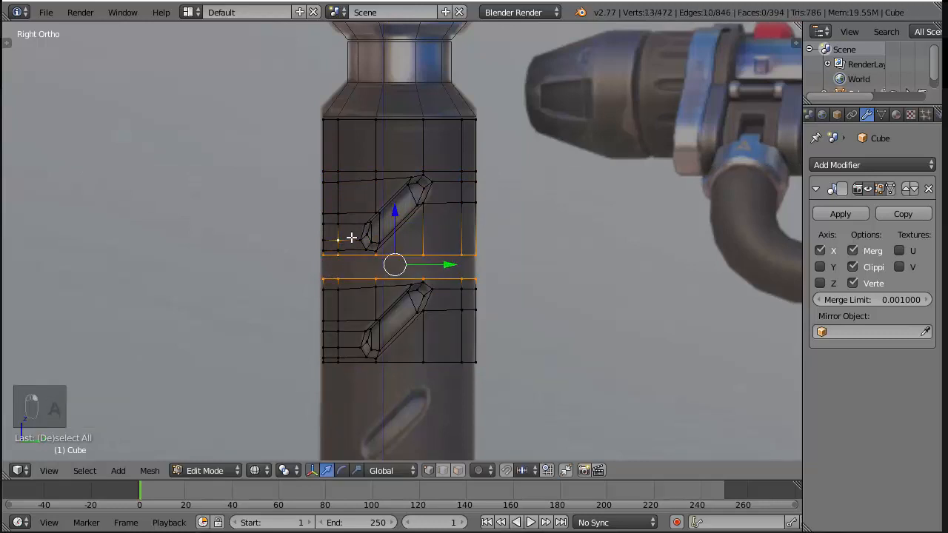
{"action": "right_click", "coordinate": [345, 234], "text": "shift"}
{"action": "key", "text": "space"}
{"action": "key", "text": "Return"}
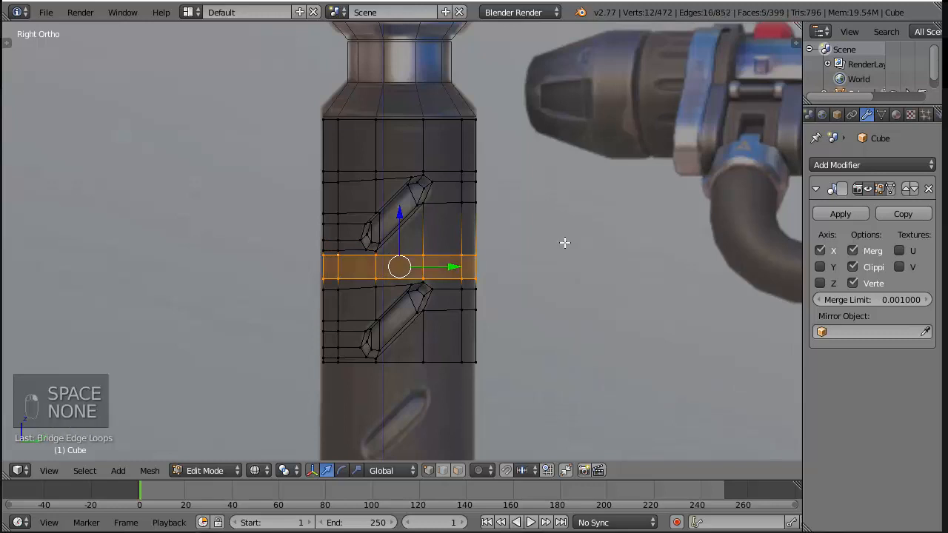
Duplicate both groove bands together and move the copy down along Z over the two lower reference grooves
{"action": "key", "text": "a"}
{"action": "key", "text": "b"}
{"action": "left_click_drag", "start_coordinate": [286, 148], "coordinate": [504, 381]}
{"action": "scroll", "coordinate": [557, 379], "scroll_direction": "down", "scroll_amount": 4}
{"action": "middle_click_drag", "start_coordinate": [557, 379], "coordinate": [508, 290], "text": "shift"}
{"action": "key", "text": "shift+d"}
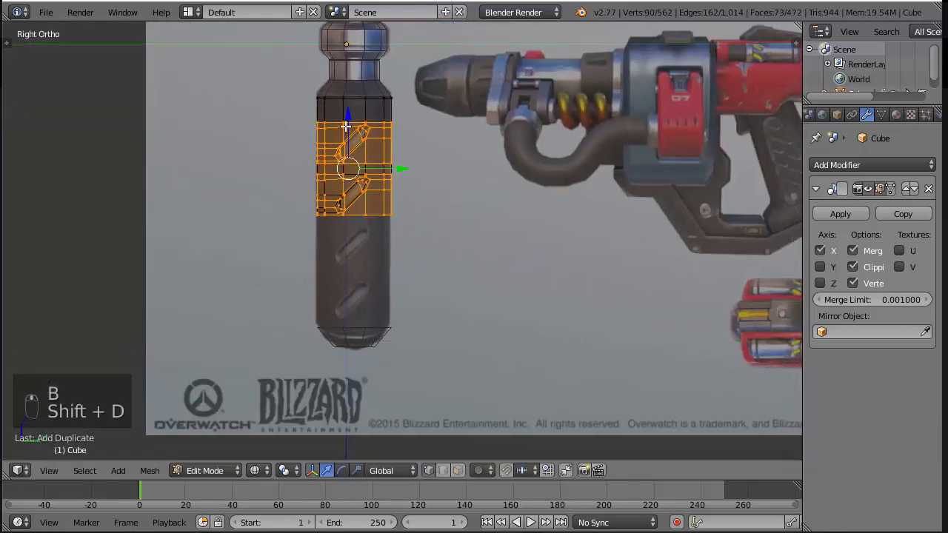
{"action": "left_click", "coordinate": [357, 223]}
{"action": "scroll", "coordinate": [357, 225], "scroll_direction": "up", "scroll_amount": 7}
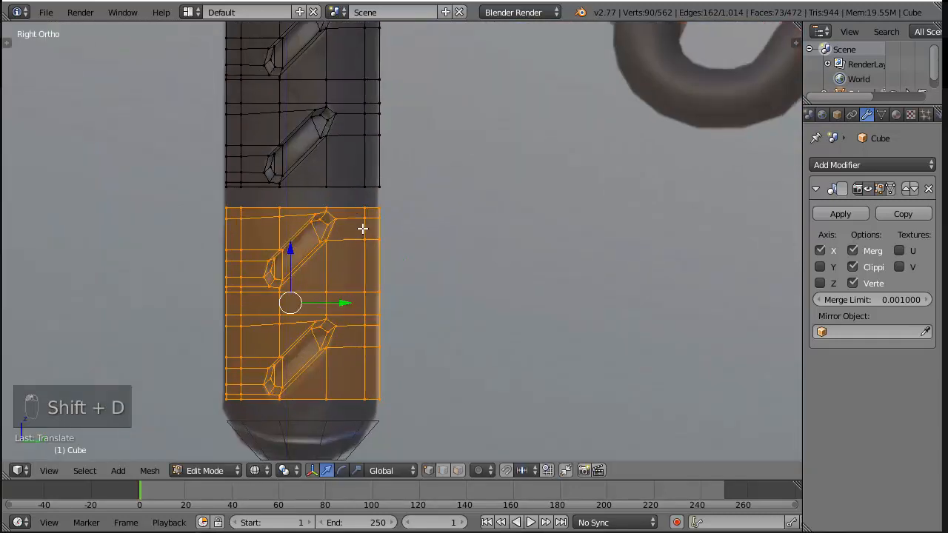
Bridge the facing edge loops between the second and third groove bands
{"action": "key", "text": "a"}
{"action": "left_click", "coordinate": [330, 183], "text": "alt"}
{"action": "left_click", "coordinate": [336, 150], "text": "alt+shift"}
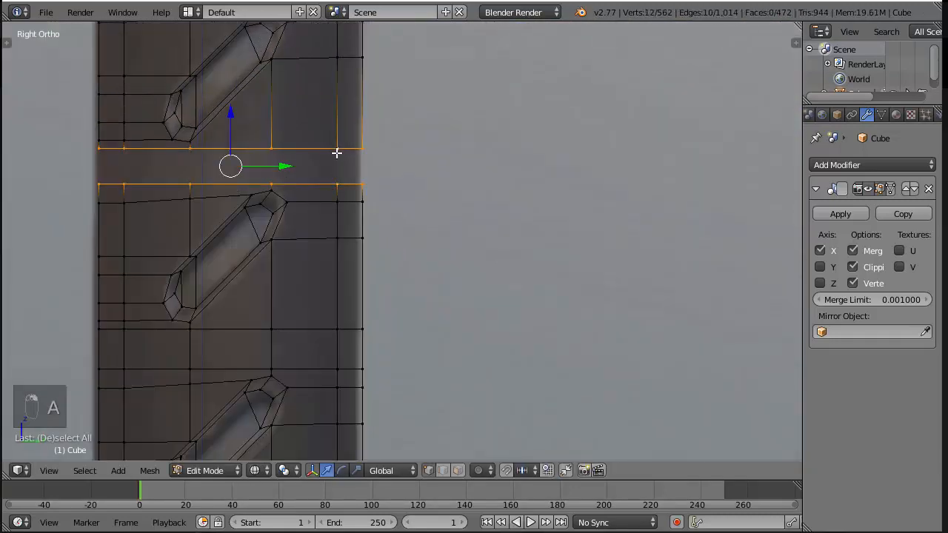
{"action": "key", "text": "space"}
{"action": "key", "text": "Return"}
{"action": "scroll", "coordinate": [467, 348], "scroll_direction": "down", "scroll_amount": 5}
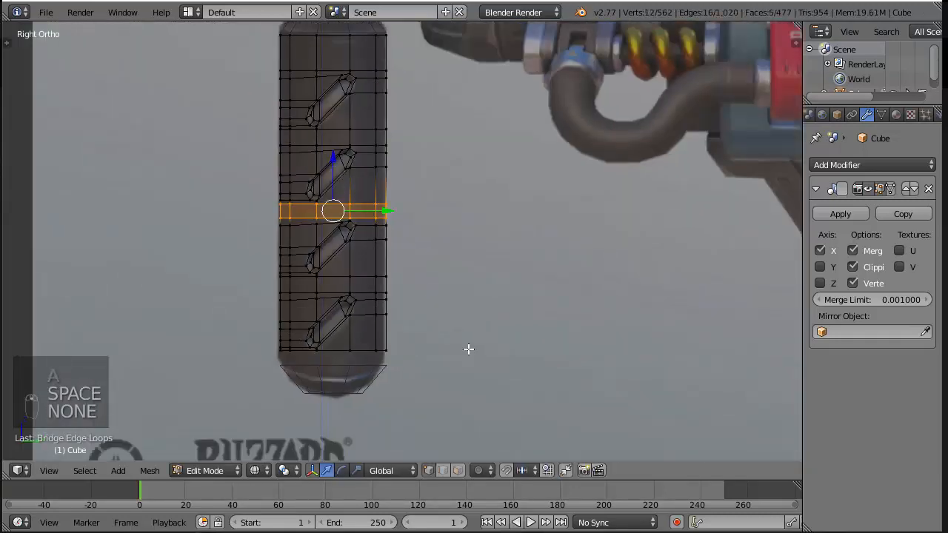
Move the bottom edge loop of the lowest groove band down along Z to the upper edge of the end cap
{"action": "scroll", "coordinate": [493, 286], "scroll_direction": "up", "scroll_amount": 5}
{"action": "left_click", "coordinate": [465, 192], "text": "alt"}
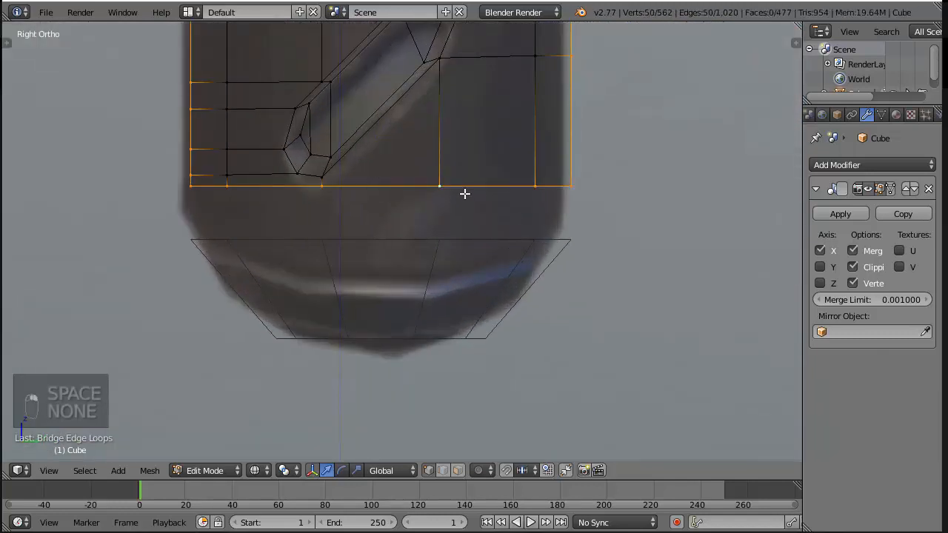
{"action": "key", "text": "g"}
{"action": "key", "text": "z"}
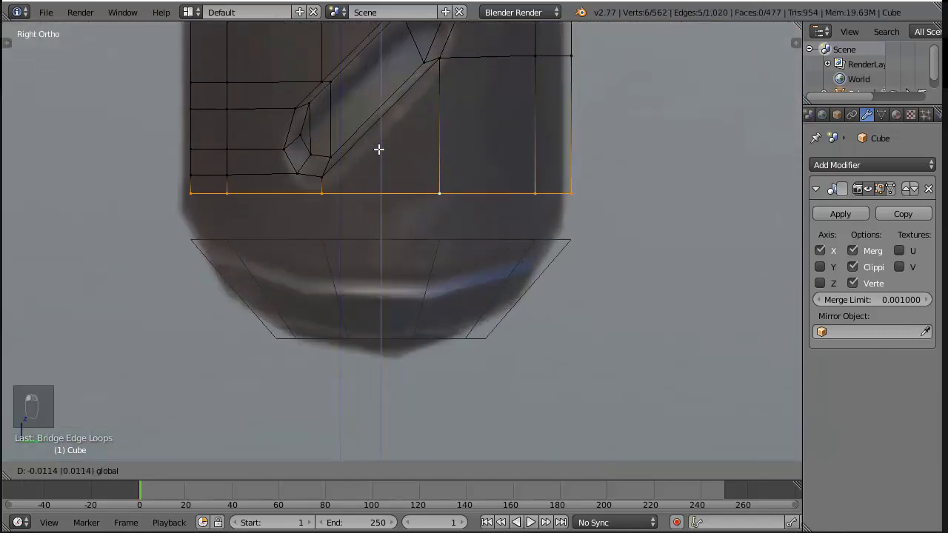
{"action": "left_click", "coordinate": [350, 205]}
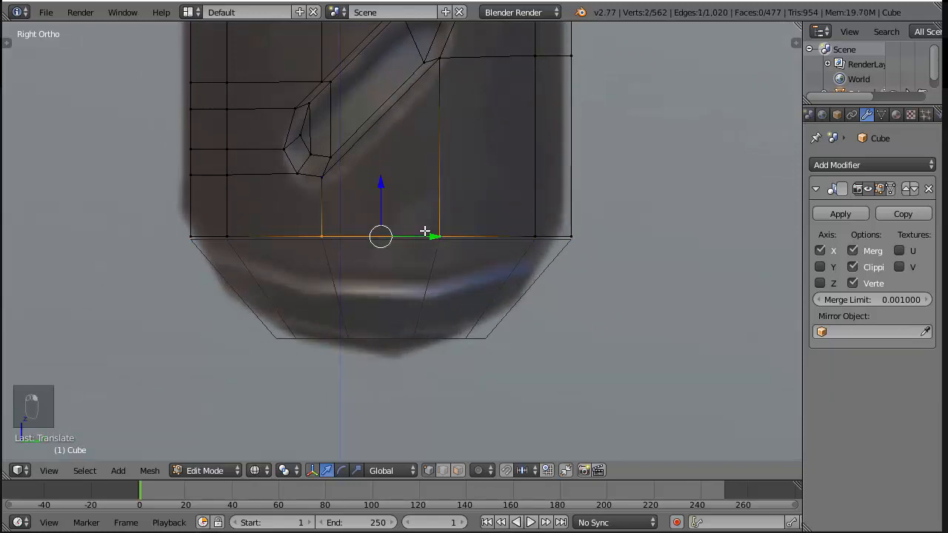
Fill the open bottom end of the grip with two faces and save the file
{"action": "key", "text": "z"}
{"action": "mouse_move", "coordinate": [442, 319]}
{"action": "middle_mouse_down"}
{"action": "mouse_move", "coordinate": [537, 256]}
{"action": "mouse_move", "coordinate": [460, 264]}
{"action": "mouse_move", "coordinate": [474, 185]}
{"action": "mouse_move", "coordinate": [496, 190]}
{"action": "middle_mouse_up"}
{"action": "key", "text": "f"}
{"action": "key", "text": "f"}
{"action": "key", "text": "f"}
{"action": "key", "text": "f"}
{"action": "key", "text": "f"}
{"action": "key", "text": "ctrl+z"}
{"action": "key", "text": "ctrl+s"}
{"action": "left_click", "coordinate": [535, 255]}
Reveal all hidden parts of the hammer and turn off the Mirror modifier's viewport display
{"action": "scroll", "coordinate": [536, 257], "scroll_direction": "down", "scroll_amount": 10}
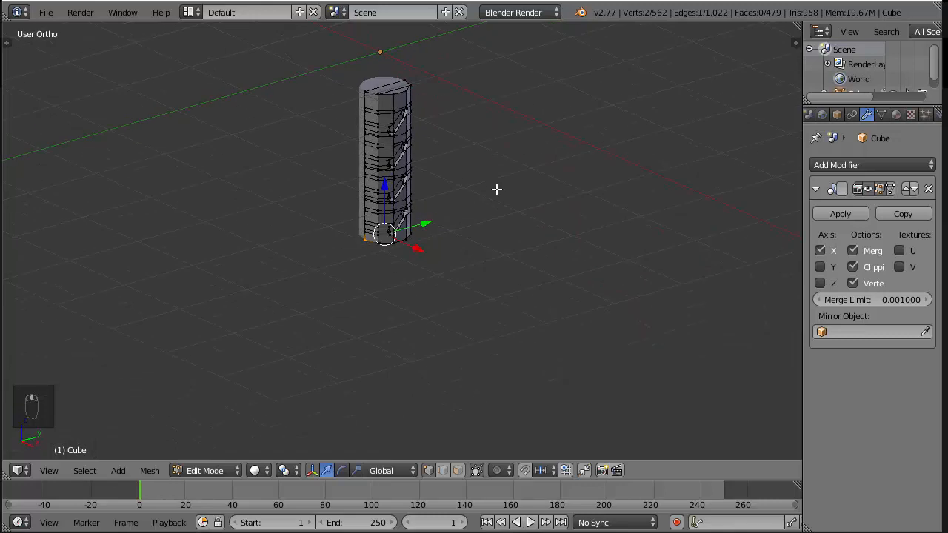
{"action": "key", "text": "alt+h"}
{"action": "scroll", "coordinate": [495, 185], "scroll_direction": "down", "scroll_amount": 4}
{"action": "key", "text": "a"}
{"action": "middle_click_drag", "start_coordinate": [487, 148], "coordinate": [490, 268], "text": "shift"}
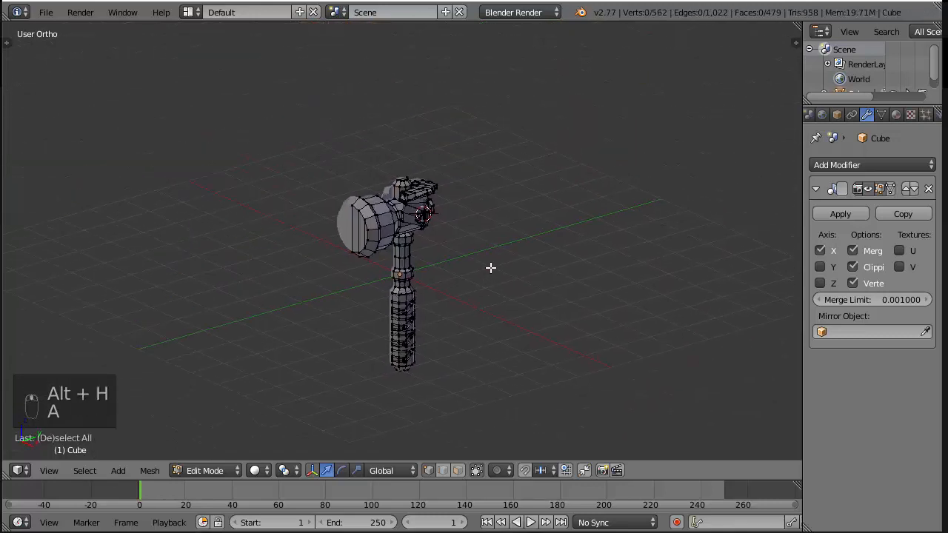
{"action": "left_click", "coordinate": [866, 192]}
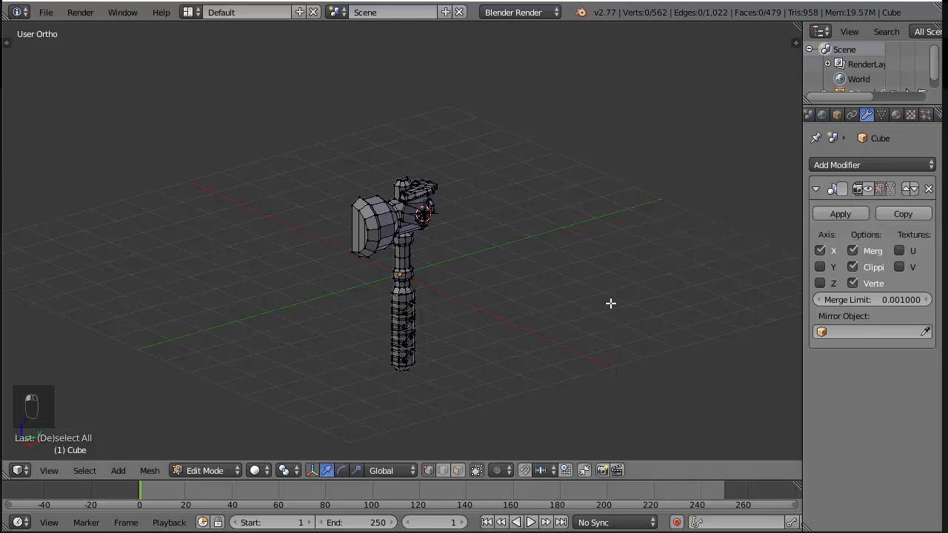
Examine the open mirror side of the hammer head from the front and from several angles
{"action": "key", "text": "KP_1"}
{"action": "scroll", "coordinate": [470, 236], "scroll_direction": "up", "scroll_amount": 2}
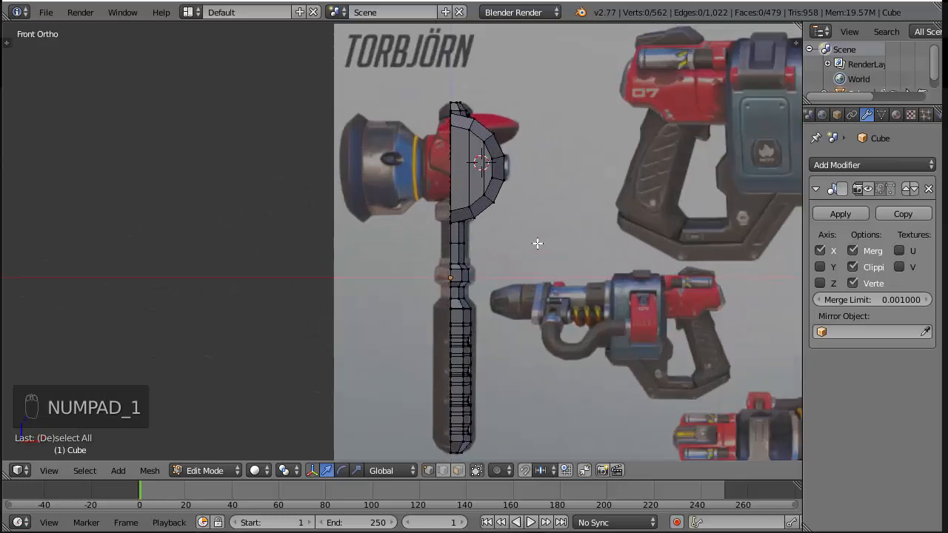
{"action": "middle_click_drag", "start_coordinate": [538, 244], "coordinate": [570, 220]}
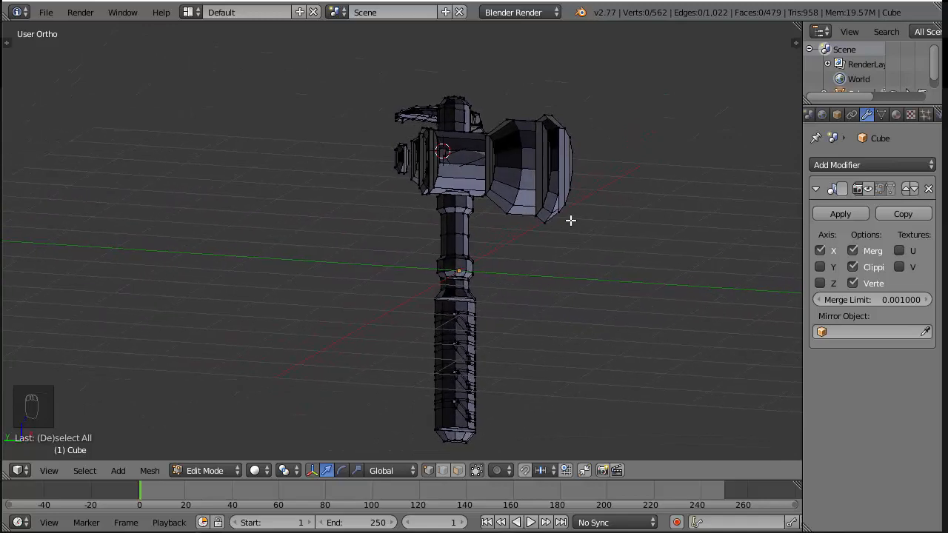
{"action": "scroll", "coordinate": [570, 221], "scroll_direction": "up", "scroll_amount": 2}
{"action": "middle_click_drag", "start_coordinate": [571, 154], "coordinate": [503, 234], "text": "shift"}
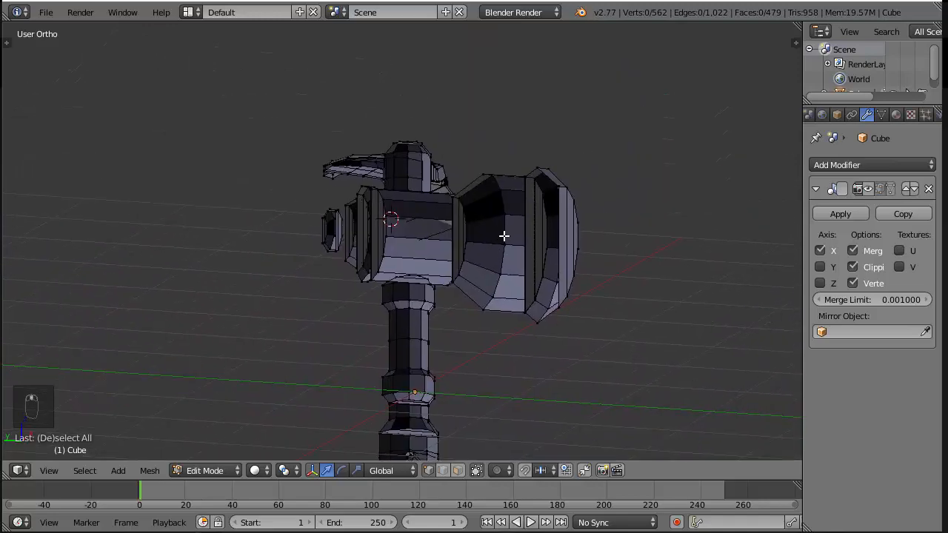
{"action": "scroll", "coordinate": [517, 226], "scroll_direction": "up", "scroll_amount": 2}
{"action": "middle_click_drag", "start_coordinate": [658, 206], "coordinate": [621, 215]}
{"action": "scroll", "coordinate": [711, 167], "scroll_direction": "up", "scroll_amount": 3}
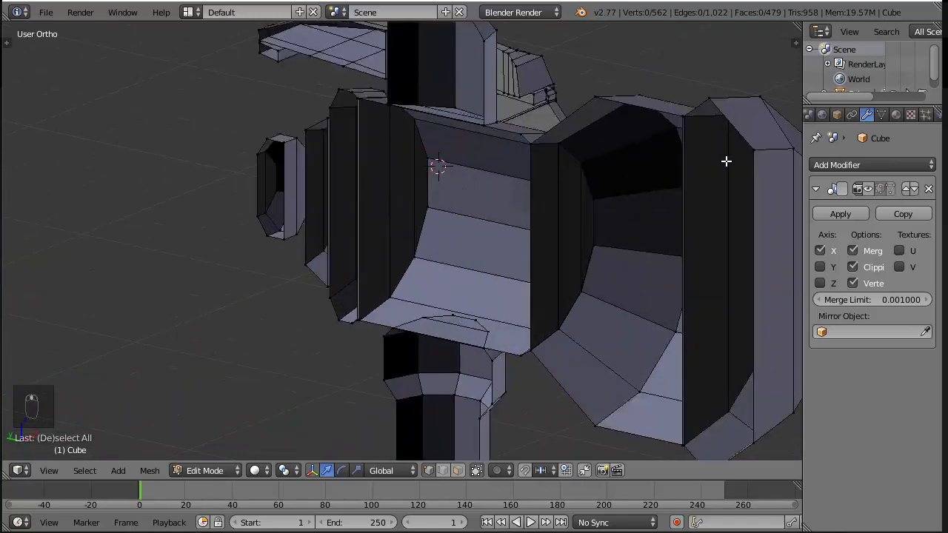
{"action": "scroll", "coordinate": [710, 175], "scroll_direction": "down", "scroll_amount": 1}
Try closing the open mirror side of the hammer head's striking end by filling its four corner vertices with a face
{"action": "right_click", "coordinate": [712, 164]}
{"action": "right_click", "coordinate": [687, 168]}
{"action": "right_click", "coordinate": [707, 383], "text": "shift"}
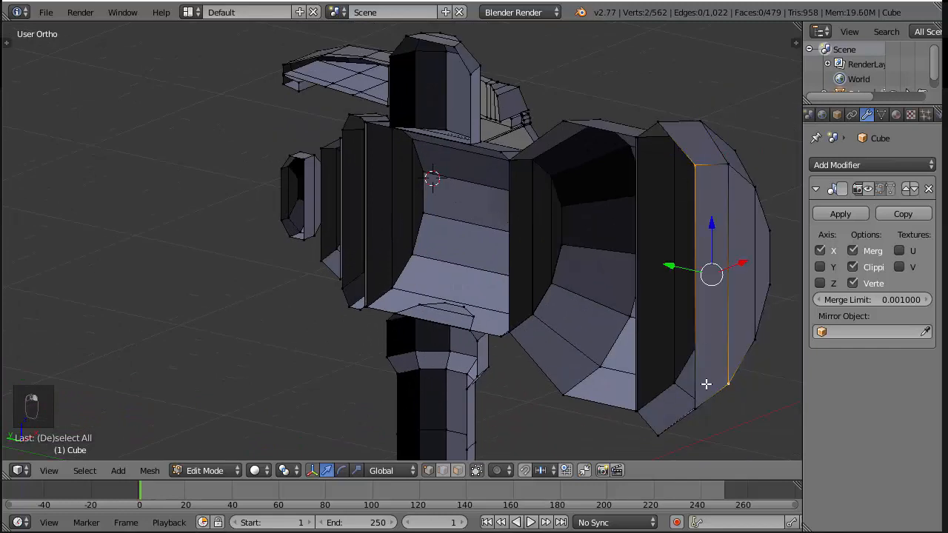
{"action": "right_click", "coordinate": [688, 407]}
{"action": "right_click", "coordinate": [687, 178], "text": "shift"}
{"action": "key", "text": "f"}
{"action": "middle_click_drag", "start_coordinate": [692, 173], "coordinate": [643, 214]}
{"action": "key", "text": "a"}
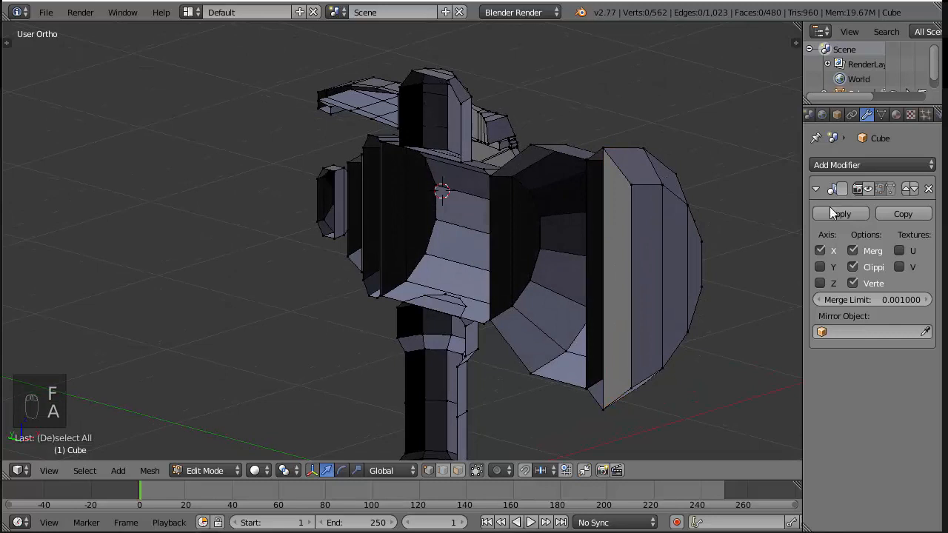
Check the head with the Mirror modifier displayed, hide the mirrored half again and undo the face fill
{"action": "left_click", "coordinate": [867, 189]}
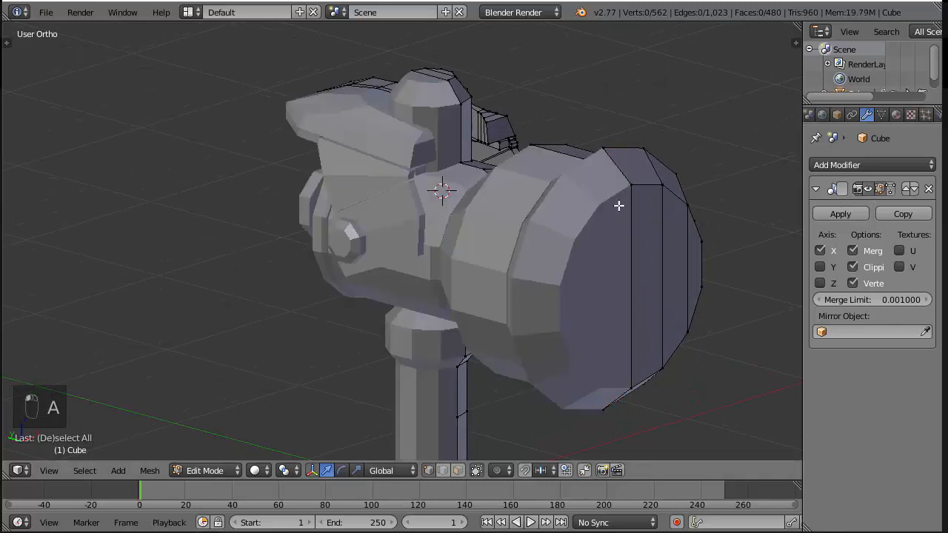
{"action": "left_click", "coordinate": [866, 187]}
{"action": "key", "text": "ctrl+z"}
{"action": "key", "text": "ctrl+z"}
{"action": "key", "text": "ctrl+z"}
{"action": "key", "text": "ctrl+z"}
{"action": "key", "text": "ctrl+z"}
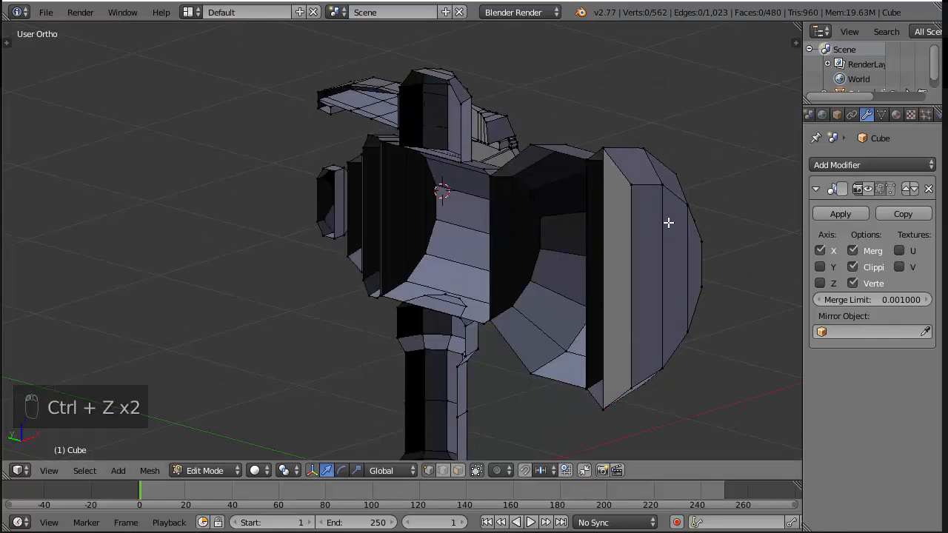
{"action": "key", "text": "a"}
Save over the Blender file and export the model as overwatch torbjorn hammer.obj in the project folder
{"action": "key", "text": "ctrl+s"}
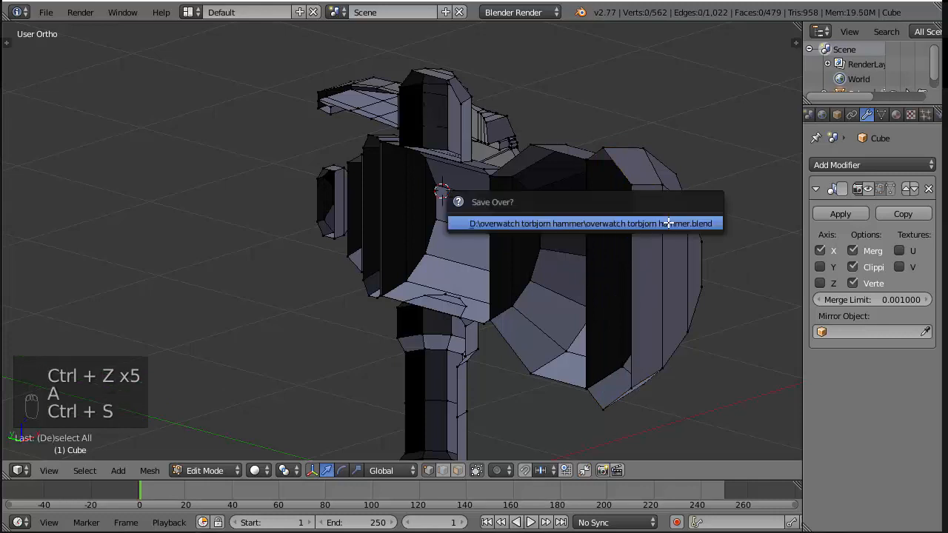
{"action": "left_click", "coordinate": [669, 222]}
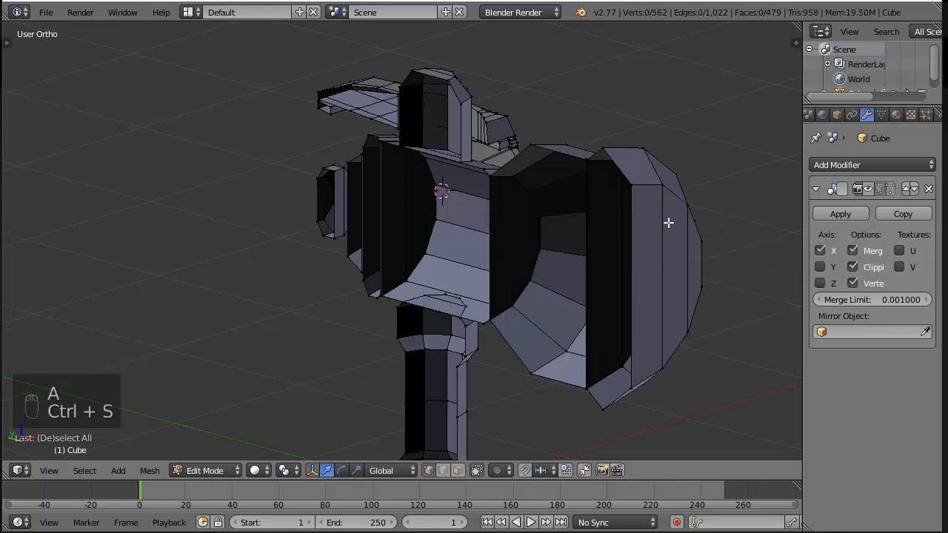
{"action": "left_click", "coordinate": [46, 12]}
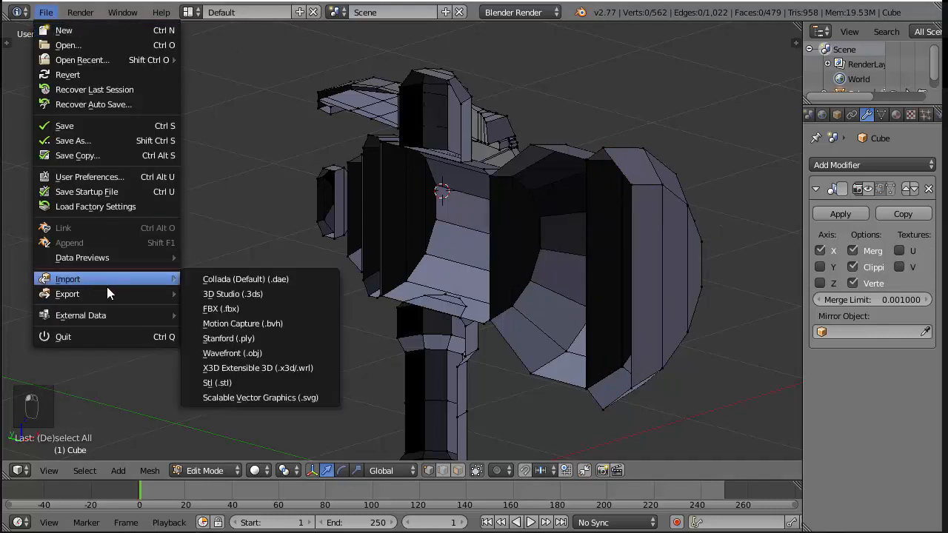
{"action": "mouse_move", "coordinate": [105, 293]}
{"action": "left_click", "coordinate": [271, 368]}
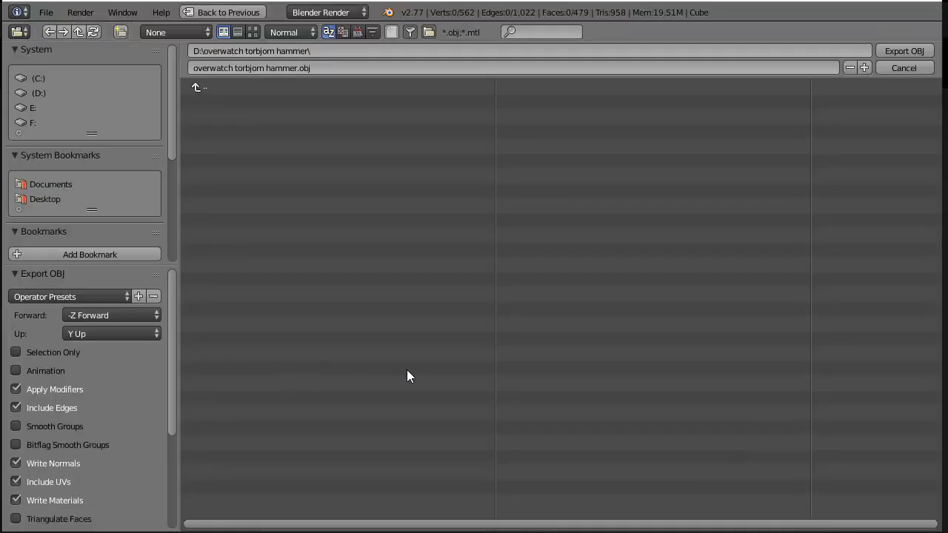
{"action": "left_click", "coordinate": [881, 49]}
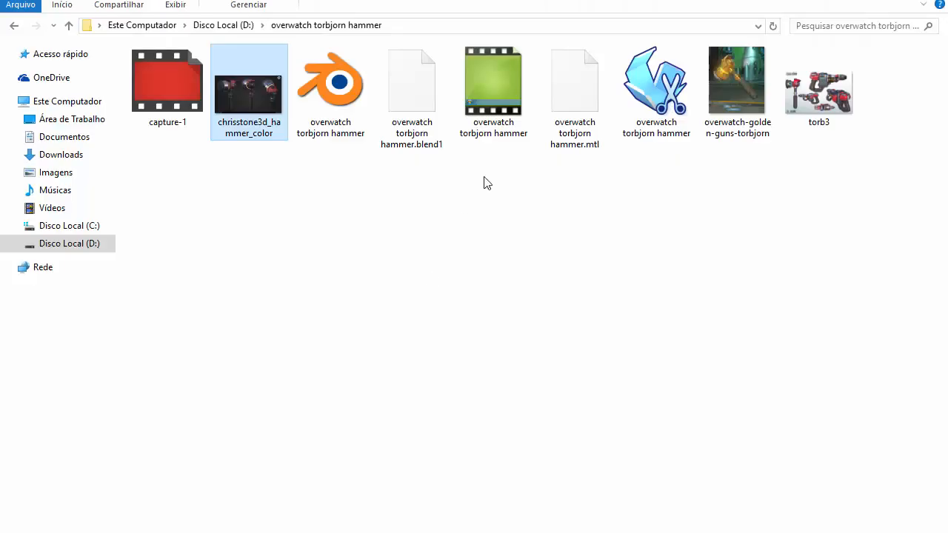
Open the exported overwatch torbjorn hammer model from the project folder in Pepakura Designer, dismiss the face-flip dialog and inspect the model
{"action": "left_click", "coordinate": [659, 111]}
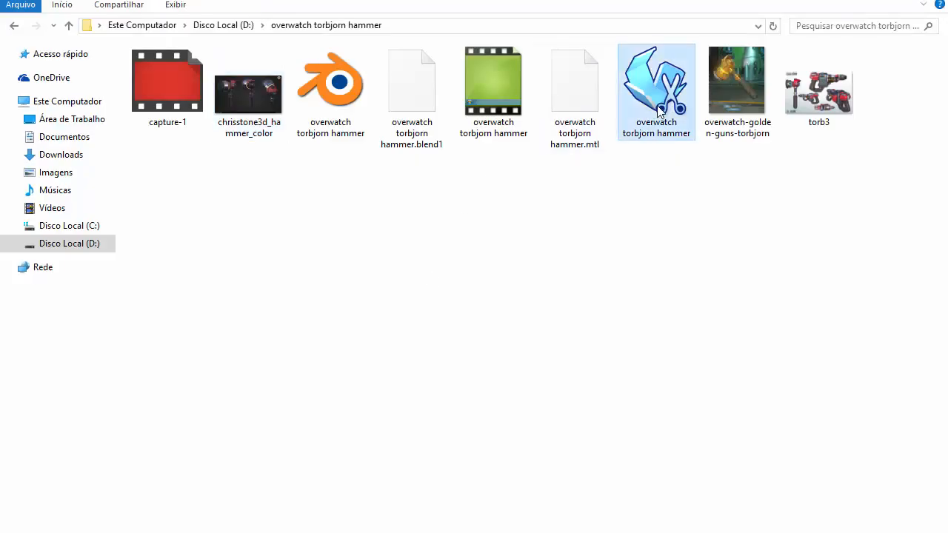
{"action": "double_click", "coordinate": [659, 111]}
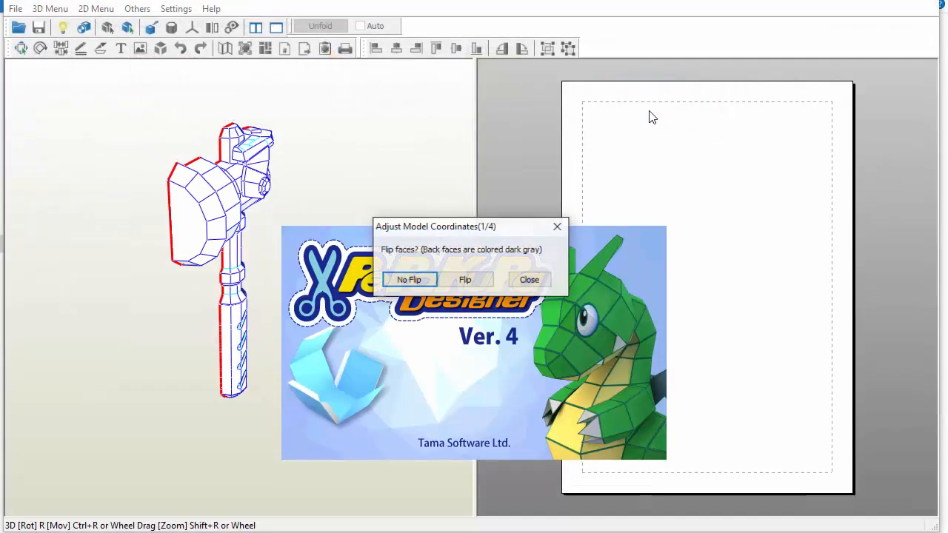
{"action": "left_click", "coordinate": [542, 279]}
{"action": "left_click_drag", "start_coordinate": [362, 308], "coordinate": [341, 206]}
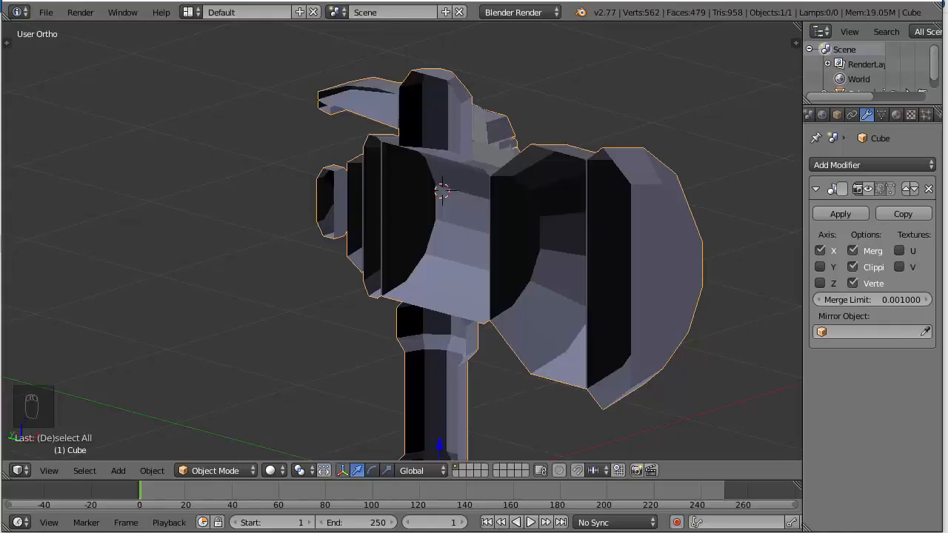
Switch to Blender's Edit Mode, check the vertices on the striking end's open rim, and display the Mirror modifier's half again
{"action": "key", "text": "Tab"}
{"action": "right_click", "coordinate": [631, 184]}
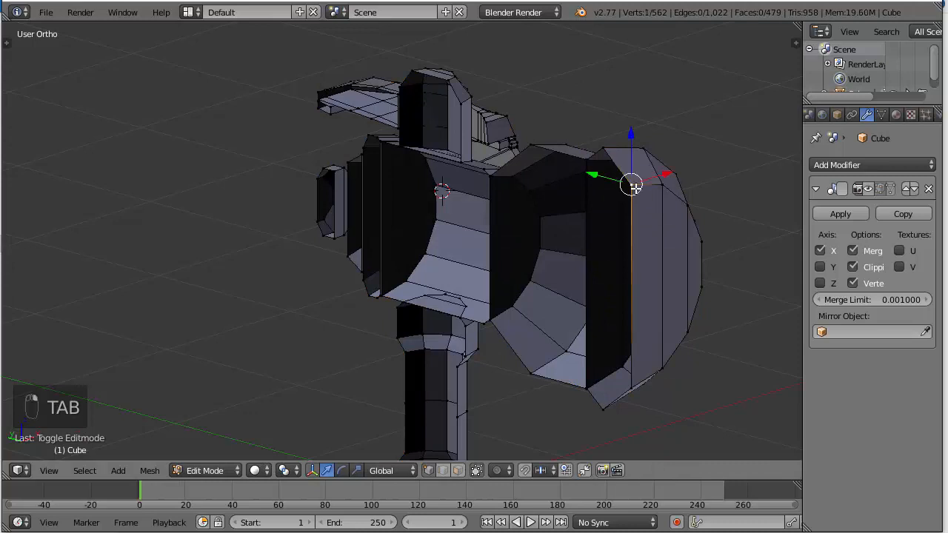
{"action": "right_click", "coordinate": [641, 370], "text": "shift"}
{"action": "right_click", "coordinate": [626, 385]}
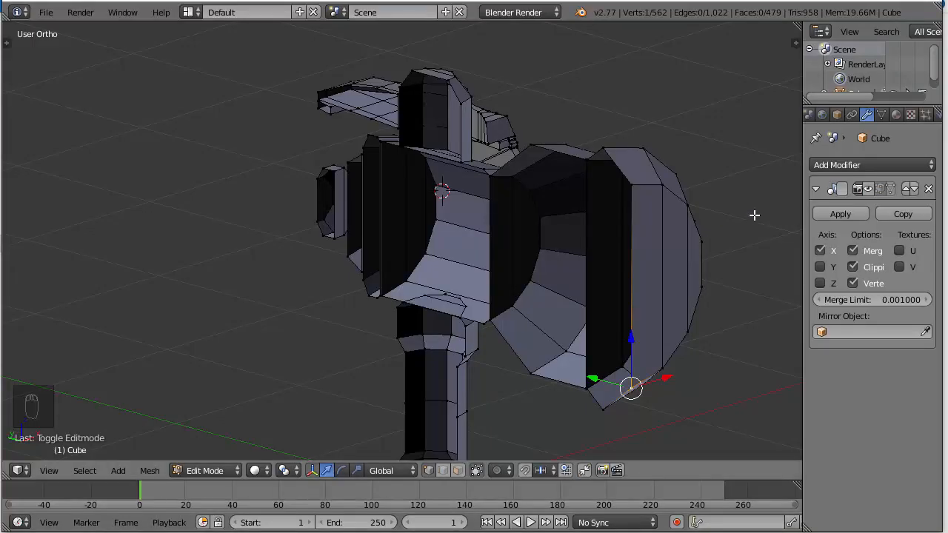
{"action": "scroll", "coordinate": [753, 212], "scroll_direction": "down", "scroll_amount": 3}
{"action": "left_click", "coordinate": [867, 189]}
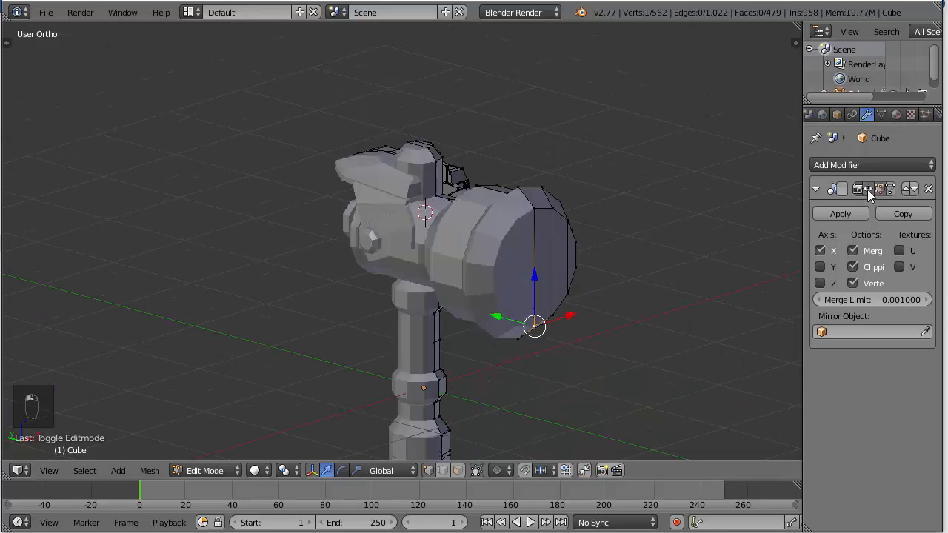
Save the Blender file and export the hammer with its mirrored half displayed as a Wavefront OBJ to the project folder
{"action": "scroll", "coordinate": [651, 184], "scroll_direction": "down", "scroll_amount": 4}
{"action": "middle_click_drag", "start_coordinate": [651, 184], "coordinate": [605, 184]}
{"action": "key", "text": "ctrl+s"}
{"action": "left_click", "coordinate": [605, 184]}
{"action": "middle_click_drag", "start_coordinate": [668, 175], "coordinate": [598, 186]}
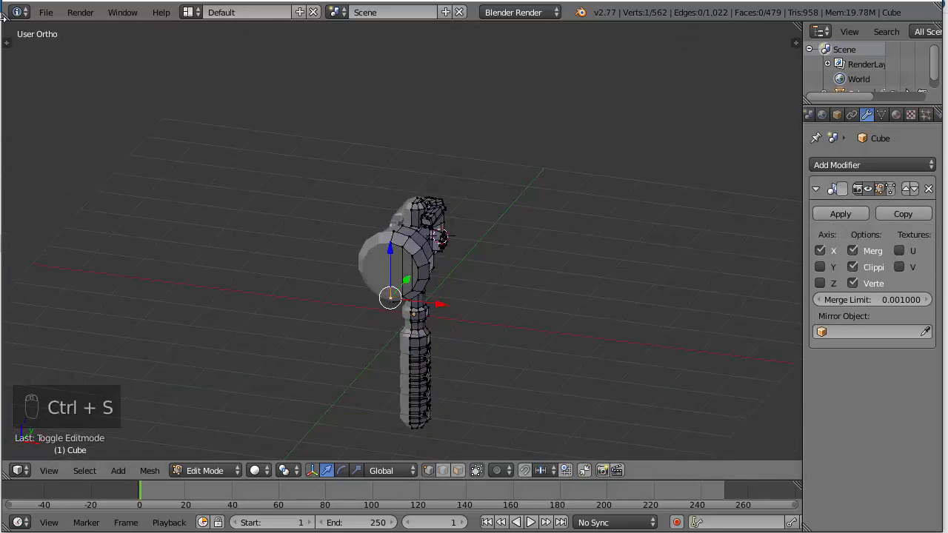
{"action": "left_click", "coordinate": [43, 12]}
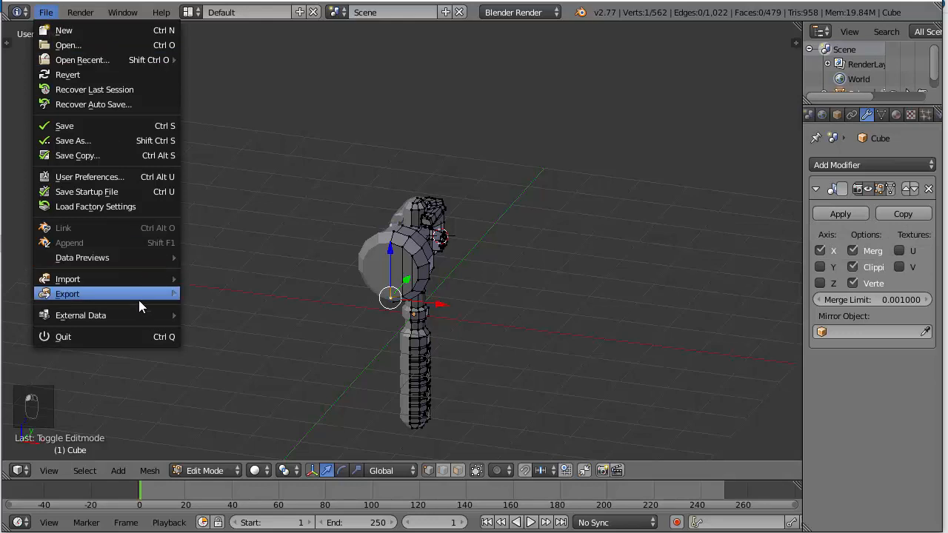
{"action": "mouse_move", "coordinate": [164, 299]}
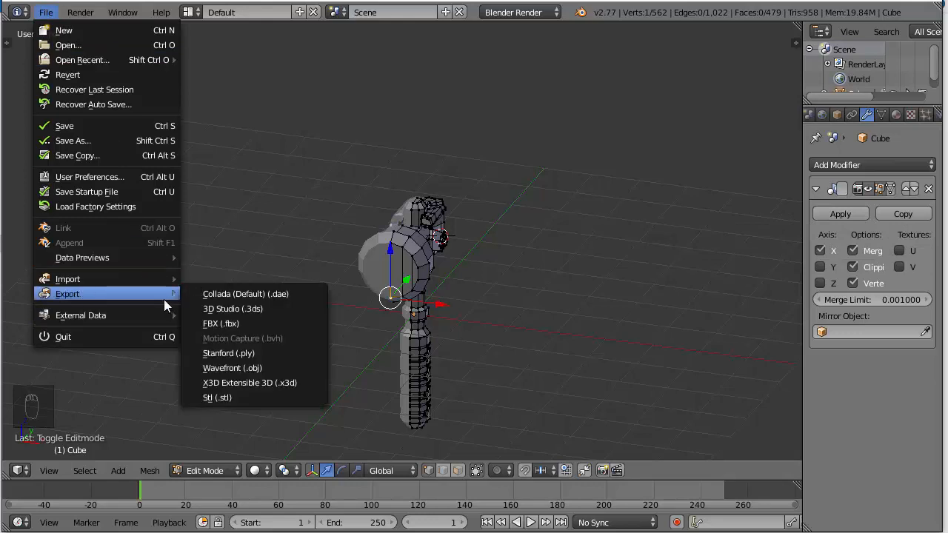
{"action": "left_click", "coordinate": [254, 368]}
{"action": "left_click", "coordinate": [908, 51]}
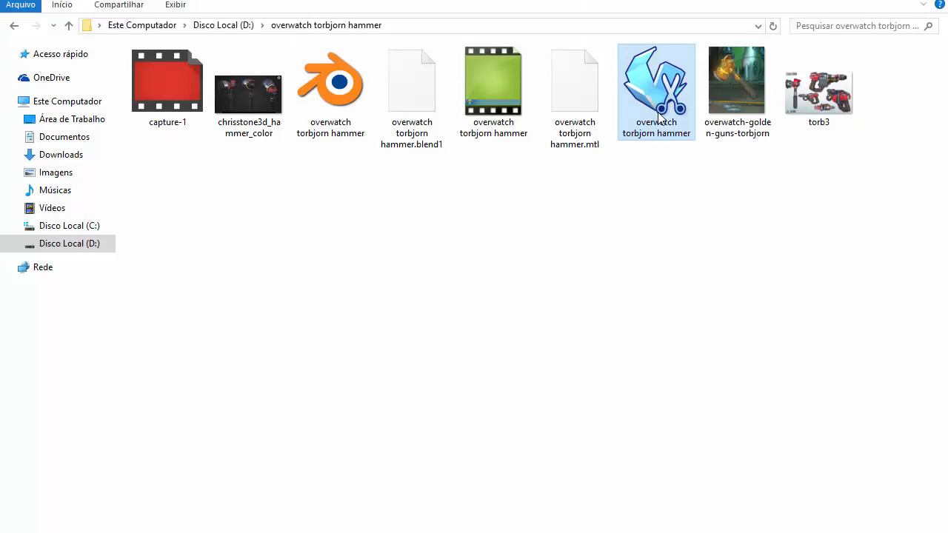
Open the exported overwatch torbjorn hammer in Pepakura Designer, dismiss the opening dialogs and inspect the complete hammer from the side
{"action": "double_click", "coordinate": [657, 111]}
{"action": "left_click", "coordinate": [493, 289]}
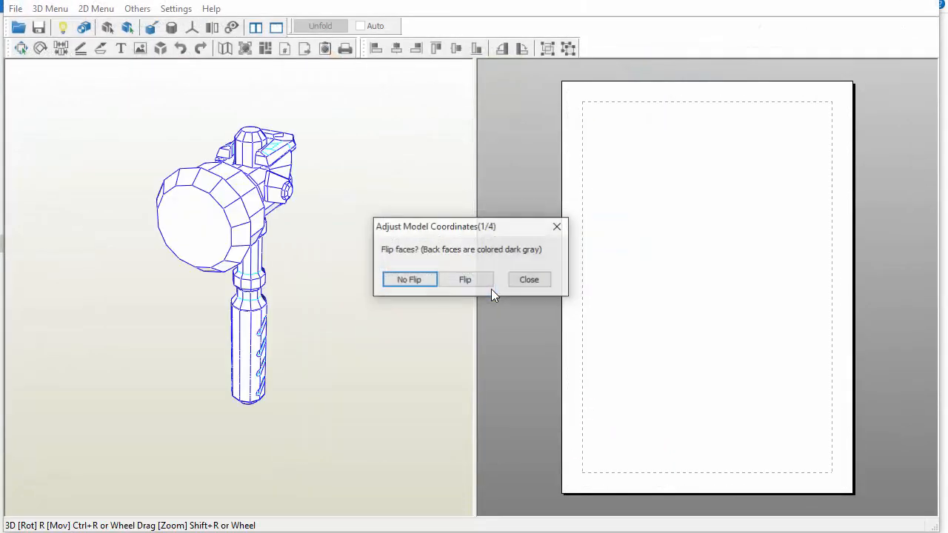
{"action": "left_click", "coordinate": [528, 280]}
{"action": "right_click_drag", "start_coordinate": [391, 309], "coordinate": [321, 197]}
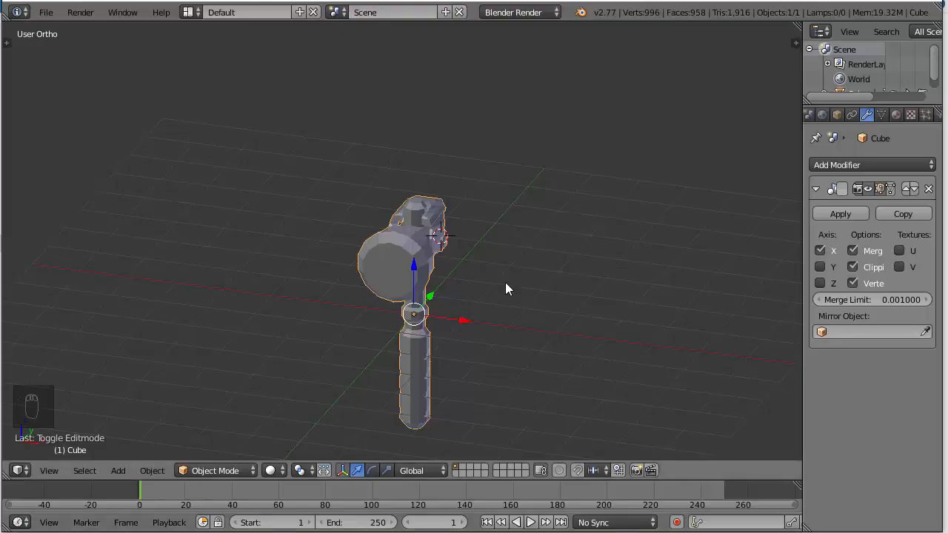
Back in Blender's right view, select the whole detached cap behind the hammer head and move it along Y against the head
{"action": "key", "text": "KP_3"}
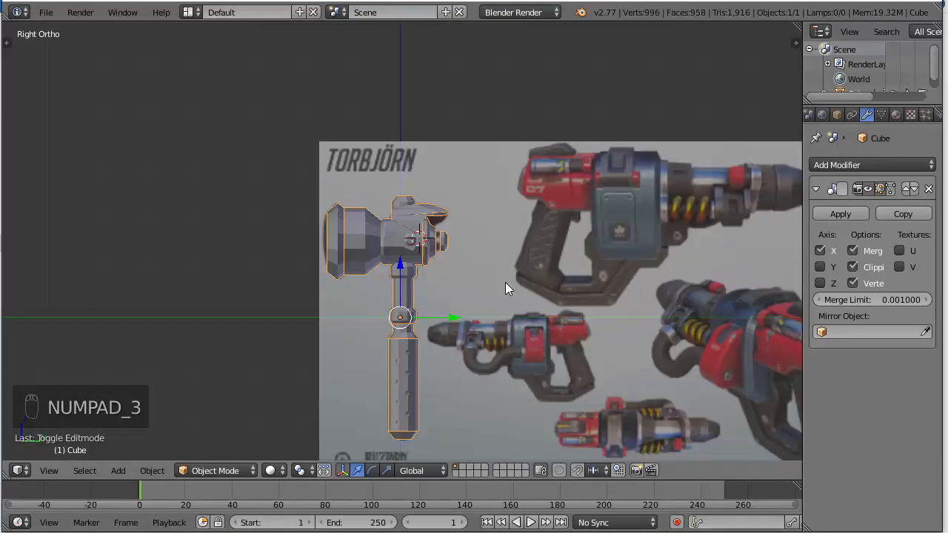
{"action": "scroll", "coordinate": [505, 282], "scroll_direction": "up", "scroll_amount": 3}
{"action": "scroll", "coordinate": [505, 282], "scroll_direction": "up", "scroll_amount": 2}
{"action": "key", "text": "Tab"}
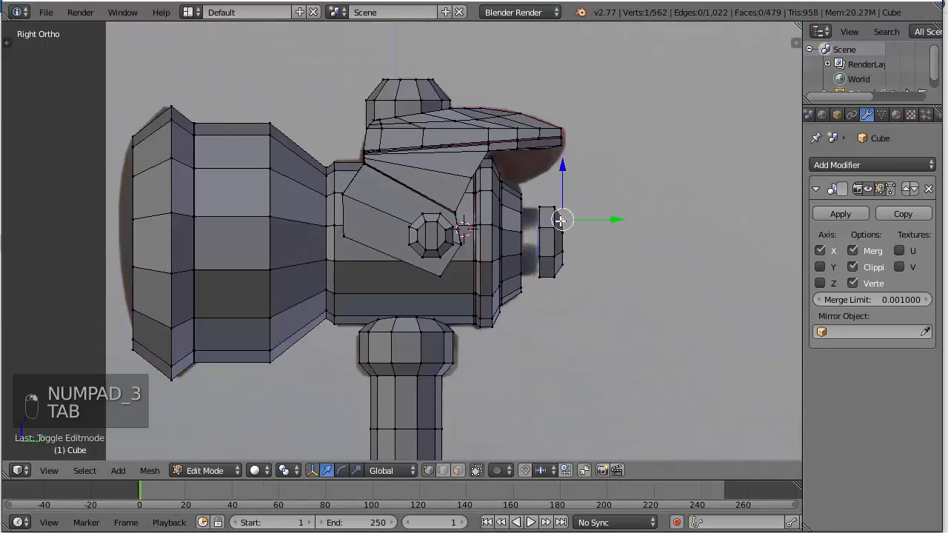
{"action": "key", "text": "ctrl+l"}
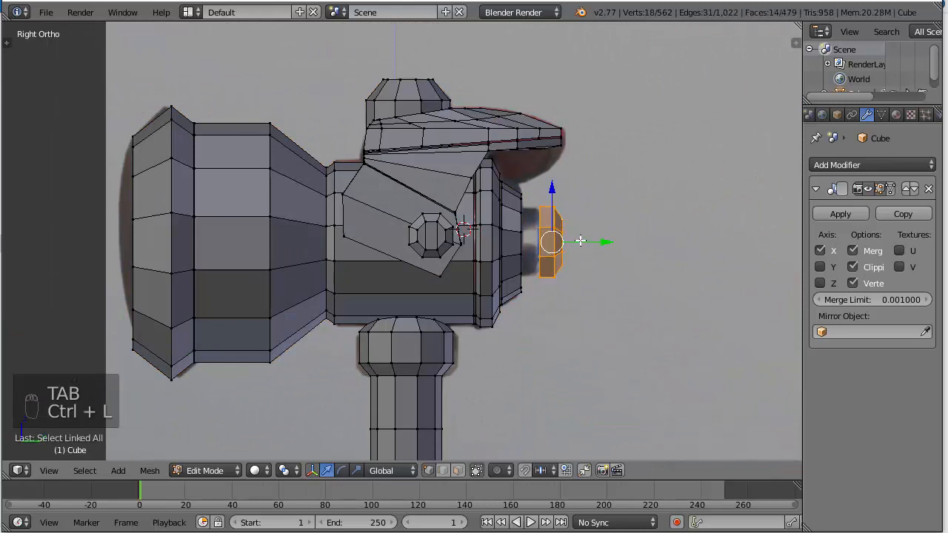
{"action": "left_click_drag", "start_coordinate": [612, 242], "coordinate": [596, 245]}
Save over overwatch torbjorn hammer.blend and export the corrected hammer again as a Wavefront OBJ
{"action": "key", "text": "ctrl+s"}
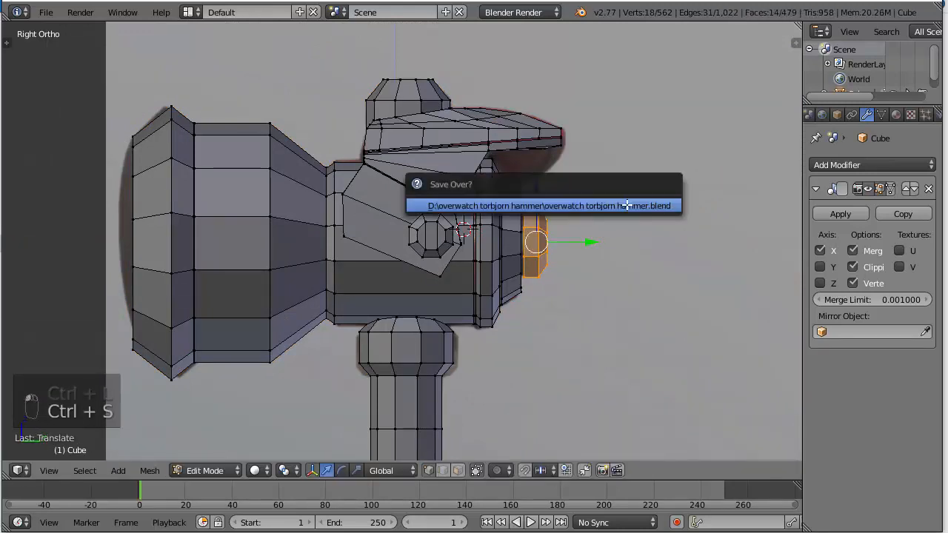
{"action": "left_click", "coordinate": [46, 13]}
{"action": "mouse_move", "coordinate": [103, 294]}
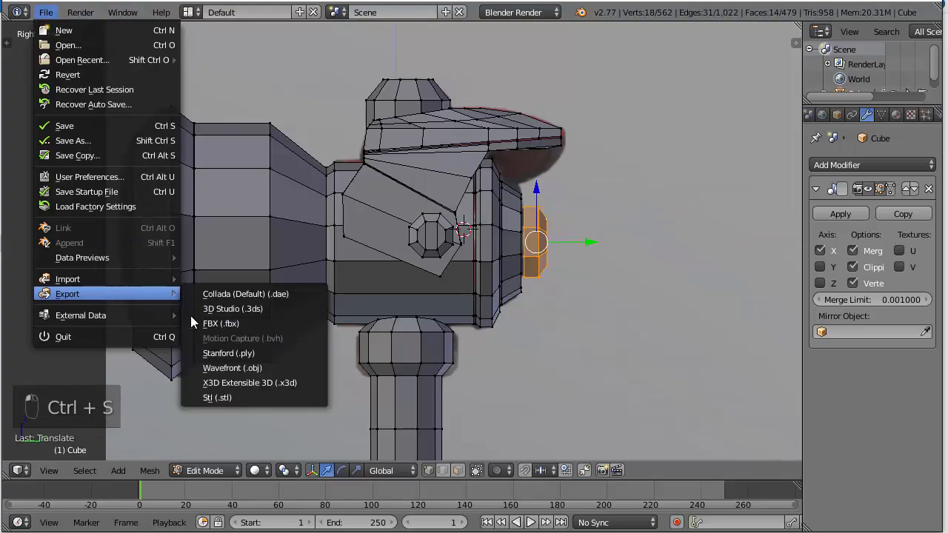
{"action": "left_click", "coordinate": [231, 367]}
{"action": "key", "text": "Return"}
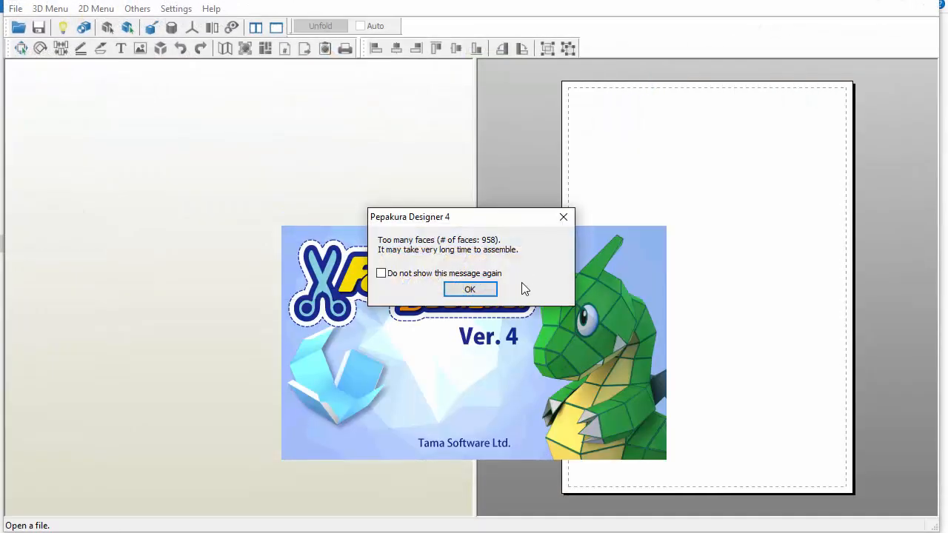
Load the re-exported hammer in Pepakura Designer, dismiss the face-count and face-flip dialogs, and check the rear cap's position
{"action": "left_click", "coordinate": [473, 289]}
{"action": "left_click", "coordinate": [529, 279]}
{"action": "right_click_drag", "start_coordinate": [454, 313], "coordinate": [296, 282]}
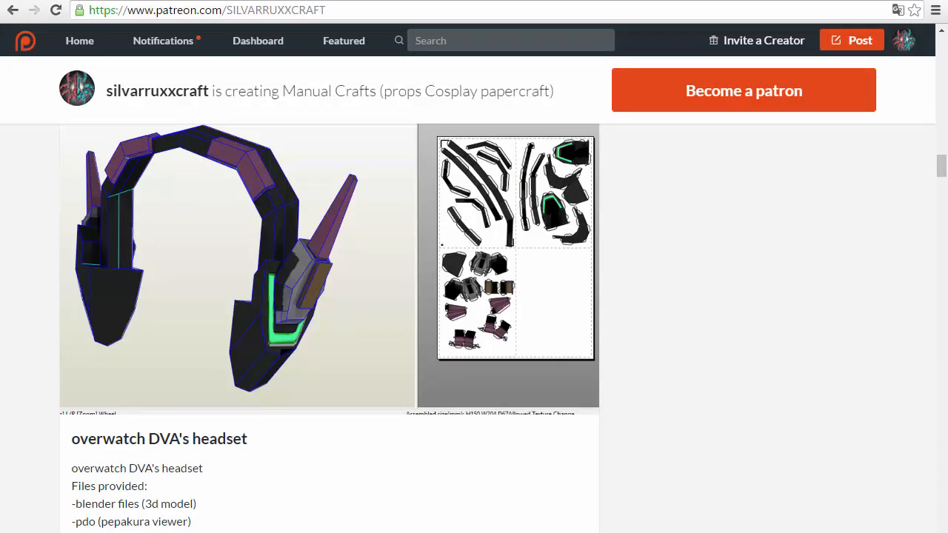
Search Google in a new browser tab for the conversion of 35 cm to inches, then return to Pepakura Designer
{"action": "key", "text": "ctrl+t"}
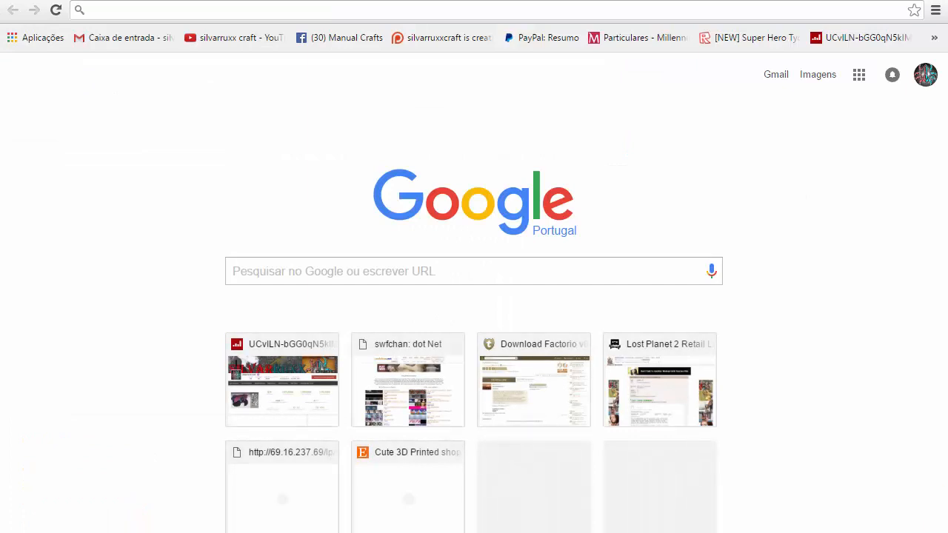
{"action": "type", "text": "35 cm t"}
{"action": "left_click", "coordinate": [198, 56]}
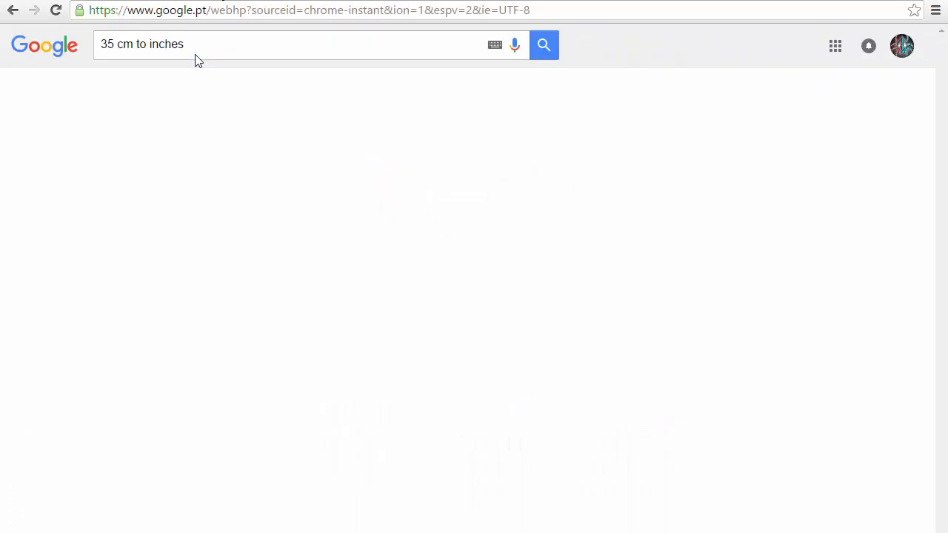
{"action": "left_click_drag", "start_coordinate": [111, 201], "coordinate": [135, 208]}
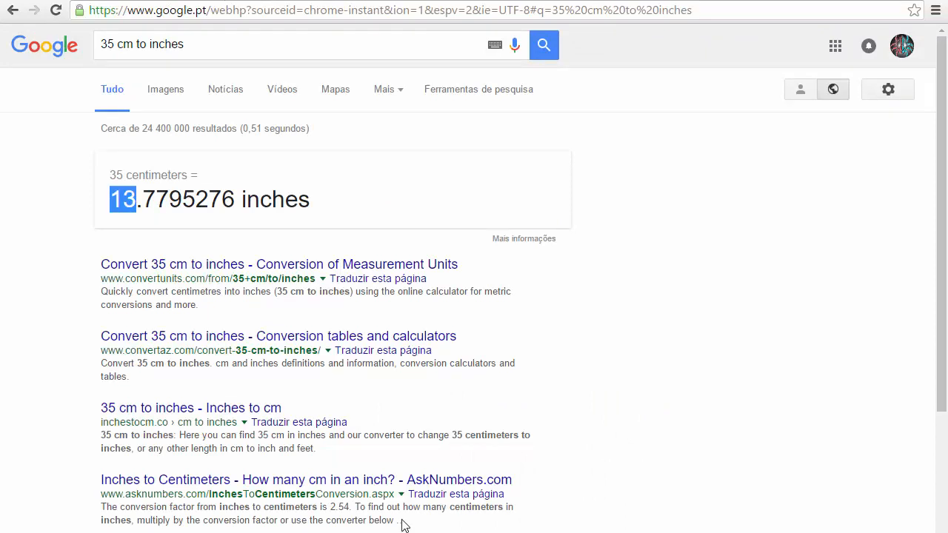
{"action": "double_click", "coordinate": [97, 49]}
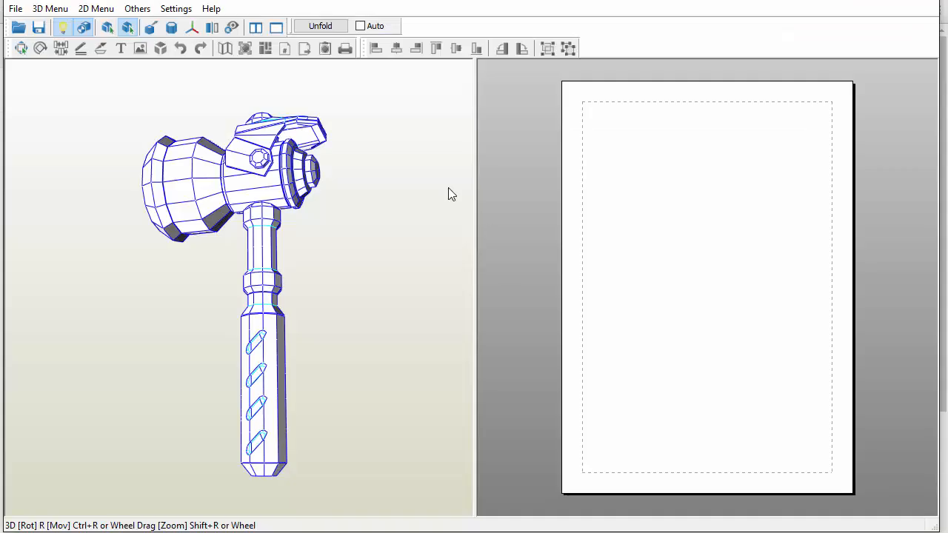
Unfold the model at an assembled height of 350 mm and locate the striking end's part in the pattern layout
{"action": "left_click", "coordinate": [319, 26]}
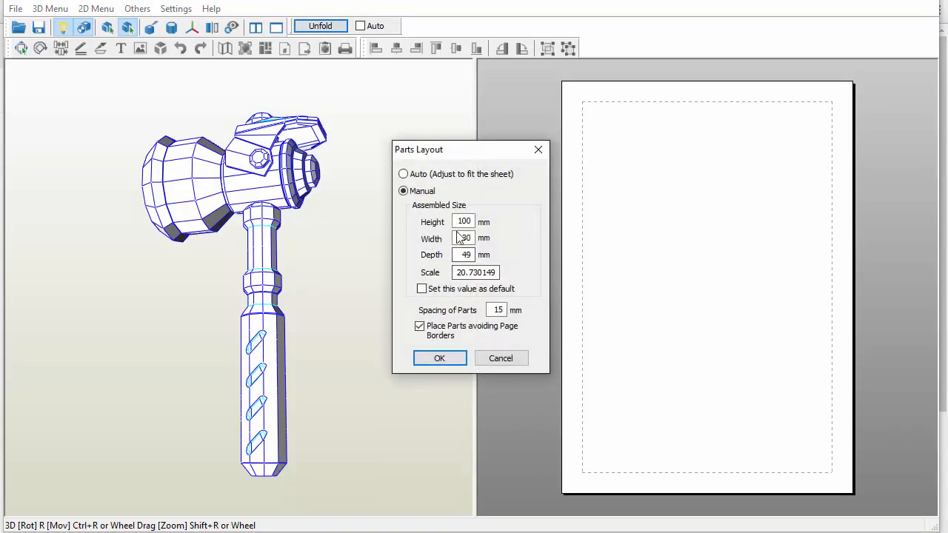
{"action": "left_click_drag", "start_coordinate": [457, 221], "coordinate": [481, 222]}
{"action": "type", "text": "350"}
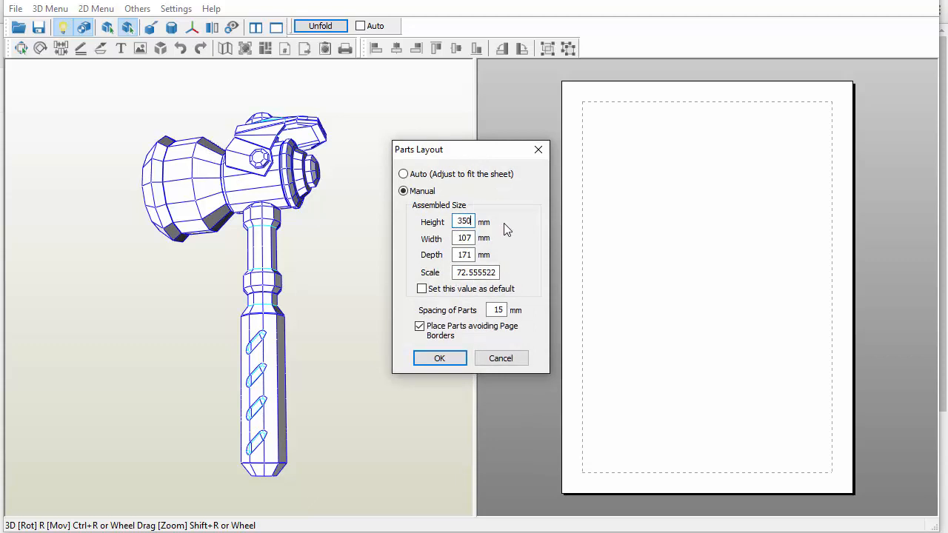
{"action": "left_click", "coordinate": [442, 359]}
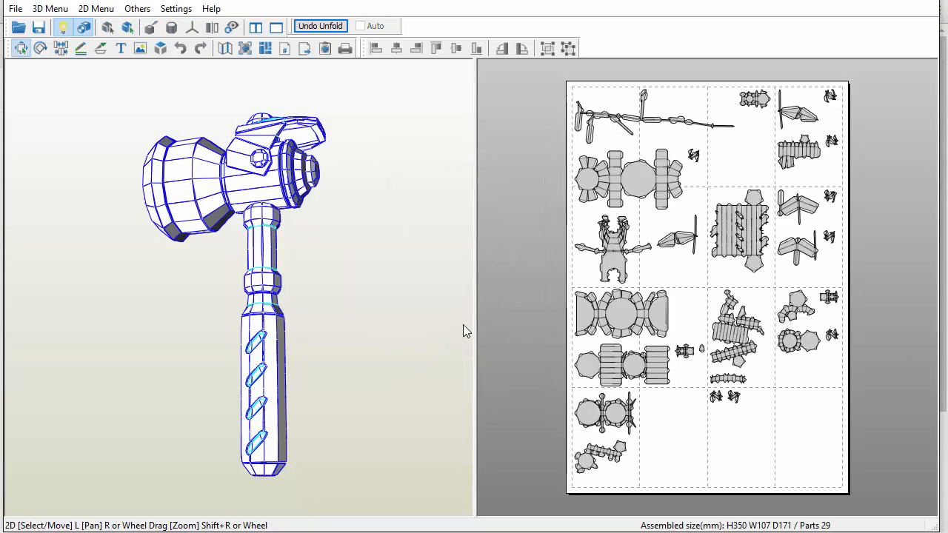
{"action": "left_click_drag", "start_coordinate": [383, 245], "coordinate": [282, 222]}
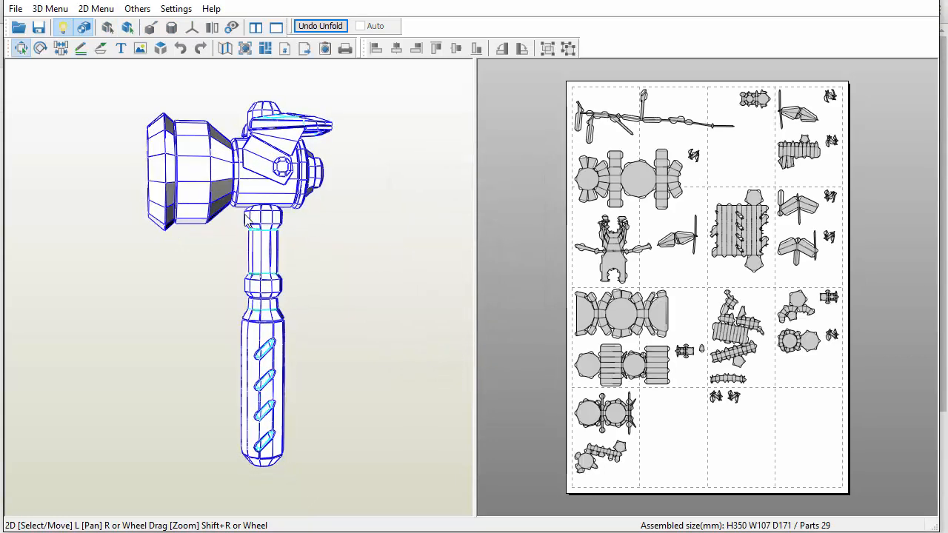
{"action": "left_click", "coordinate": [157, 187]}
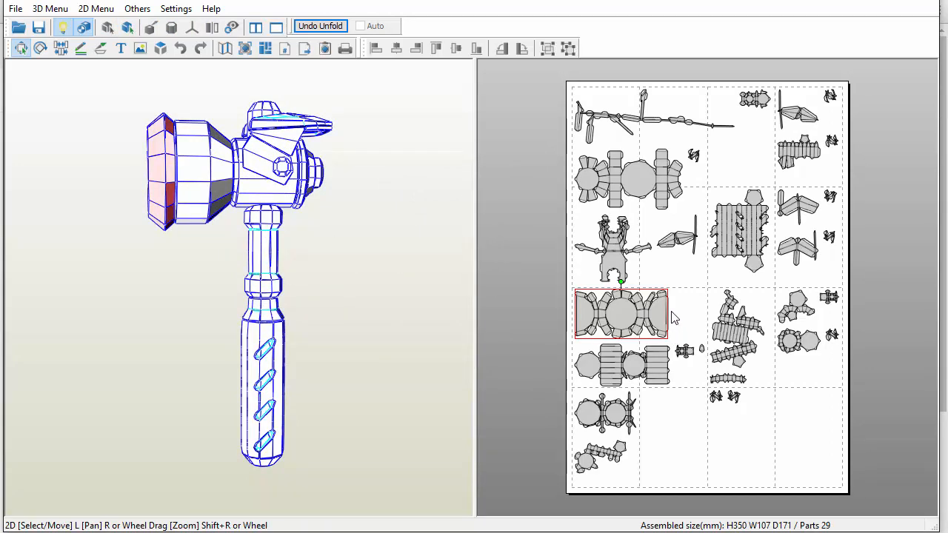
Set the A4 paper's side margin and top/bottom margin to 5 mm each
{"action": "left_click", "coordinate": [177, 9]}
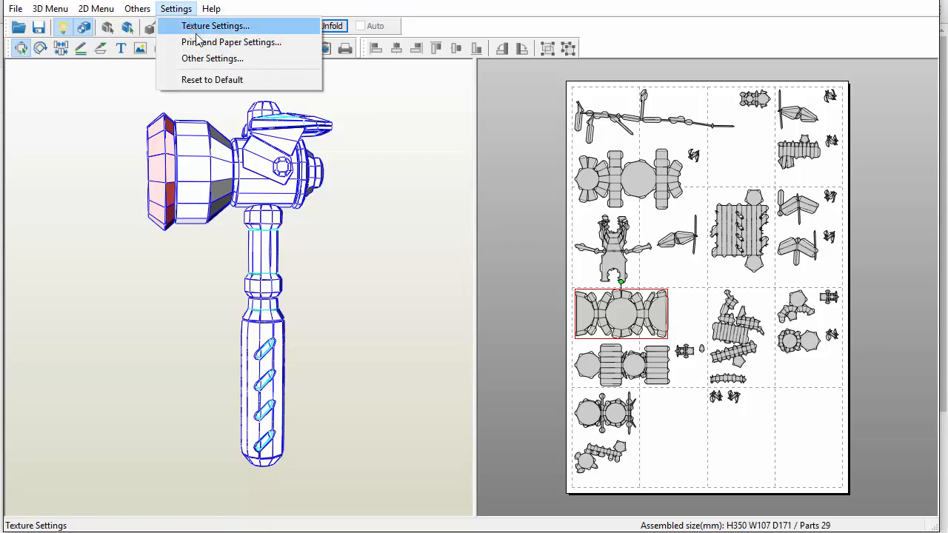
{"action": "left_click", "coordinate": [231, 42]}
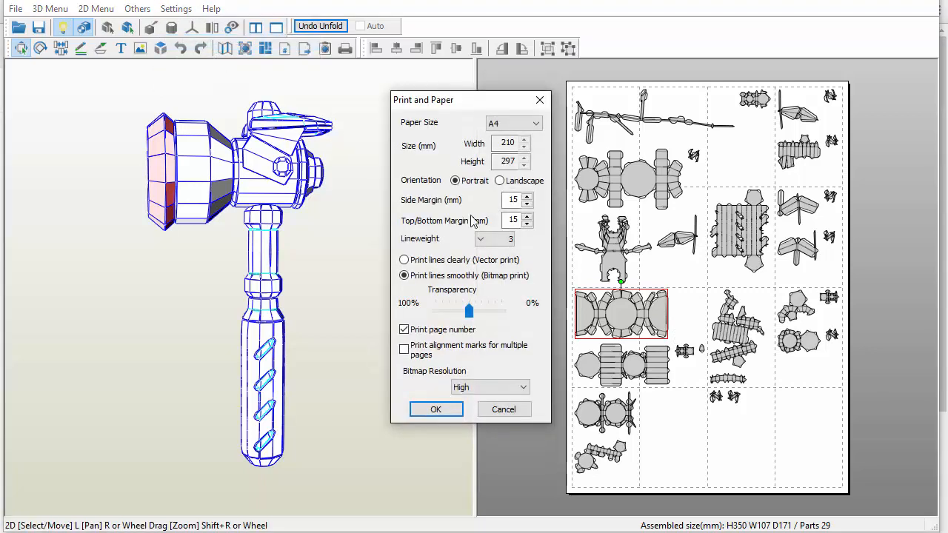
{"action": "double_click", "coordinate": [513, 199]}
{"action": "type", "text": "5"}
{"action": "double_click", "coordinate": [512, 220]}
{"action": "type", "text": "5"}
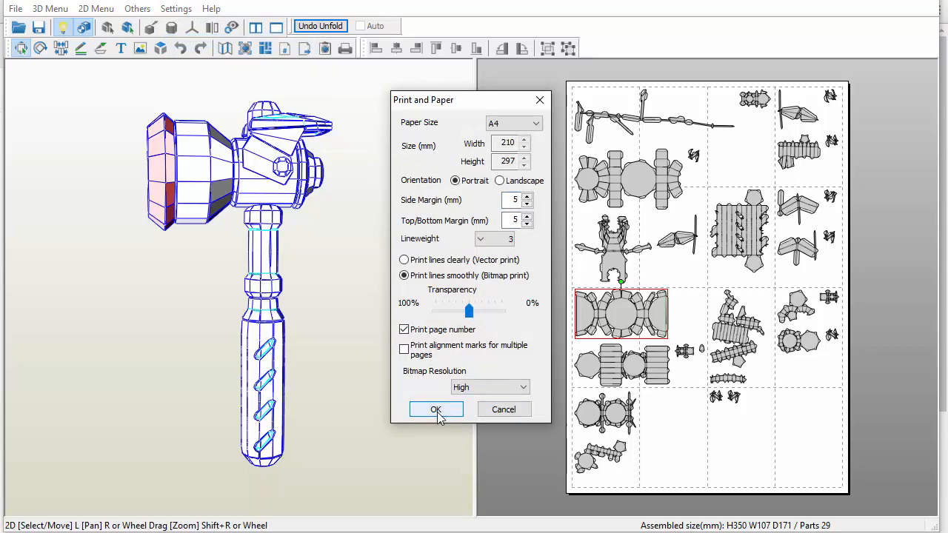
{"action": "left_click", "coordinate": [436, 409]}
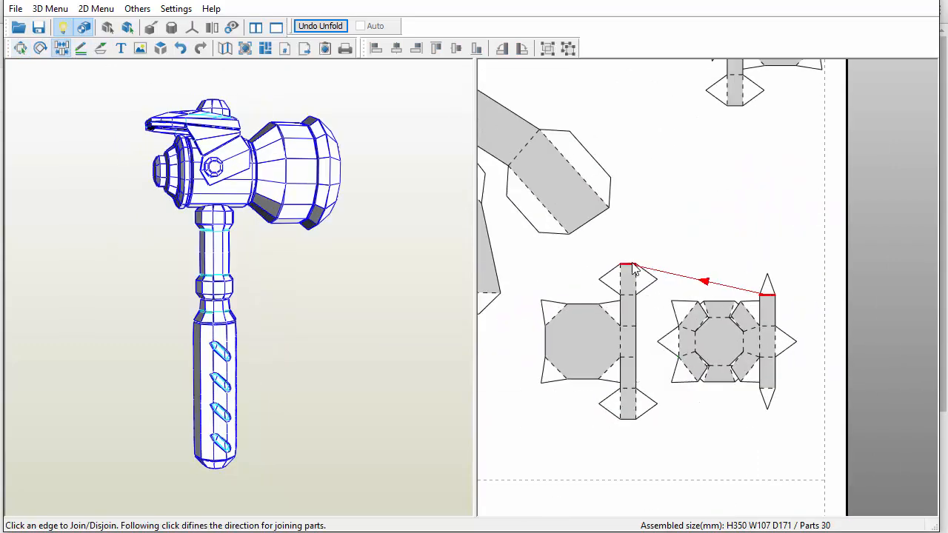
Join the small octagonal parts along the end edges of their strips, then return to Select/Move mode
{"action": "left_click", "coordinate": [656, 205]}
{"action": "left_click", "coordinate": [20, 48]}
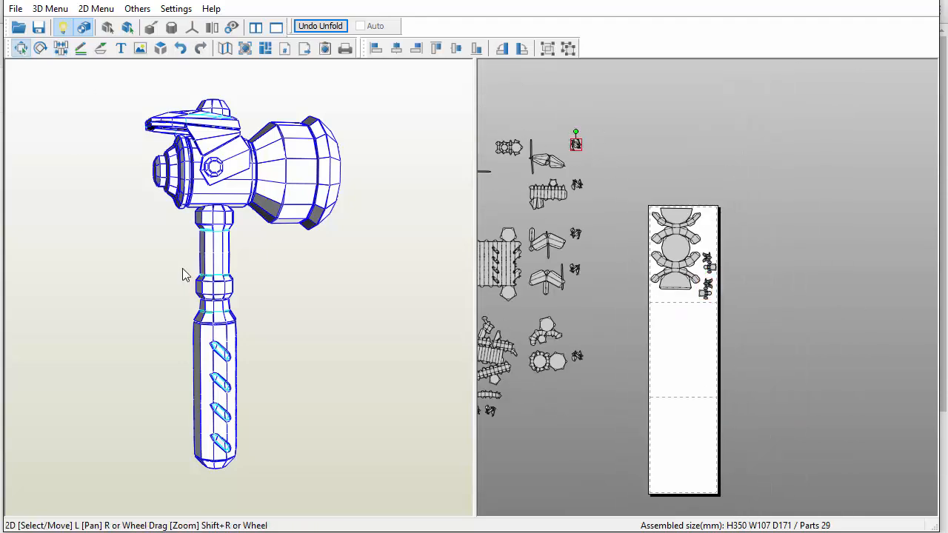
{"action": "left_click_drag", "start_coordinate": [184, 271], "coordinate": [372, 311]}
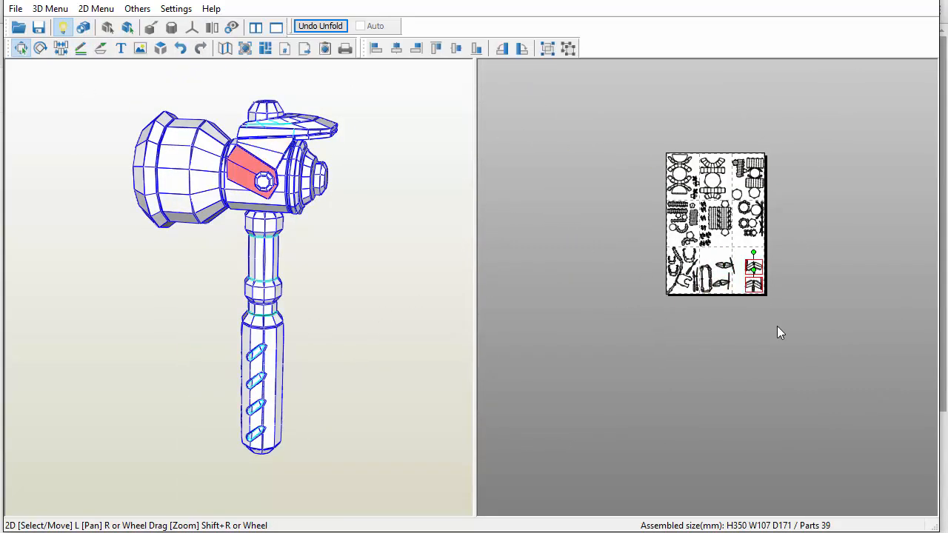
Move the selected side-plate parts off the last page and fit them among the parts on the neighbouring page
{"action": "scroll", "coordinate": [777, 326], "scroll_direction": "up", "scroll_amount": 5}
{"action": "left_click_drag", "start_coordinate": [717, 255], "coordinate": [613, 183]}
{"action": "left_click_drag", "start_coordinate": [613, 116], "coordinate": [610, 230]}
{"action": "left_click_drag", "start_coordinate": [629, 182], "coordinate": [626, 197]}
{"action": "left_click_drag", "start_coordinate": [889, 238], "coordinate": [685, 167]}
{"action": "left_click_drag", "start_coordinate": [699, 117], "coordinate": [735, 138]}
{"action": "left_click_drag", "start_coordinate": [704, 131], "coordinate": [685, 244]}
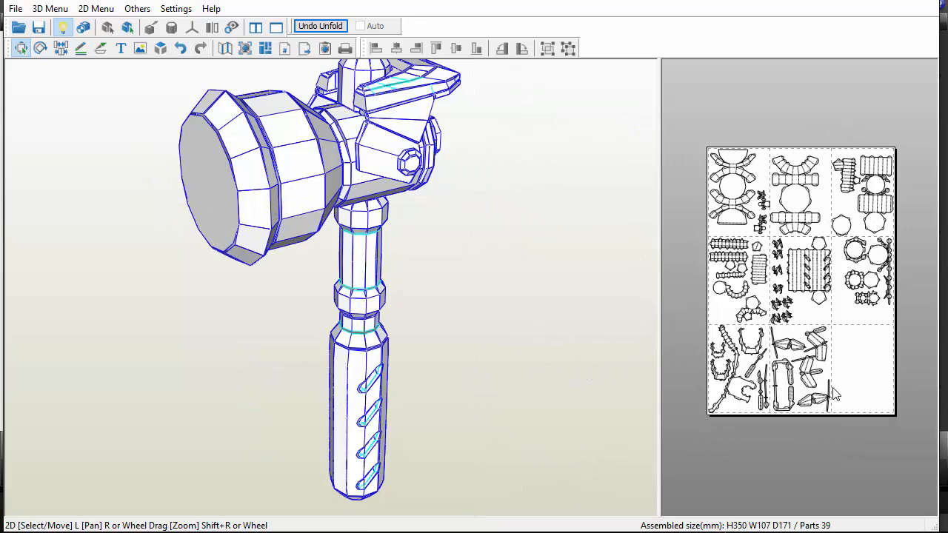
{"action": "right_click_drag", "start_coordinate": [468, 312], "coordinate": [462, 315]}
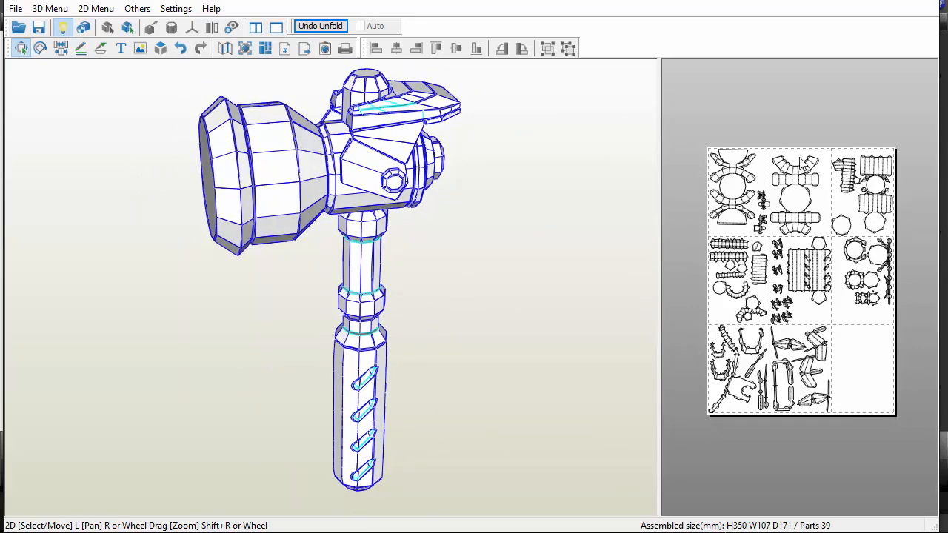
{"action": "left_click_drag", "start_coordinate": [581, 289], "coordinate": [496, 334]}
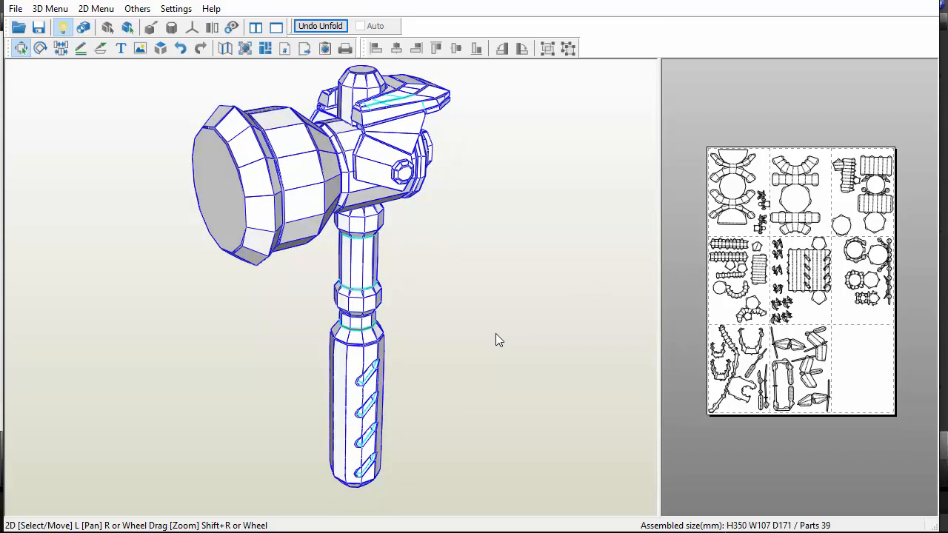
{"action": "left_click_drag", "start_coordinate": [475, 330], "coordinate": [505, 332]}
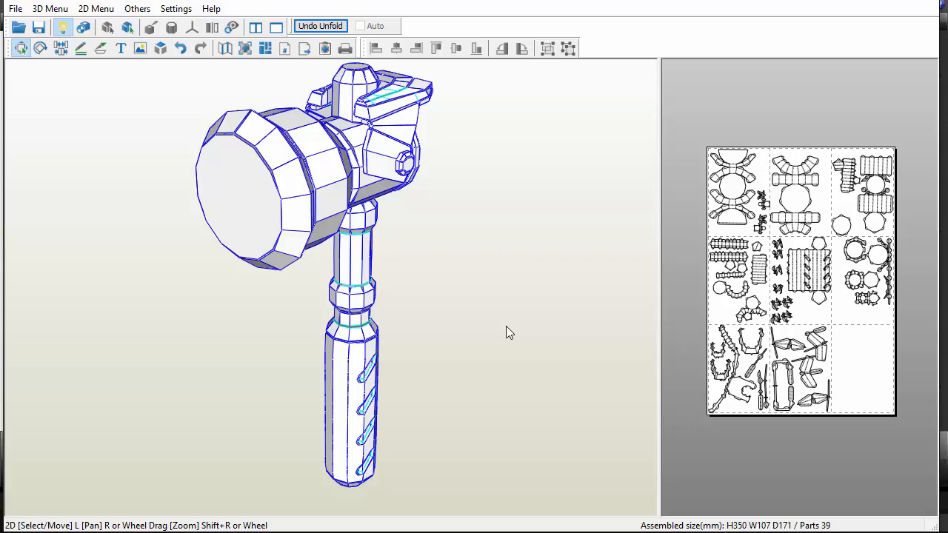
{"action": "key", "text": "ctrl+p"}
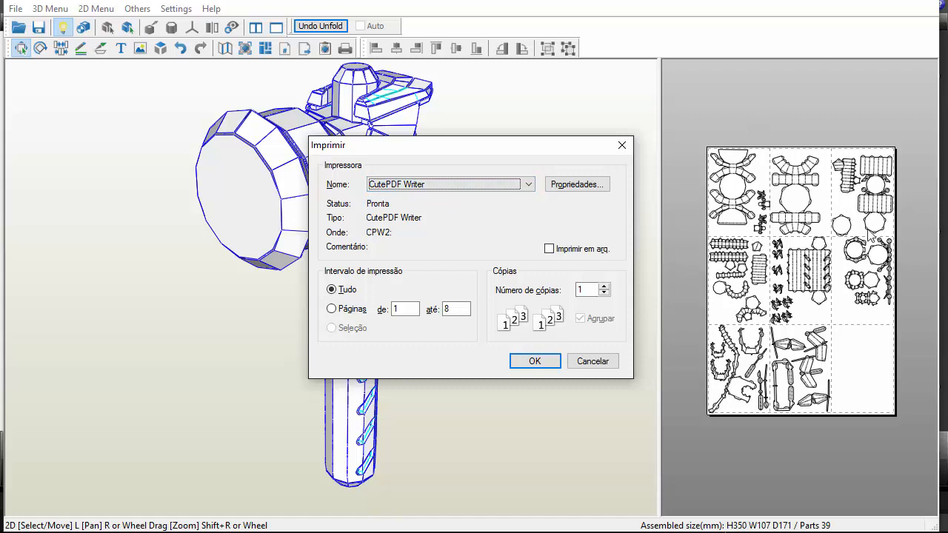
{"action": "left_click", "coordinate": [611, 362]}
{"action": "scroll", "coordinate": [861, 319], "scroll_direction": "up", "scroll_amount": 3}
{"action": "right_click", "coordinate": [846, 316]}
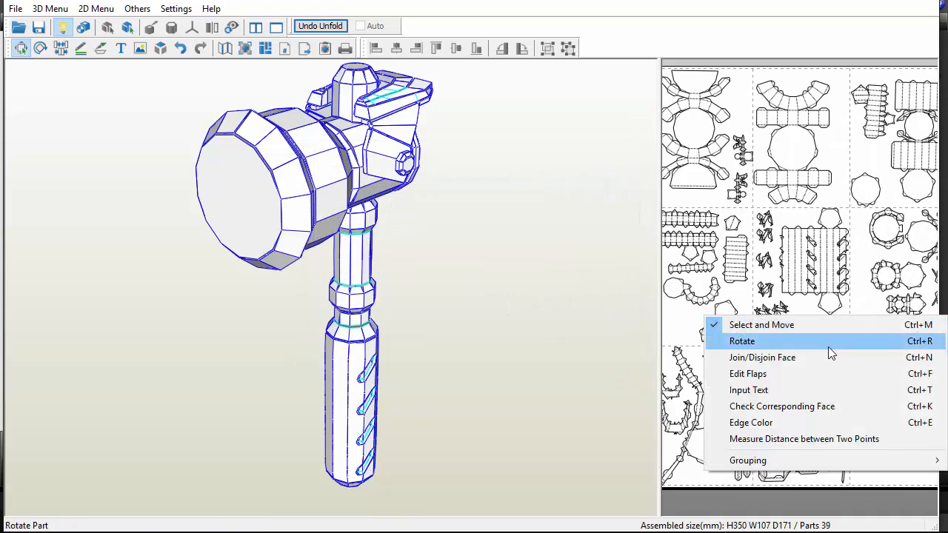
{"action": "left_click", "coordinate": [807, 318]}
Enlarge the 2D pattern area, display edge IDs on the parts, and inspect the numbering on the handle part
{"action": "scroll", "coordinate": [806, 311], "scroll_direction": "up", "scroll_amount": 3}
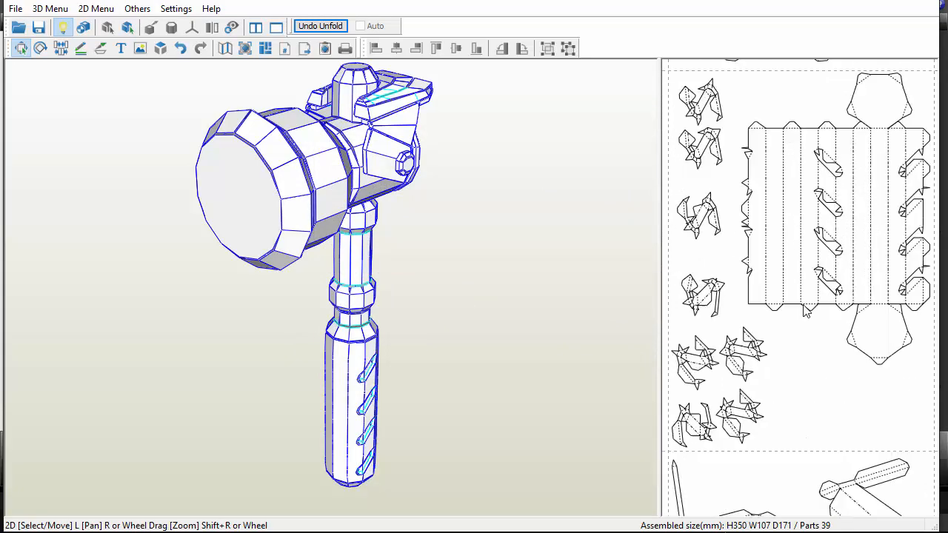
{"action": "scroll", "coordinate": [803, 306], "scroll_direction": "up", "scroll_amount": 3}
{"action": "middle_click_drag", "start_coordinate": [803, 307], "coordinate": [756, 421]}
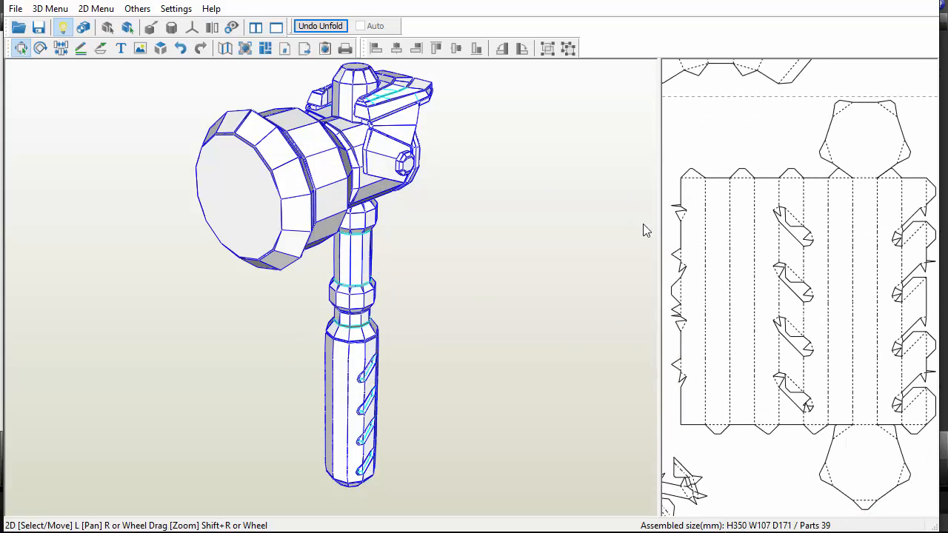
{"action": "left_click_drag", "start_coordinate": [656, 220], "coordinate": [467, 237]}
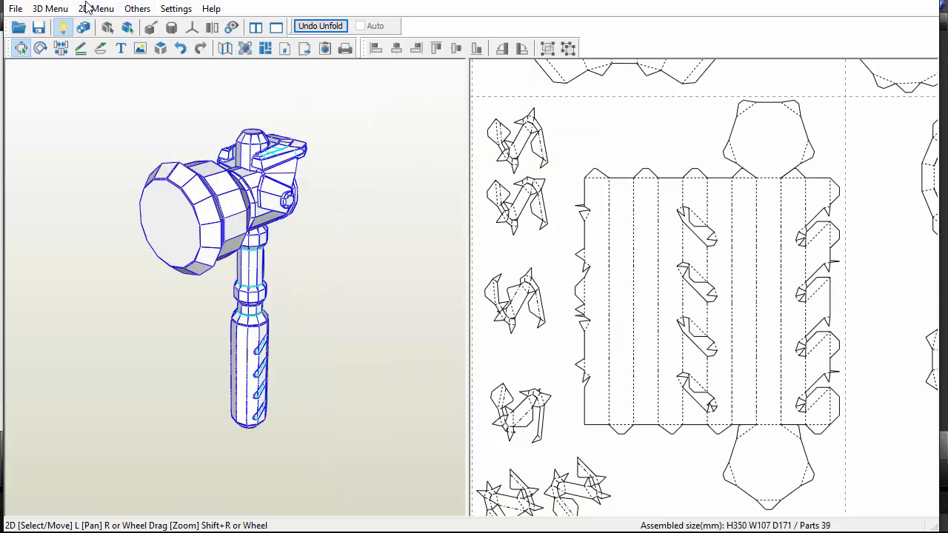
{"action": "left_click", "coordinate": [89, 8]}
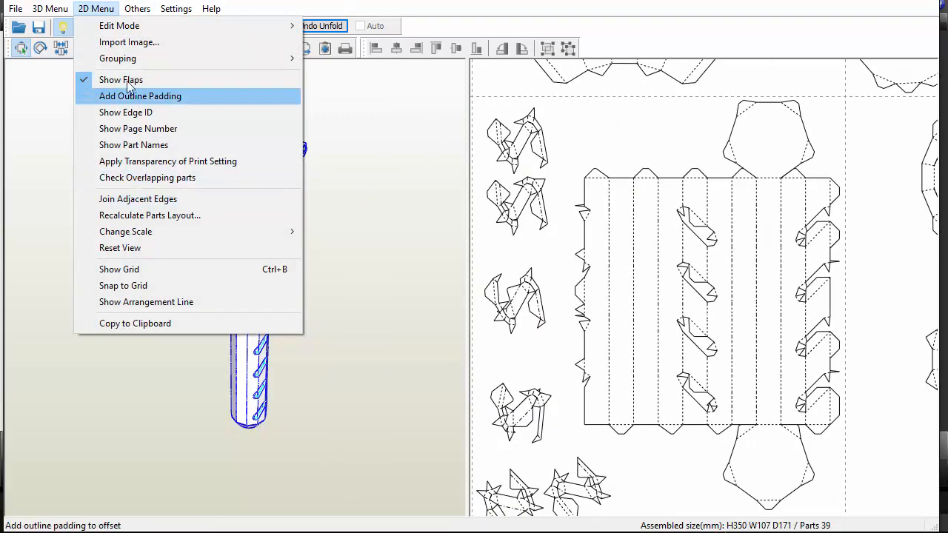
{"action": "left_click", "coordinate": [131, 113]}
{"action": "scroll", "coordinate": [712, 237], "scroll_direction": "up", "scroll_amount": 1}
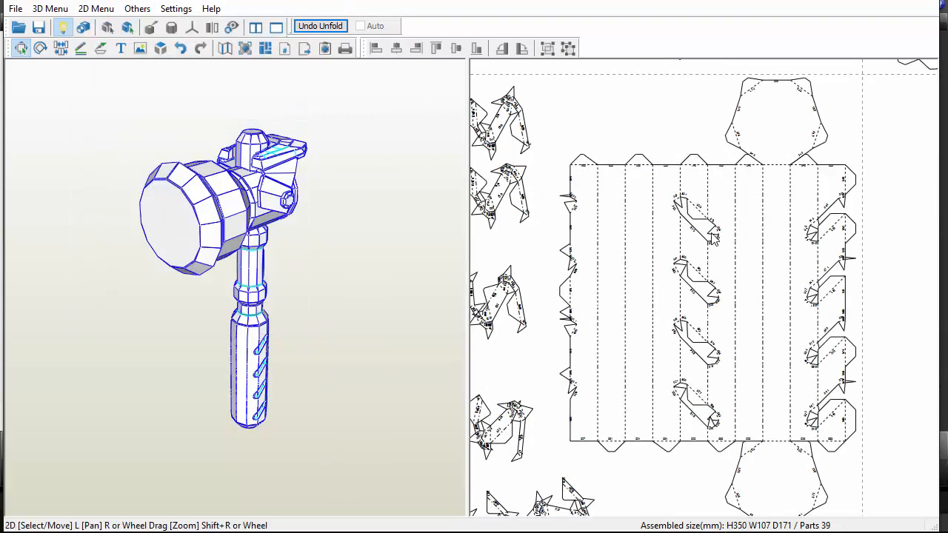
{"action": "scroll", "coordinate": [712, 236], "scroll_direction": "up", "scroll_amount": 3}
{"action": "scroll", "coordinate": [666, 267], "scroll_direction": "up", "scroll_amount": 2}
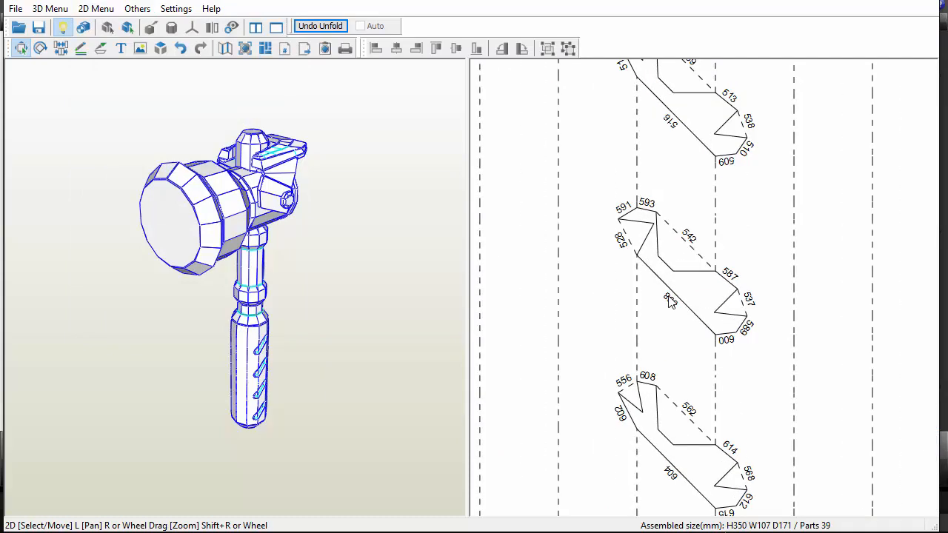
{"action": "scroll", "coordinate": [668, 311], "scroll_direction": "down", "scroll_amount": 5}
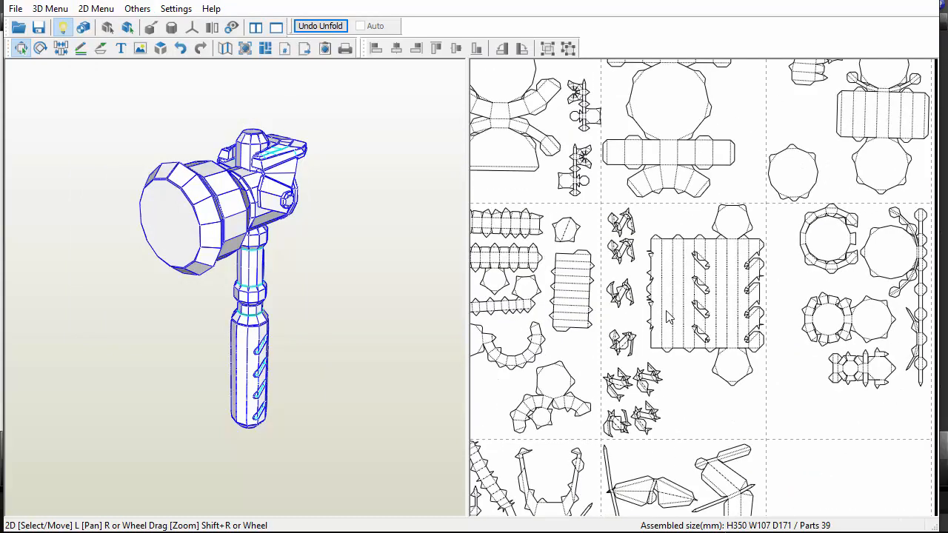
{"action": "scroll", "coordinate": [669, 313], "scroll_direction": "down", "scroll_amount": 2}
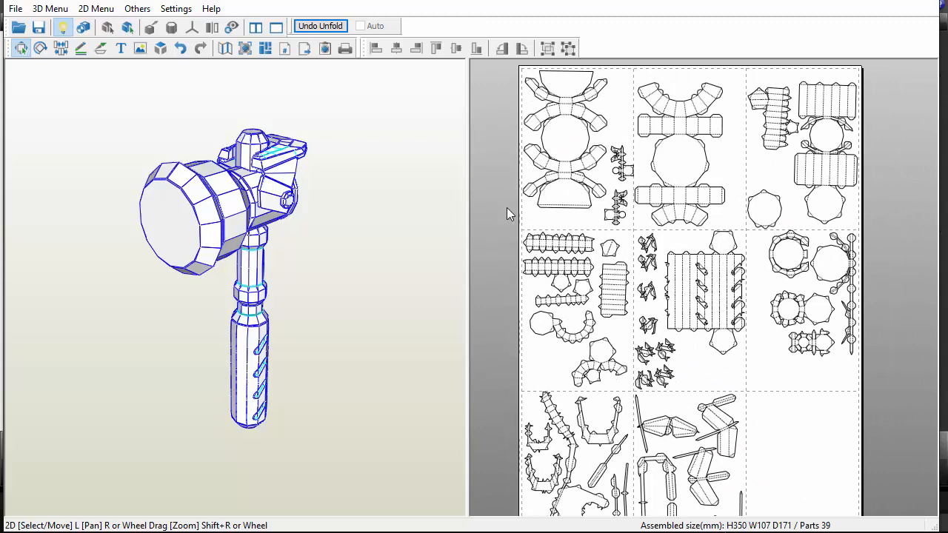
Print all pattern pages with CutePDF Writer and save the PDF as "overwatch torbjorn hammer" in the overwatch torbjorn hammer folder
{"action": "right_click", "coordinate": [578, 231]}
{"action": "left_click", "coordinate": [491, 176]}
{"action": "scroll", "coordinate": [491, 176], "scroll_direction": "down", "scroll_amount": 2}
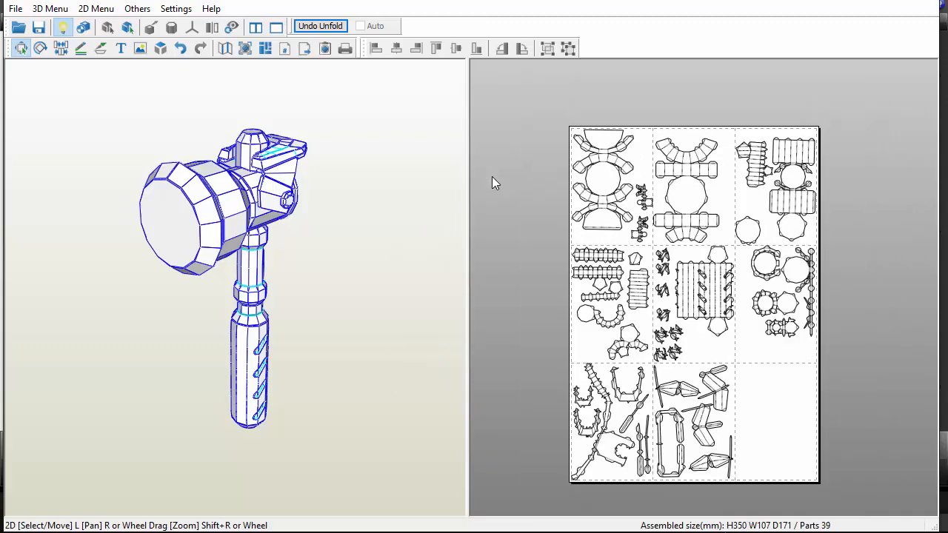
{"action": "key", "text": "ctrl+p"}
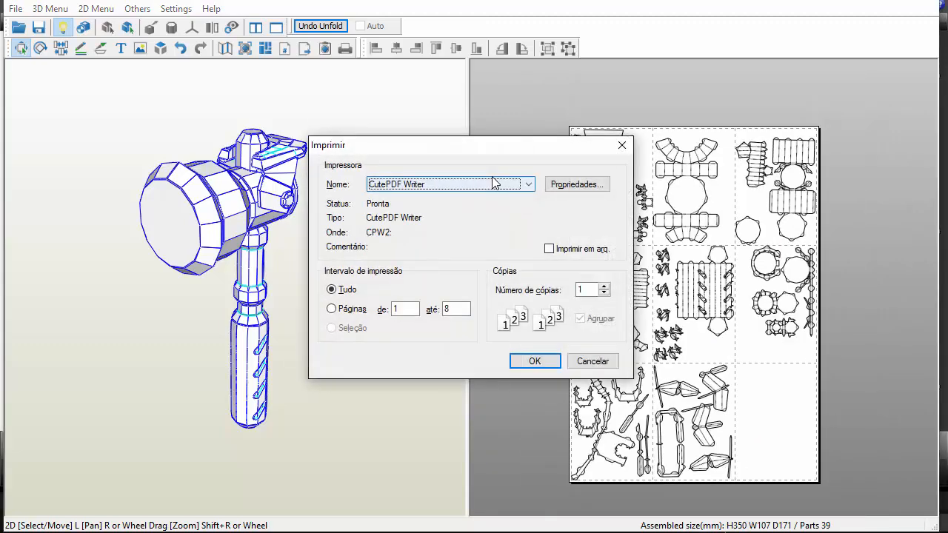
{"action": "left_click", "coordinate": [533, 361]}
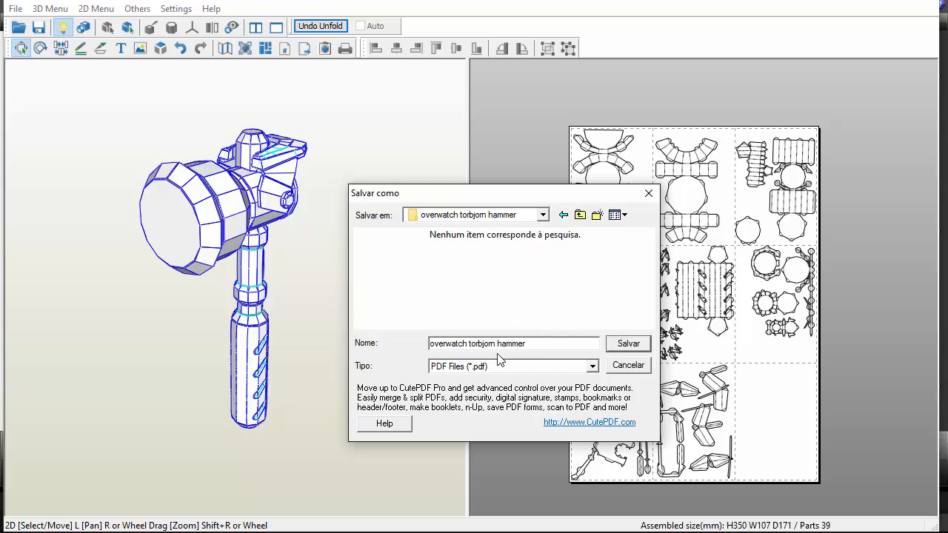
{"action": "left_click_drag", "start_coordinate": [547, 344], "coordinate": [430, 344]}
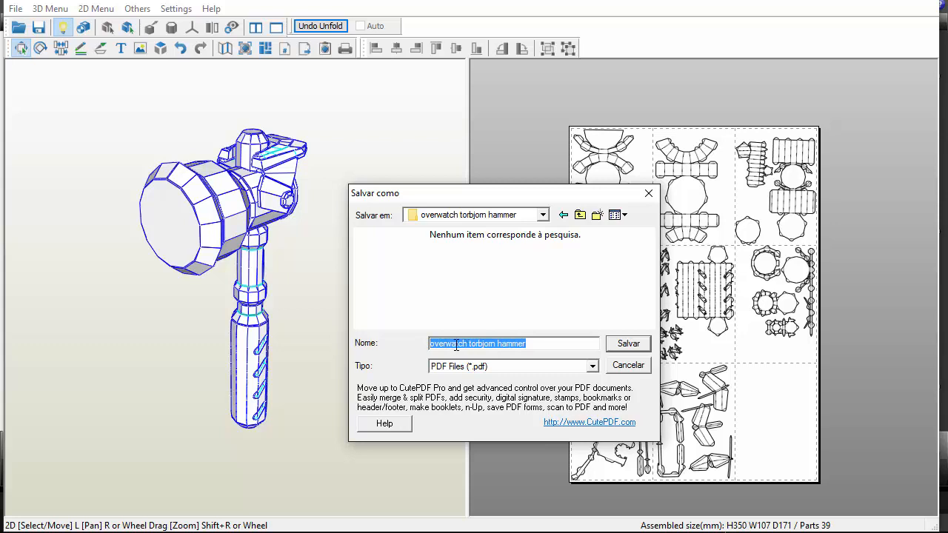
{"action": "left_click", "coordinate": [627, 344]}
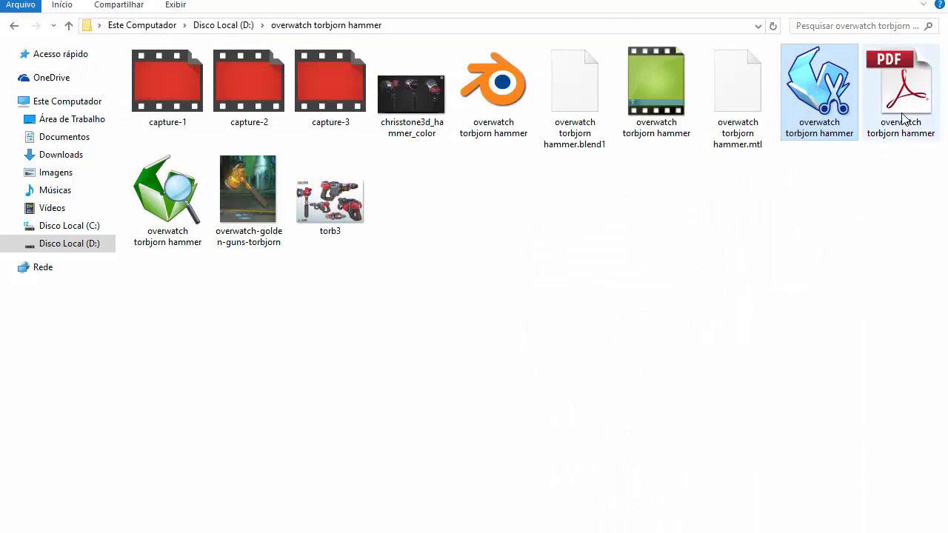
Open the overwatch torbjorn hammer PDF from its folder, check the edge numbering on its first pages, and close it
{"action": "left_click", "coordinate": [902, 119]}
{"action": "double_click", "coordinate": [902, 118]}
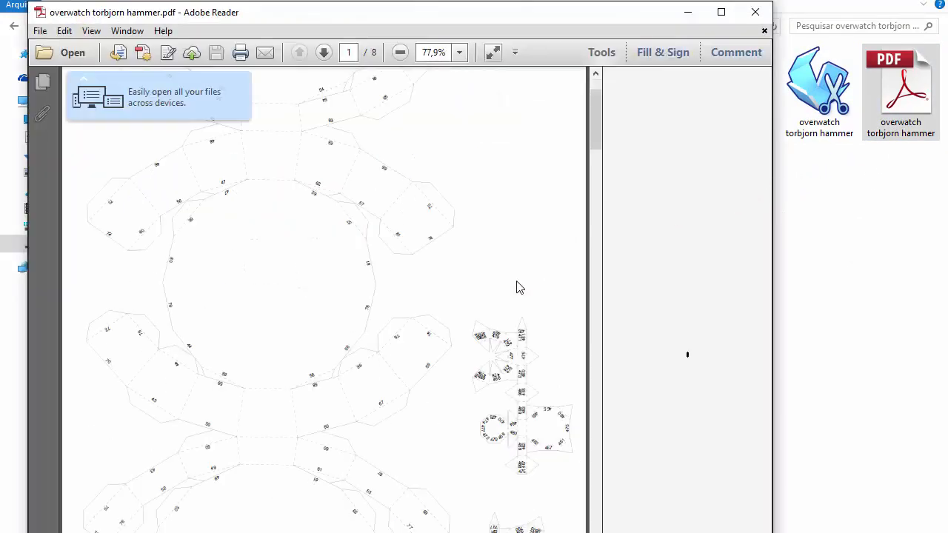
{"action": "scroll", "coordinate": [511, 273], "scroll_direction": "up", "scroll_amount": 2}
{"action": "scroll", "coordinate": [275, 205], "scroll_direction": "down", "scroll_amount": 5}
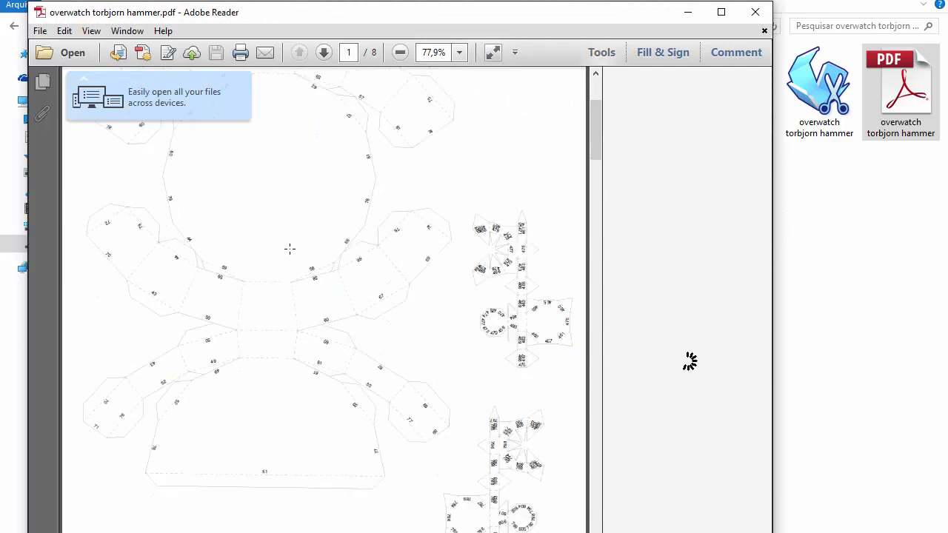
{"action": "scroll", "coordinate": [533, 265], "scroll_direction": "down", "scroll_amount": 20}
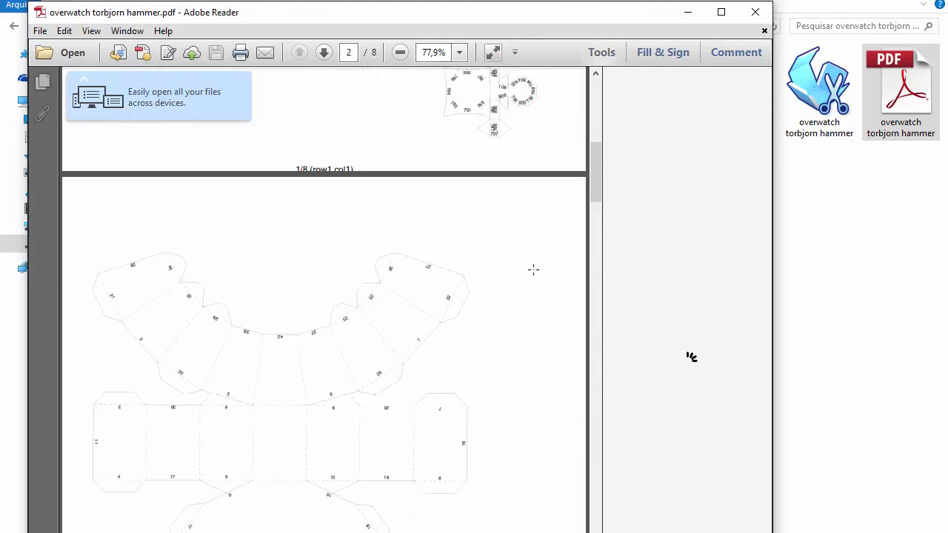
{"action": "left_click", "coordinate": [754, 11]}
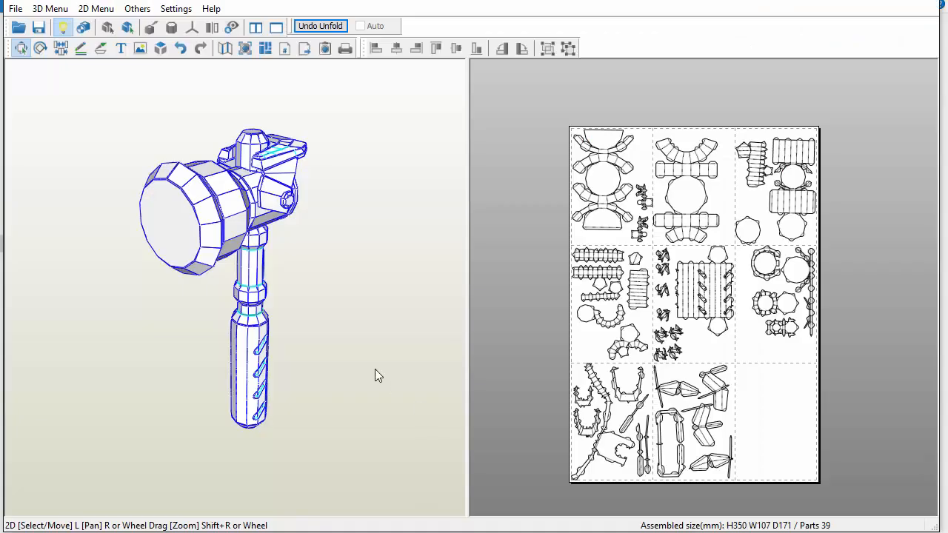
Widen the 3D view in Pepakura Designer and rotate the hammer to examine it from the side
{"action": "left_click_drag", "start_coordinate": [469, 262], "coordinate": [636, 260]}
{"action": "right_click_drag", "start_coordinate": [566, 238], "coordinate": [519, 240]}
{"action": "left_click_drag", "start_coordinate": [519, 240], "coordinate": [421, 267]}
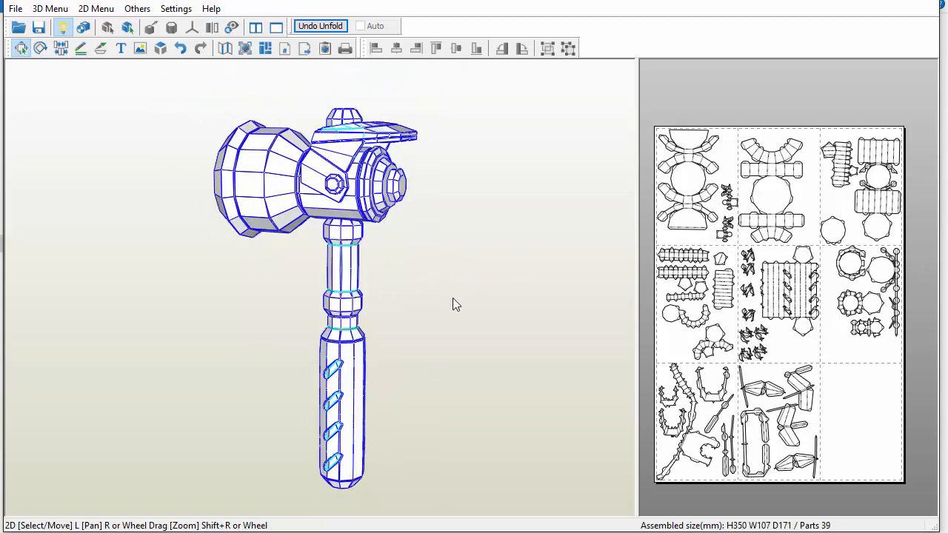
{"action": "left_click_drag", "start_coordinate": [453, 298], "coordinate": [424, 353]}
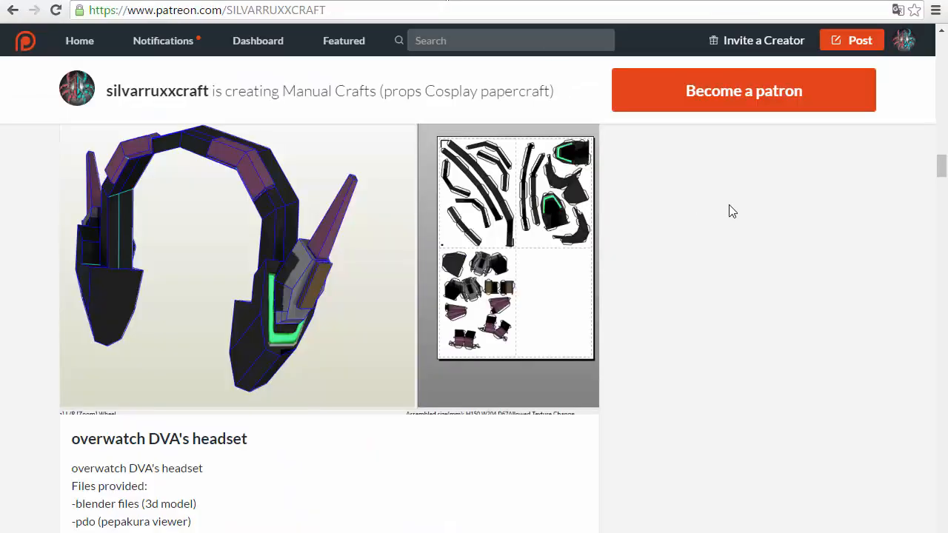
Switch to the browser and look through the papercraft model posts on the creator's Patreon page
{"action": "scroll", "coordinate": [942, 171], "scroll_direction": "up", "scroll_amount": 3}
{"action": "scroll", "coordinate": [942, 171], "scroll_direction": "up", "scroll_amount": 10}
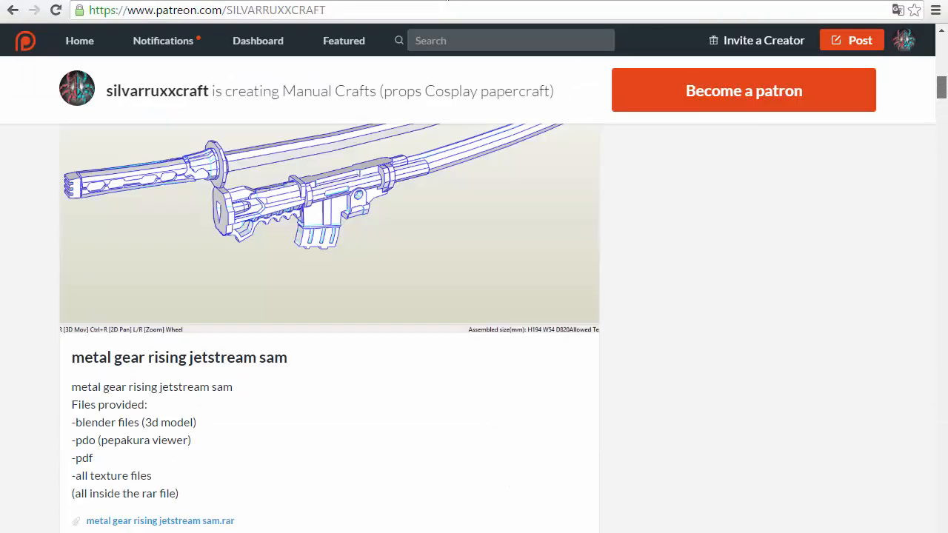
{"action": "scroll", "coordinate": [466, 183], "scroll_direction": "down", "scroll_amount": 1}
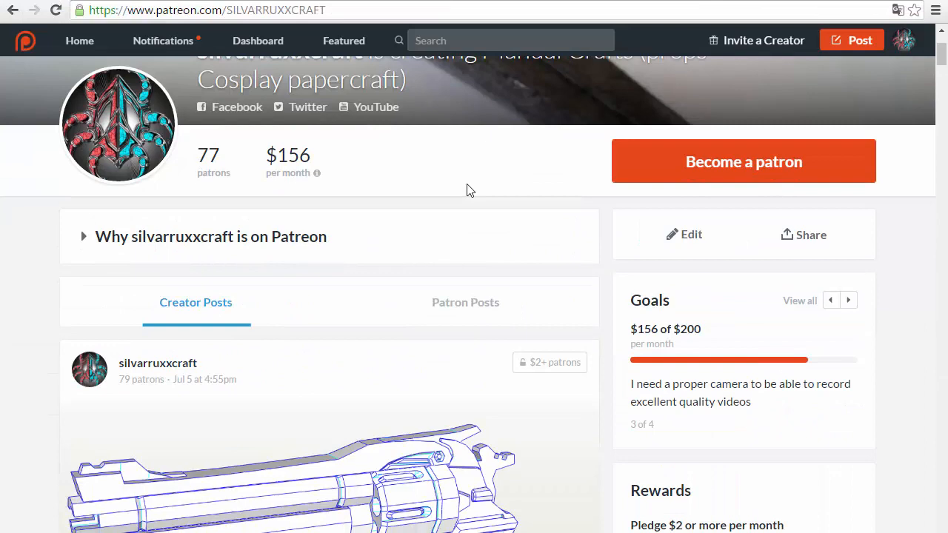
{"action": "scroll", "coordinate": [415, 252], "scroll_direction": "down", "scroll_amount": 3}
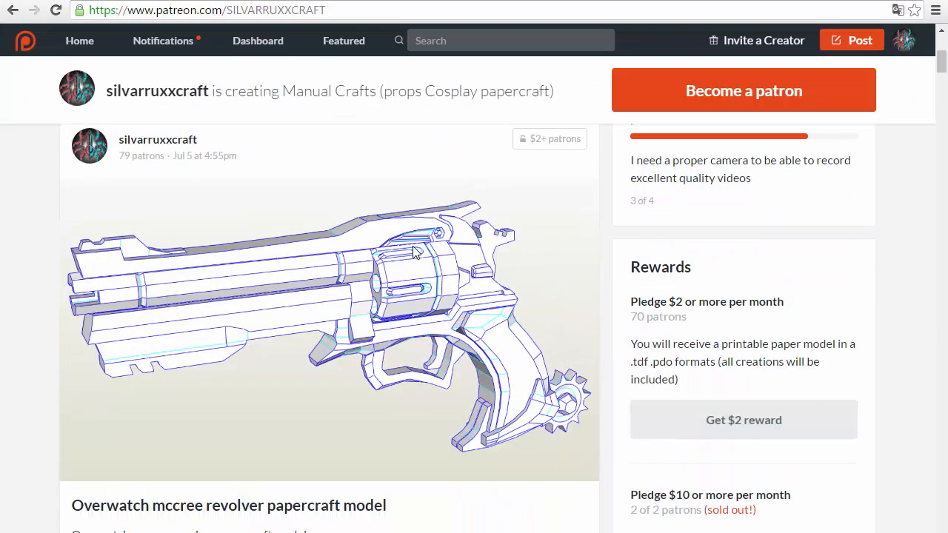
{"action": "scroll", "coordinate": [402, 266], "scroll_direction": "down", "scroll_amount": 8}
{"action": "scroll", "coordinate": [415, 289], "scroll_direction": "down", "scroll_amount": 1}
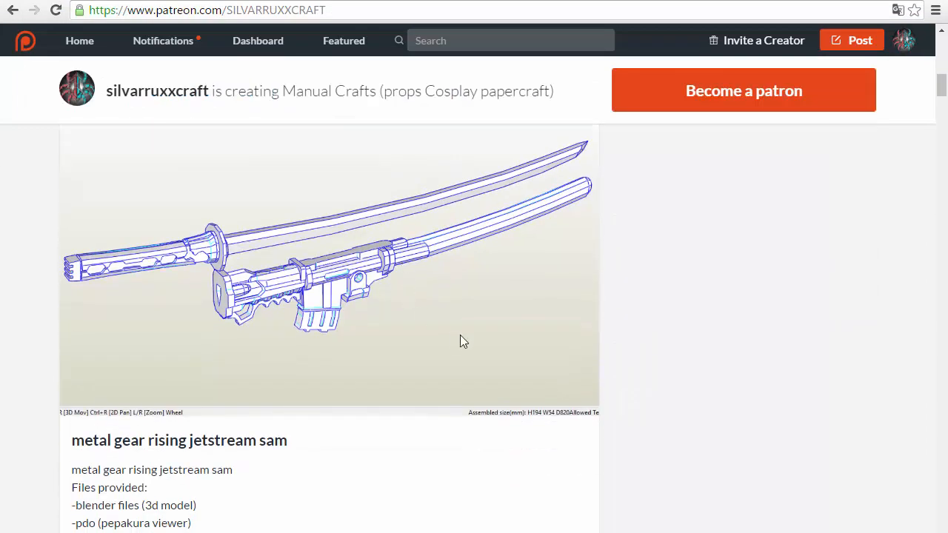